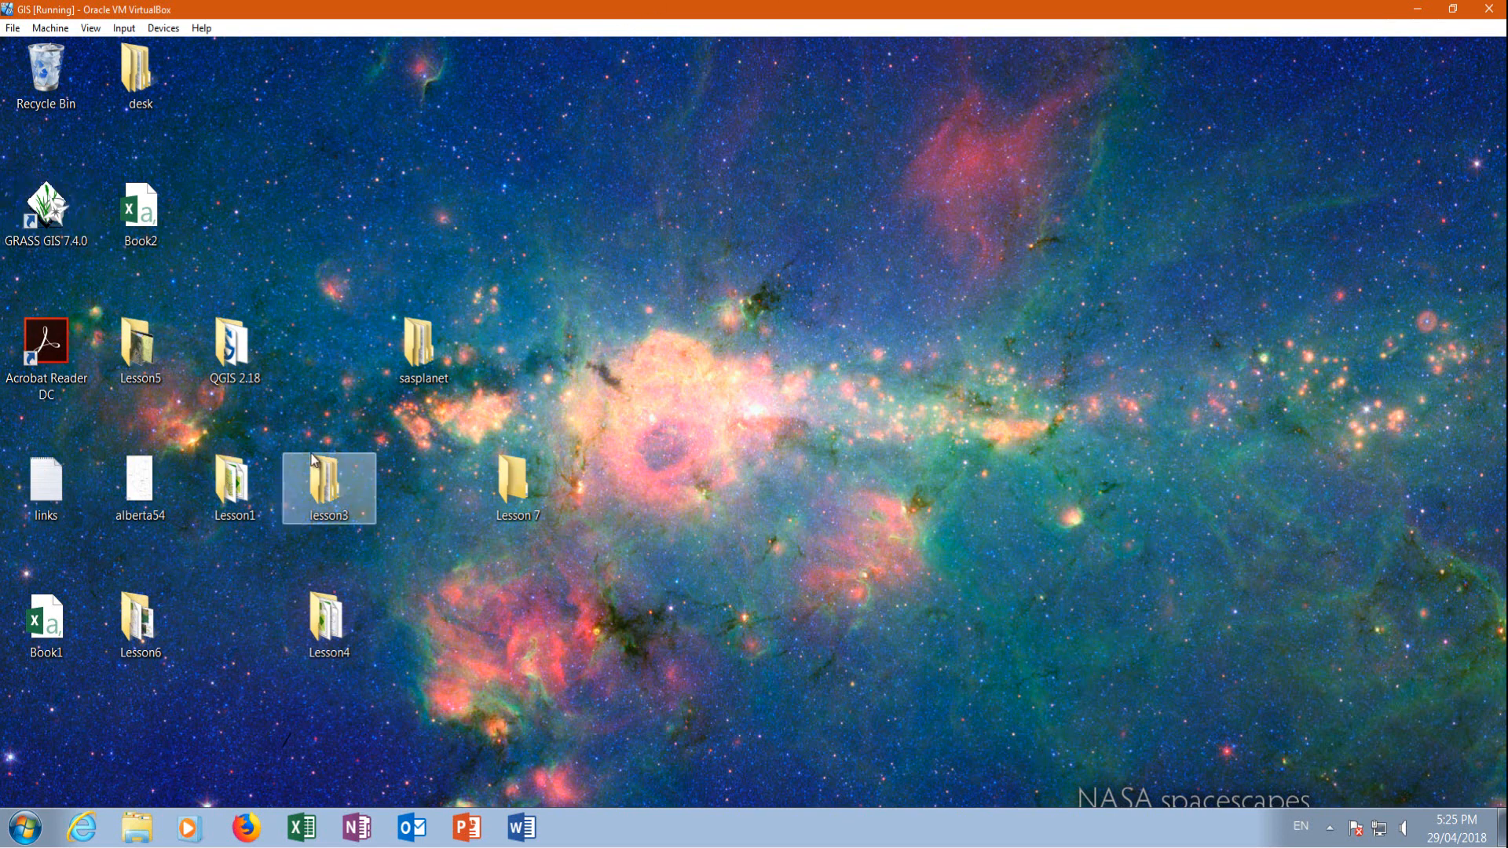
Start Firefox, then copy the second Lesson 1 link (free-data-geogratis/11042) from the links text file on the desktop
left_click(246, 829)
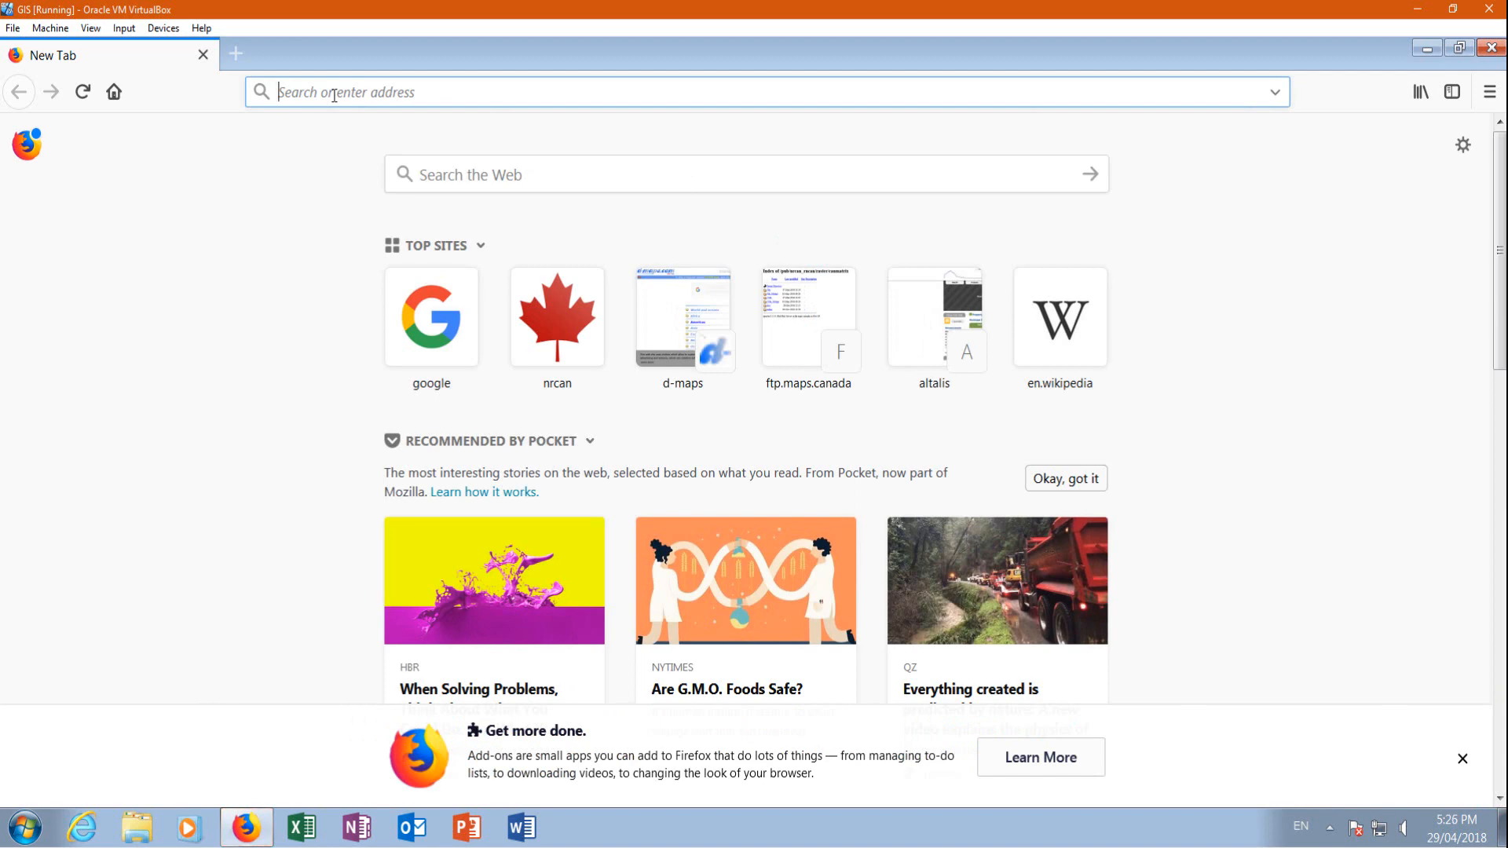
left_click(1427, 49)
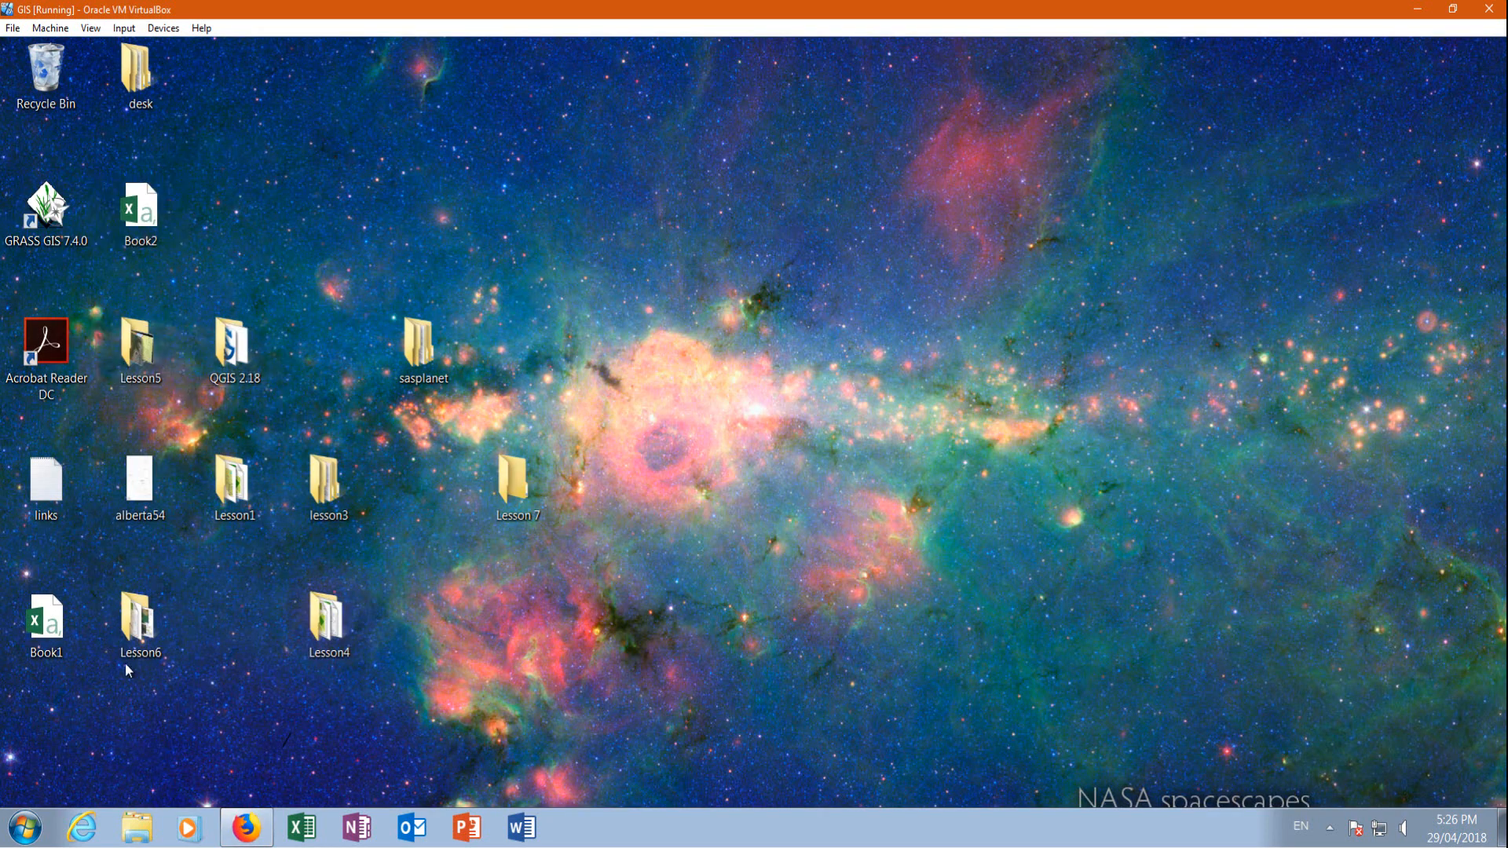
double_click(62, 487)
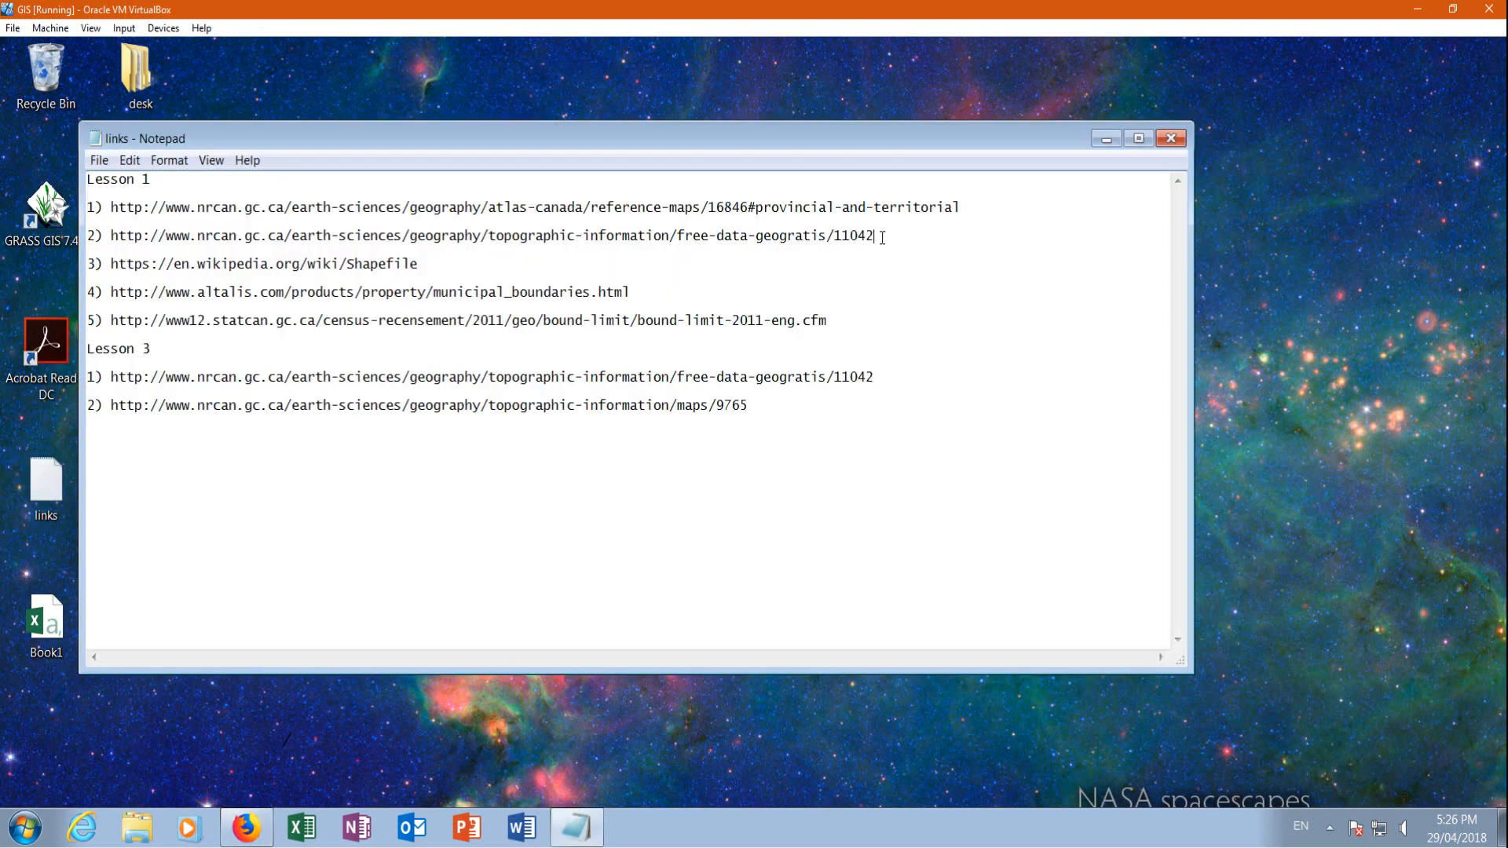
left_click_drag(881, 237, 99, 233)
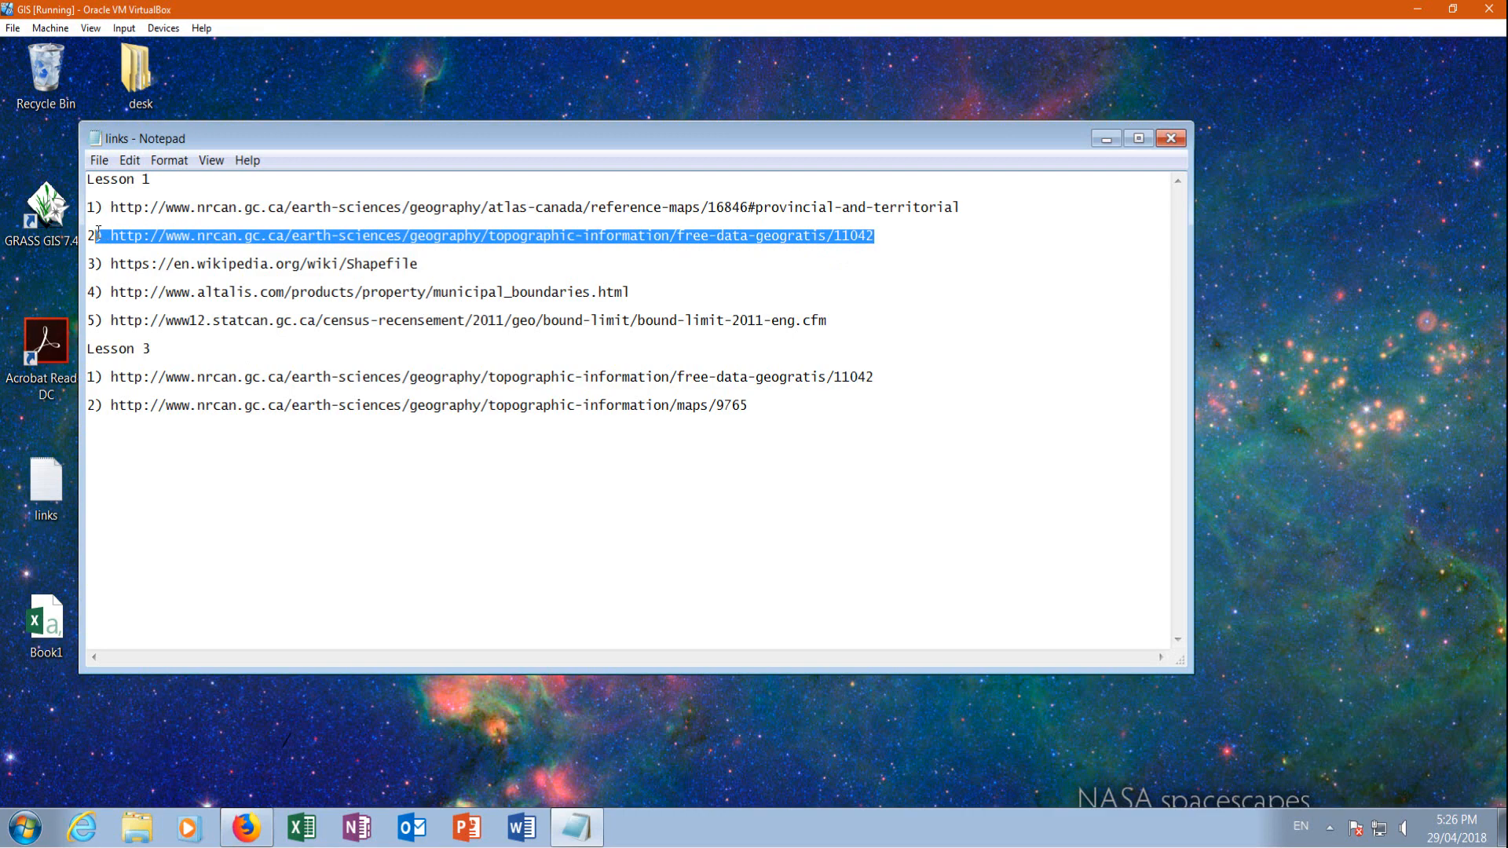
right_click(139, 236)
left_click(199, 289)
Load the copied Natural Resources Canada GeoGratis free data link in Firefox
left_click(245, 827)
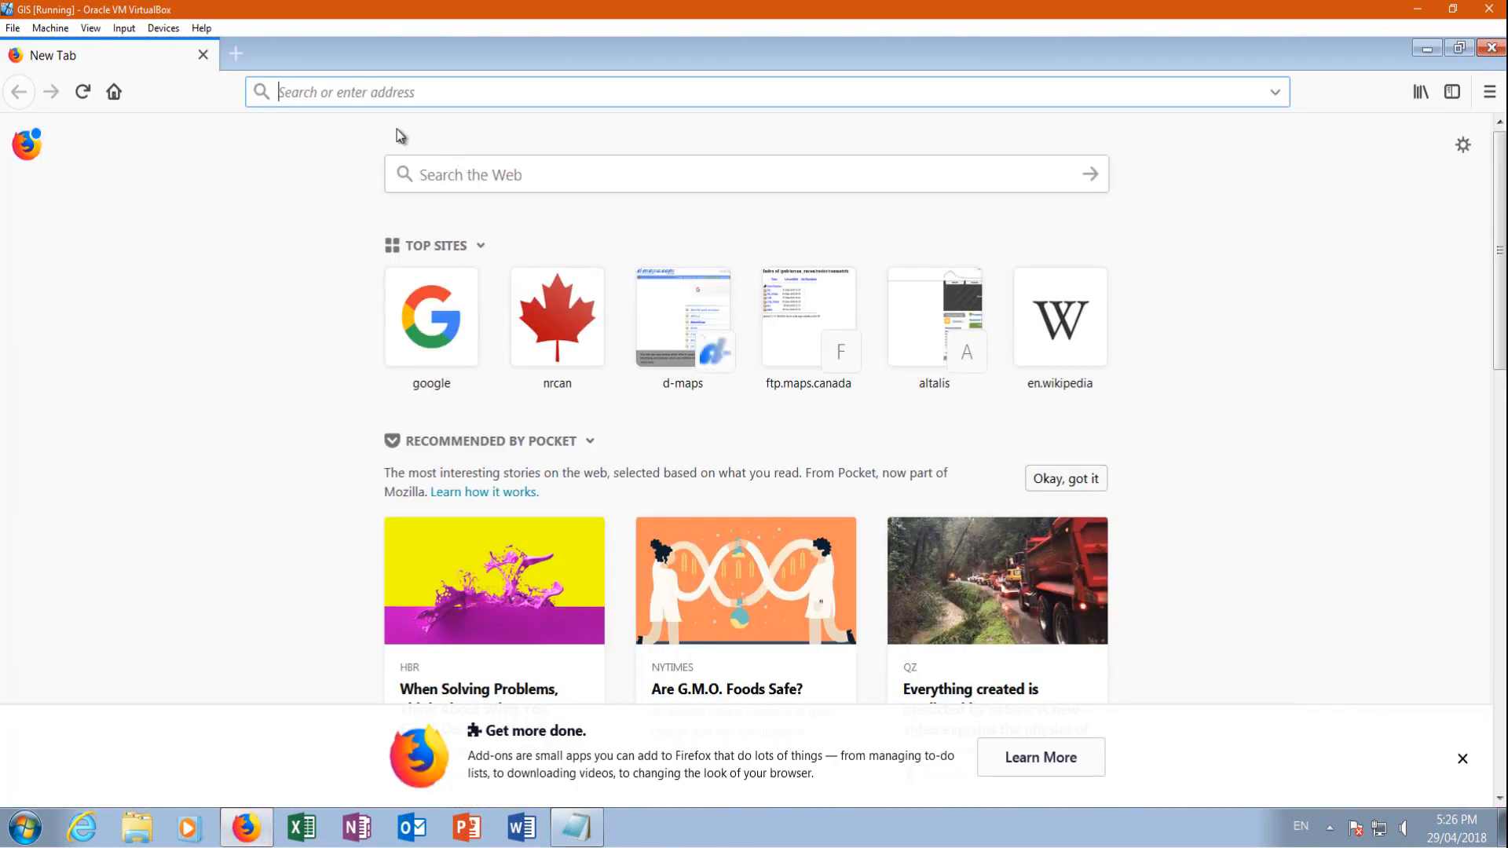
right_click(325, 91)
left_click(377, 174)
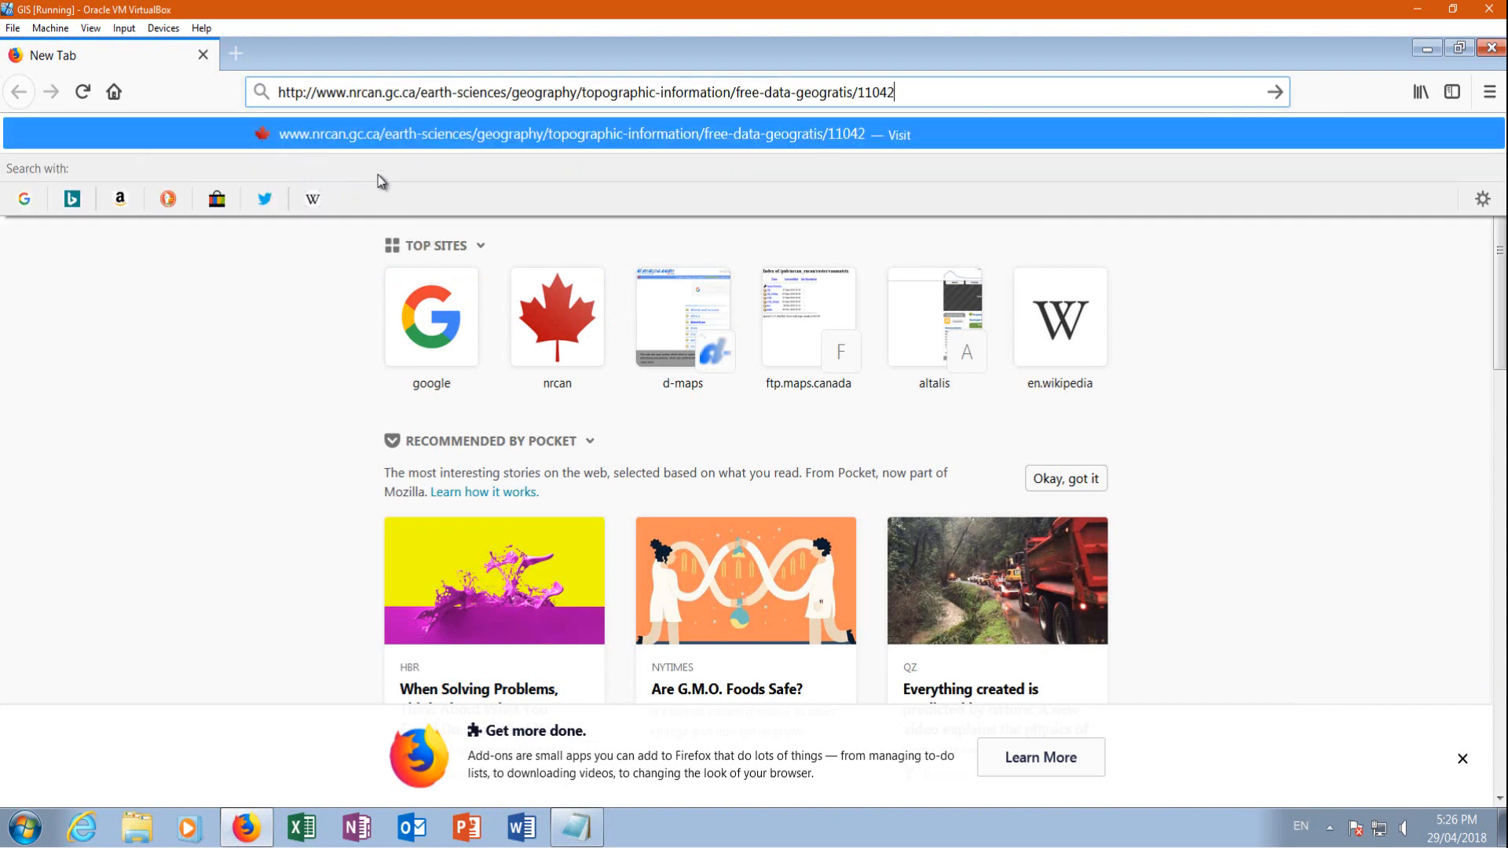
key("Return")
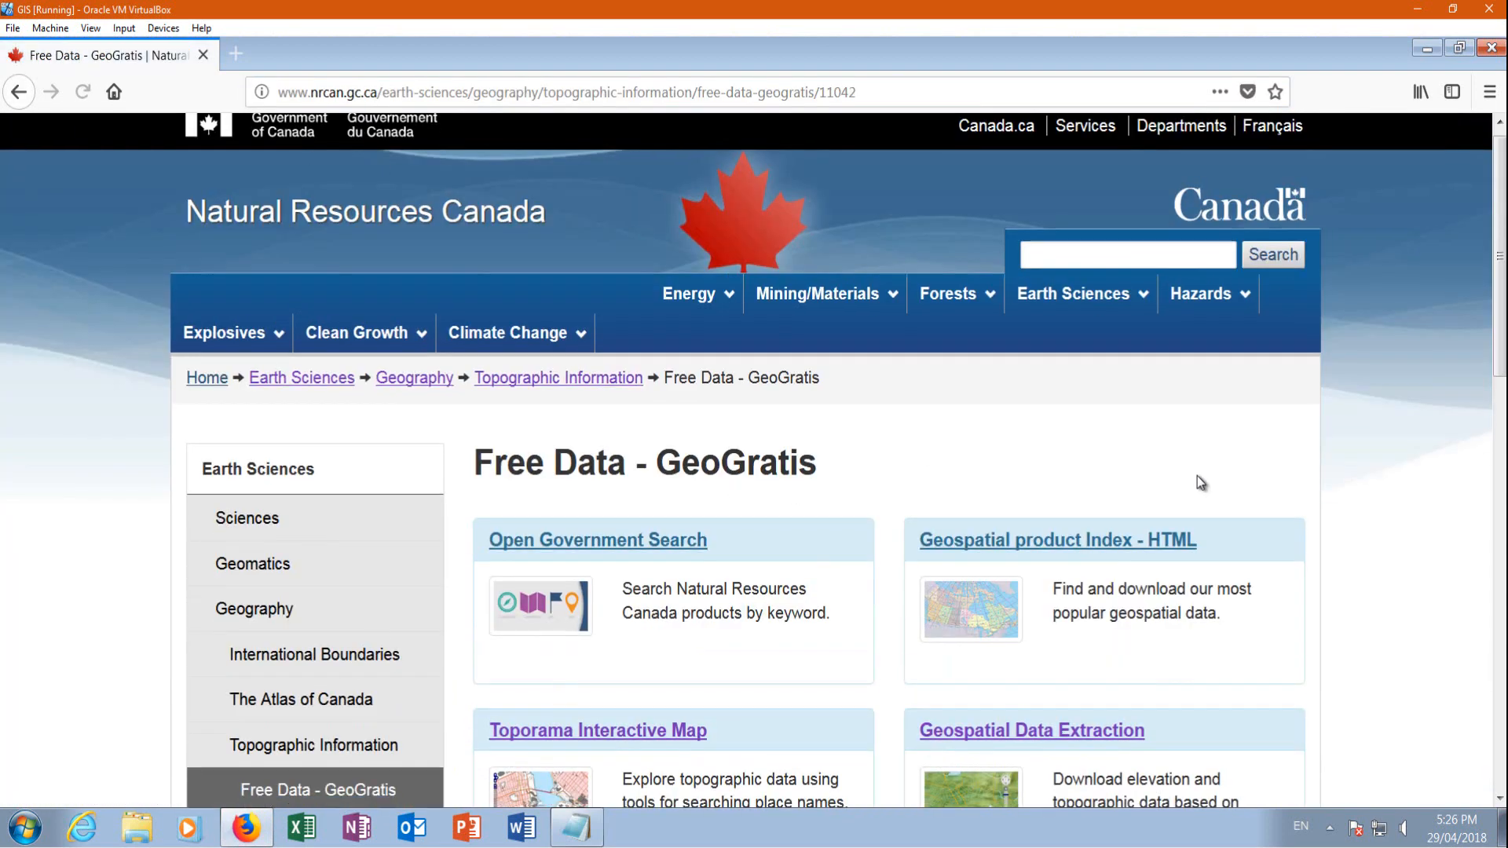
Open the Toporama Interactive Map and, from its map and data downloads, get all vector features for all of Canada
scroll(1195, 439, "down", 4)
left_click(586, 398)
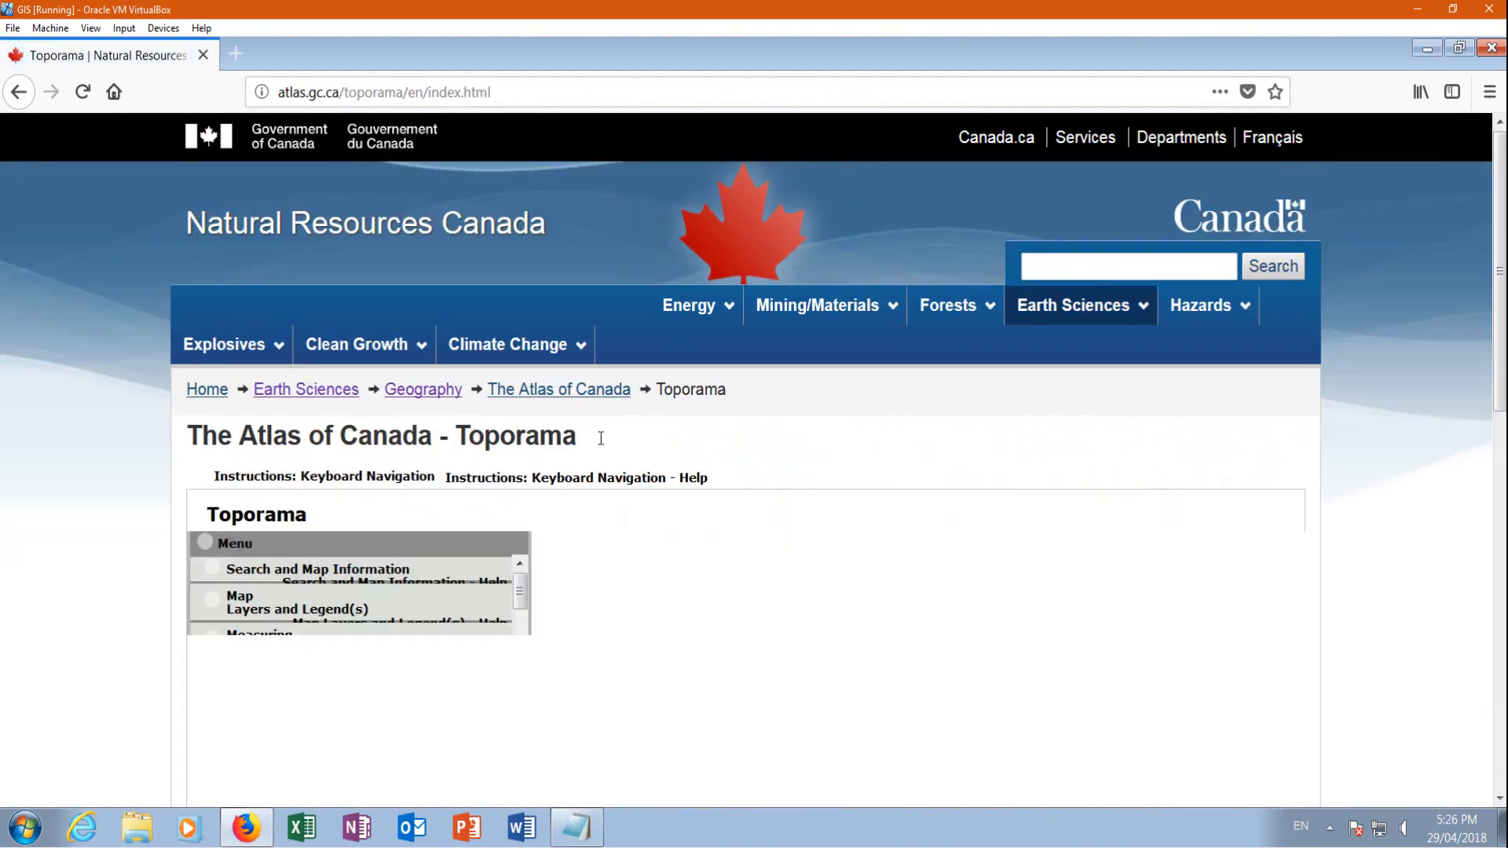
scroll(232, 452, "down", 3)
scroll(267, 502, "down", 3)
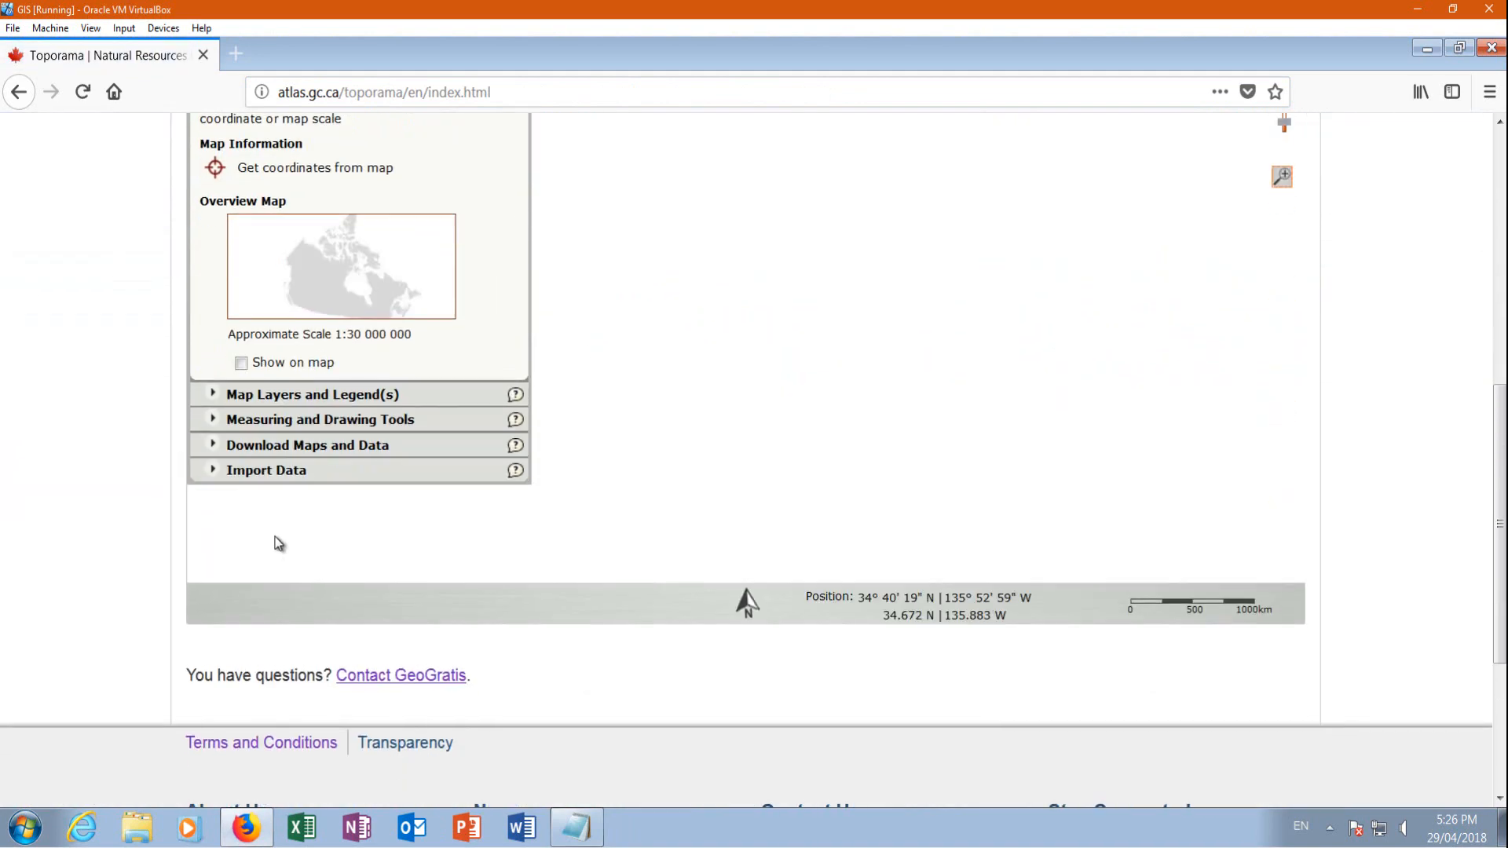
left_click(275, 443)
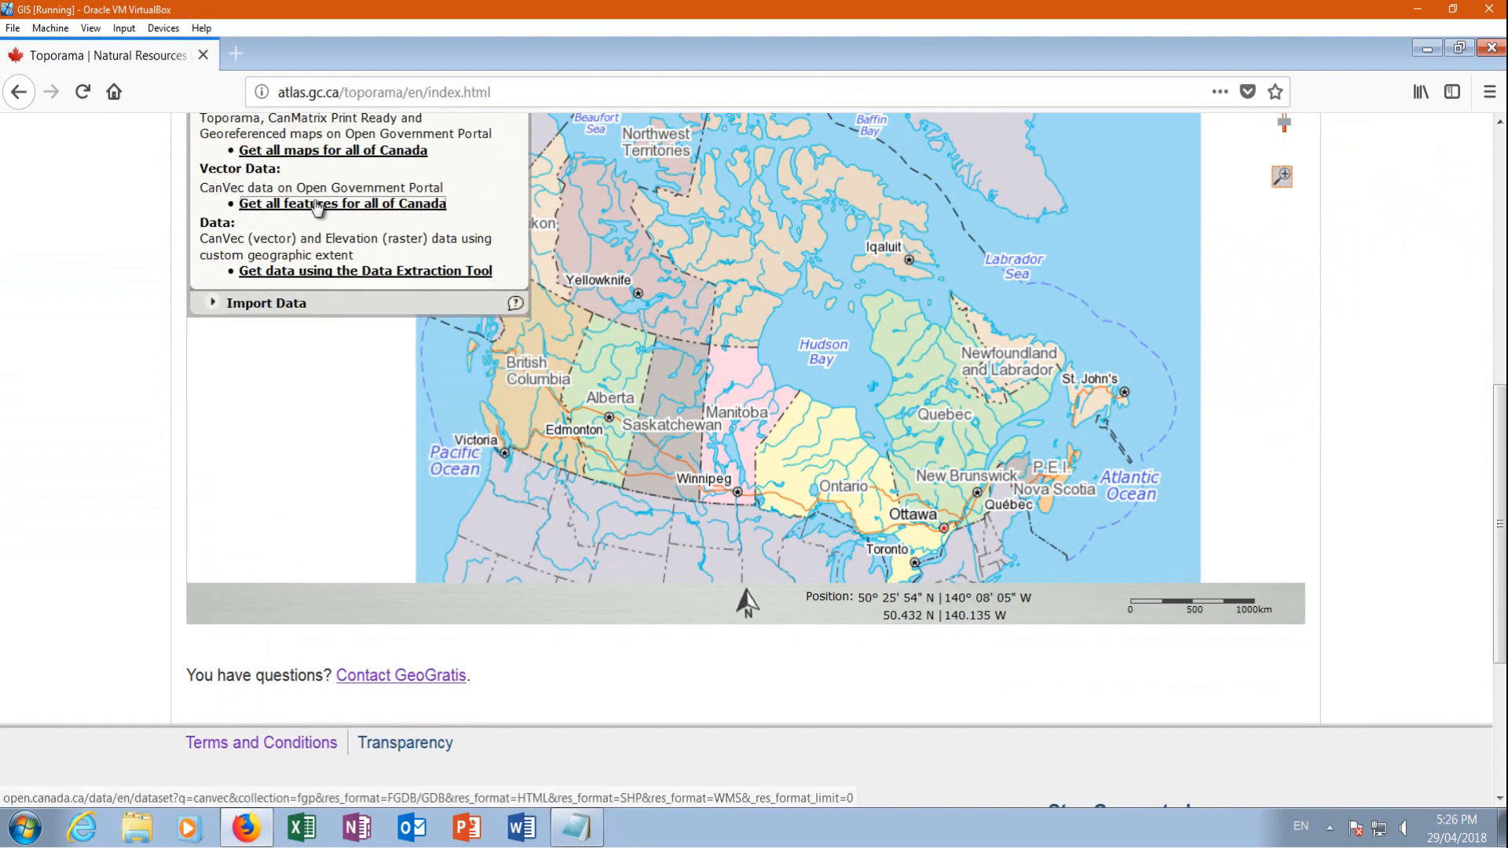
left_click(393, 203)
Filter the CanVec datasets by the 50;000 keyword and open the Elevation in Canada - CanVec Series dataset
scroll(1097, 509, "down", 9)
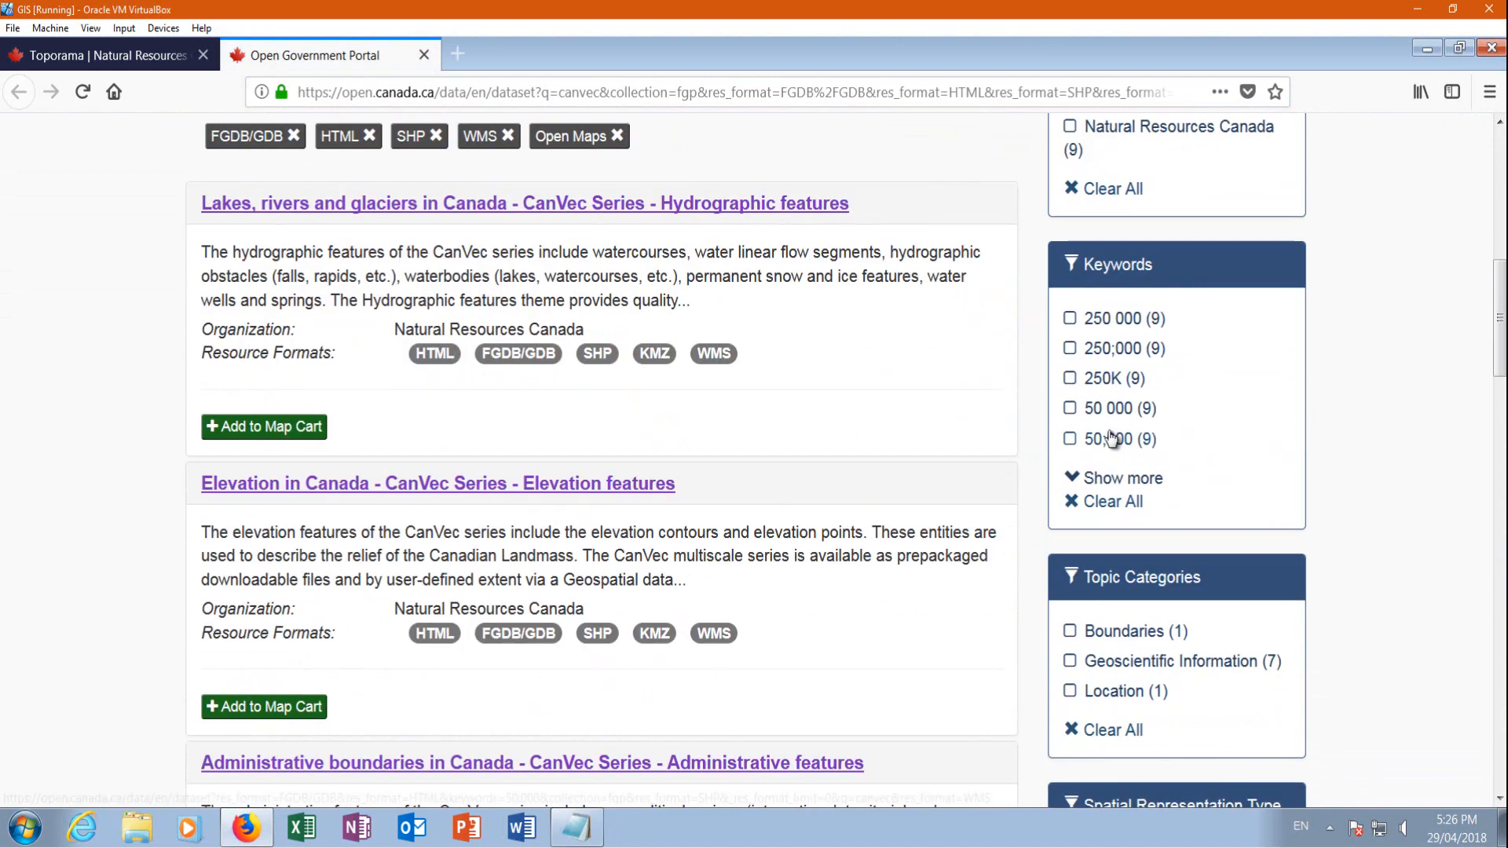
left_click(1113, 440)
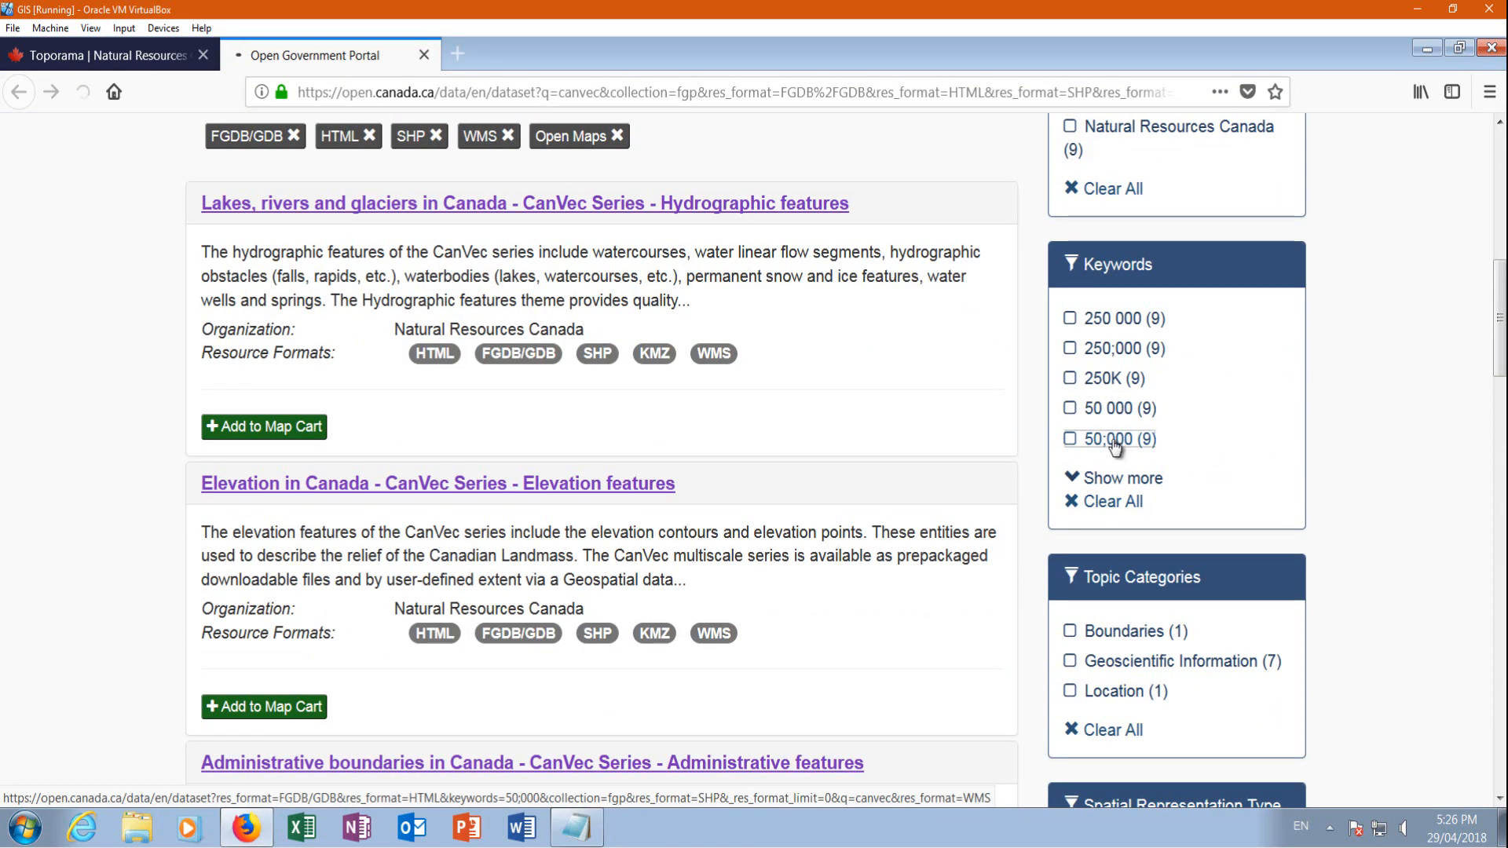
scroll(542, 430, "down", 5)
scroll(541, 430, "down", 8)
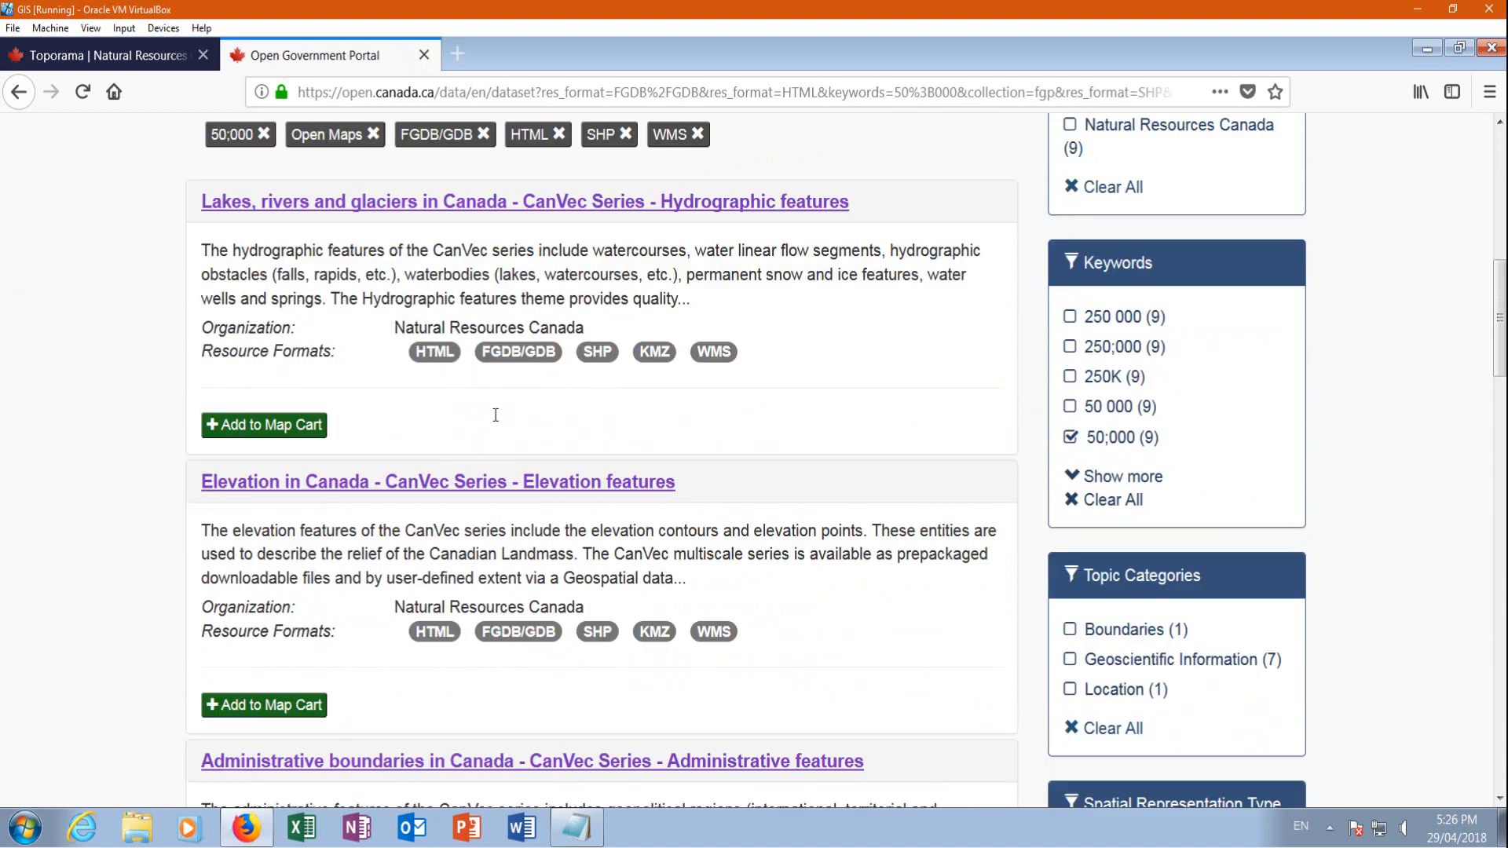
scroll(391, 228, "up", 2)
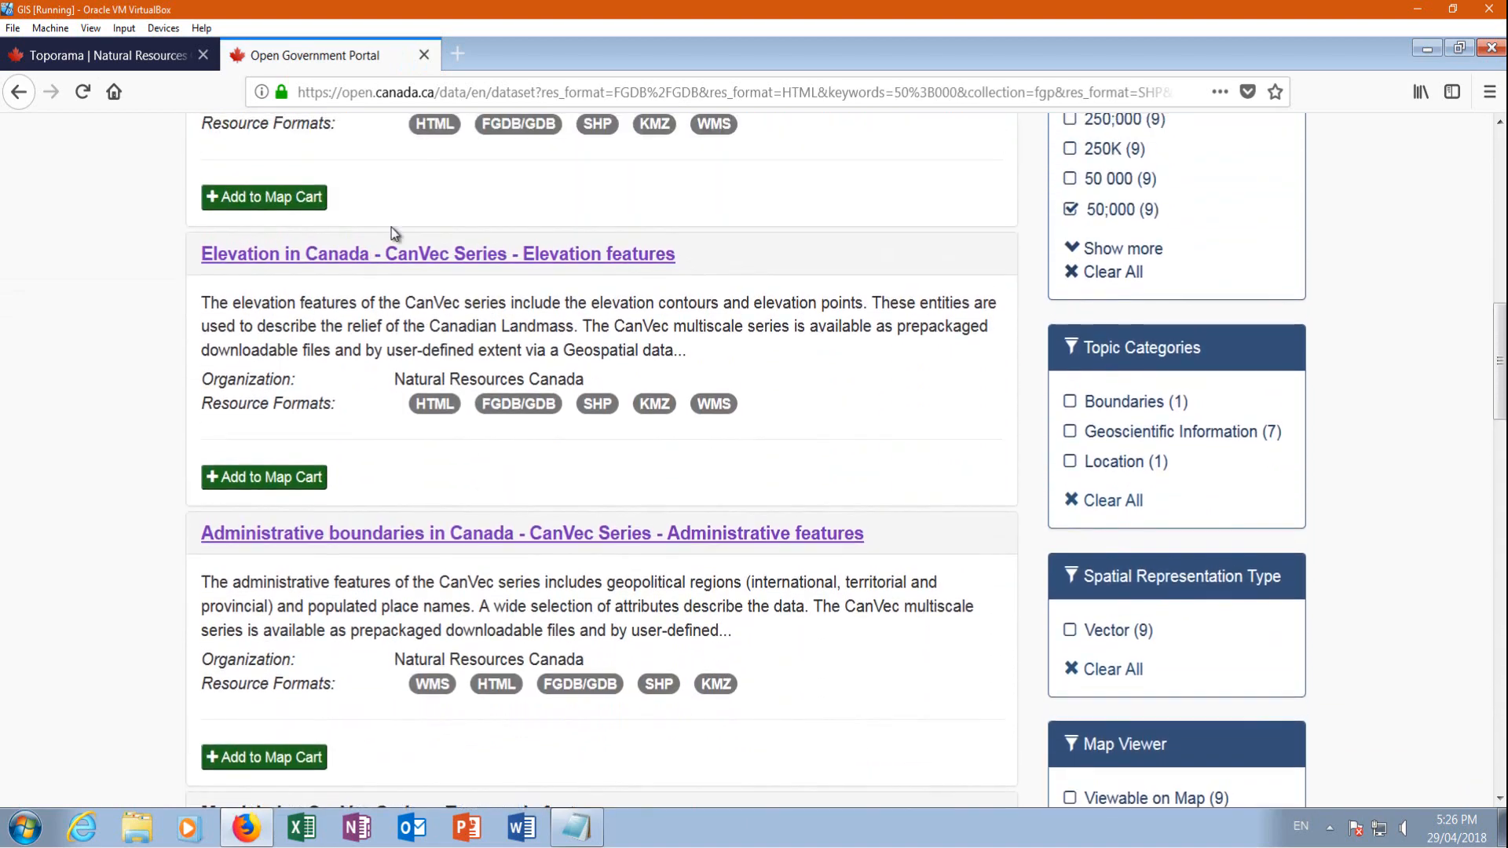
left_click(251, 262)
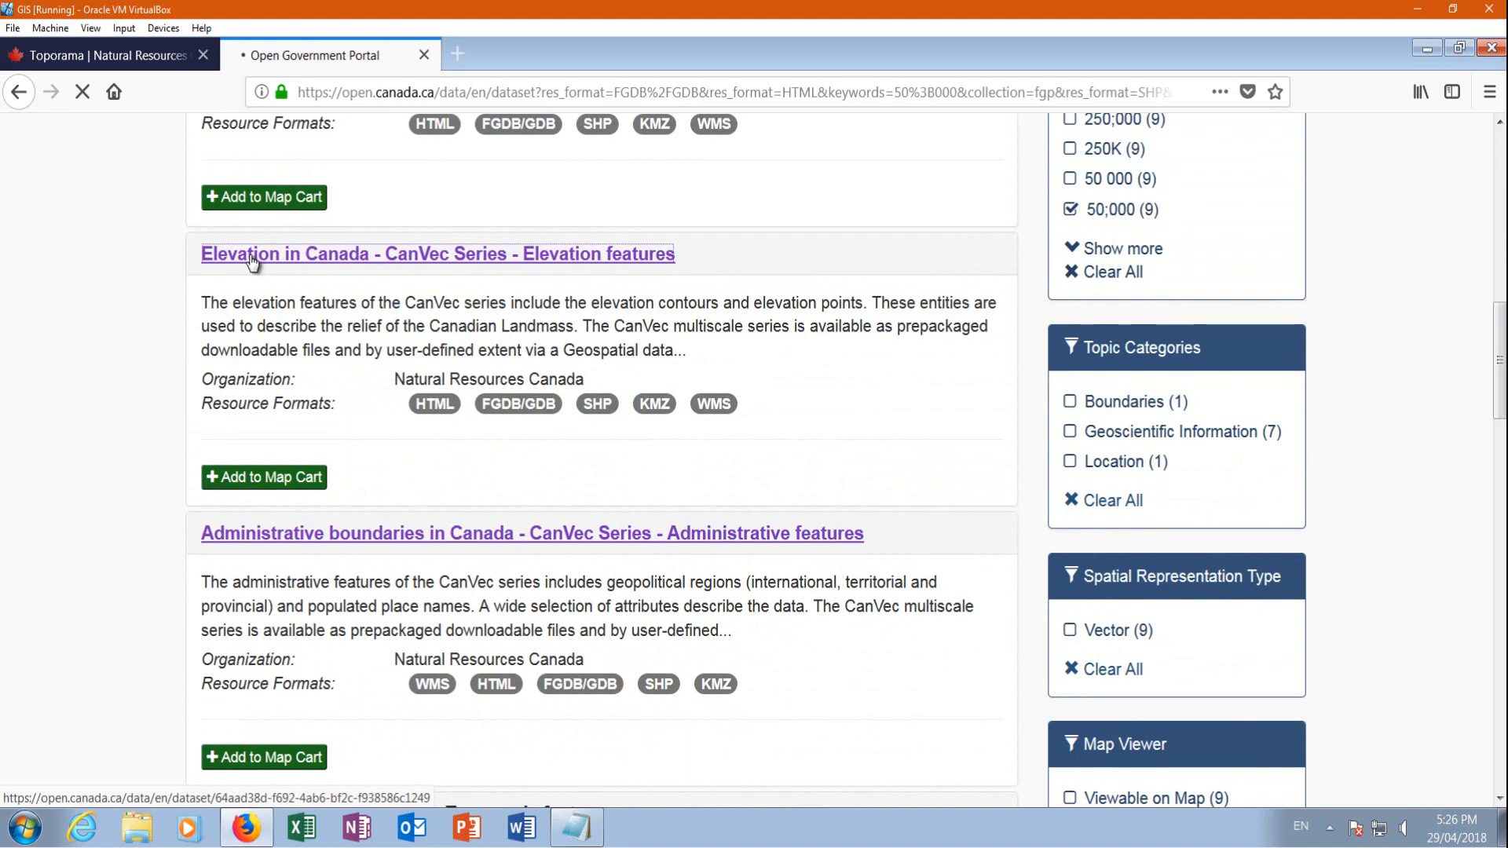
Access the download directory for the dataset's Prepackaged Shapefiles resource
scroll(666, 487, "down", 7)
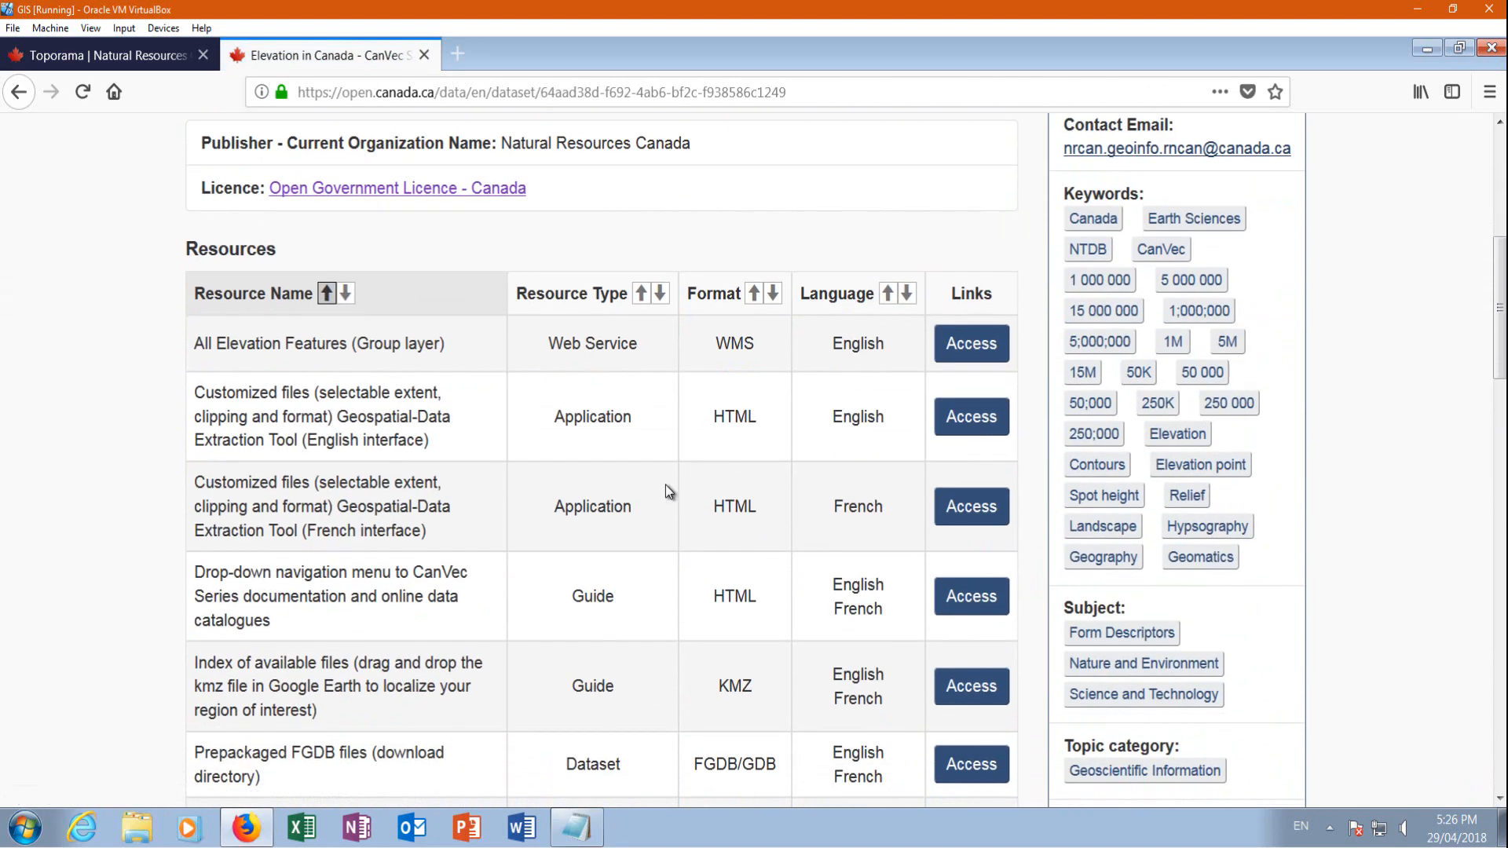
scroll(635, 461, "down", 1)
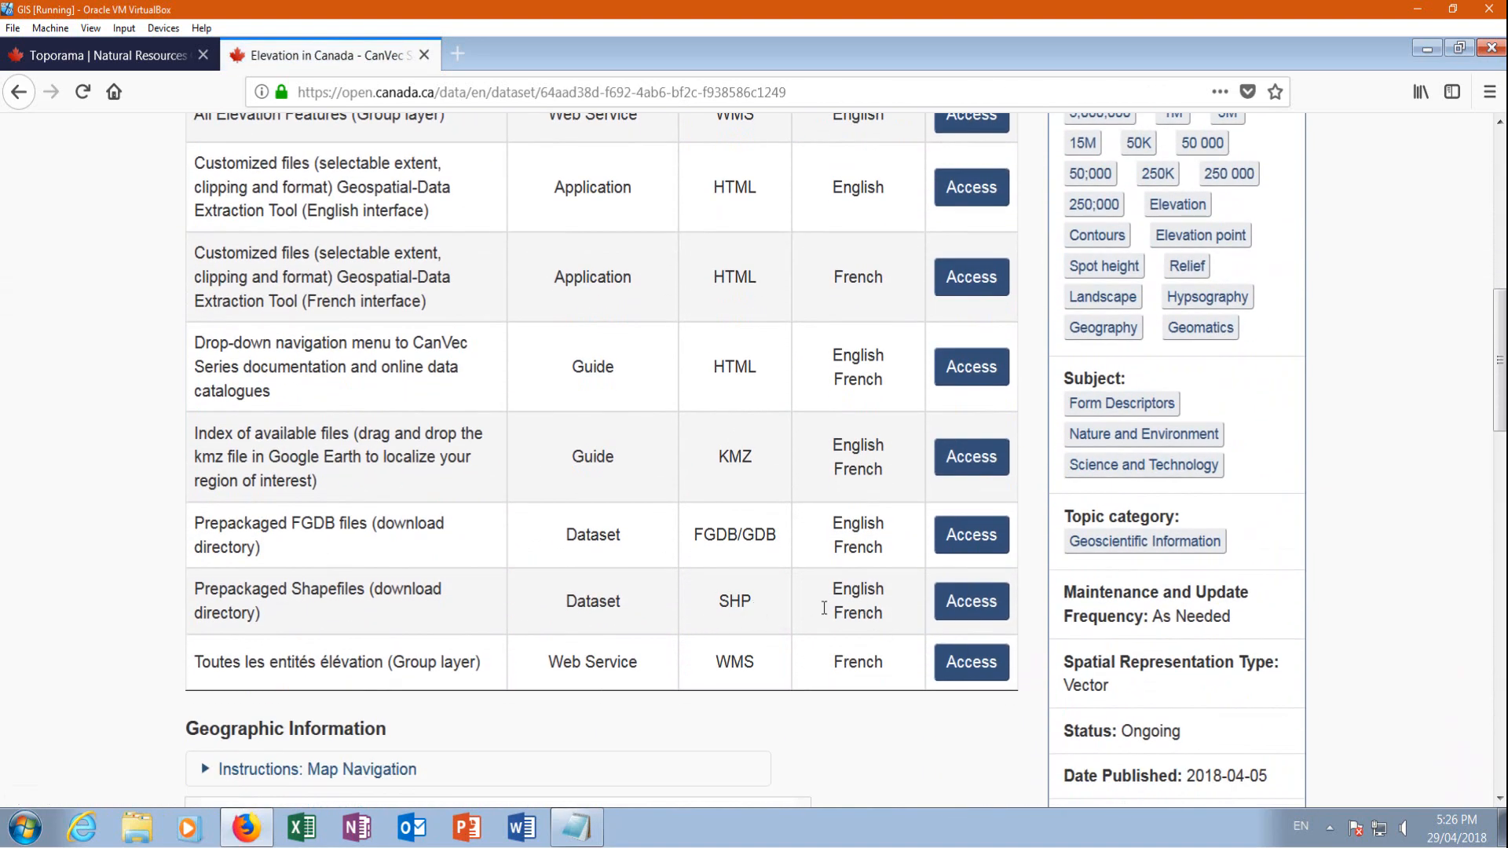
left_click(971, 614)
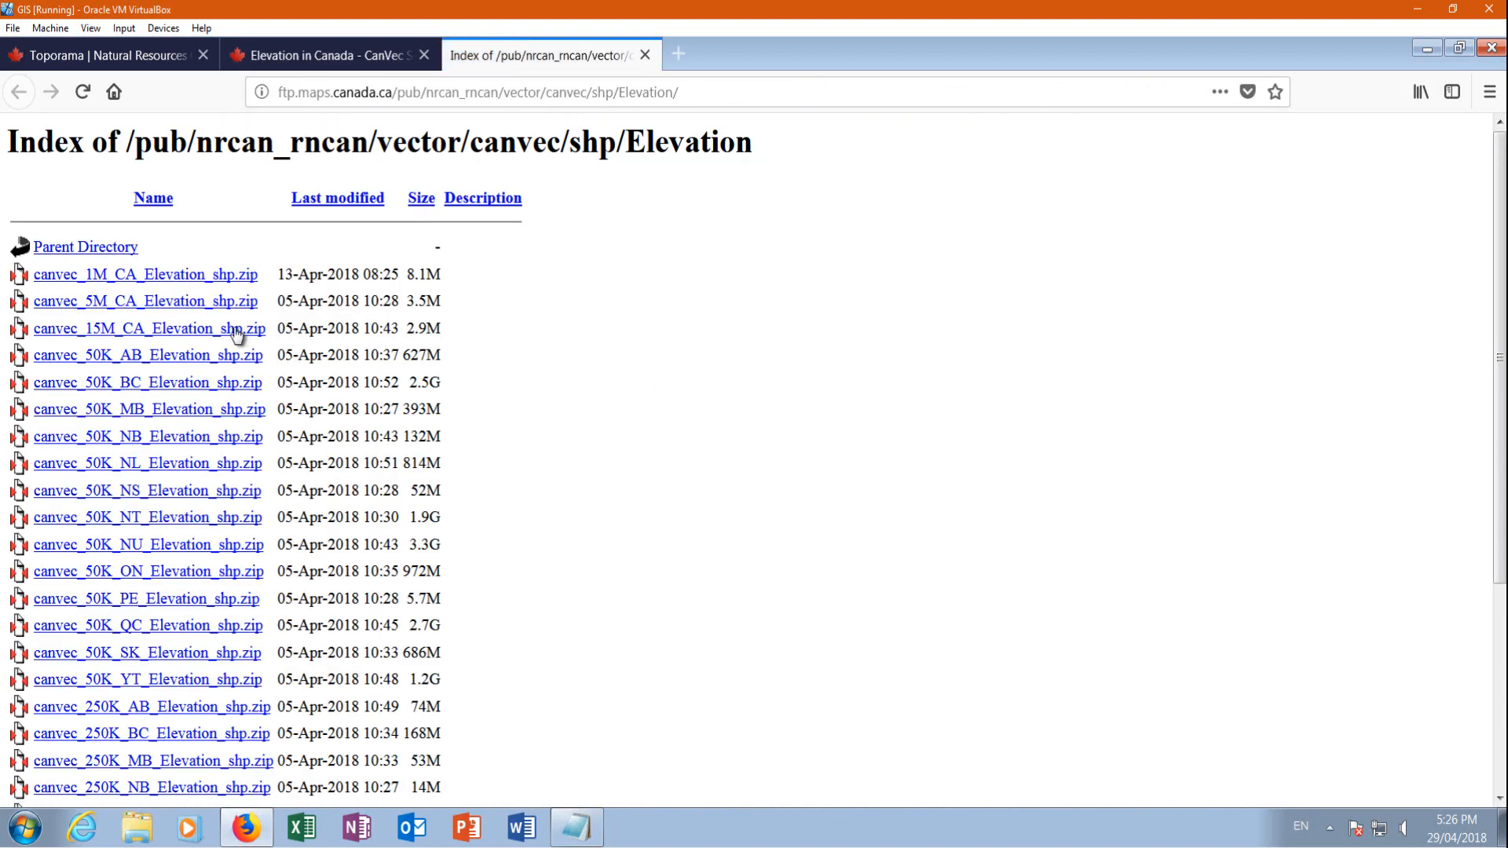
Download canvec_50K_AB_Elevation_shp.zip with the Save File option
scroll(231, 322, "down", 2)
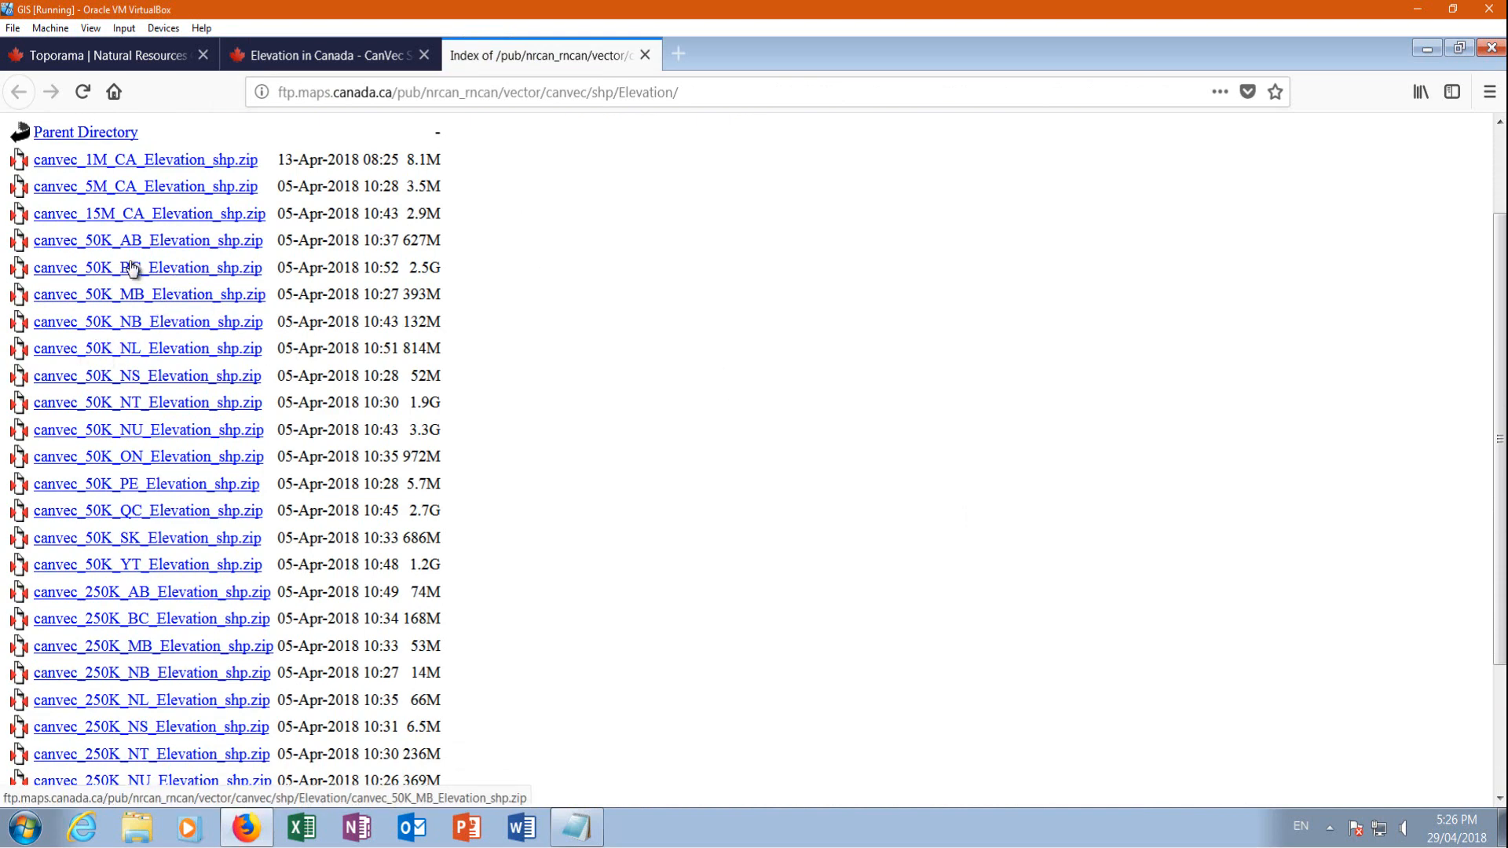
left_click(67, 248)
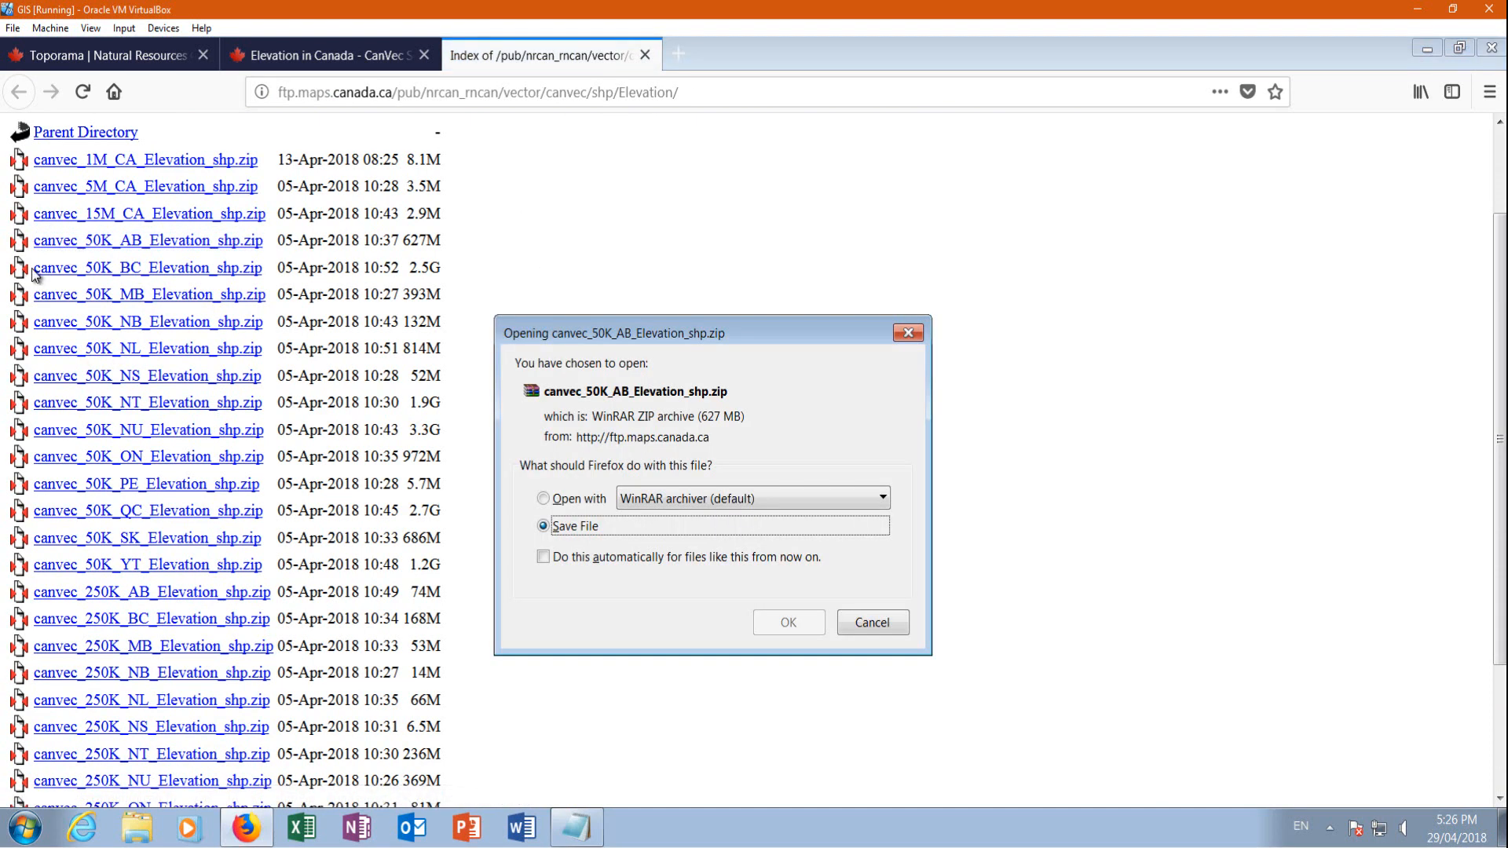
left_click(788, 622)
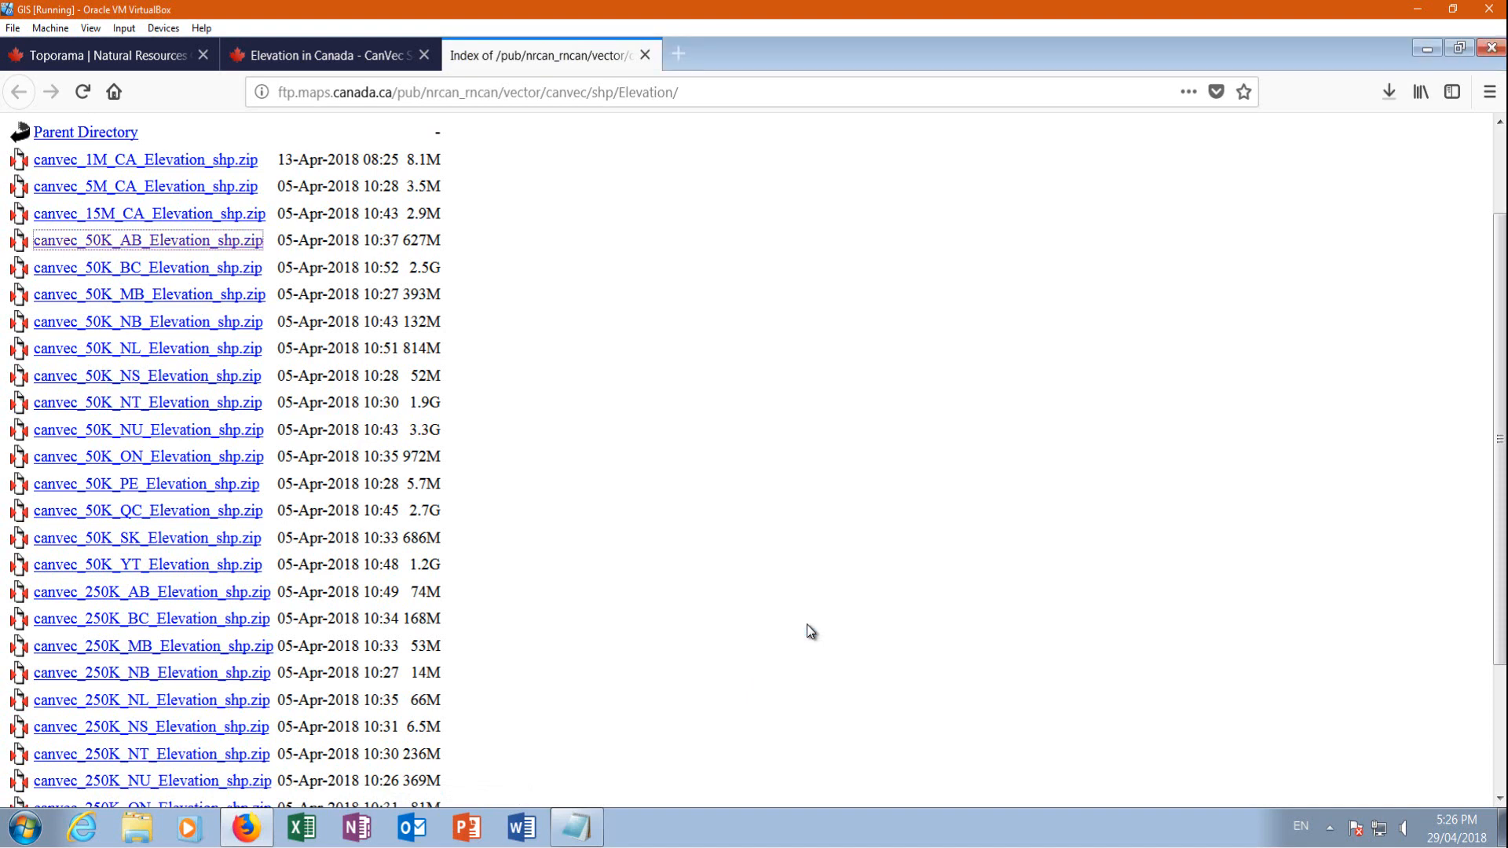
Shrink the browser window, close the links file, and place the Lesson 7 folder beside lesson3 on the desktop
left_click(1458, 47)
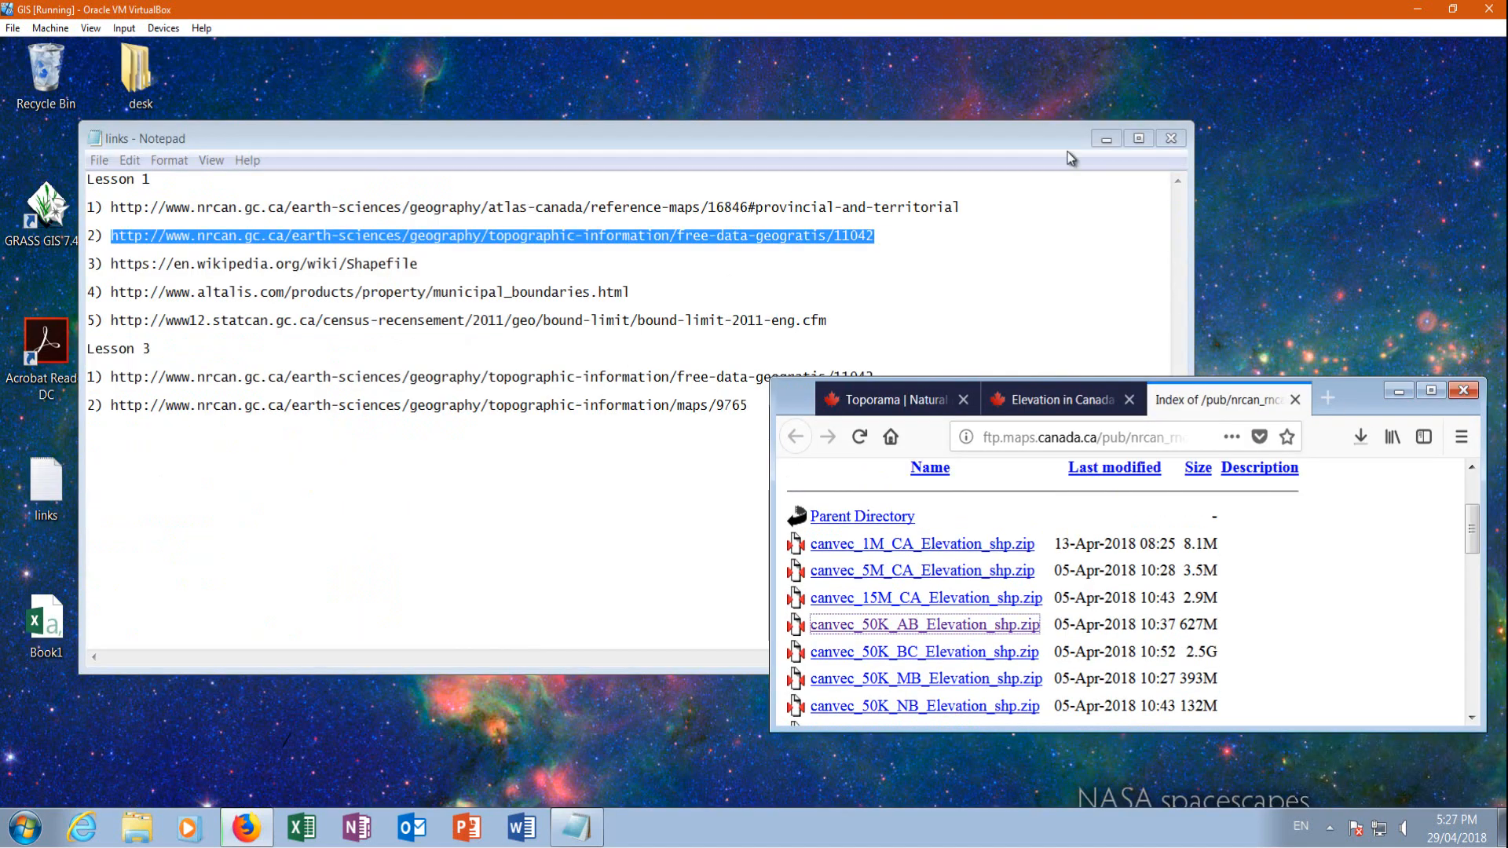
left_click(1170, 140)
left_click(499, 498)
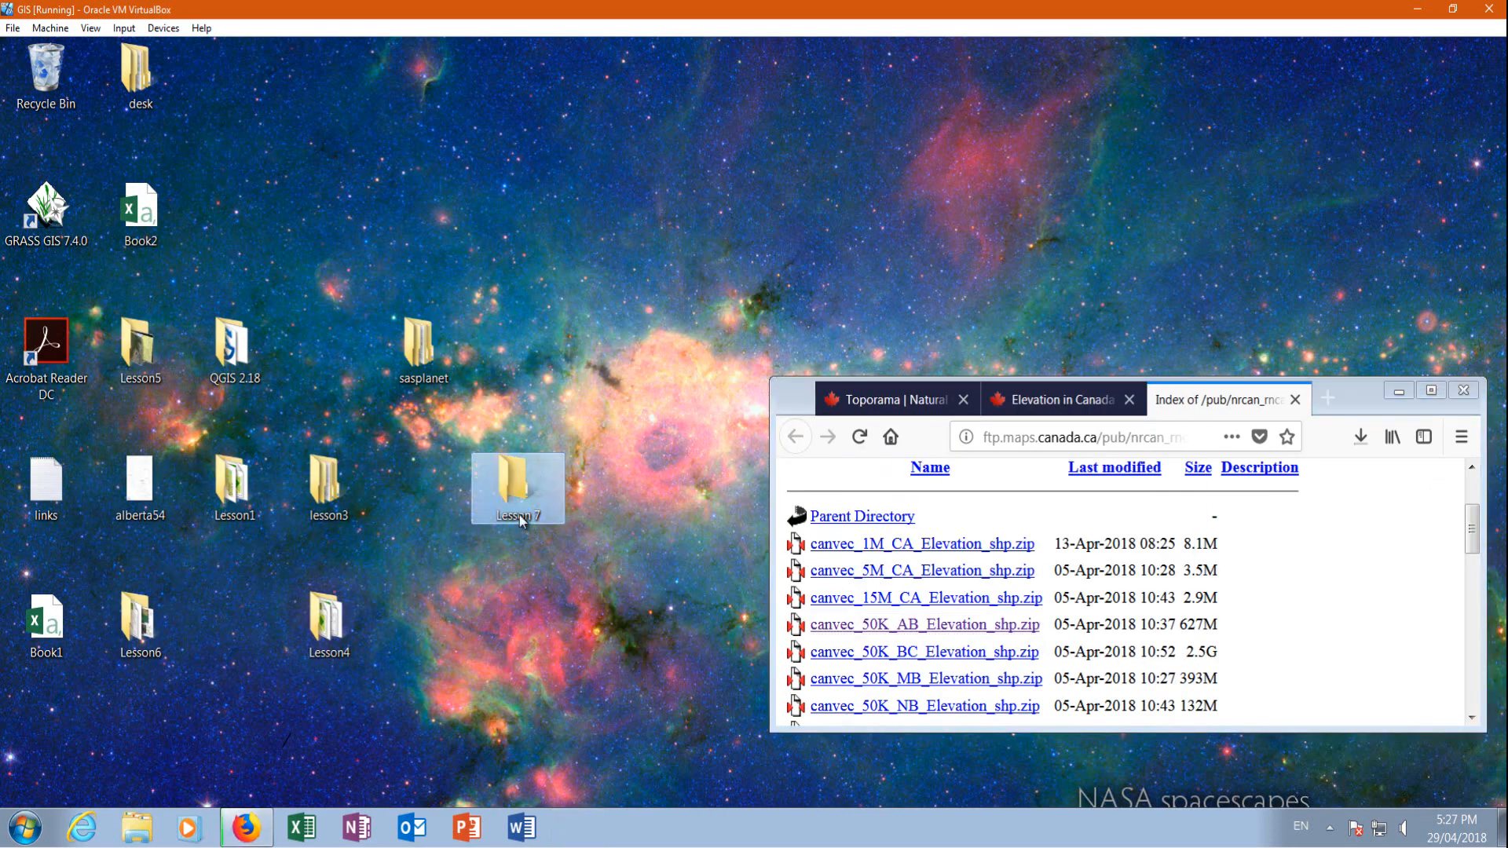
left_click_drag(496, 484, 432, 463)
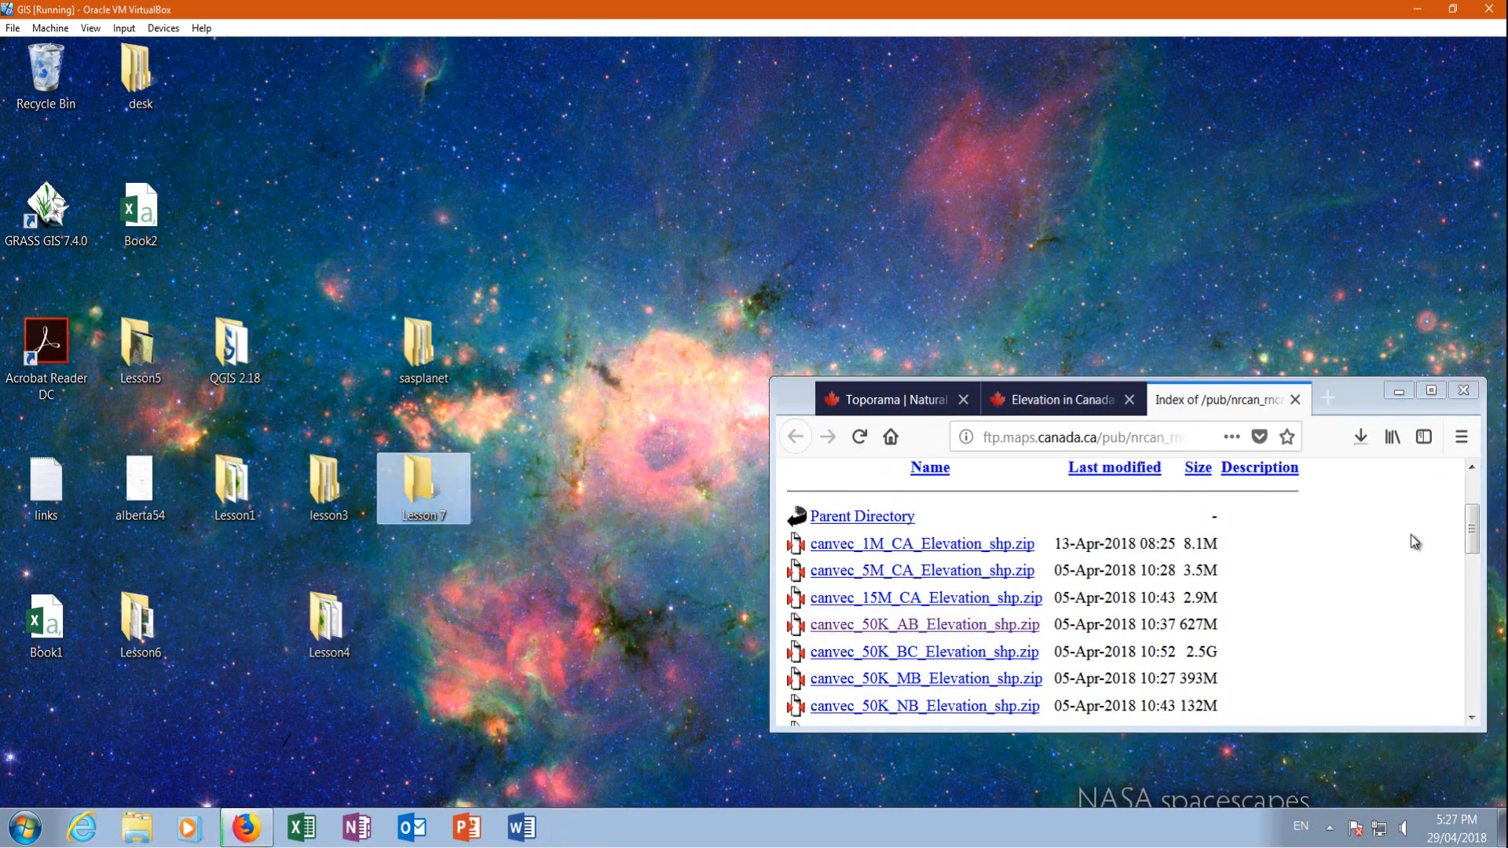
Move the downloaded canvec_50K_AB_Elevation_shp.zip into the desktop's Lesson 7 folder and close Firefox with all its tabs
left_click(1350, 445)
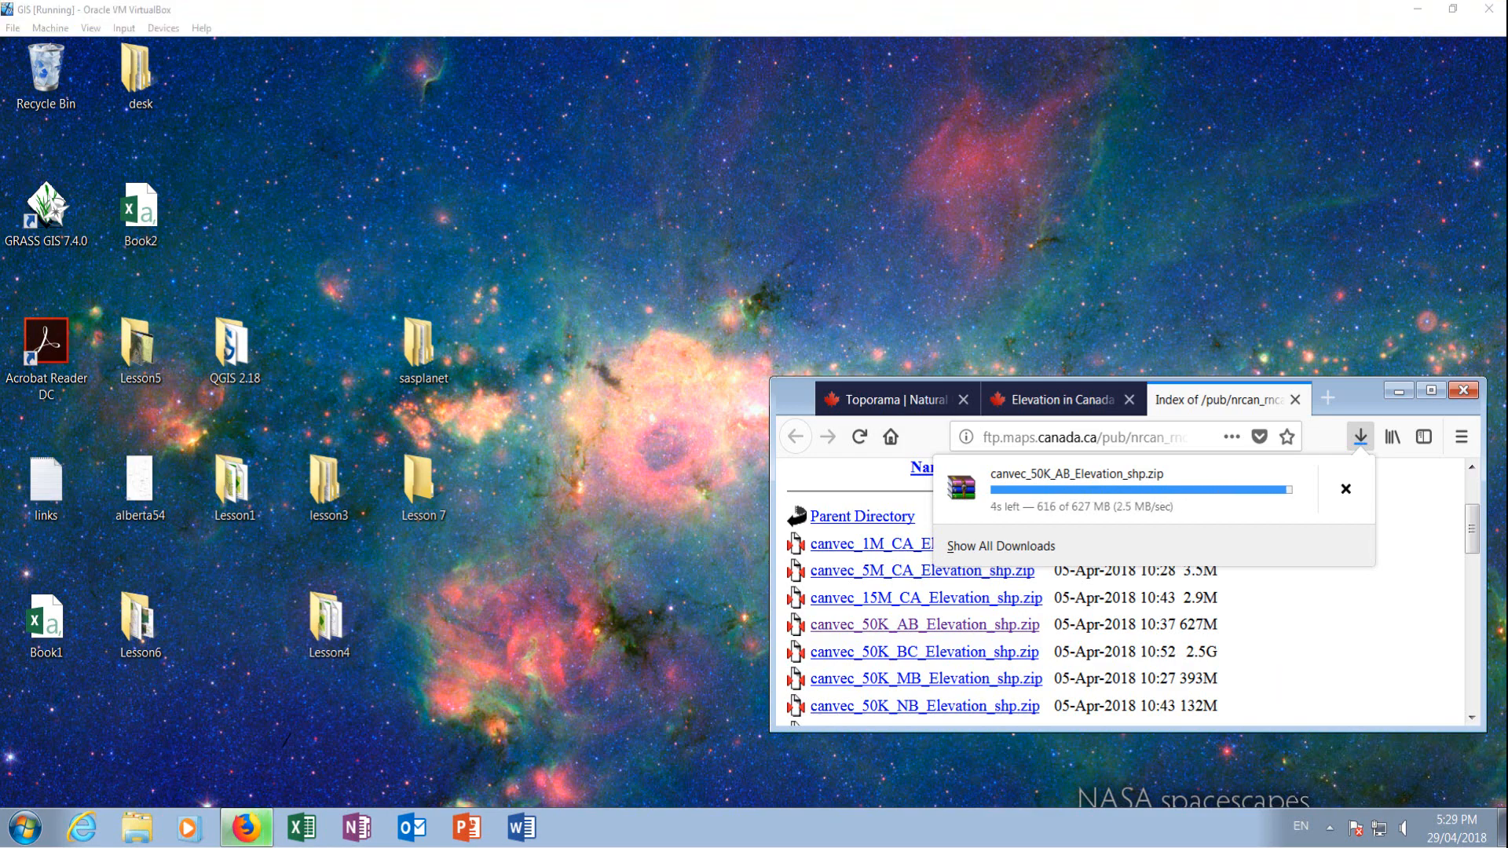
left_click_drag(1044, 490, 419, 488)
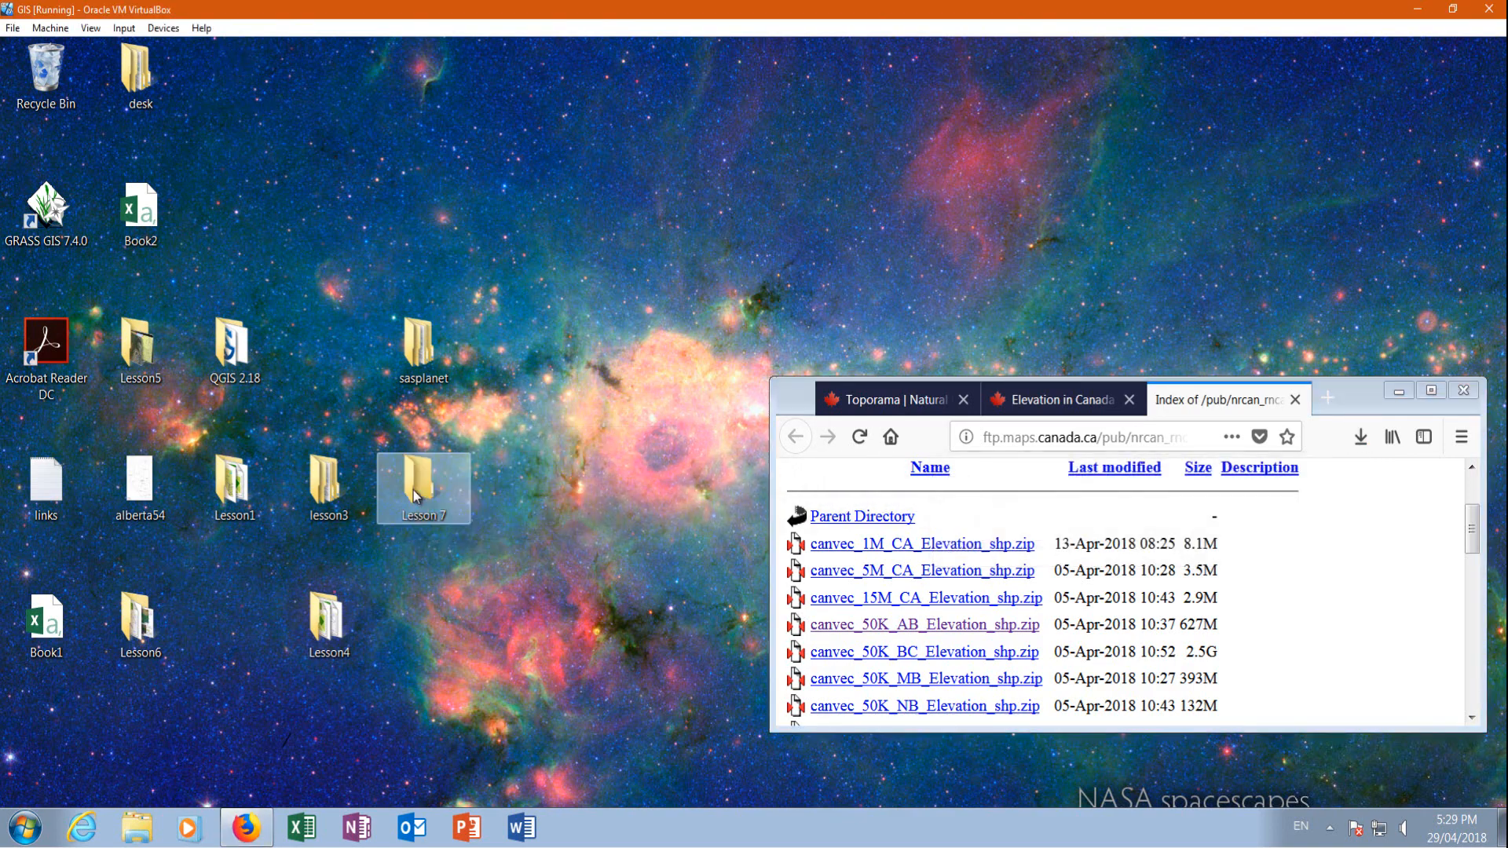
left_click(1462, 390)
left_click(1083, 601)
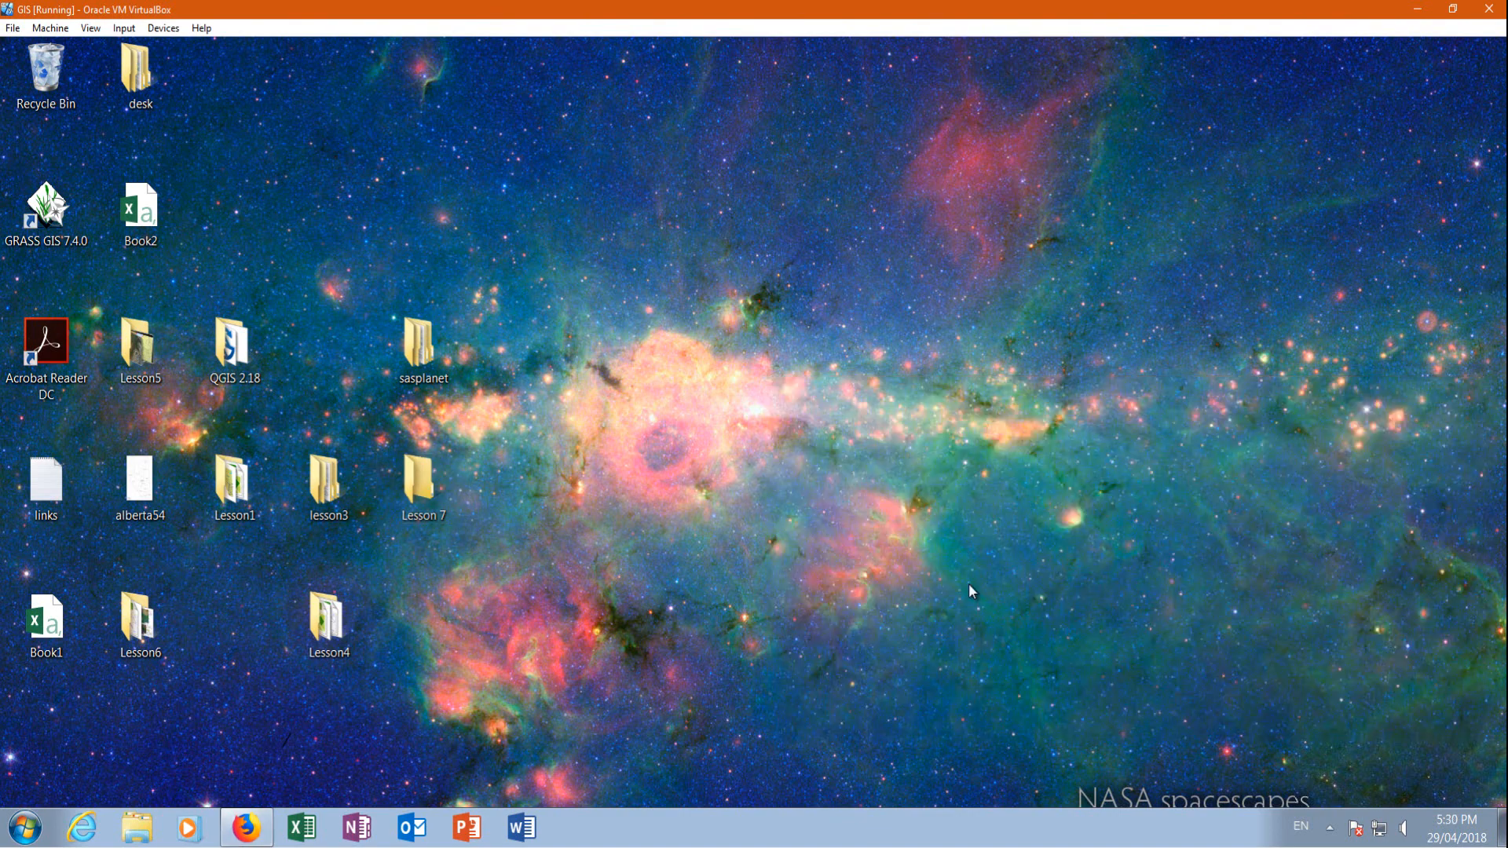
Extract canvec_50K_AB_Elevation_shp directly inside the Lesson 7 folder and view the contents of the canvec_50K_AB_Elevation folder
double_click(419, 476)
right_click(953, 293)
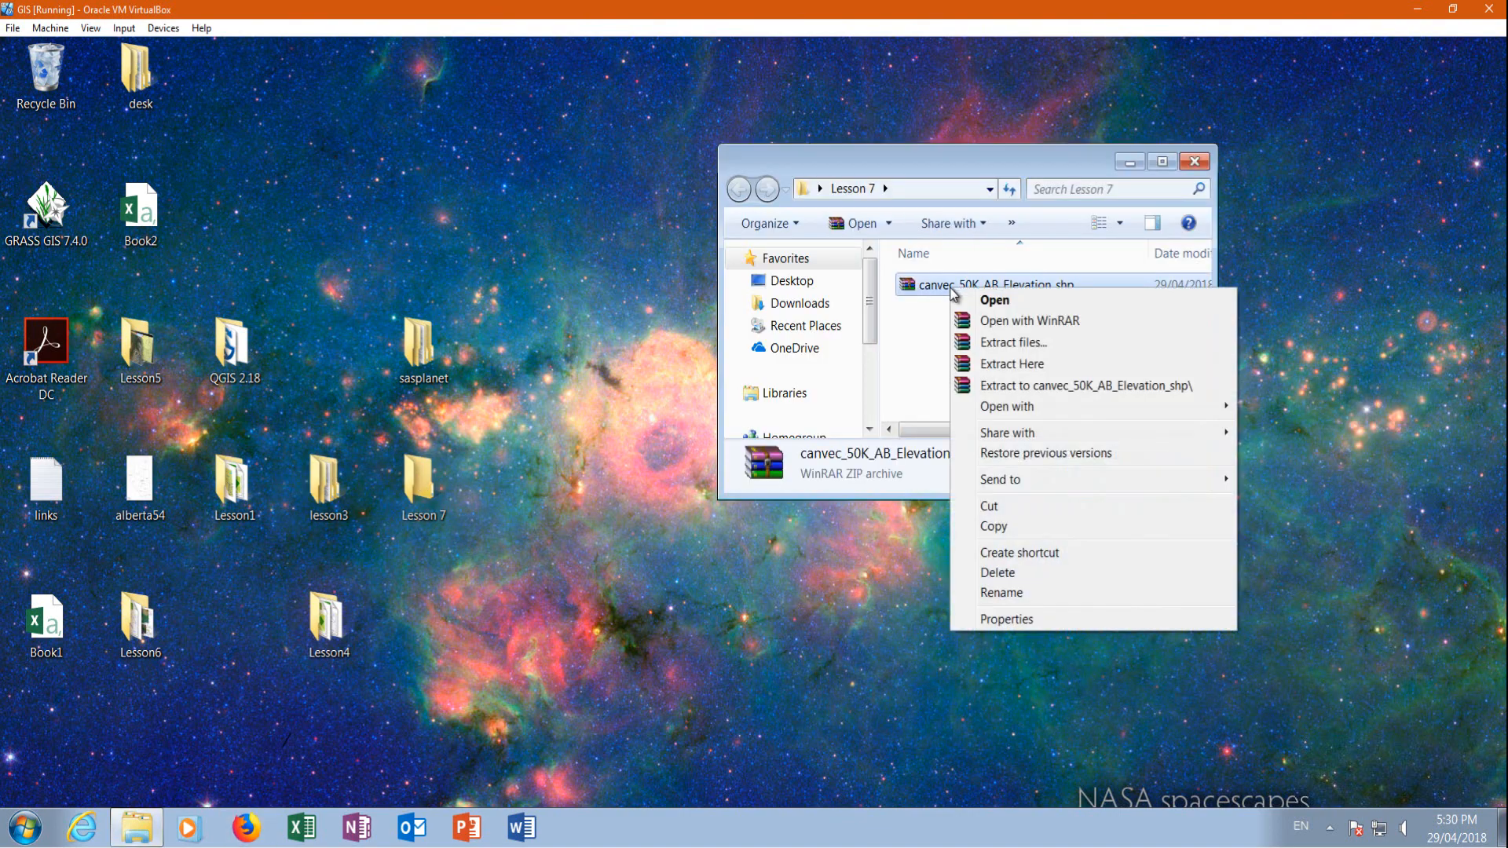
left_click(1021, 364)
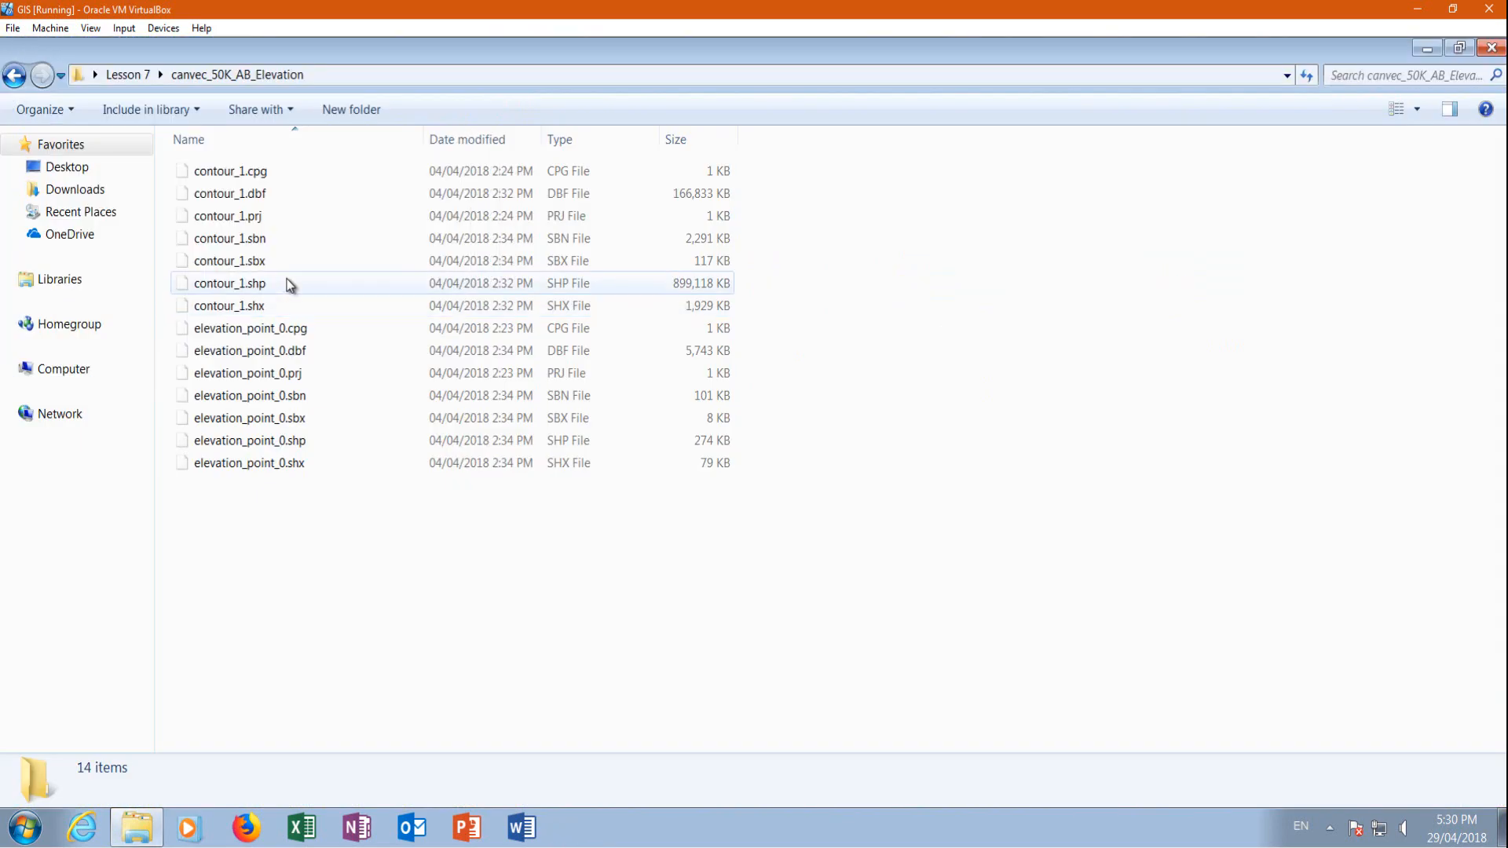
left_click(1459, 48)
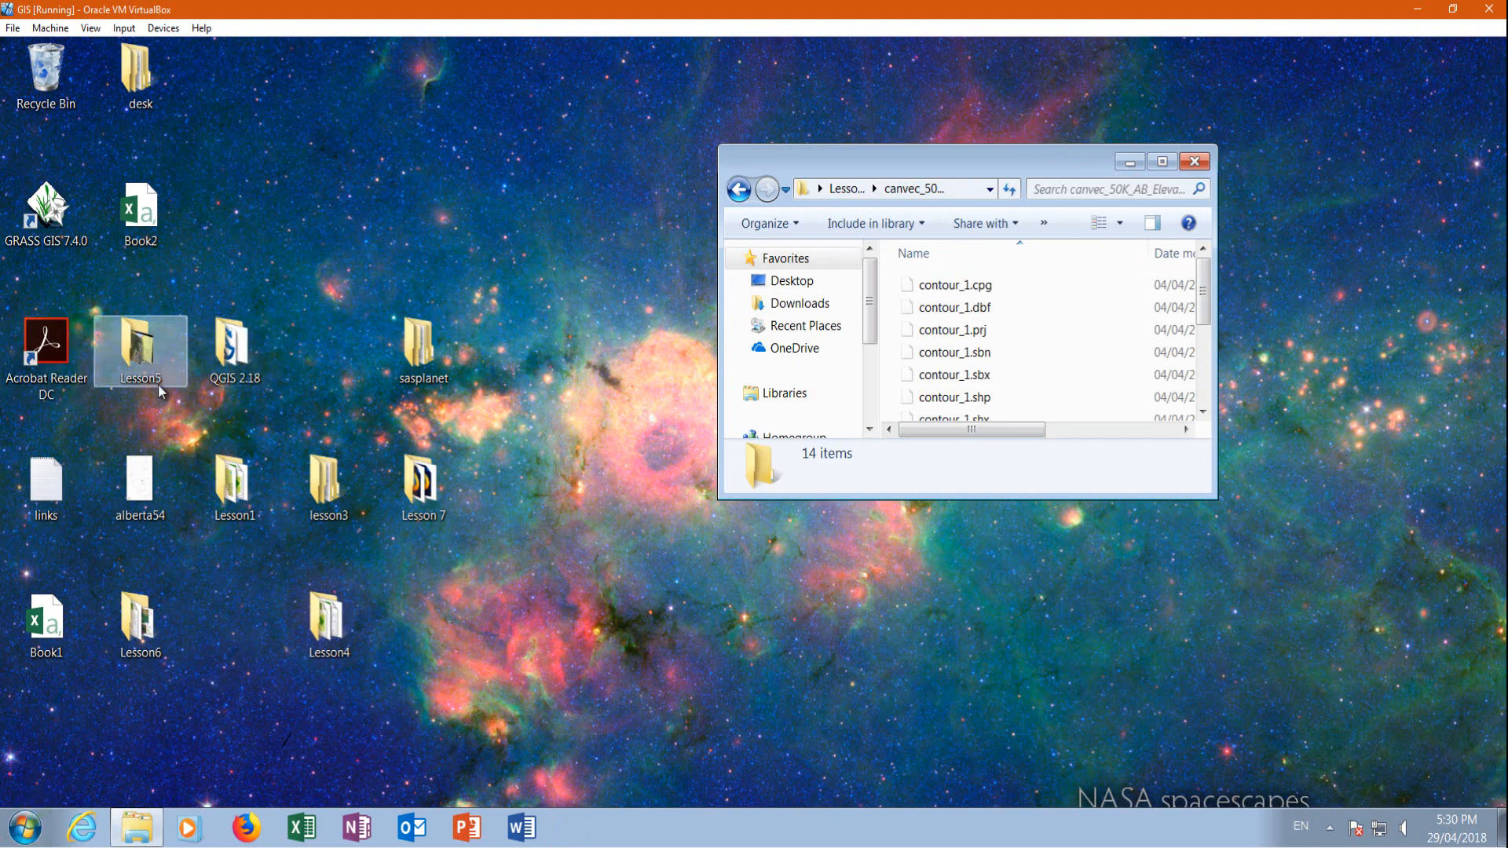
Launch QGIS 2.18 and open the Lesson 7 folder from the desktop
double_click(141, 72)
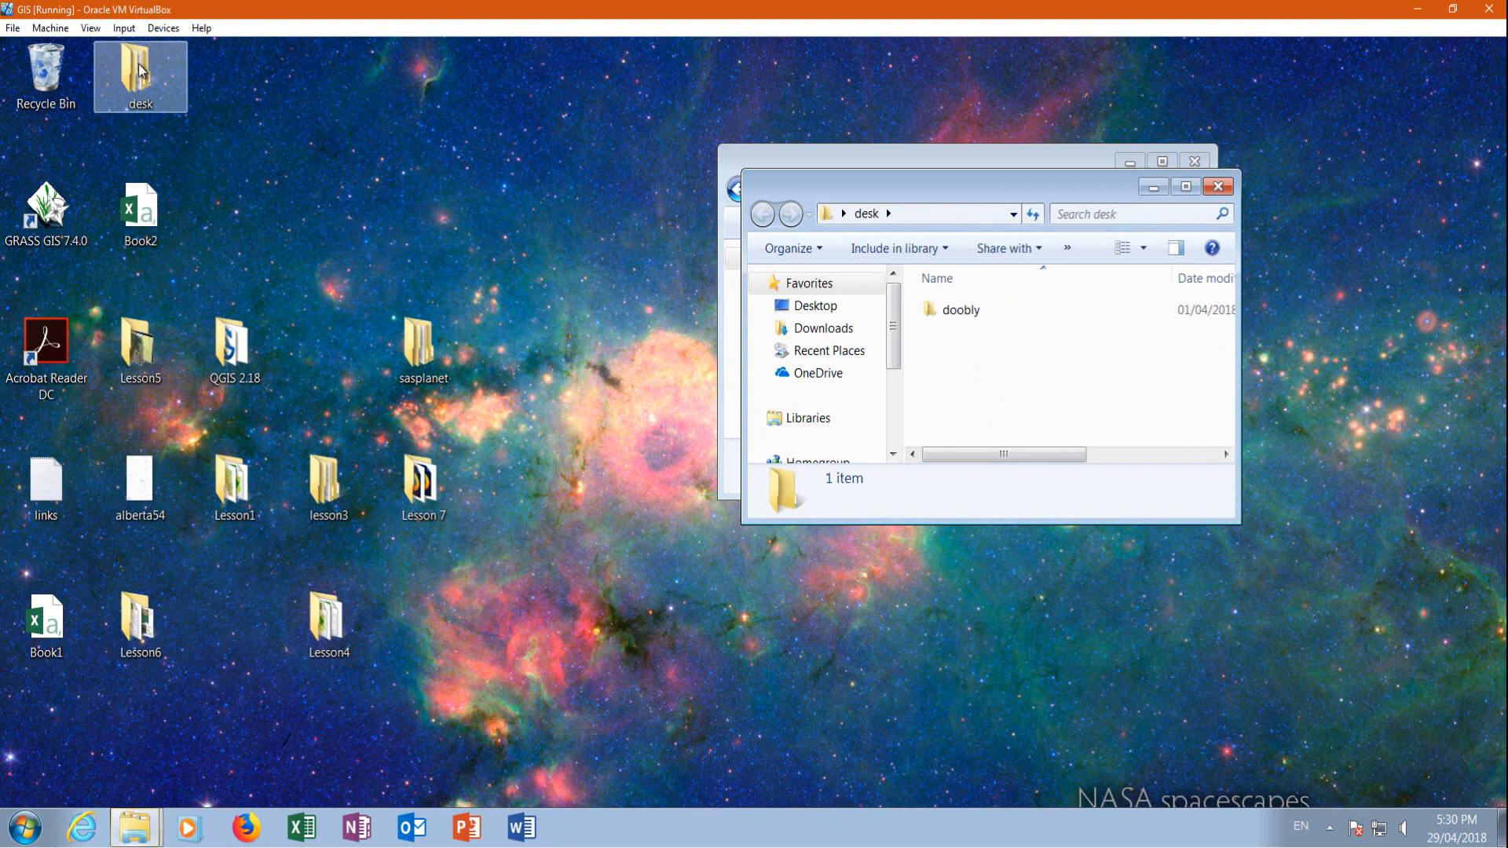
left_click(1218, 186)
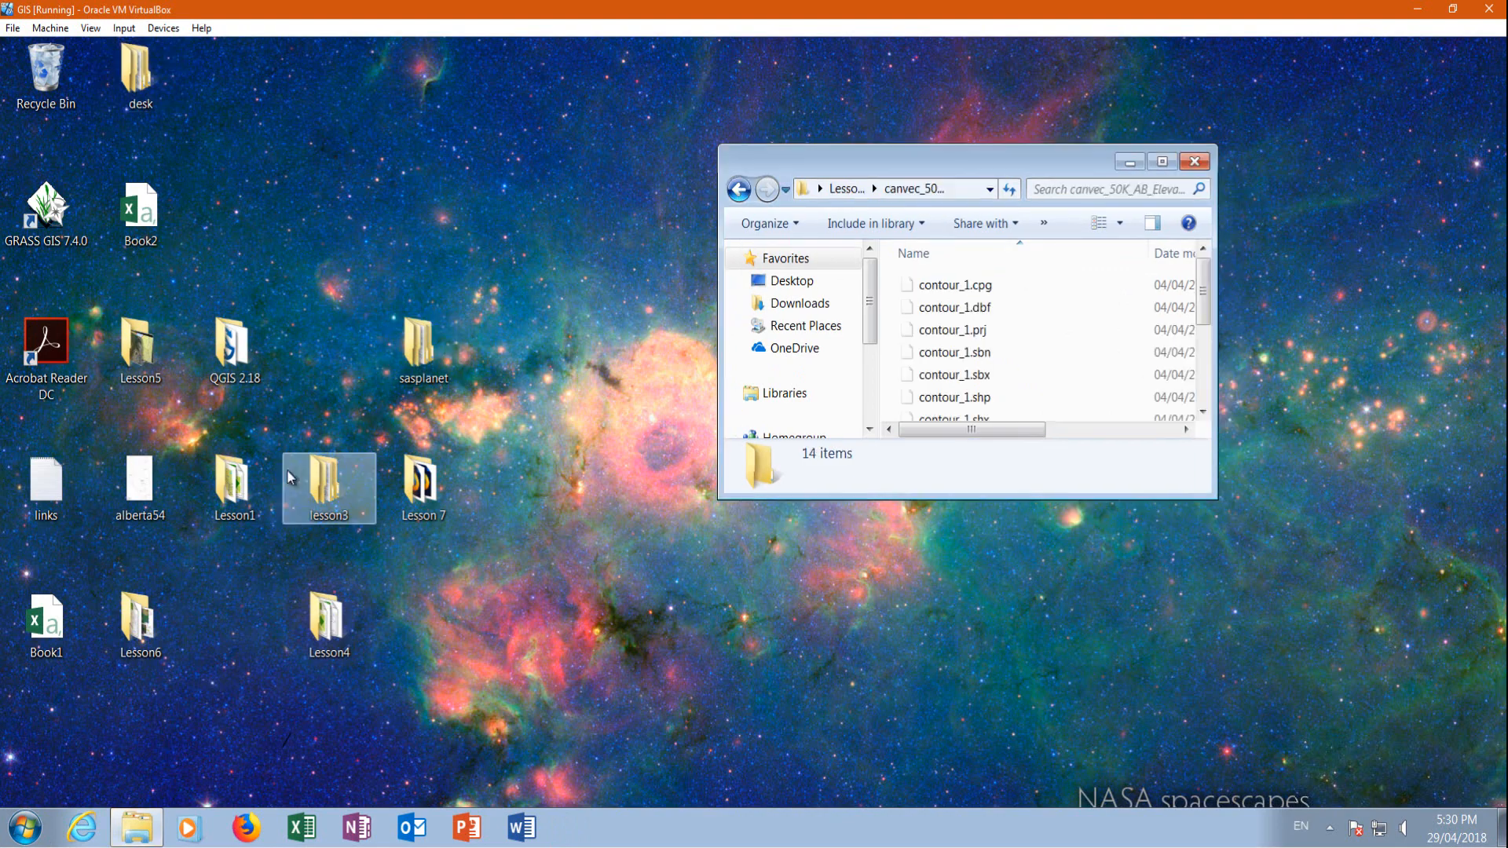
left_click(23, 832)
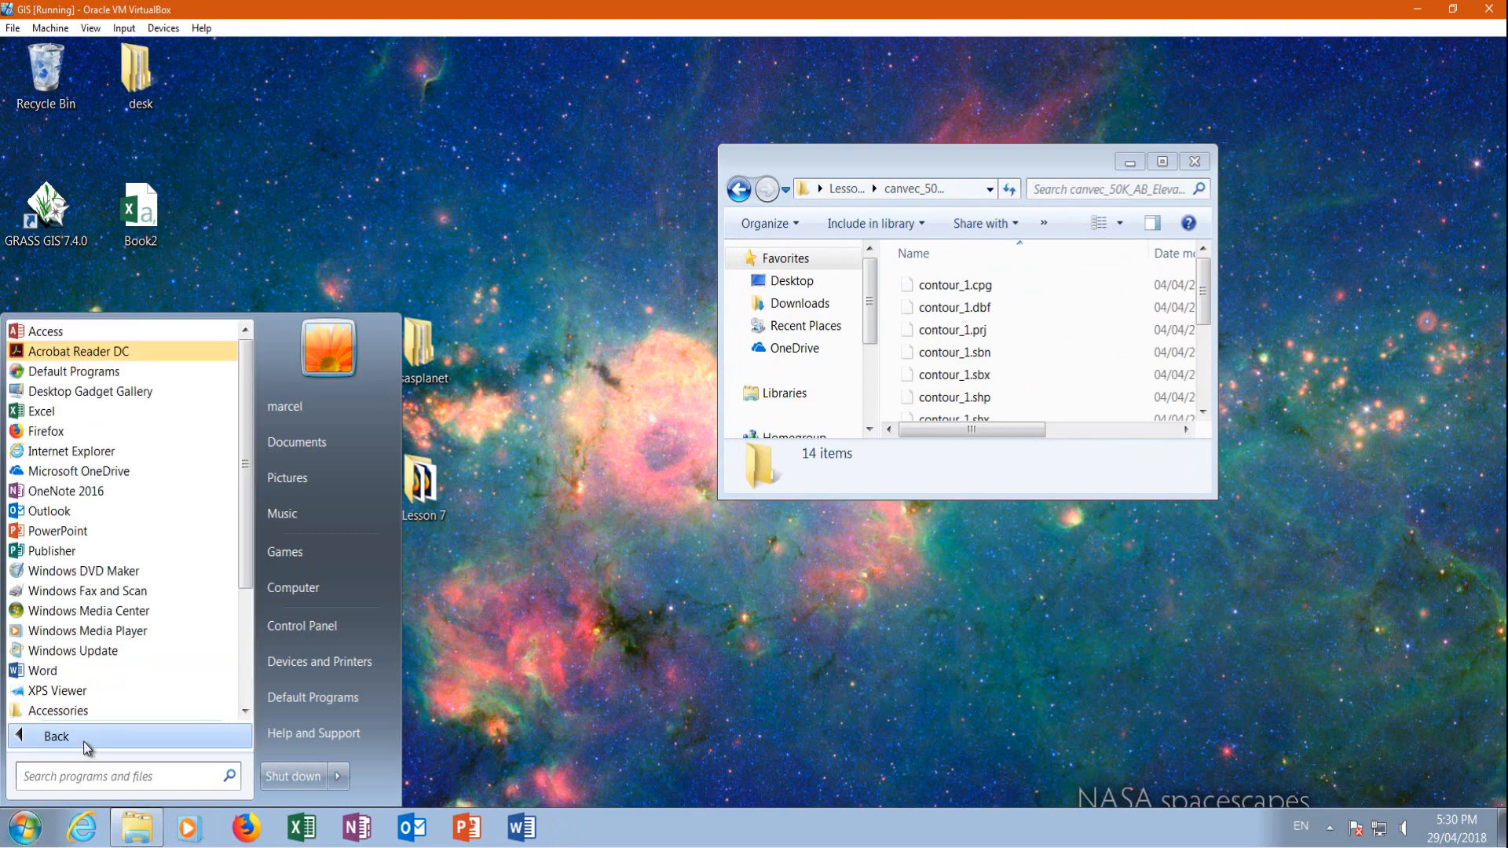
left_click(149, 377)
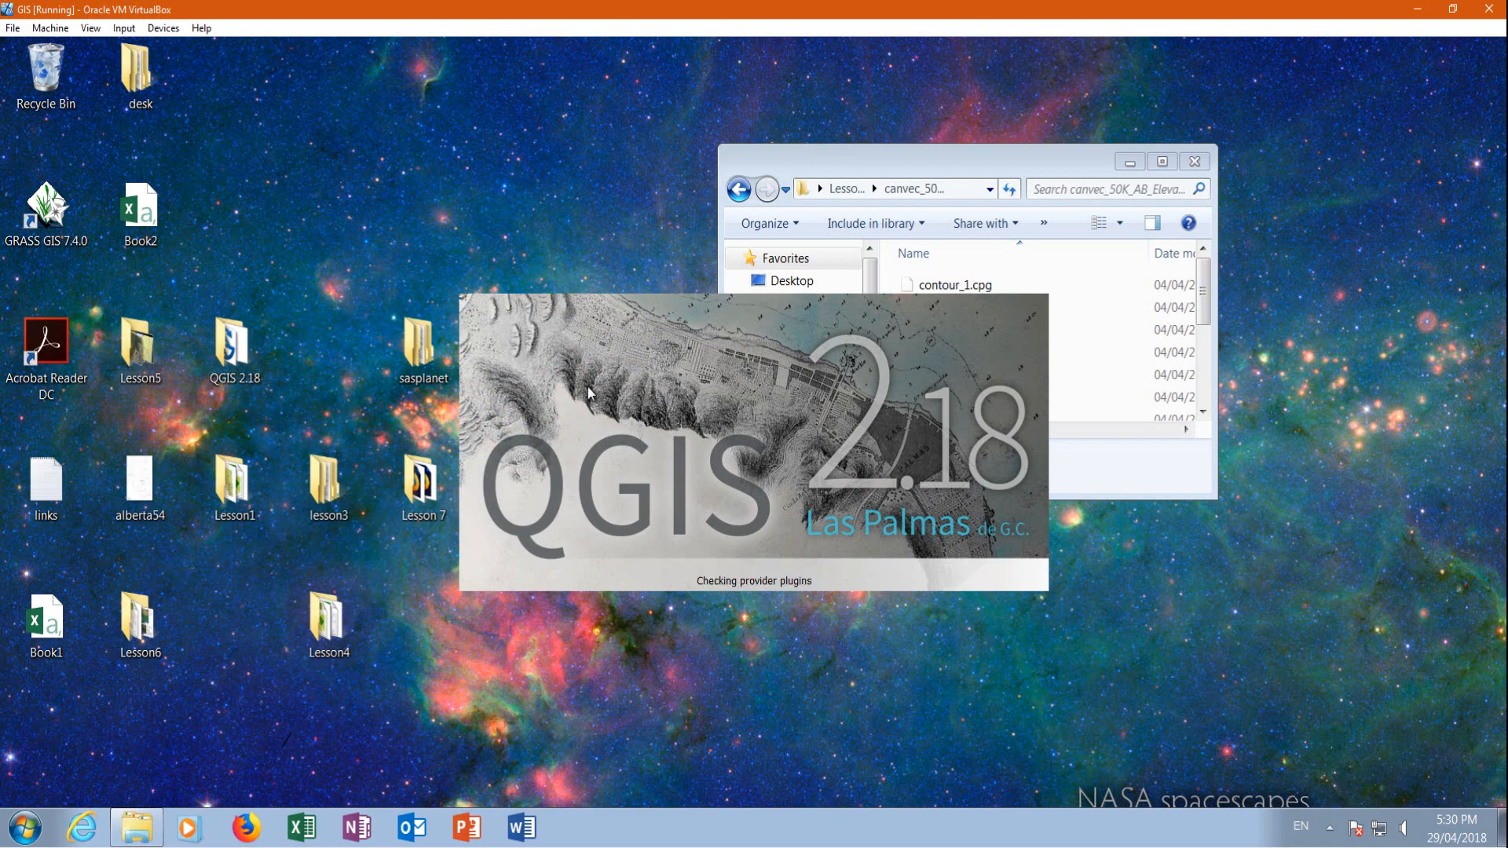
double_click(420, 480)
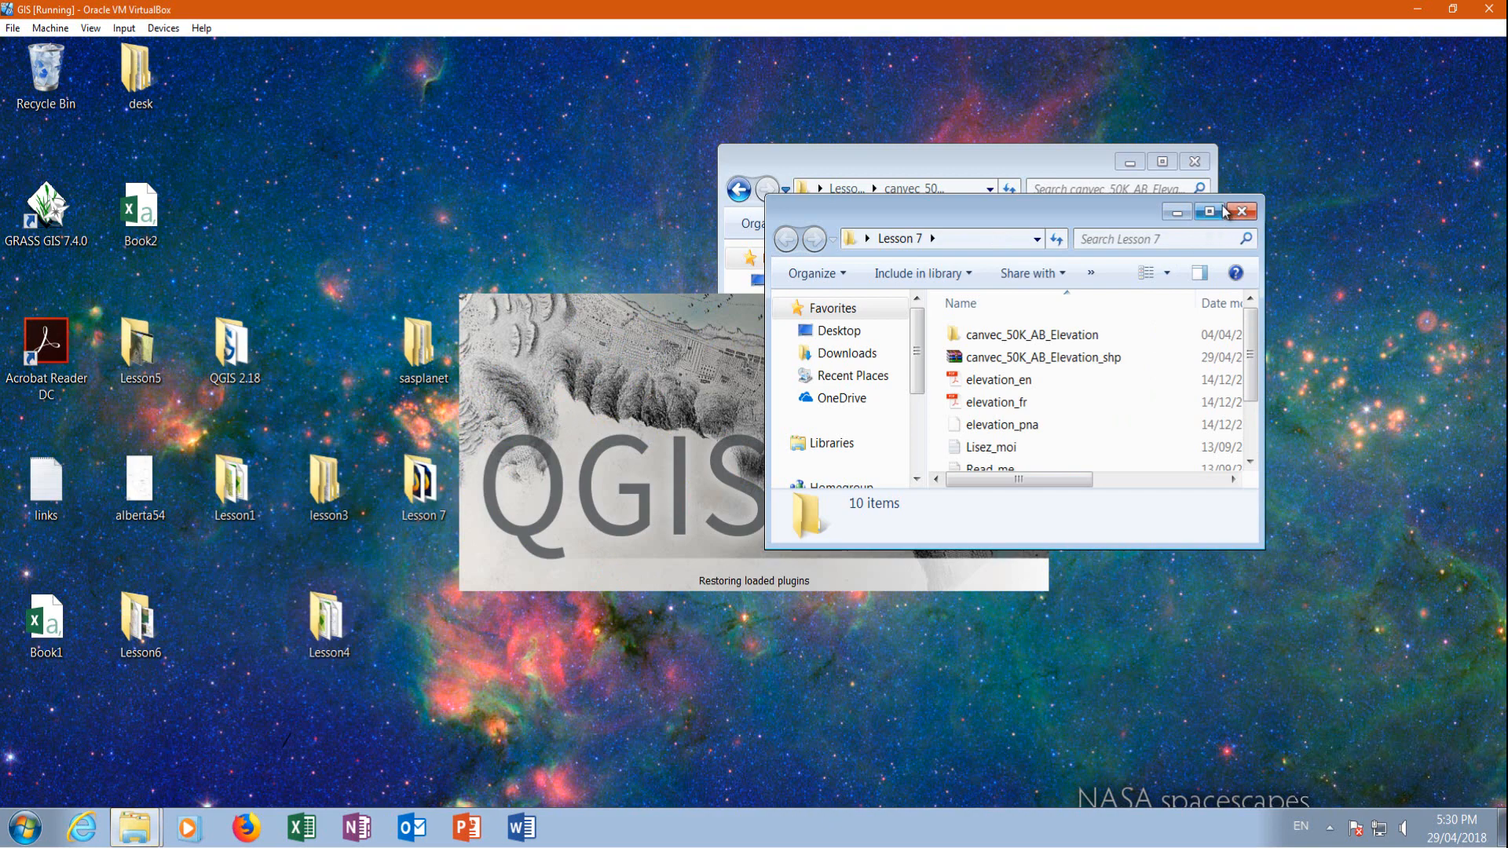
Review the extra extracted files in the Lesson 7 folder, and clear the folder windows and the QGIS tips dialog off the screen
left_click(1209, 211)
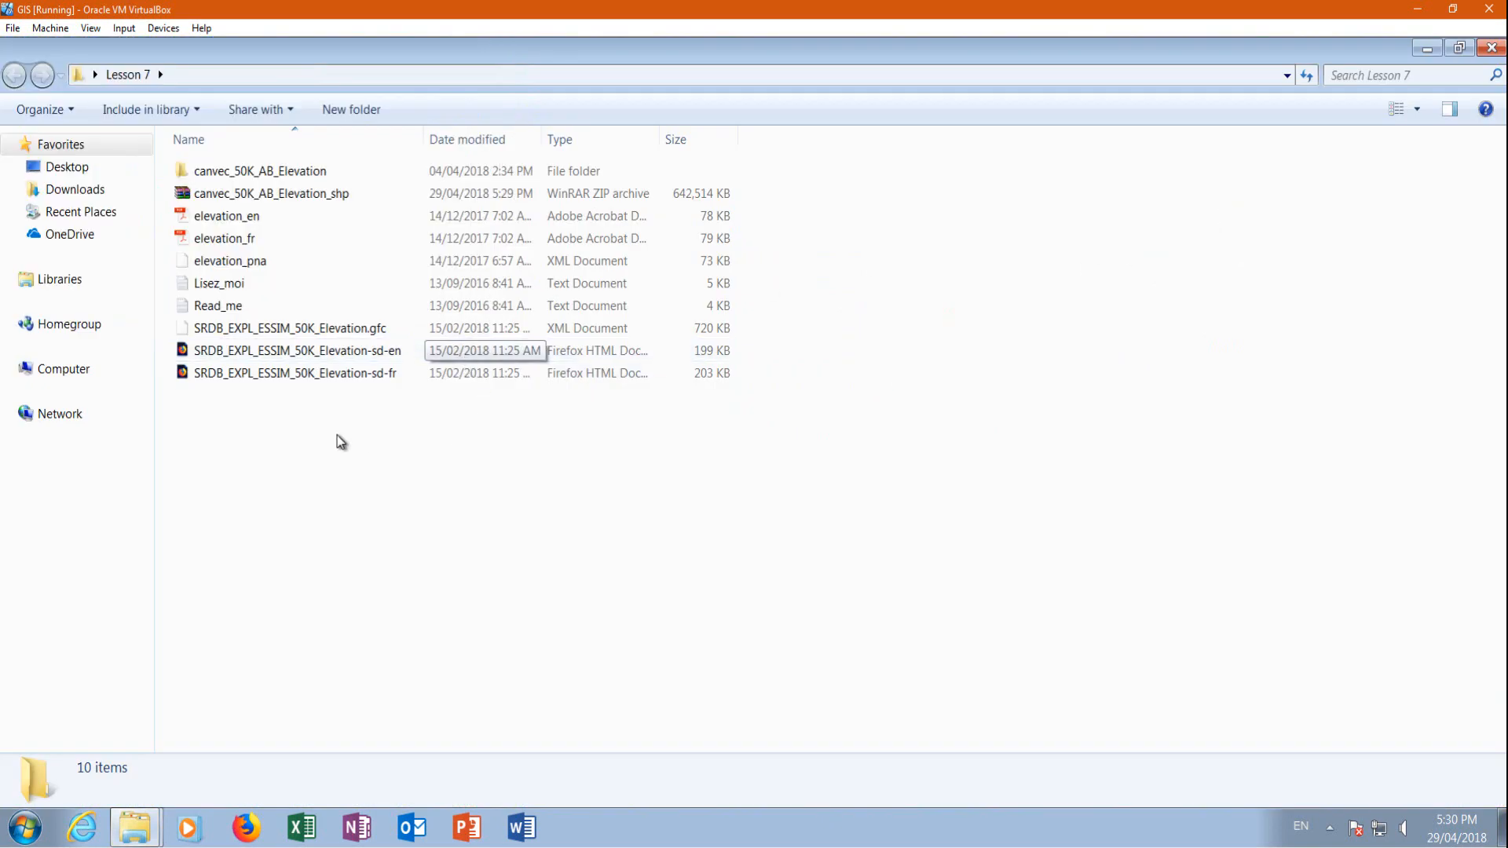
left_click_drag(208, 430, 730, 228)
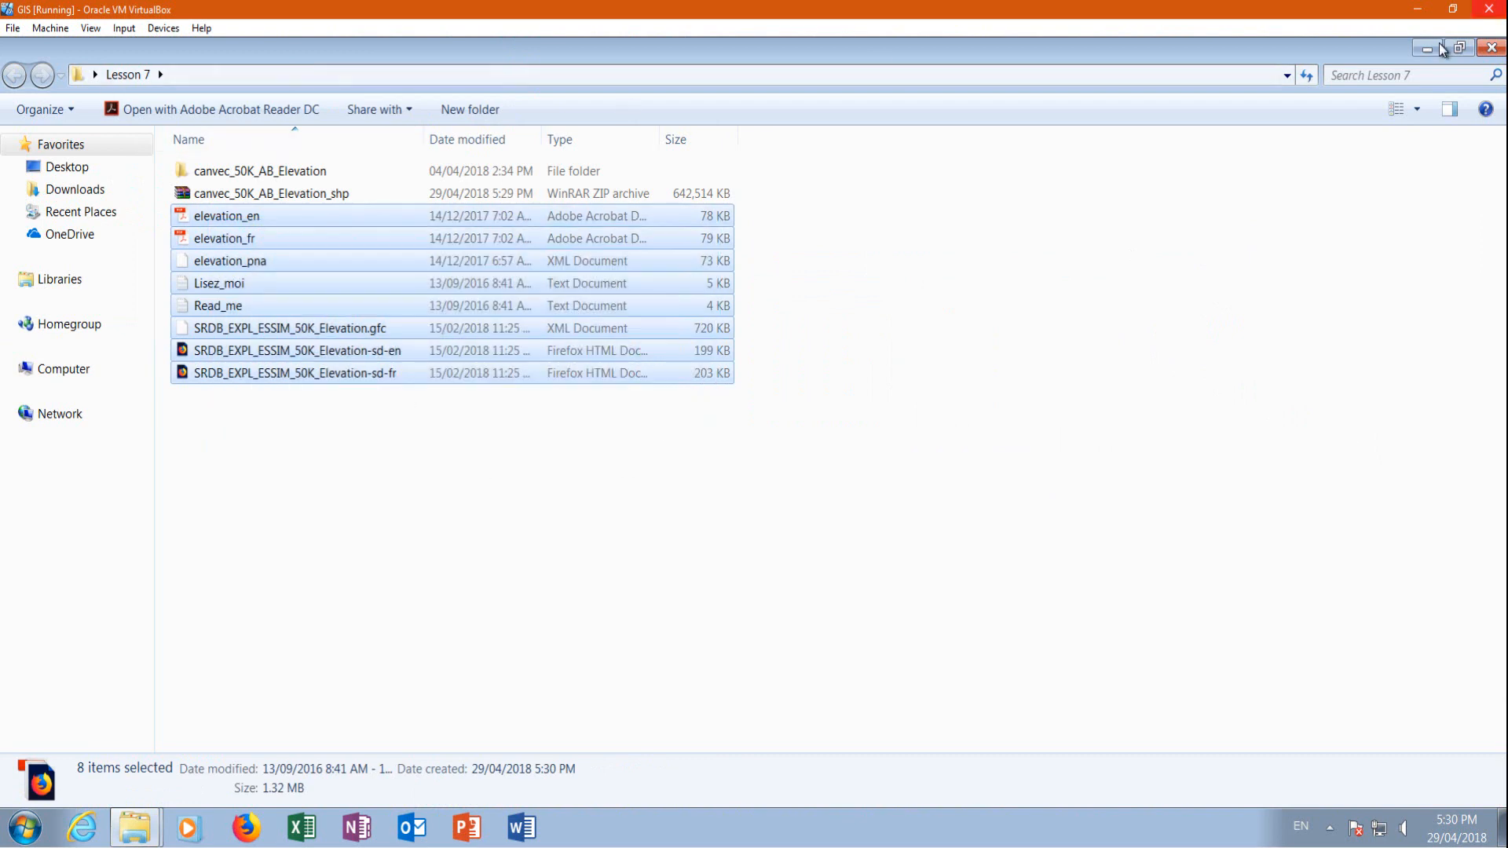
left_click(1491, 47)
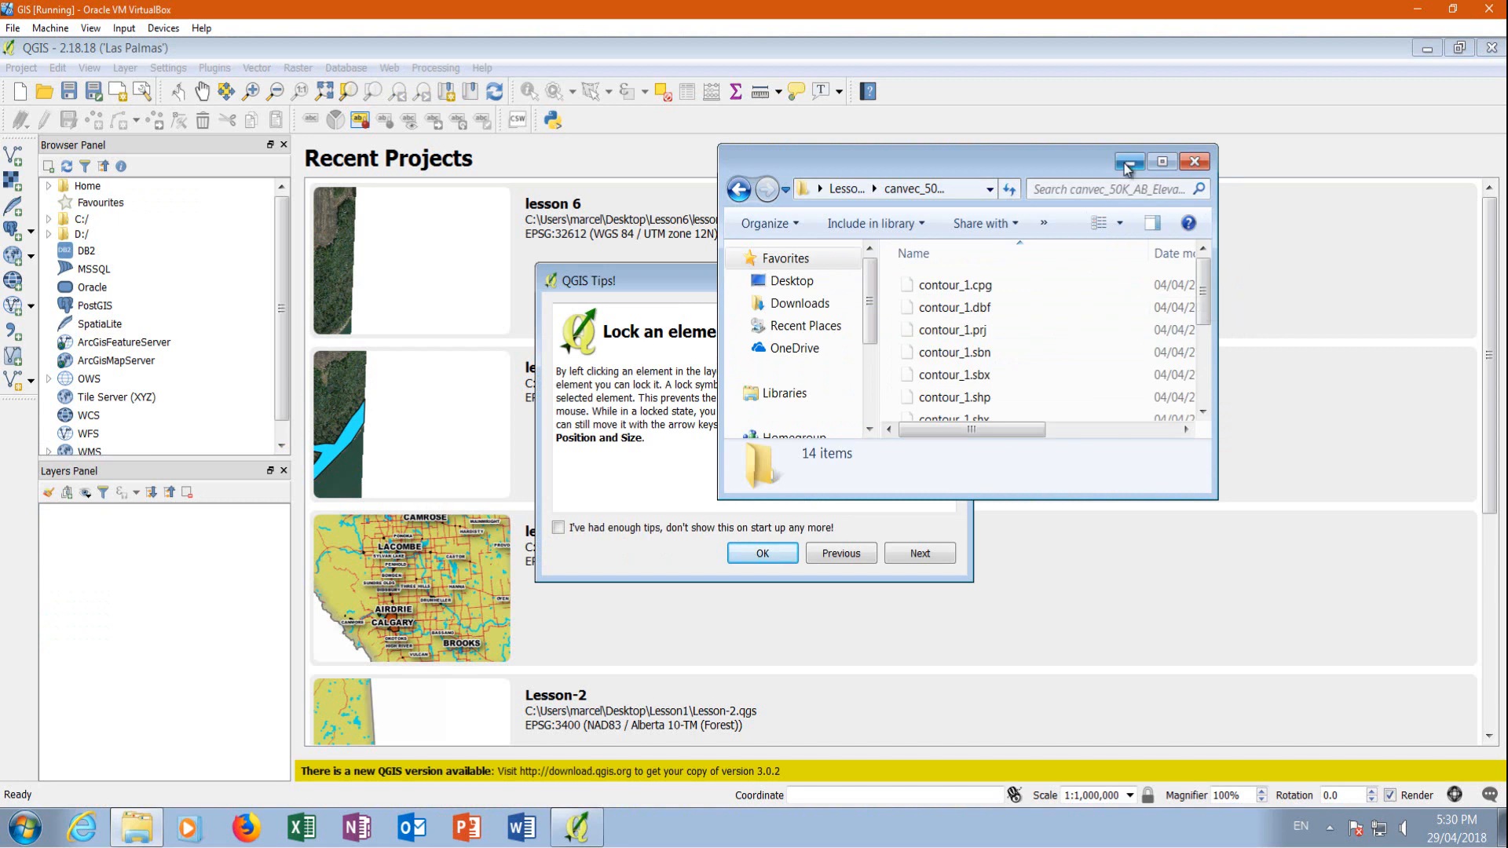
left_click(1129, 161)
left_click(763, 553)
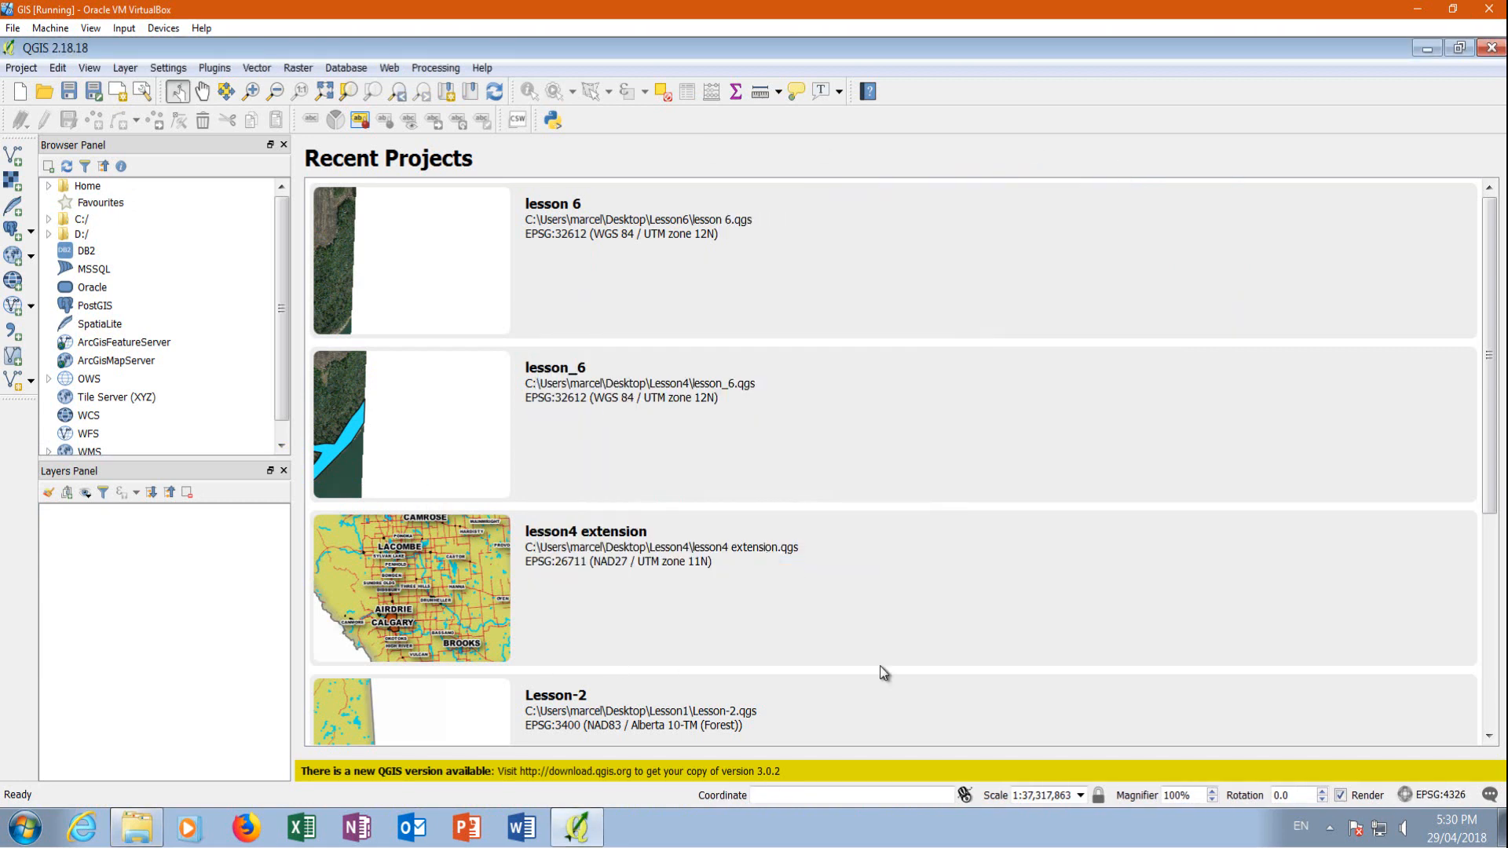
Enable on-the-fly CRS transformation for the project and set its coordinate system to WGS 84 / UTM zone 12N (EPSG:32612)
left_click(28, 71)
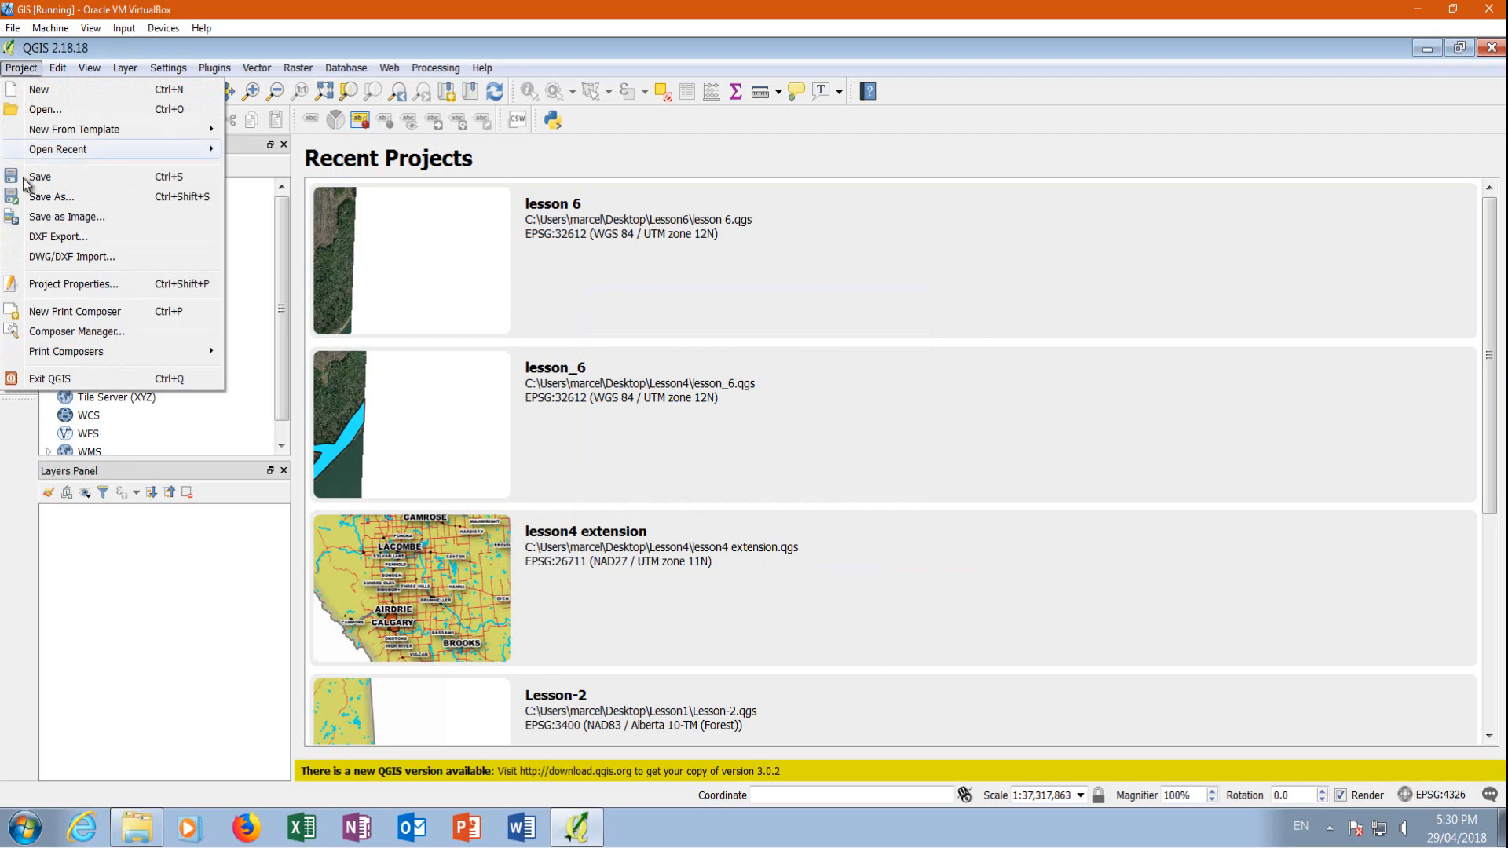
left_click(49, 285)
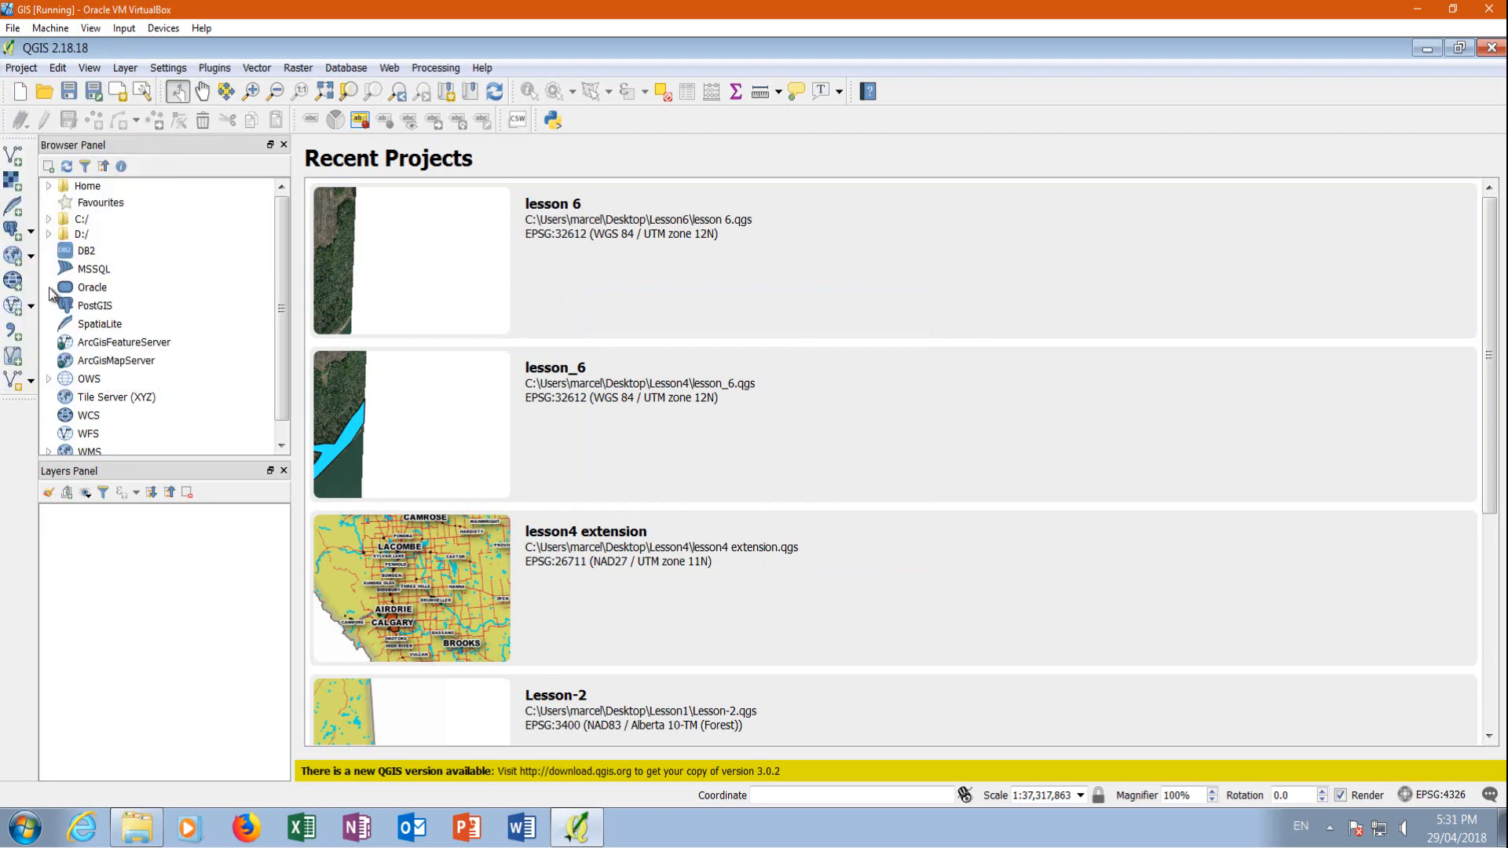
left_click_drag(1138, 75, 647, 103)
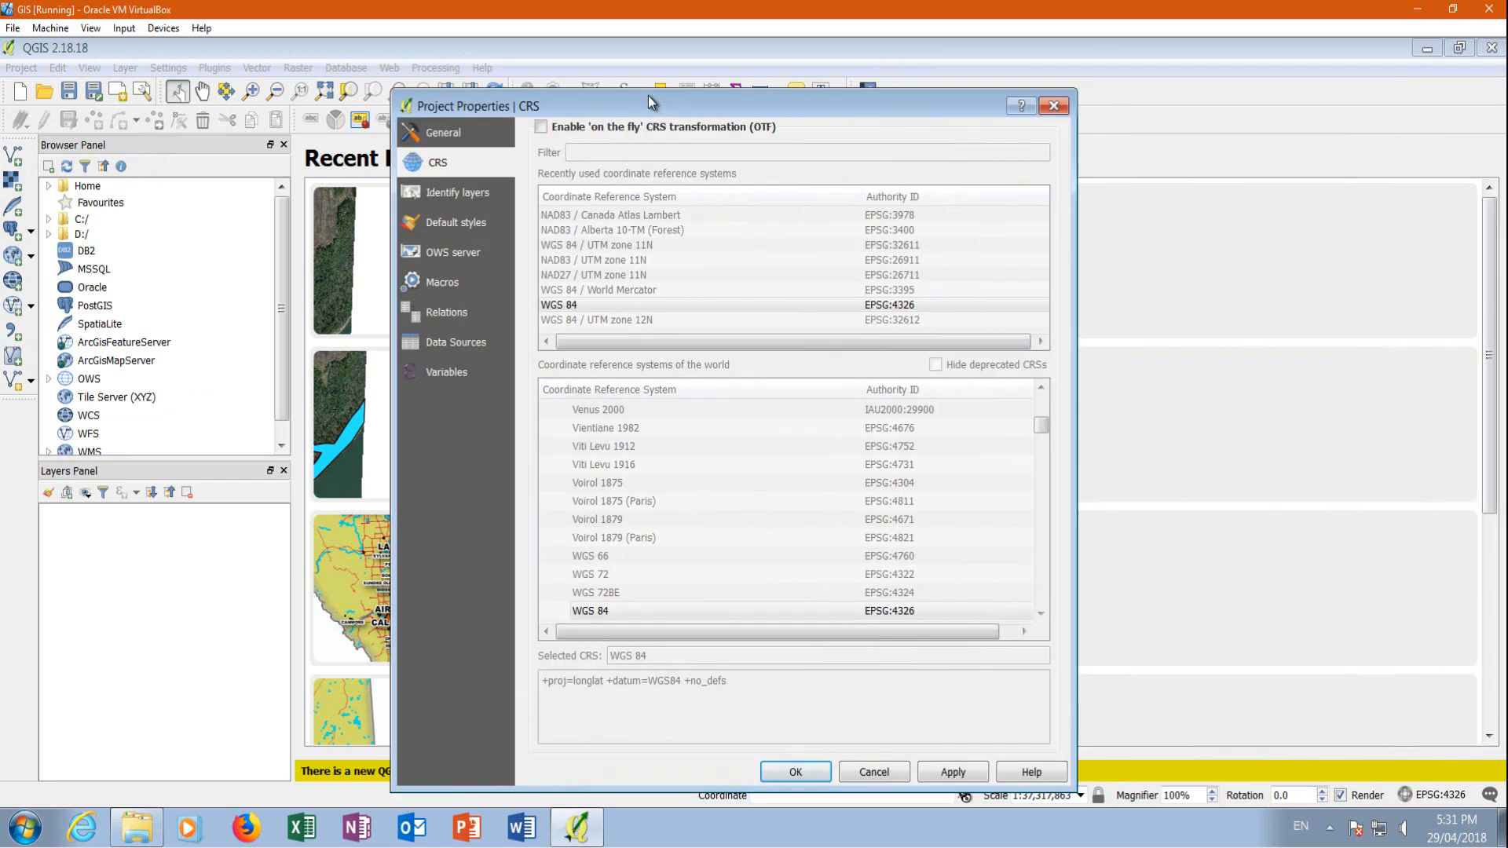
left_click(534, 124)
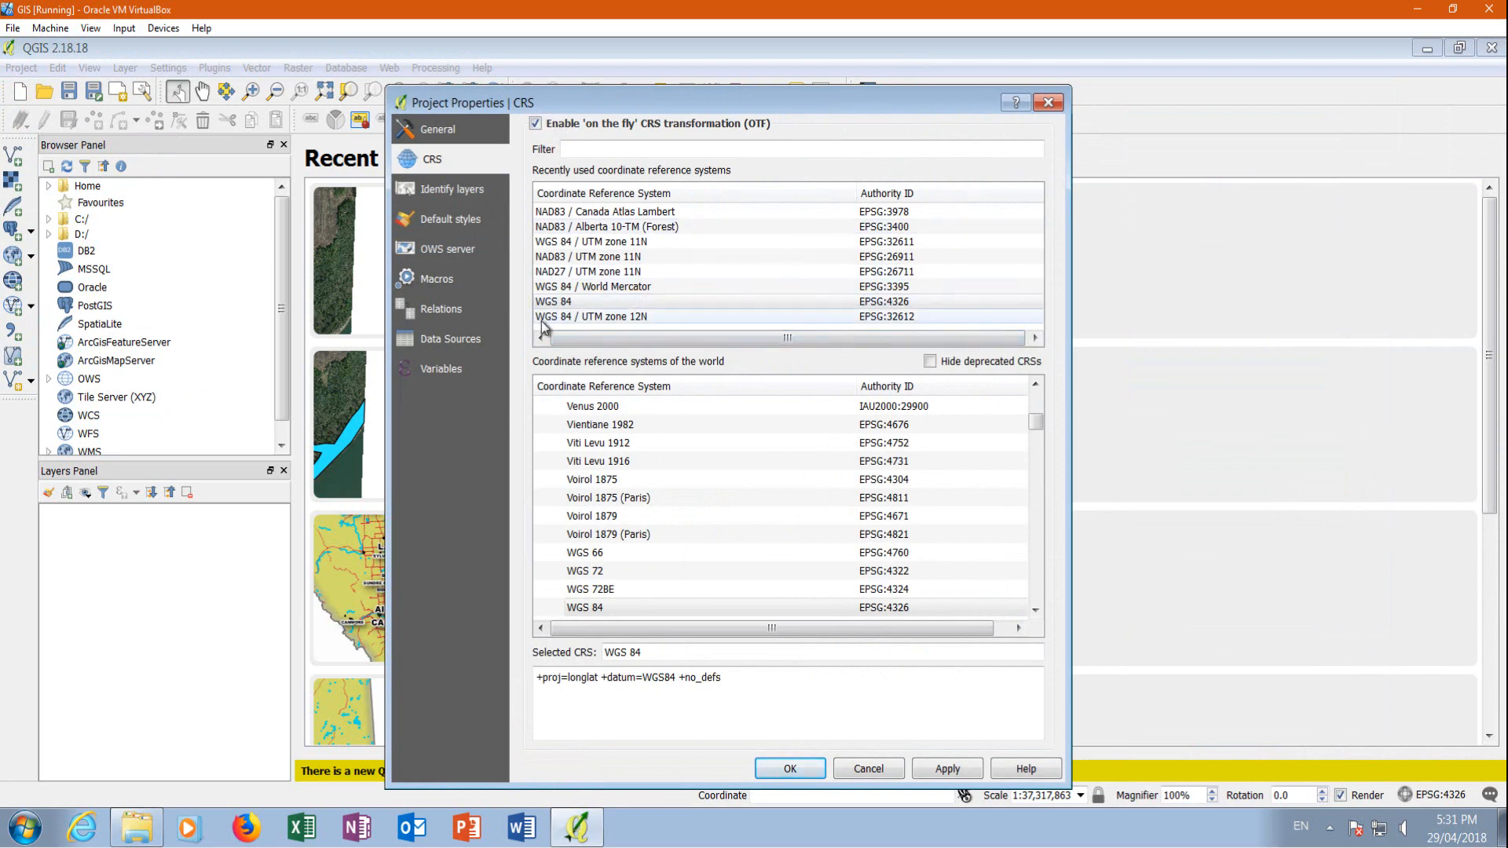
left_click(634, 317)
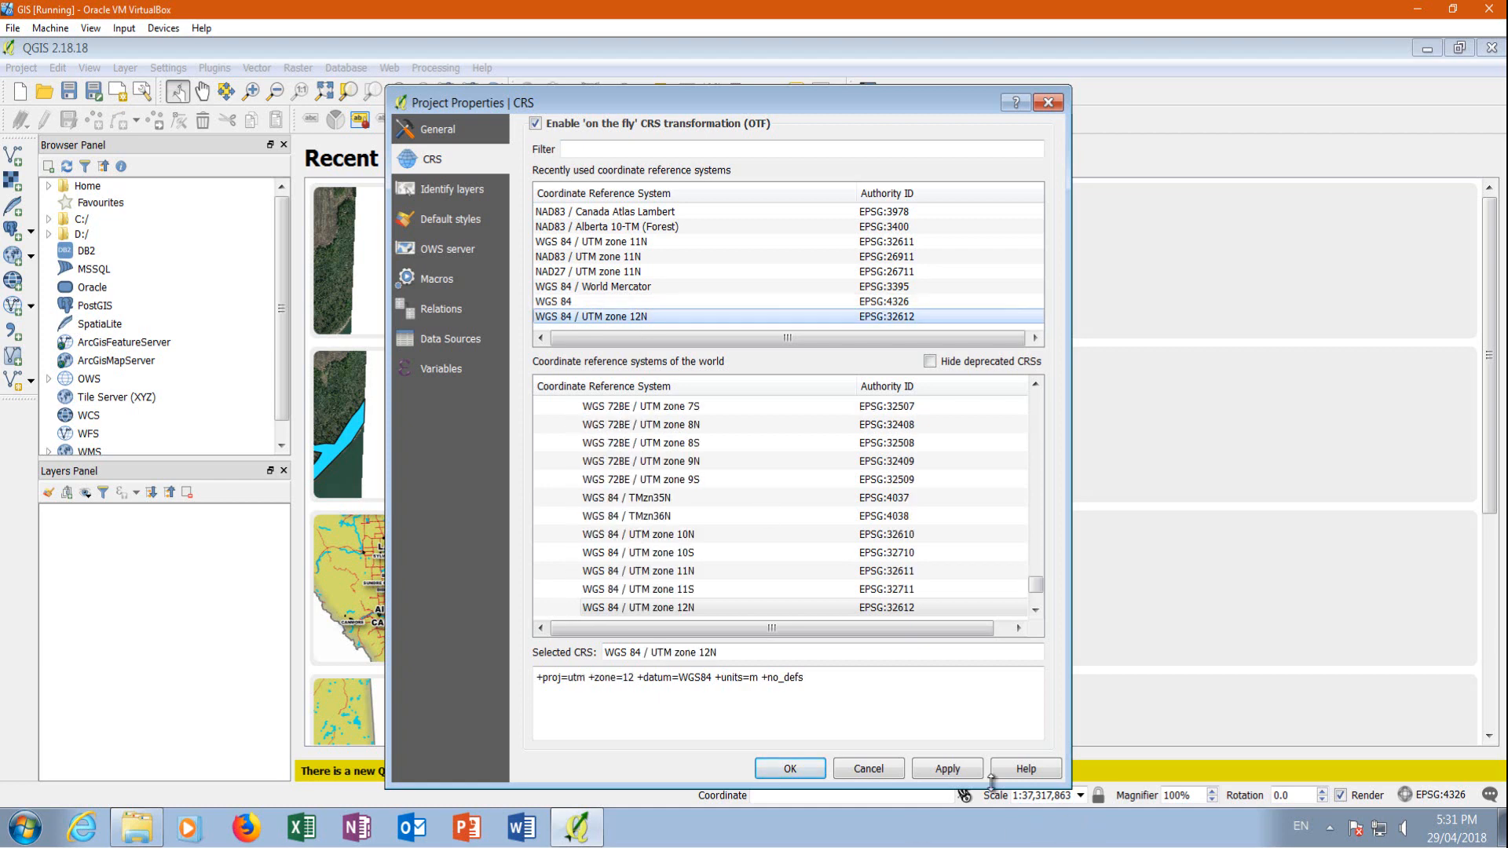
left_click(958, 773)
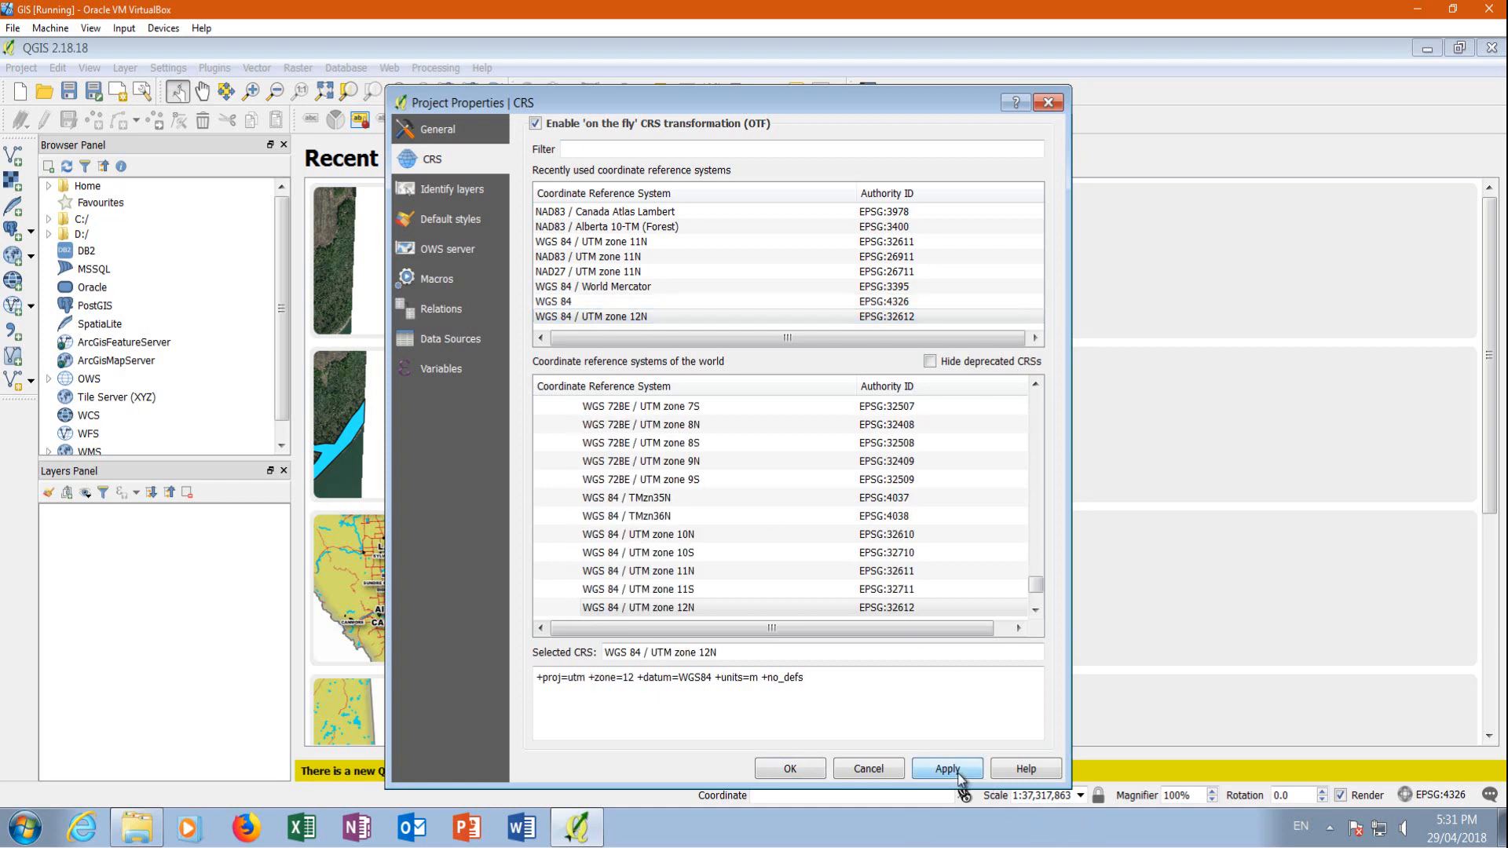
left_click(812, 772)
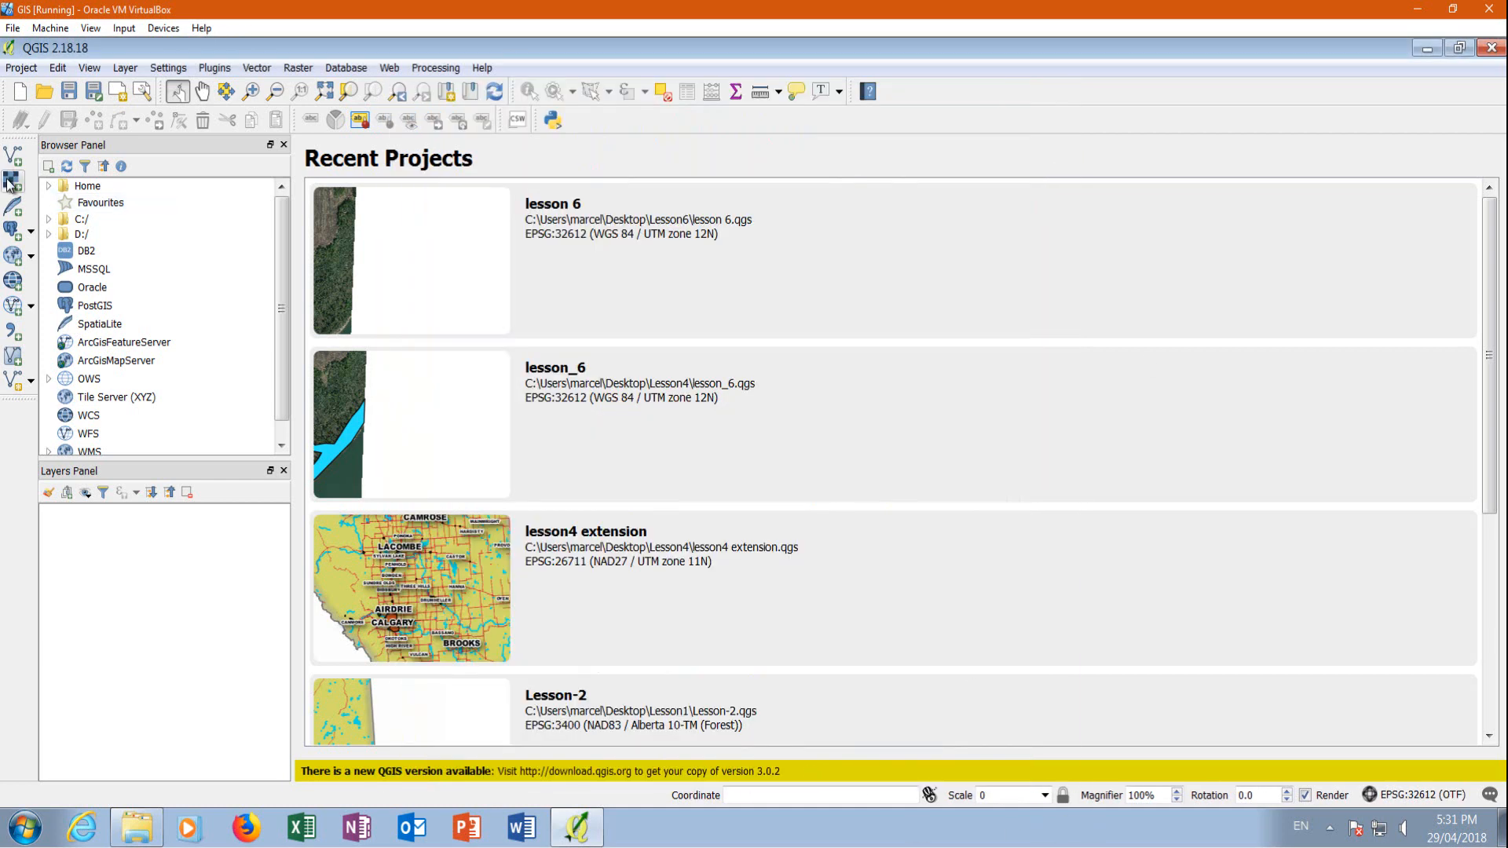
Add the Devon2 image from the Lesson5 folder as a raster layer
left_click(11, 181)
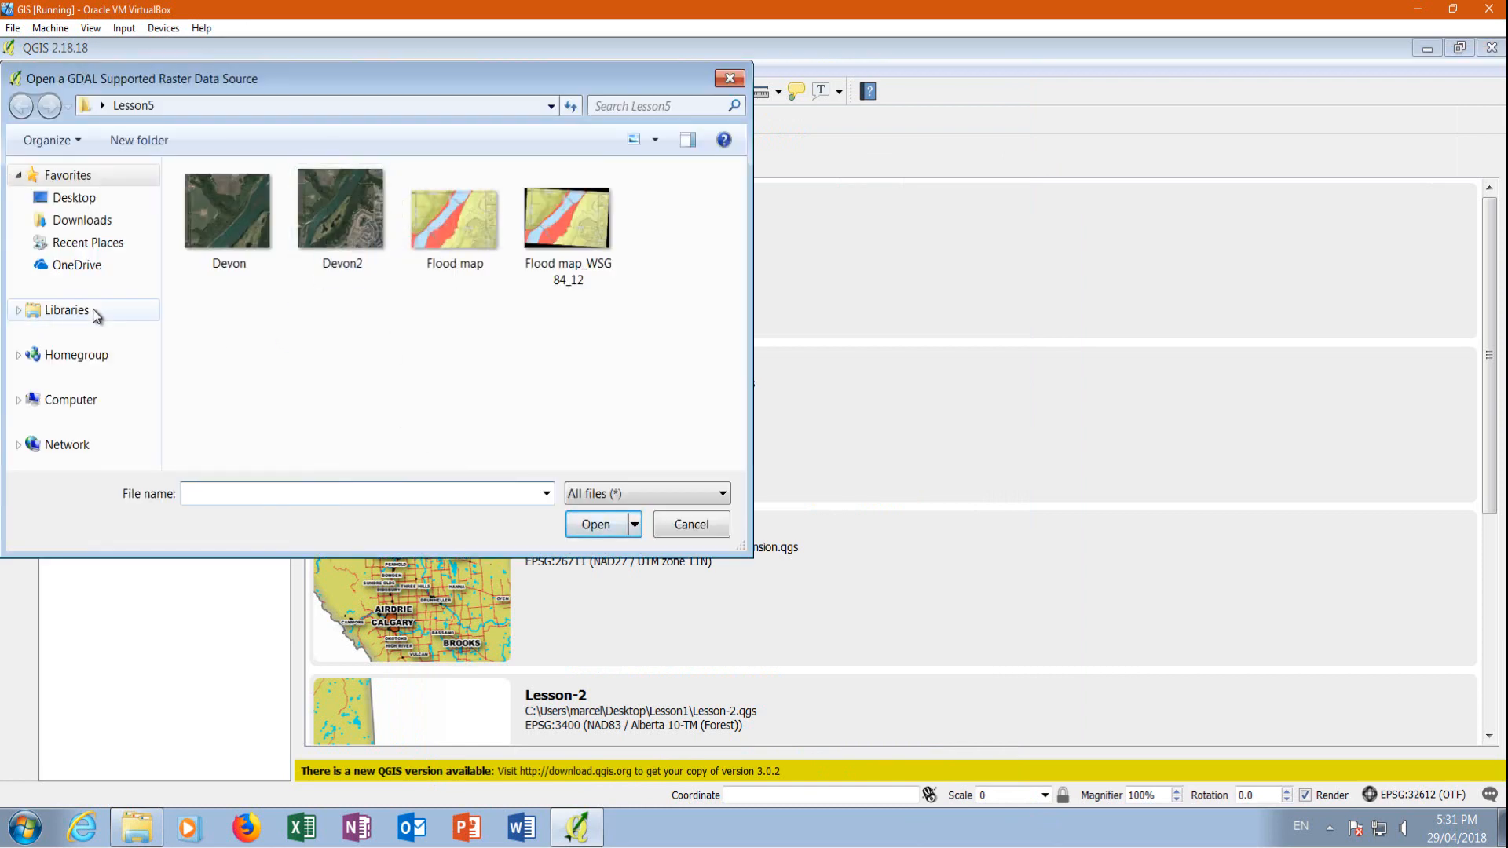
left_click(361, 216)
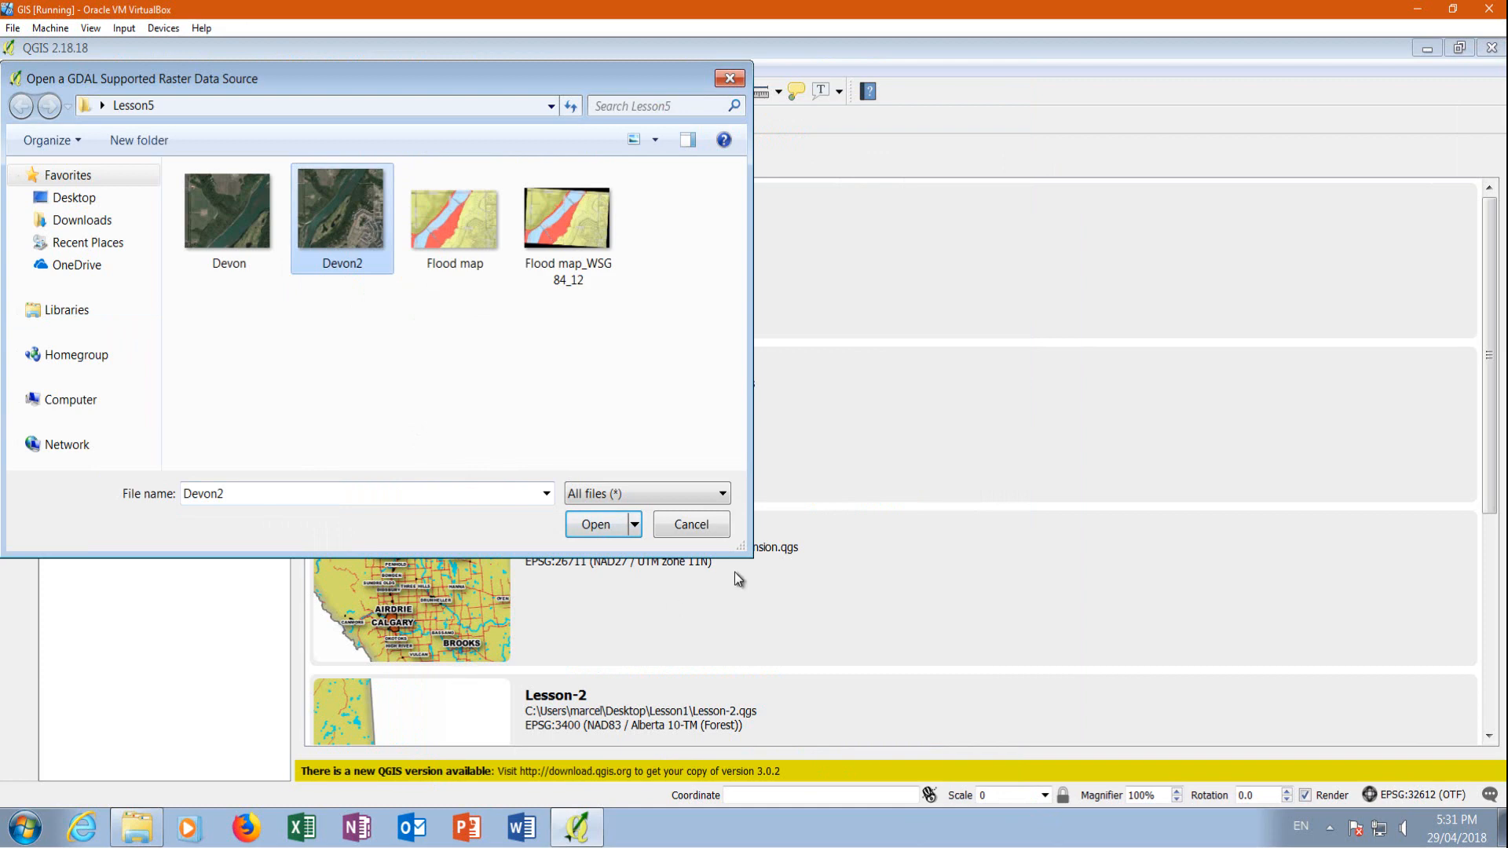
left_click(594, 524)
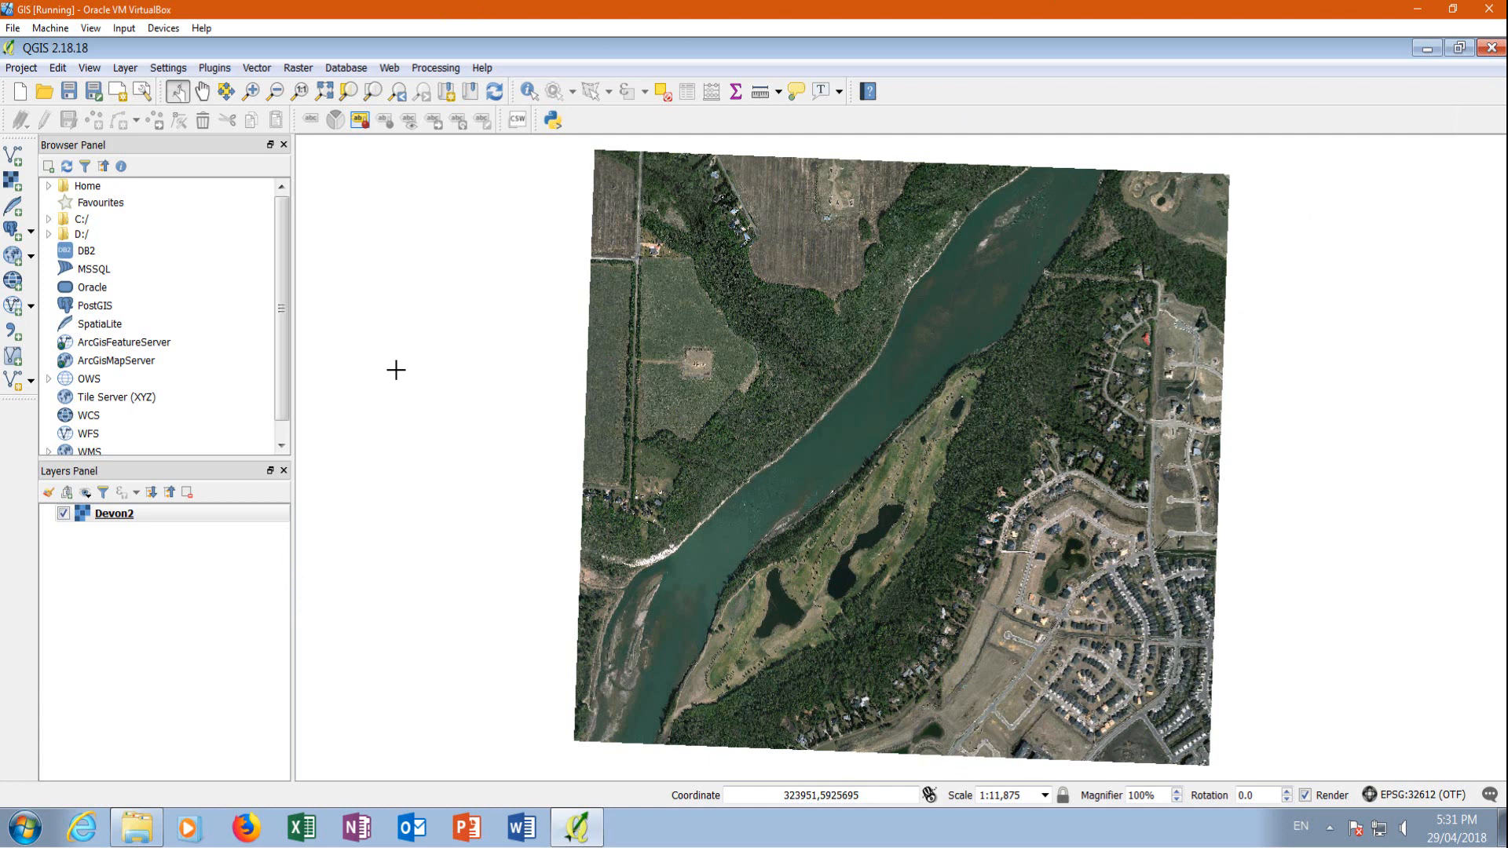
Add contour_1.shp from the desktop's Lesson 7\canvec_50K_AB_Elevation folder as a vector layer
left_click(13, 155)
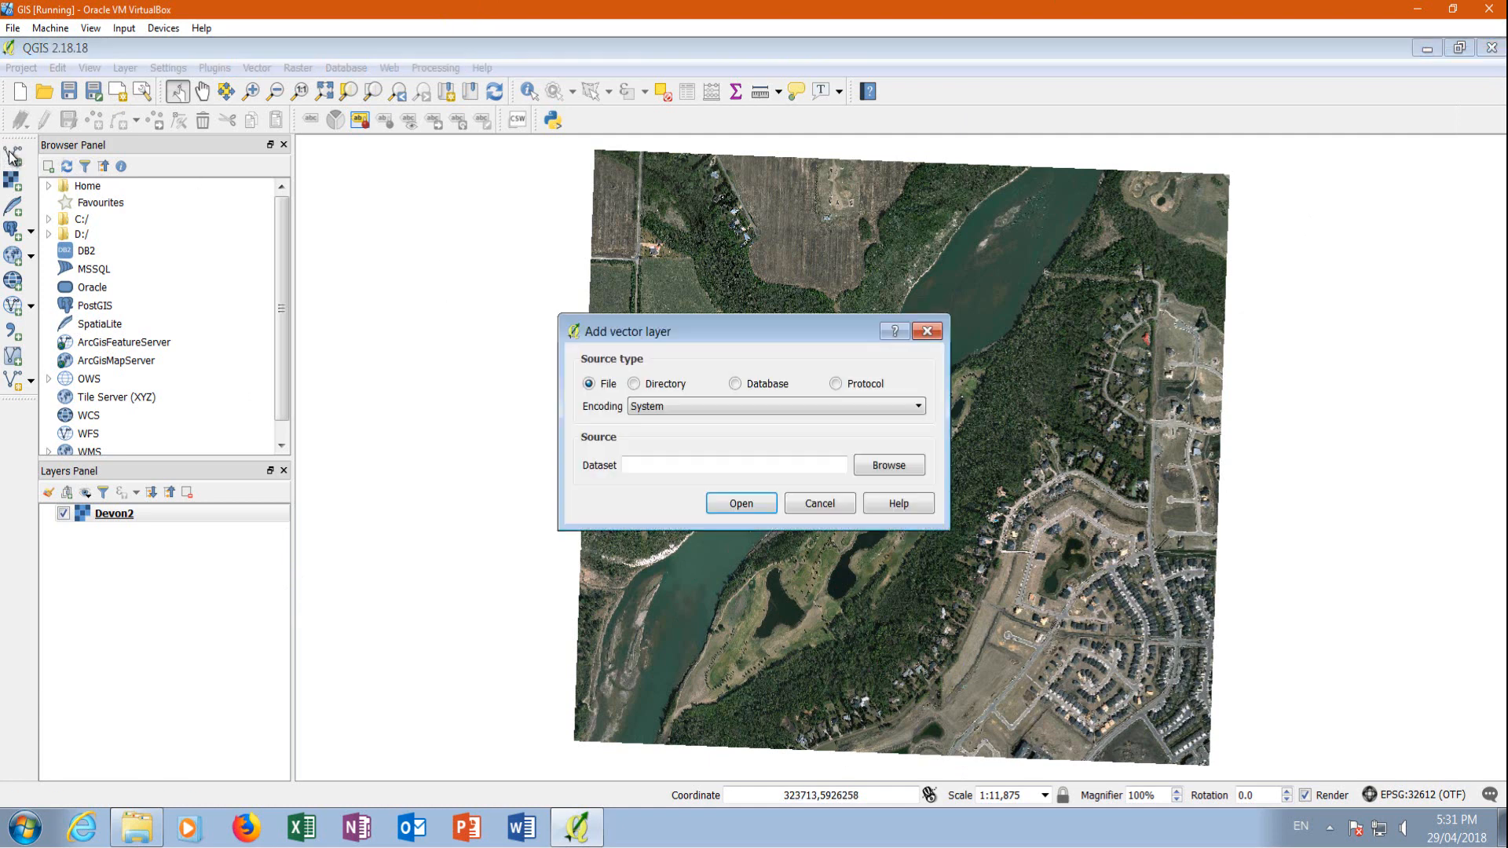
left_click(901, 466)
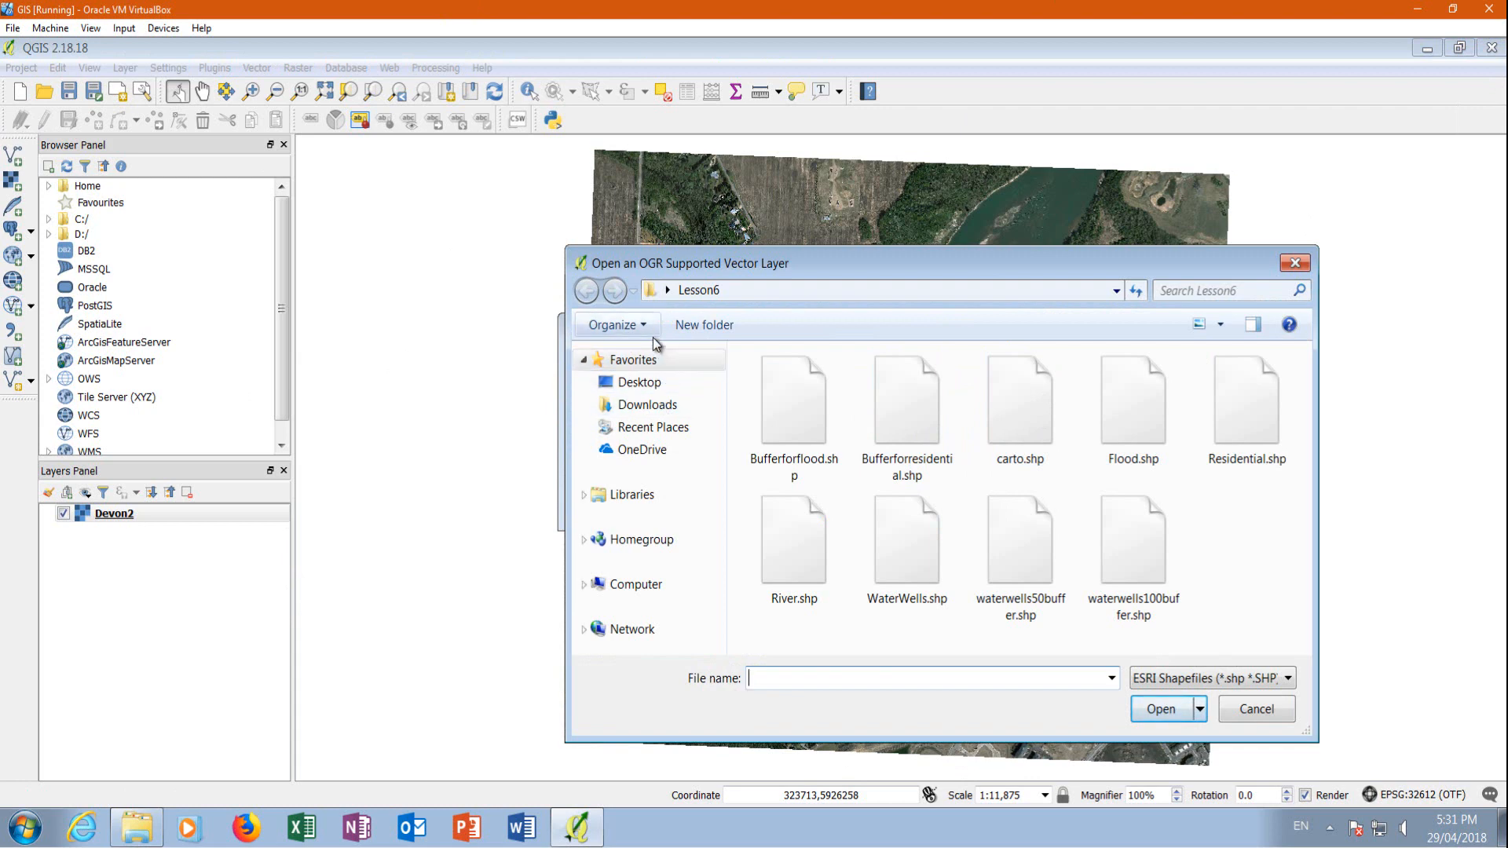
left_click(1115, 290)
left_click(1115, 290)
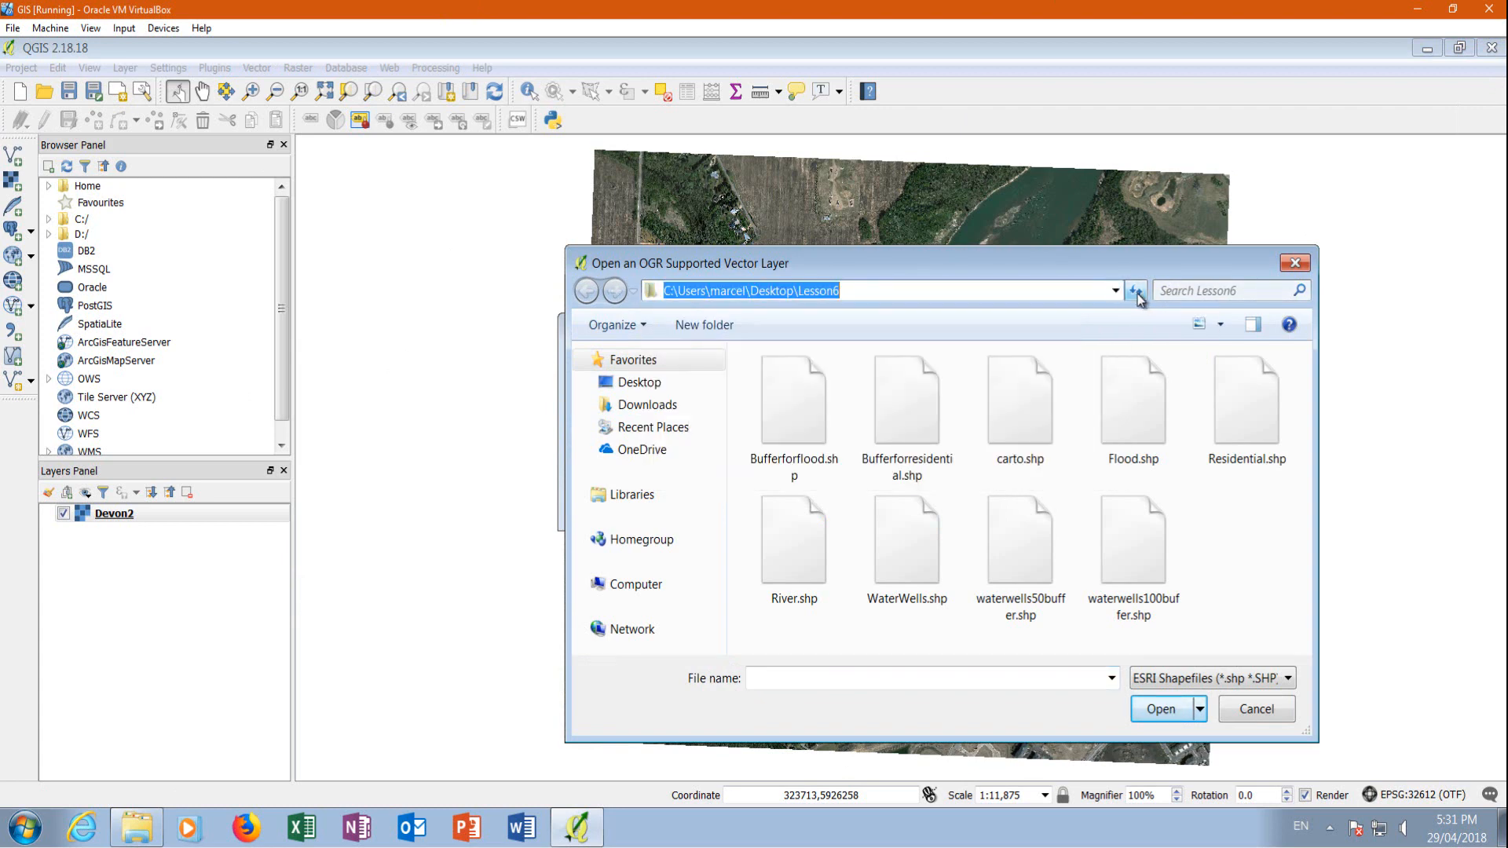
left_click(628, 382)
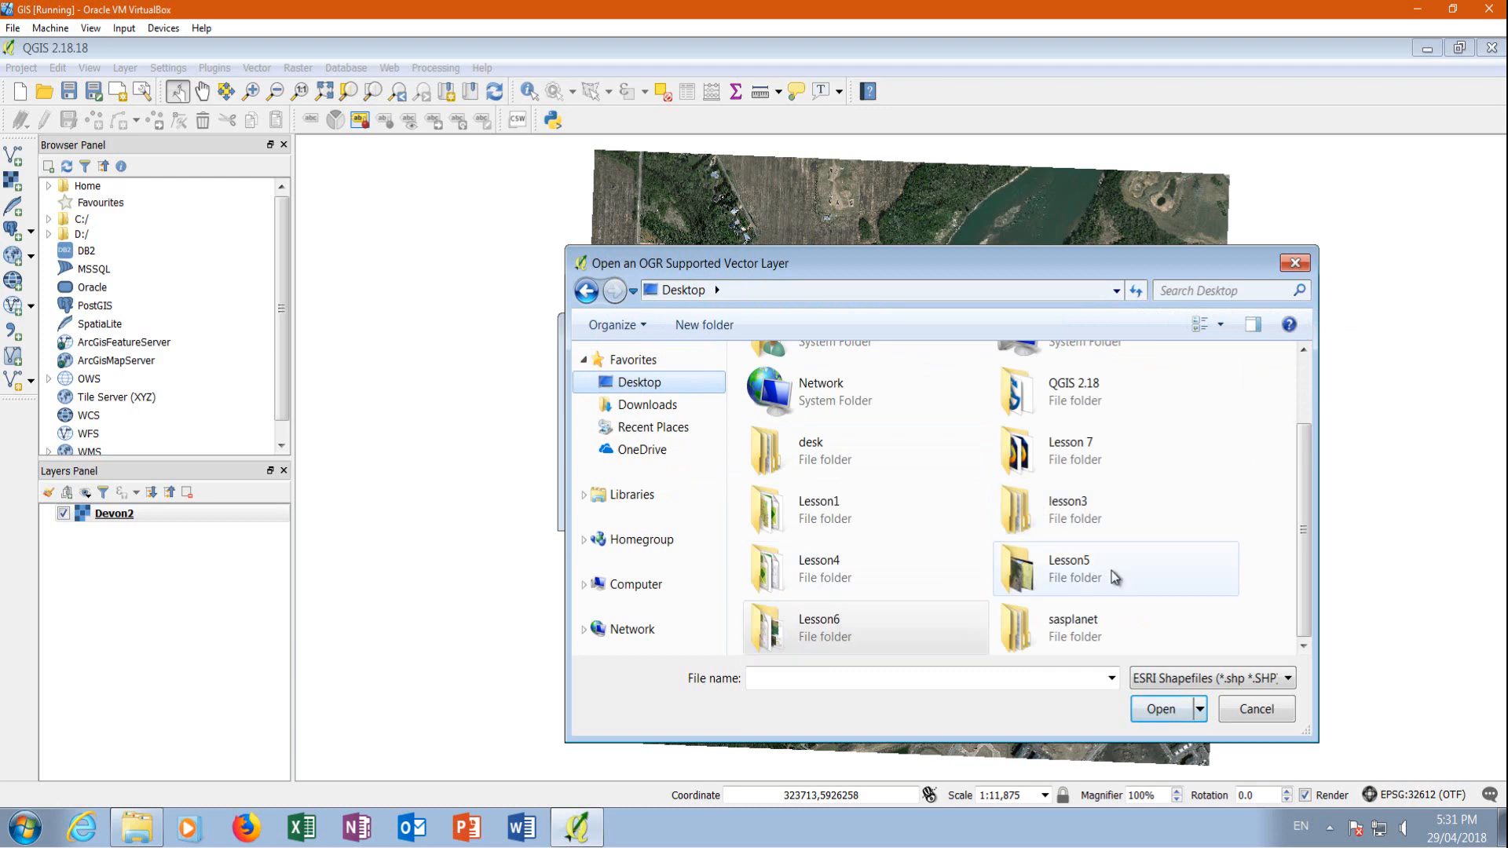
double_click(1050, 453)
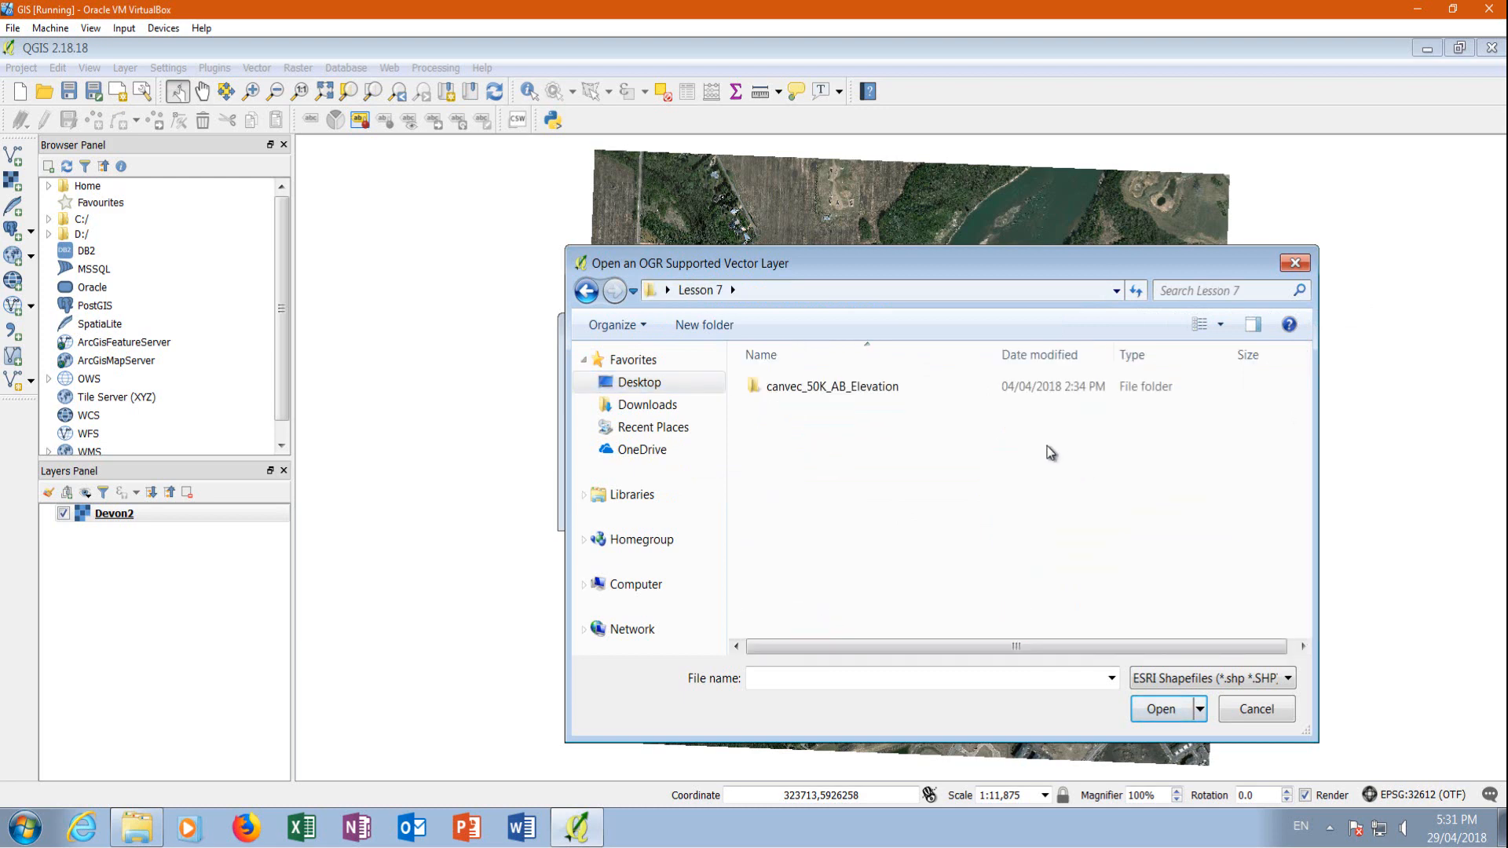
double_click(818, 394)
left_click(803, 387)
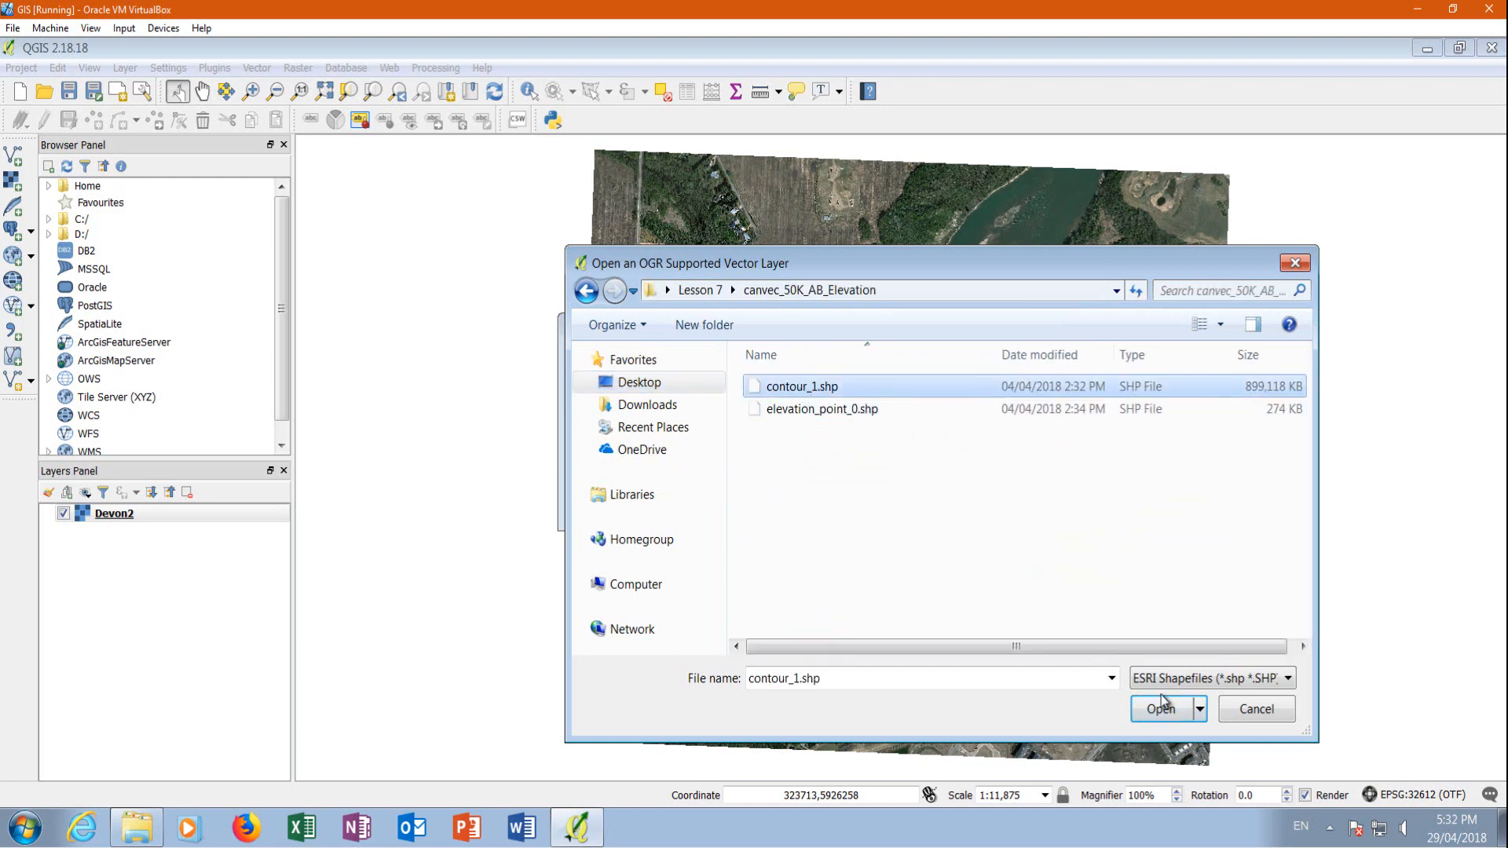
left_click(1160, 709)
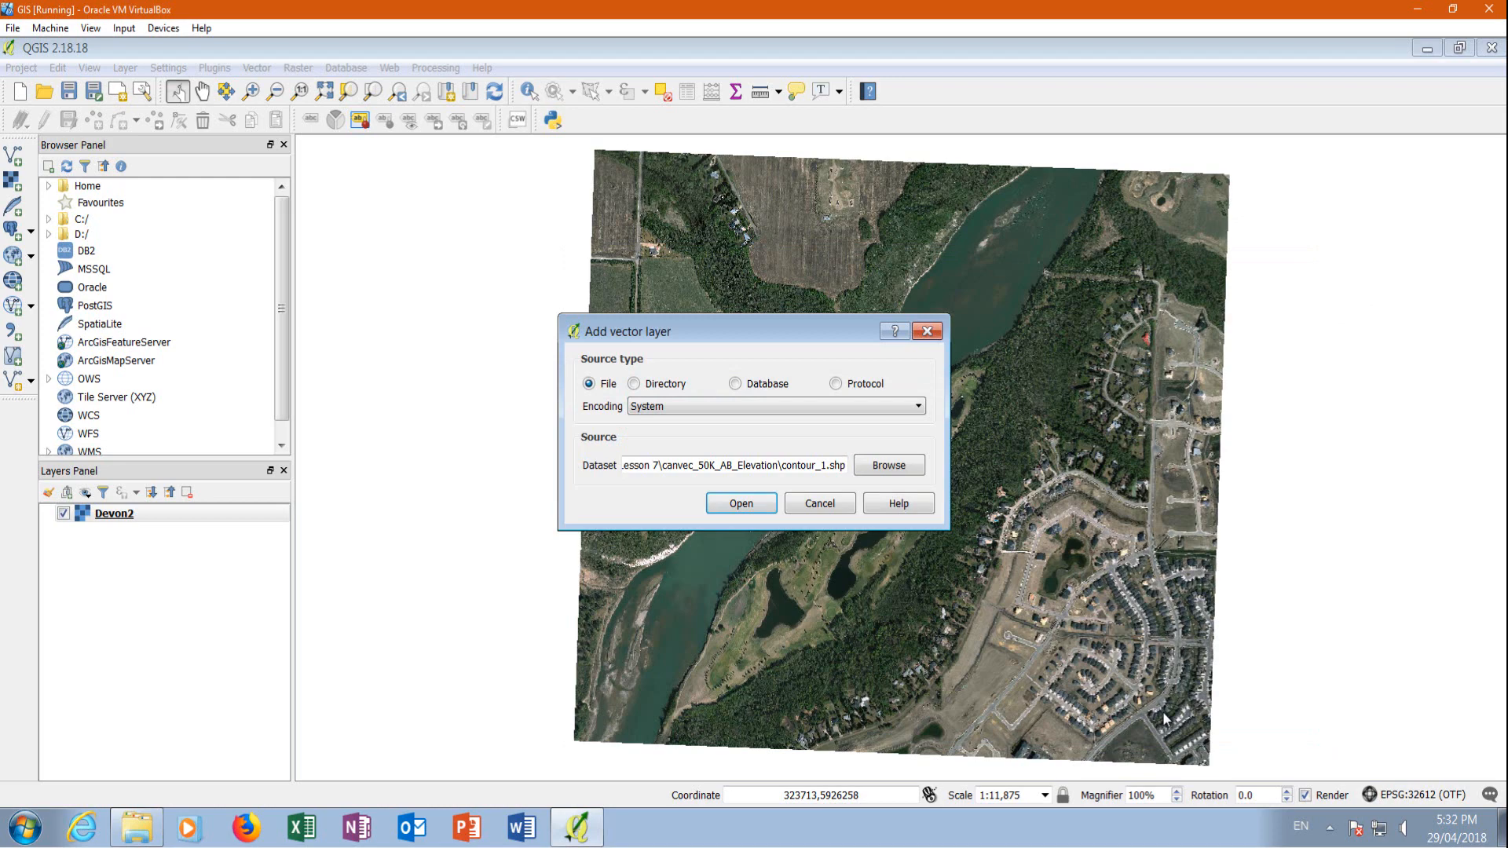
left_click(741, 503)
Examine the full extent of the contour_1 layer across Alberta
scroll(606, 421, "down", 1)
scroll(783, 370, "up", 1)
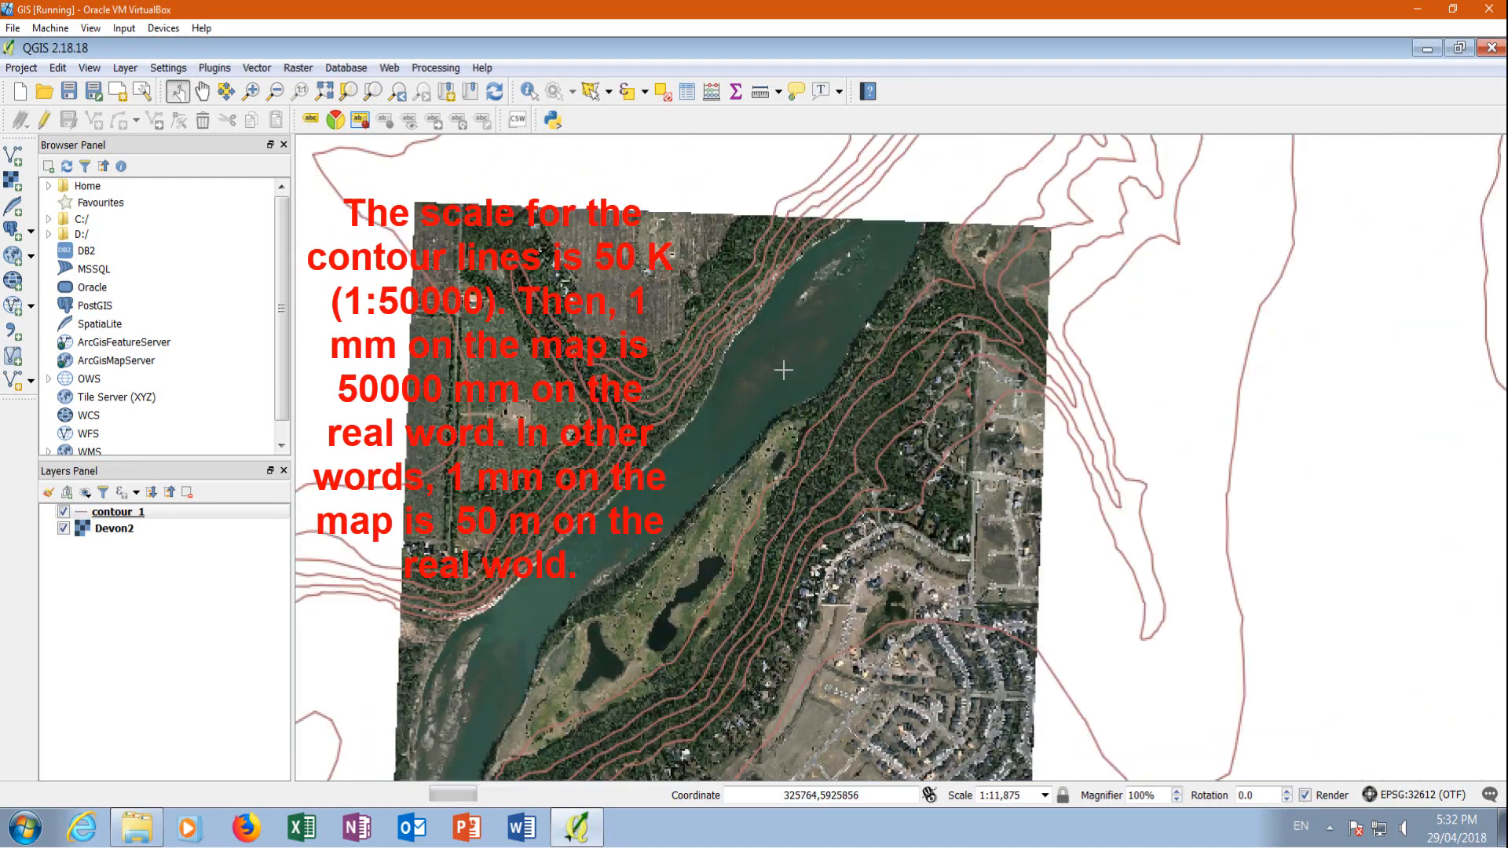
scroll(782, 370, "down", 9)
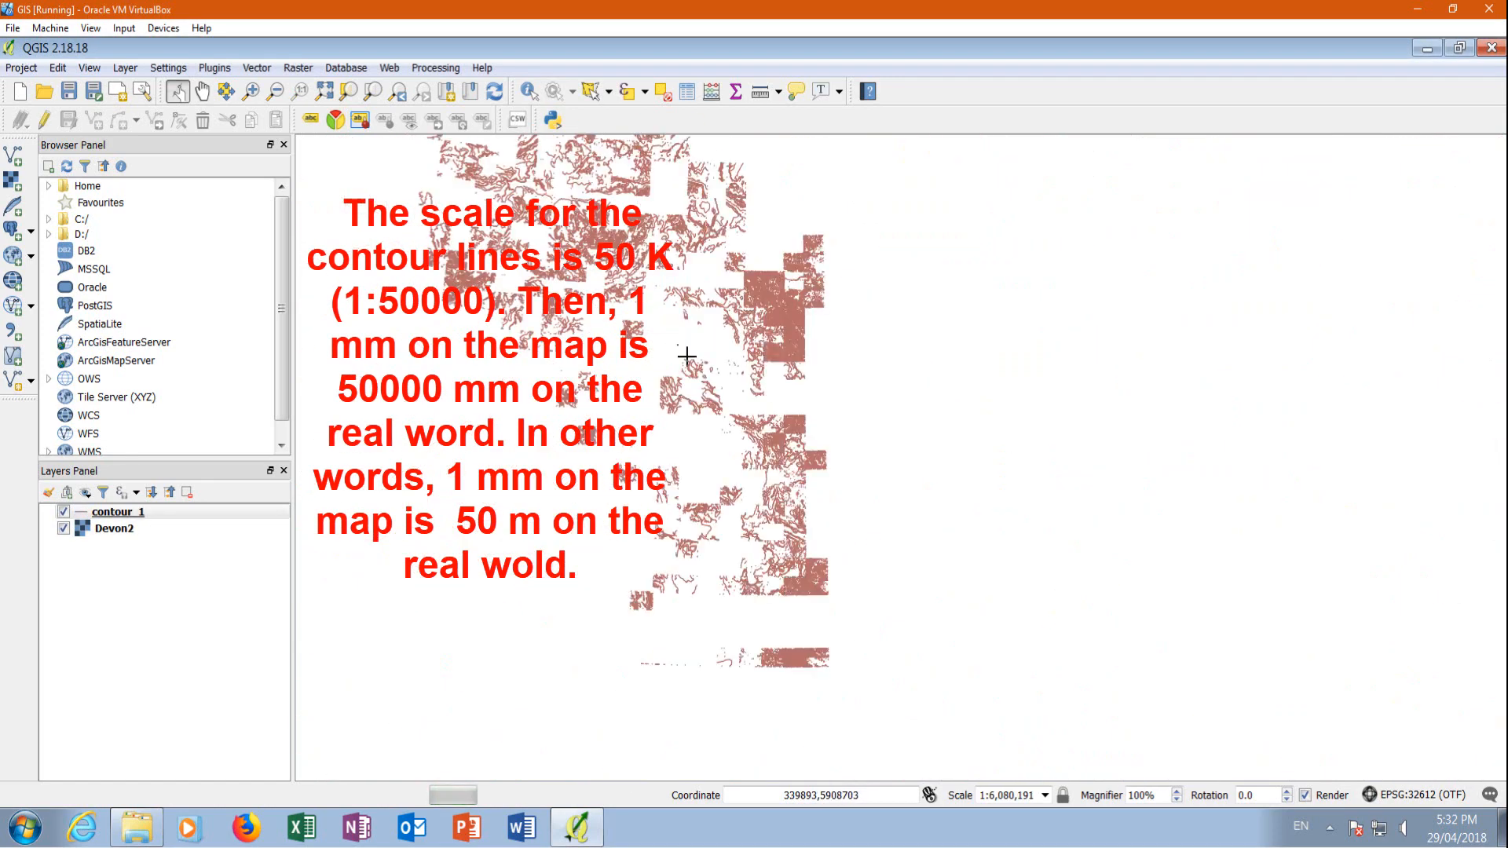
scroll(686, 356, "down", 4)
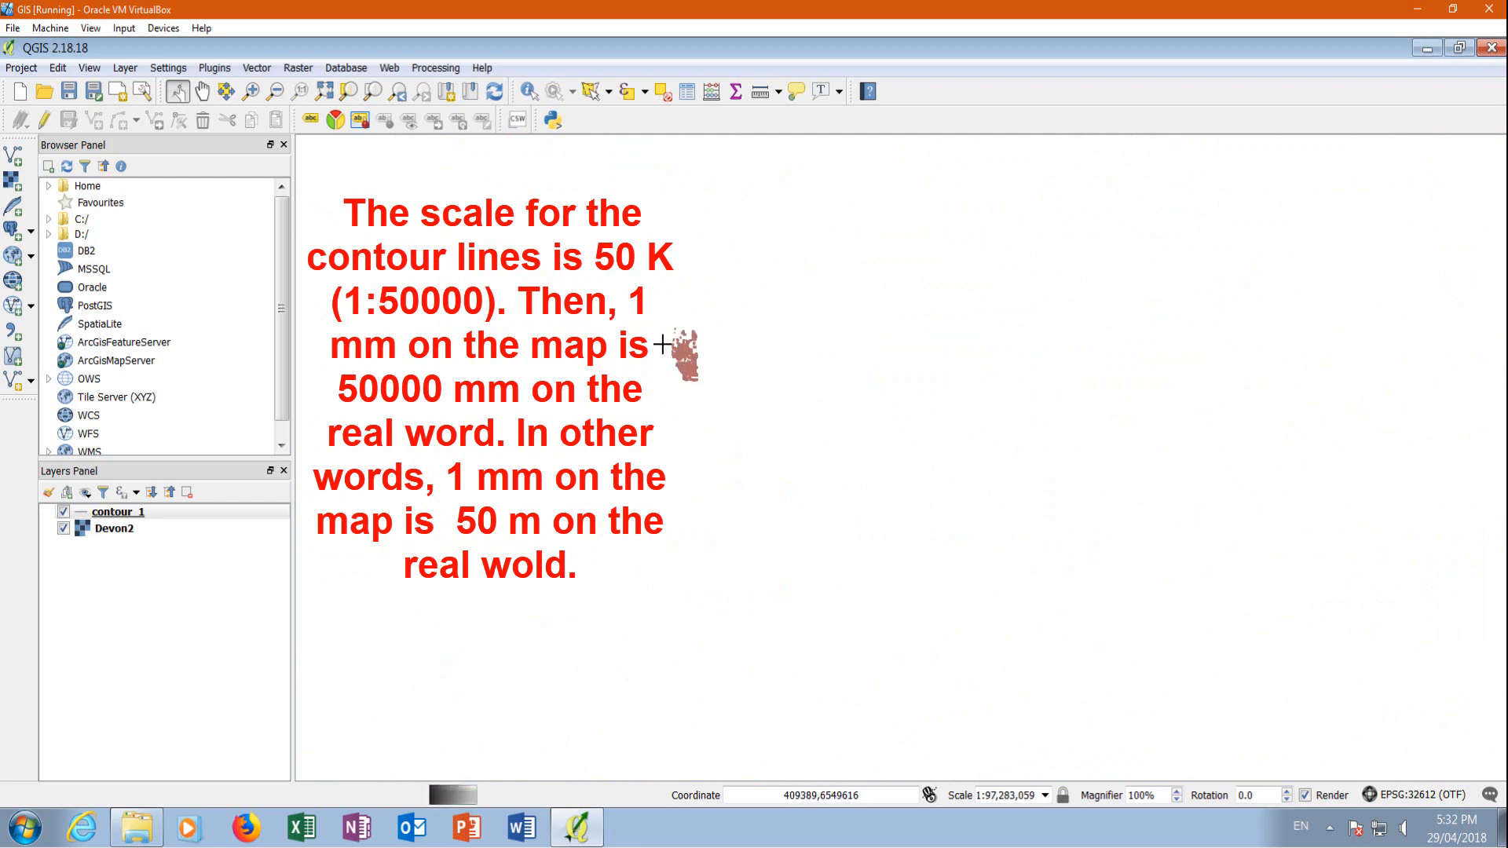
scroll(691, 346, "up", 1)
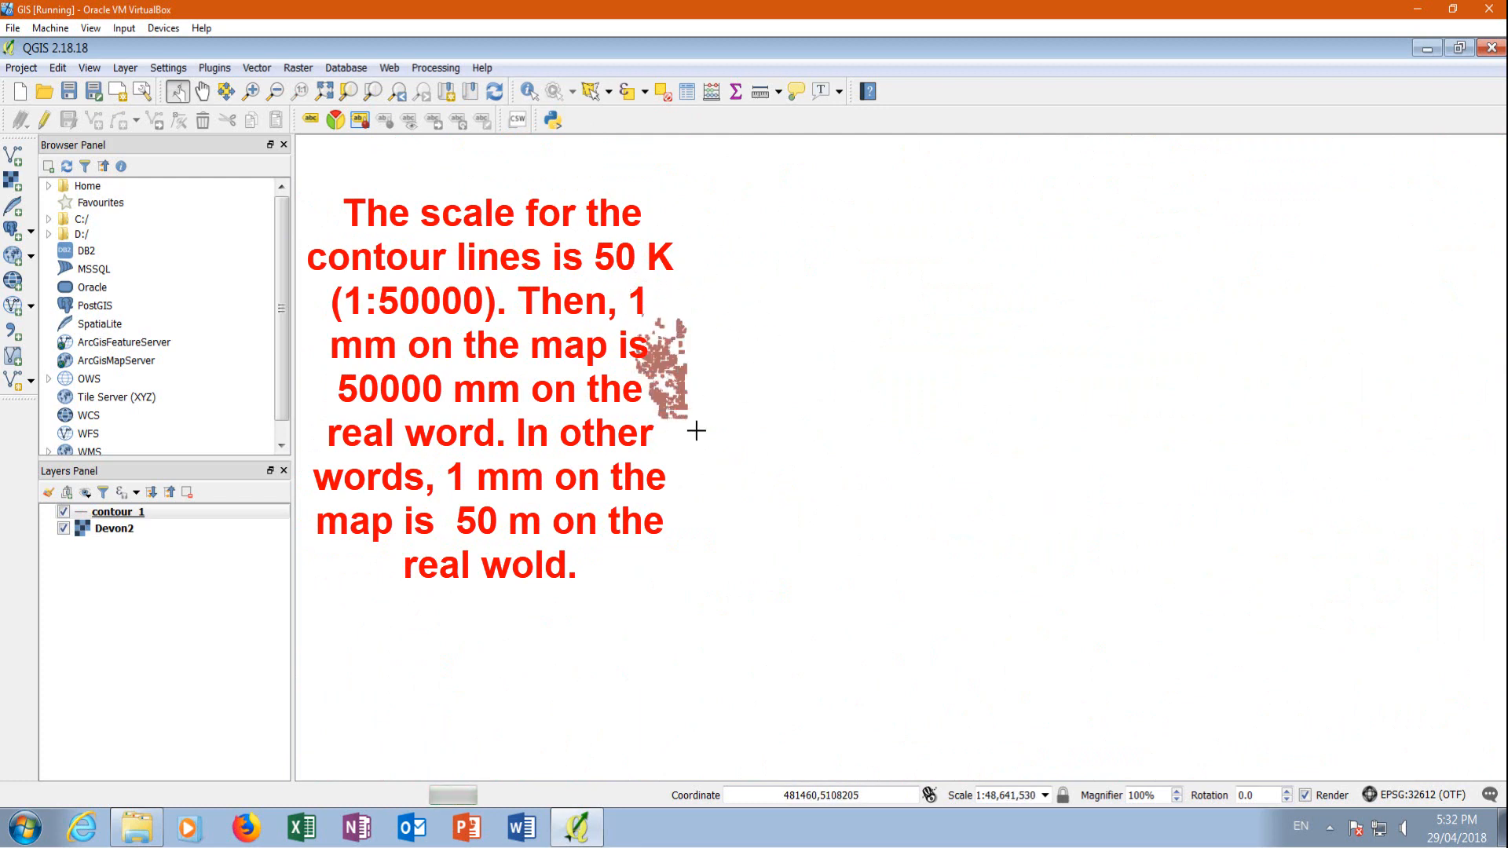
Zoom to the Devon2 layer and examine the contour lines over and around the image
left_click(118, 530)
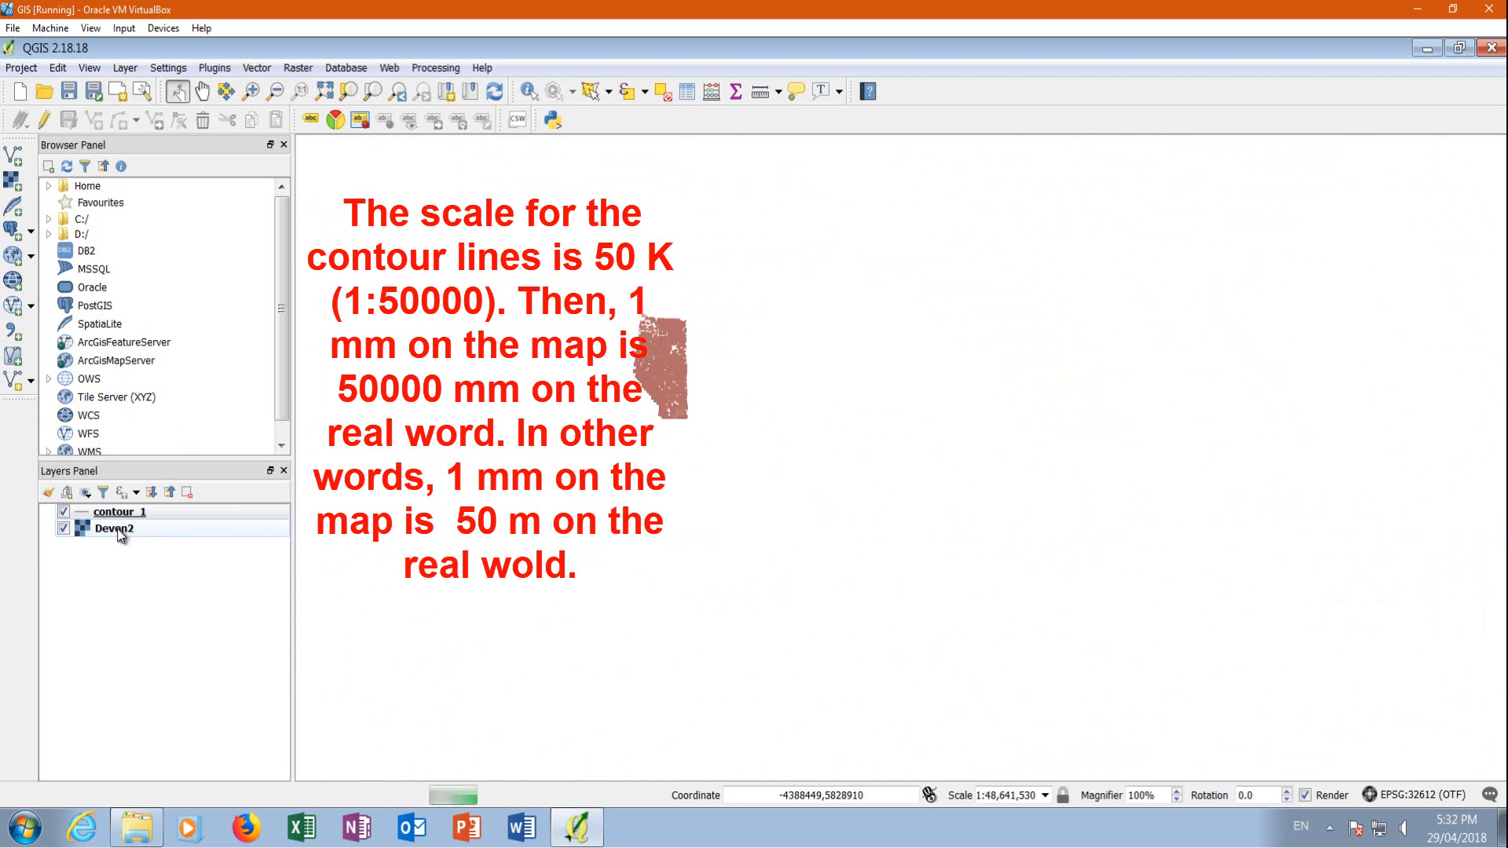
right_click(119, 531)
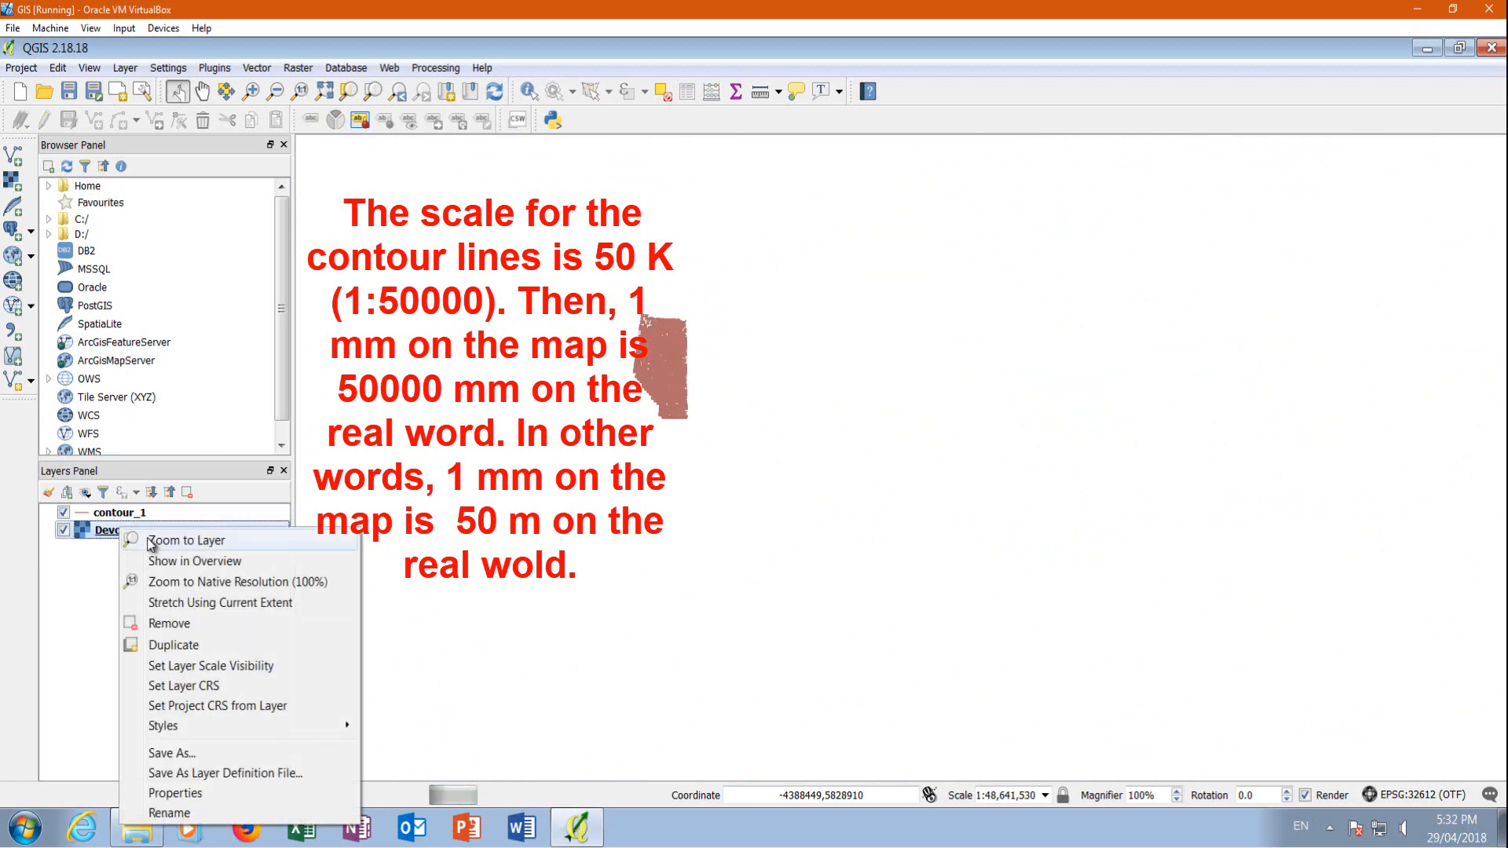
left_click(151, 542)
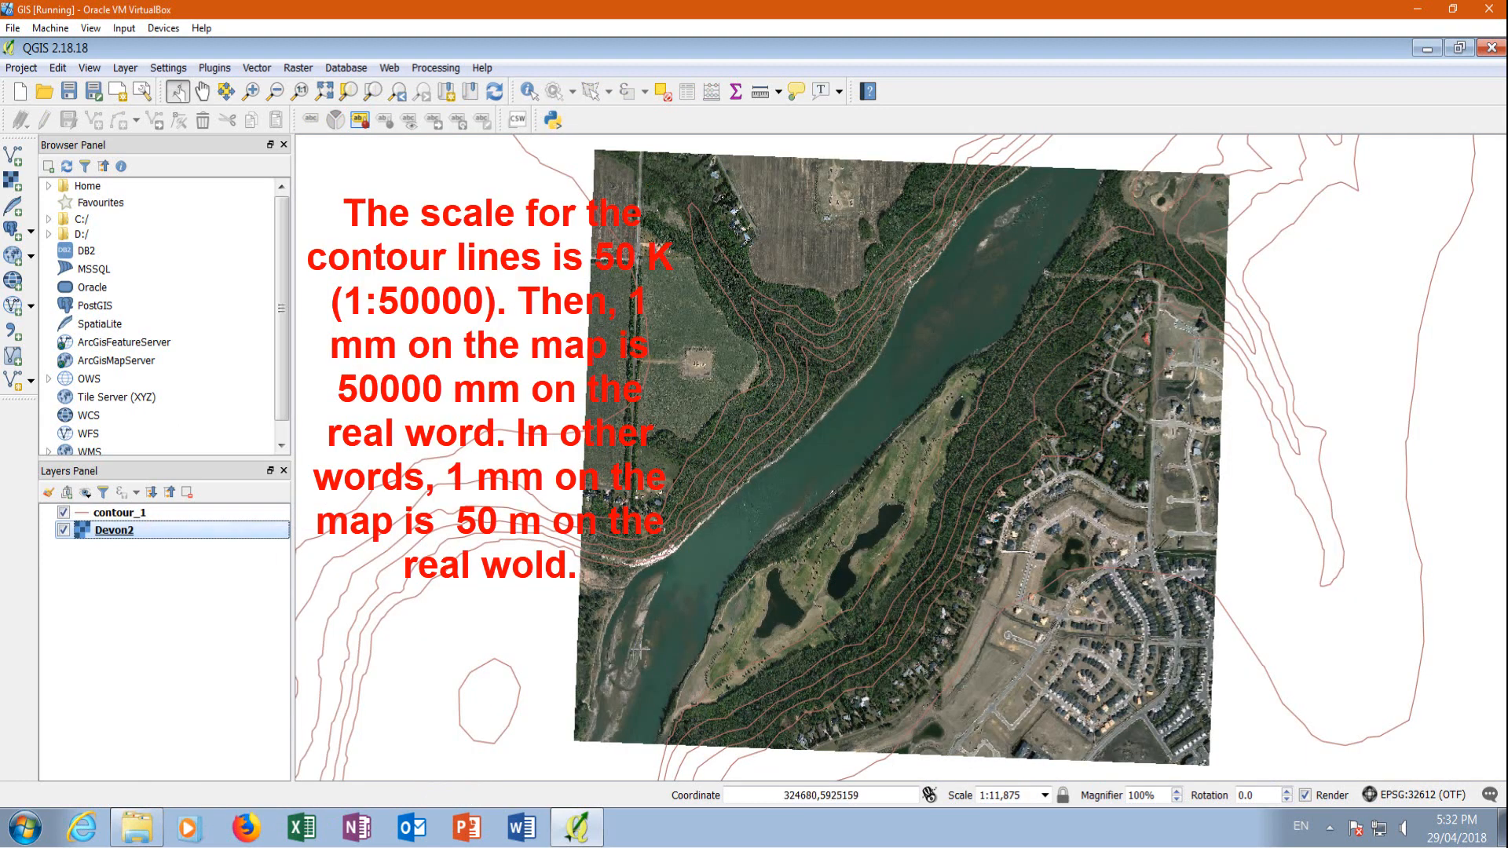
scroll(783, 517, "down", 1)
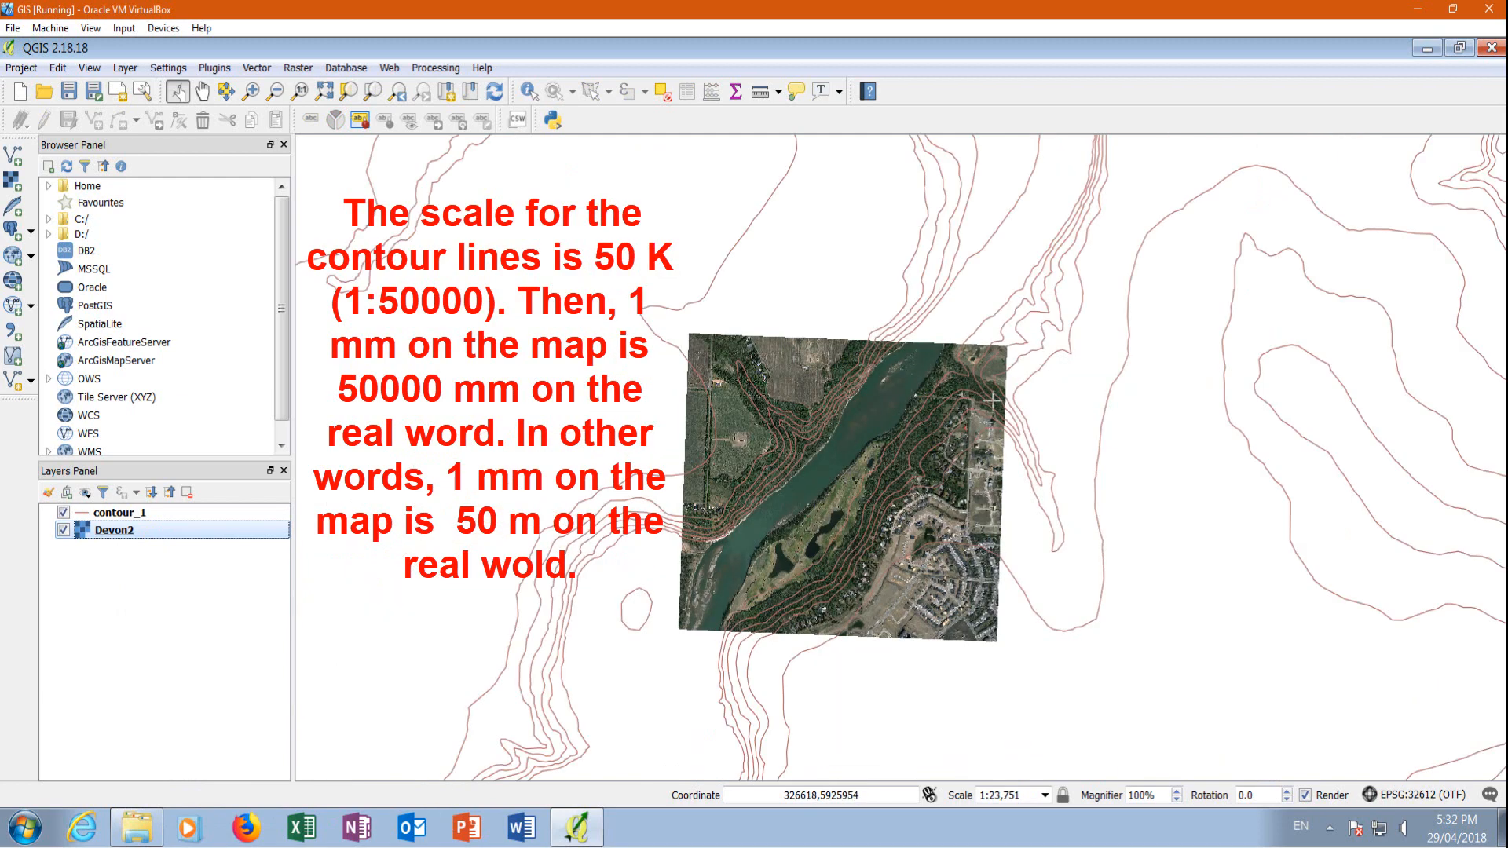
scroll(993, 401, "up", 1)
scroll(991, 291, "down", 1)
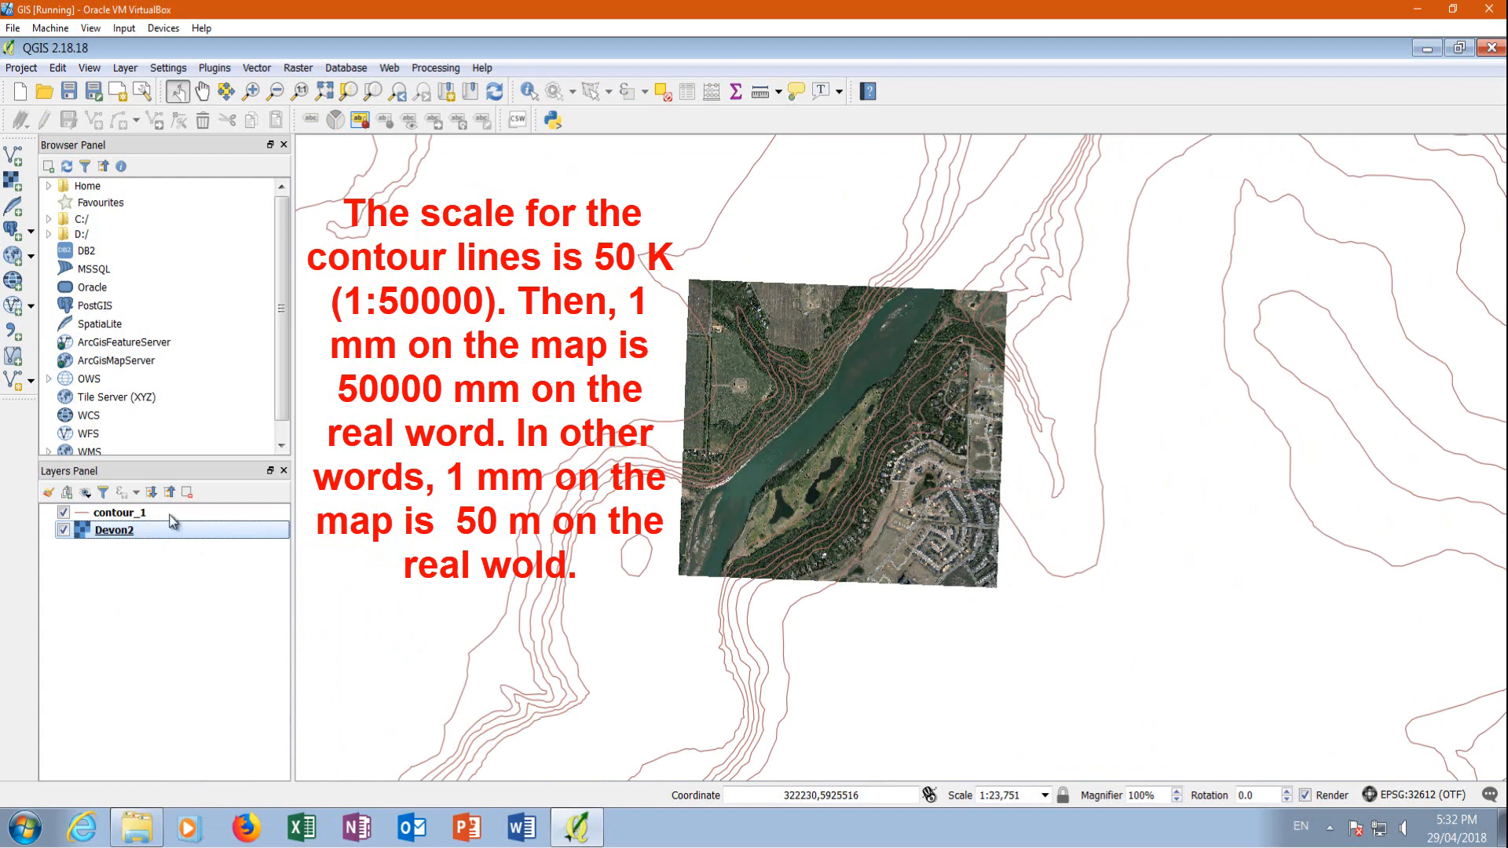
Check the coordinate reference system assigned to the contour_1 layer and leave the selector without changing it
right_click(123, 515)
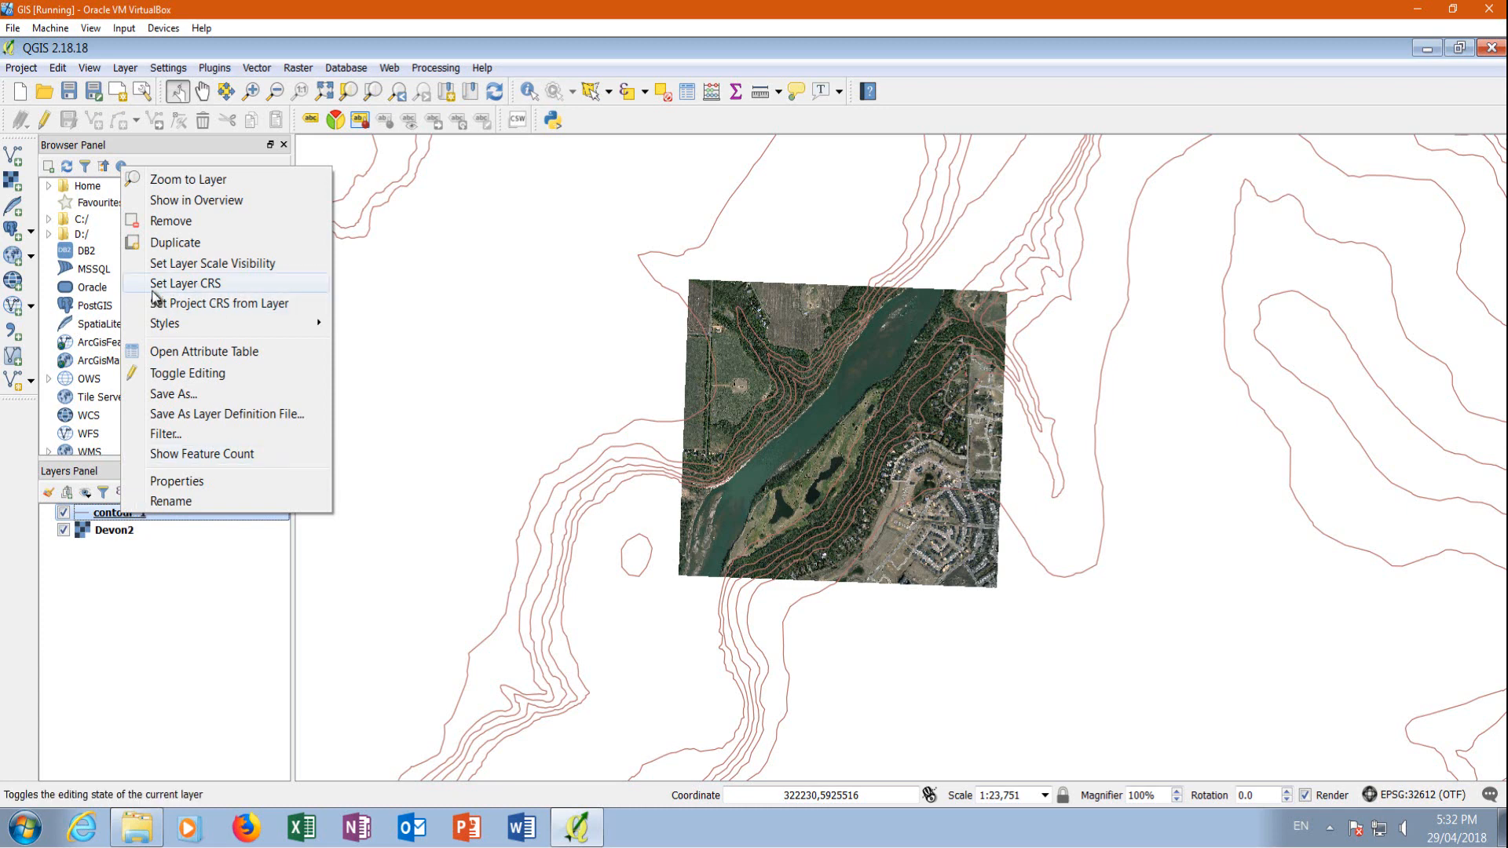
left_click(144, 619)
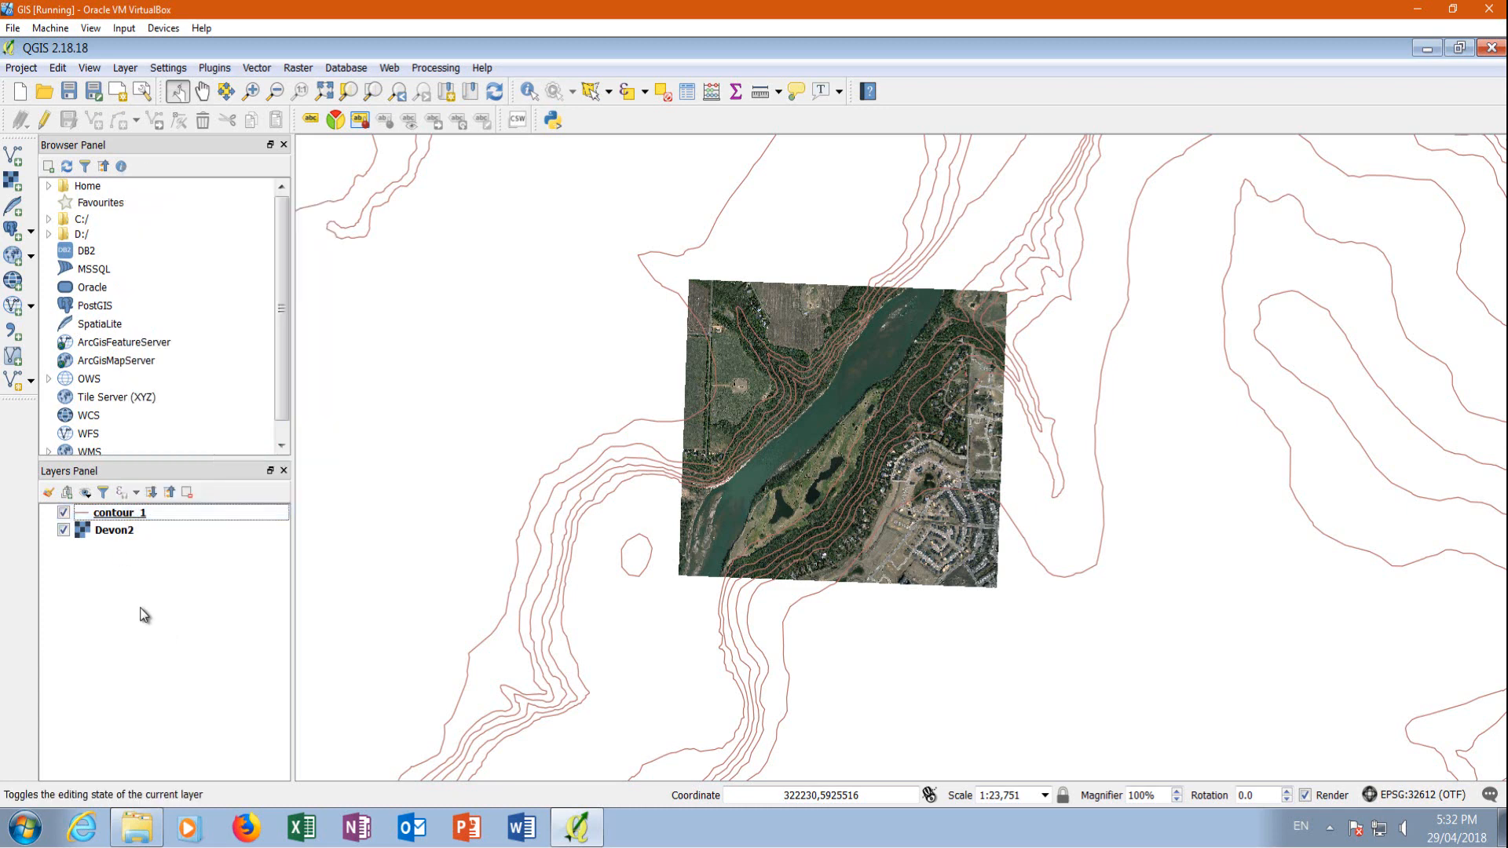
right_click(139, 517)
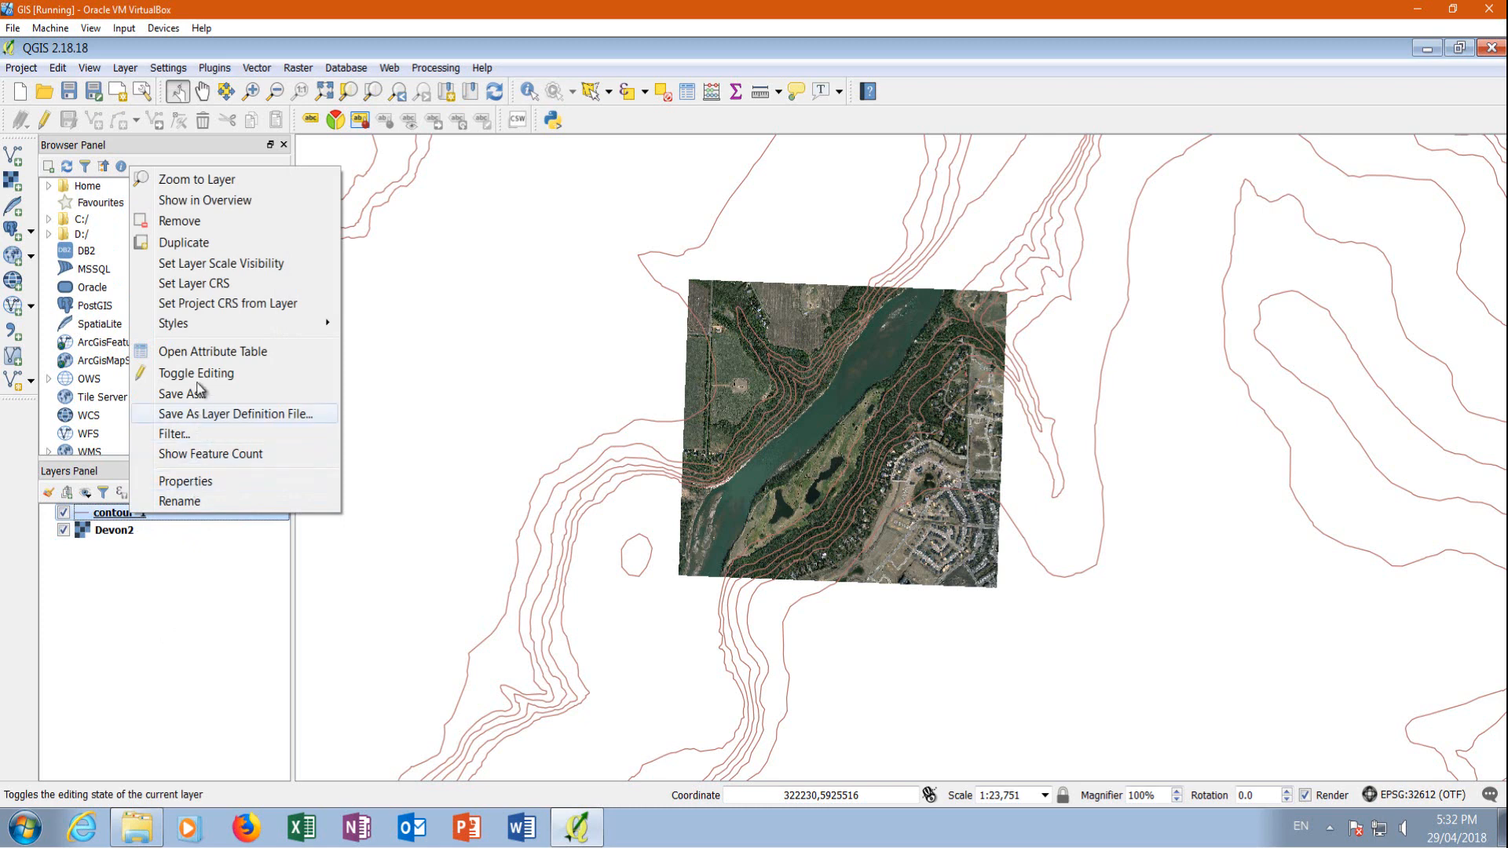
left_click(195, 285)
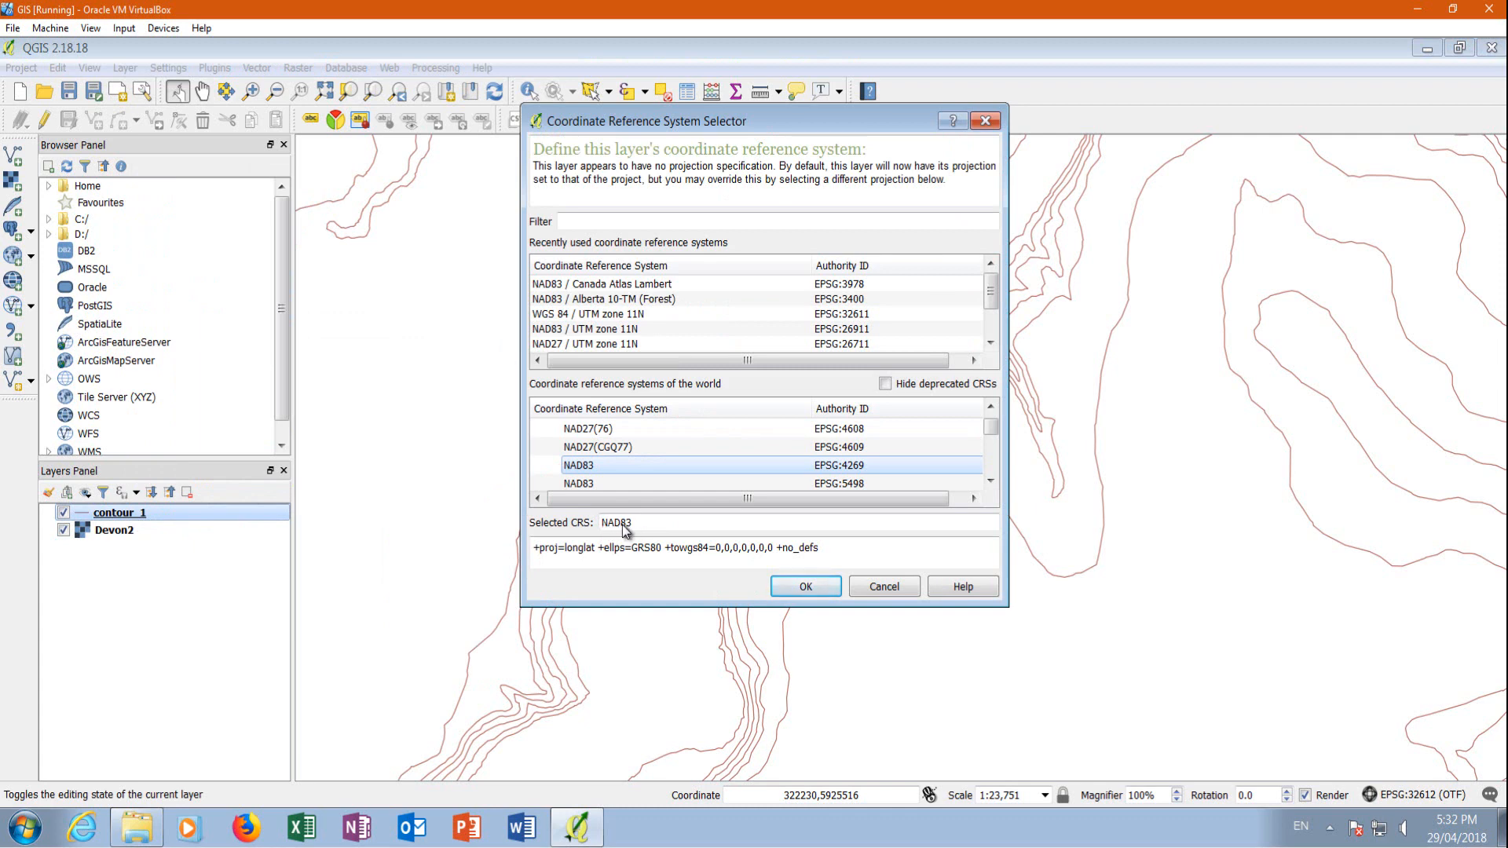
left_click(876, 588)
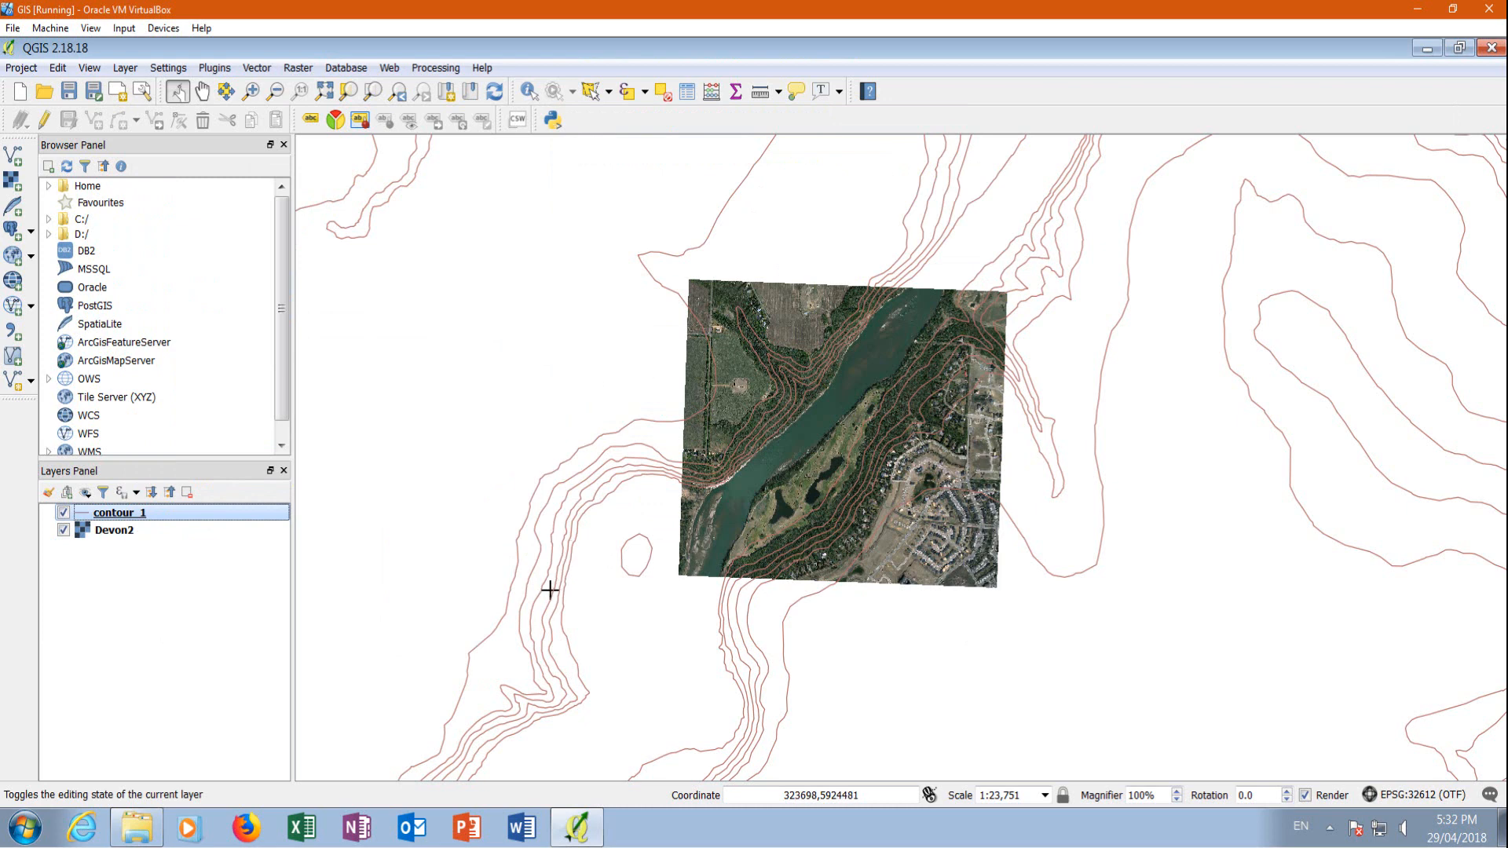
Start exporting the contour_1 layer as an ESRI Shapefile named Countor50KWGS84_Zone12N in the Lesson 7 folder
right_click(118, 516)
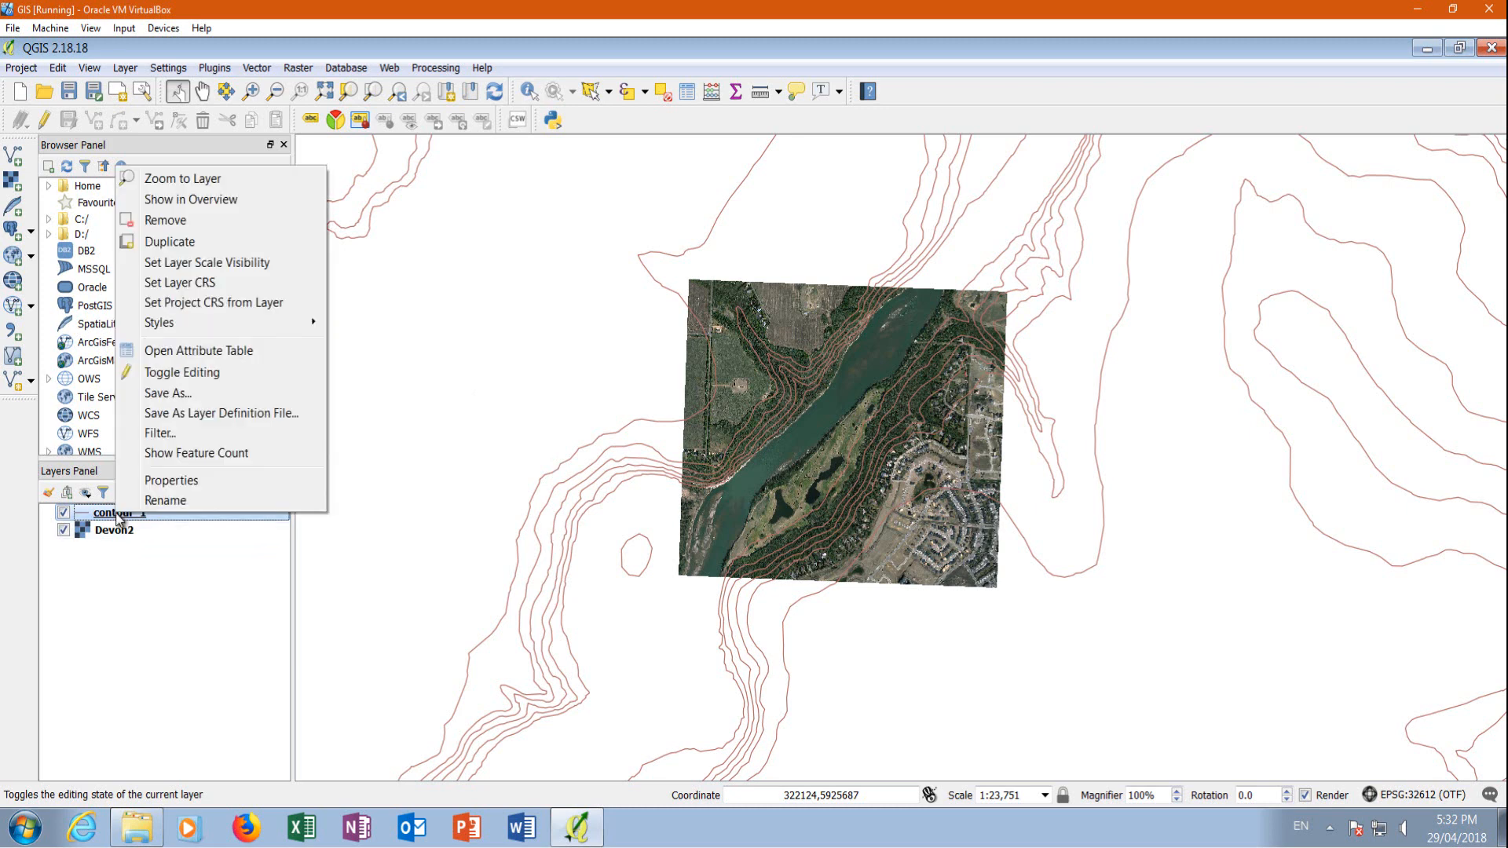
left_click(196, 398)
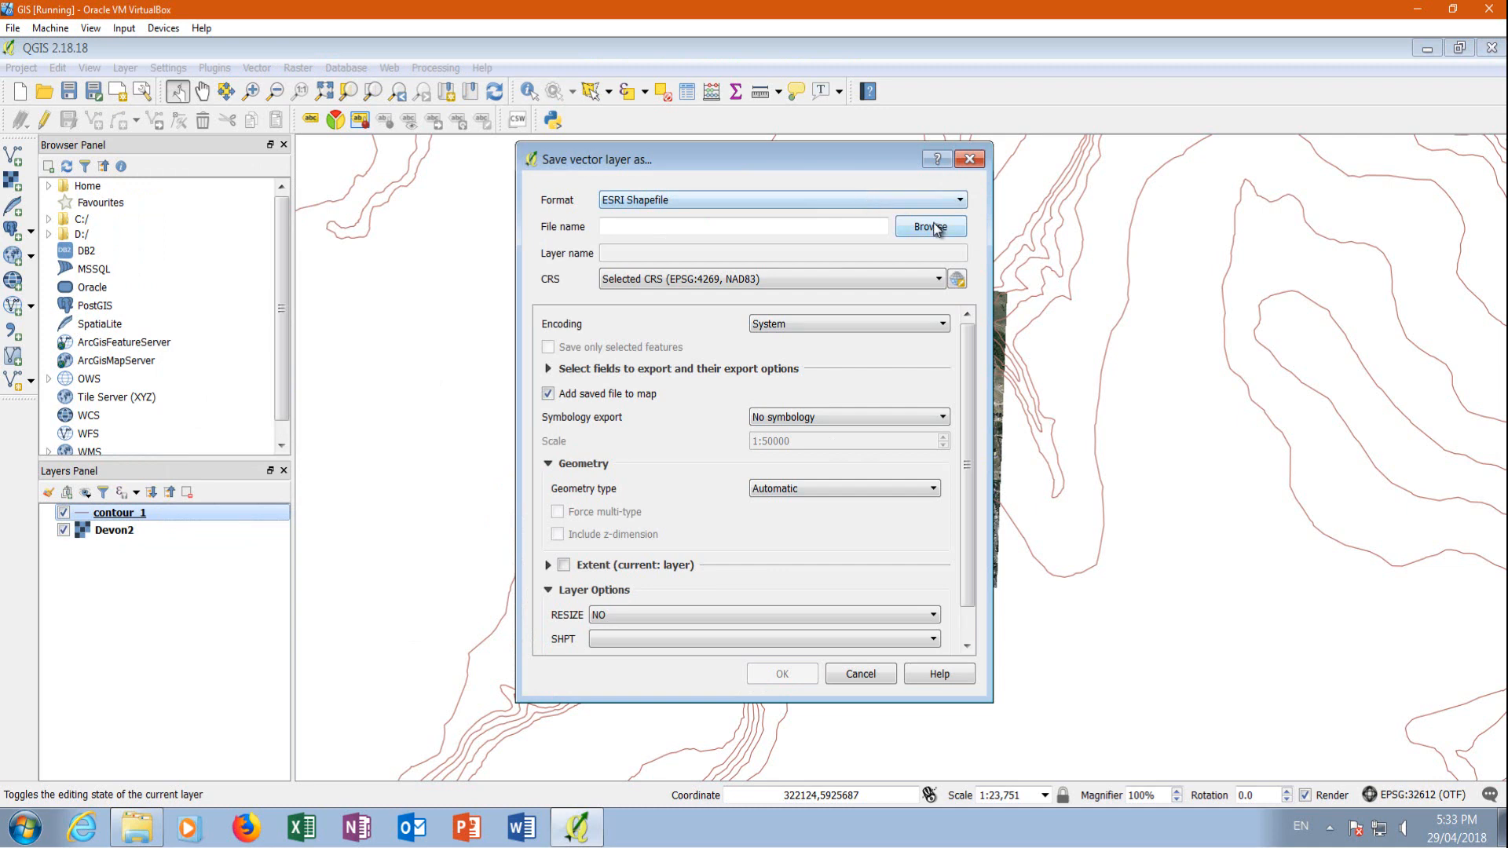
left_click(932, 227)
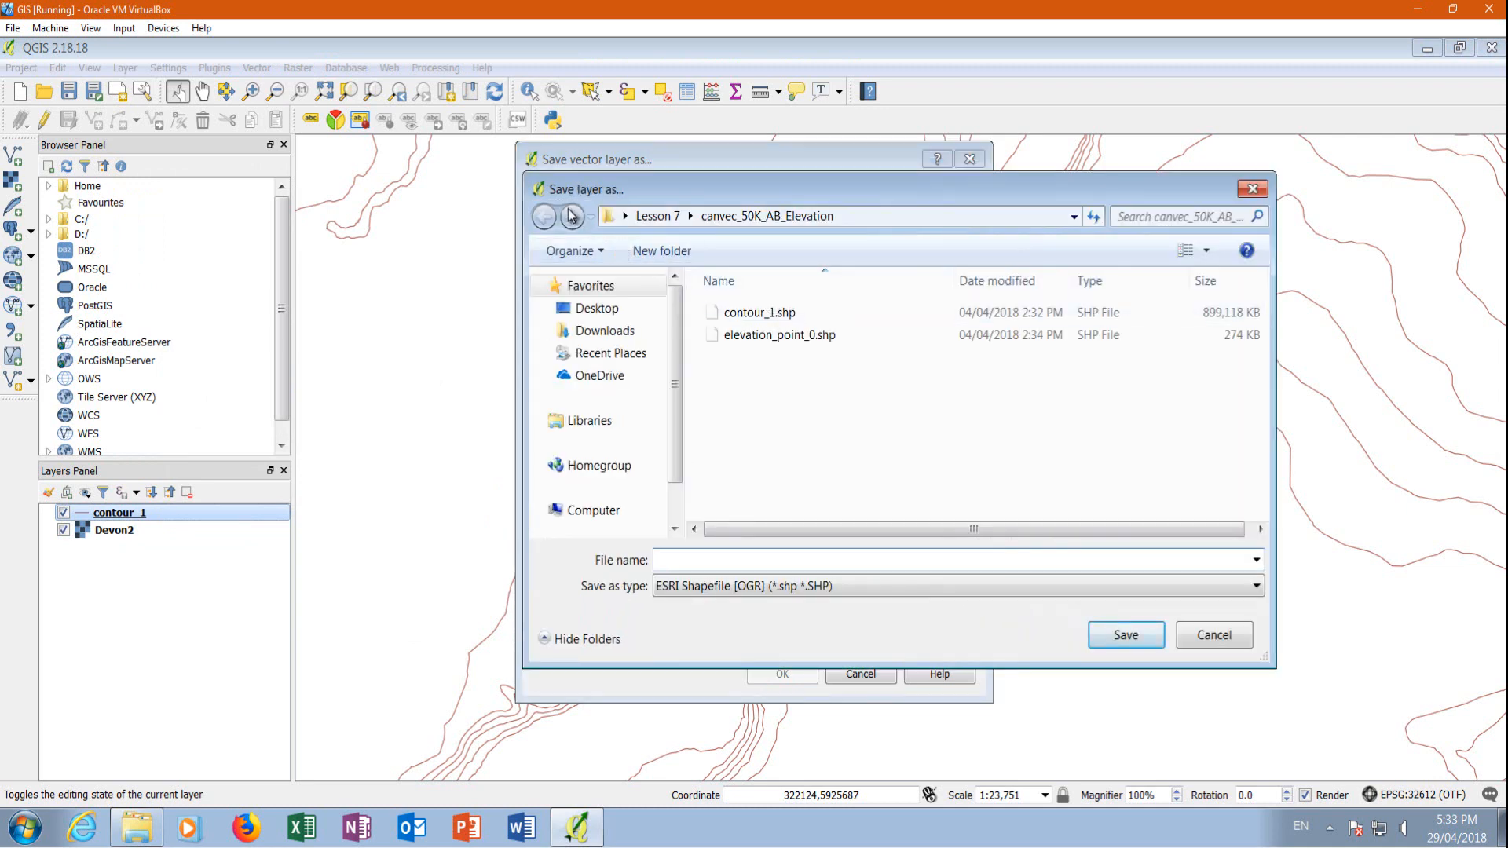
left_click(663, 217)
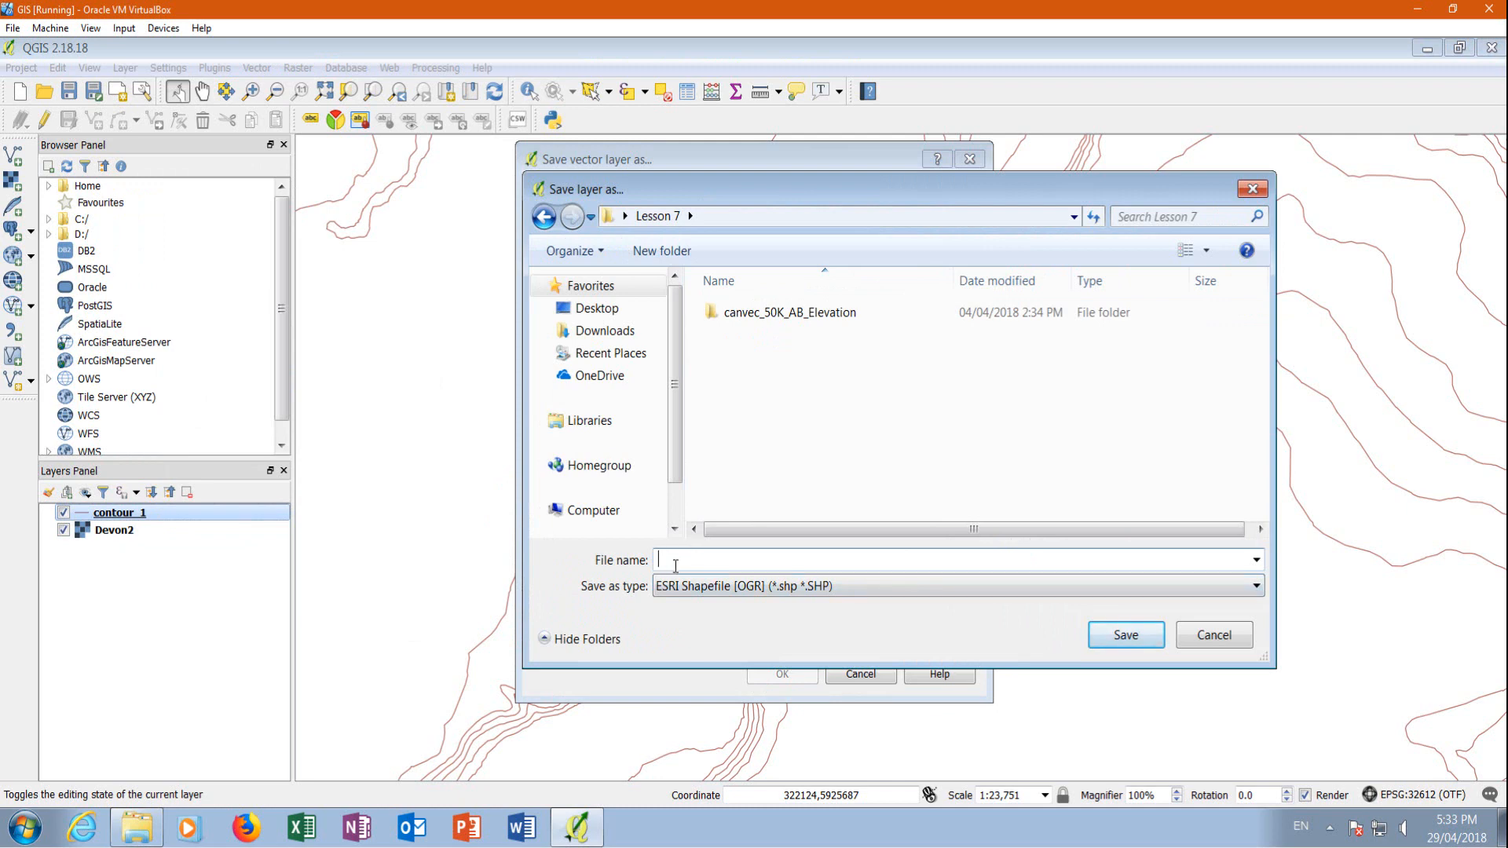
type("Countor50KWGS84_Zone12N")
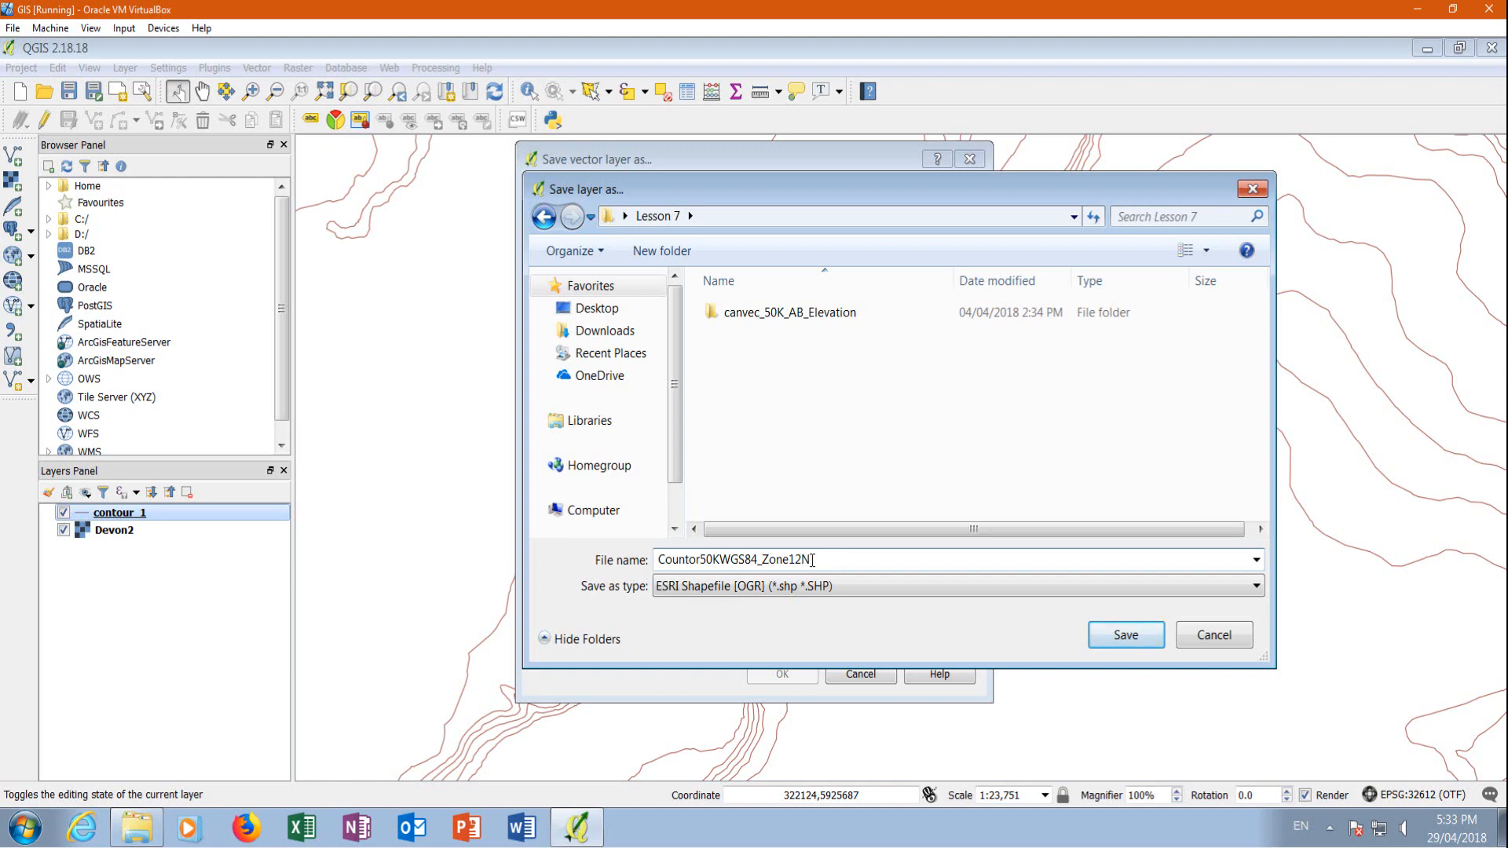
left_click(1131, 637)
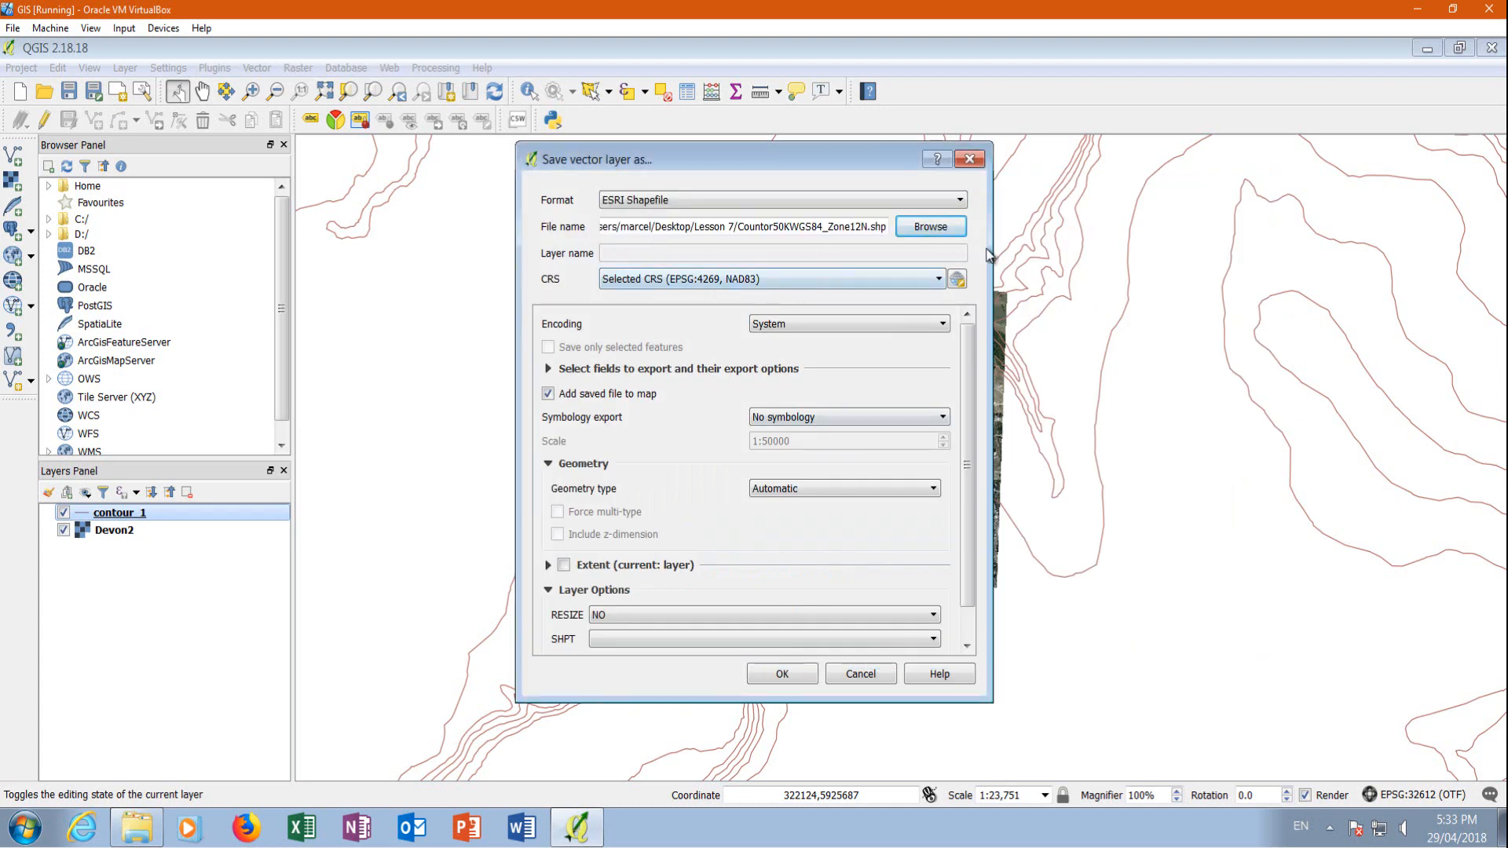
Set the export's coordinate reference system to WGS 84 / UTM zone 12N (EPSG:32612) and save the contour shapefile
left_click(952, 286)
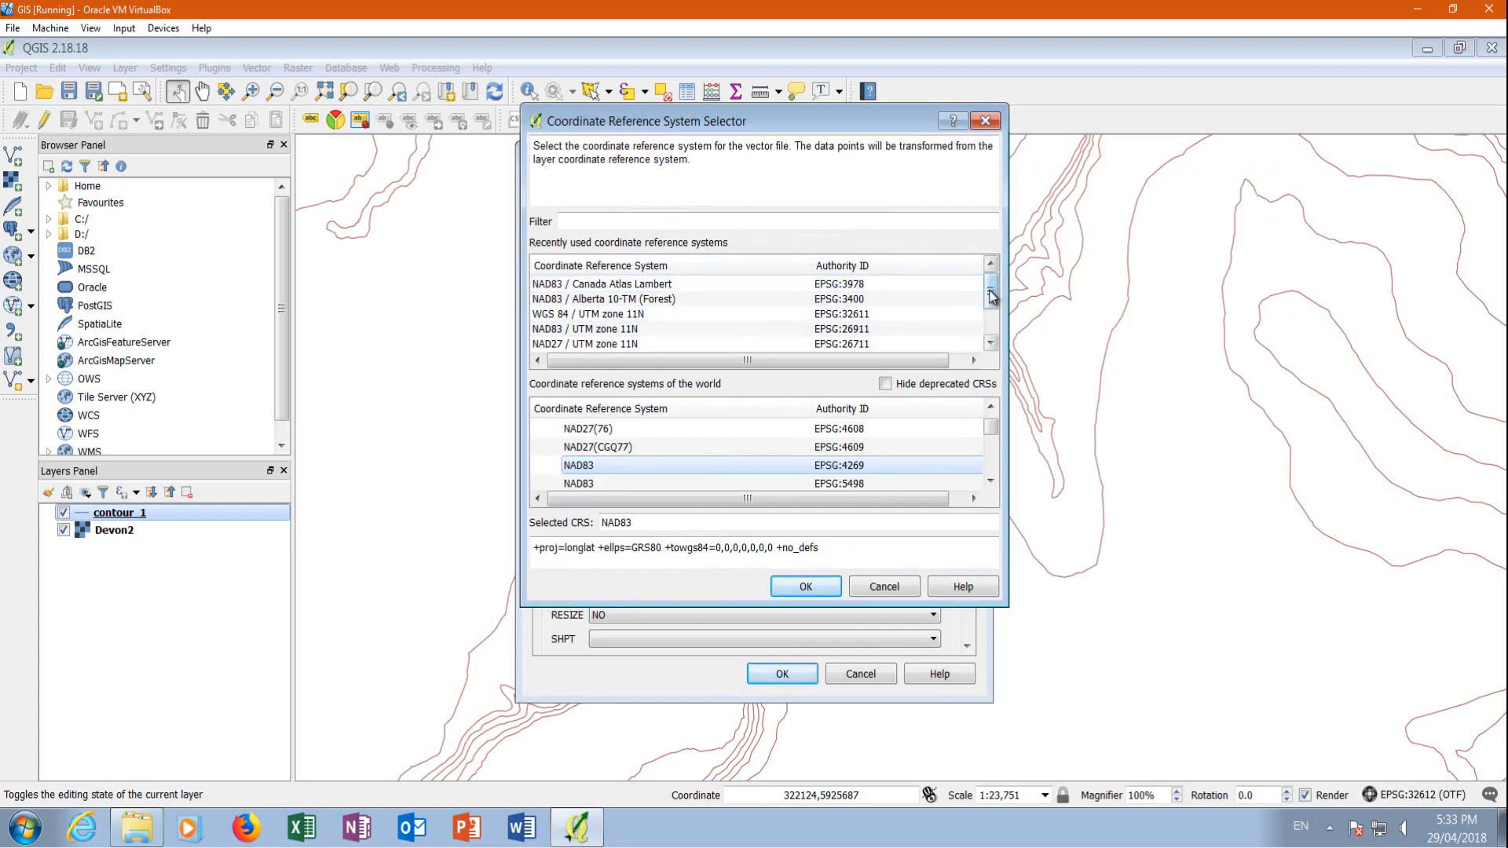
scroll(981, 302, "down", 1)
left_click(600, 343)
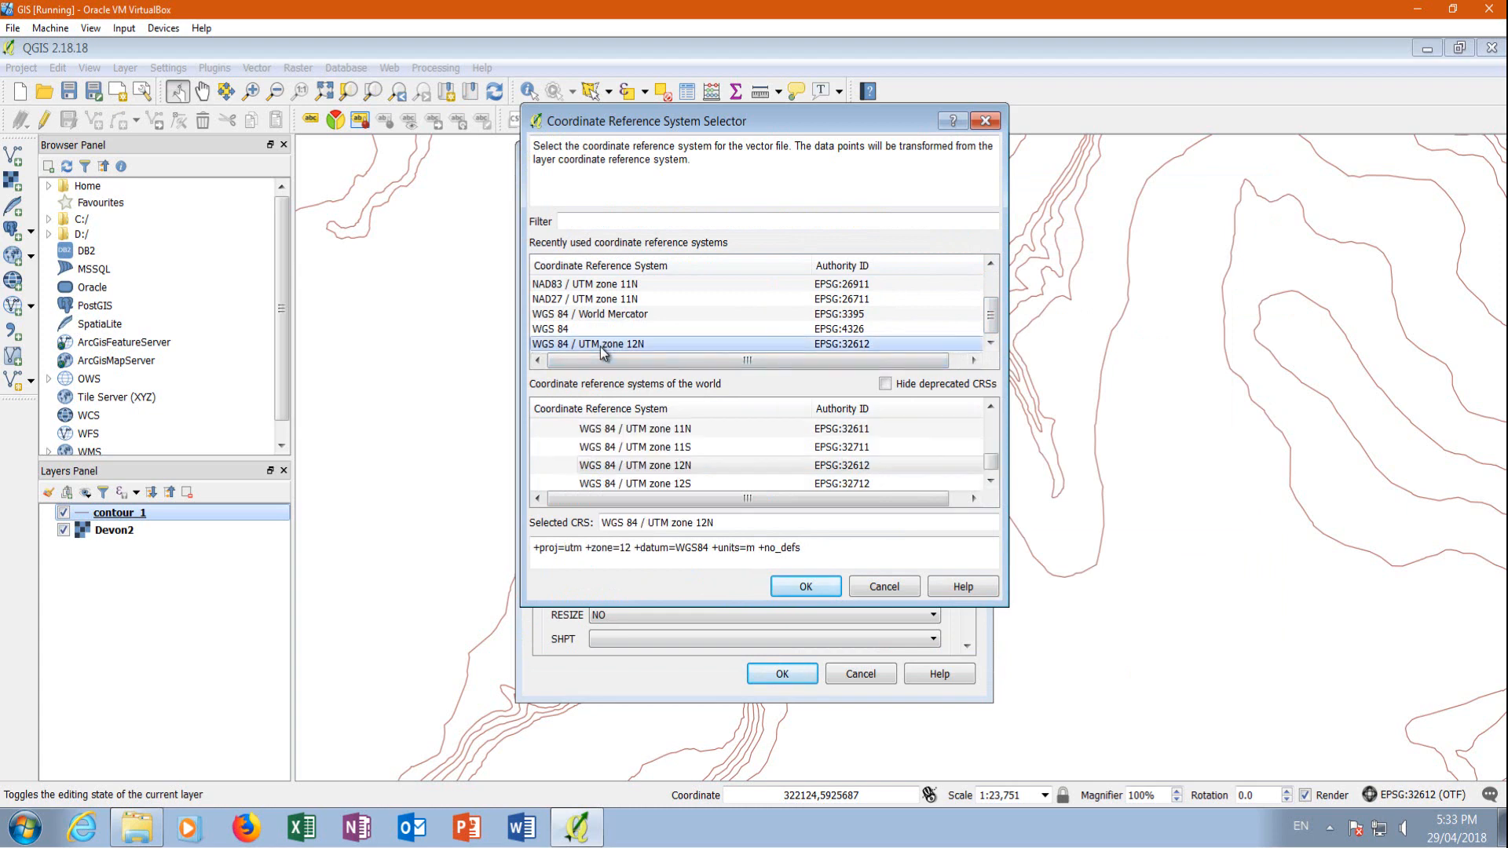
left_click(809, 585)
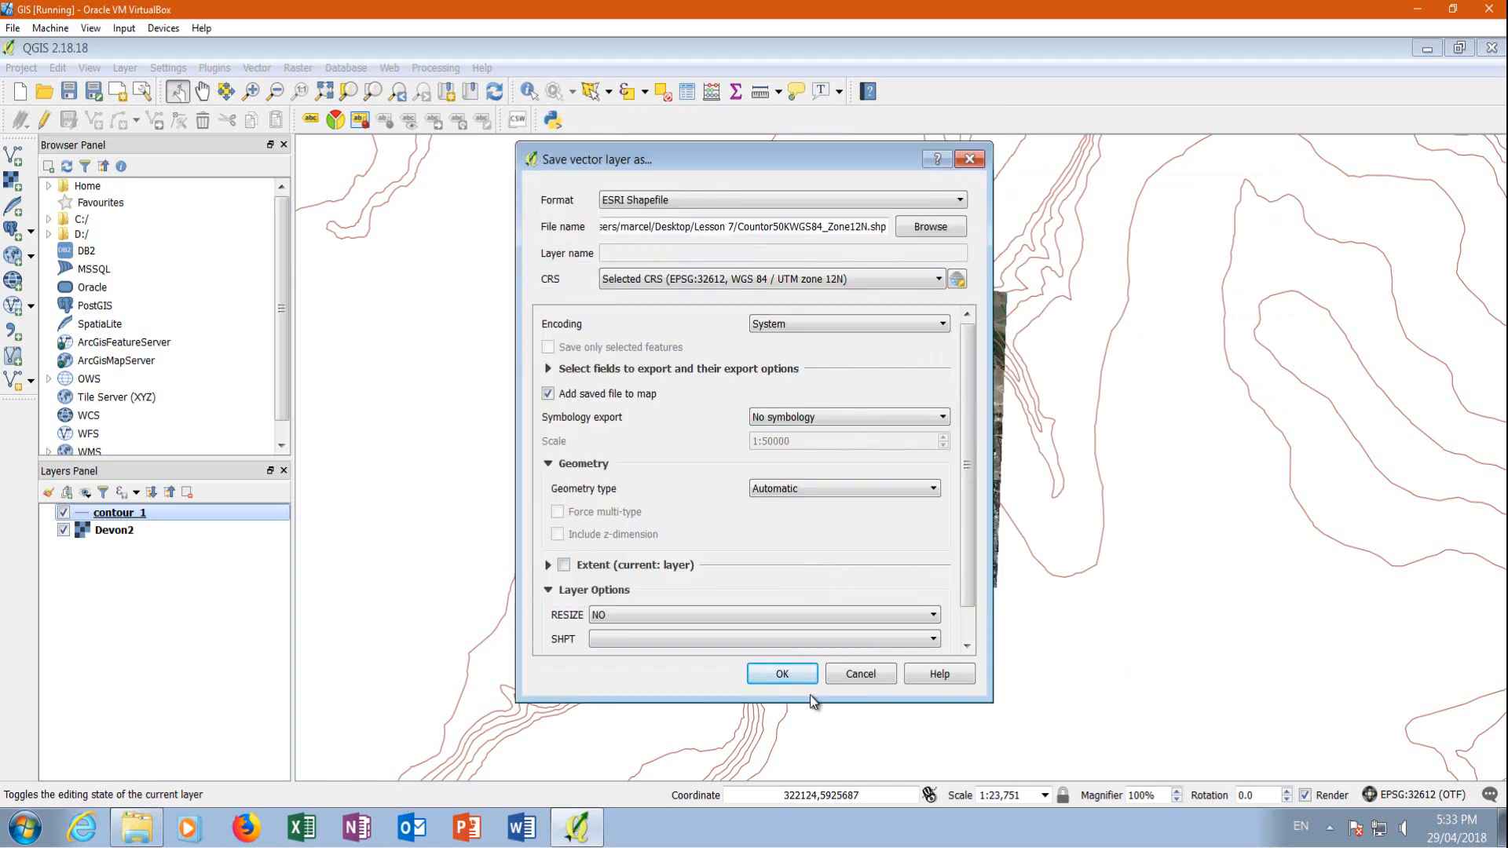
left_click(794, 676)
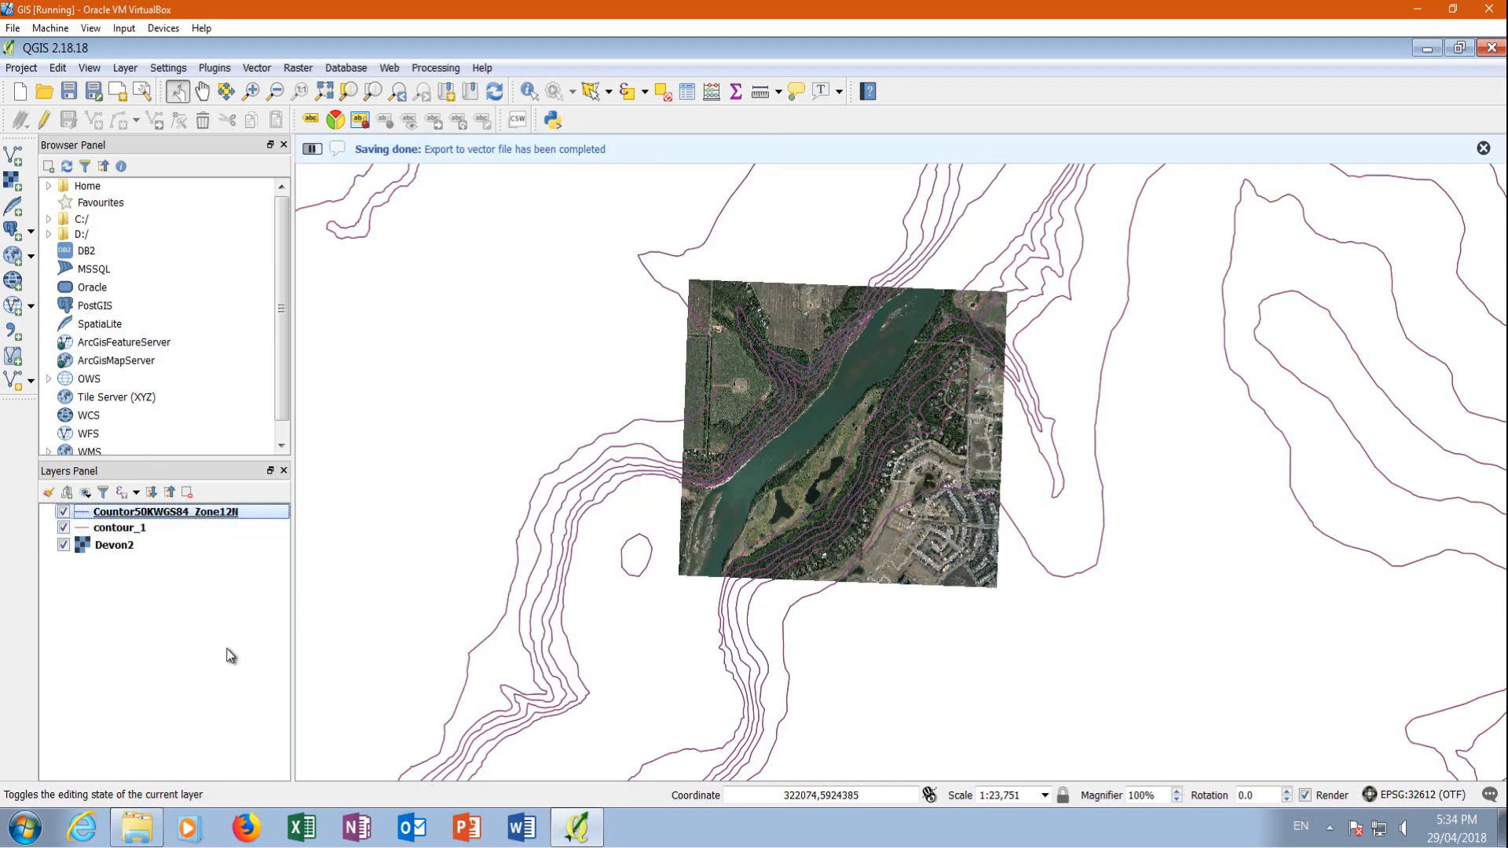
Remove the original contour_1 layer from the project
right_click(112, 530)
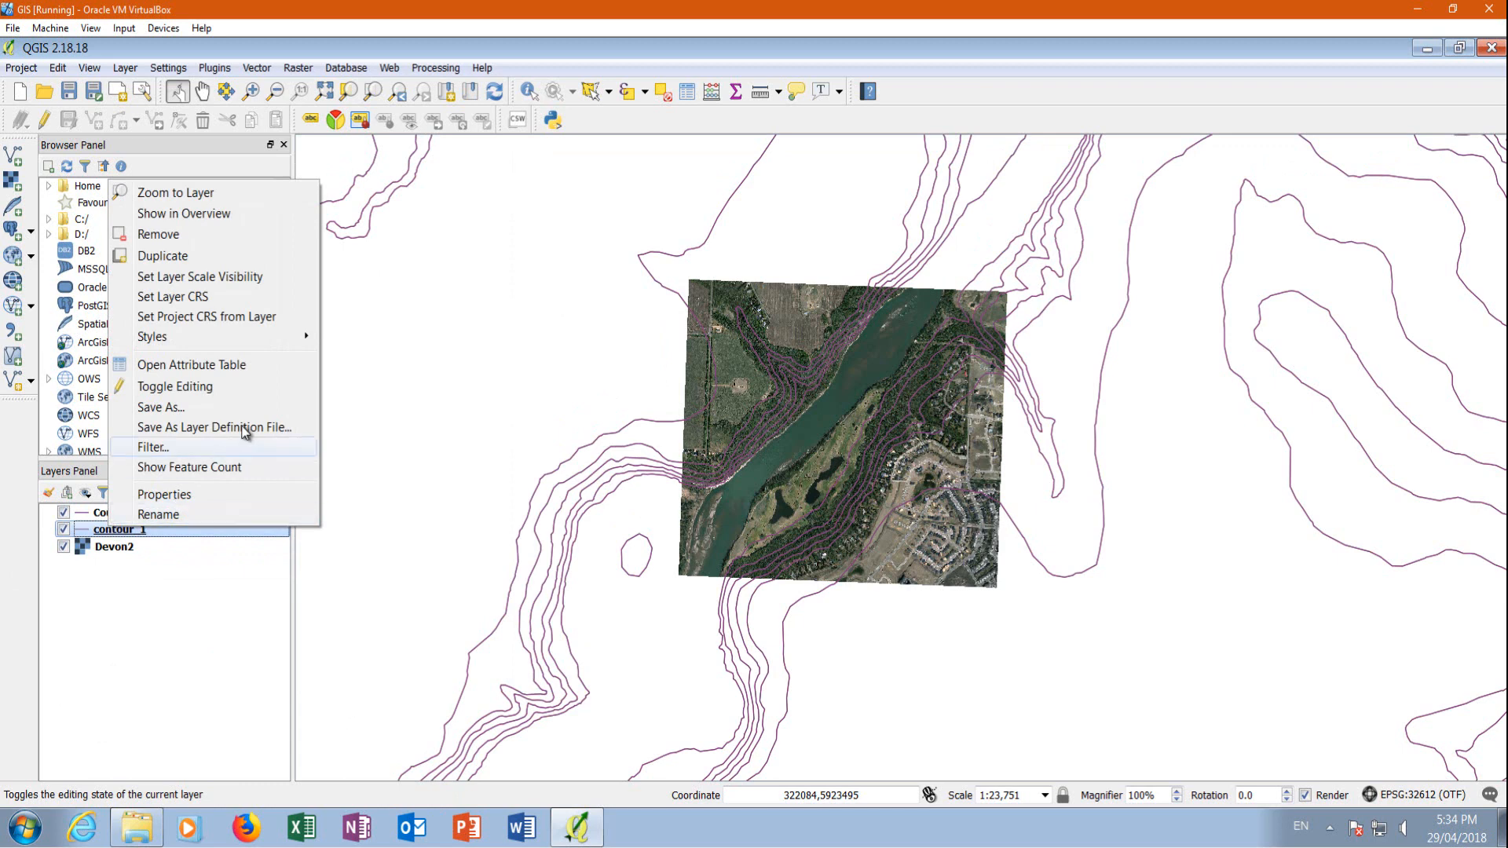
left_click(166, 235)
left_click(707, 444)
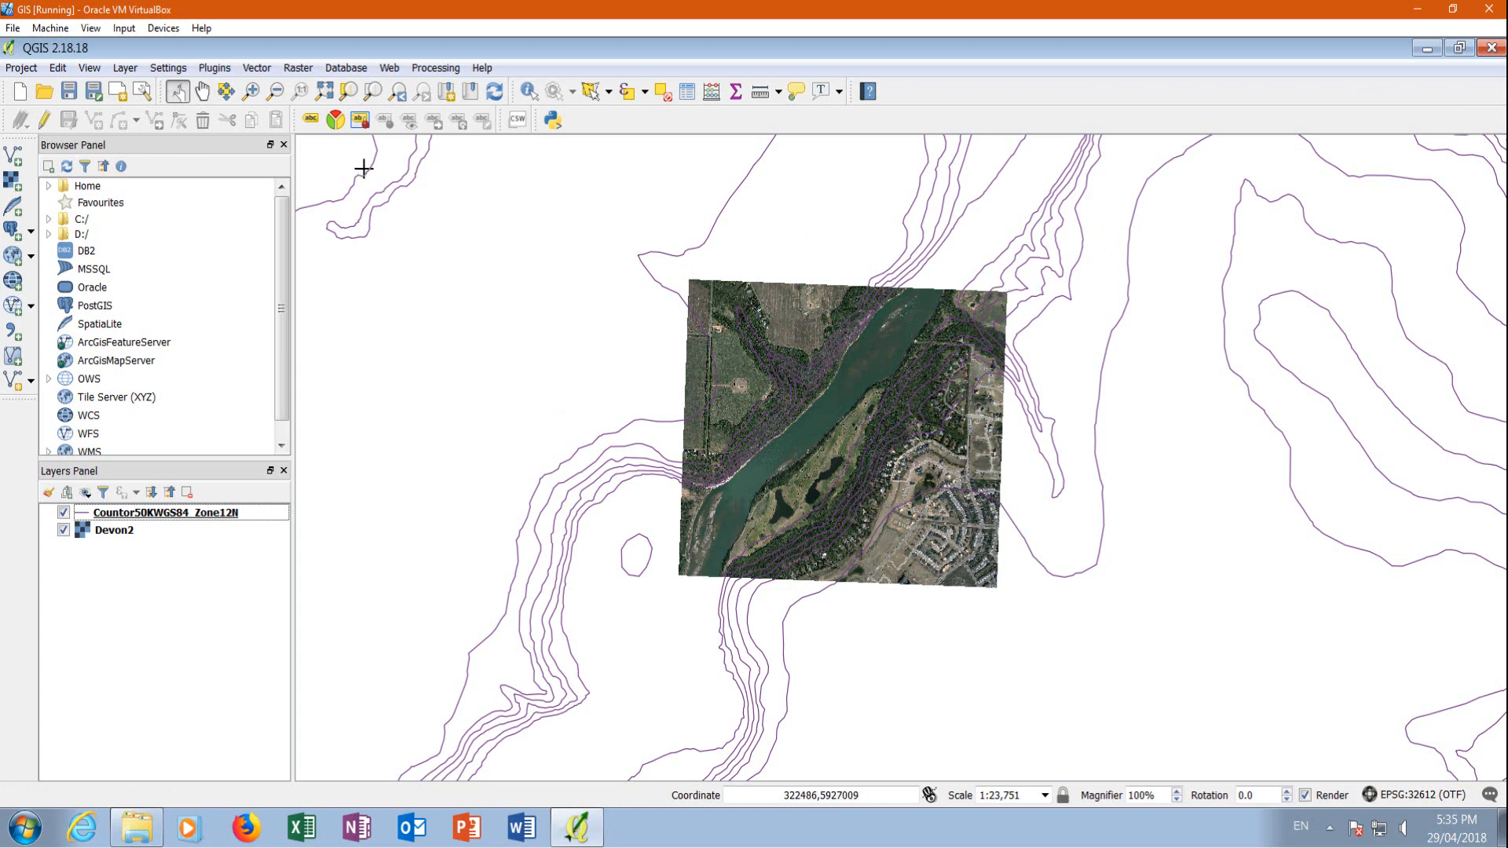
Set up a new polygon shapefile layer with the coordinate reference system WGS 84 / UTM zone 12N (EPSG:32612)
left_click(124, 69)
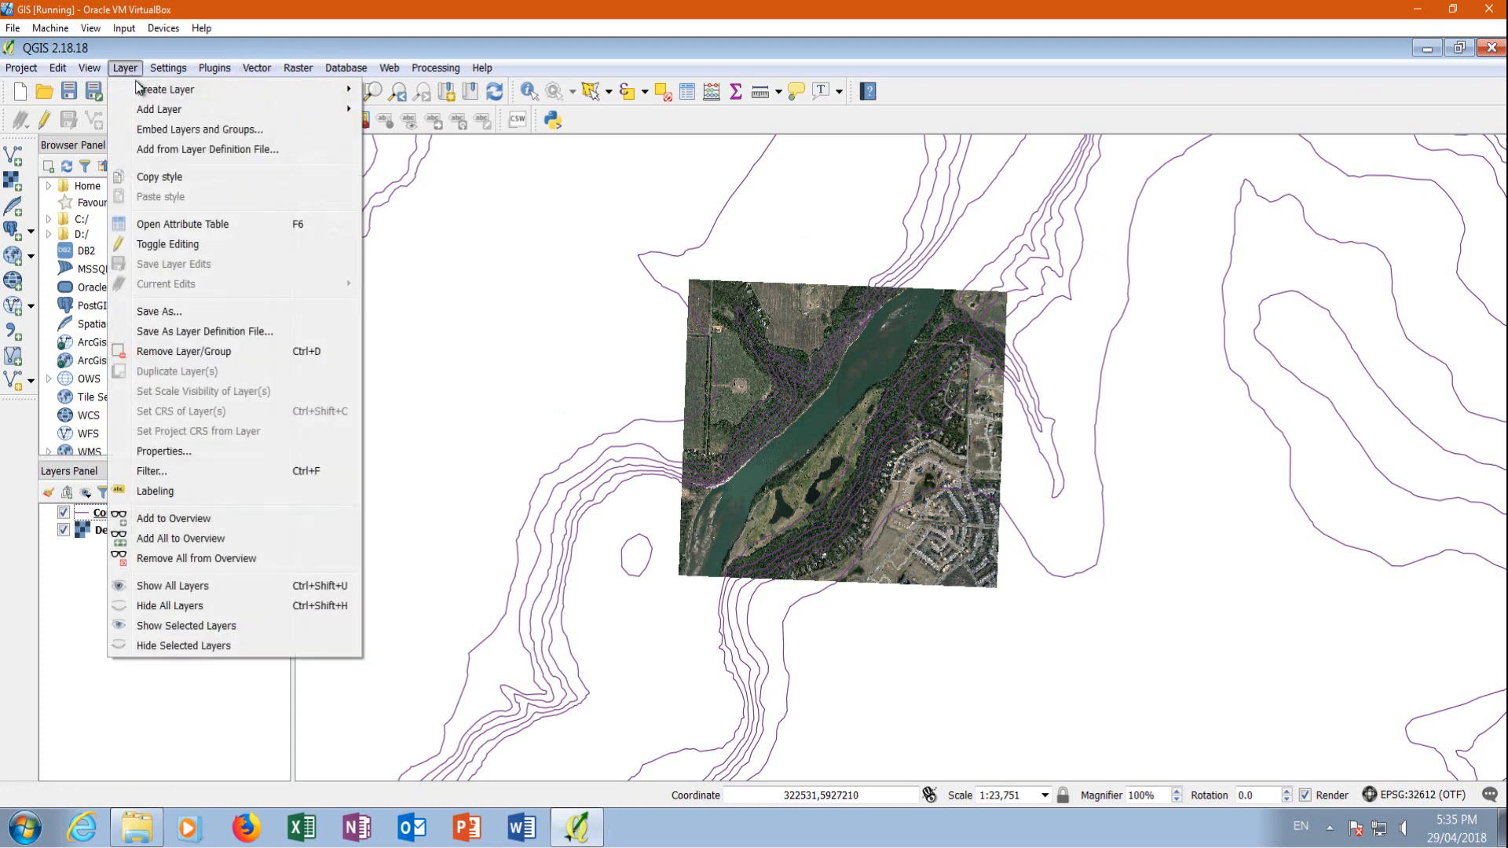
mouse_move(143, 90)
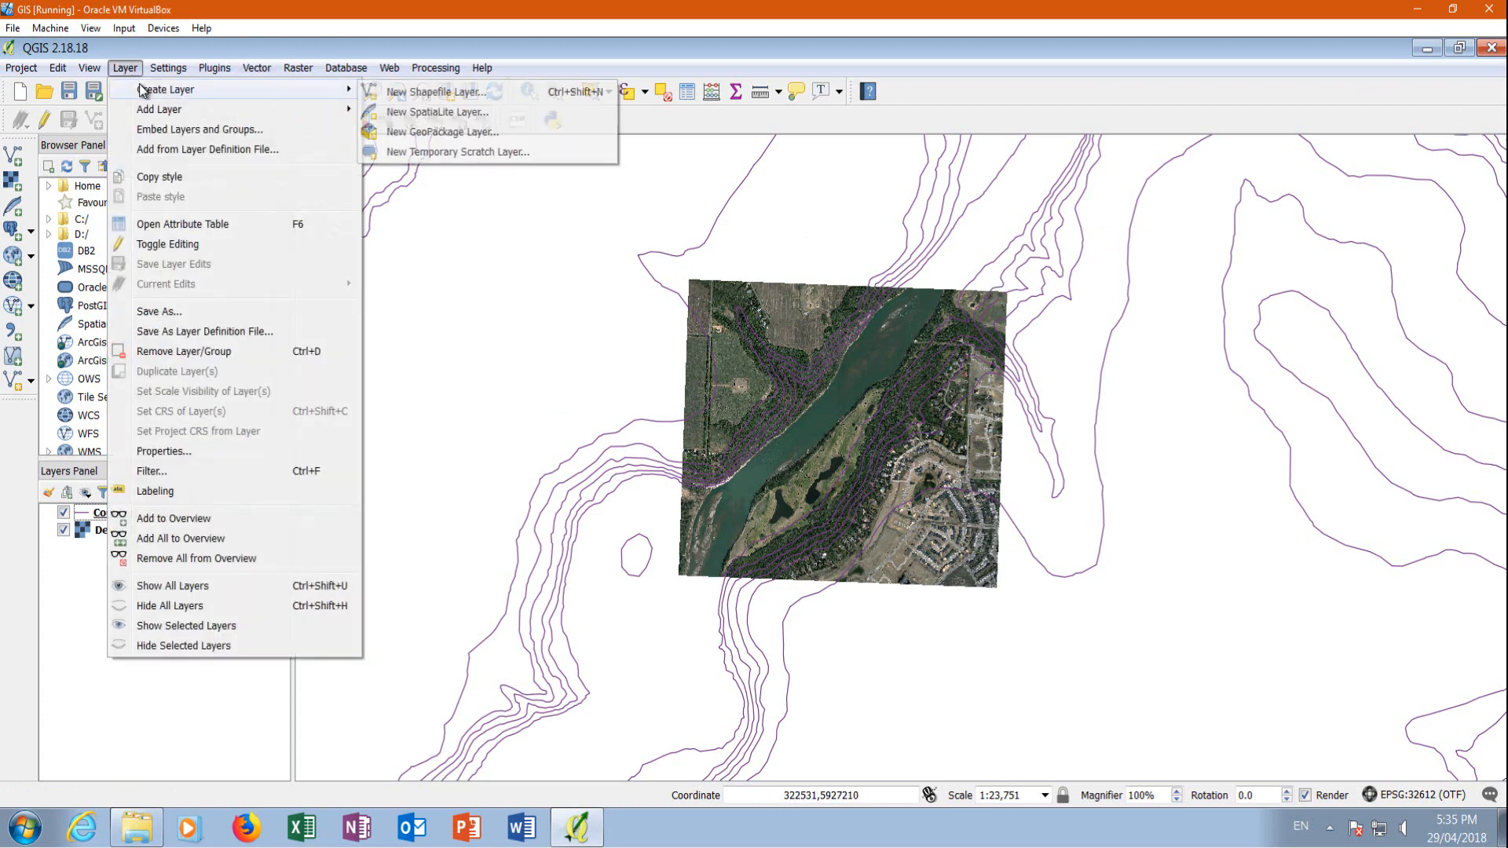
left_click(417, 93)
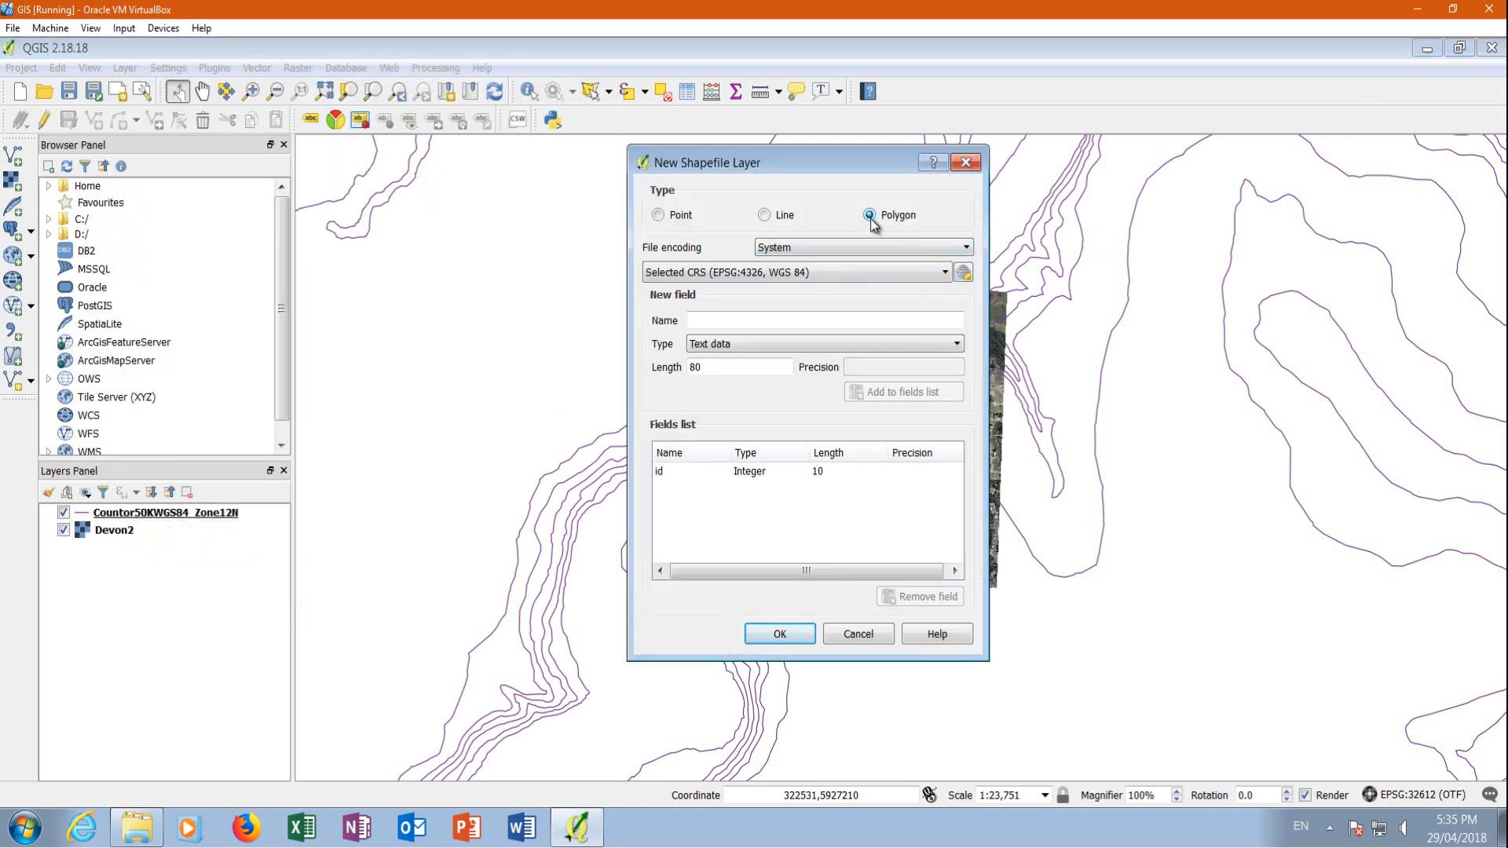
left_click(789, 269)
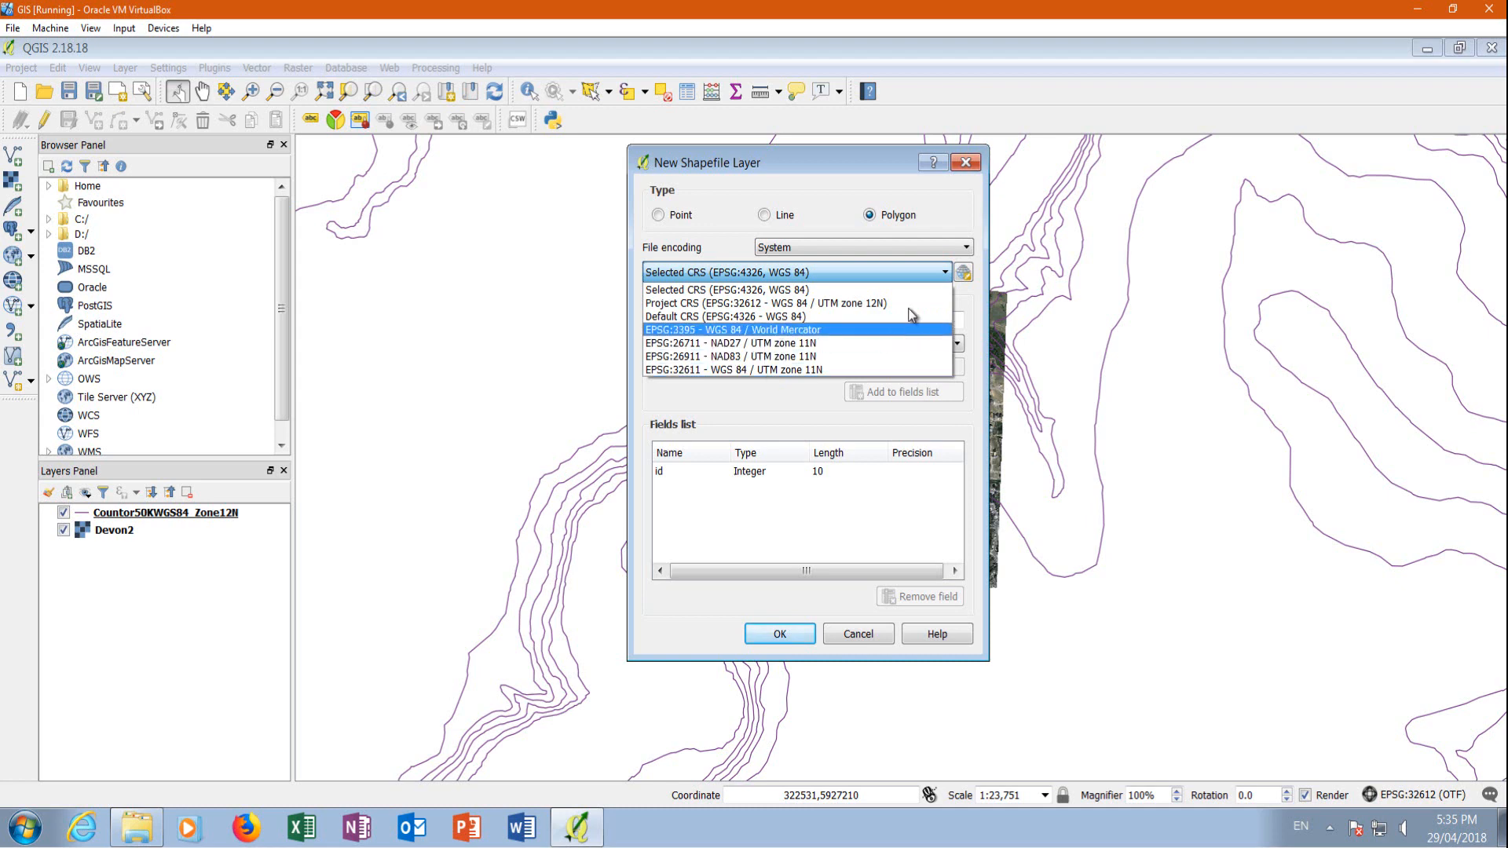
left_click(965, 278)
left_click(964, 275)
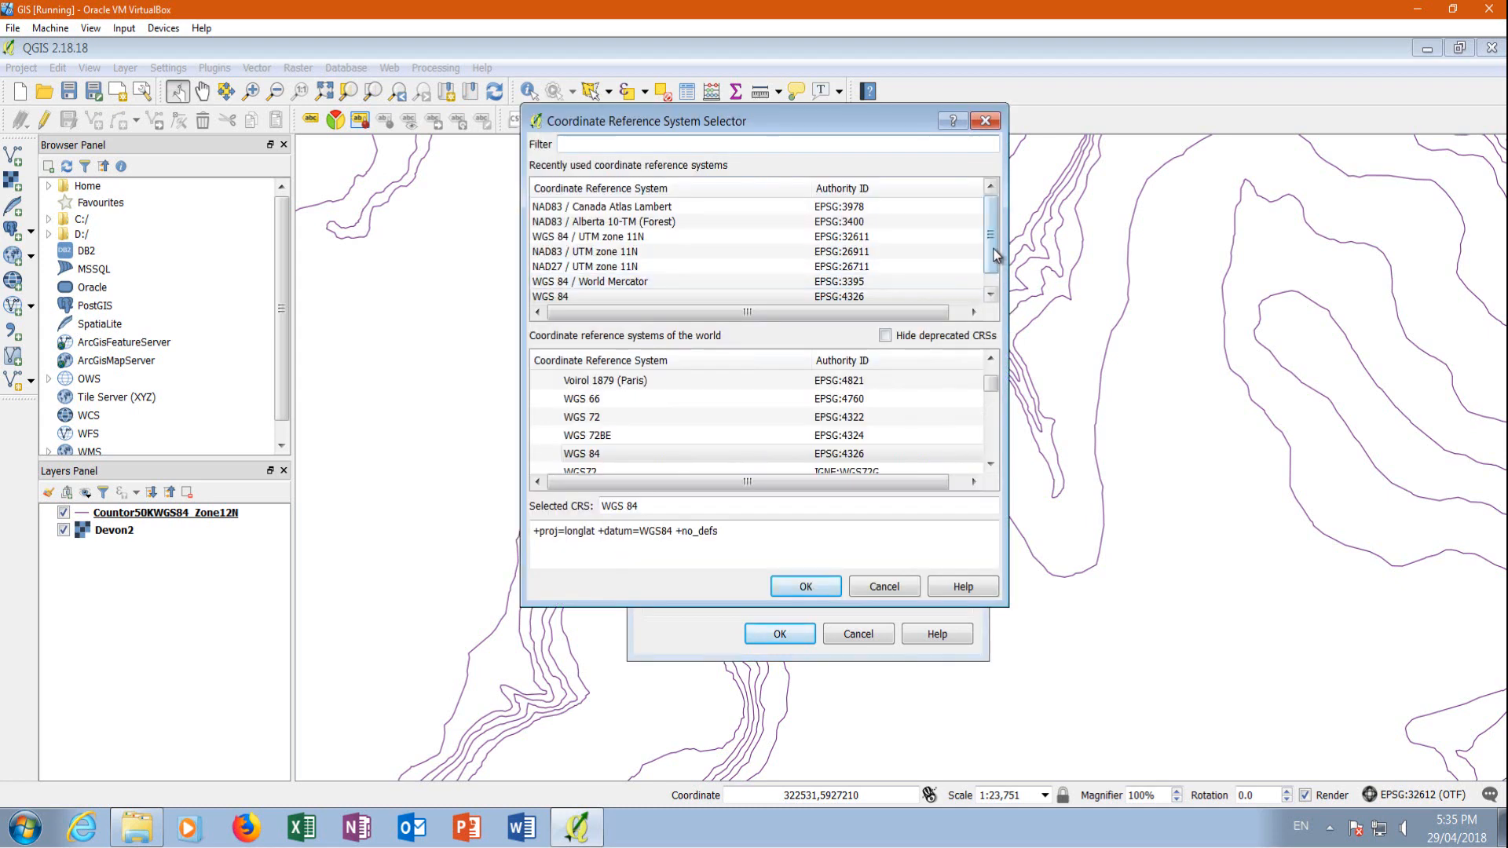
left_click(595, 298)
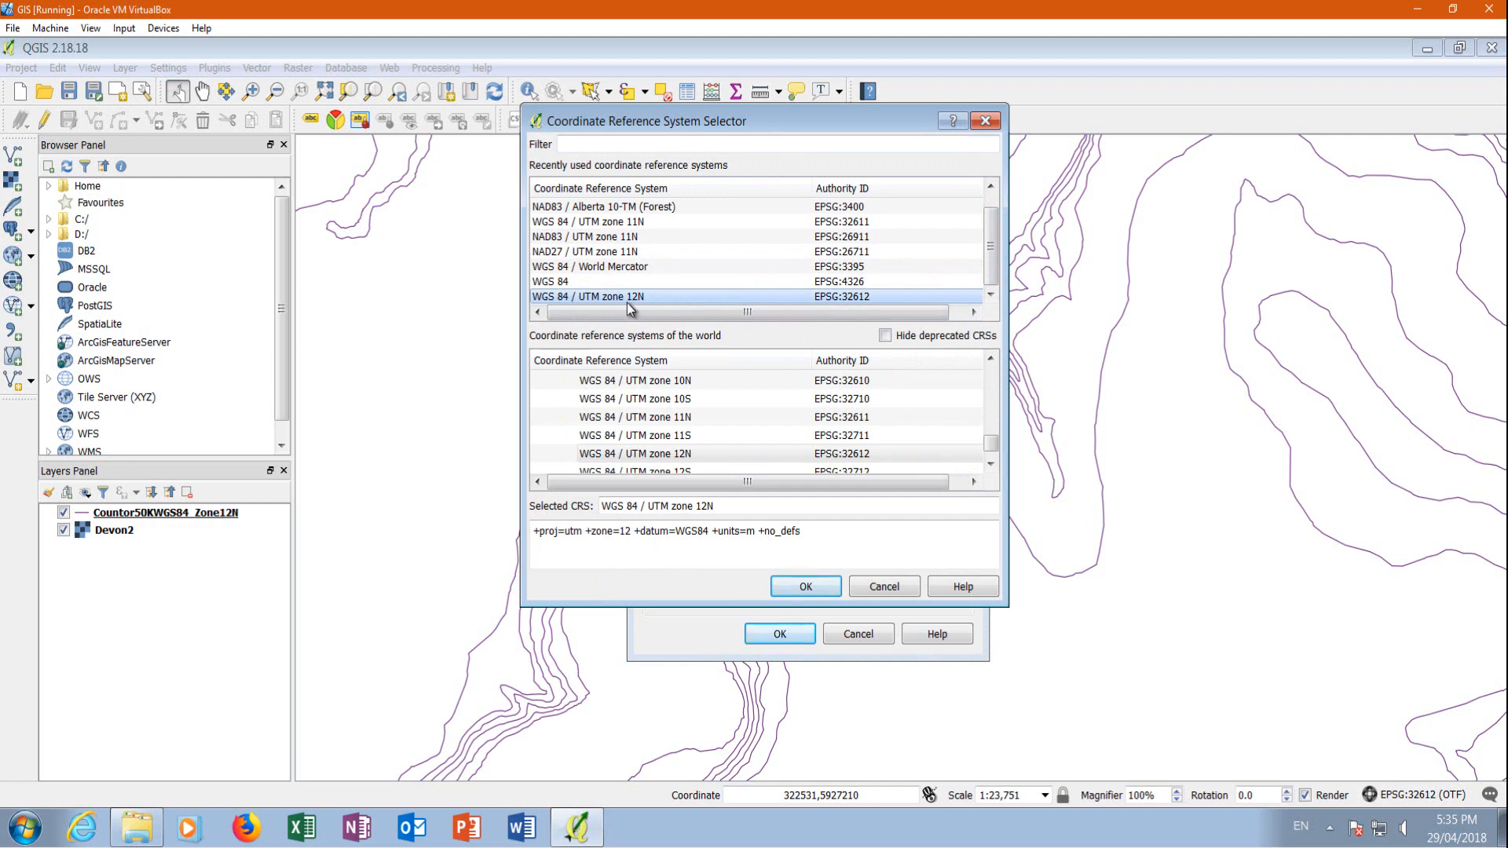
left_click(806, 587)
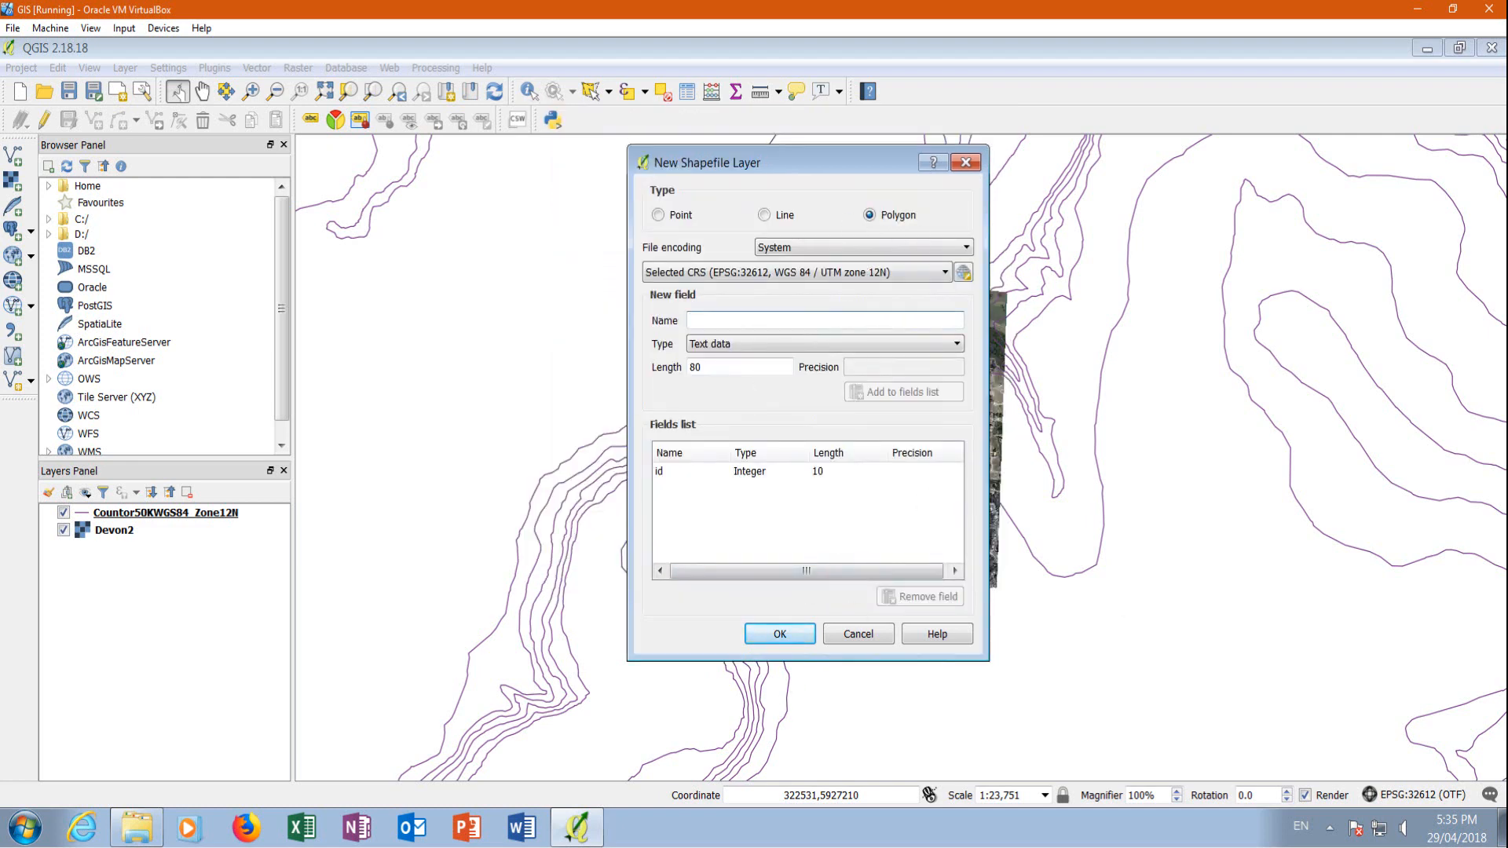
Enter square as the new field's name and save the polygon shapefile as square in the Lesson 7 folder
type("square")
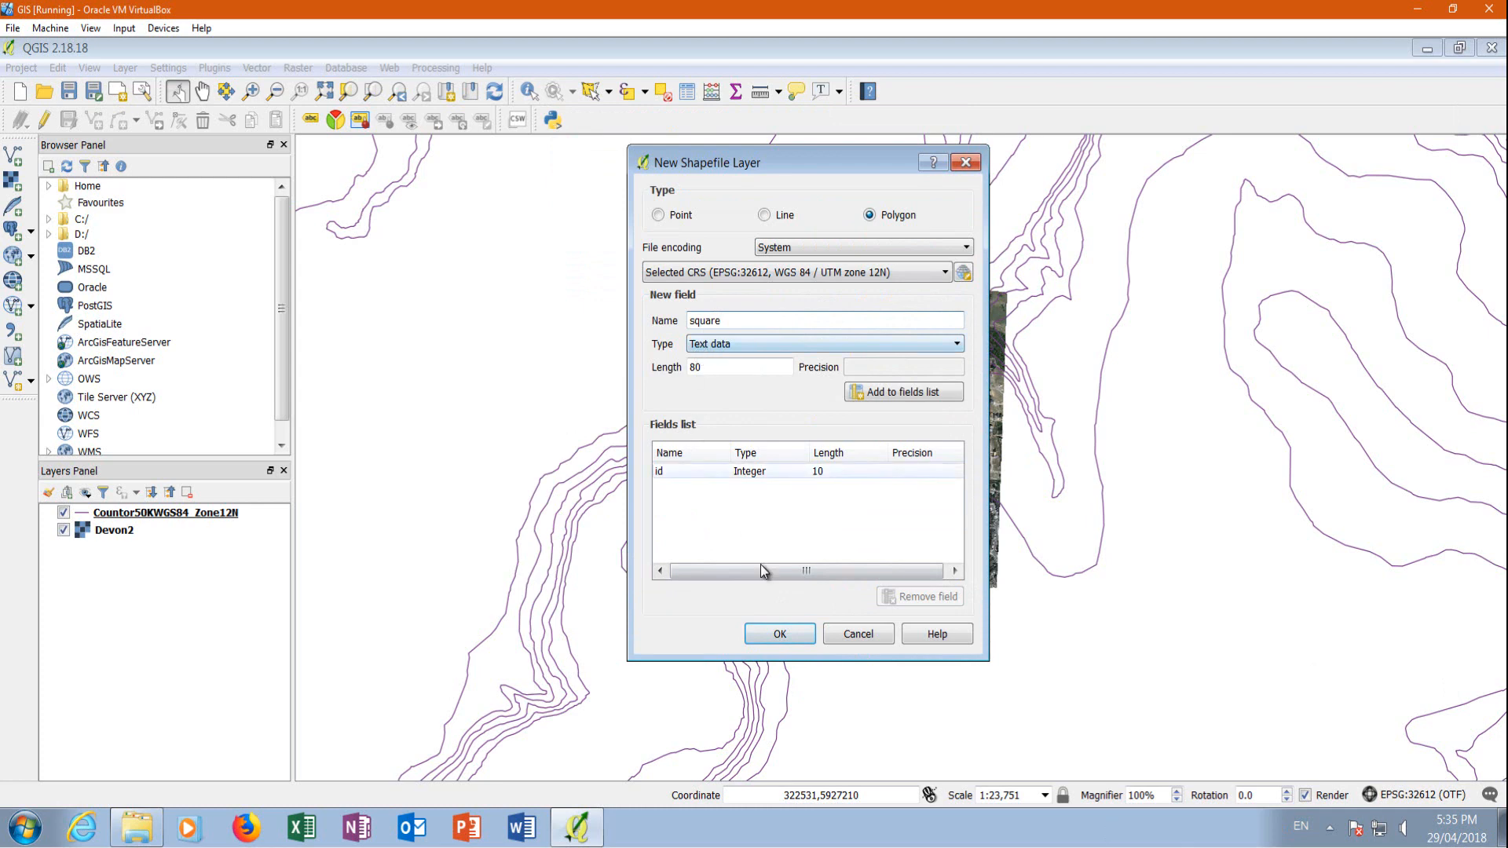
left_click(781, 640)
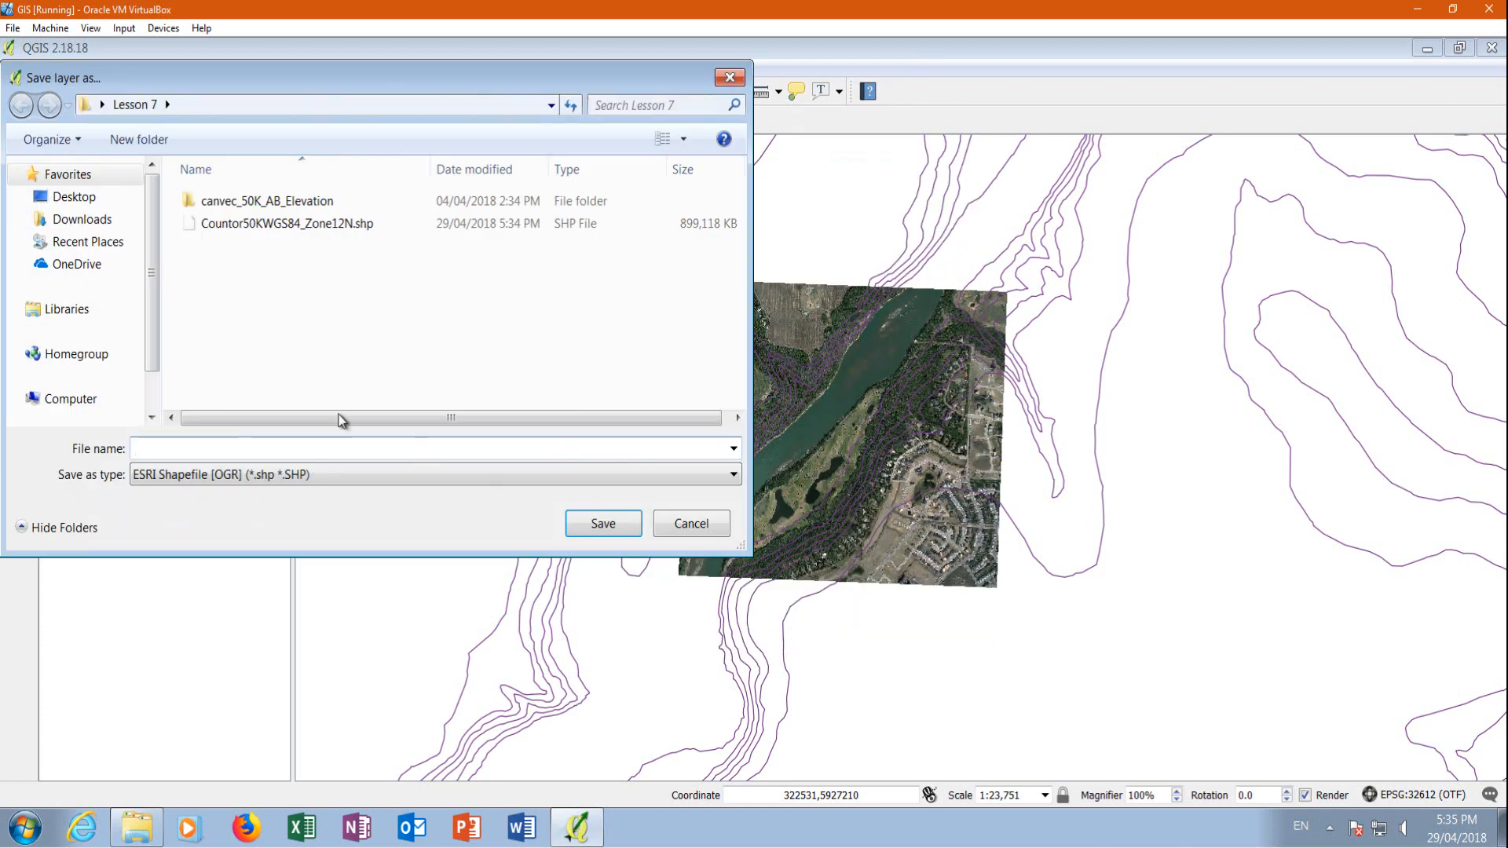
left_click(157, 449)
type("square")
left_click(620, 519)
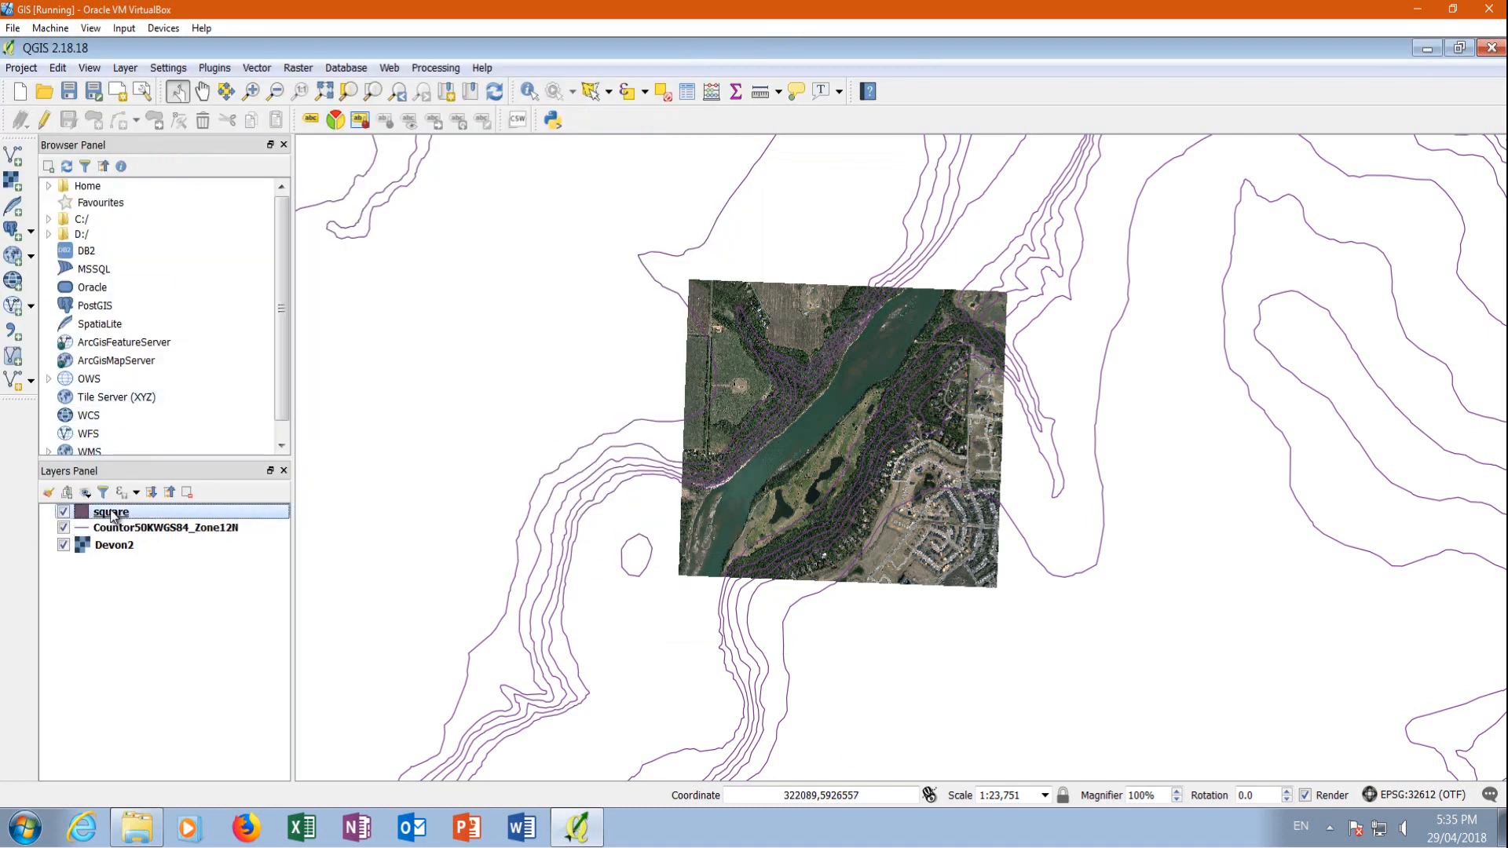
Digitize a four-cornered polygon in the square layer along the corners of the Devon2 image and give it id 1
left_click(44, 121)
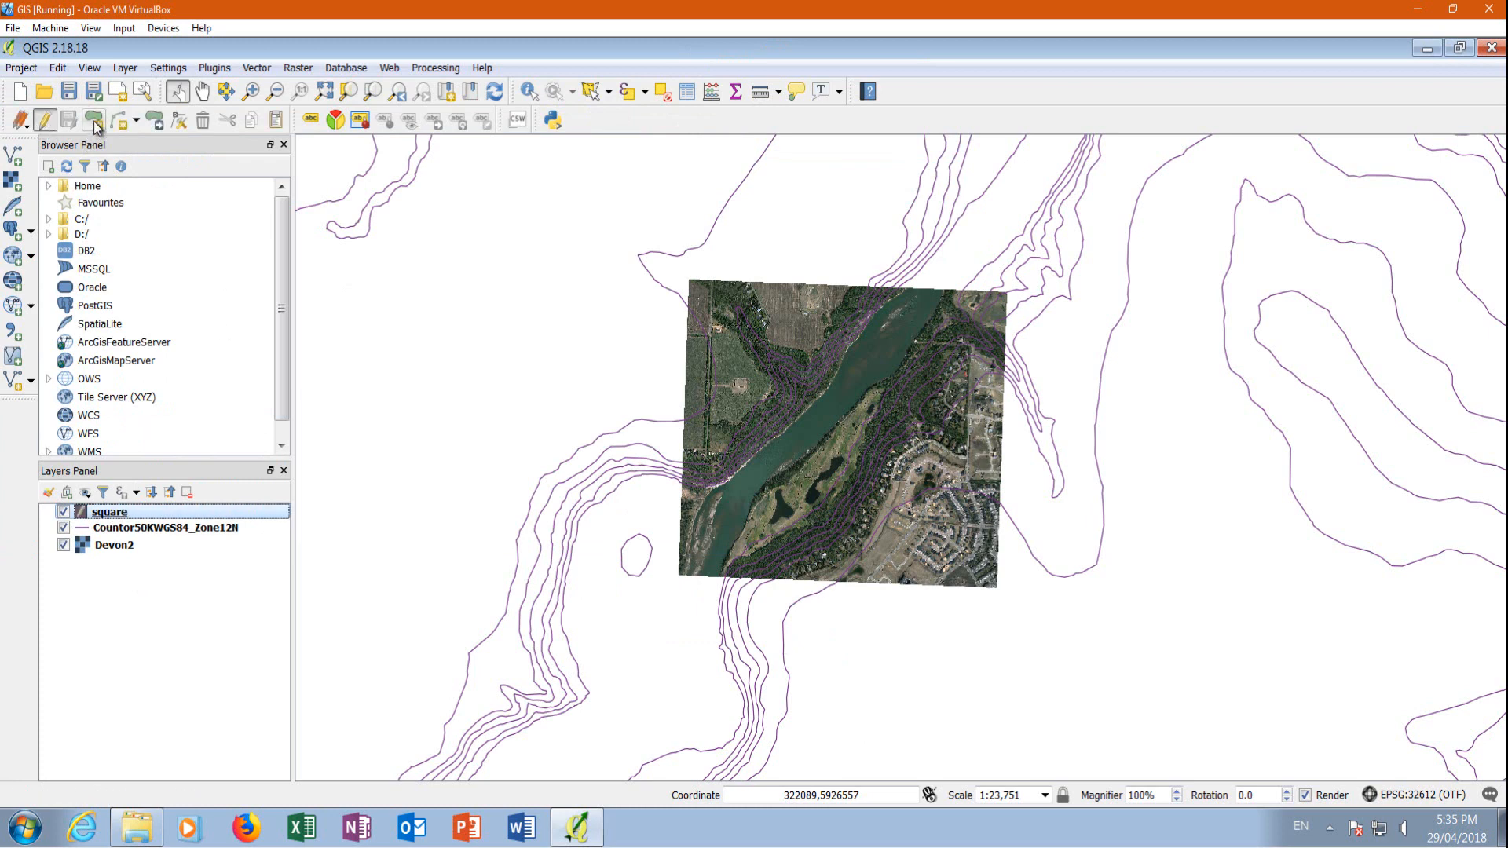
left_click(96, 126)
scroll(908, 343, "up", 1)
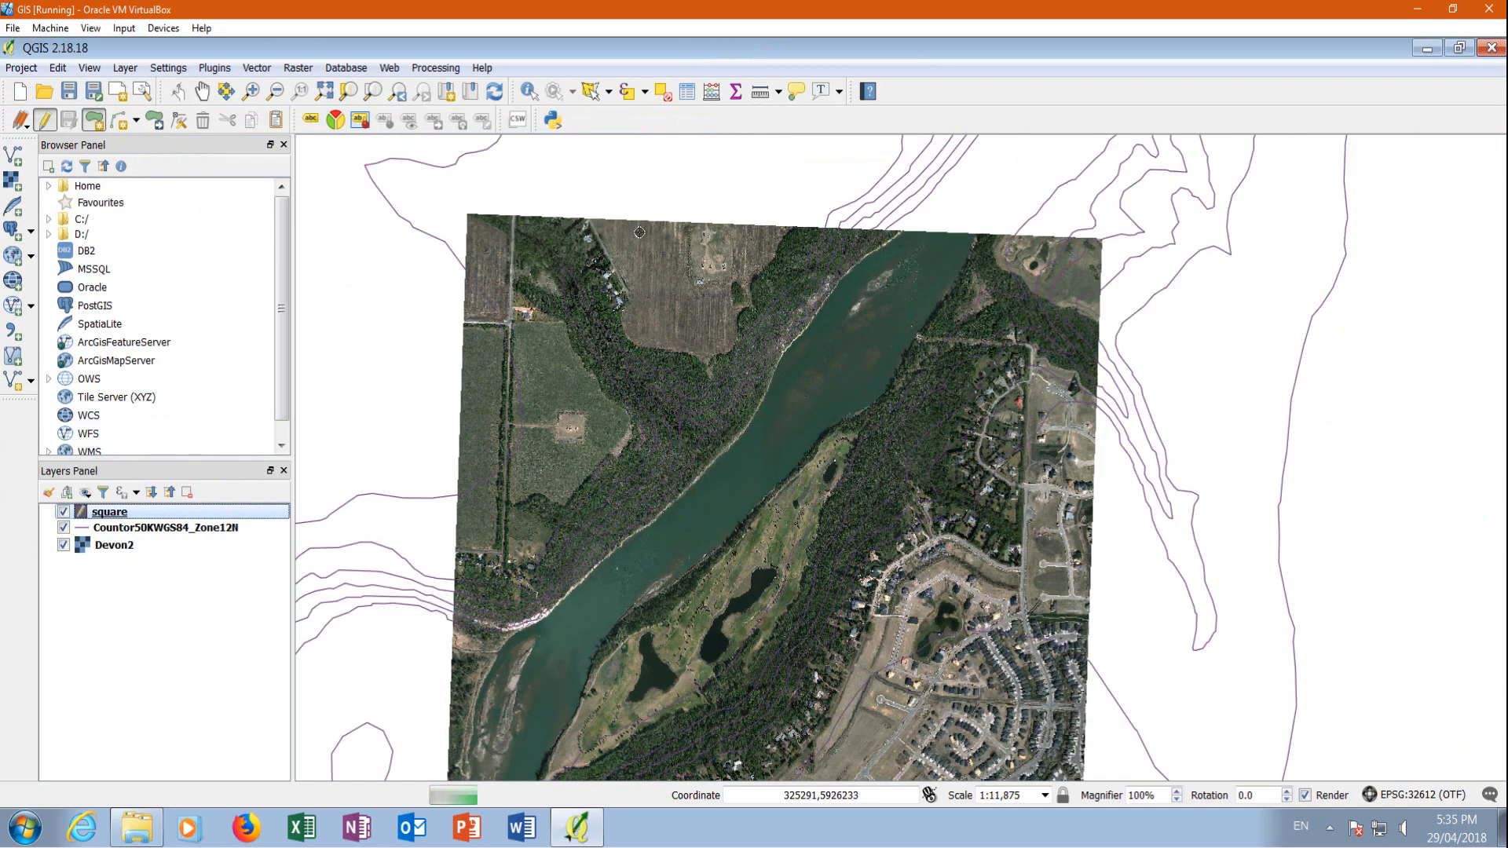
scroll(521, 233, "down", 1)
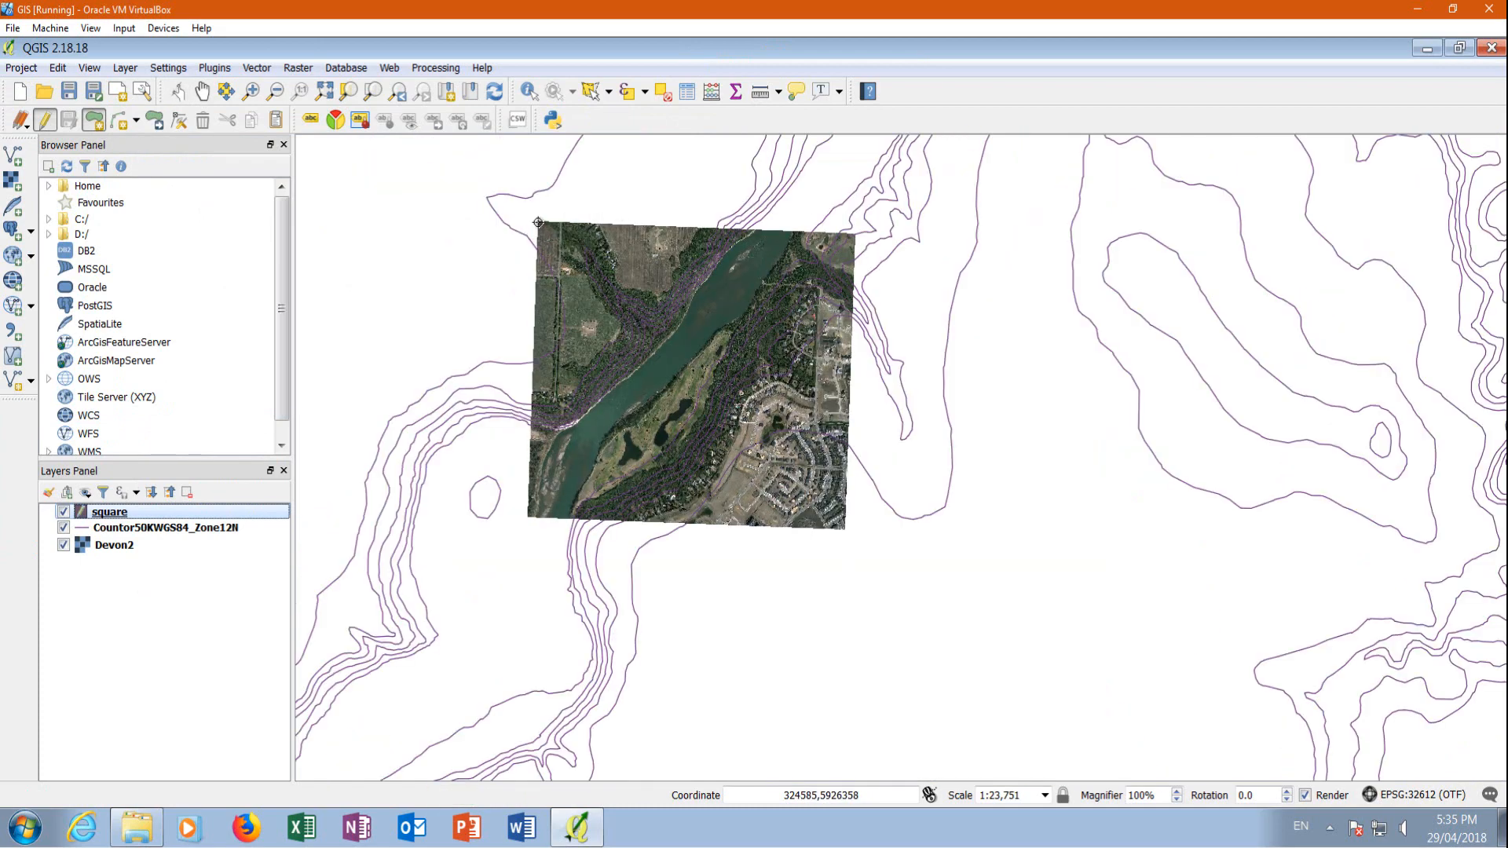
left_click(538, 222)
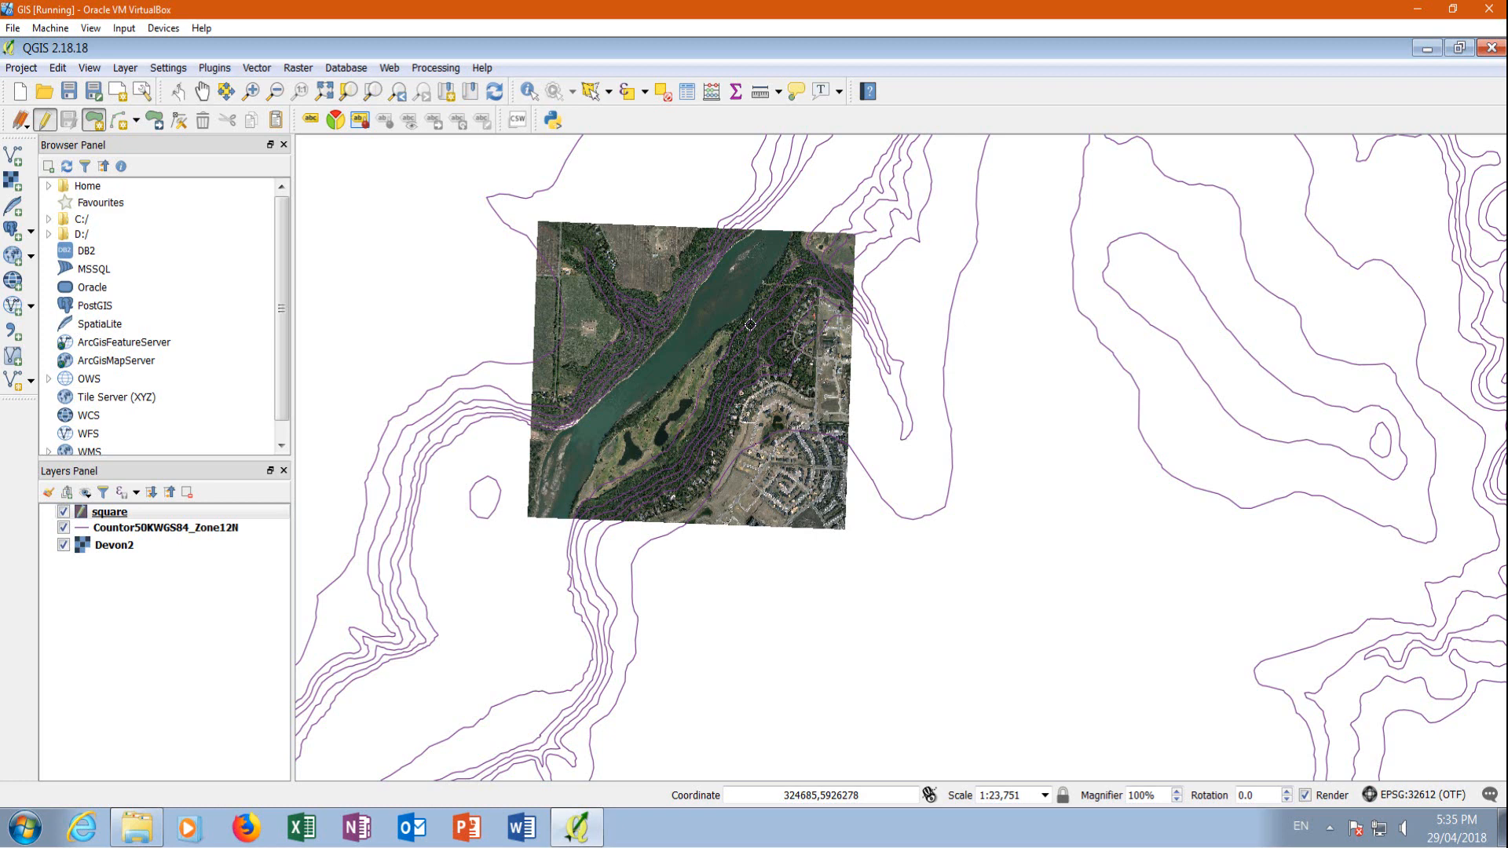
left_click(854, 233)
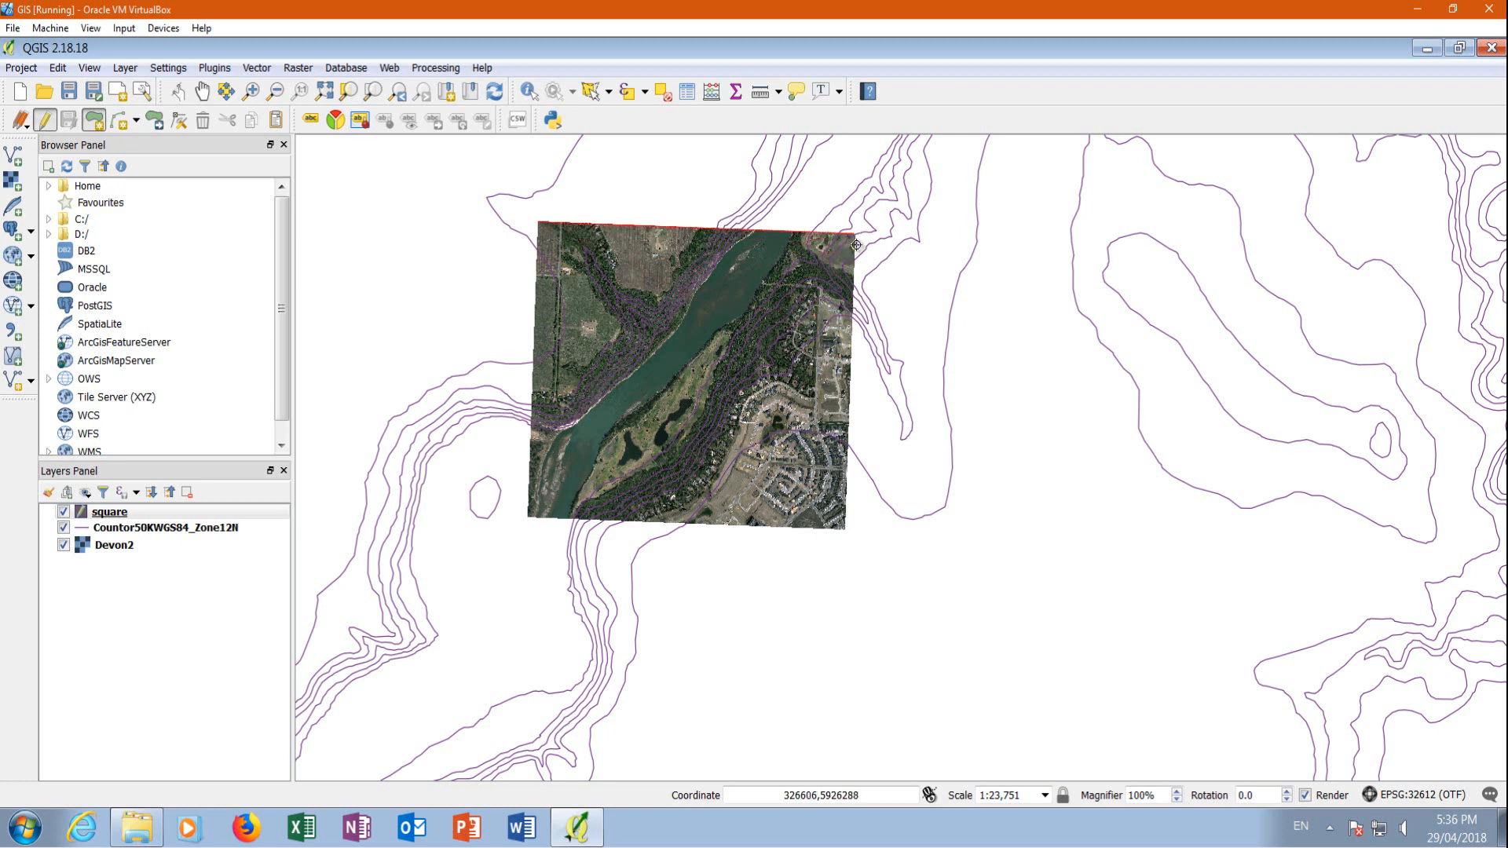
left_click(845, 531)
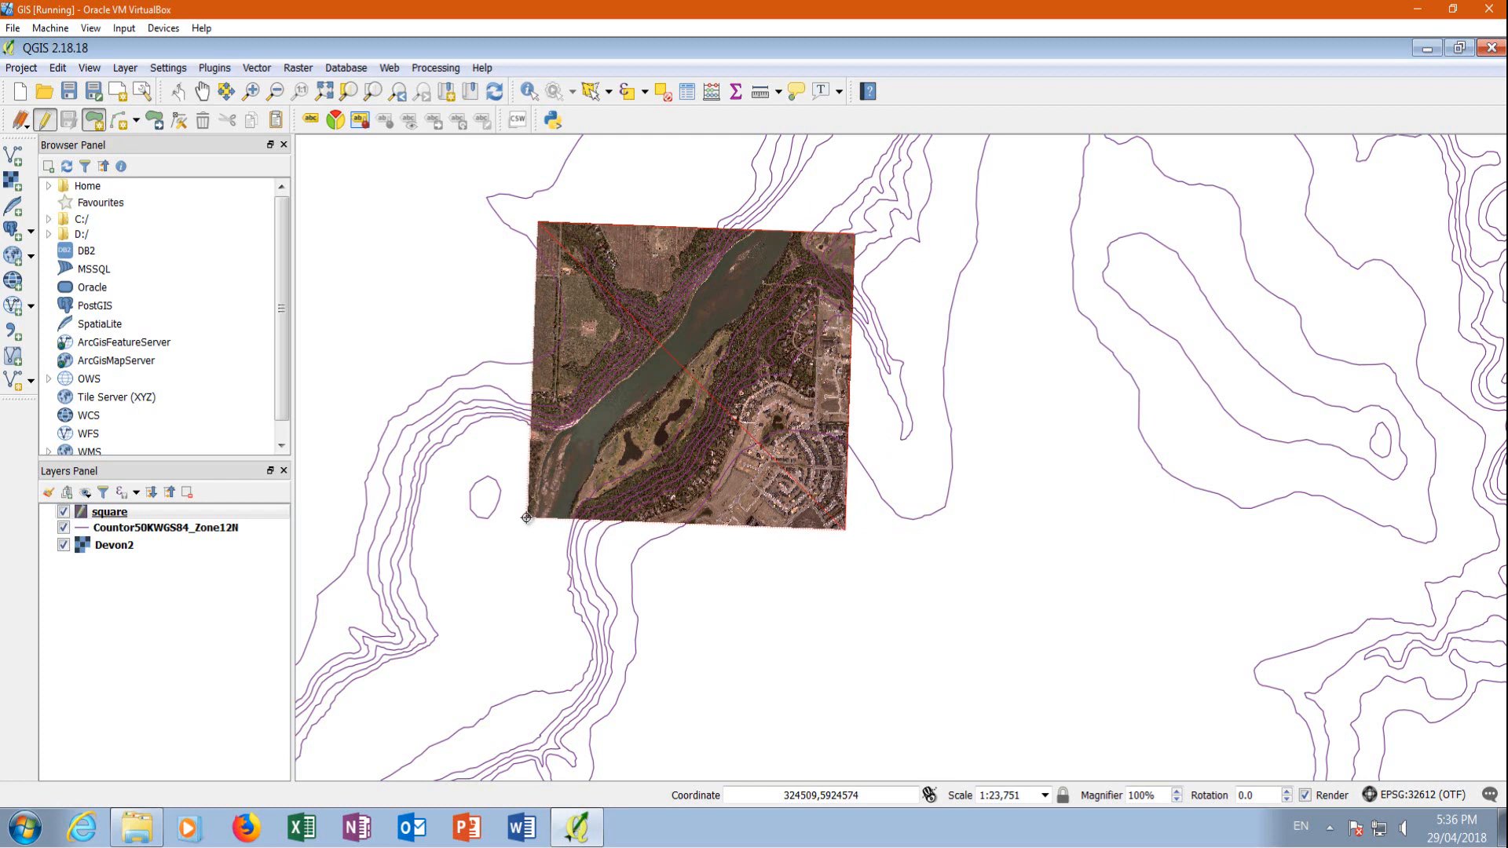
left_click(528, 517)
right_click(527, 517)
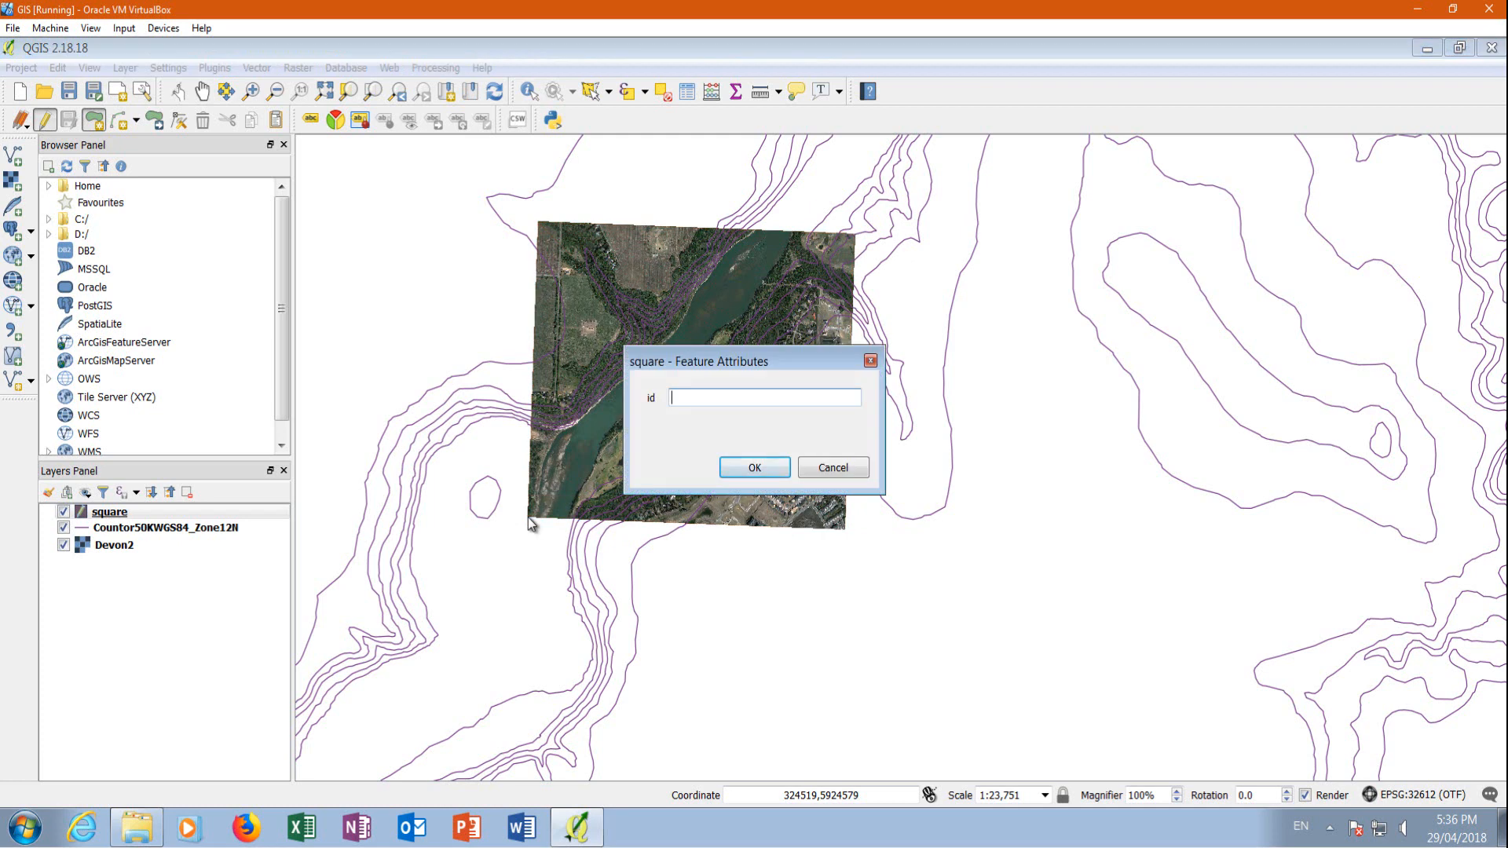
type("1")
left_click(755, 468)
Stop editing the square layer and save its changes
scroll(774, 462, "down", 1)
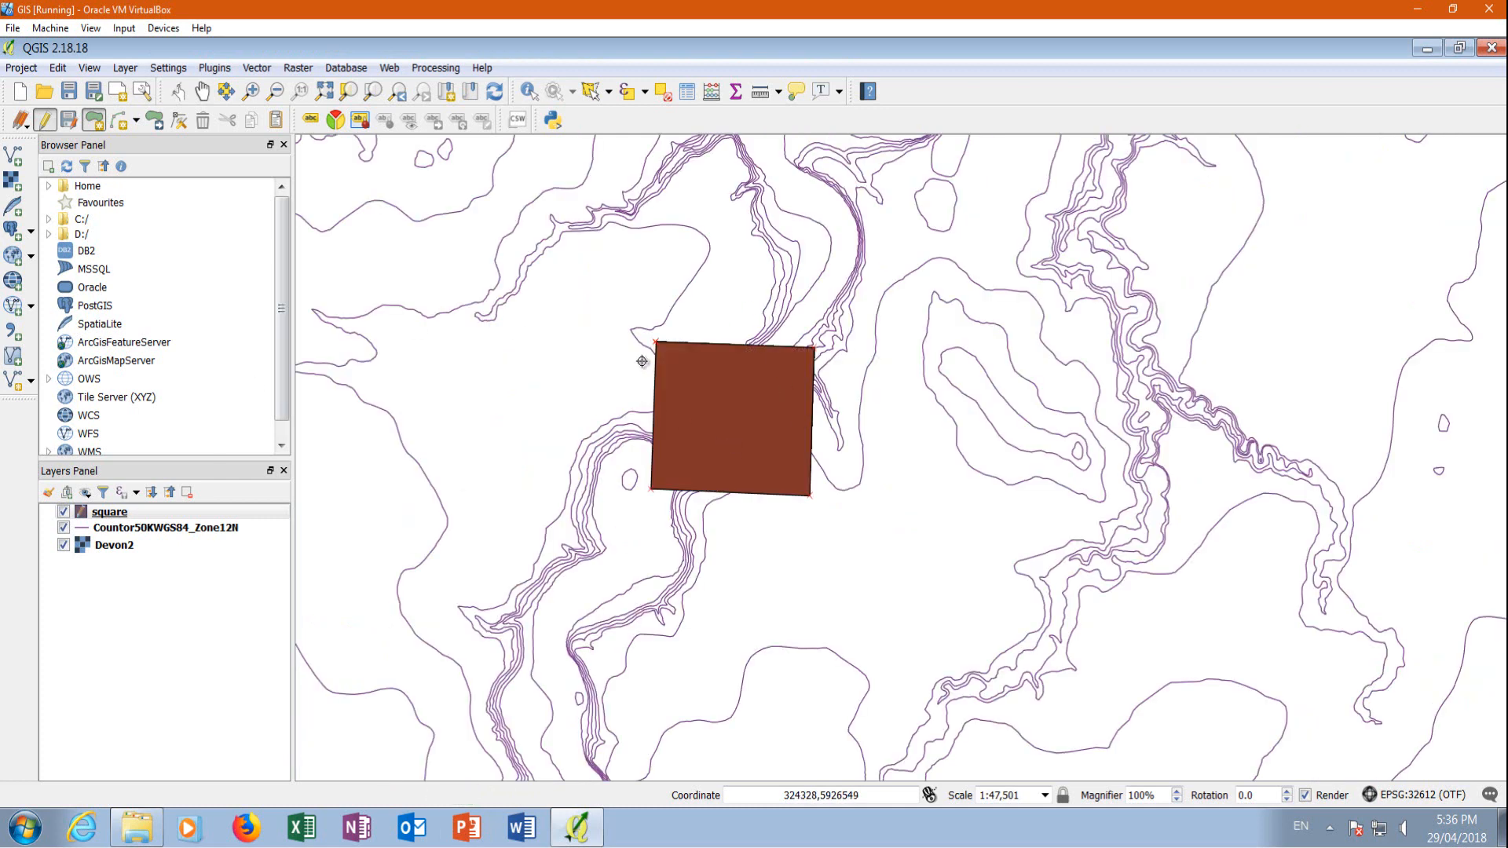
left_click(43, 125)
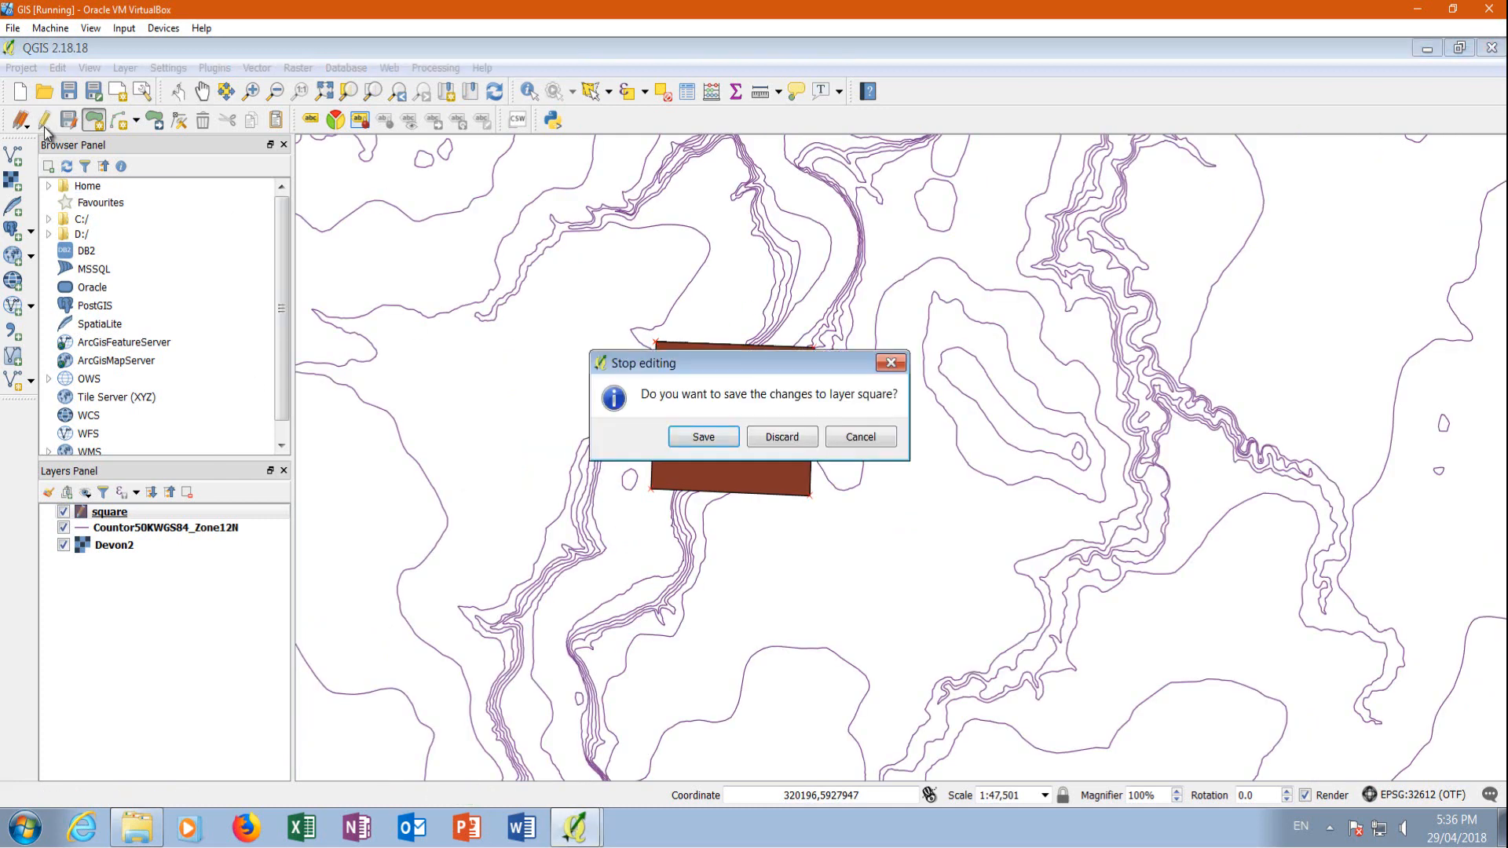
left_click(691, 436)
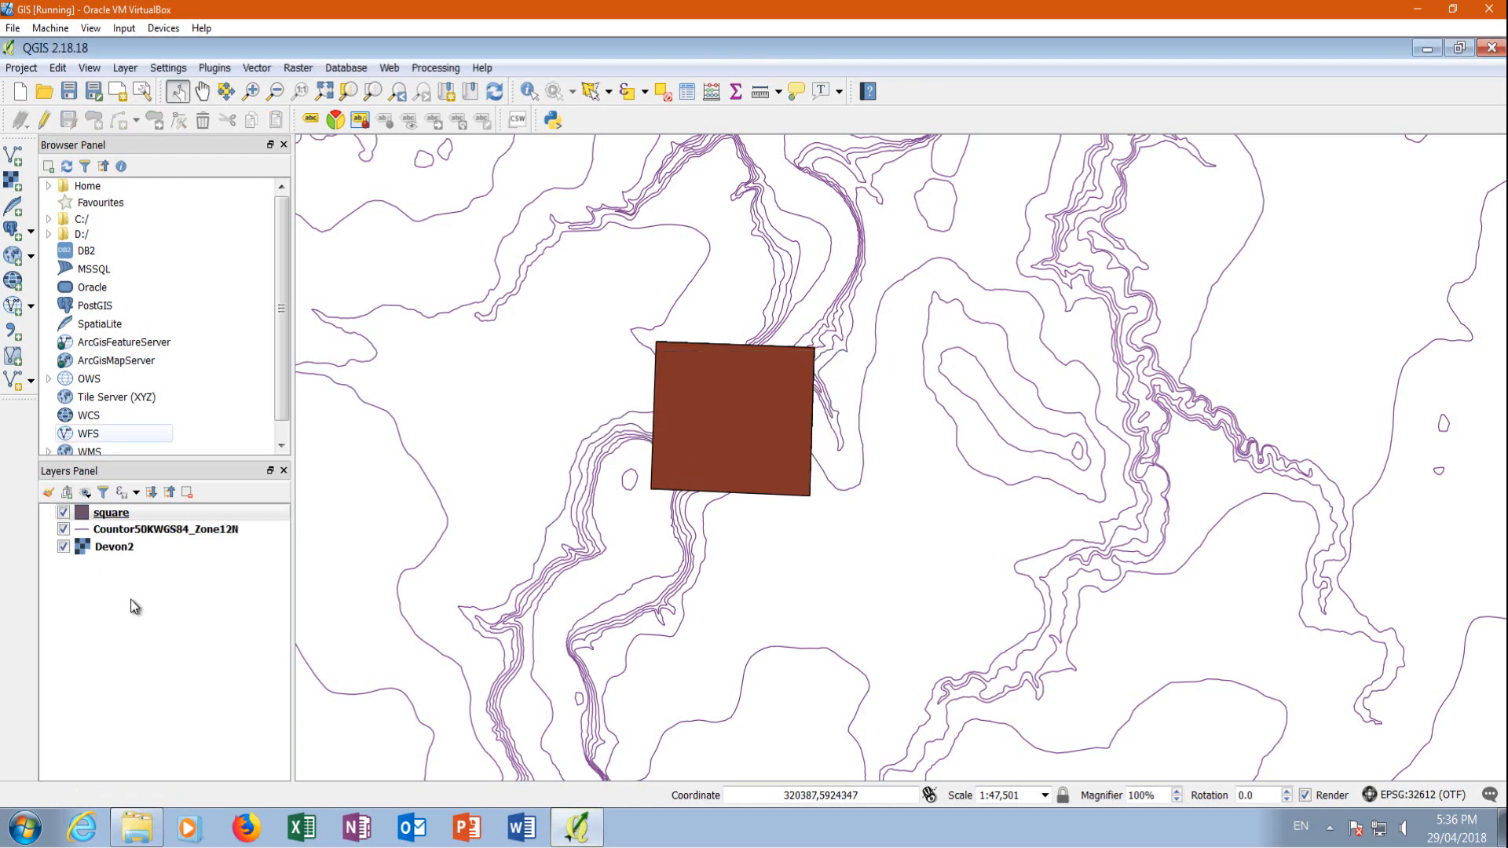
Style the square layer's simple fill with a transparent fill and an outline width of 0.5 mm
right_click(114, 516)
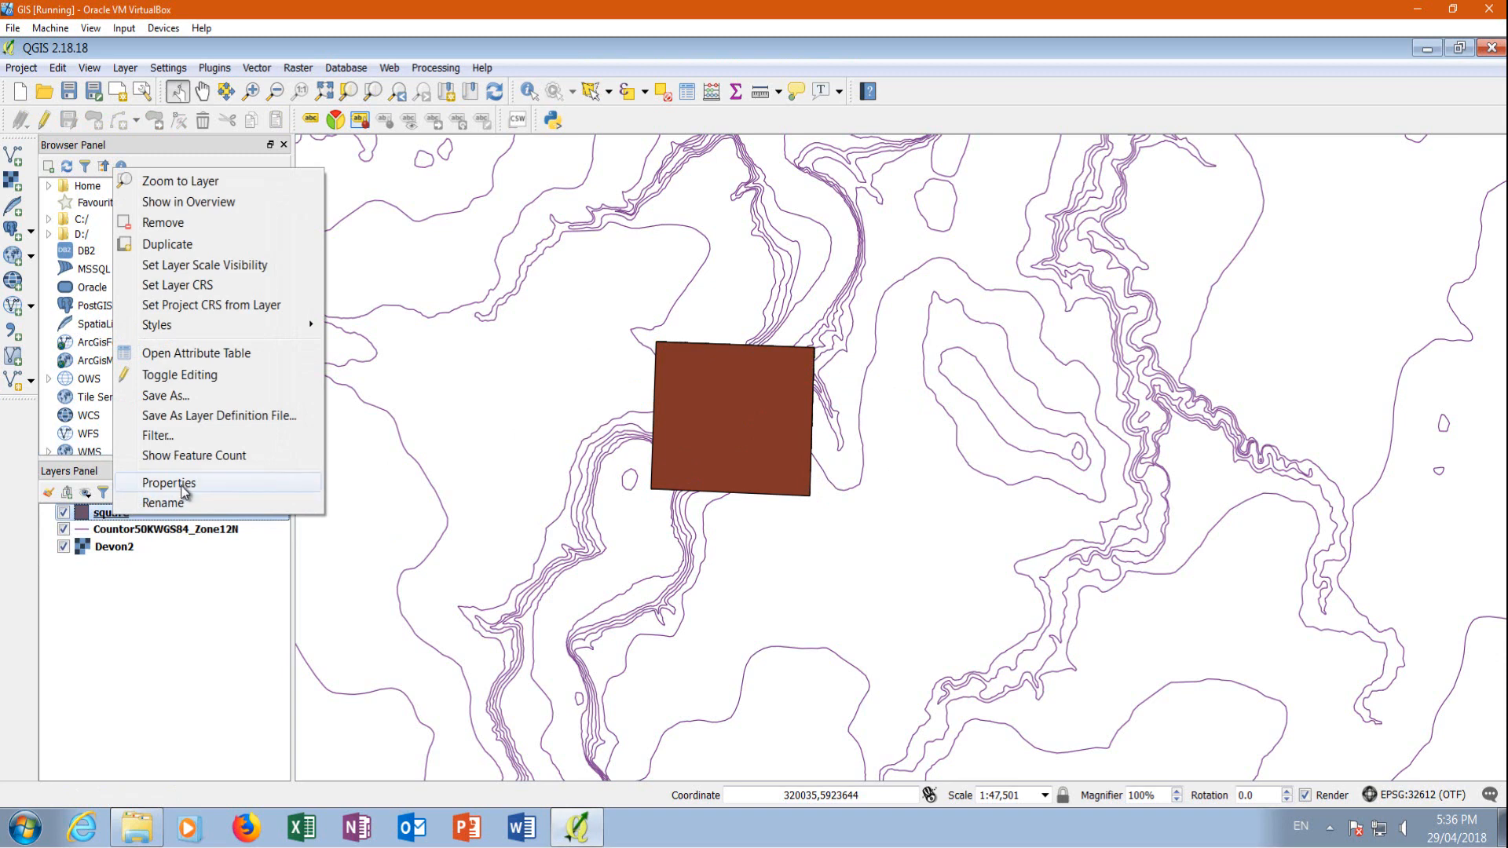
left_click(169, 483)
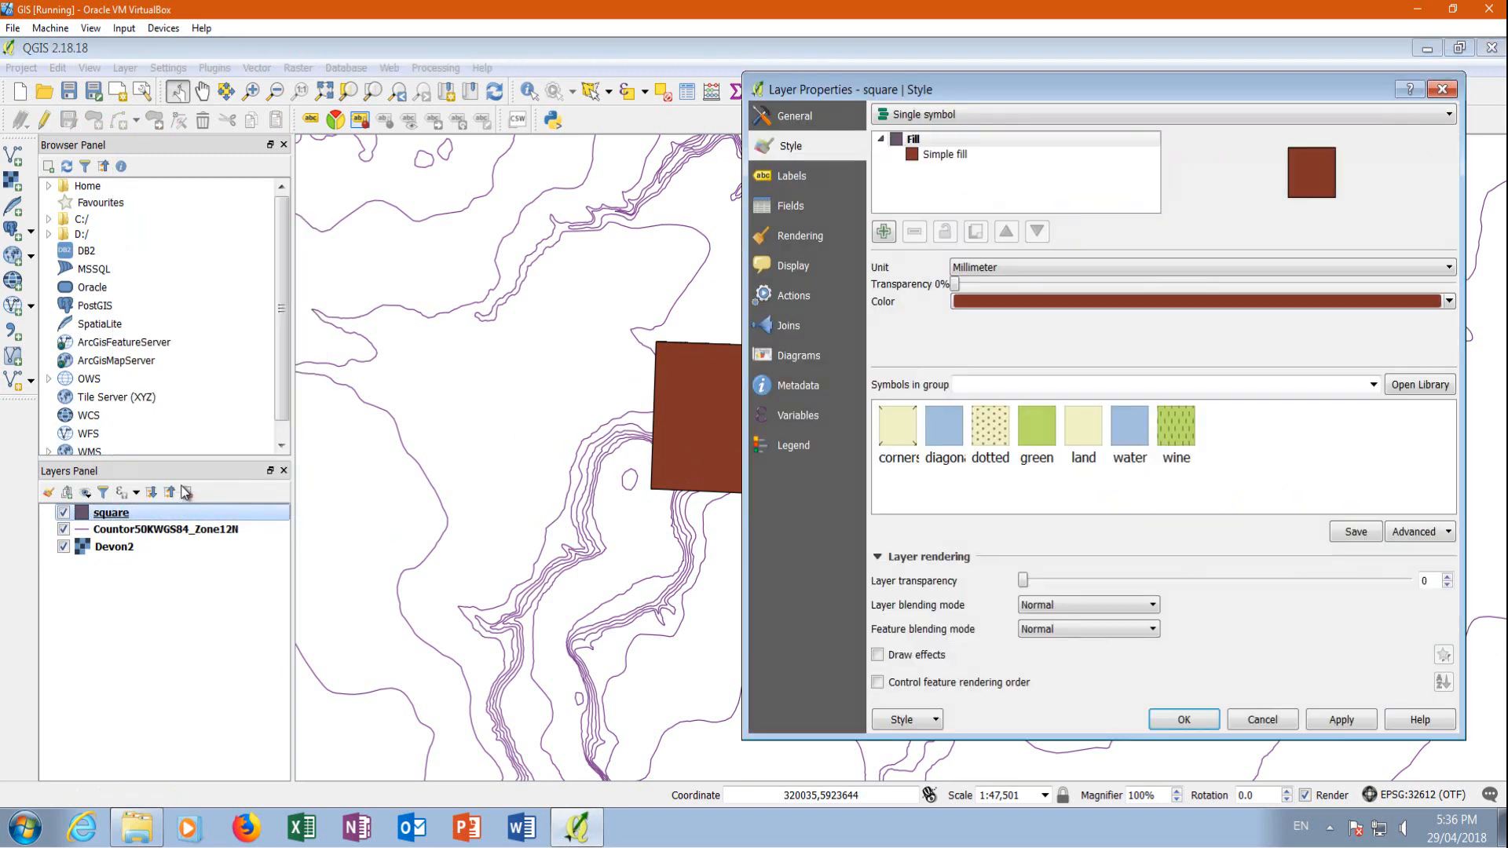
left_click(945, 156)
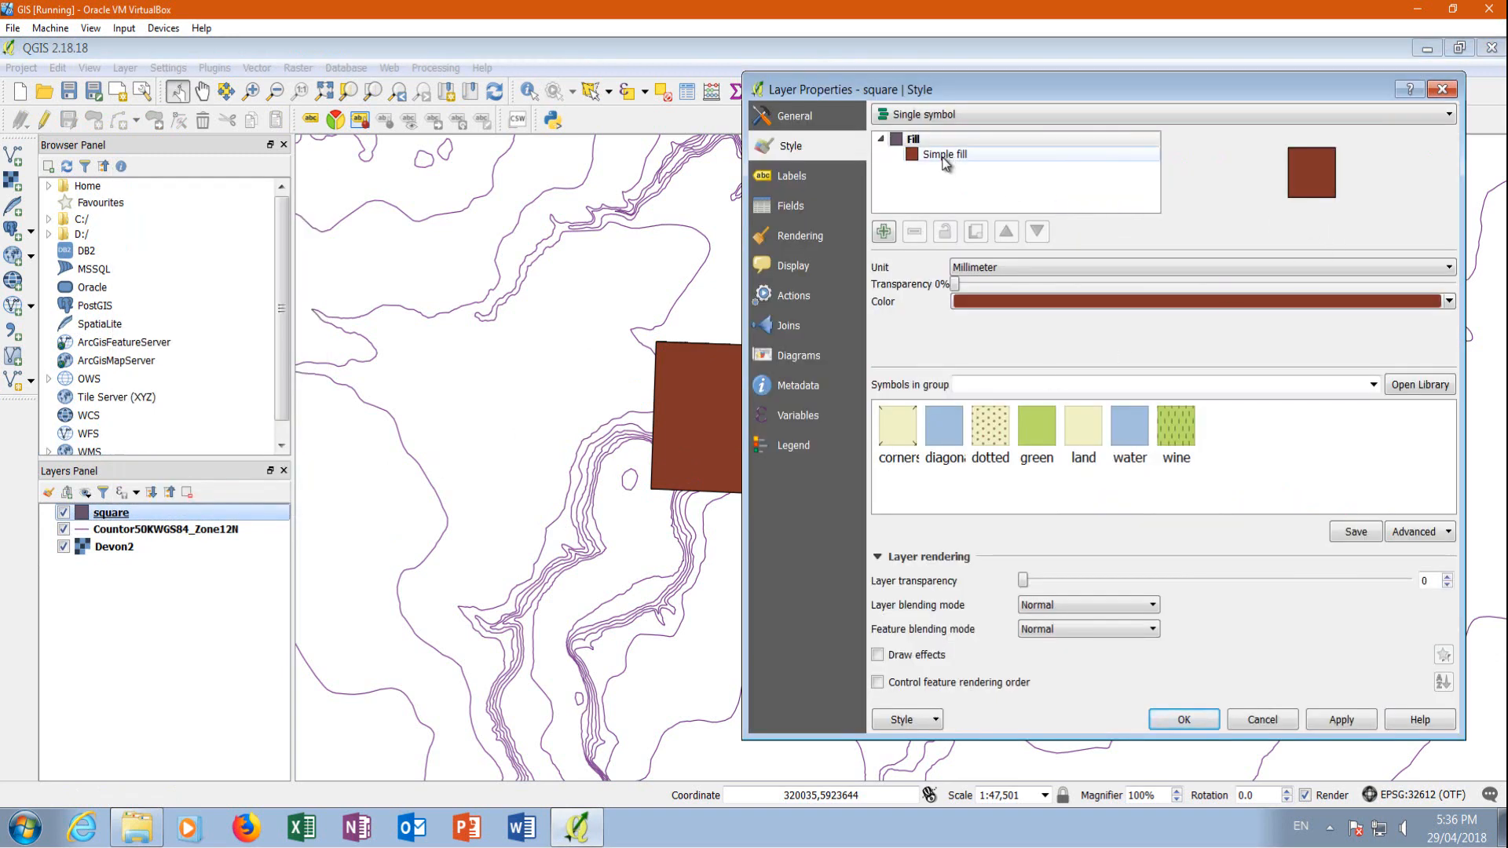
left_click(1411, 299)
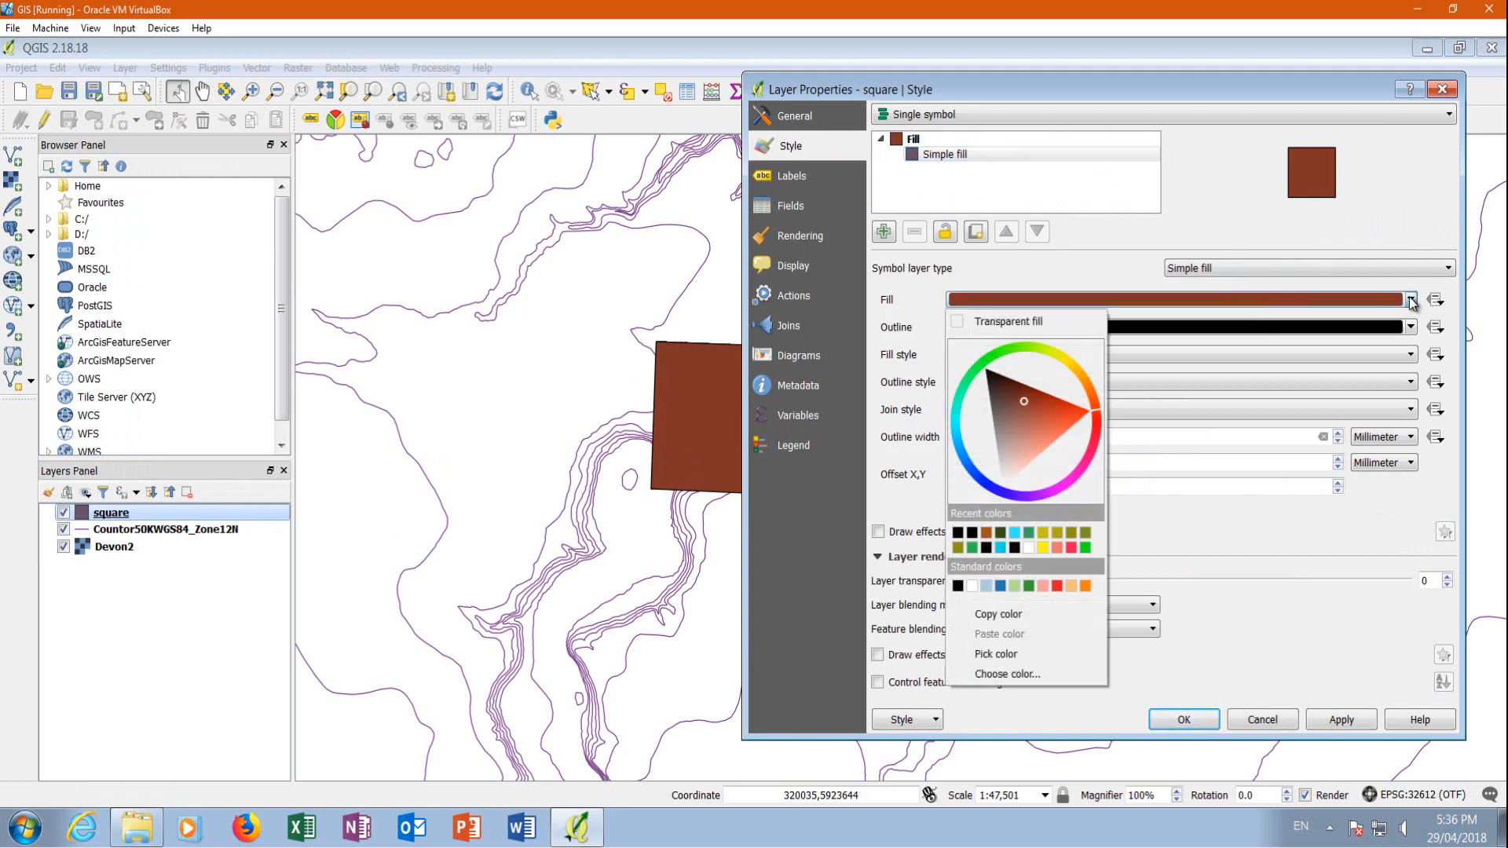
left_click(964, 326)
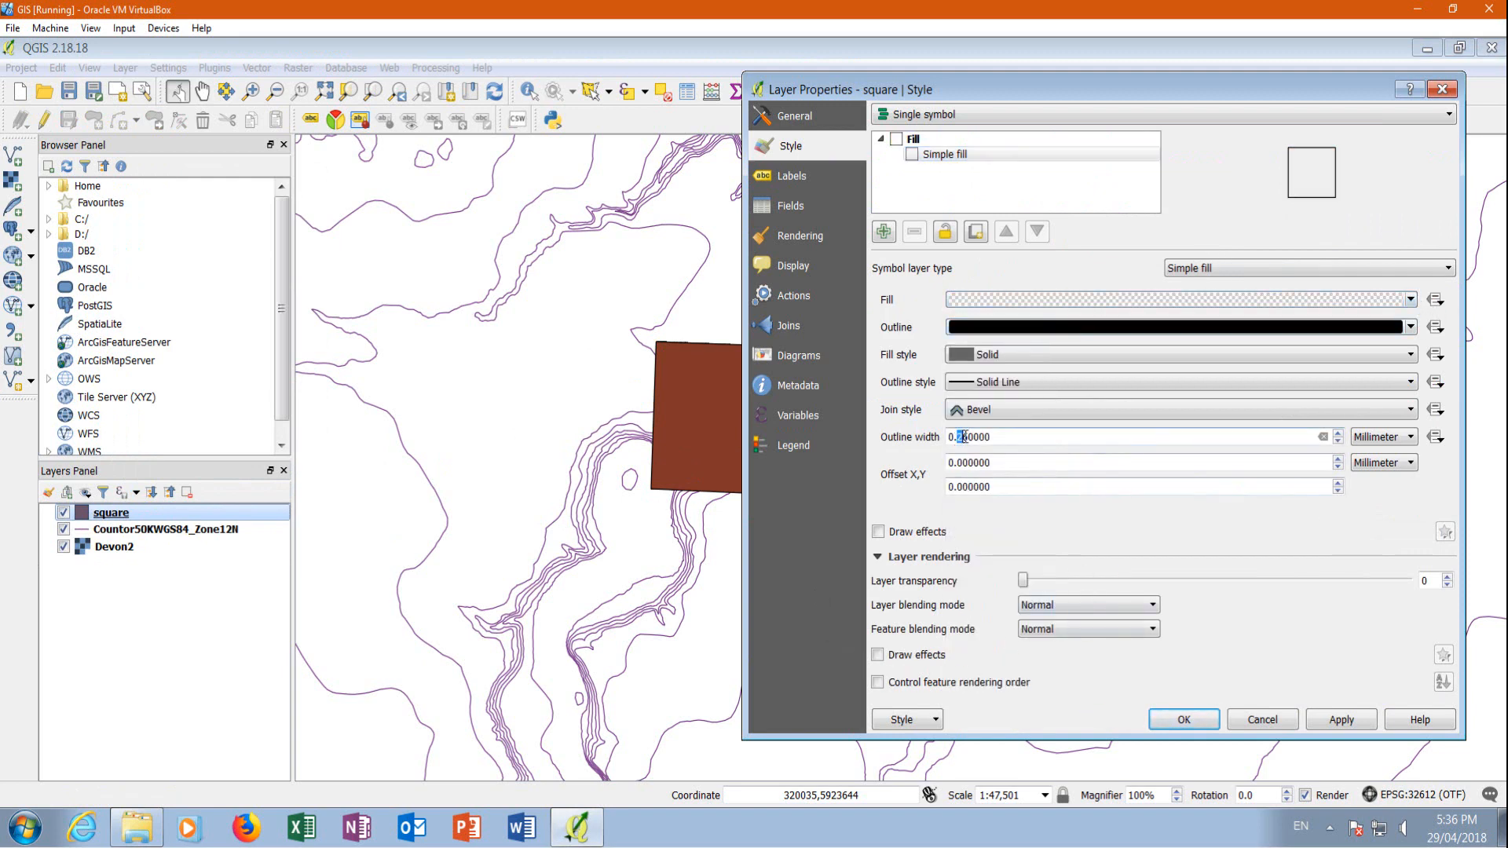
left_click_drag(981, 437, 1001, 435)
type("5")
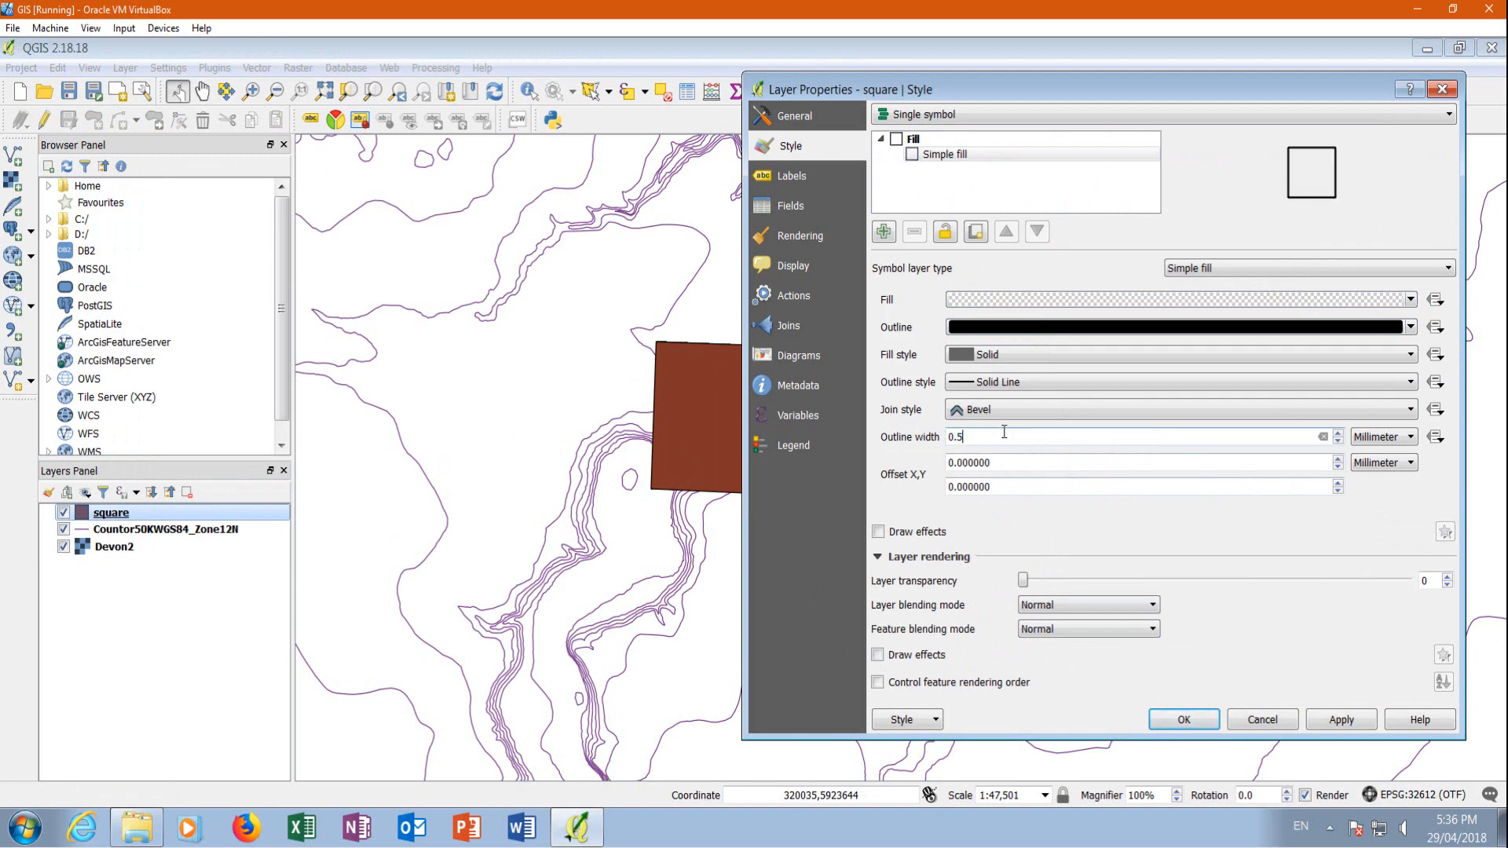
left_click(1343, 718)
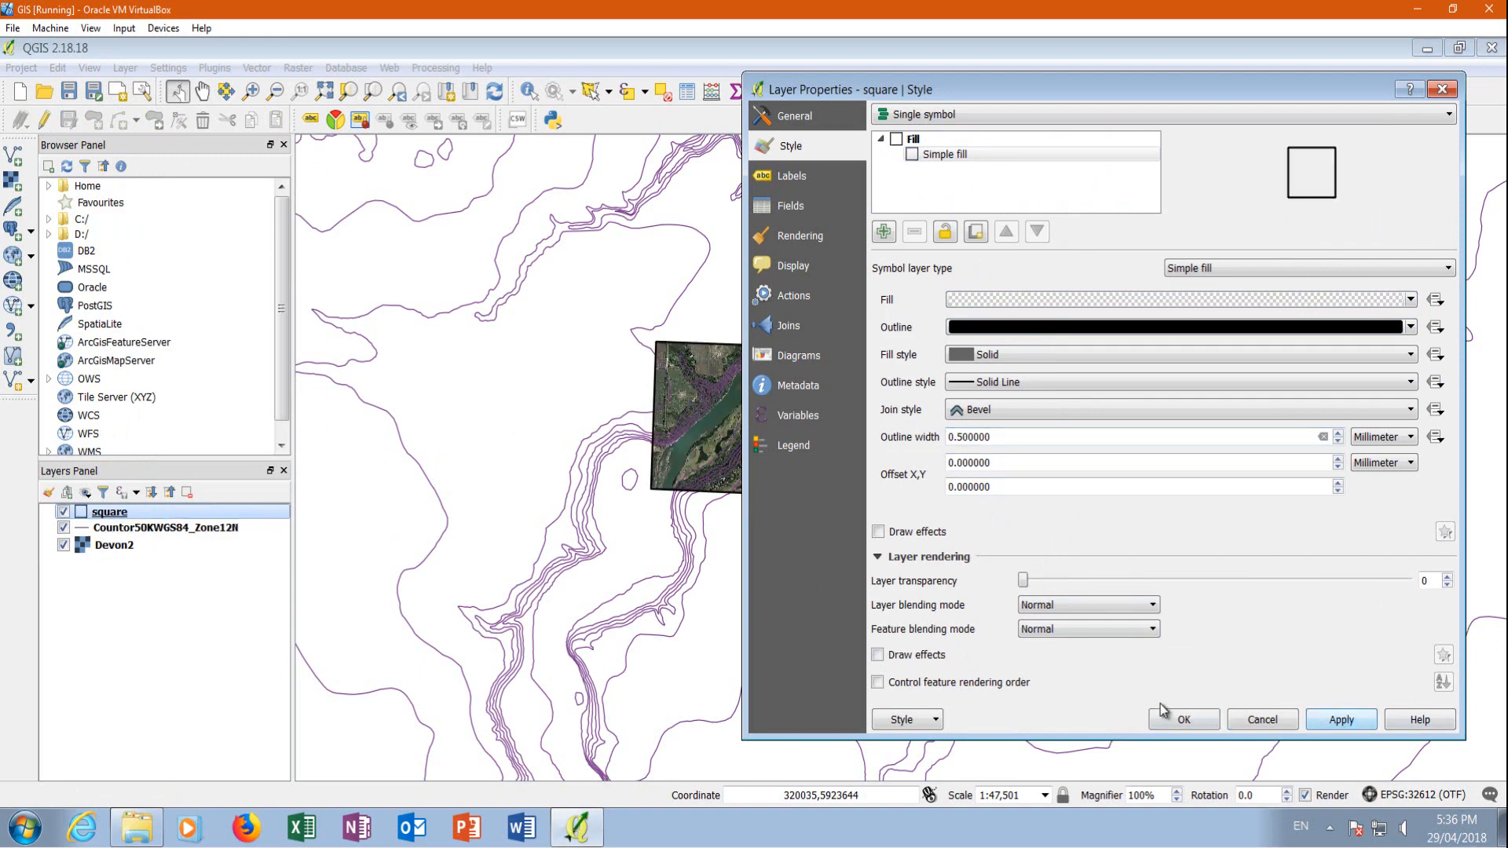
left_click(1178, 720)
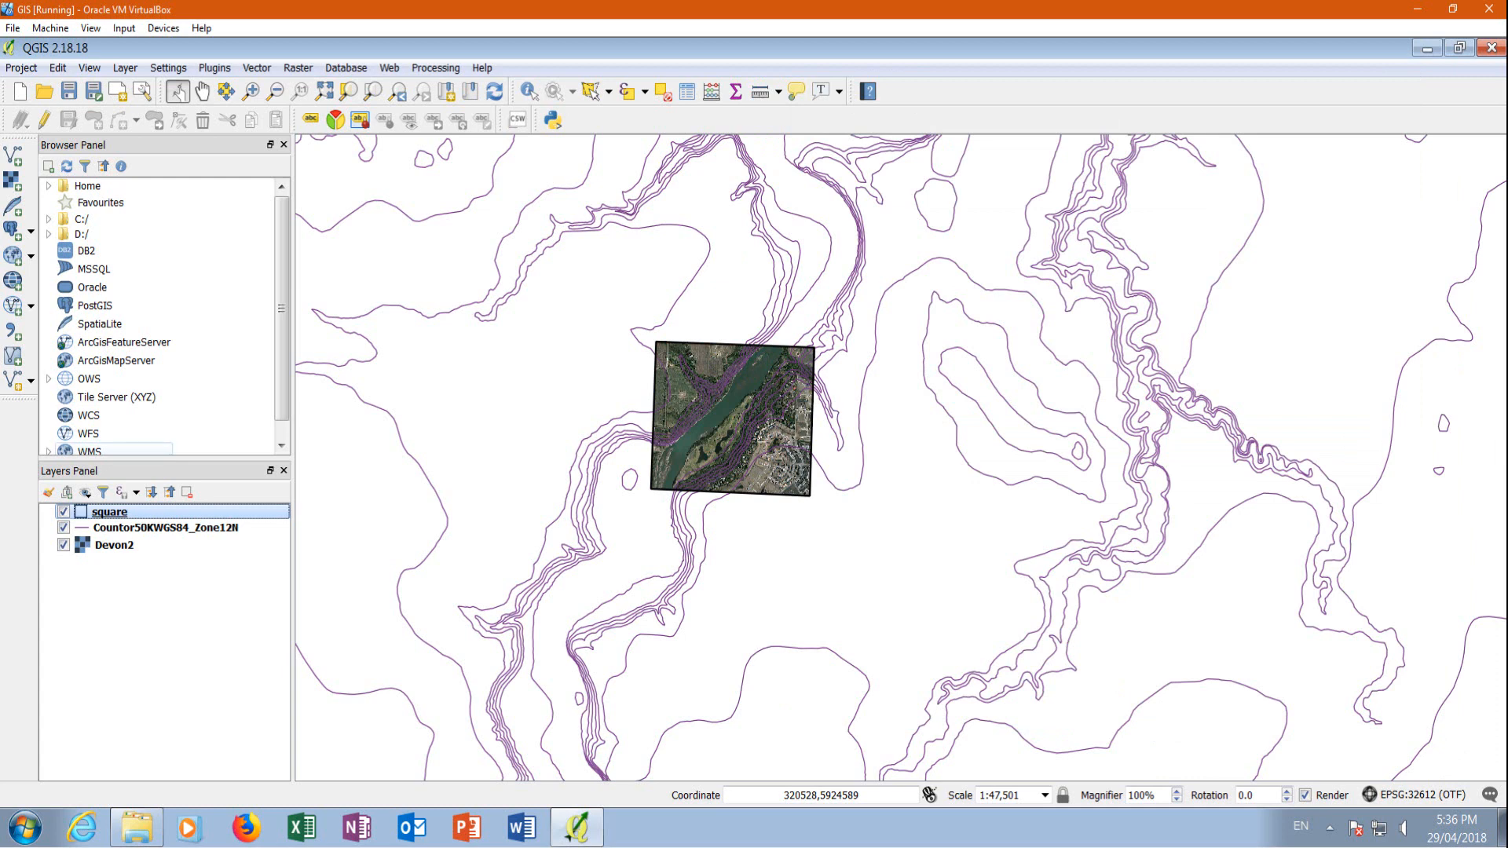
Hide the Devon2 image and set up a Clip of Countor50KWGS84_Zone12N with square as the clip layer
left_click(63, 545)
scroll(746, 322, "up", 1)
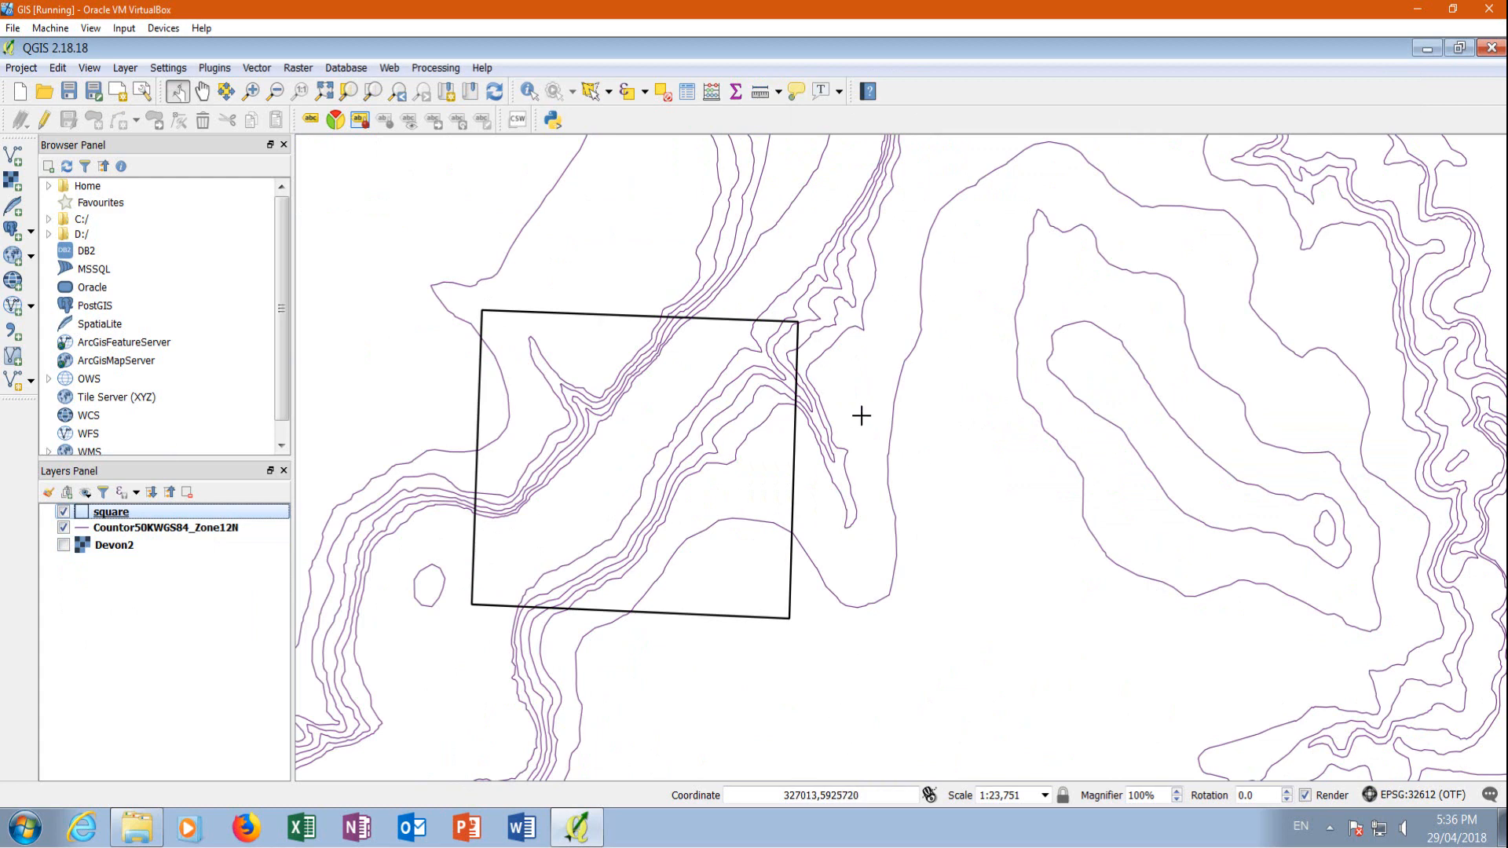
left_click(257, 68)
mouse_move(292, 137)
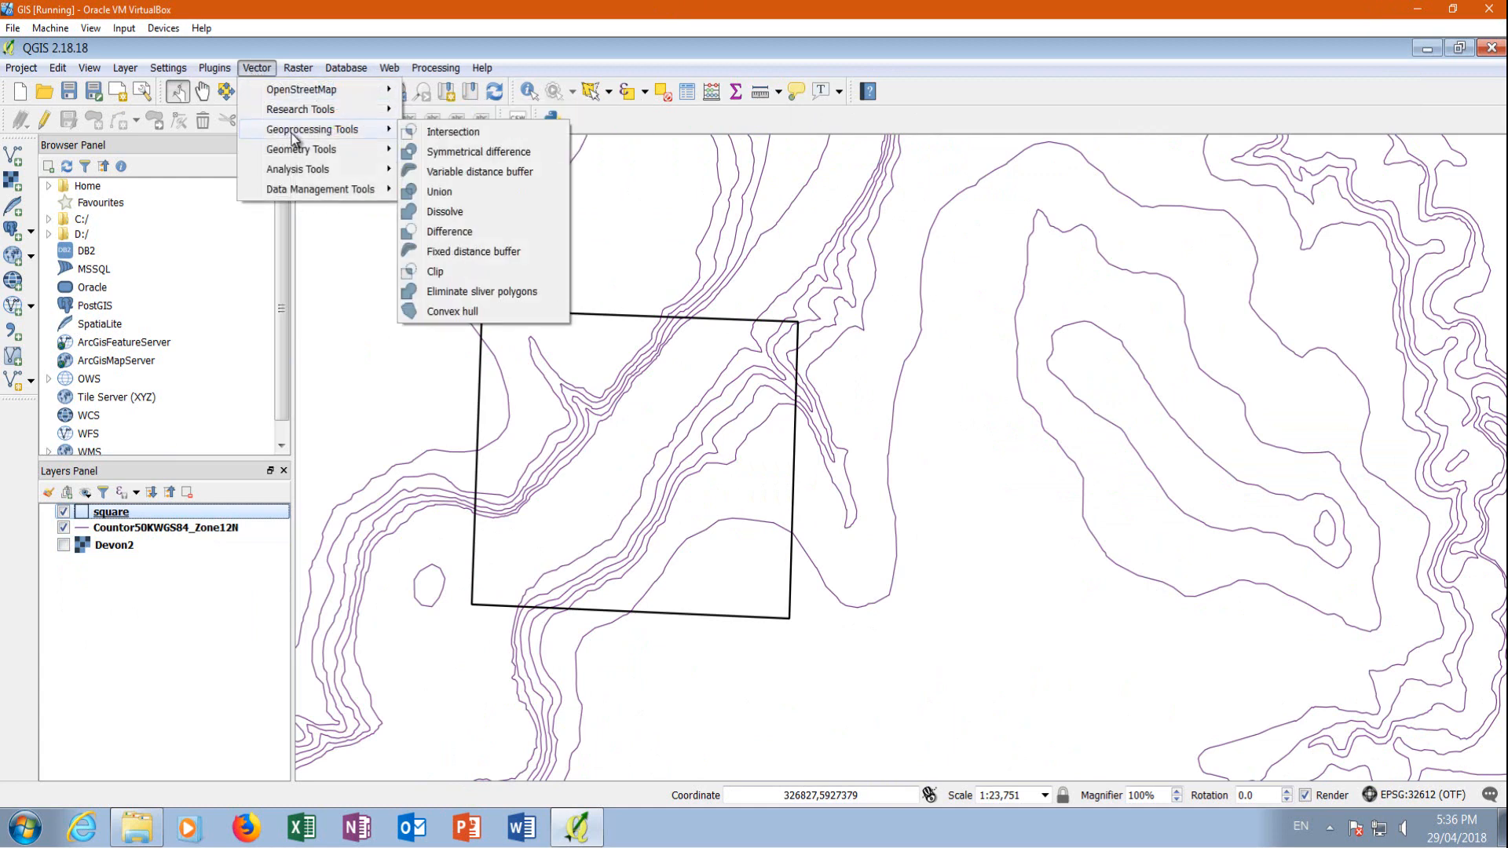
left_click(438, 273)
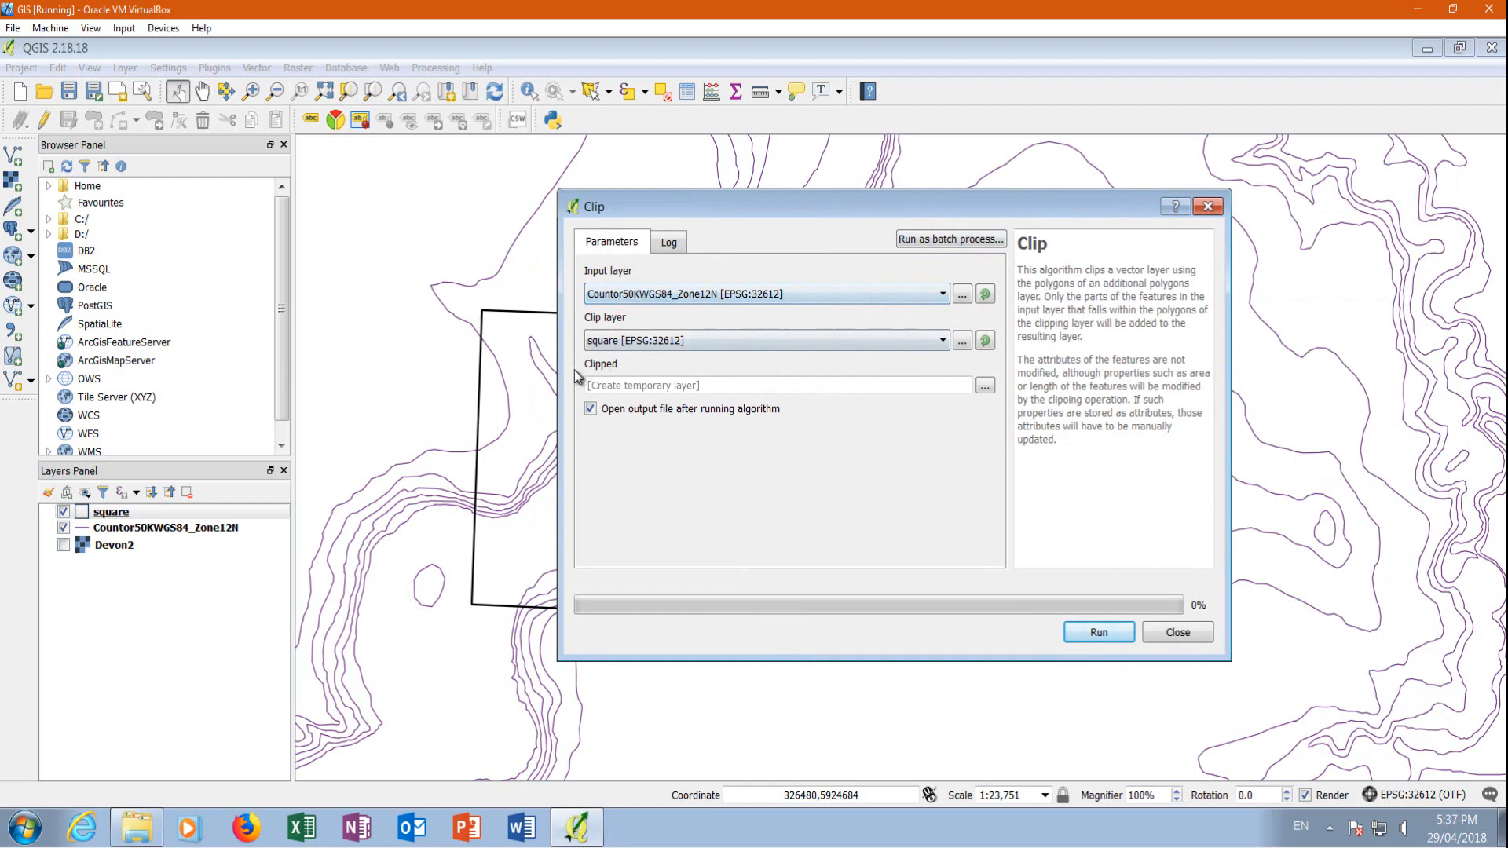
left_click_drag(696, 202, 987, 170)
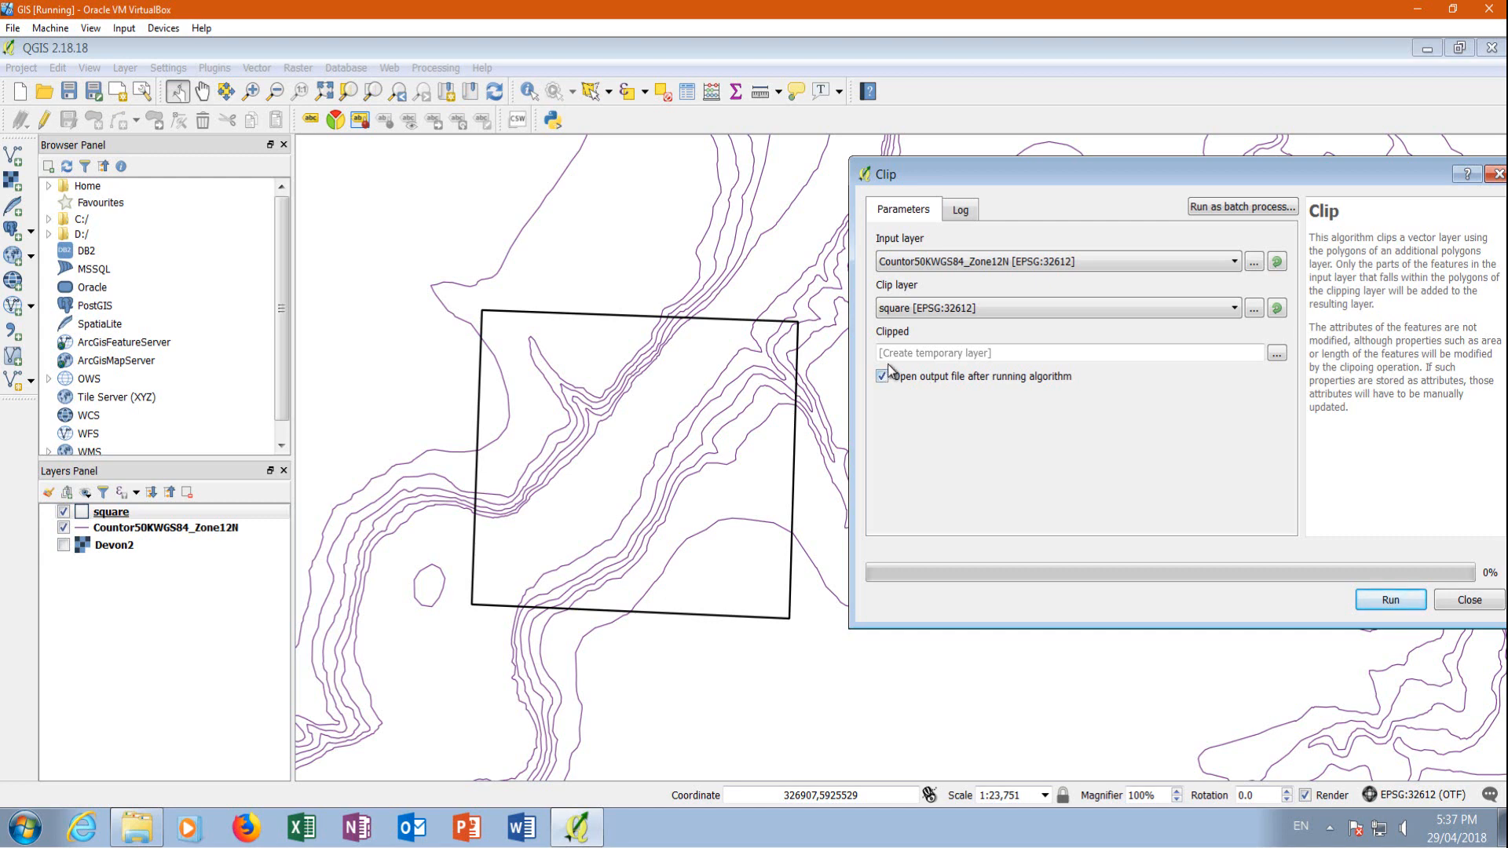
Choose to save the clipped output to a file and browse to the Lesson 7 folder on the Desktop
left_click(1276, 355)
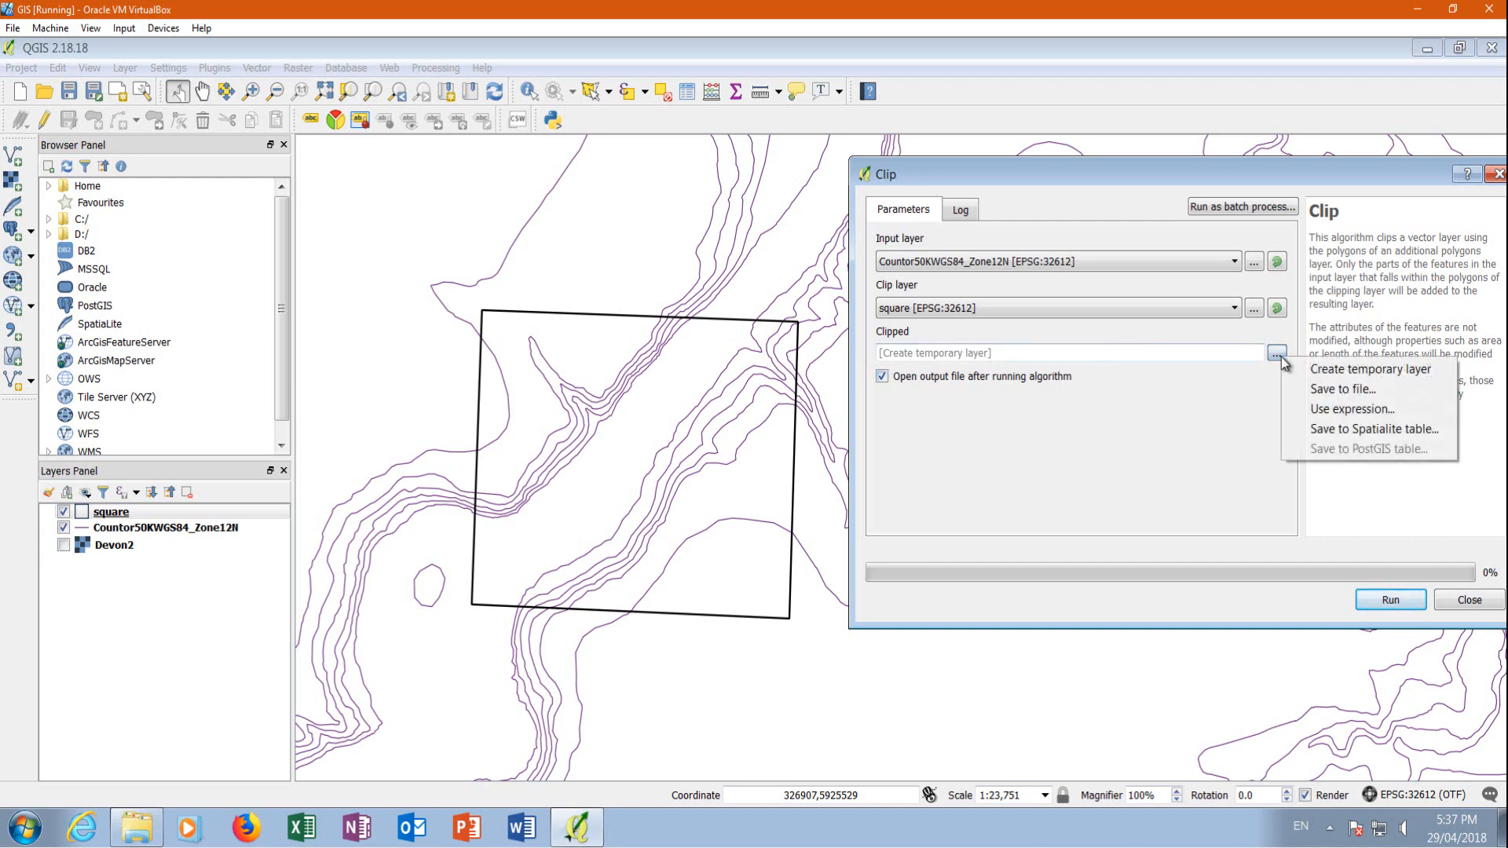
left_click(1332, 391)
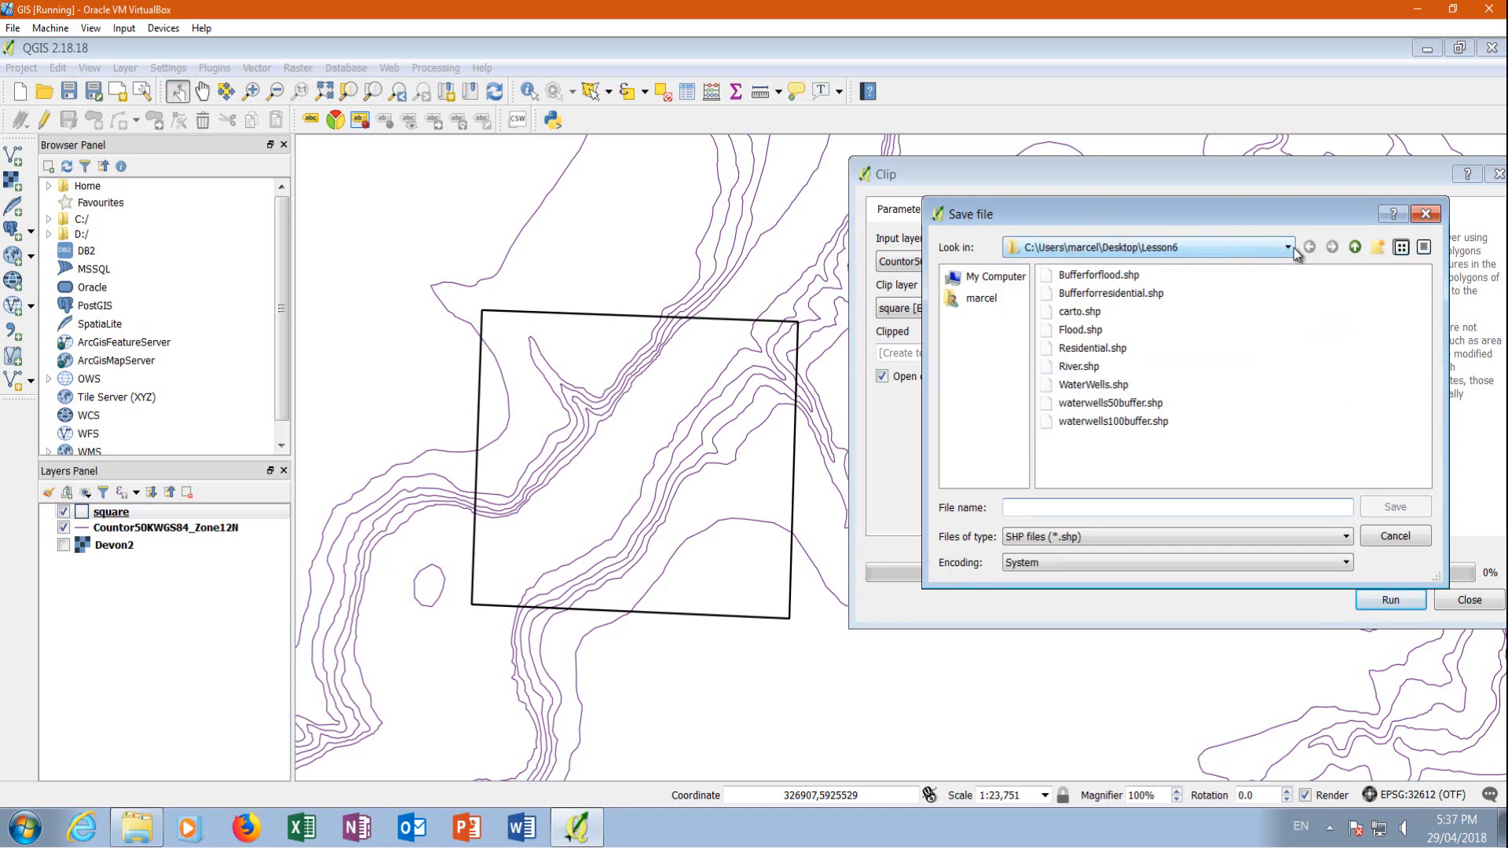
left_click(1011, 299)
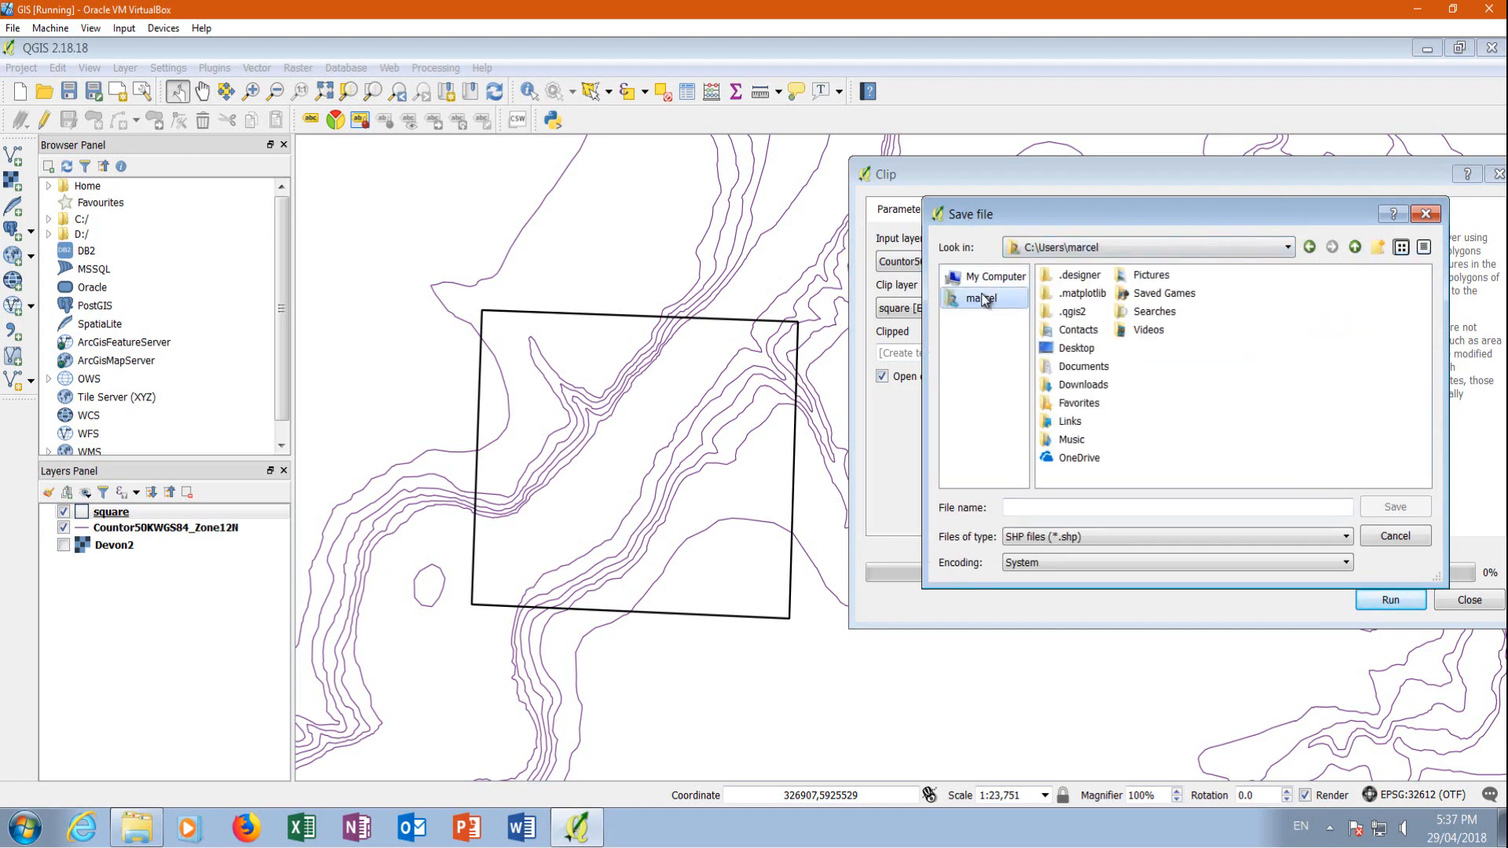
double_click(1076, 351)
double_click(1096, 393)
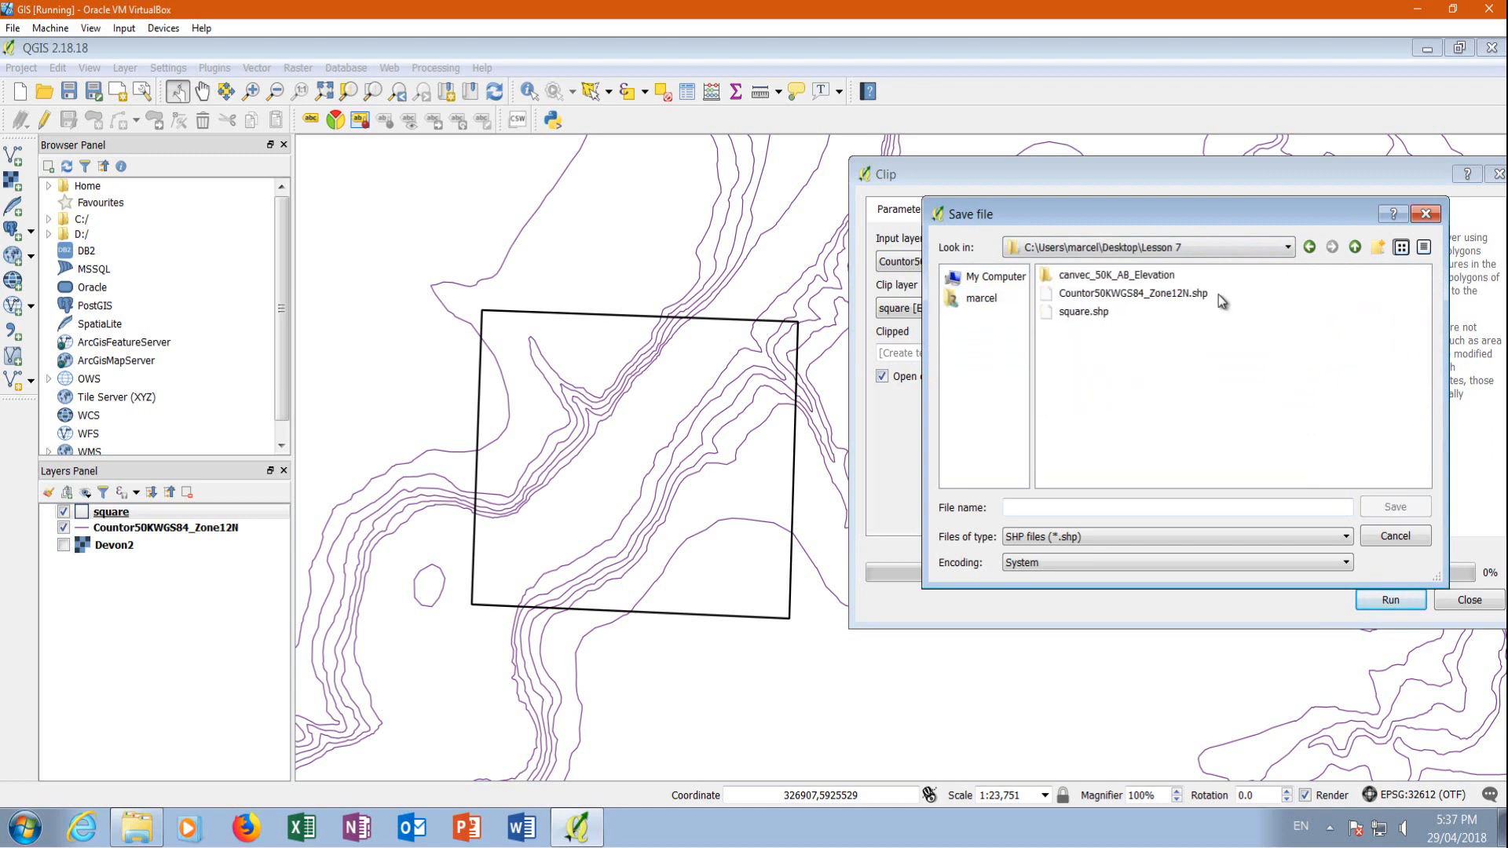
left_click_drag(1118, 211, 1058, 309)
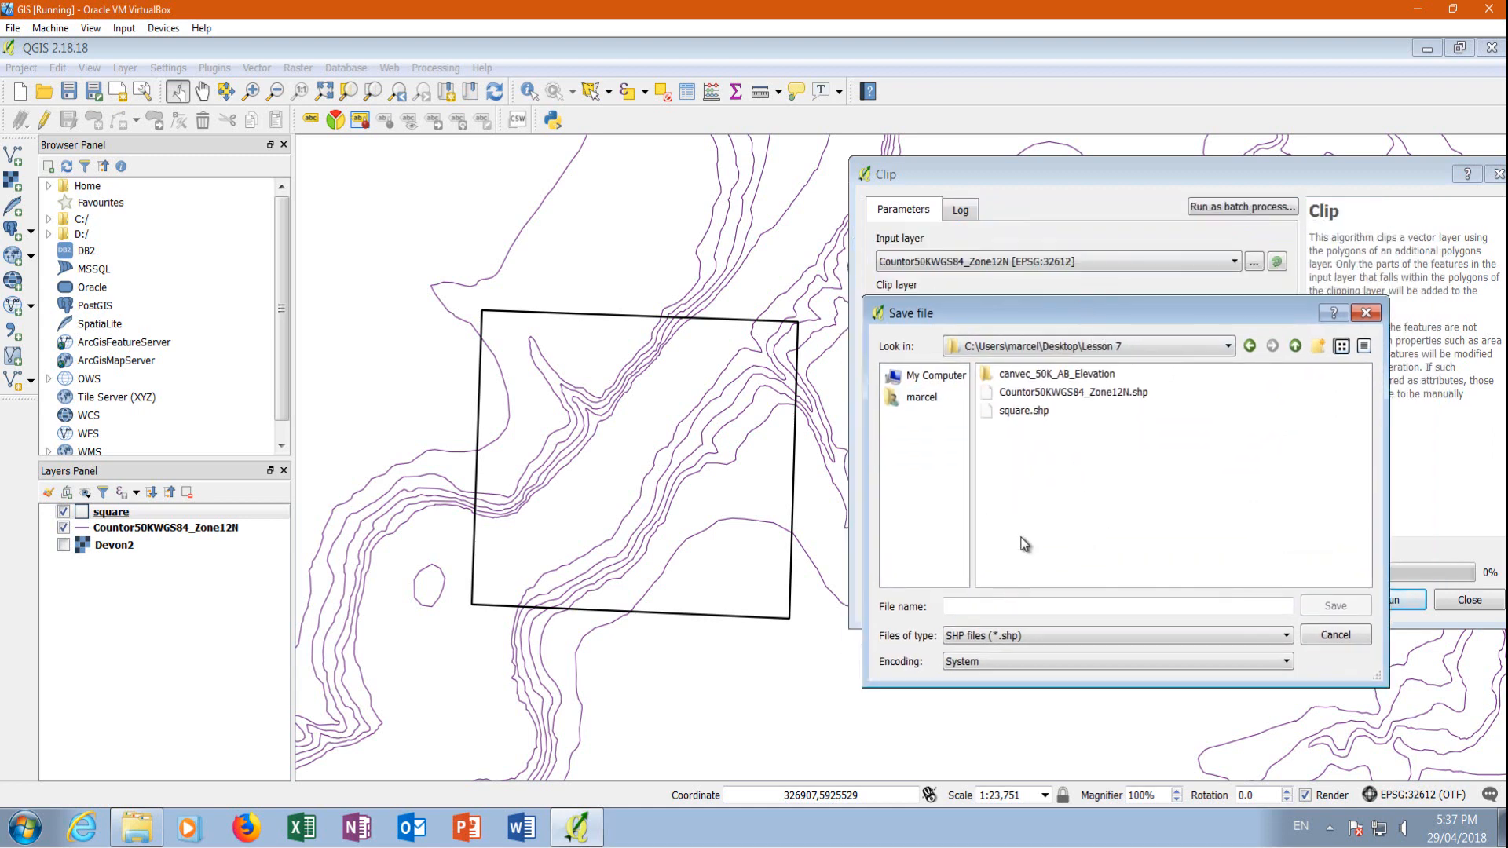
Name the clipped output CountorcutWGS84UTMZ12 and run the Clip
left_click(974, 608)
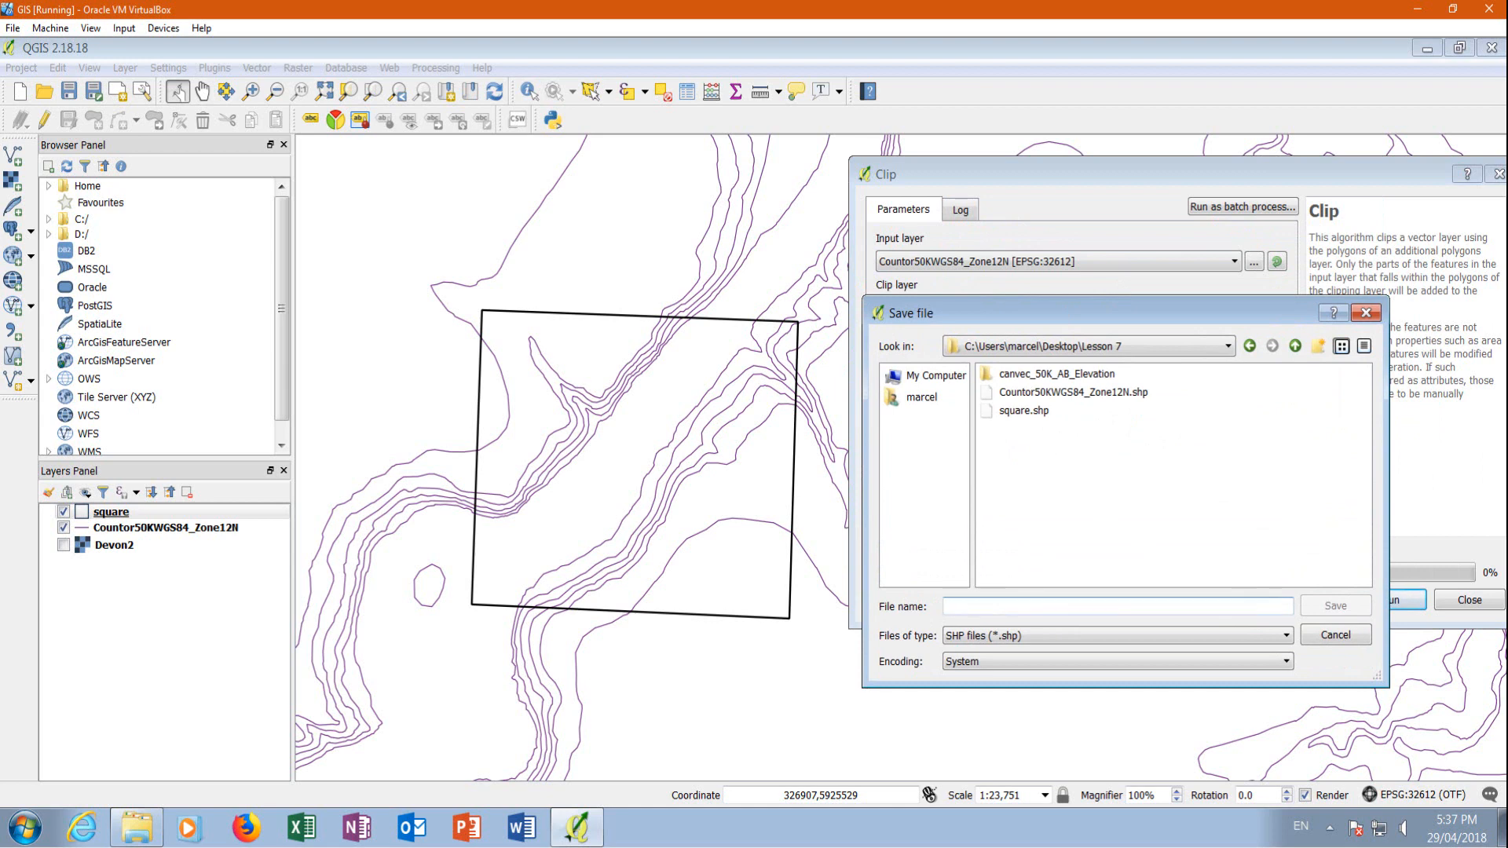
type("Cou")
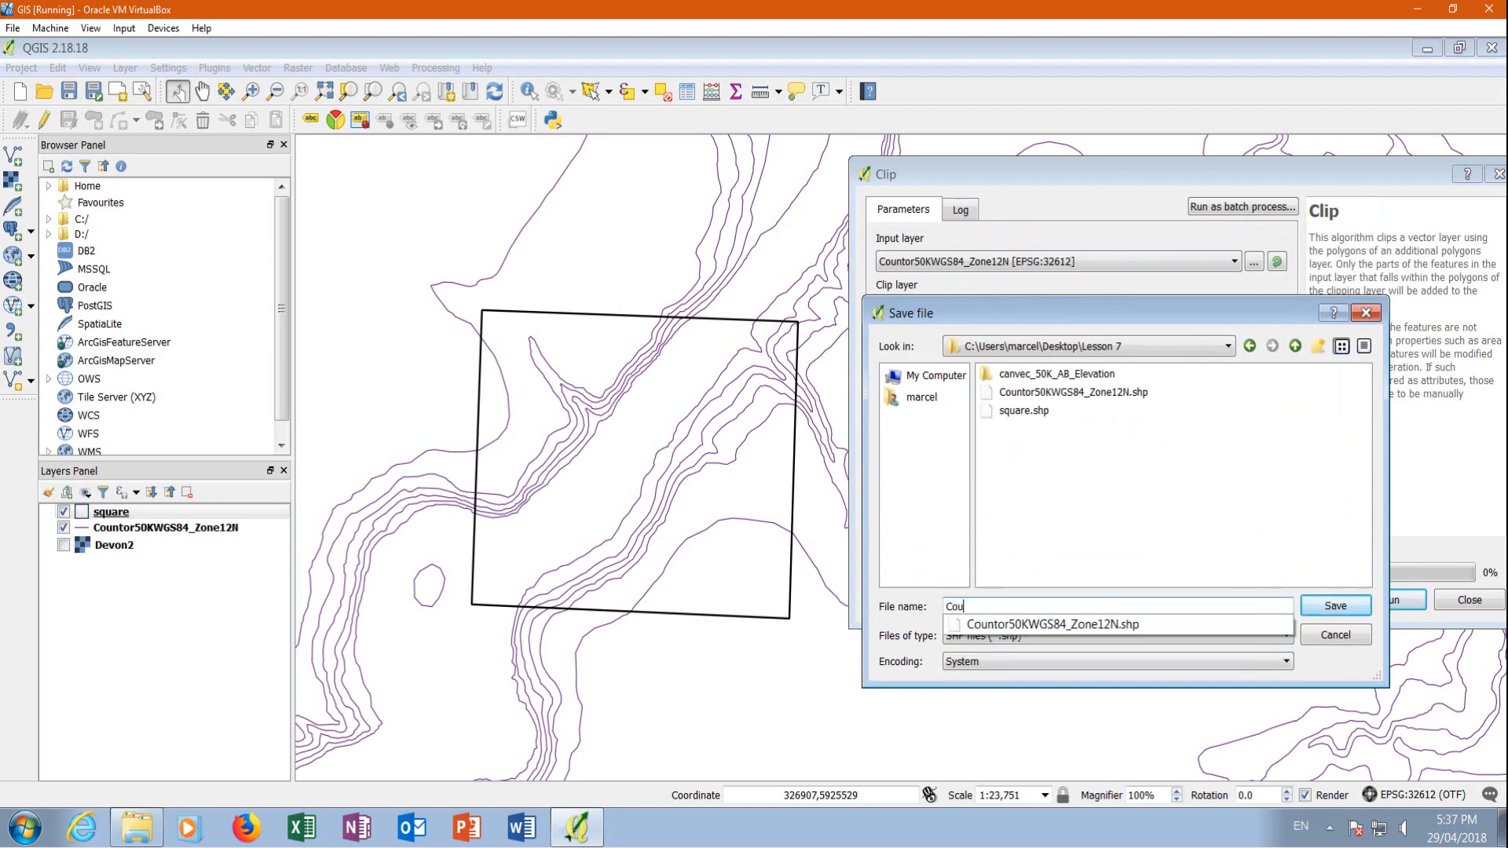
type("ntor")
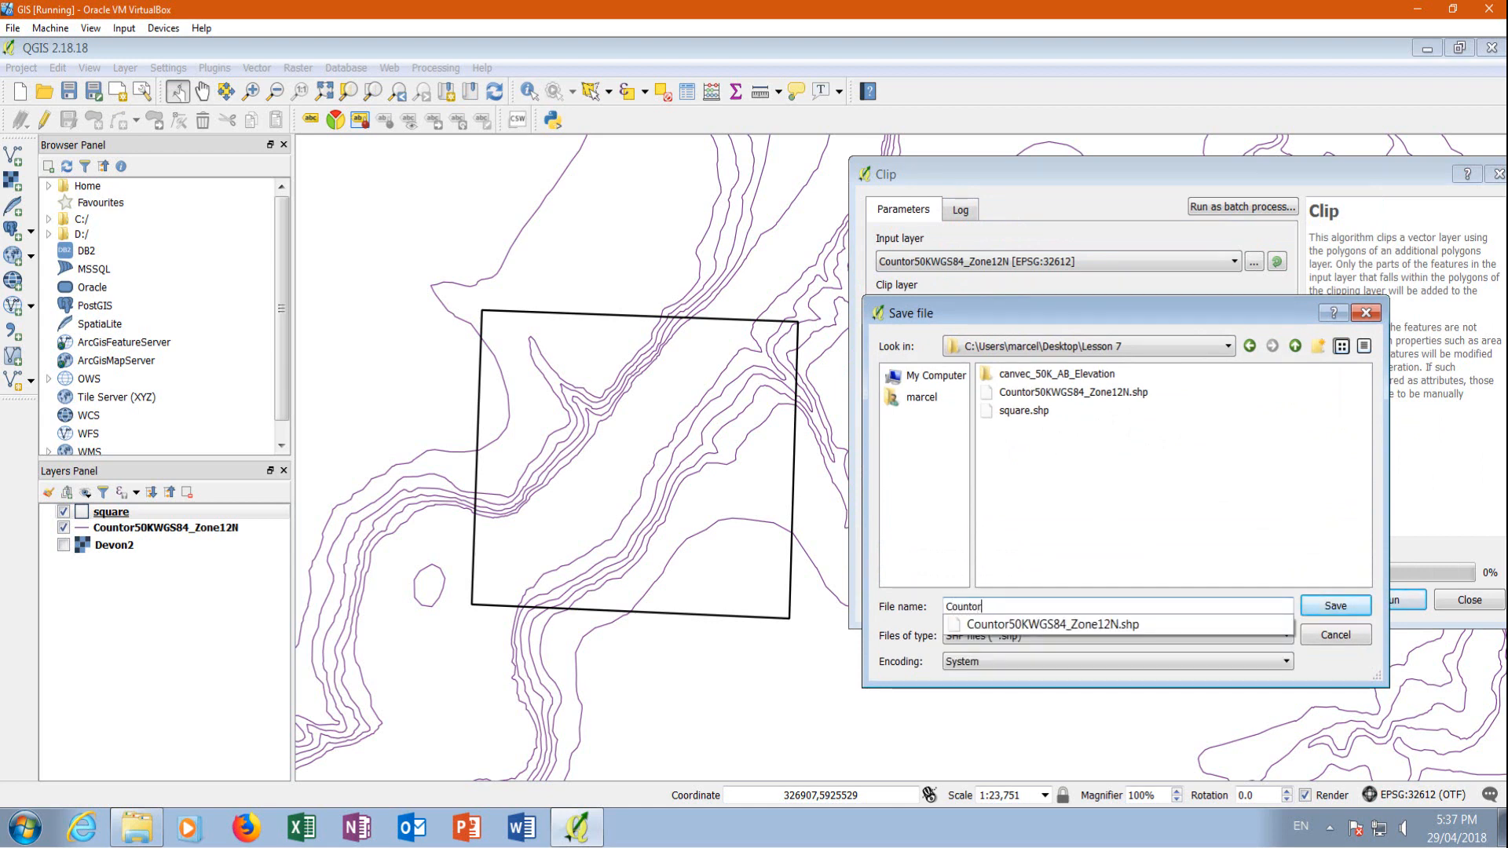
type("cutWGS84UTMZ12")
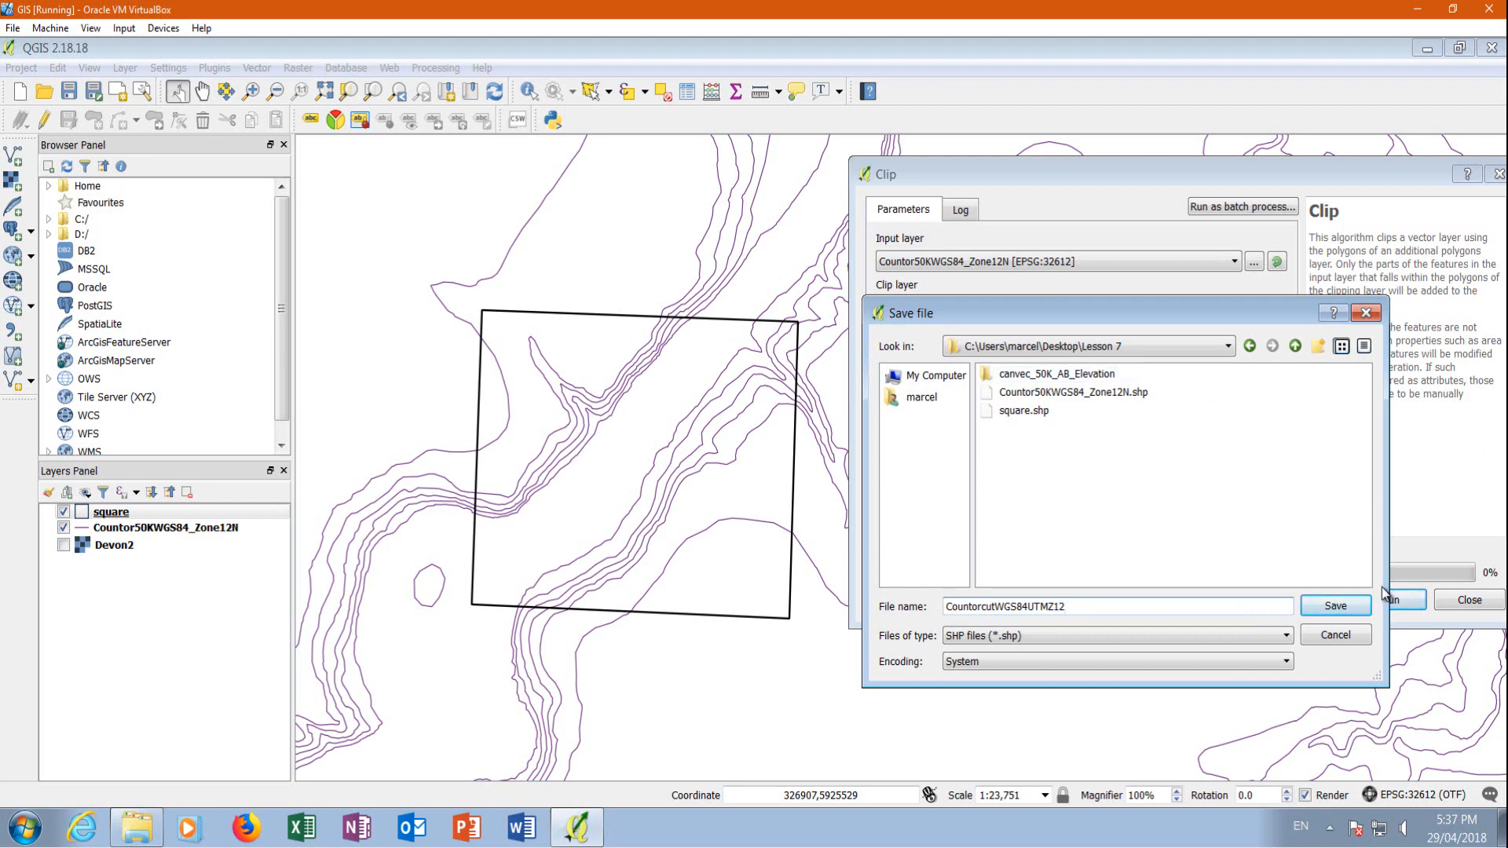
left_click(1357, 605)
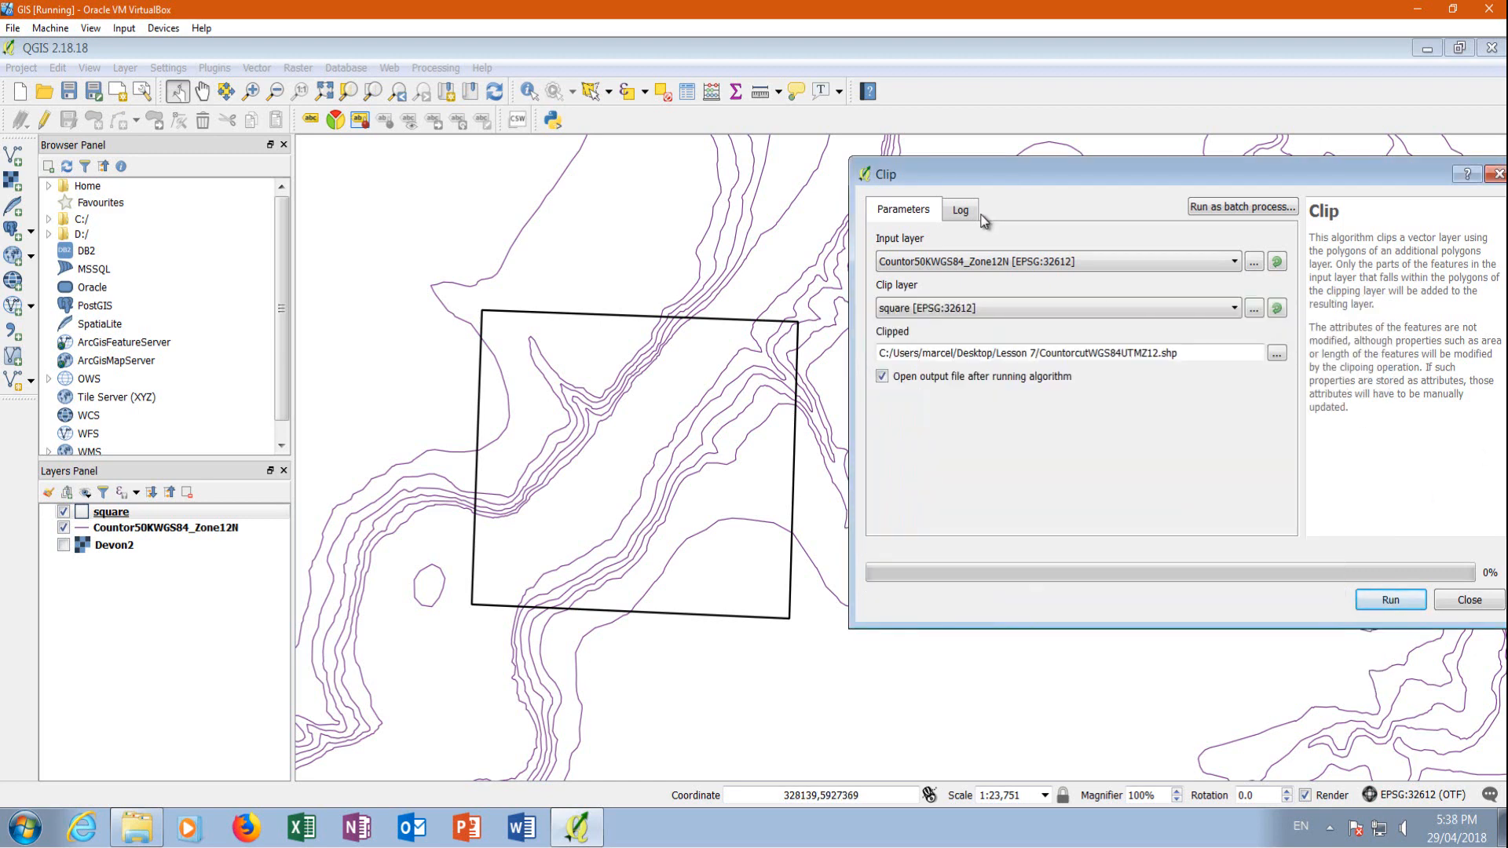
left_click(1392, 606)
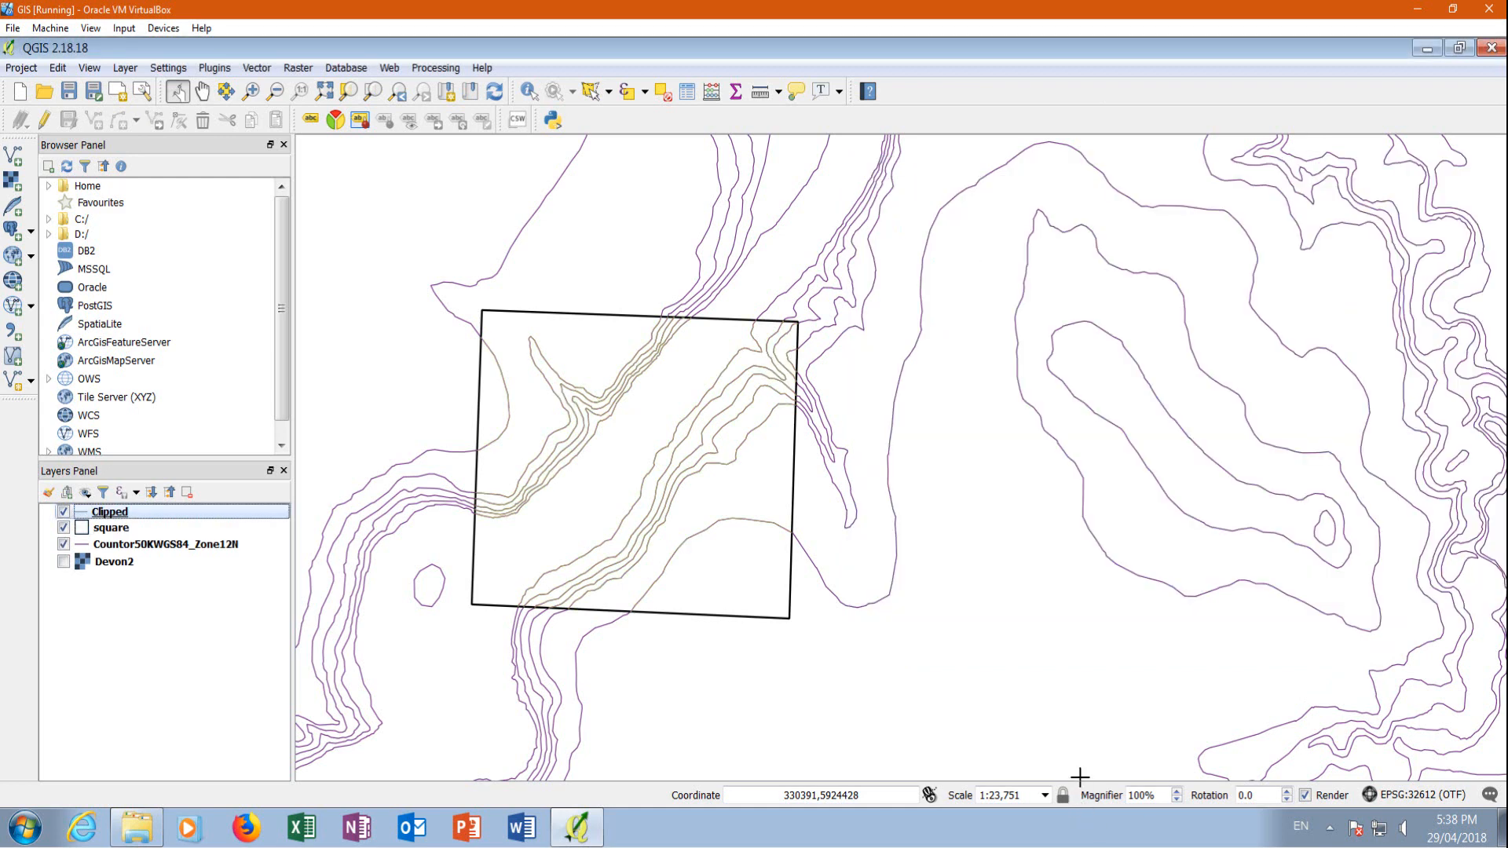
Remove the Countor50KWGS84_Zone12N layer from the project and check the clipped contours against the square and the Devon2 image
left_click(63, 544)
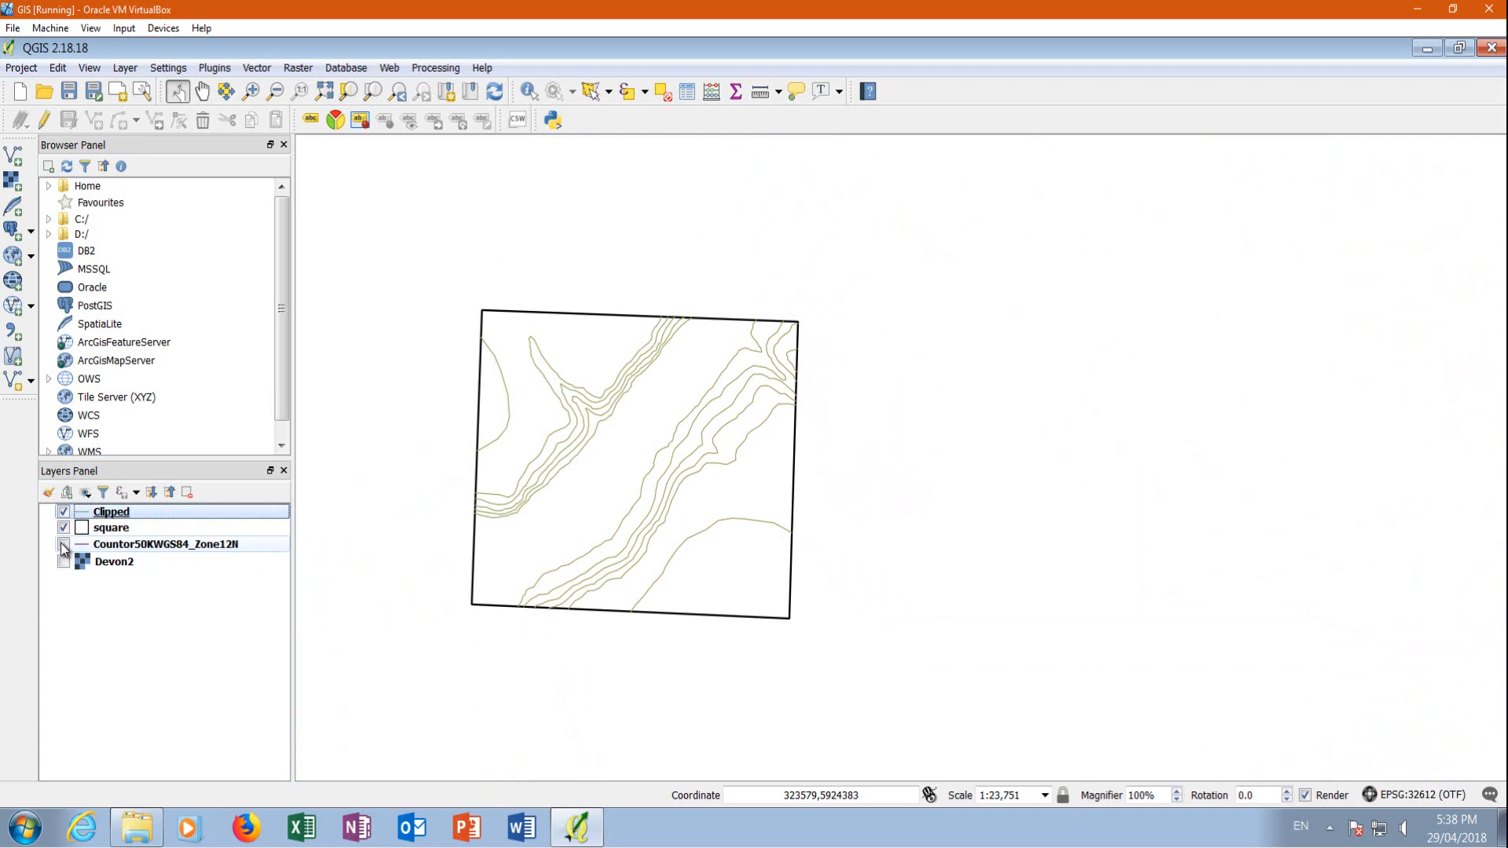
right_click(139, 550)
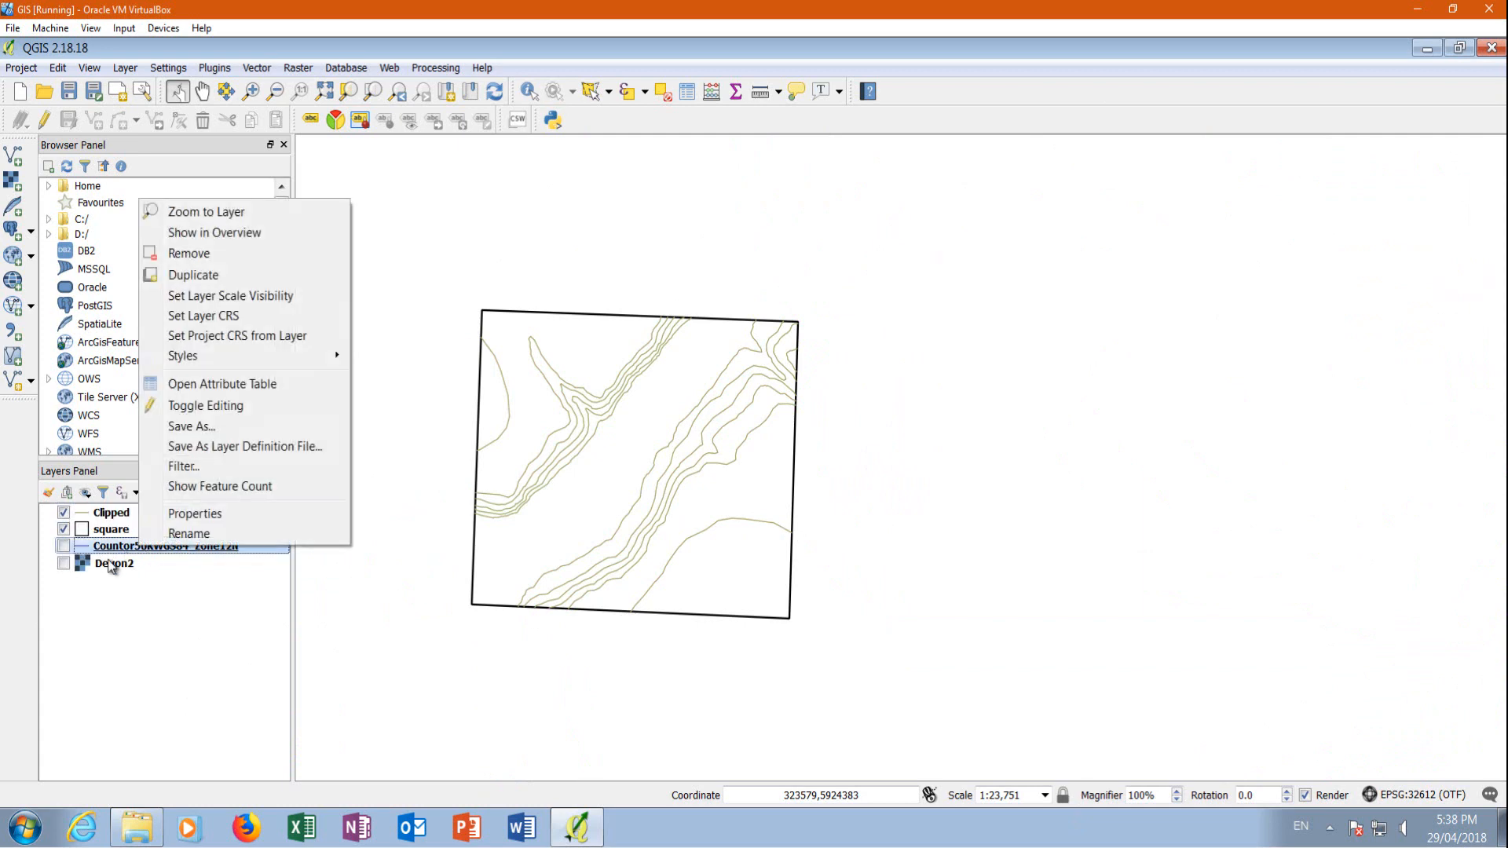
left_click(199, 260)
left_click(682, 451)
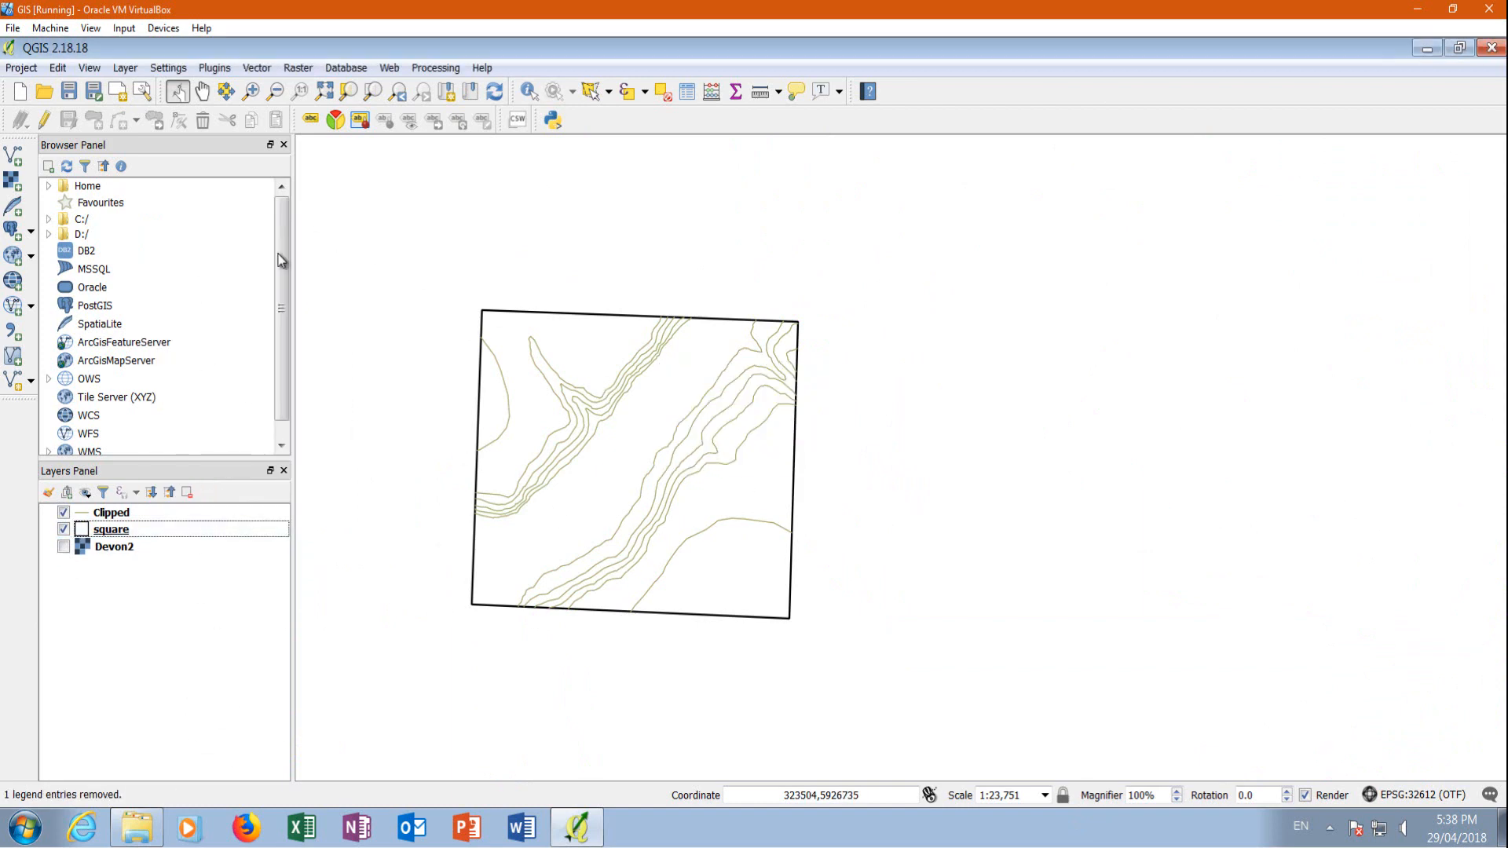
scroll(542, 492, "down", 2)
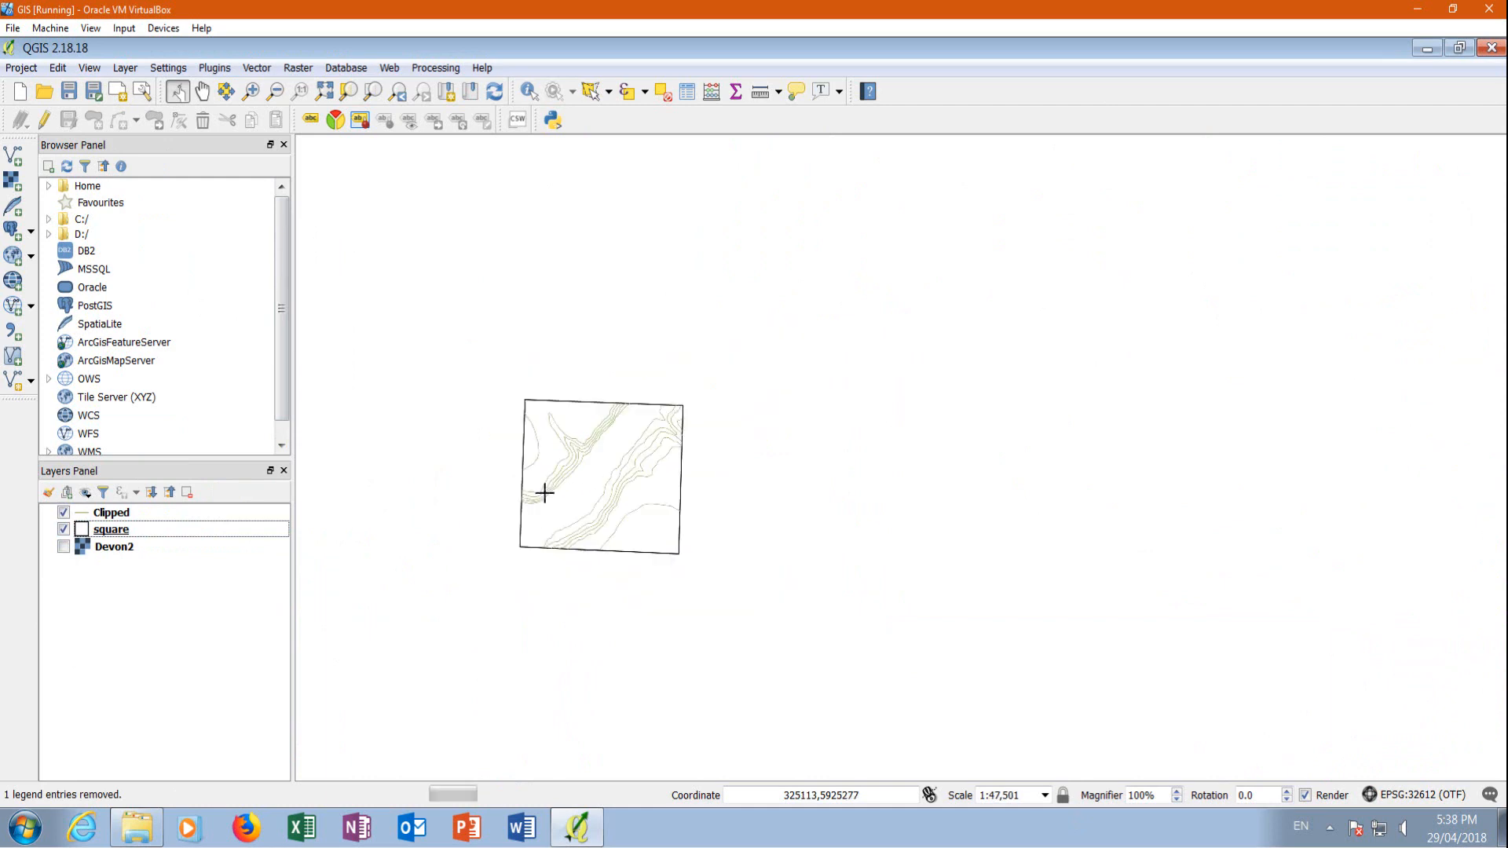
scroll(545, 498, "up", 2)
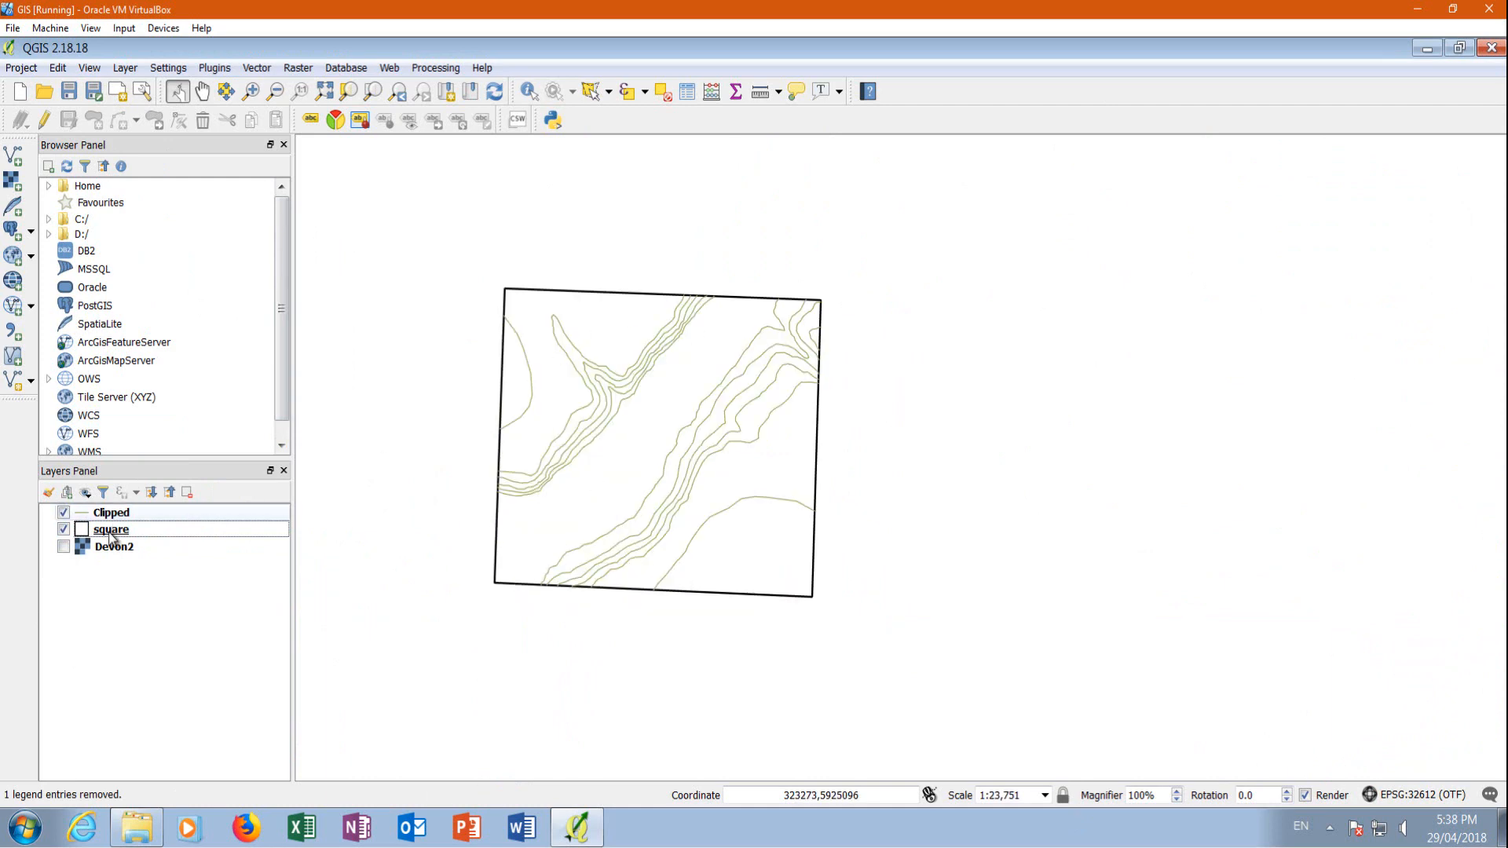
left_click(64, 548)
left_click(64, 548)
Find the Interpolation plugin among the available plugins by searching for interpol and enable it
left_click(299, 69)
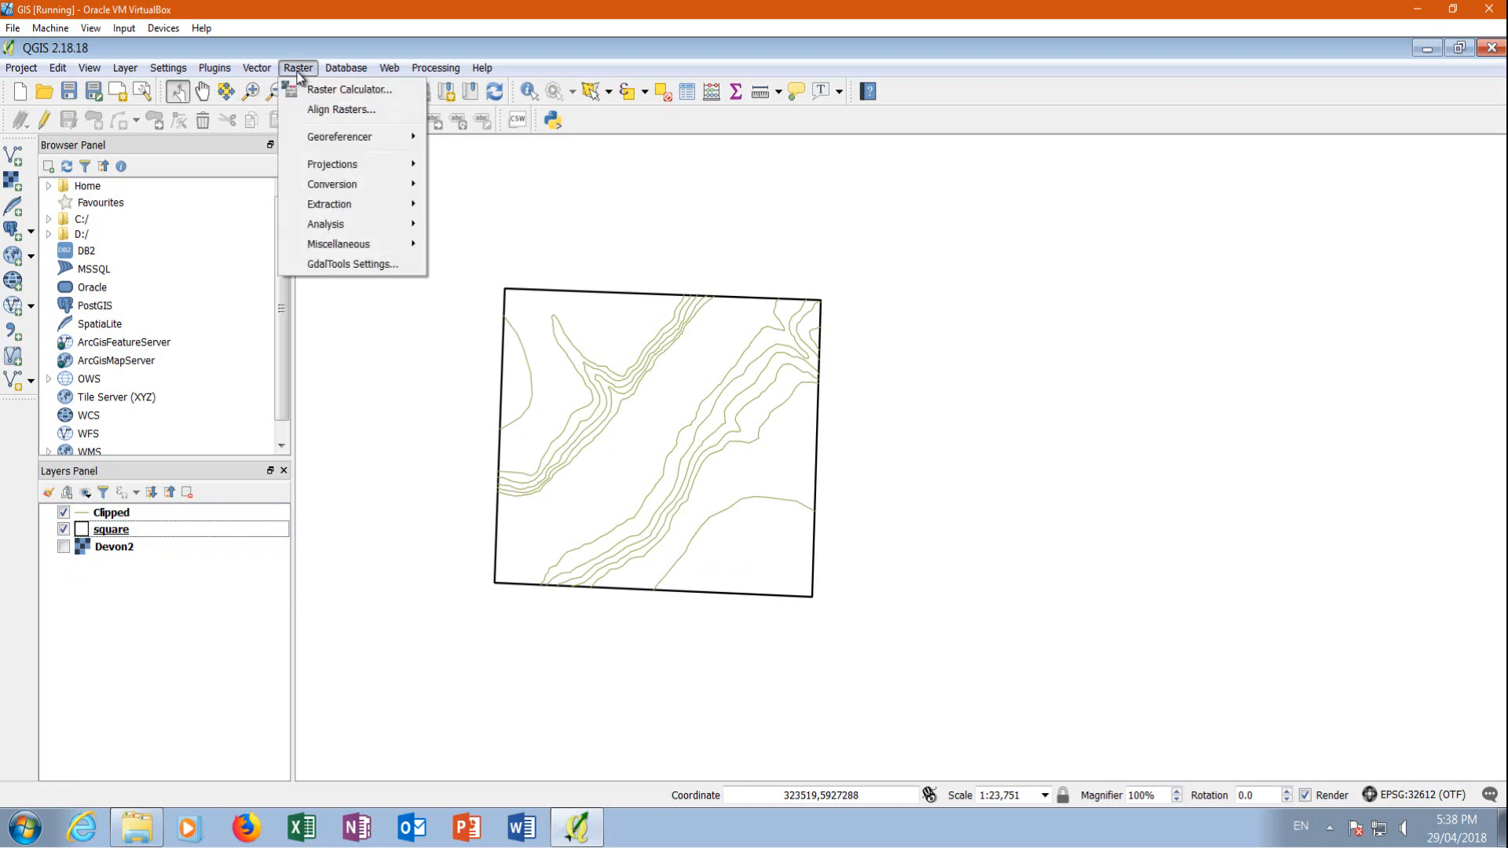
mouse_move(178, 69)
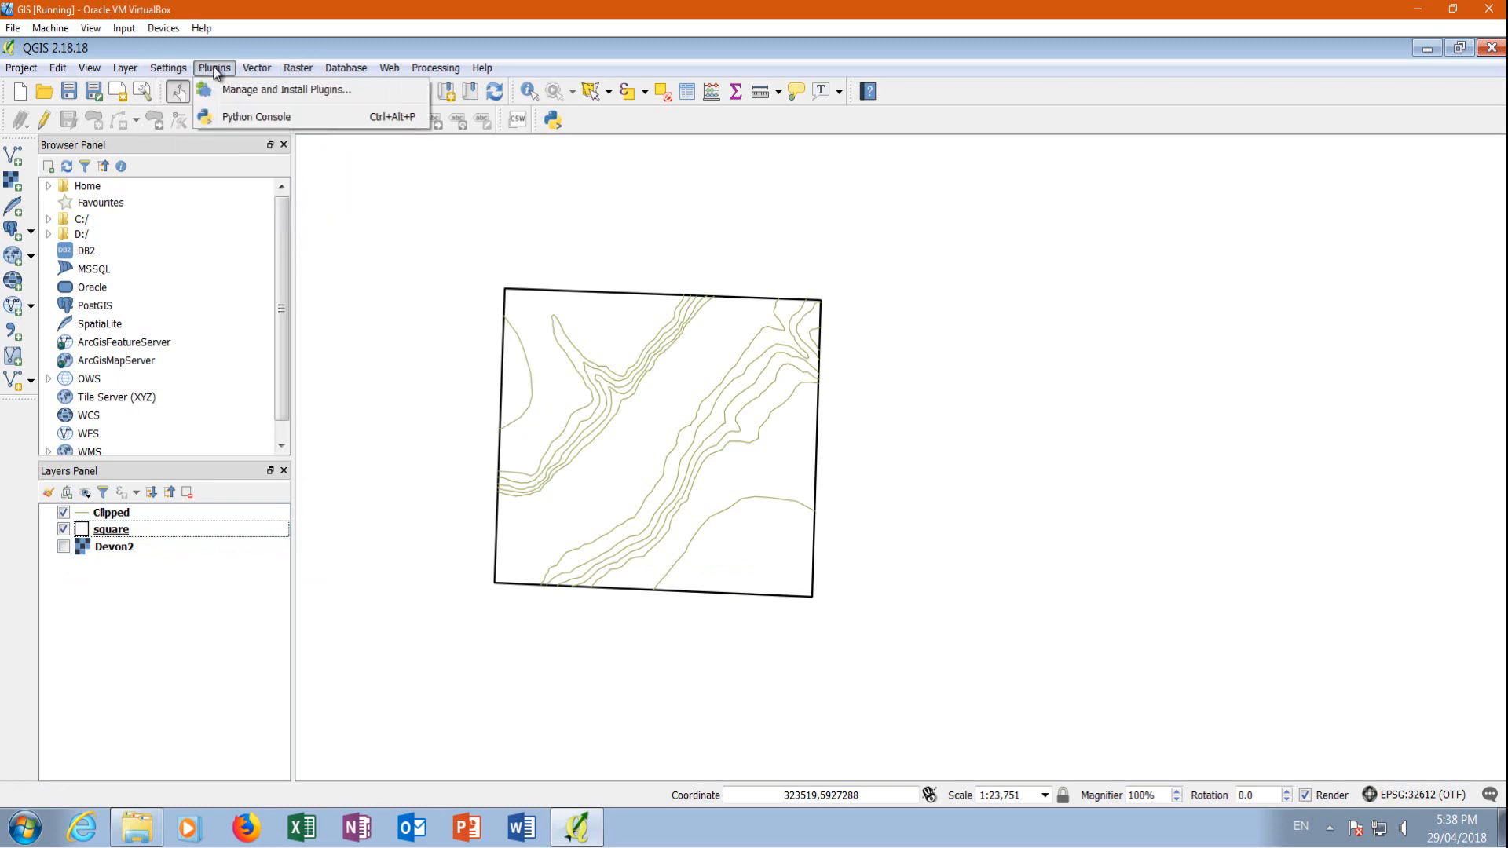
left_click(227, 90)
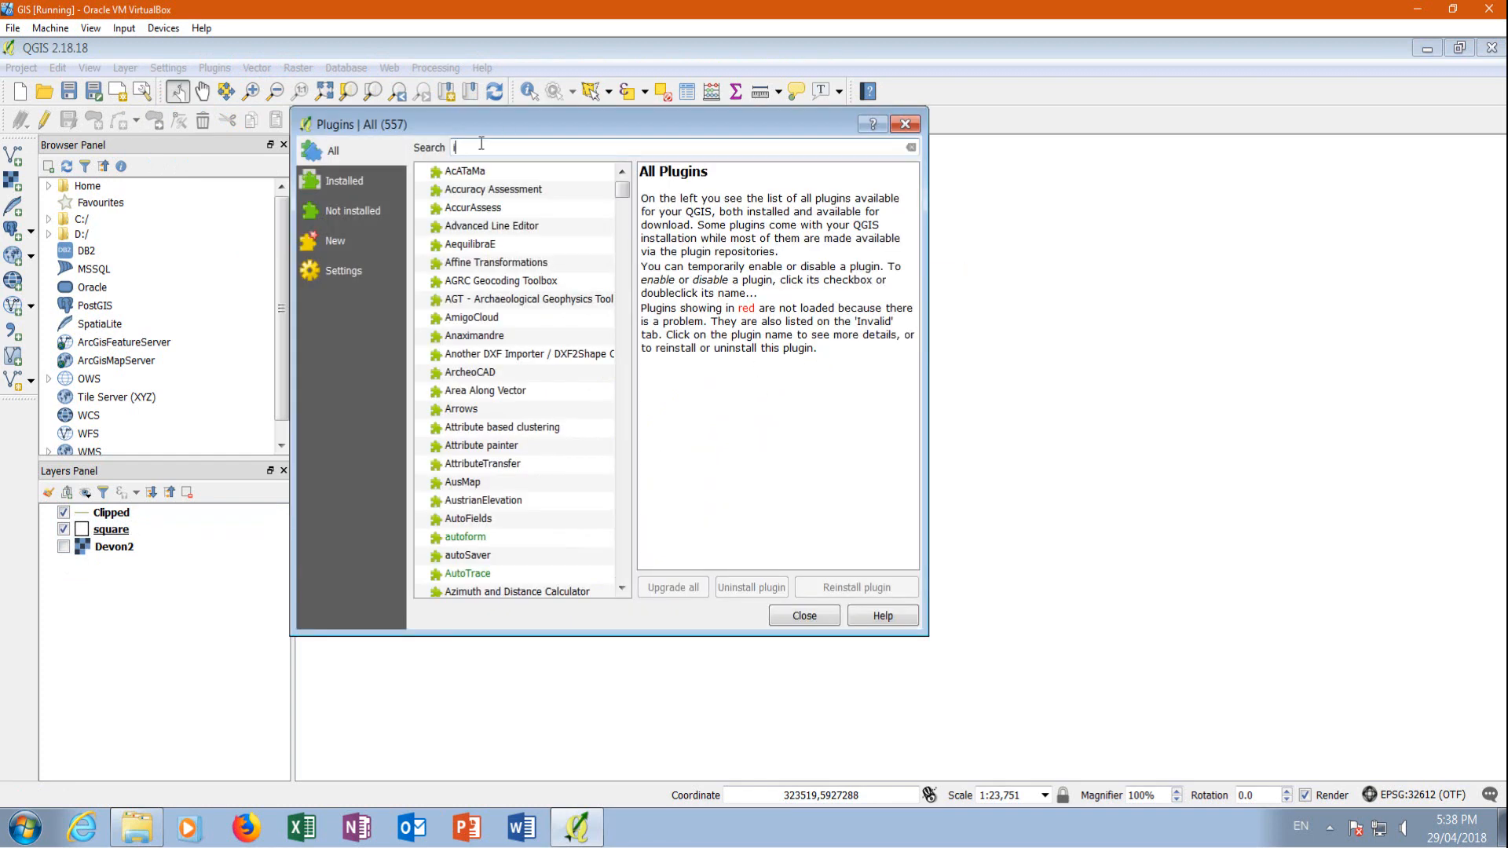
type("interpol")
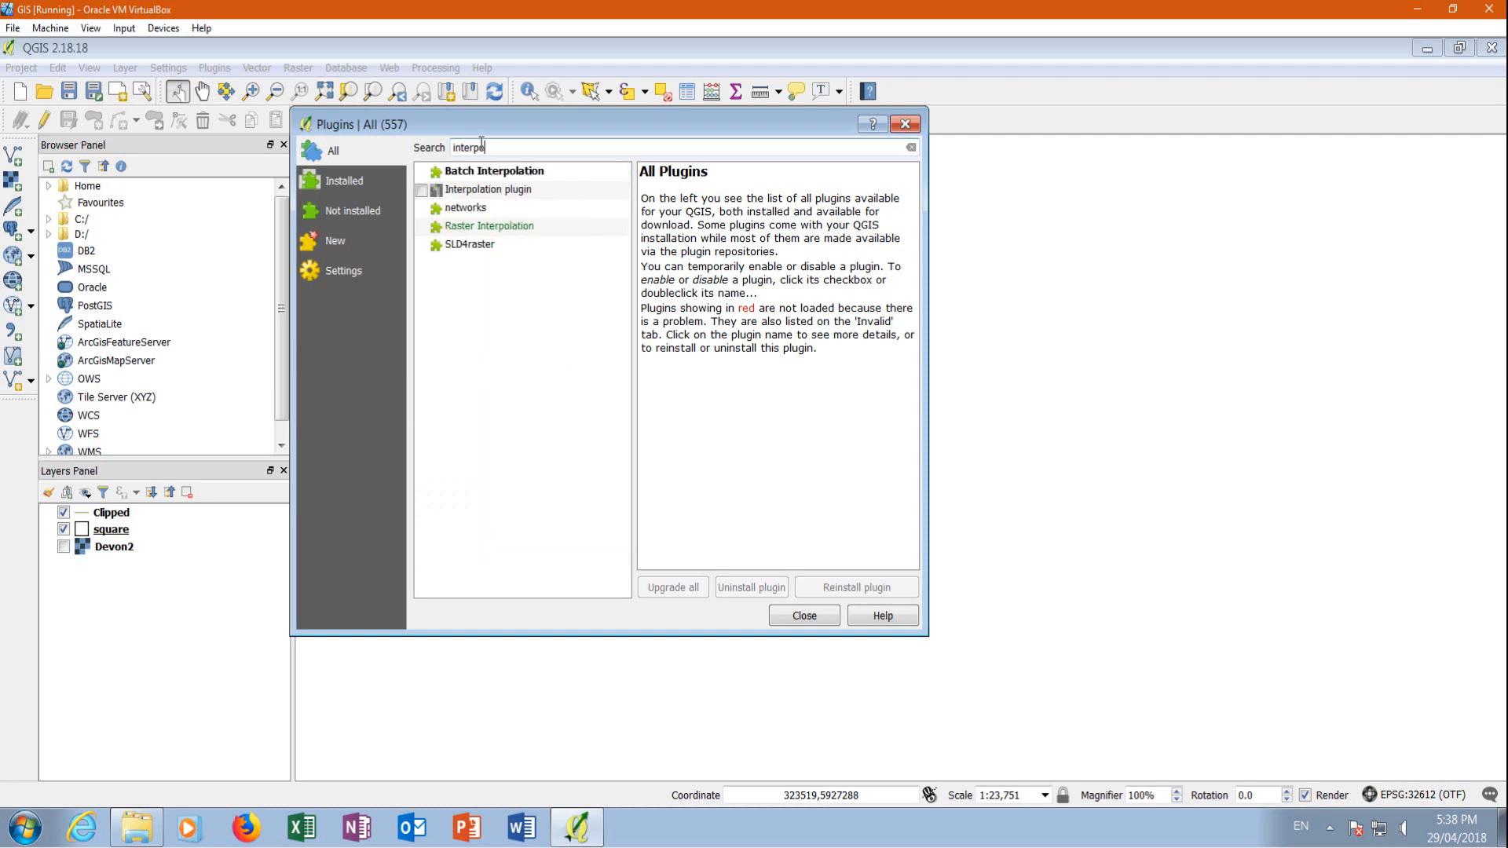
left_click(422, 193)
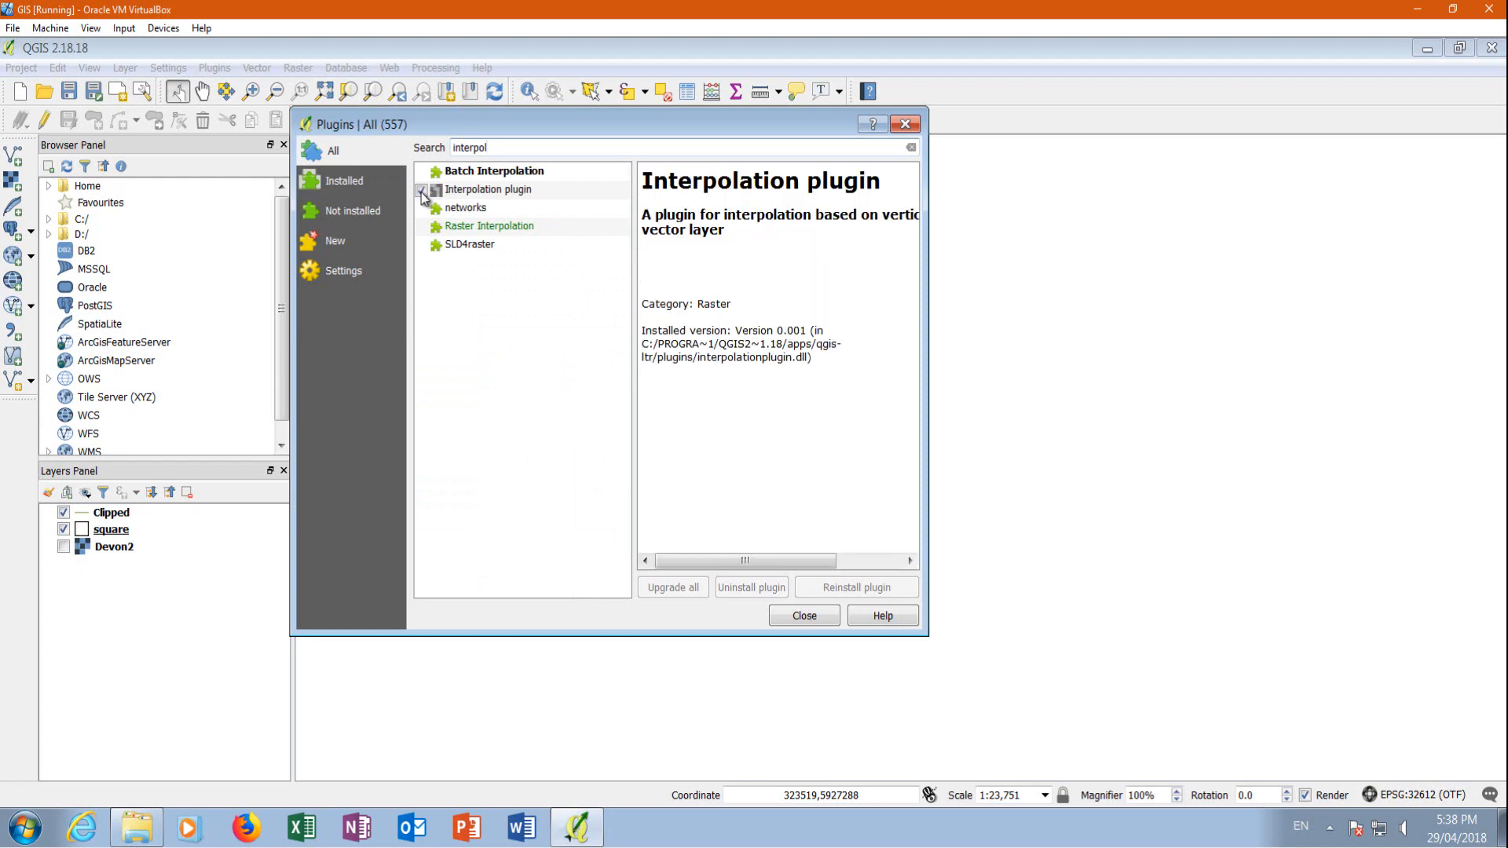
left_click(798, 616)
Open the Interpolation plugin, examine which interpolation attributes it offers for the Clipped layer, and close it without running
left_click(299, 67)
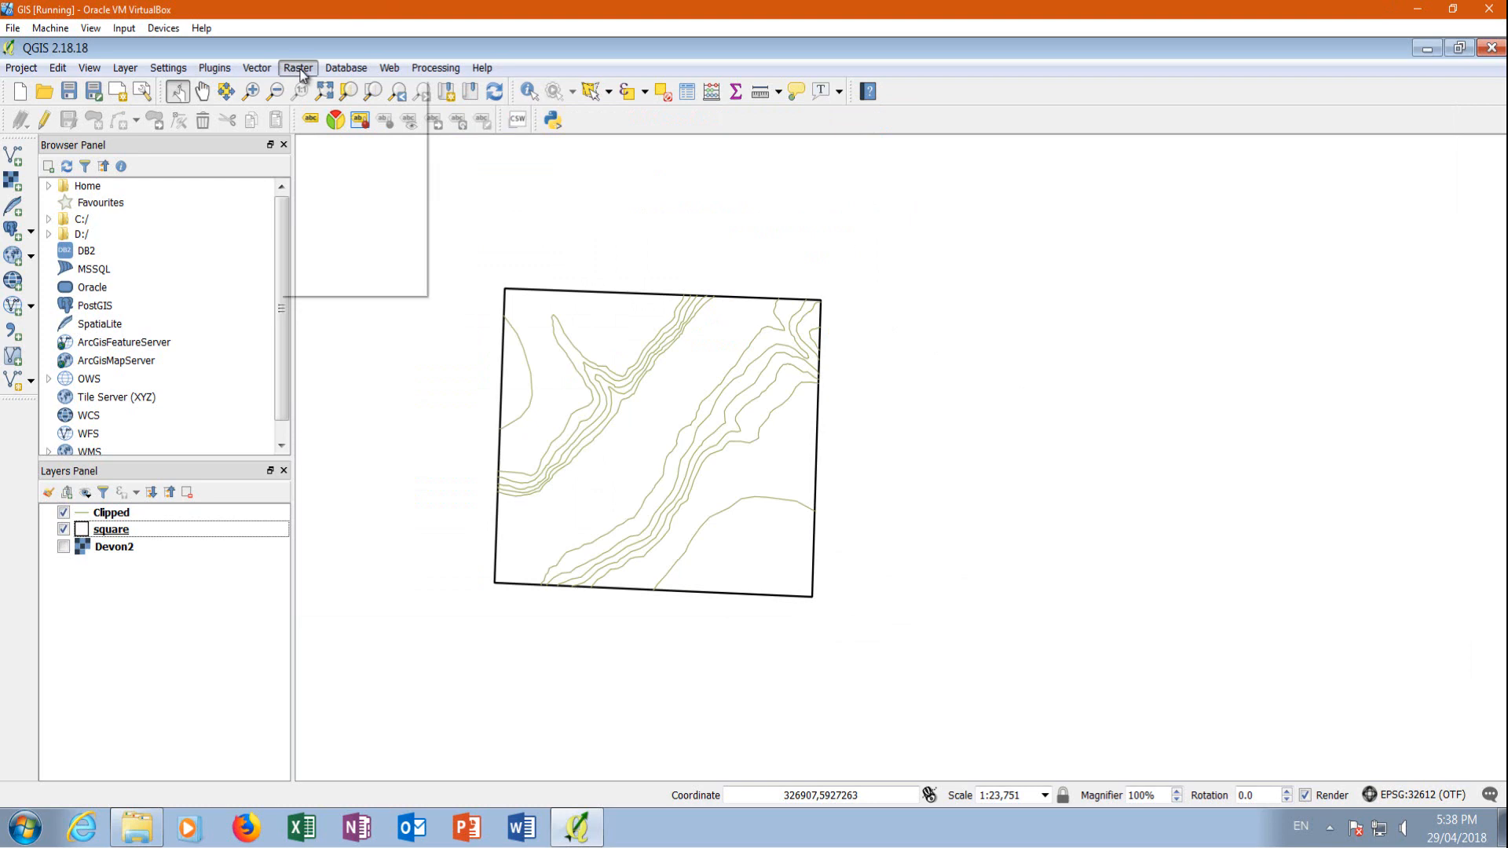
mouse_move(405, 229)
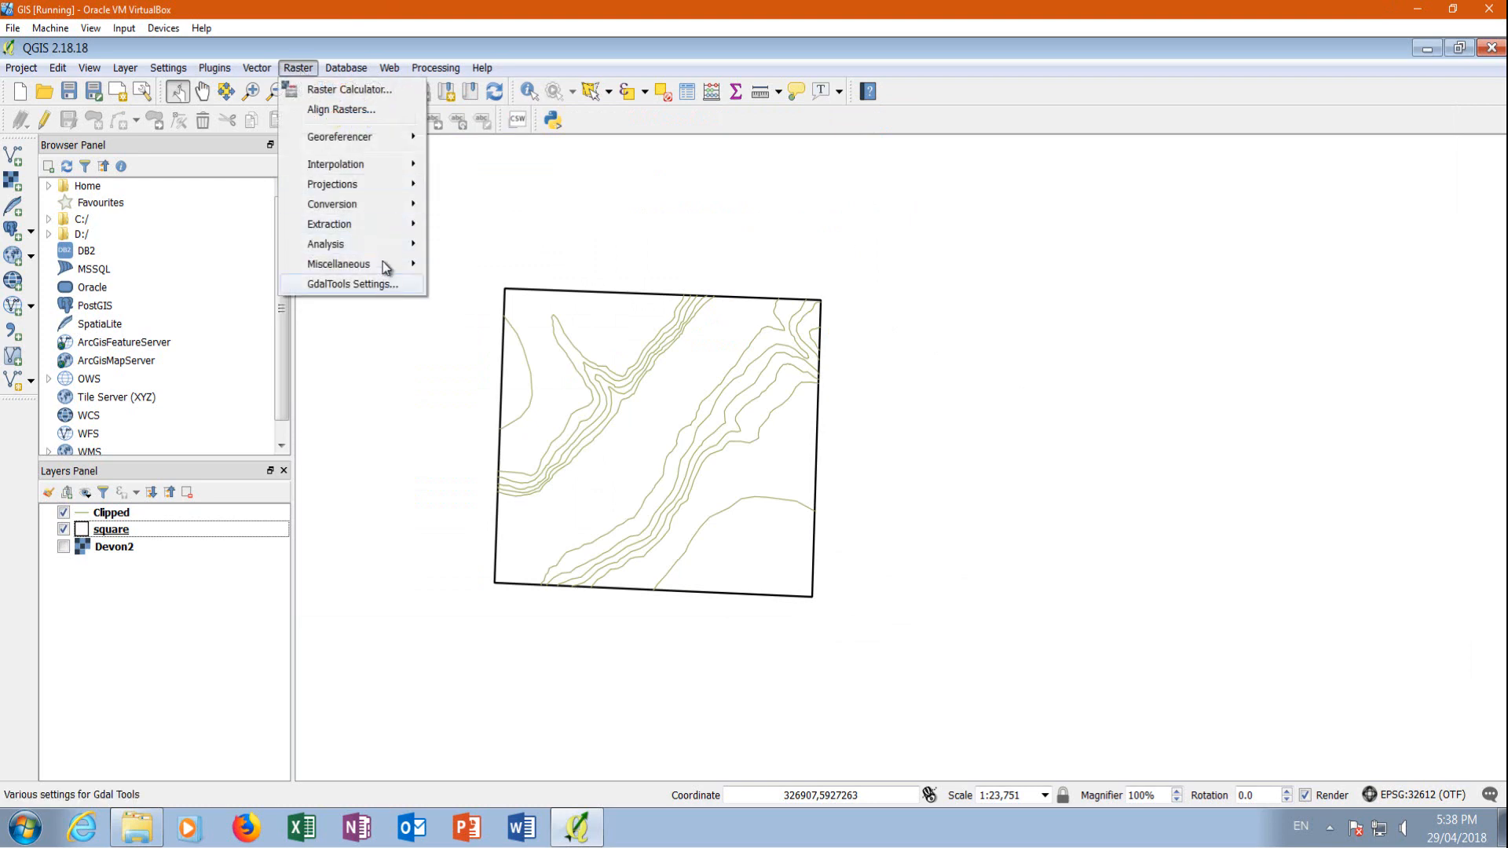
mouse_move(333, 168)
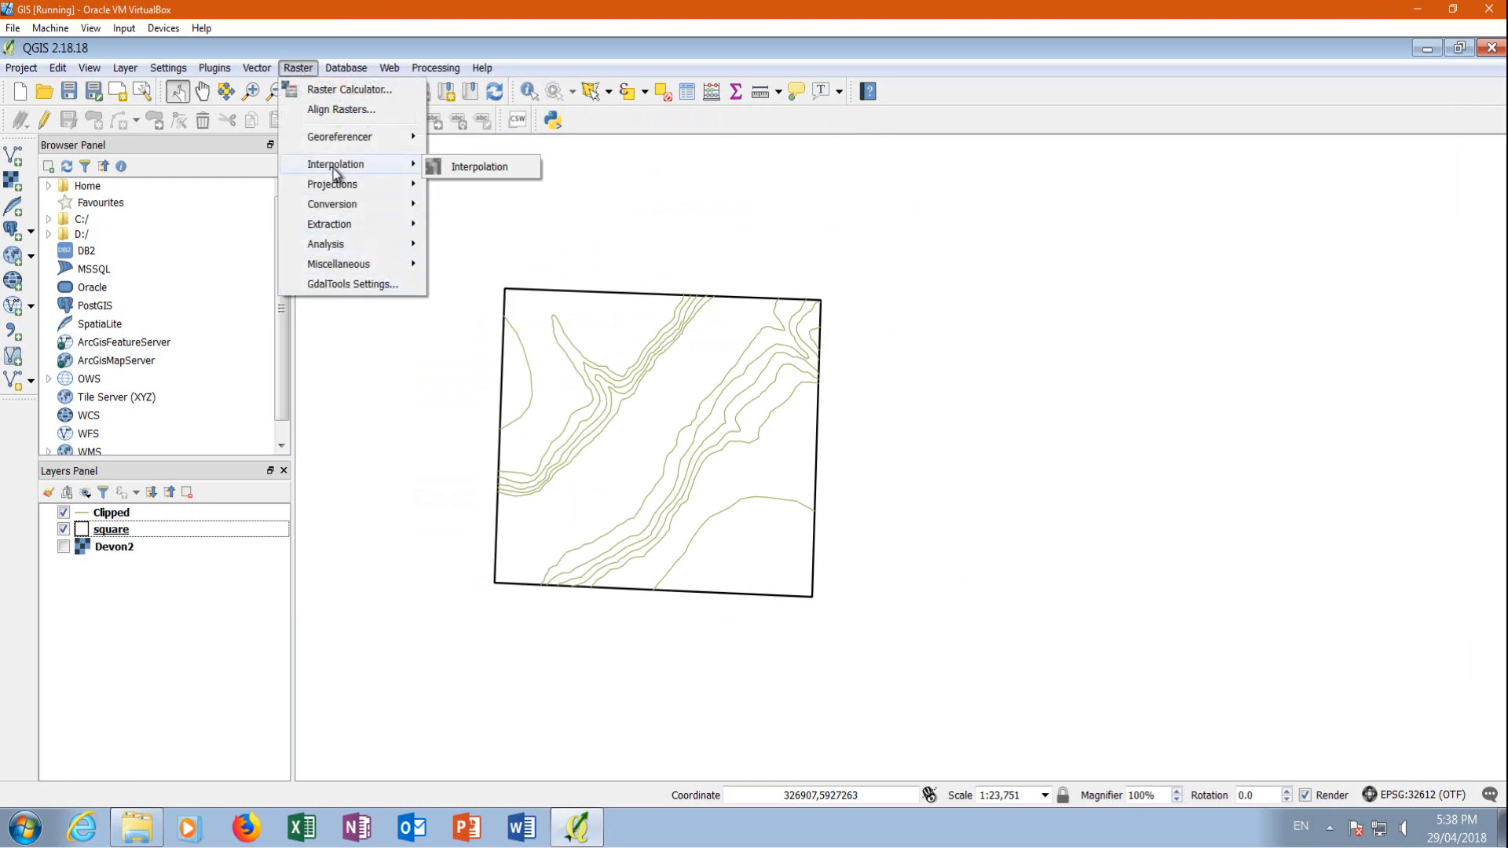
left_click(475, 166)
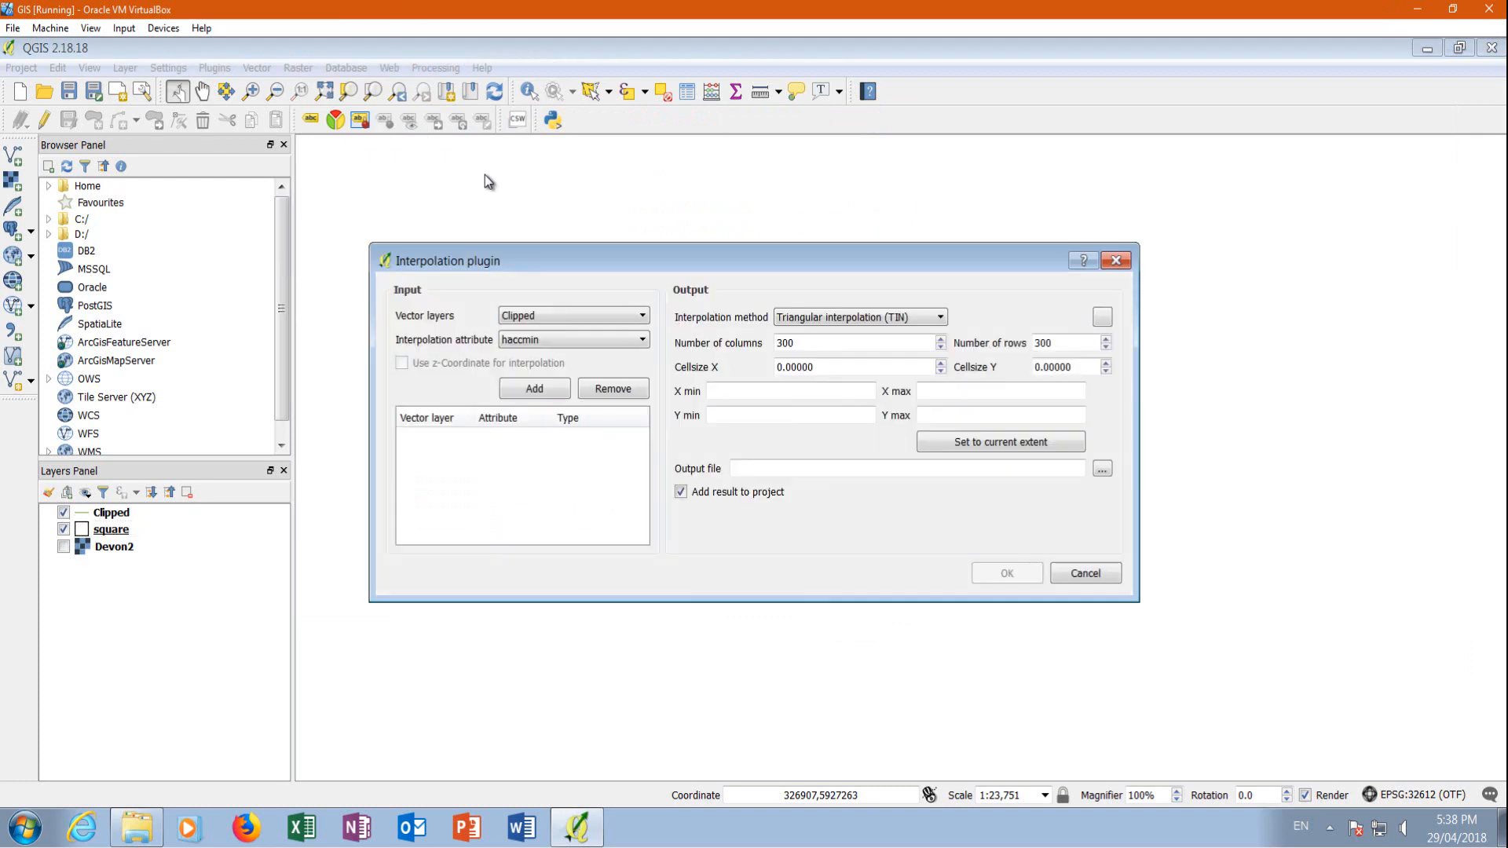
left_click(537, 317)
left_click(537, 318)
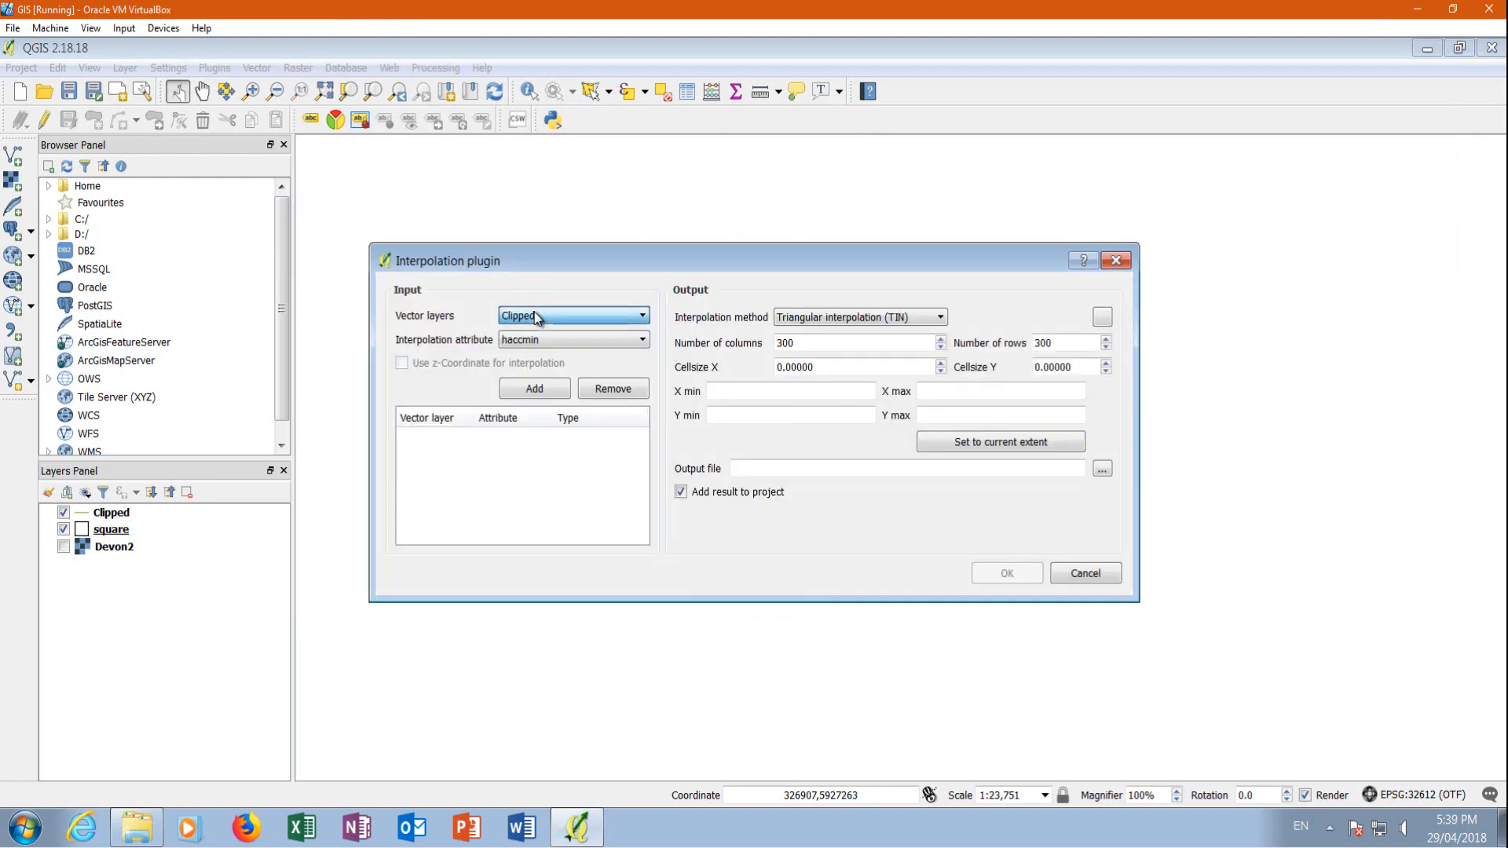
left_click_drag(568, 262, 1114, 259)
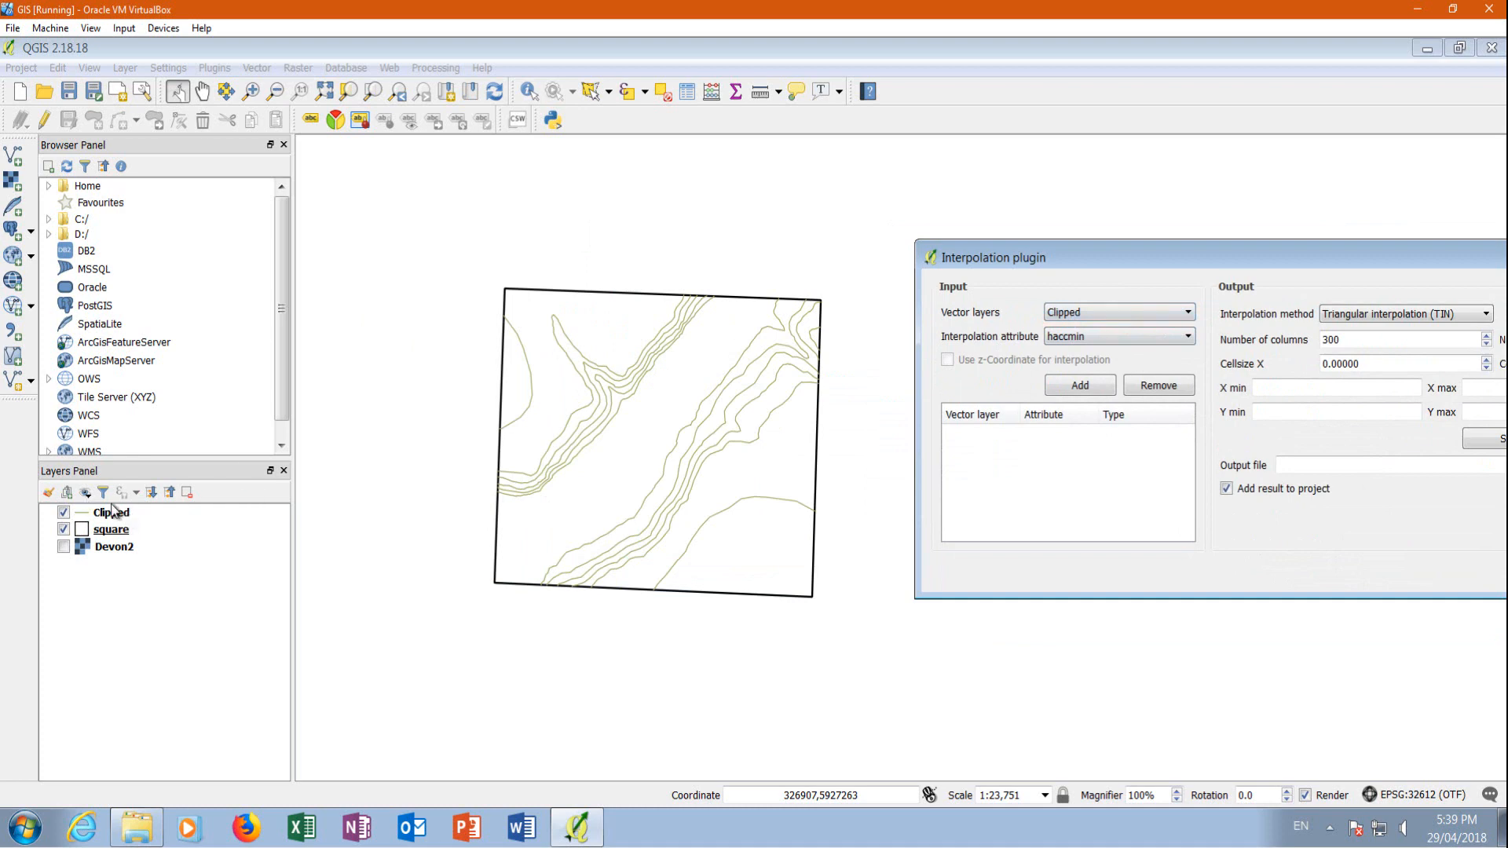
left_click(1082, 337)
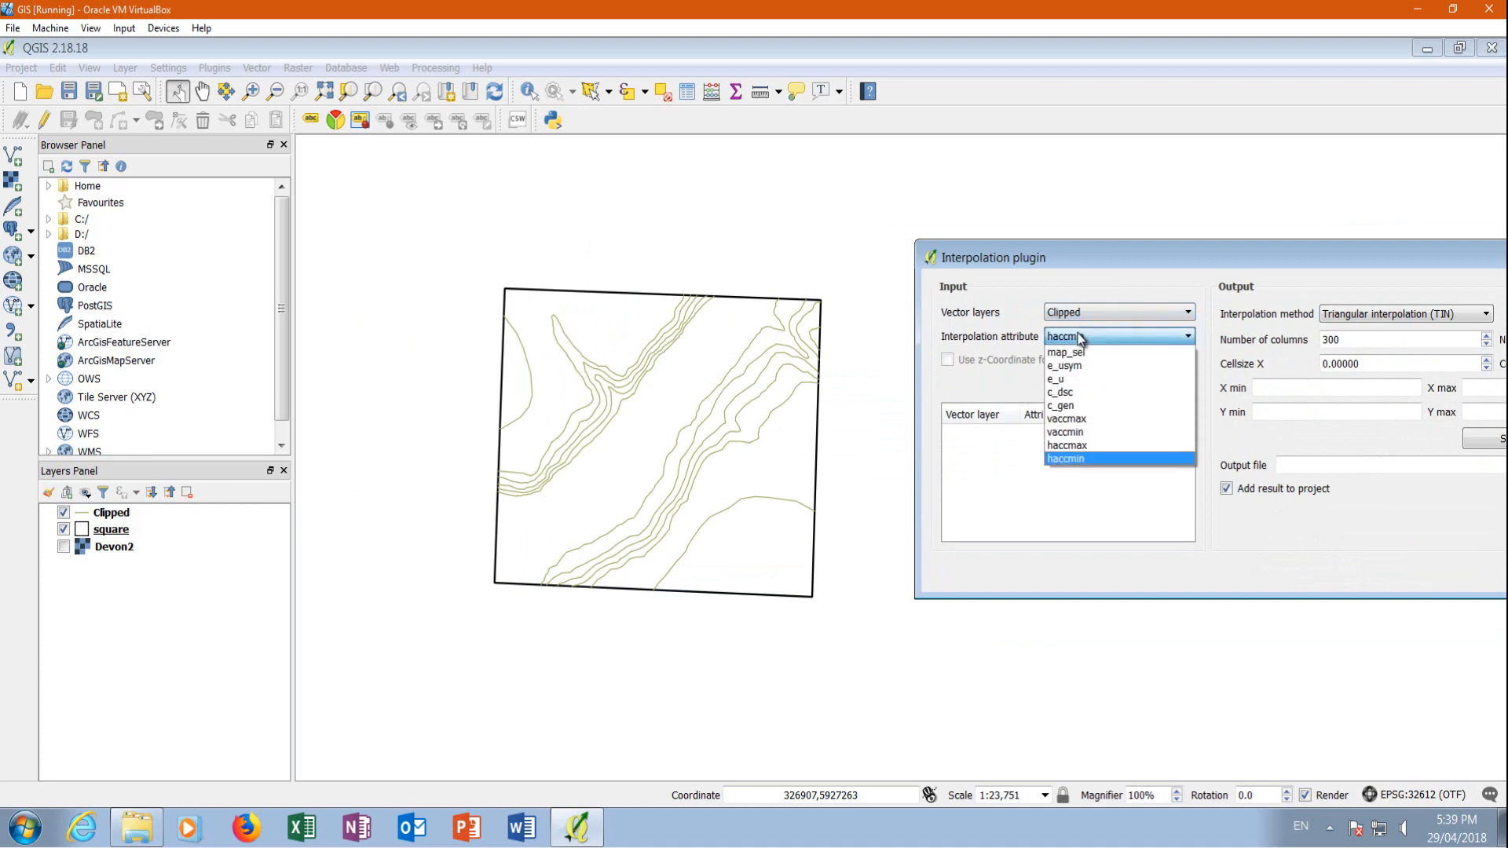
left_click(1198, 263)
left_click_drag(903, 284, 459, 251)
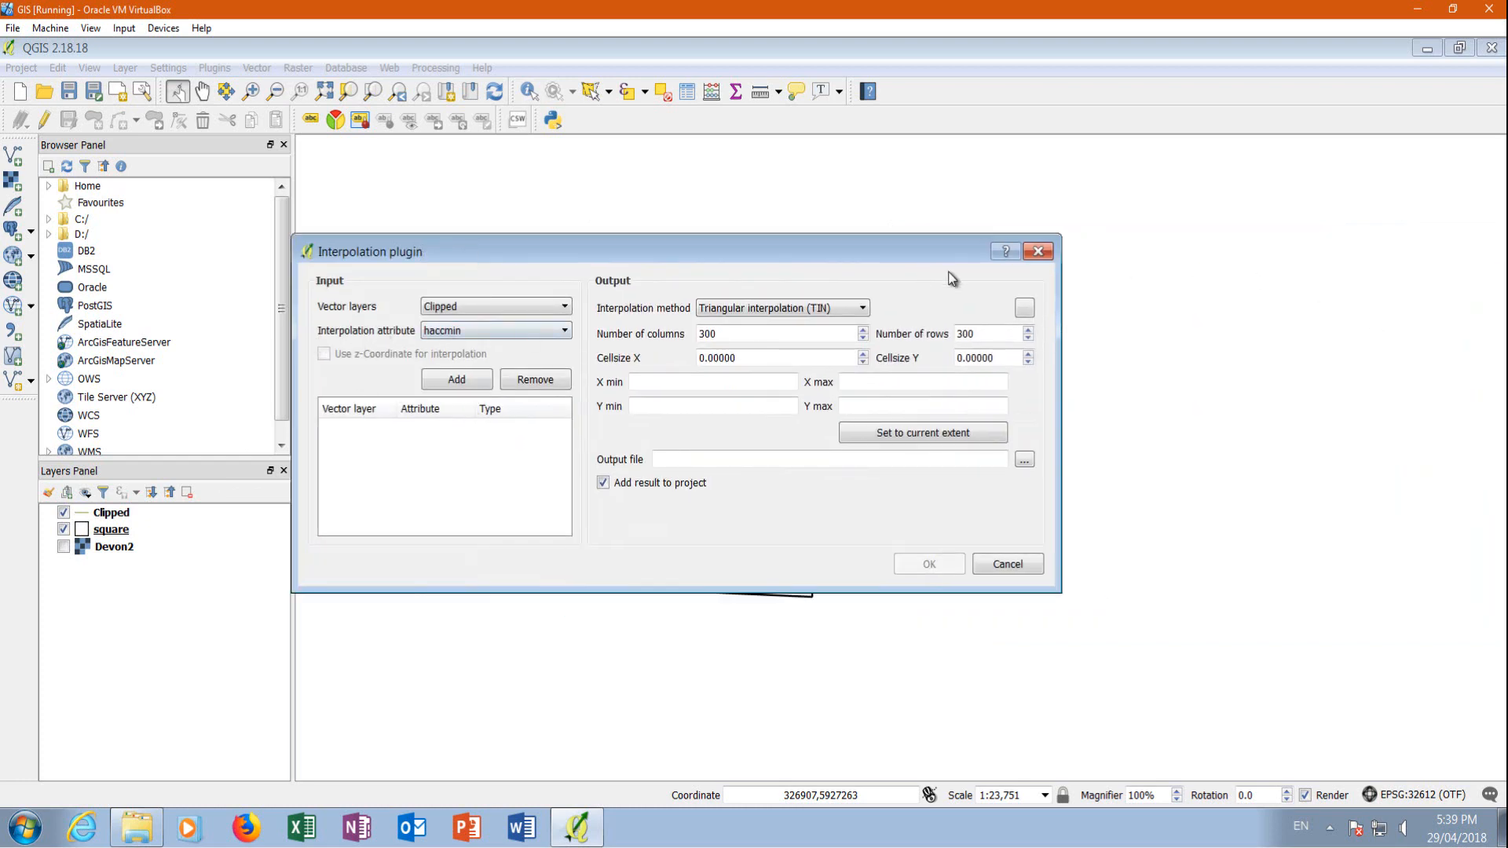
left_click(1037, 251)
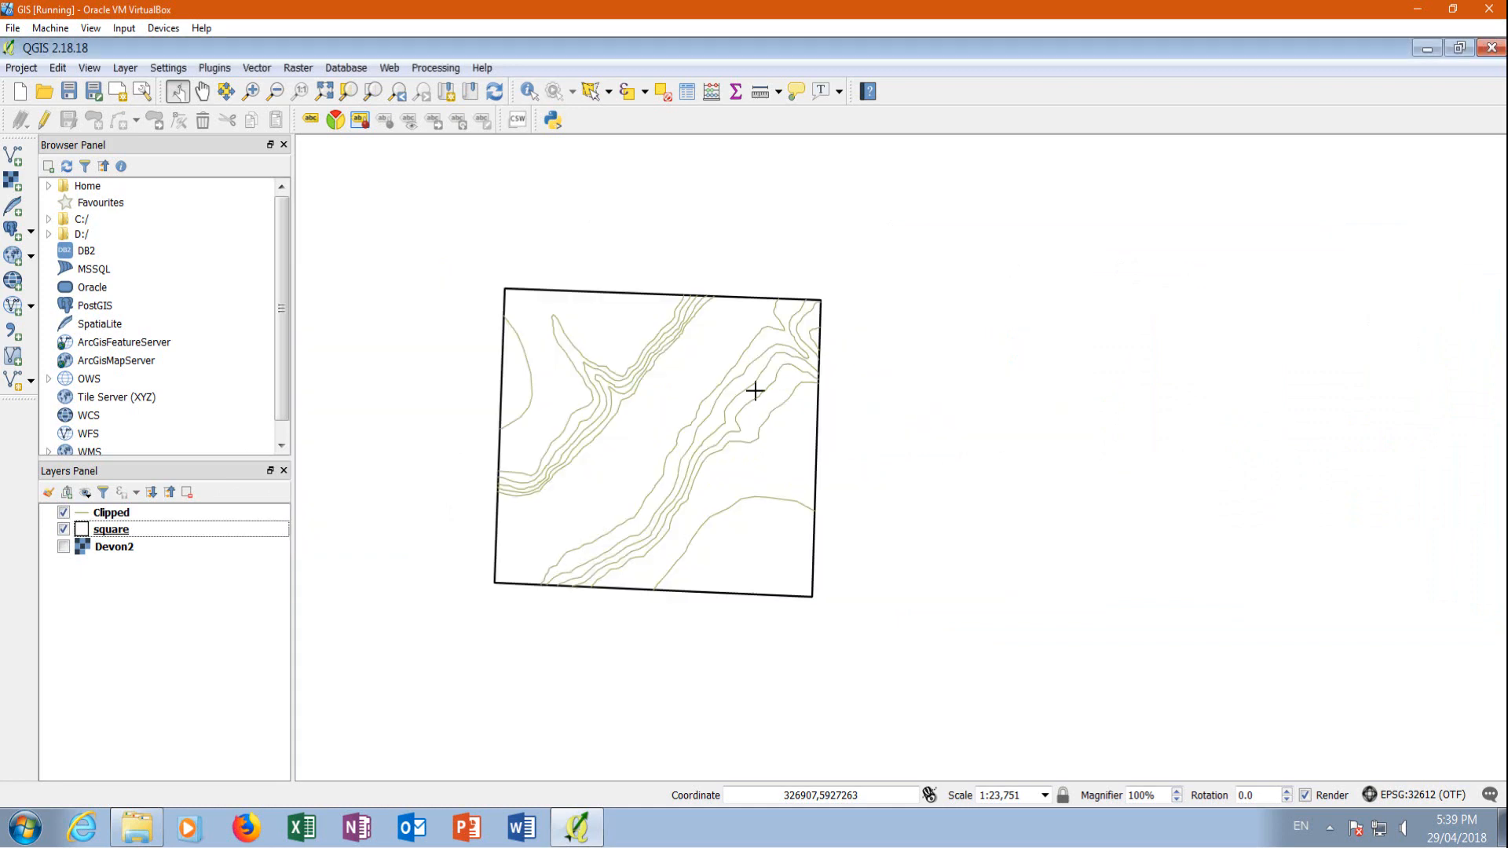
Examine the Clipped layer's attribute table, looking for the column that stores the contour elevations, and close it
right_click(110, 512)
left_click(169, 351)
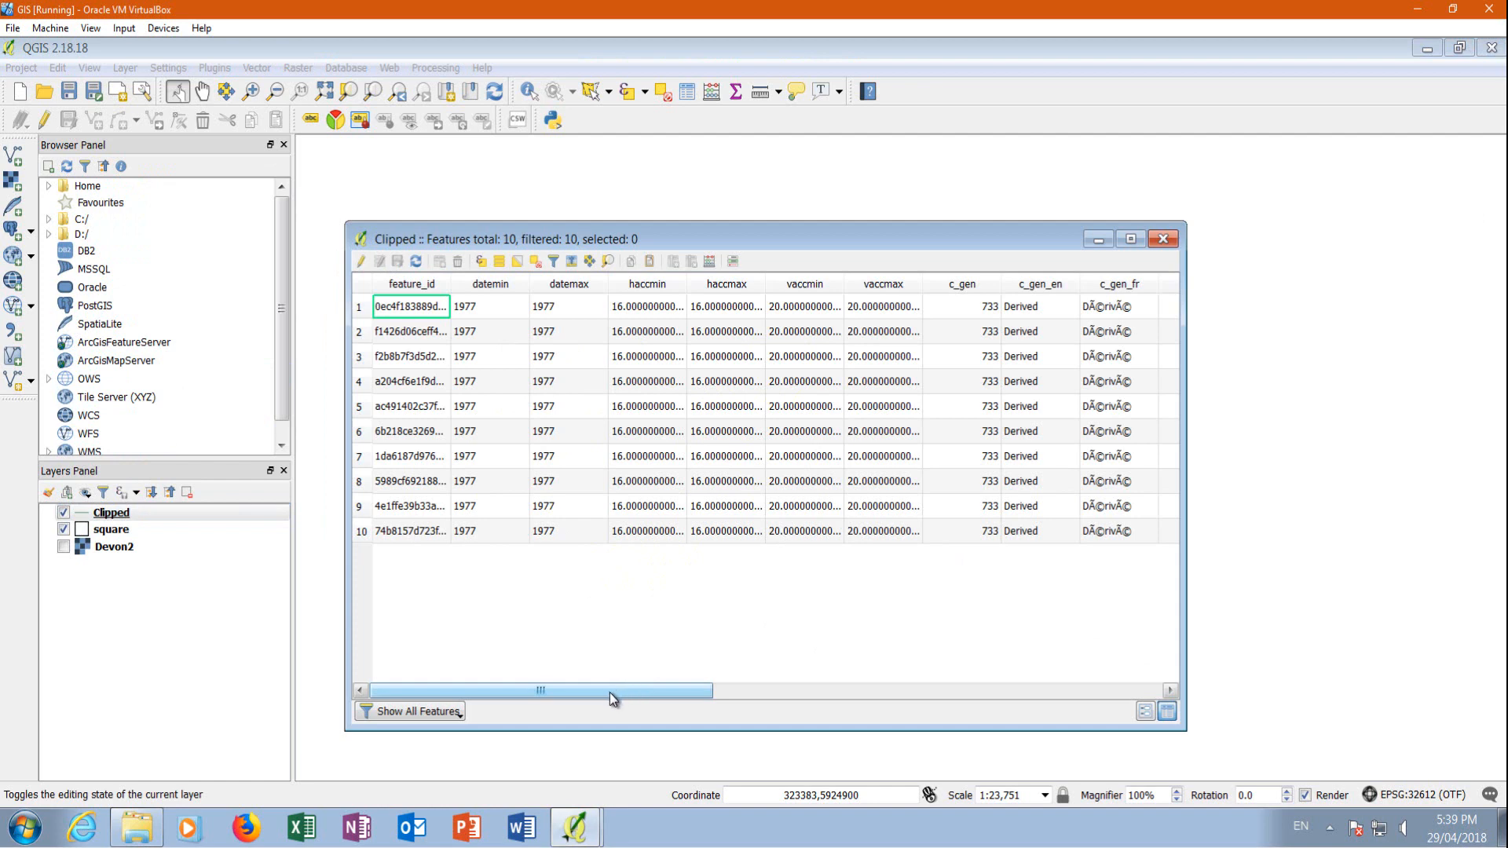
left_click_drag(610, 691, 890, 688)
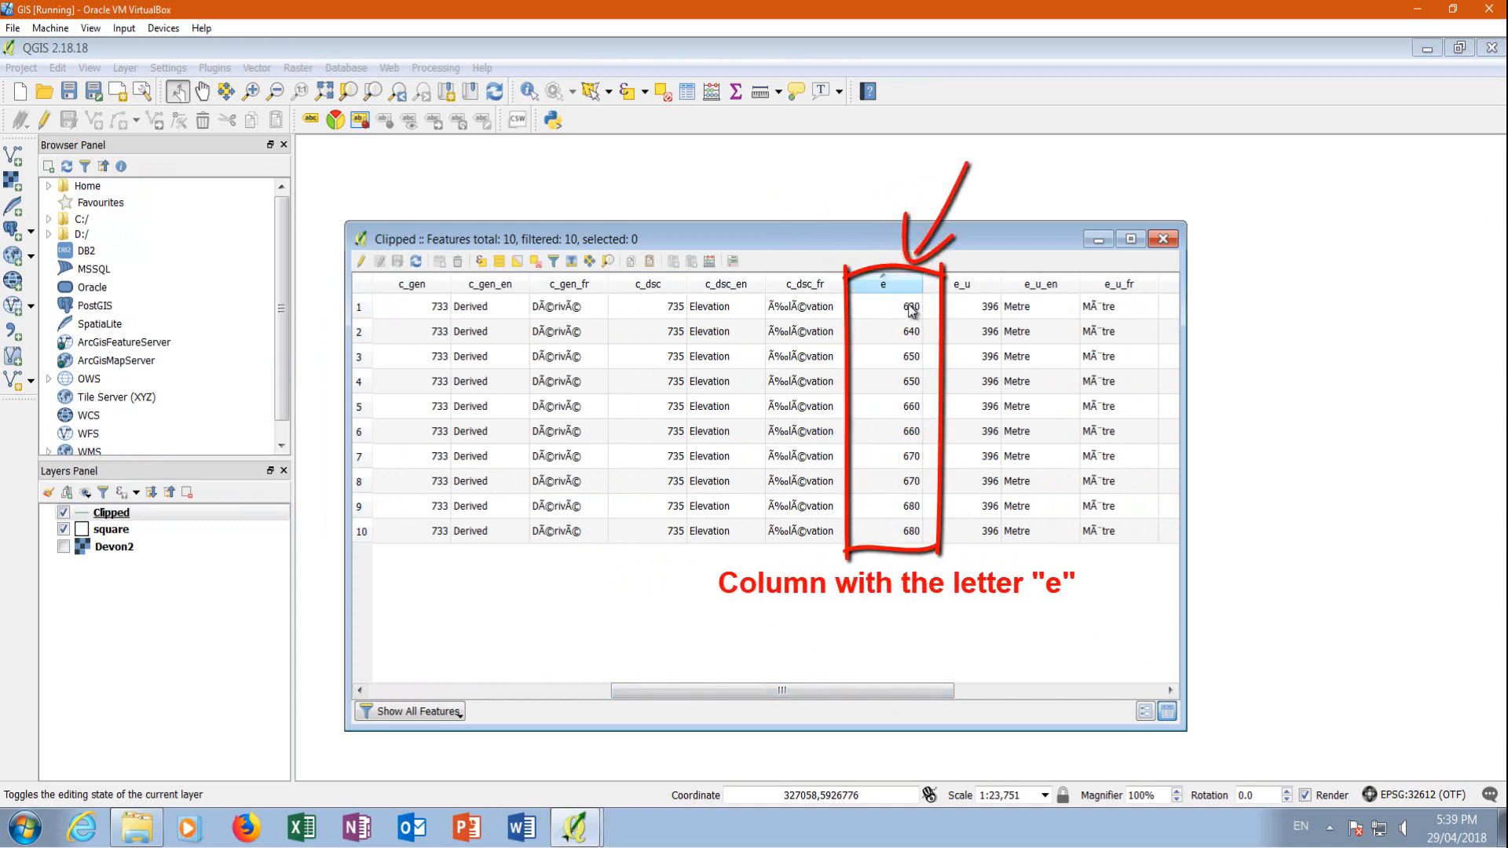
left_click(1162, 239)
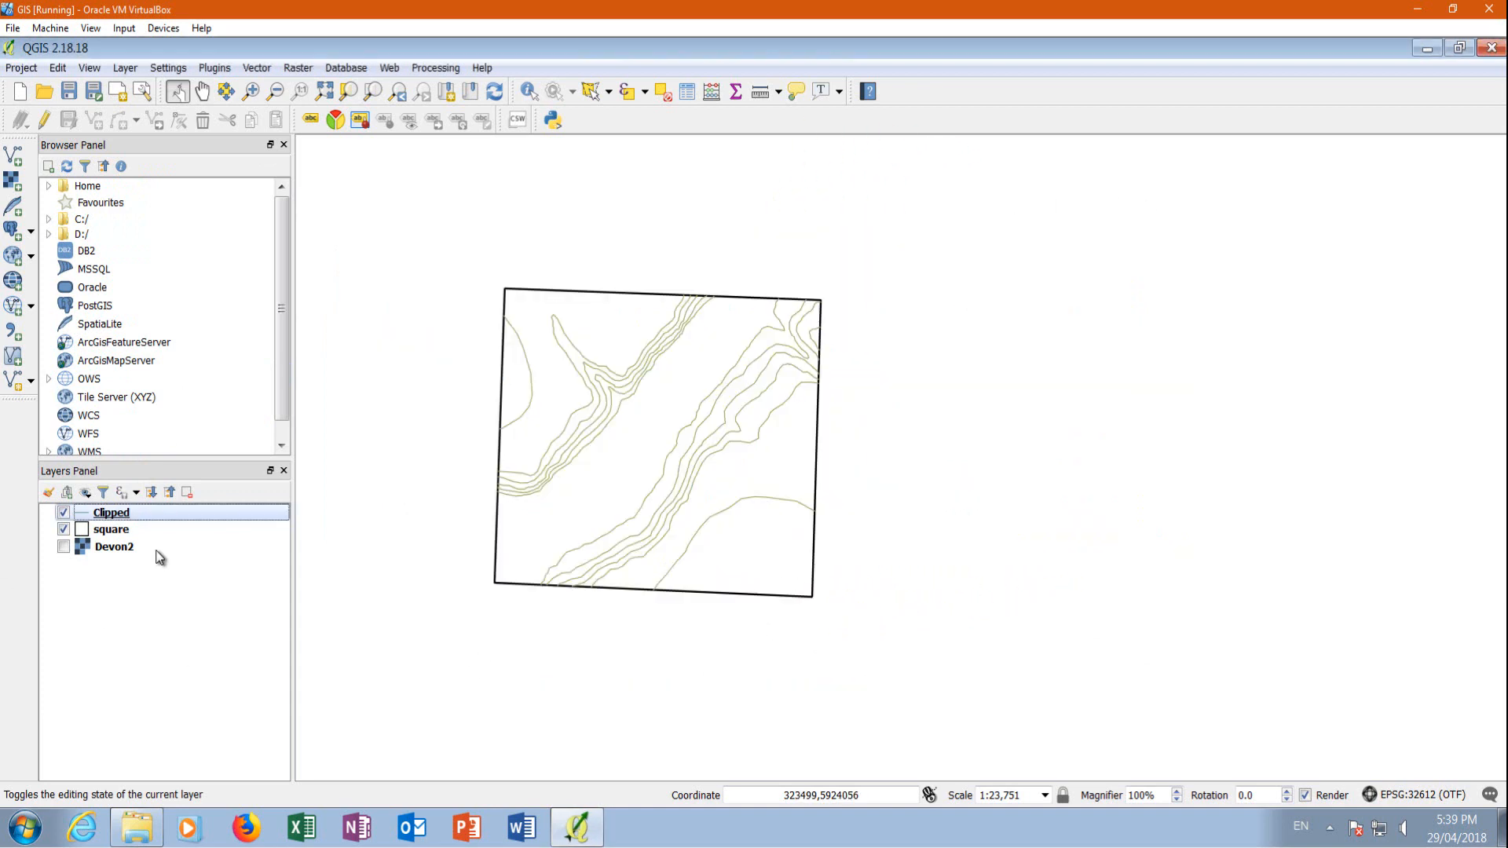
Label the Clipped contour lines with the values of field e and inspect the labels on the map
right_click(126, 515)
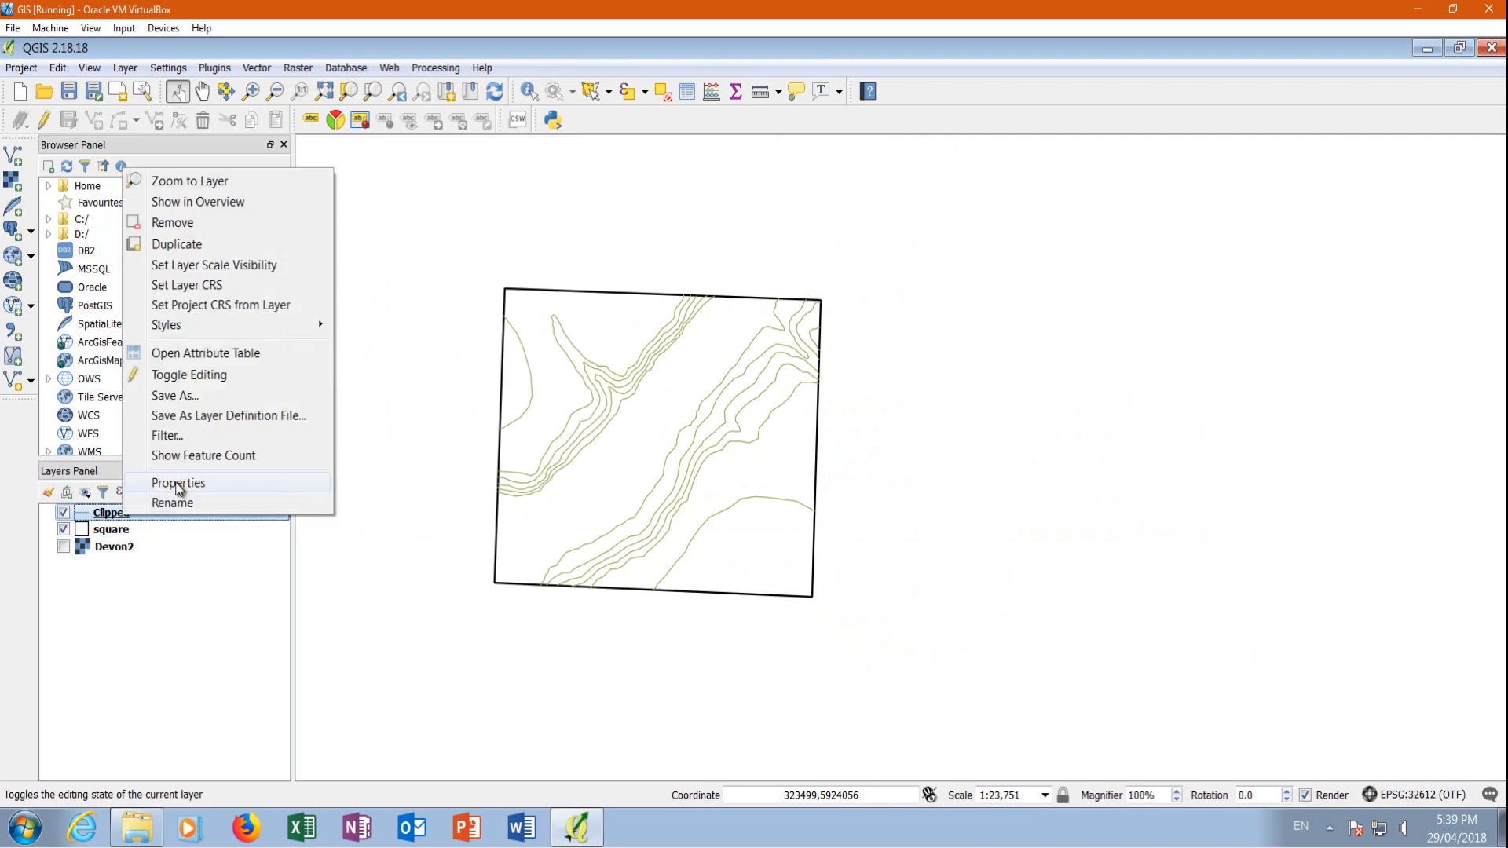
left_click(178, 484)
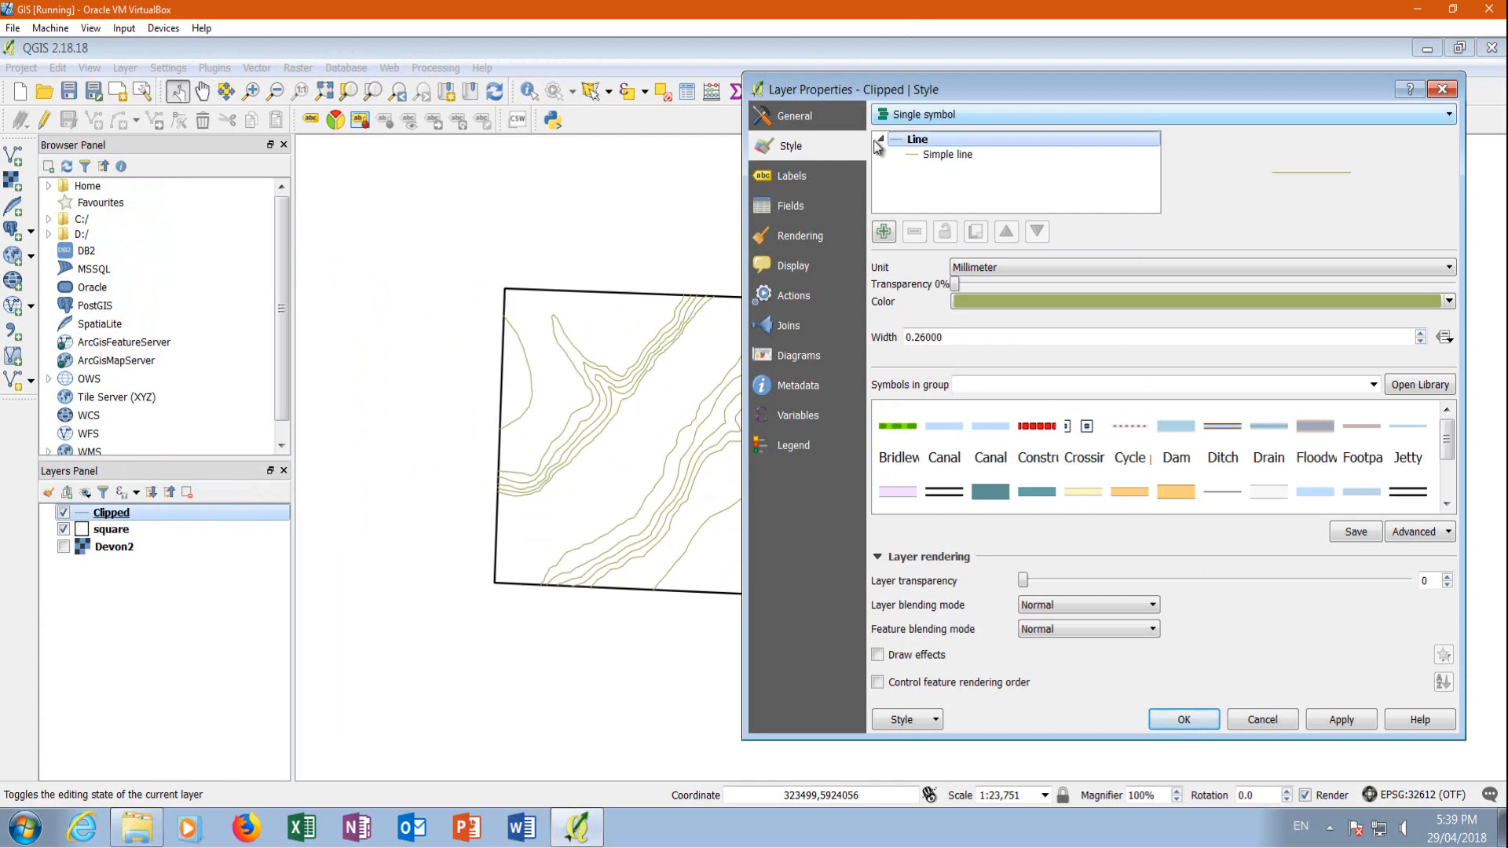
left_click(773, 174)
left_click(909, 117)
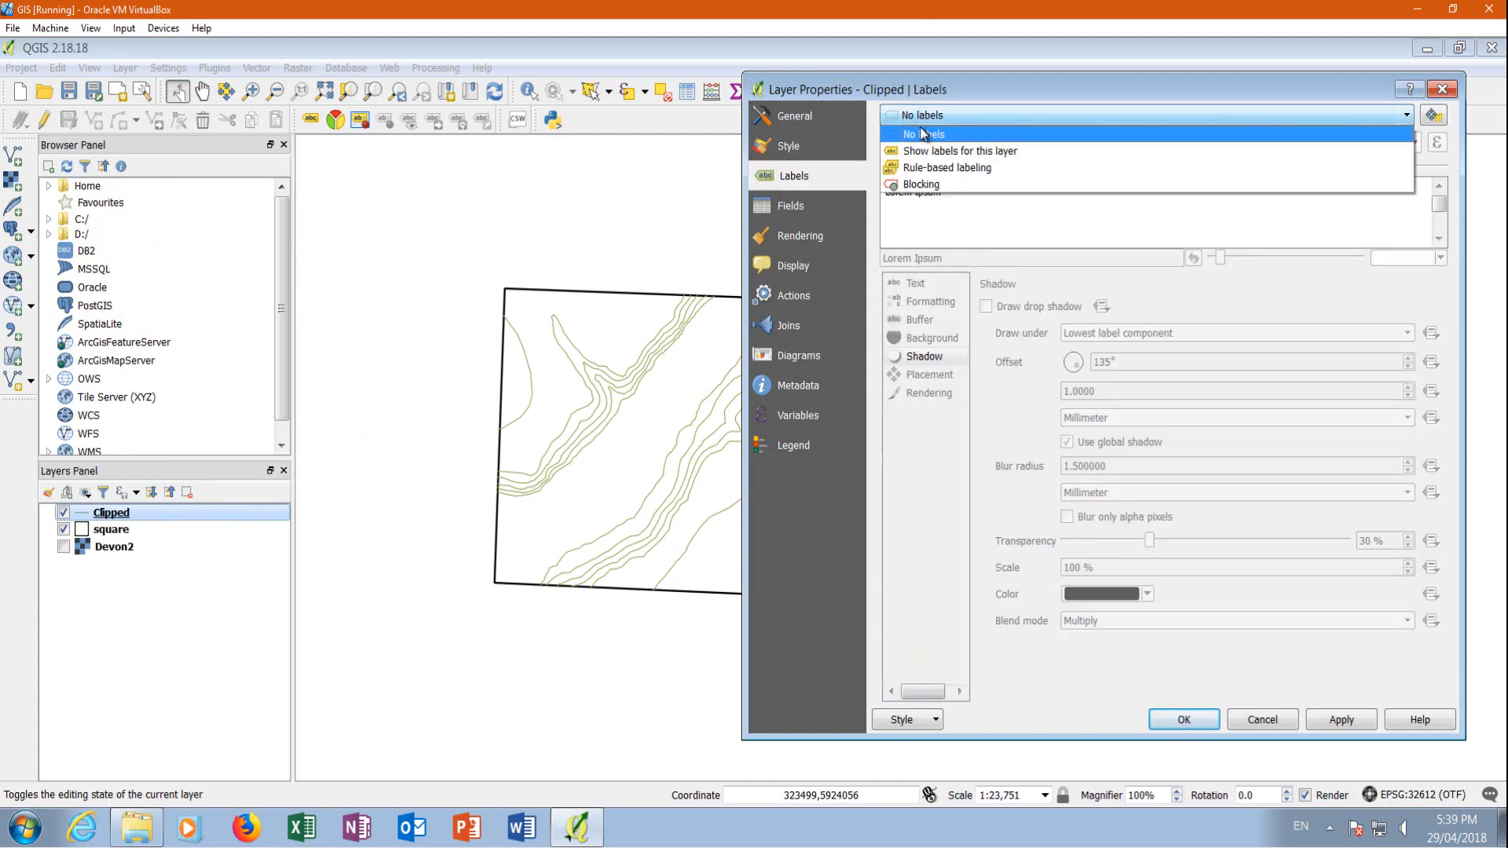
left_click(944, 149)
left_click(1414, 144)
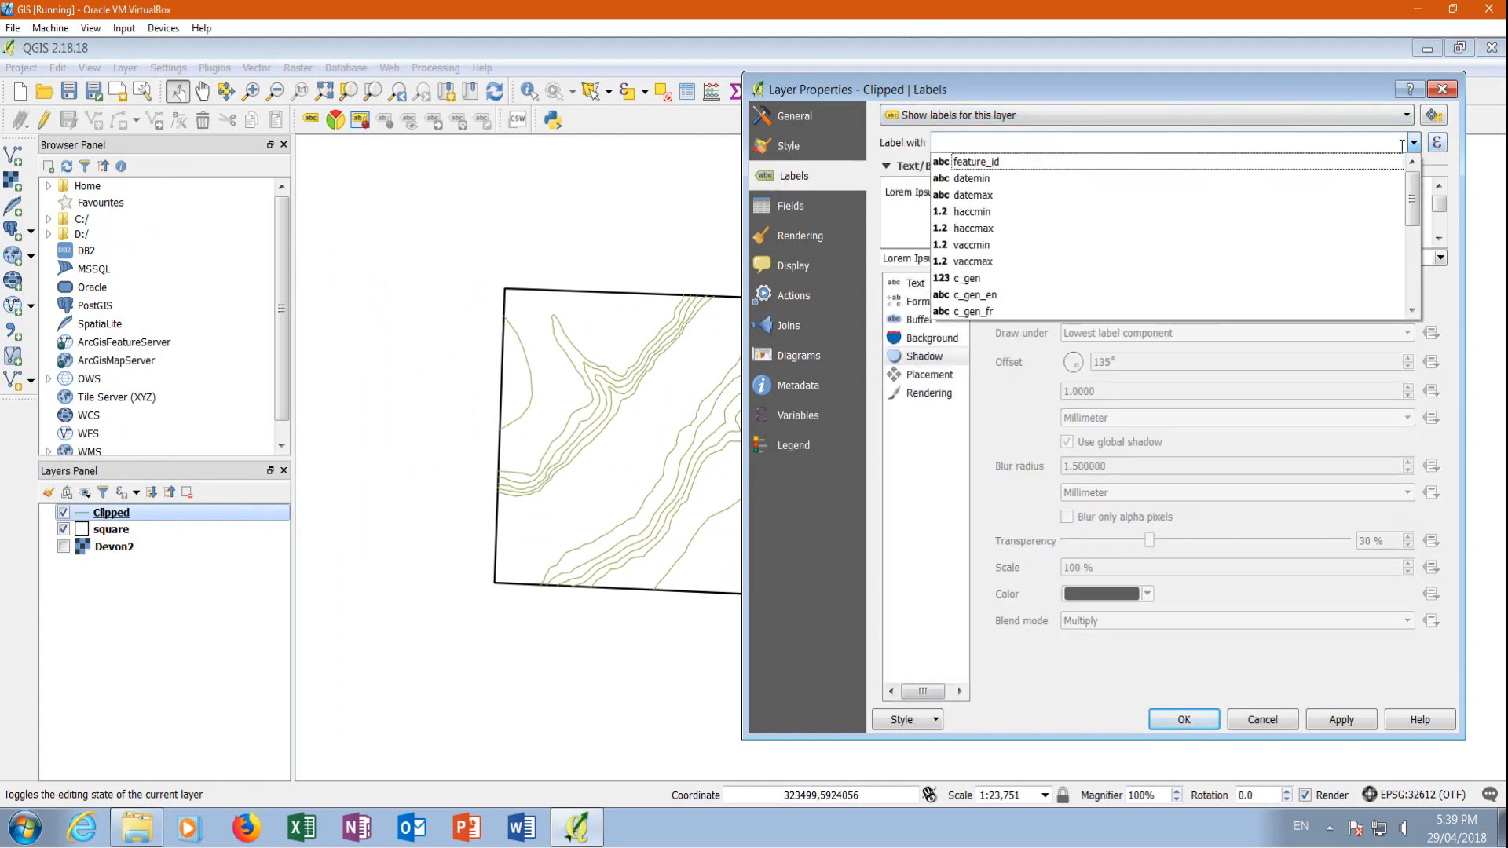
scroll(1067, 229, "down", 5)
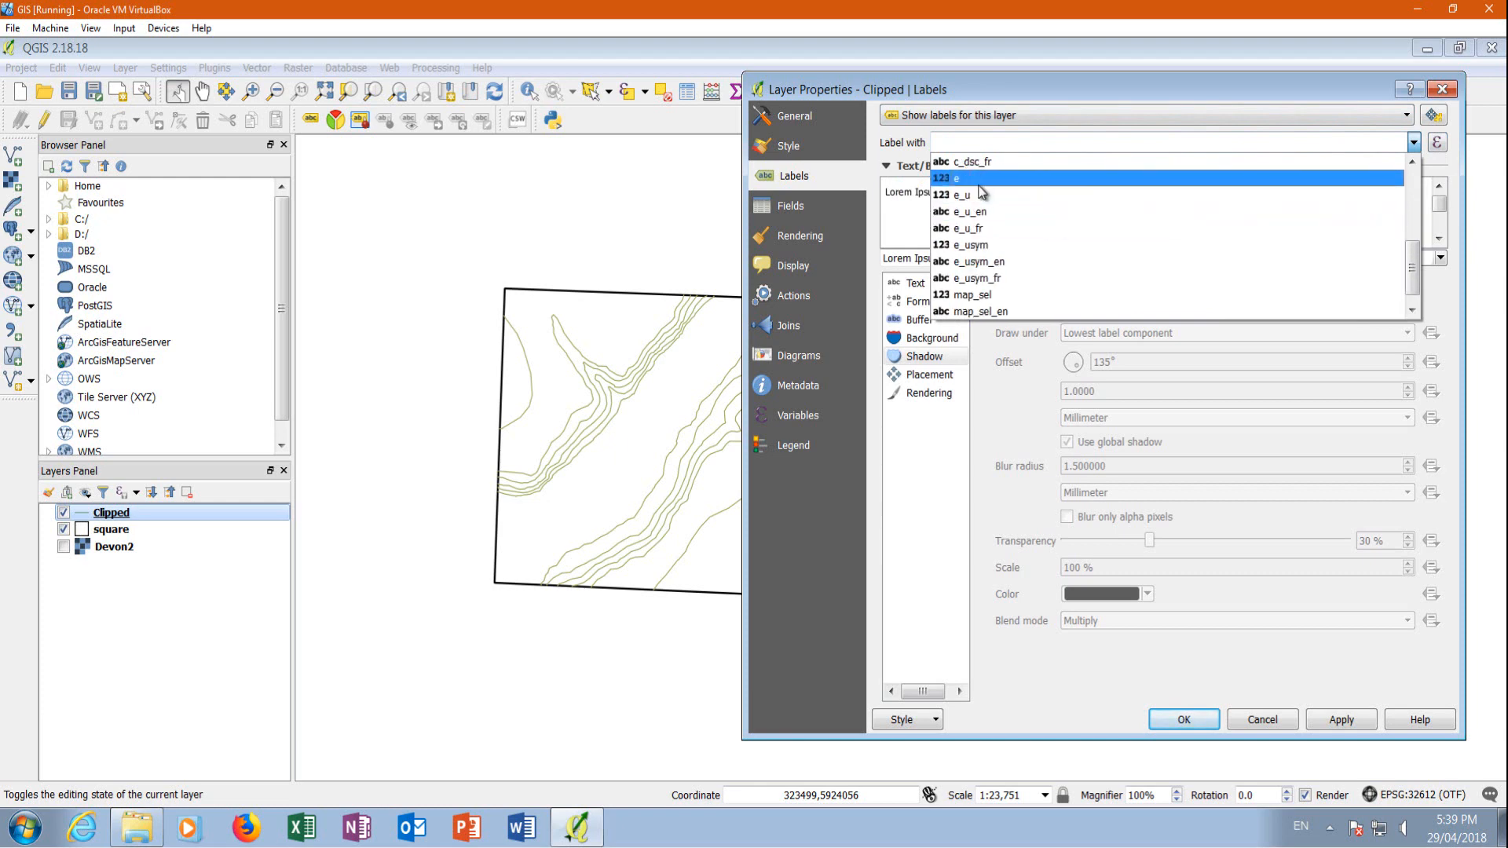
left_click(1029, 179)
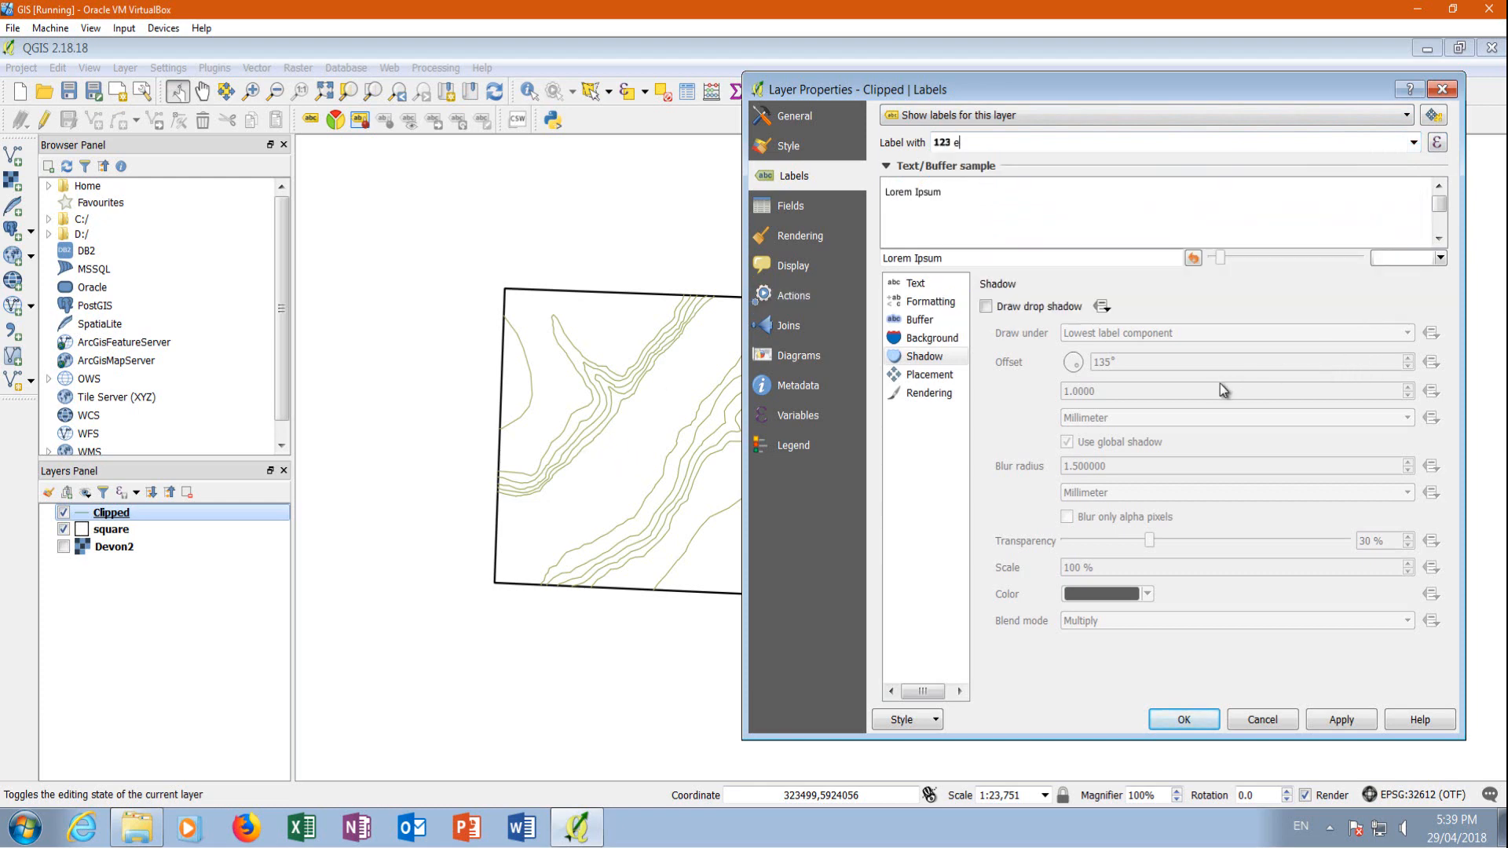
left_click(1351, 720)
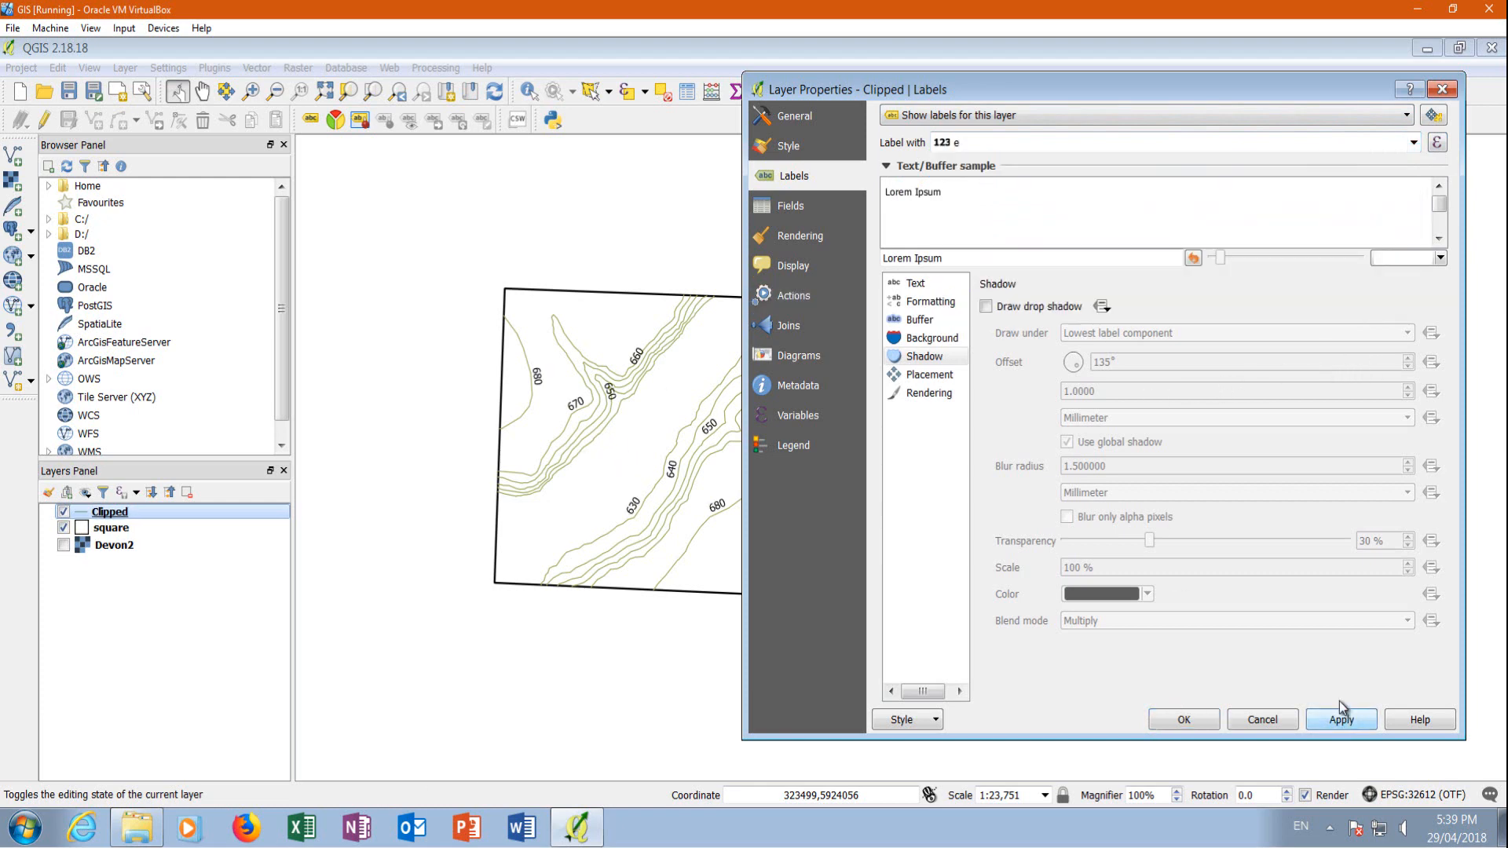
left_click(1182, 720)
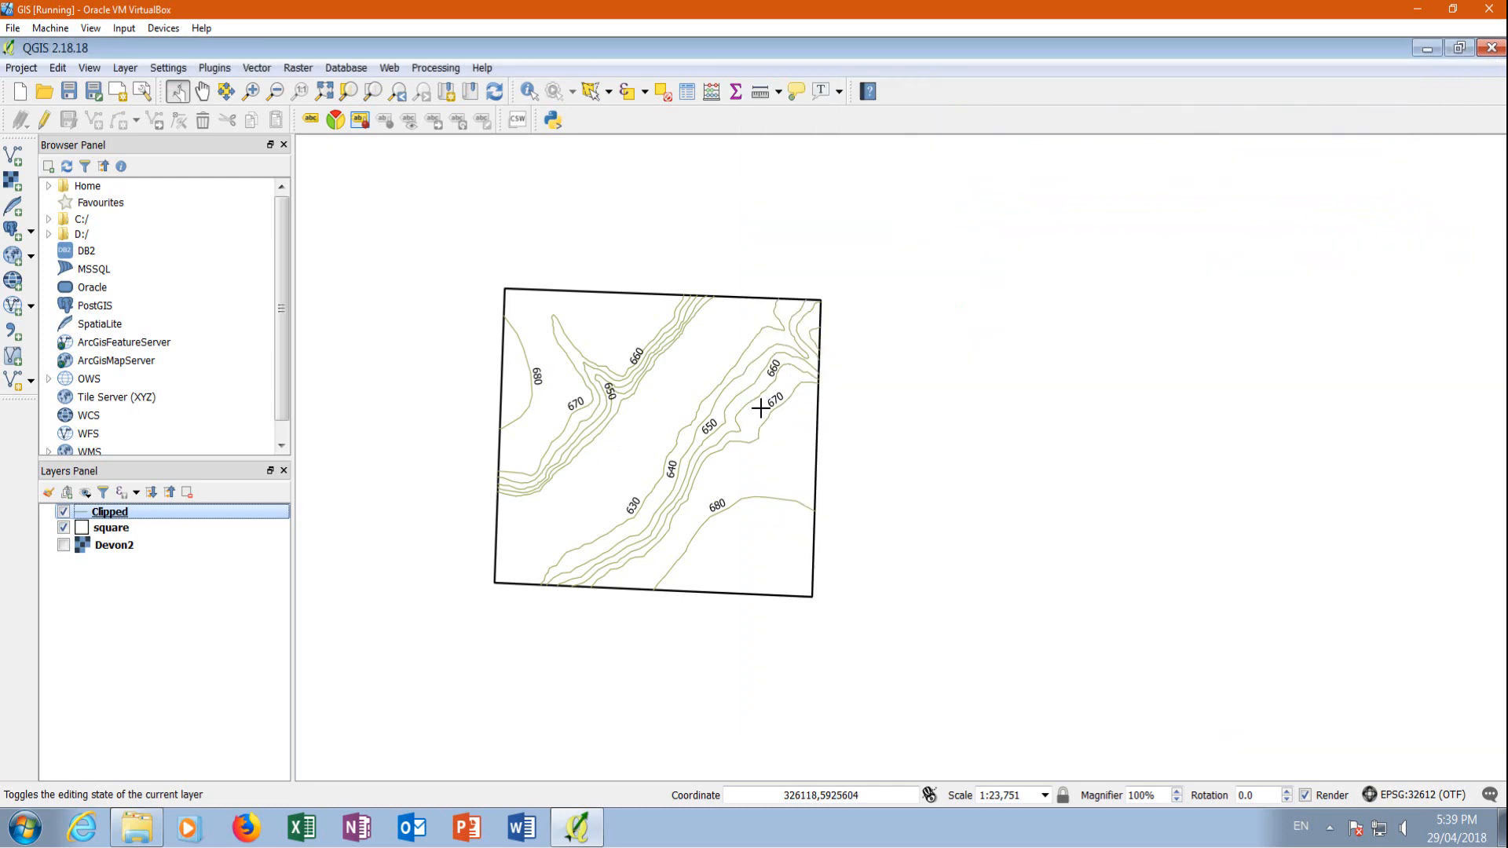
scroll(785, 408, "up", 1)
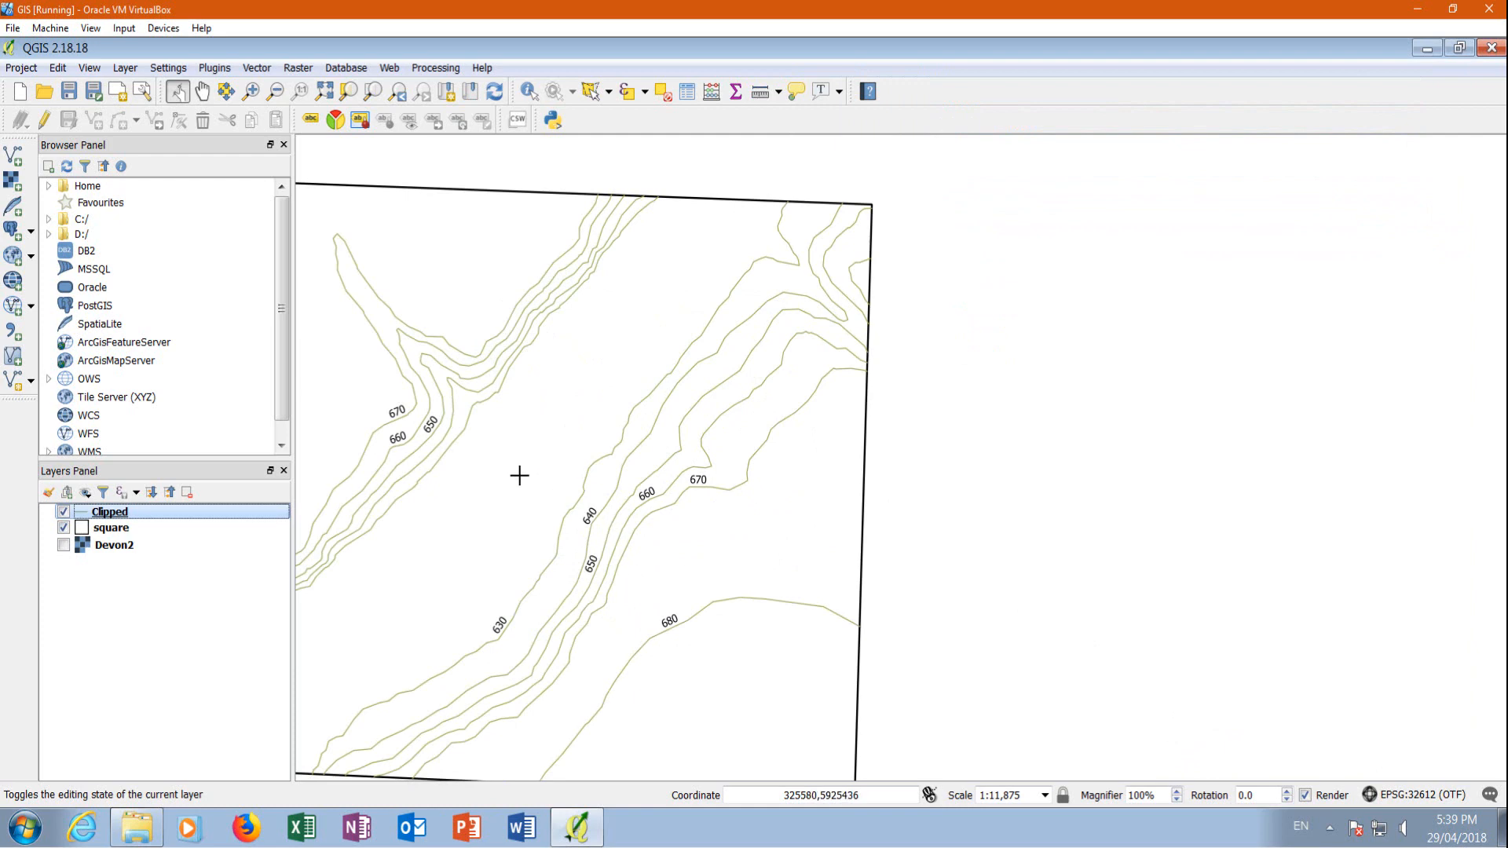
scroll(791, 461, "down", 1)
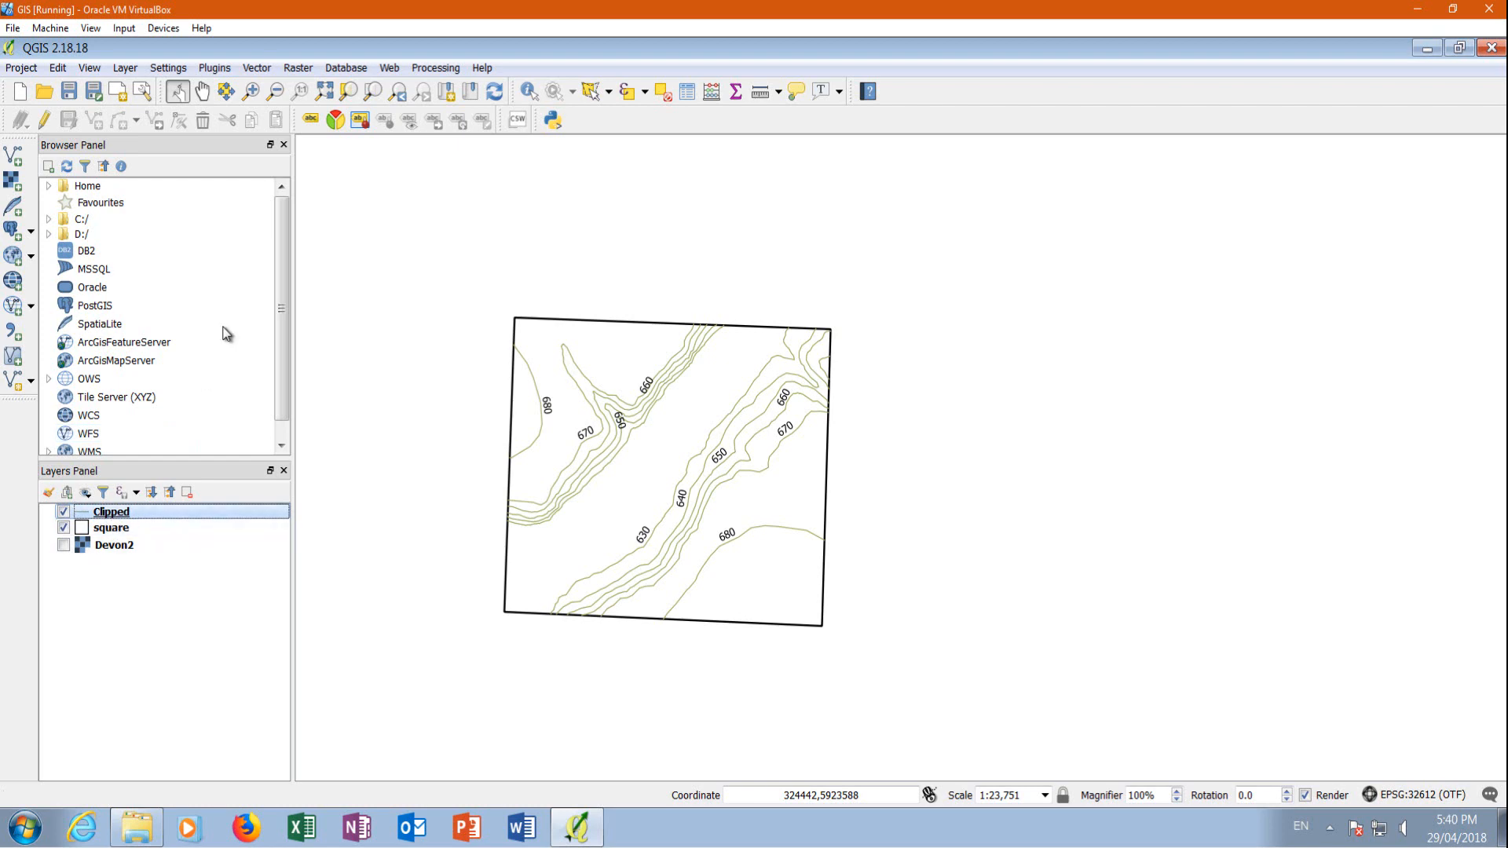
Reopen the Interpolation plugin, check whether field e is among the Clipped layer's interpolation attributes, and close it
left_click(299, 68)
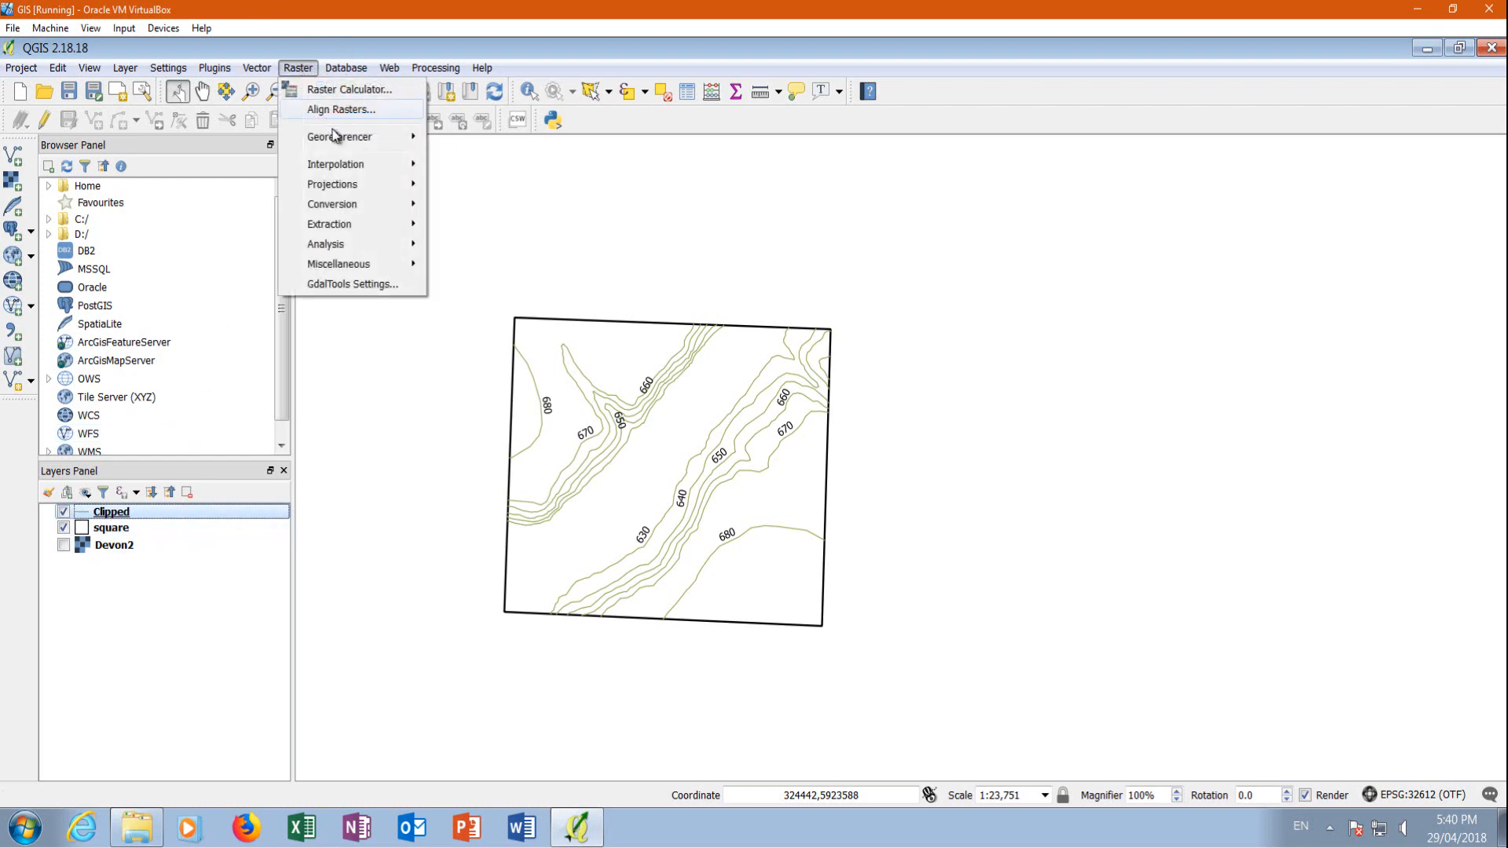
mouse_move(363, 170)
left_click(459, 167)
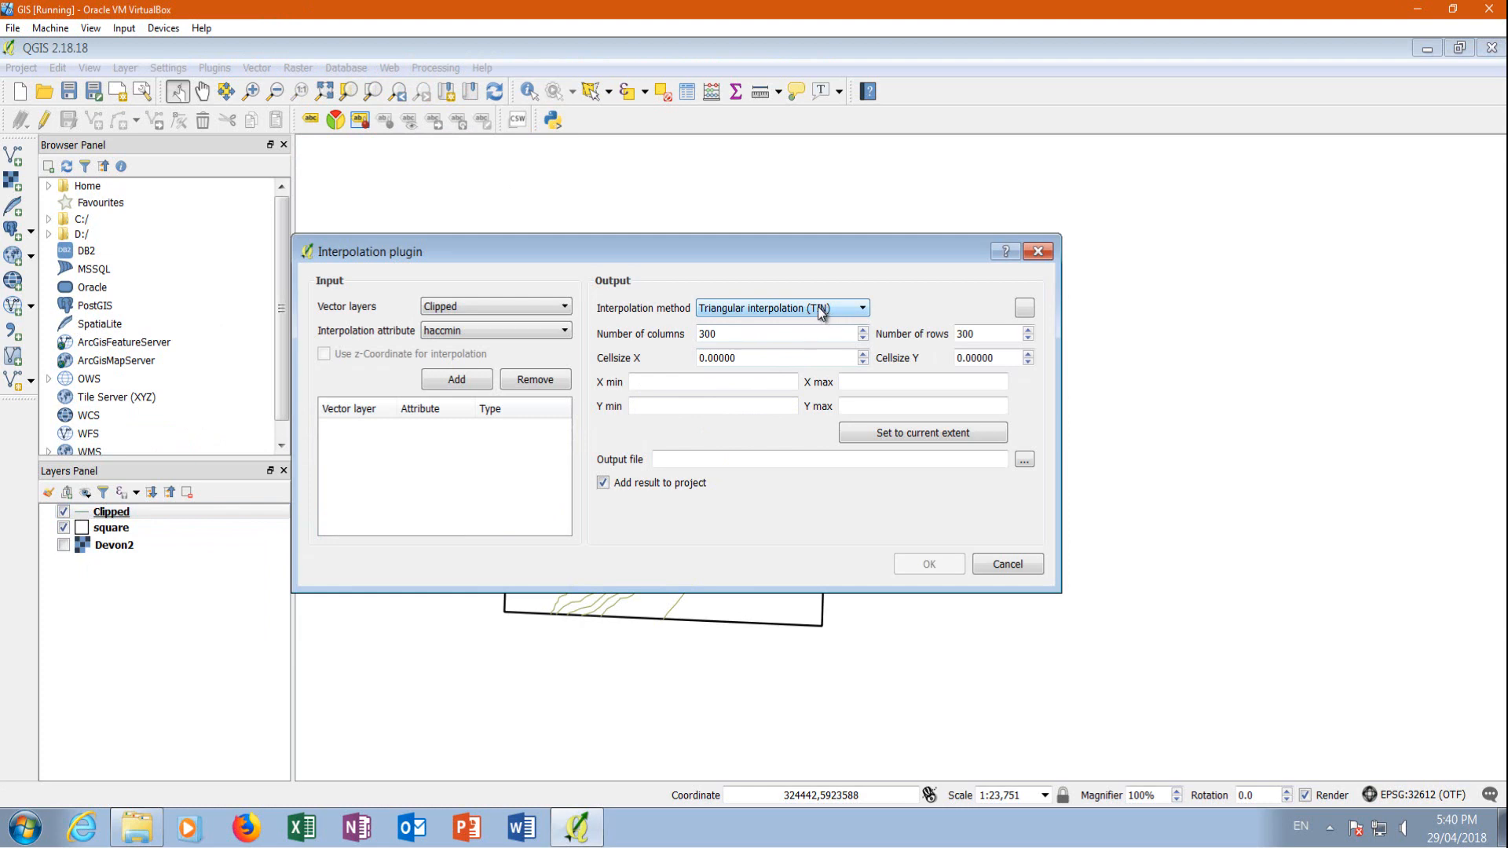
left_click(506, 330)
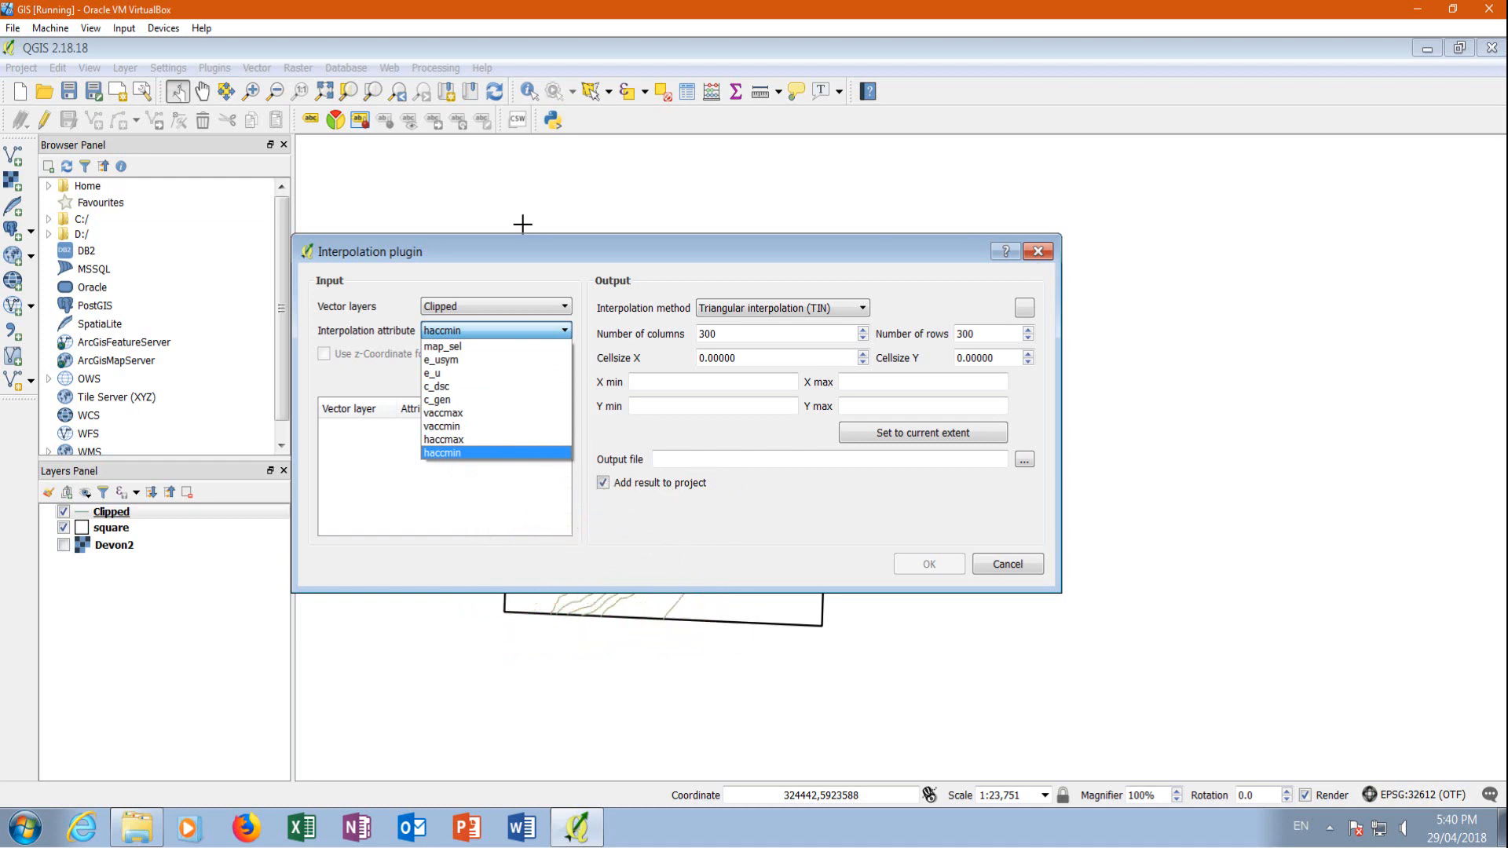
left_click(1047, 263)
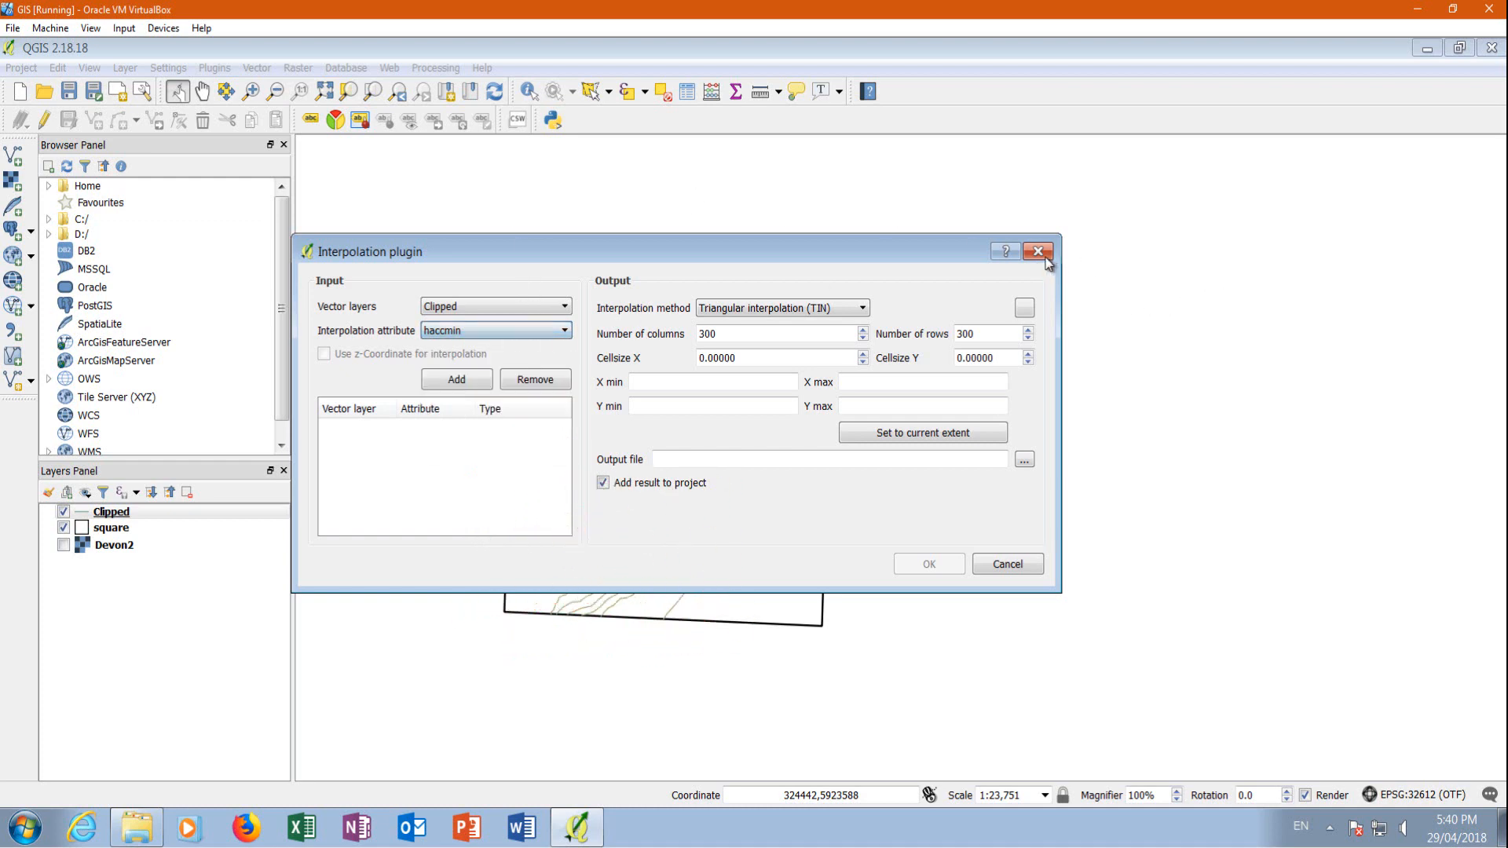
left_click(1044, 258)
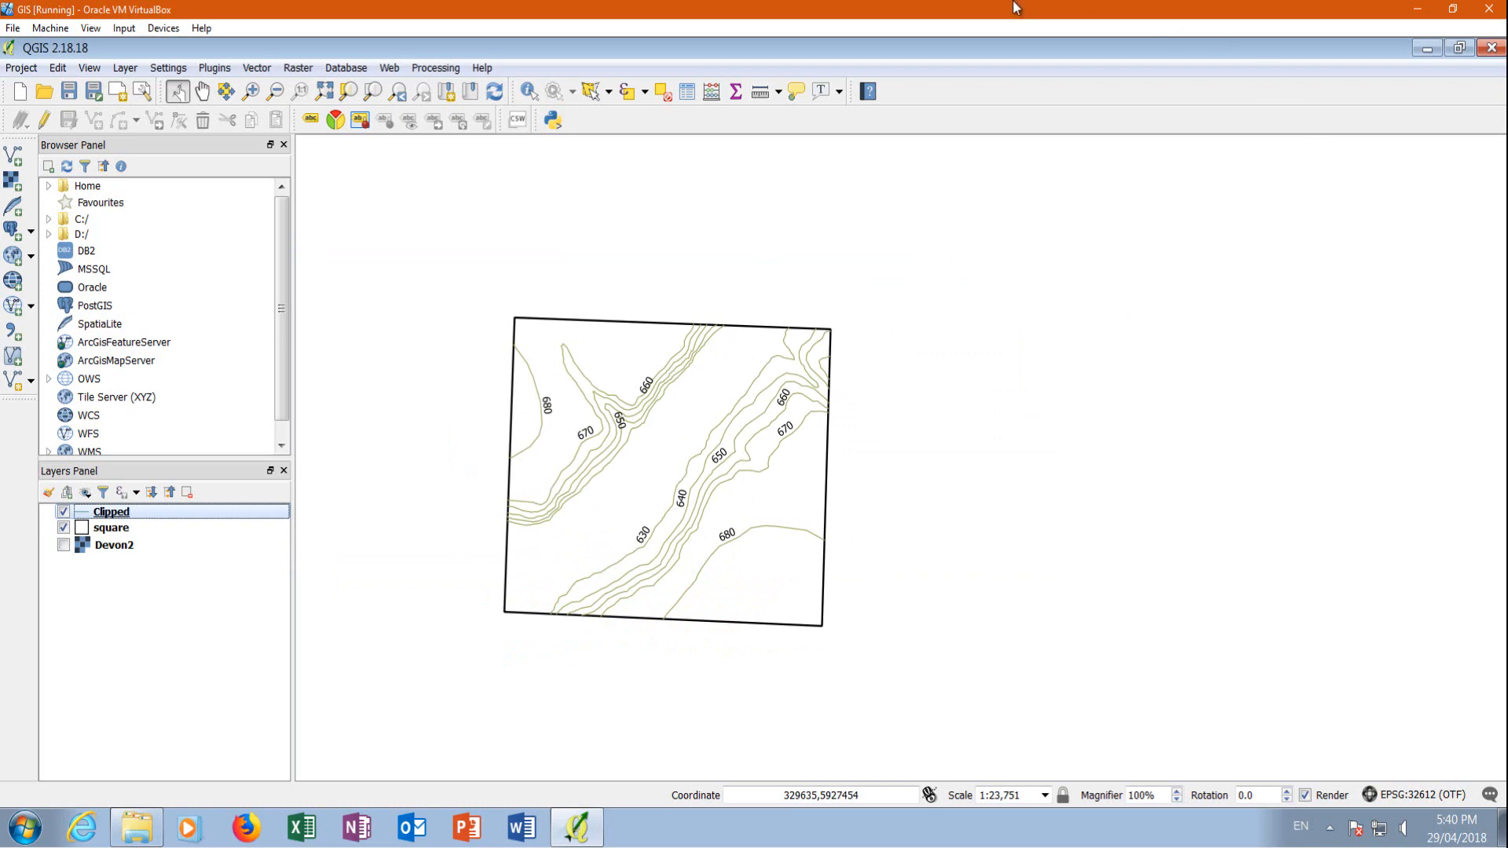
Show the Processing Toolbox beside the map
left_click(441, 70)
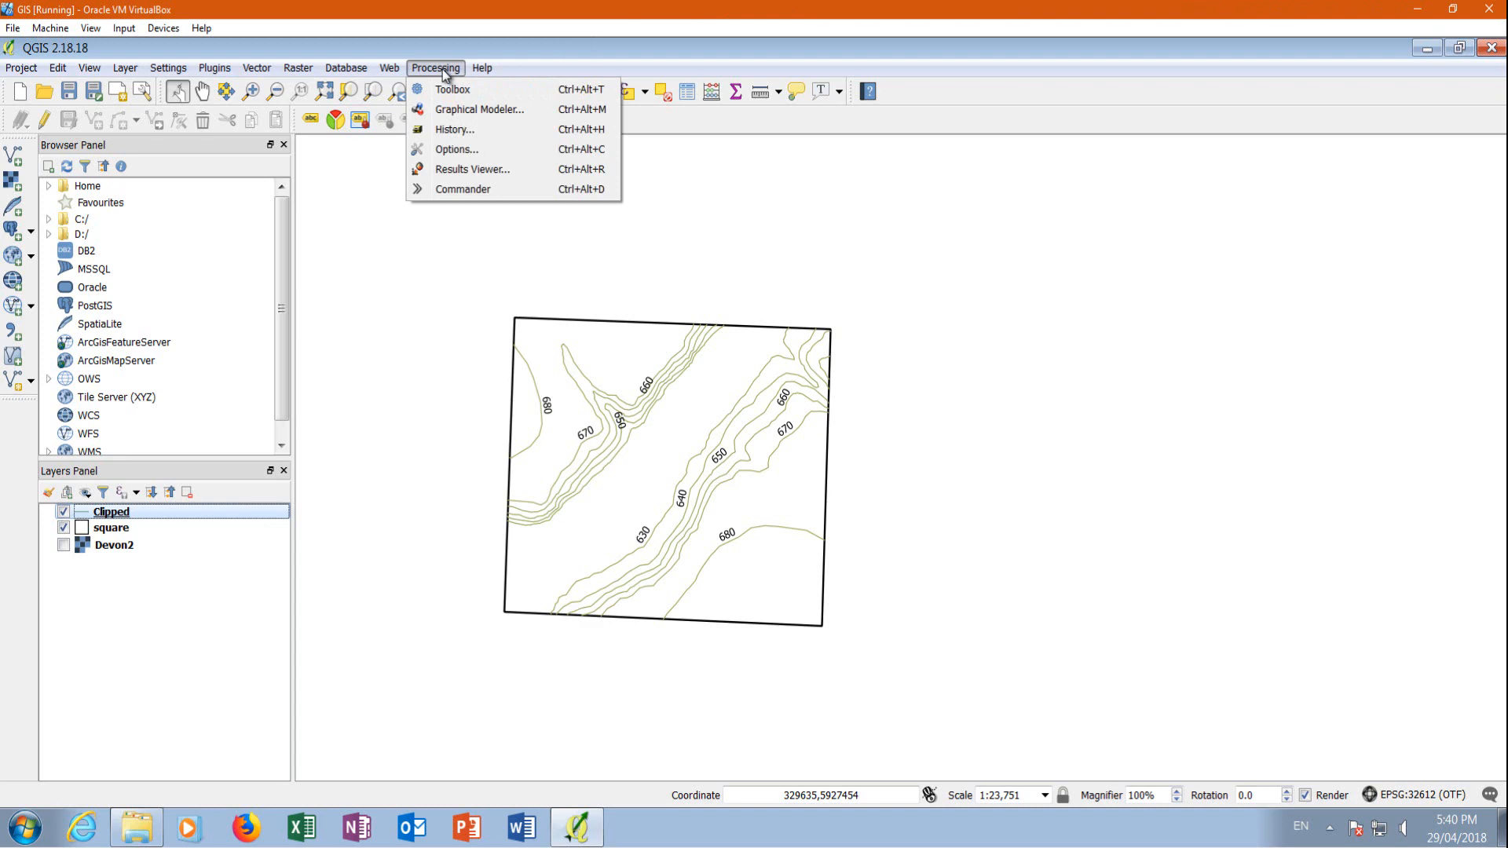
left_click(1119, 83)
right_click(1096, 114)
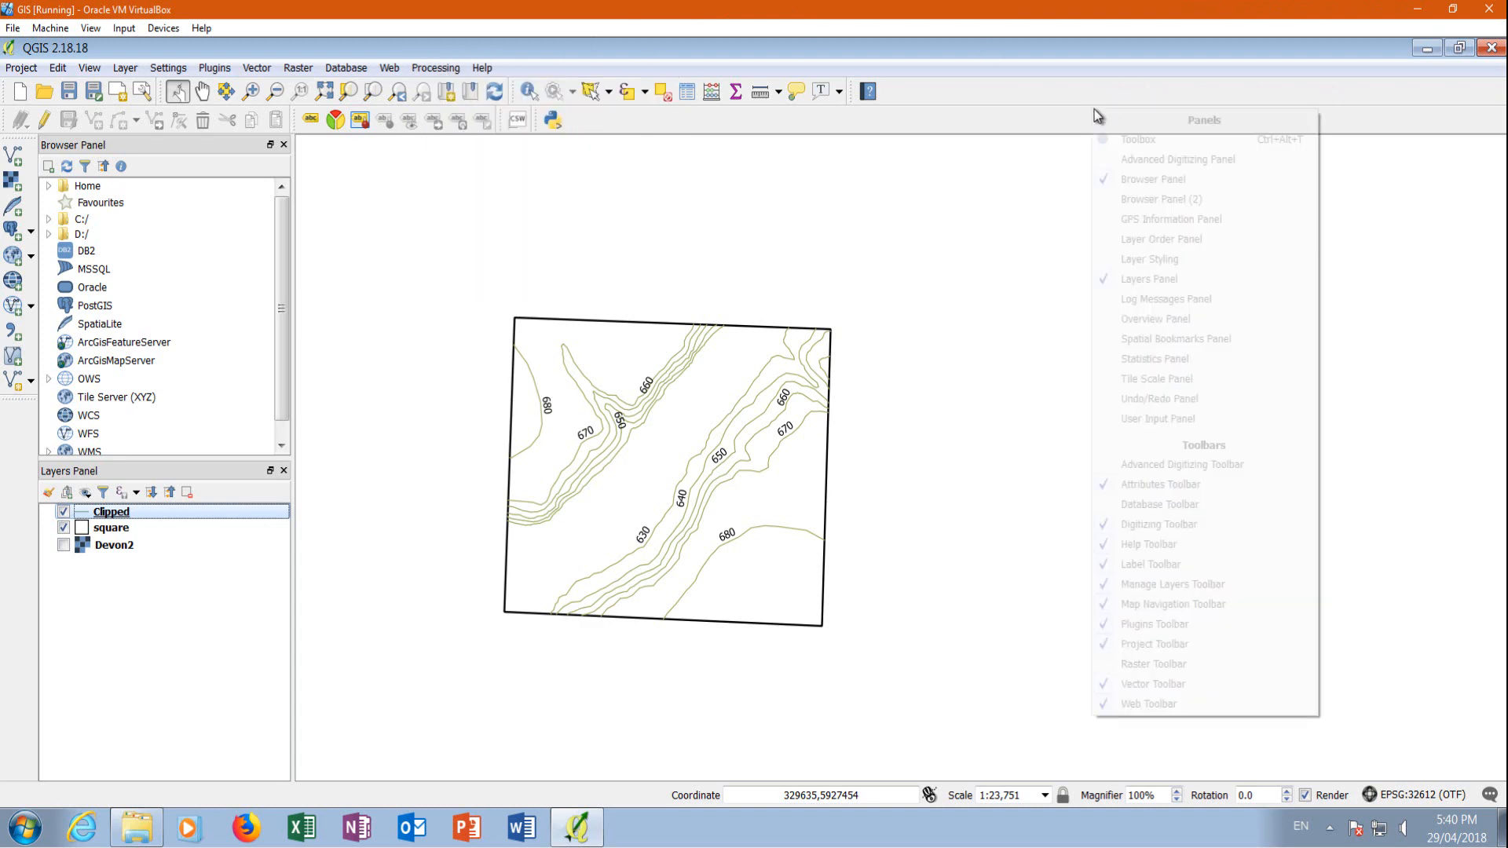
left_click(1142, 142)
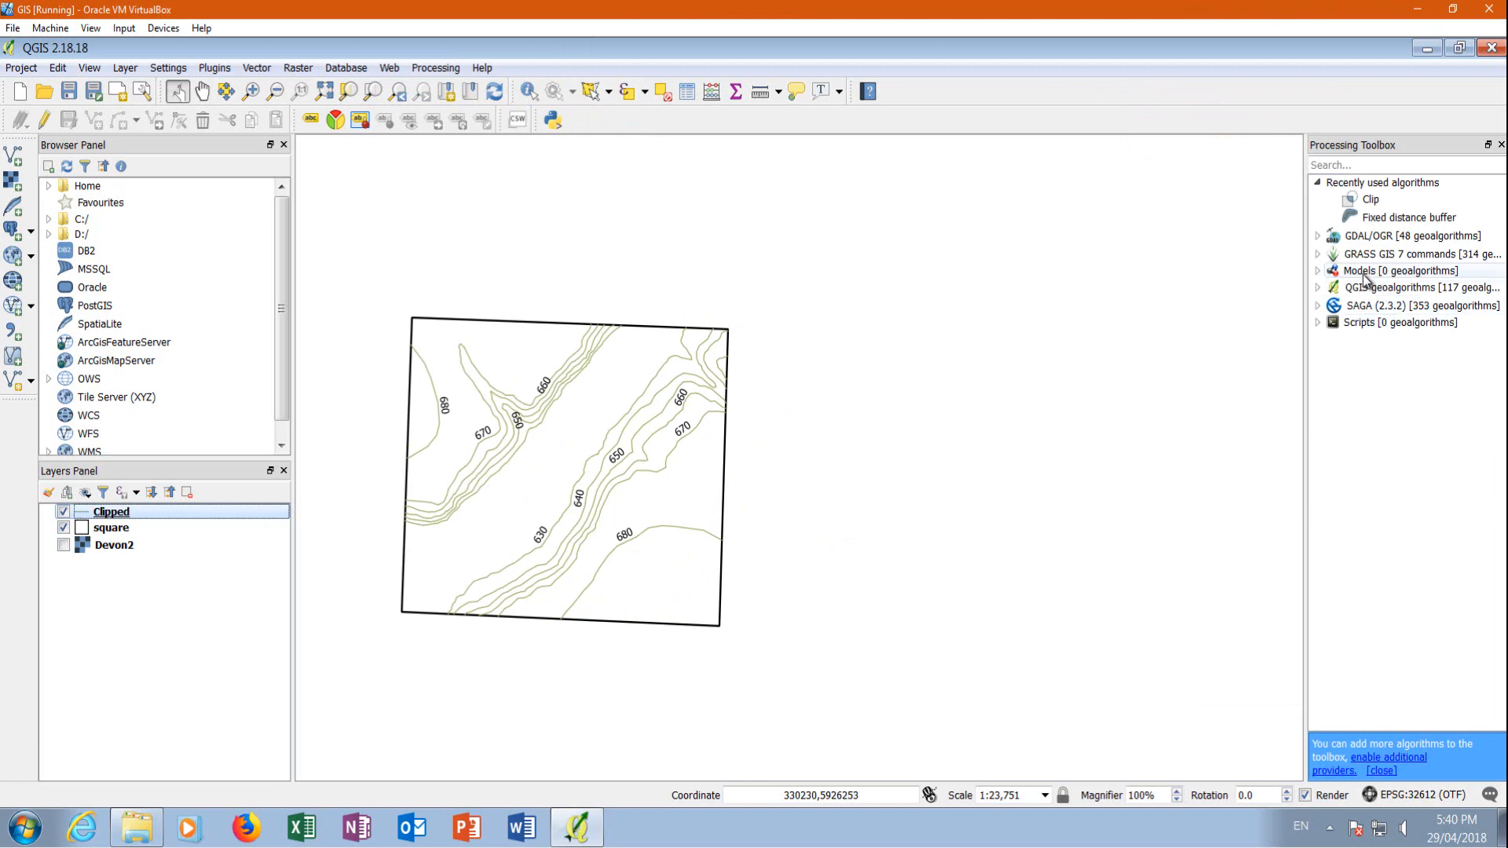
Widen the Processing Toolbox and open the v.clean tool from the GRASS GIS 7 vector commands
left_click(1319, 254)
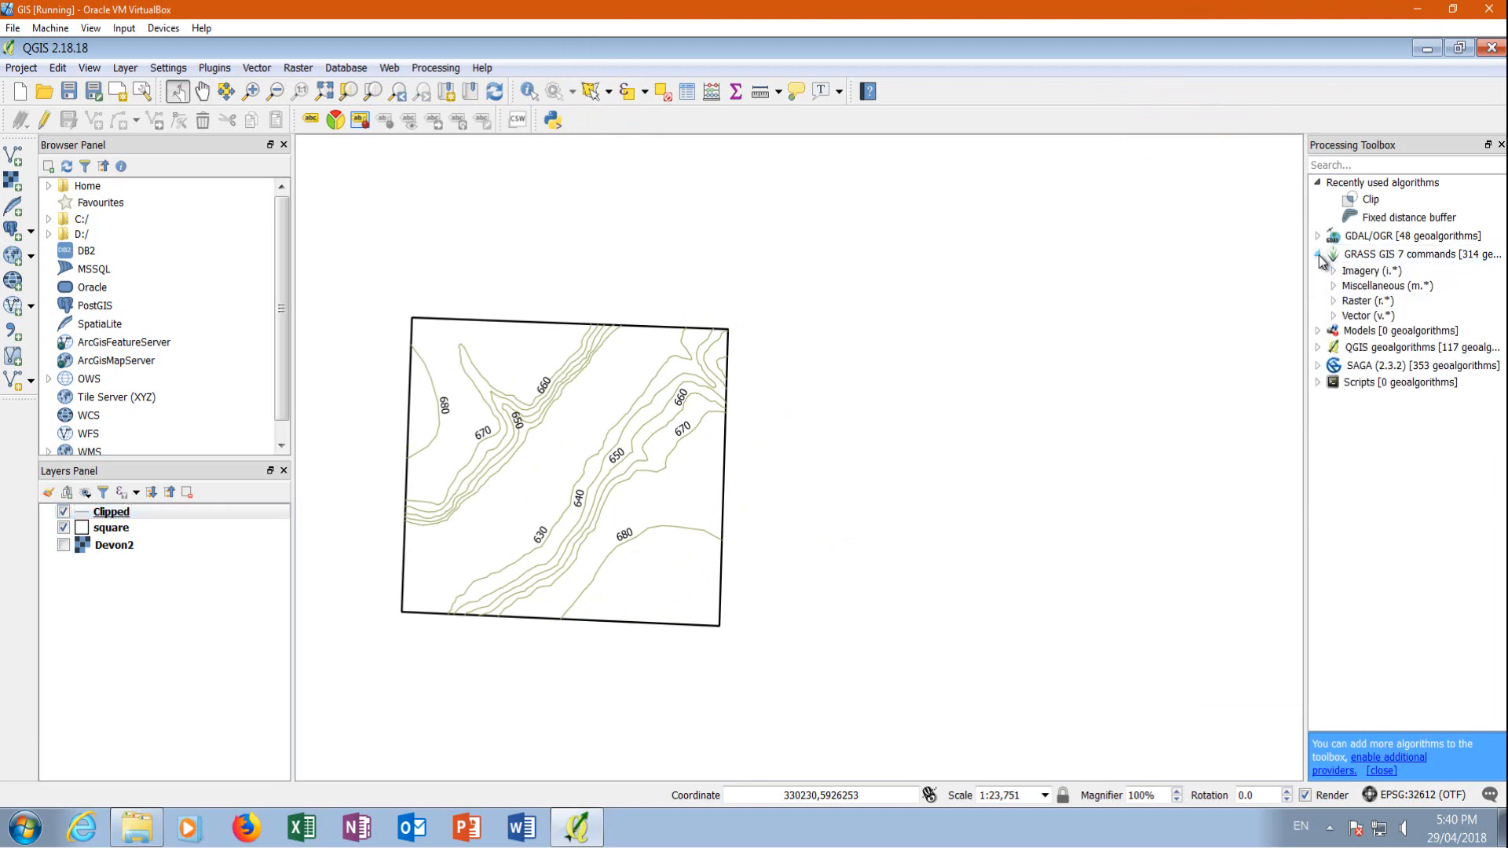
left_click(1334, 316)
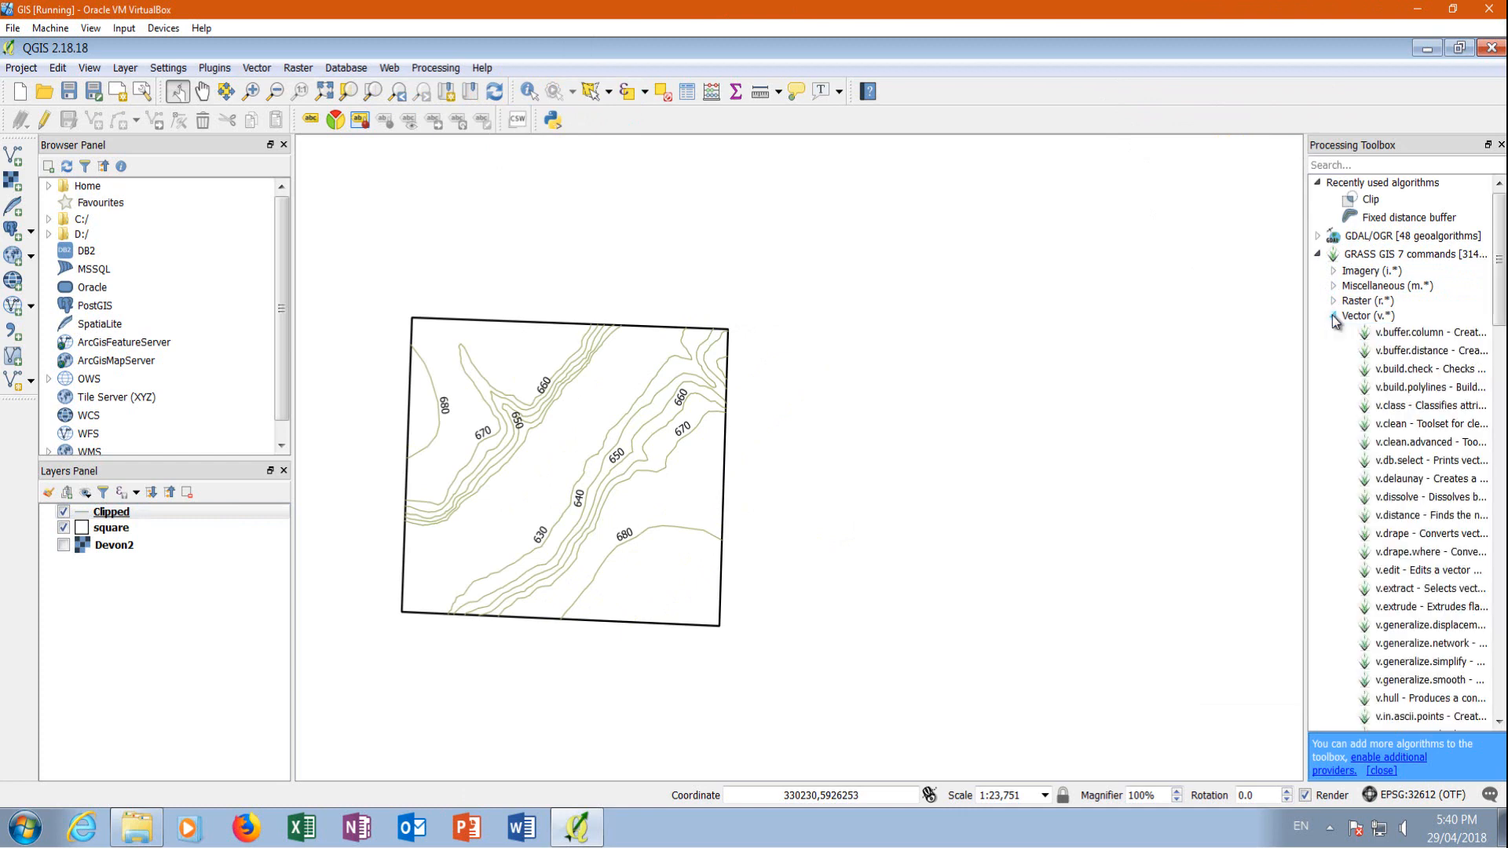
left_click_drag(1306, 198, 887, 212)
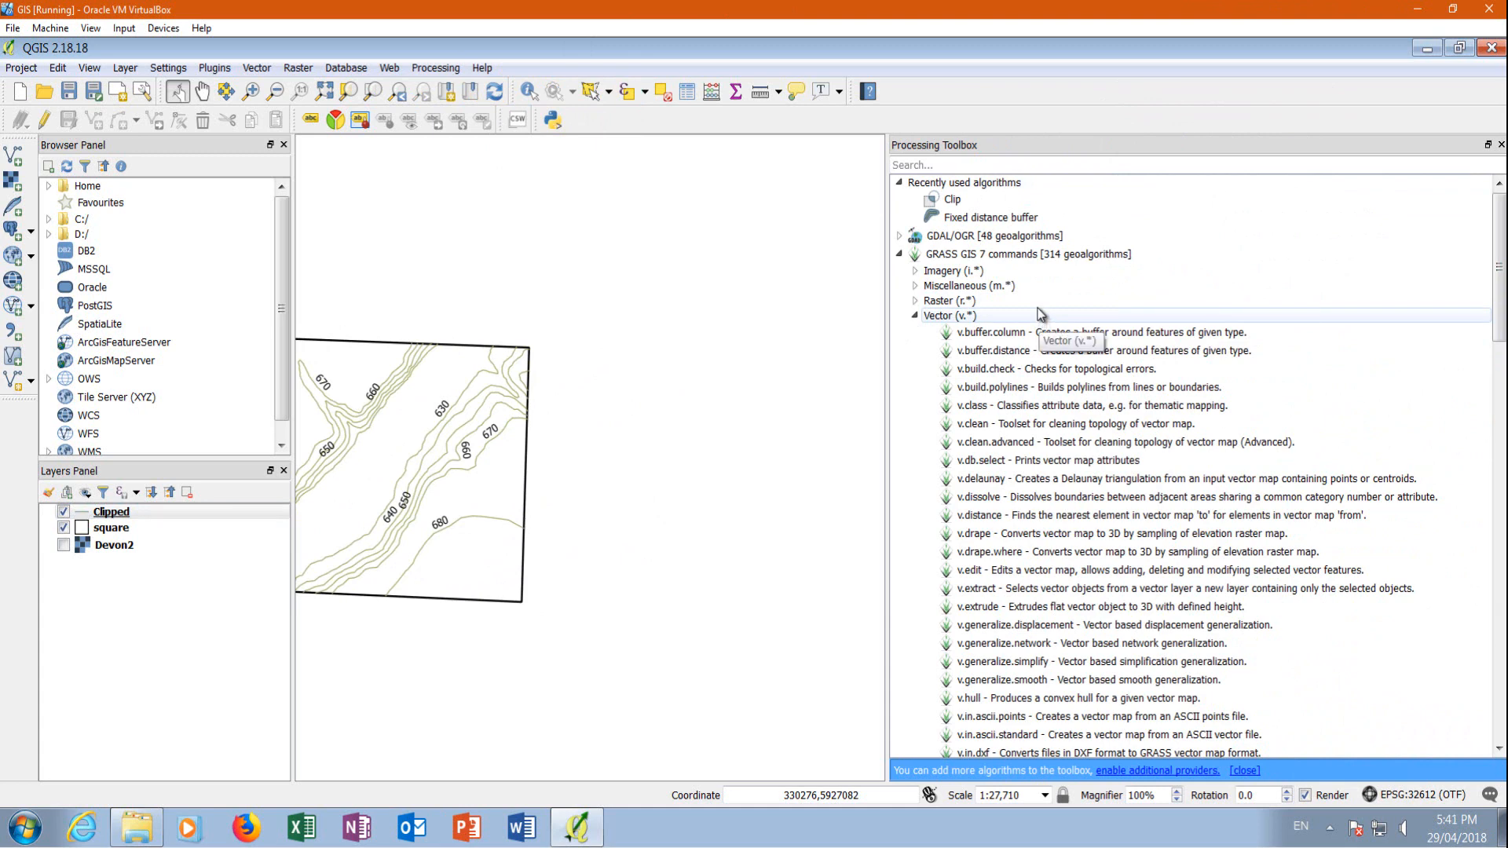
left_click(994, 332)
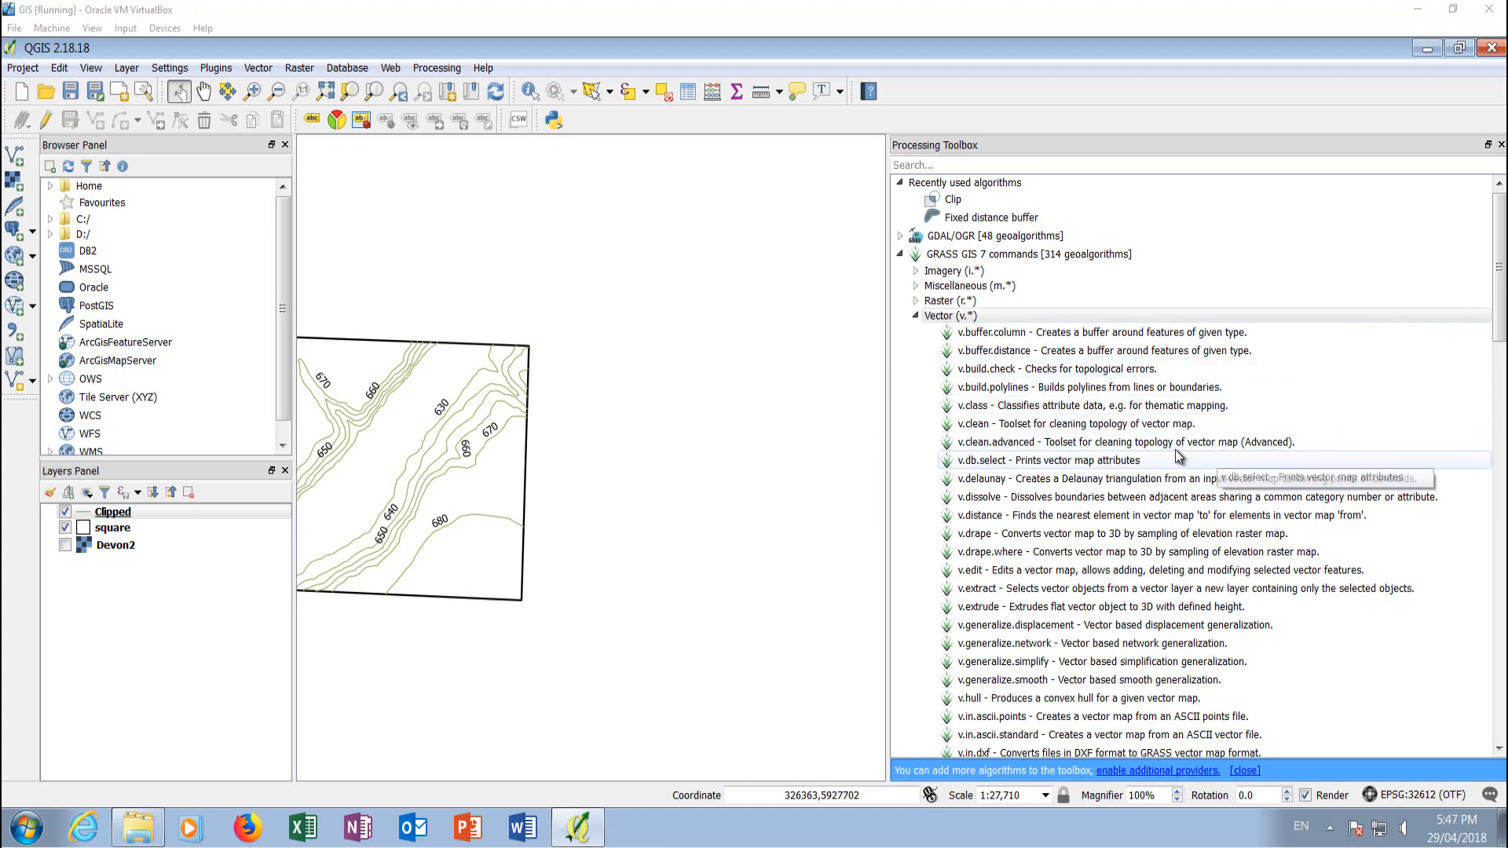
double_click(1078, 428)
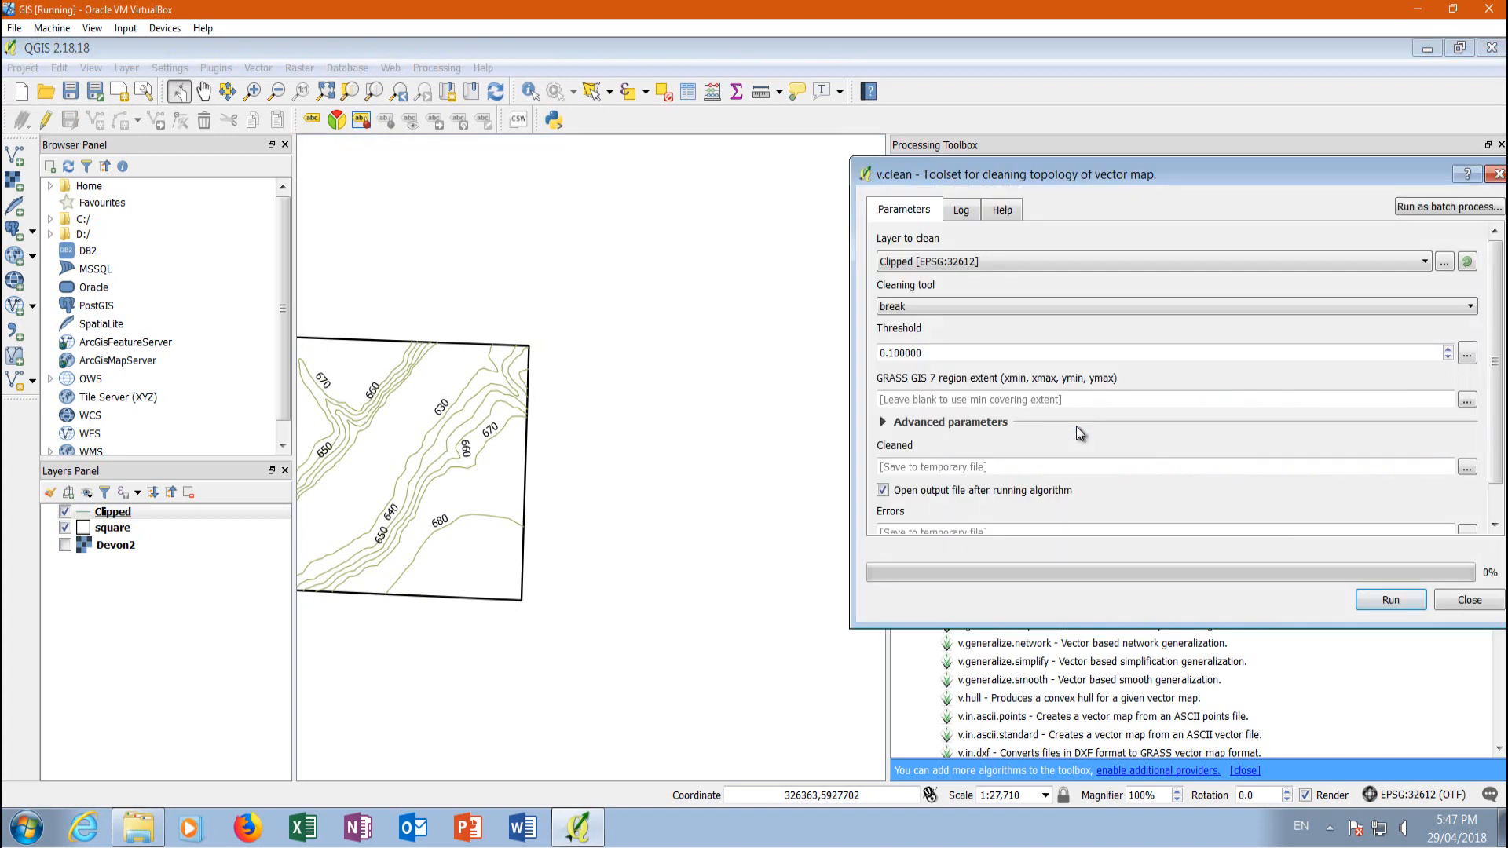
Clean the topology of the Clipped layer with the break cleaning tool, writing the output to temporary files
left_click_drag(1133, 177, 639, 168)
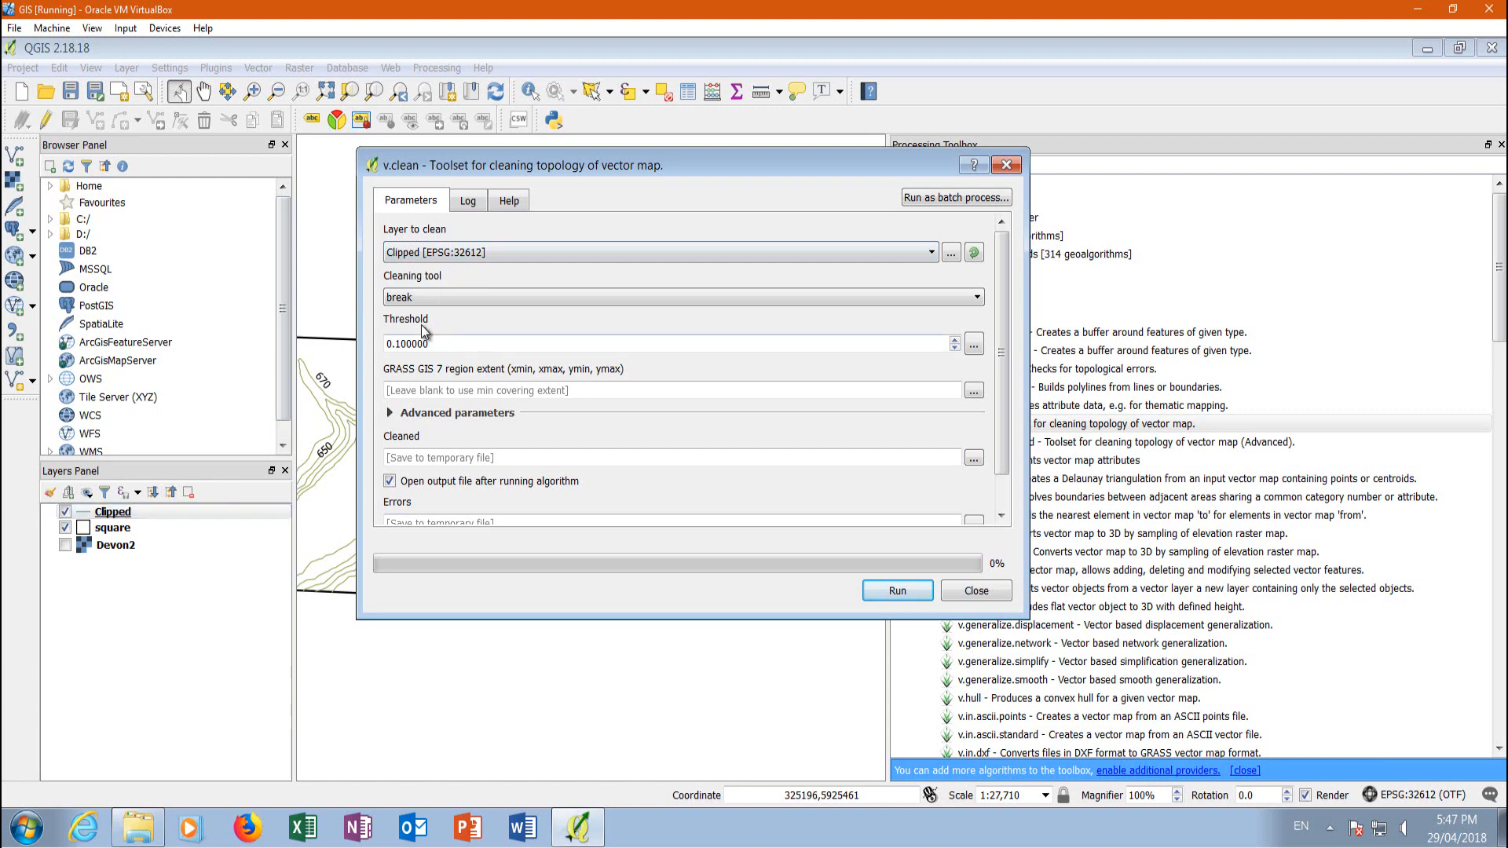
left_click(473, 299)
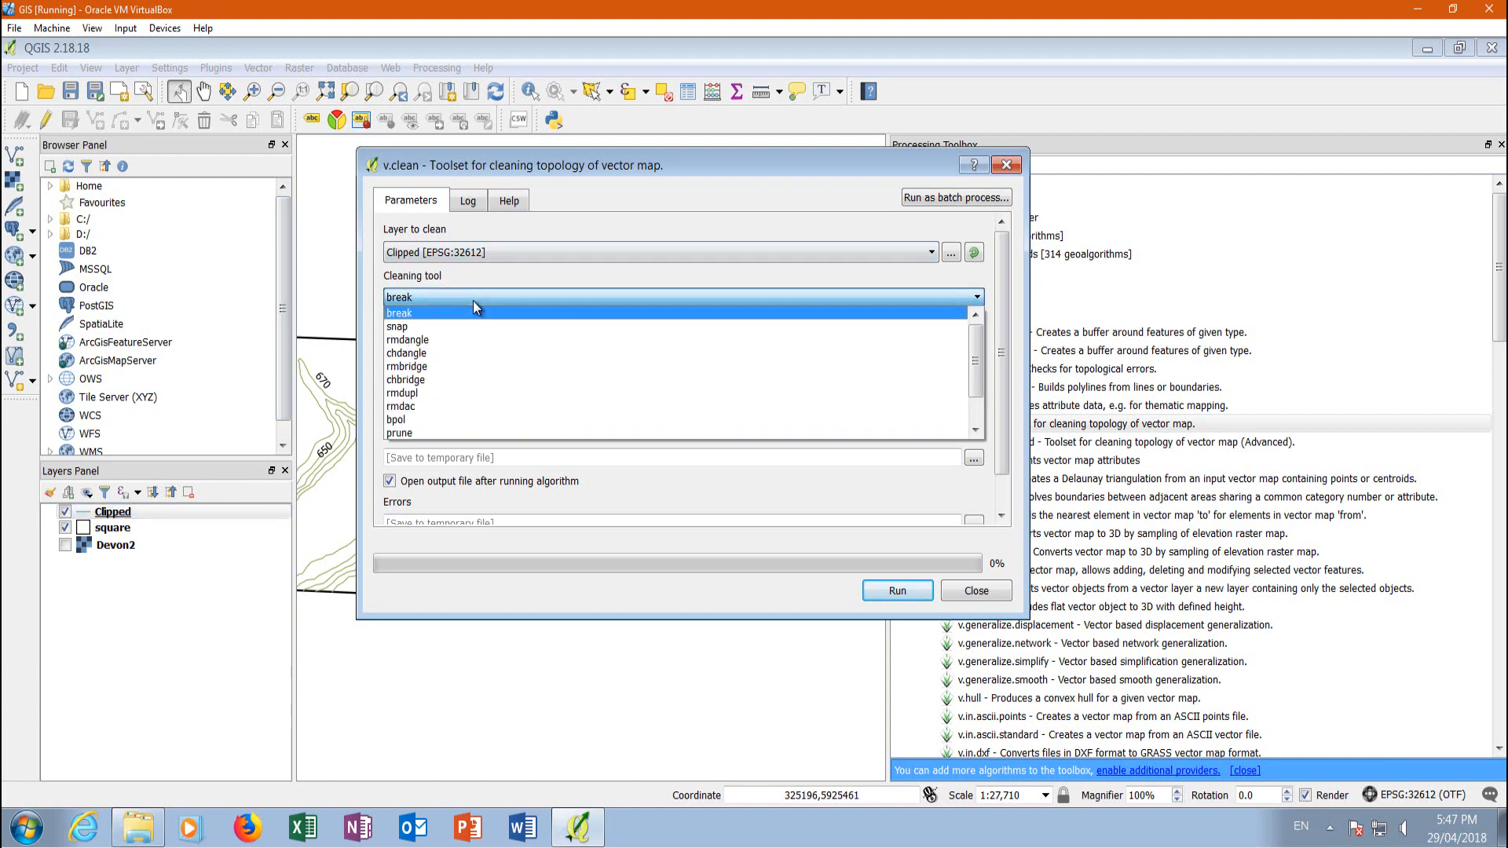
left_click(475, 313)
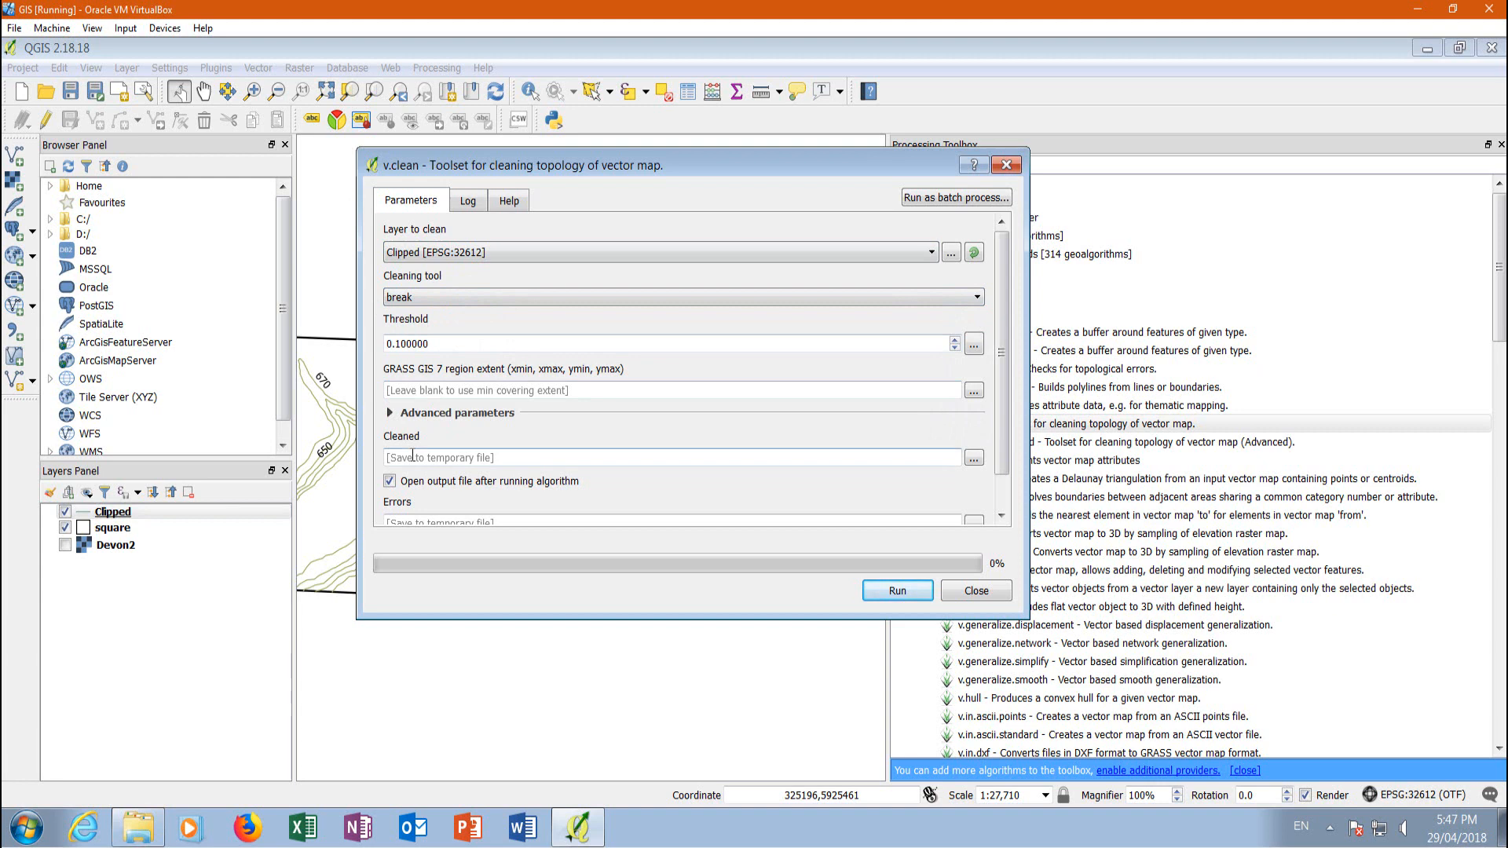
scroll(1002, 424, "down", 2)
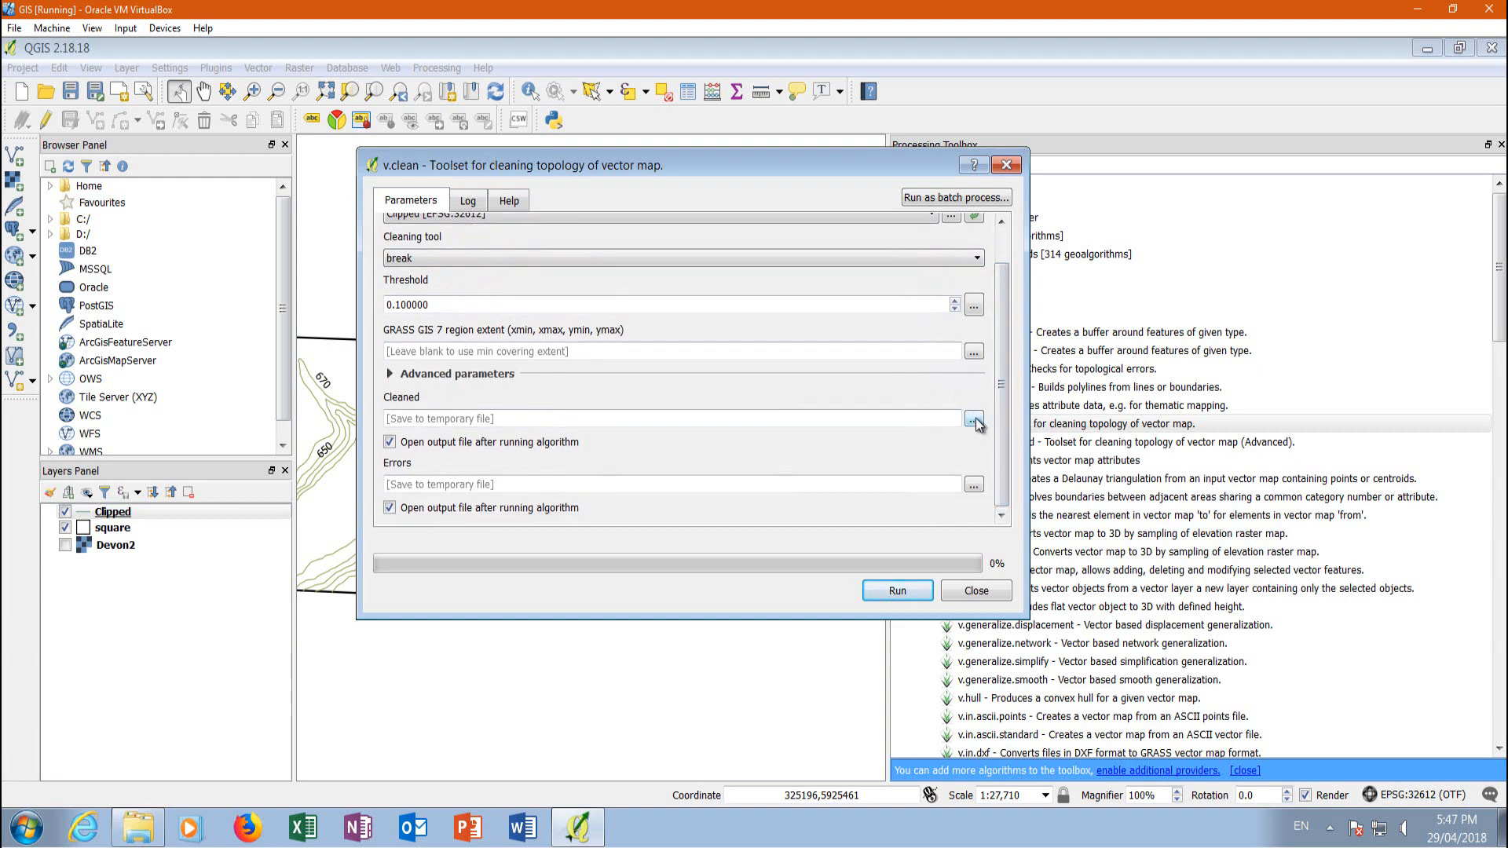
left_click(555, 416)
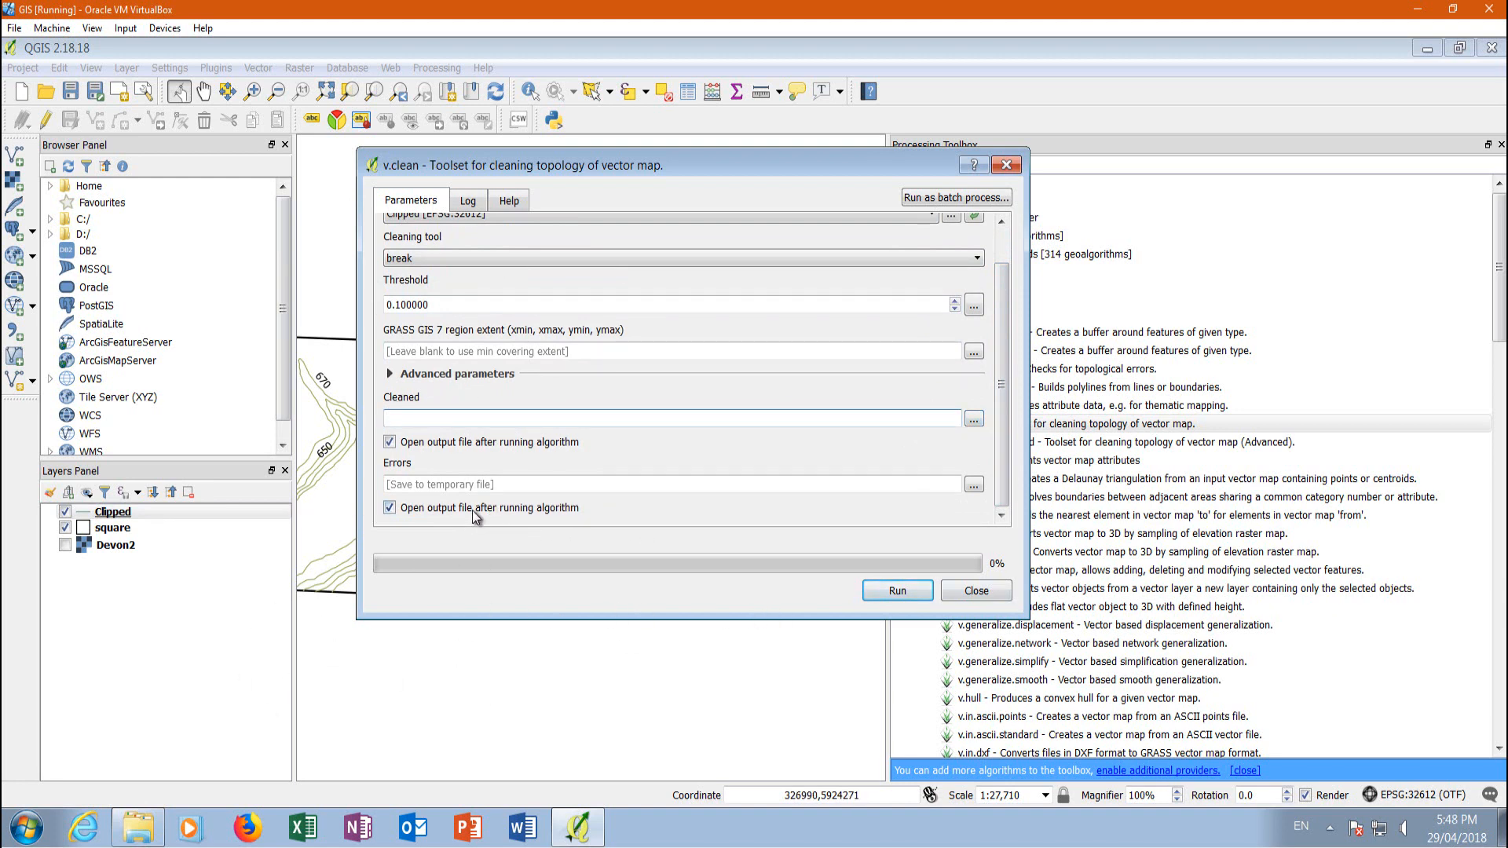
left_click(906, 595)
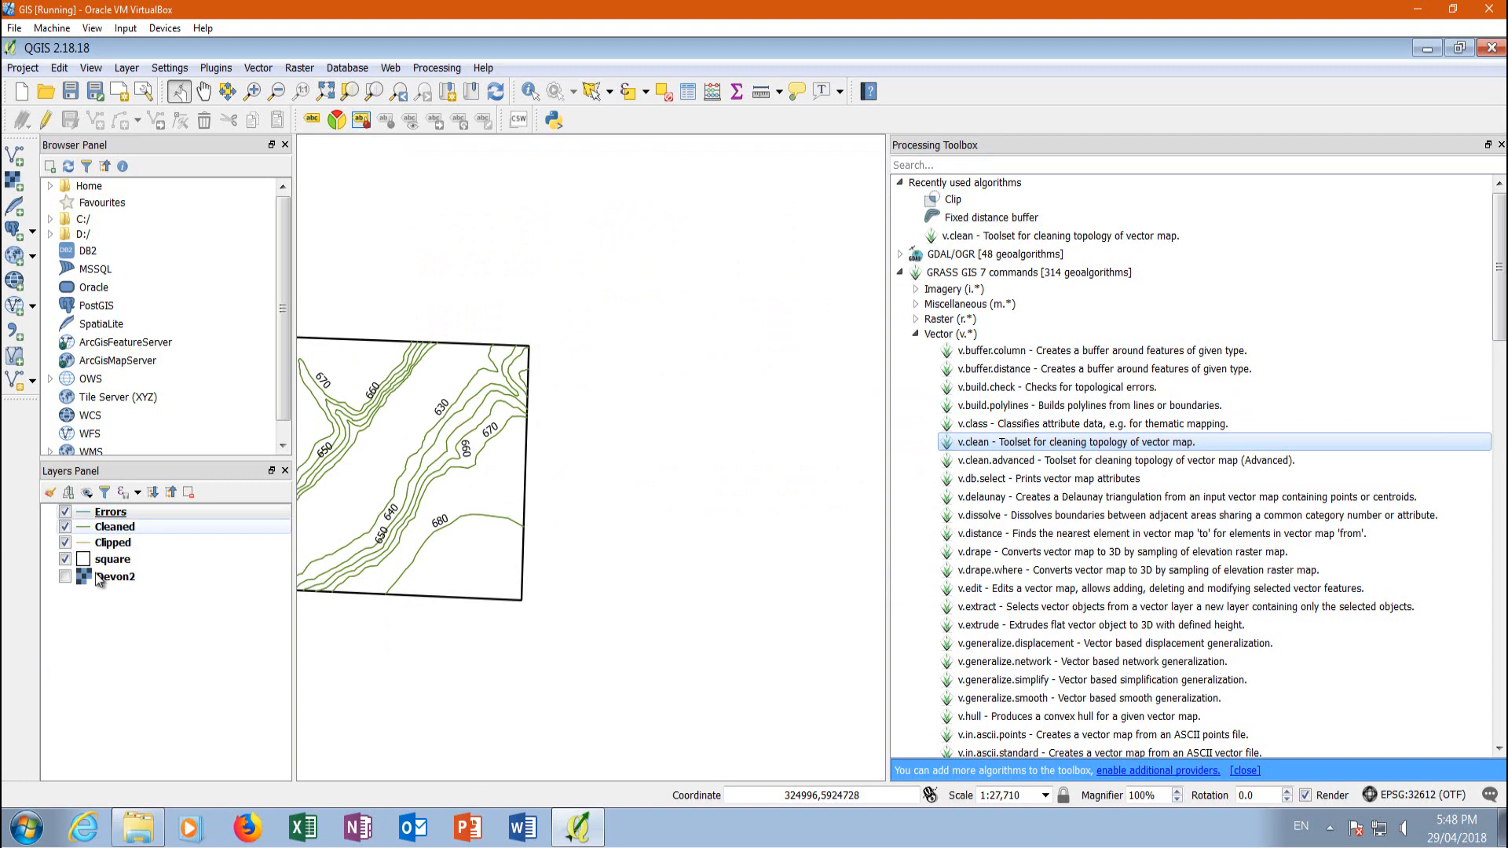
Remove the Errors layer from the project
left_click(80, 514)
left_click(66, 512)
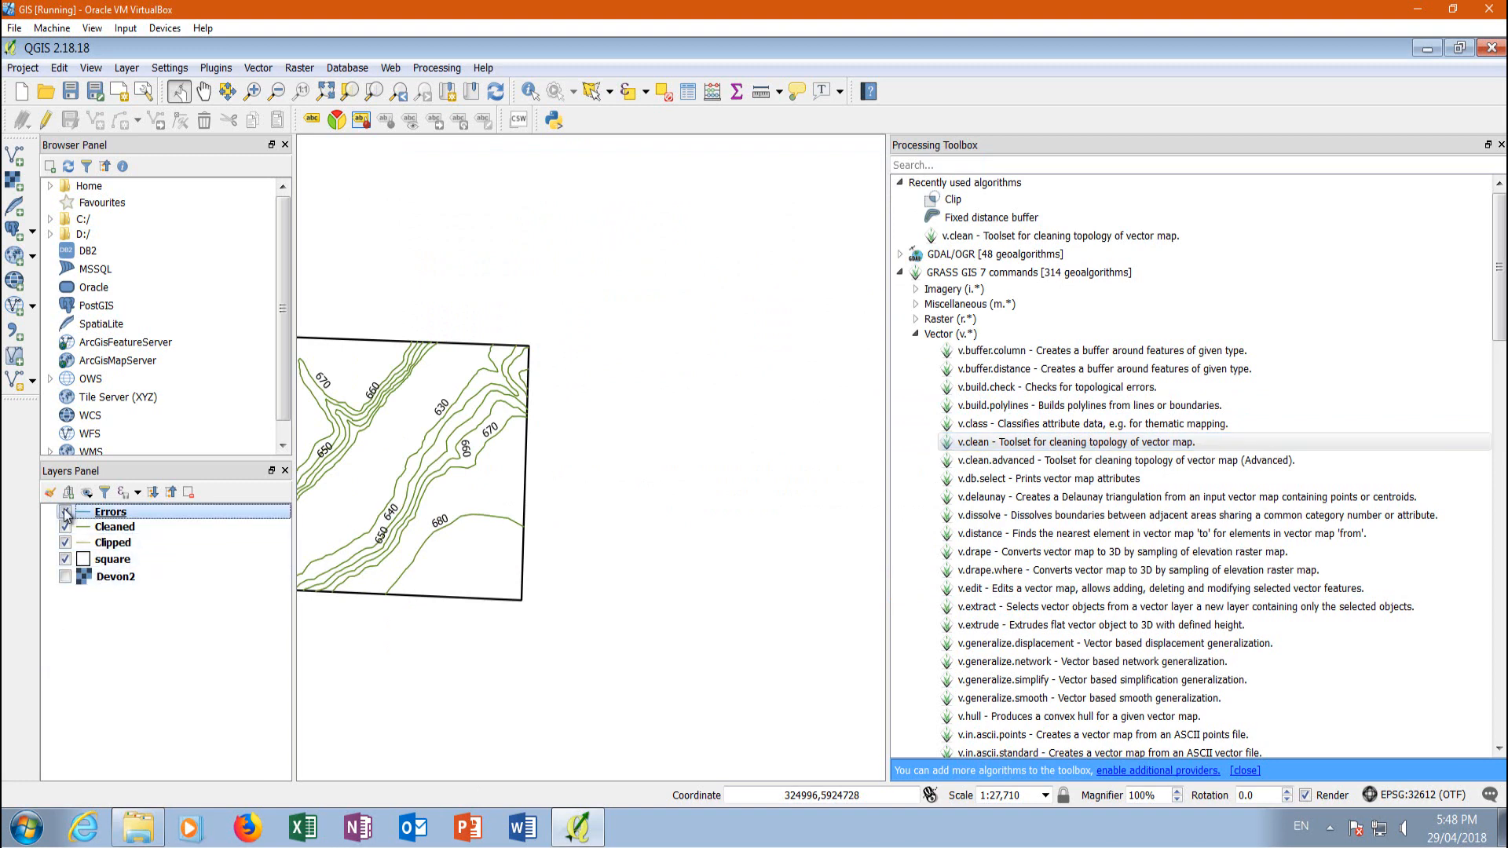
right_click(116, 514)
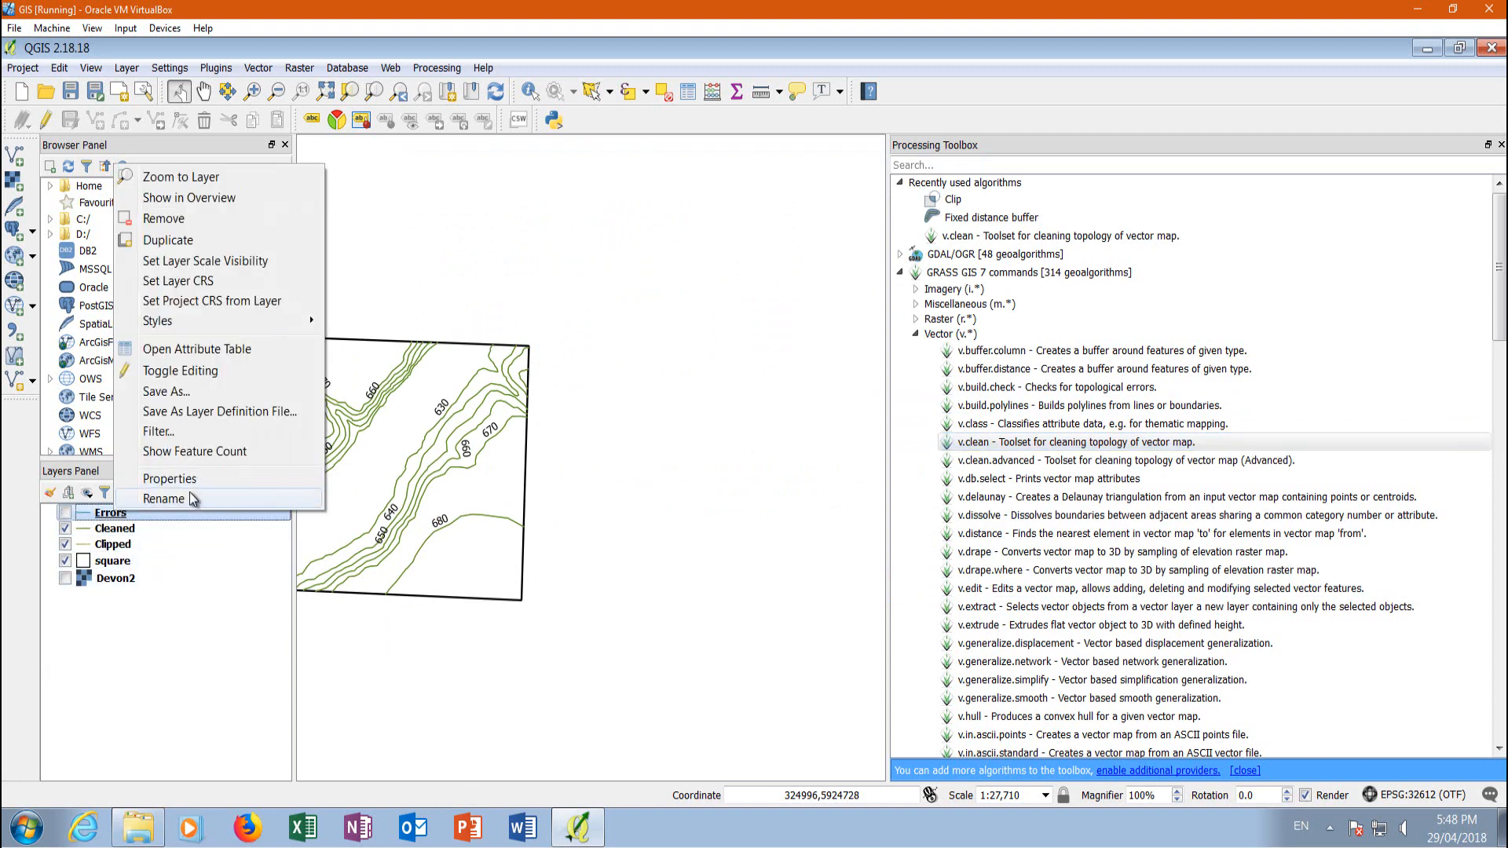
left_click(179, 220)
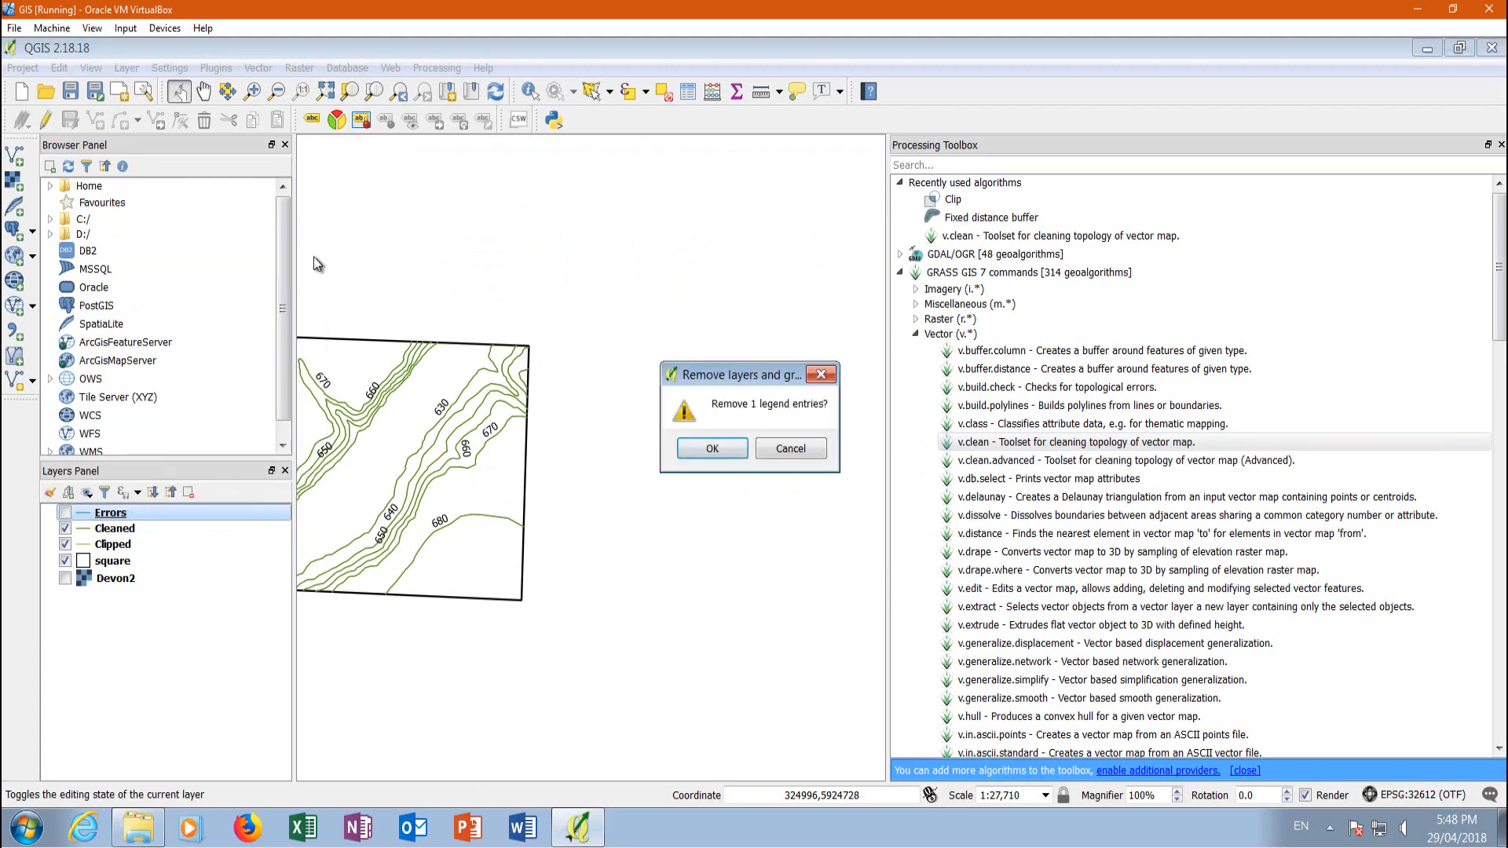
left_click(703, 449)
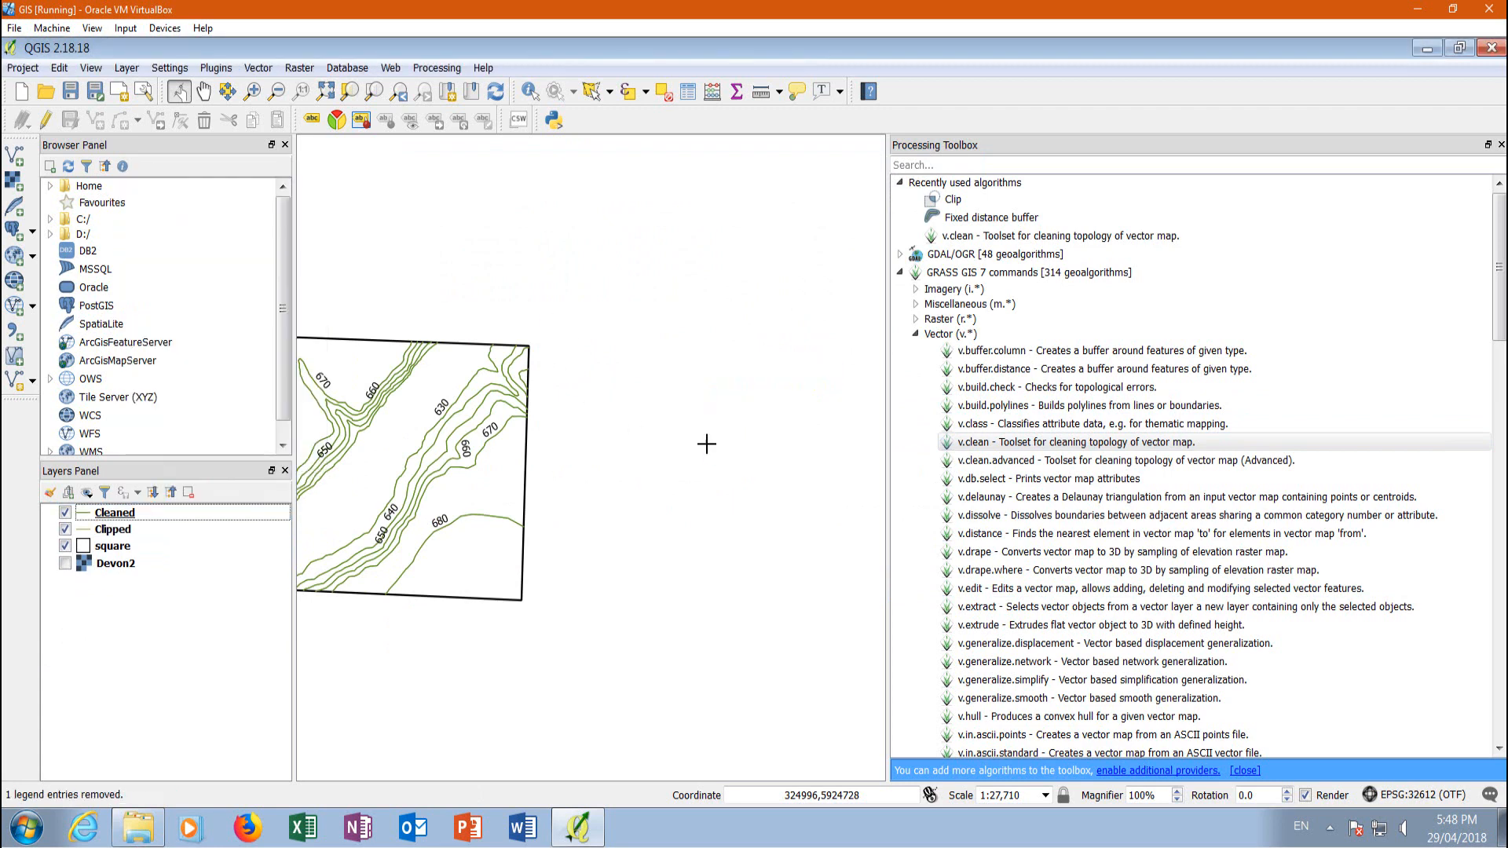
Save the Cleaned layer as the ESRI Shapefile CountorcutWGS84UTMZ12cleaned.shp in the Lesson 7 folder and add it to the map
right_click(134, 519)
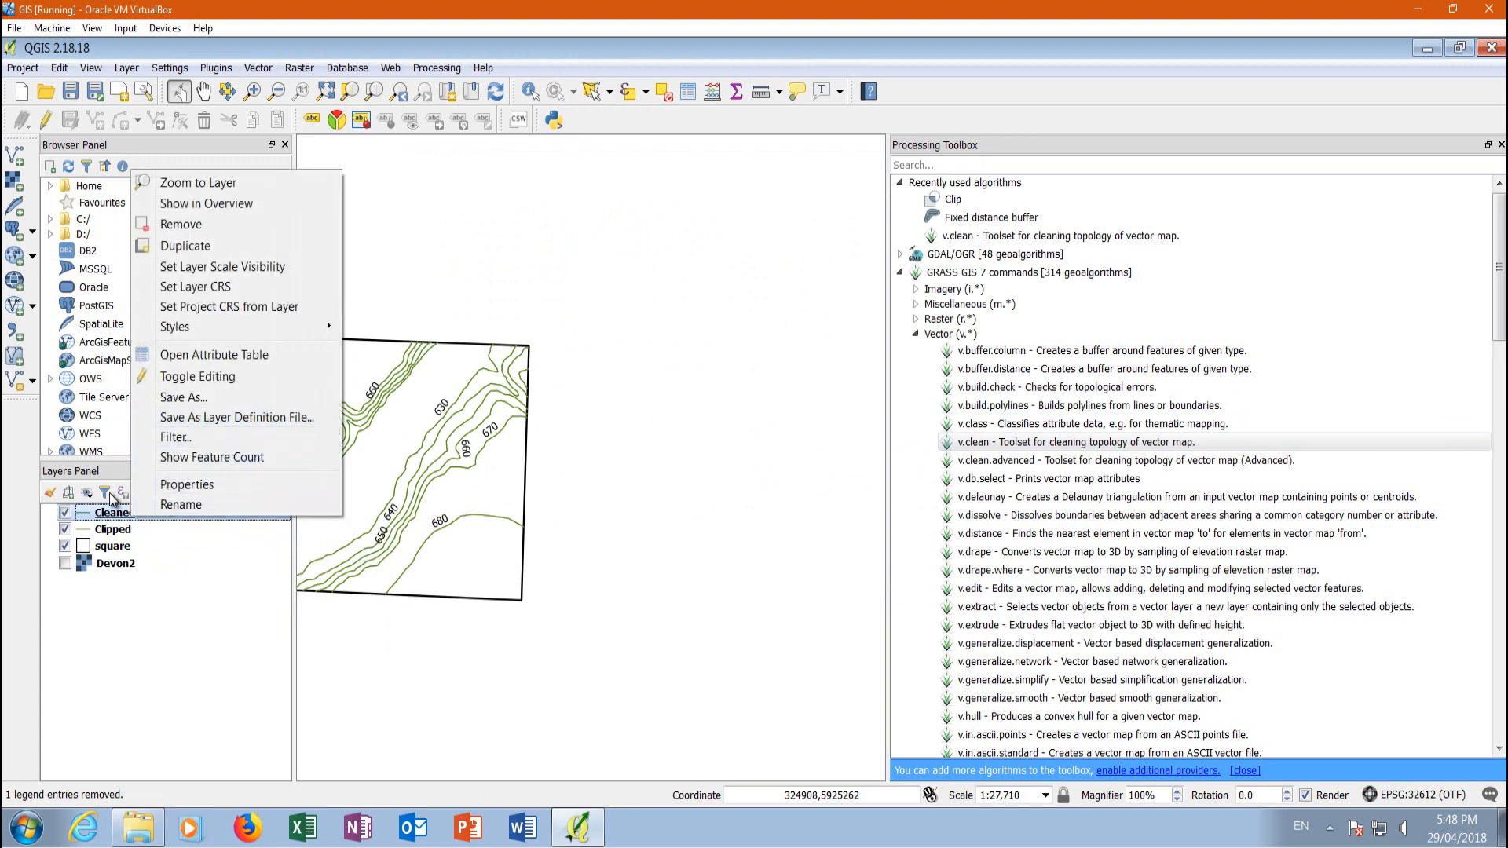
left_click(200, 396)
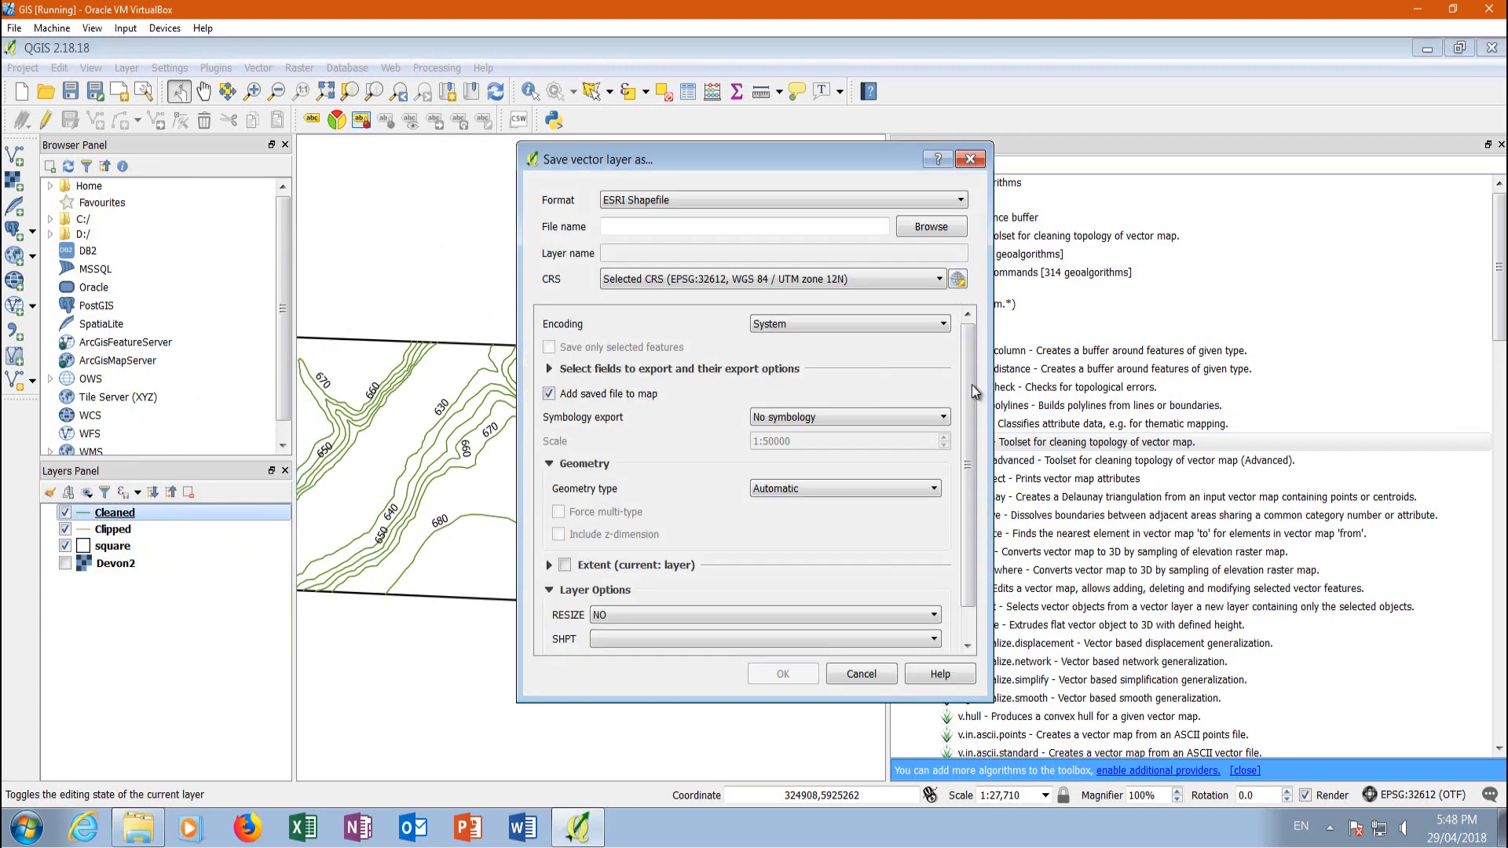
left_click(929, 232)
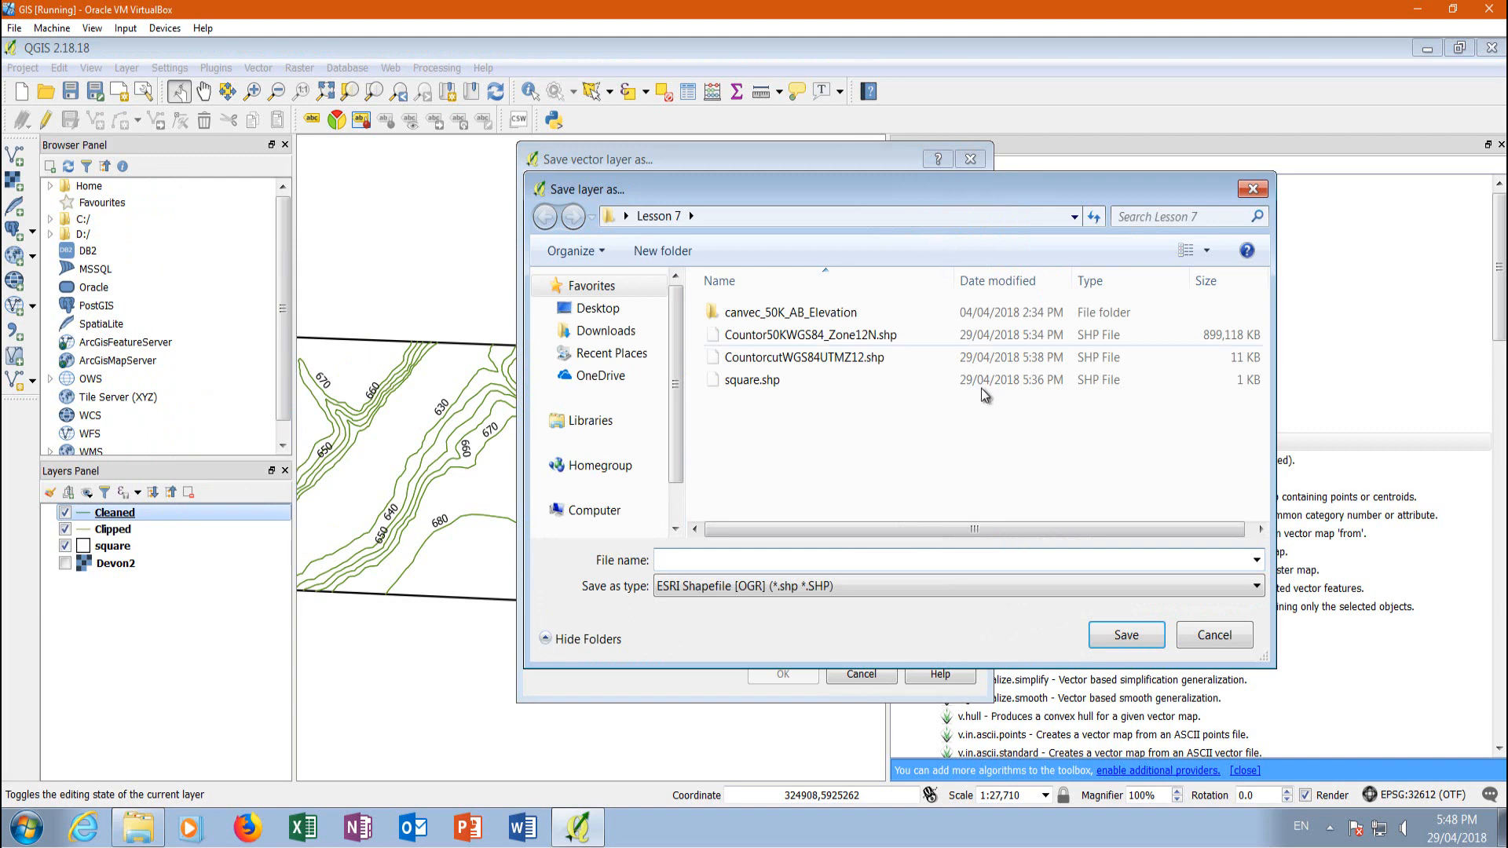
left_click(758, 359)
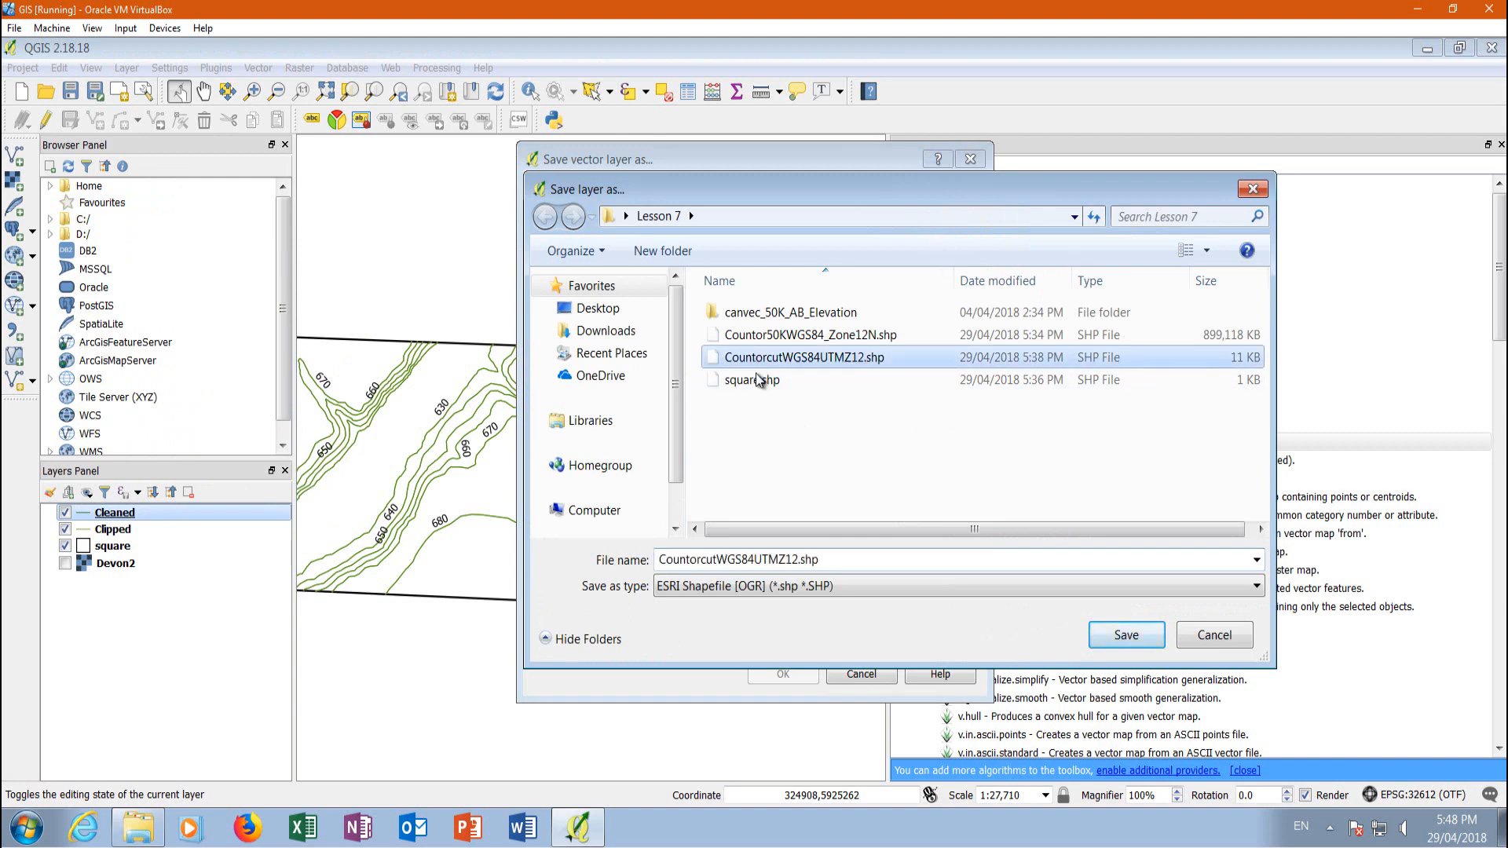
left_click(798, 560)
left_click(798, 559)
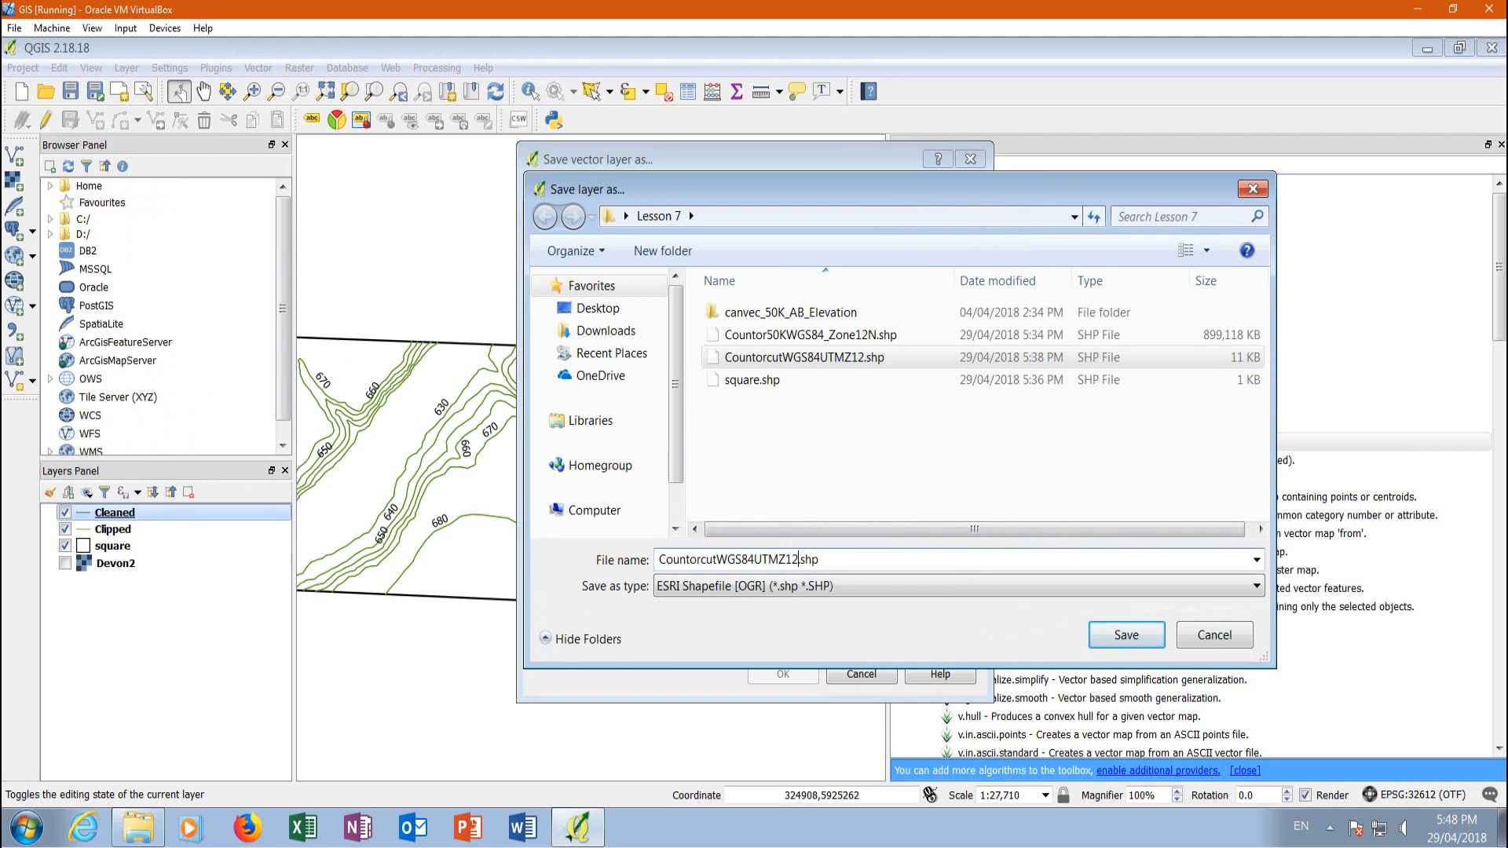
type("cleaned")
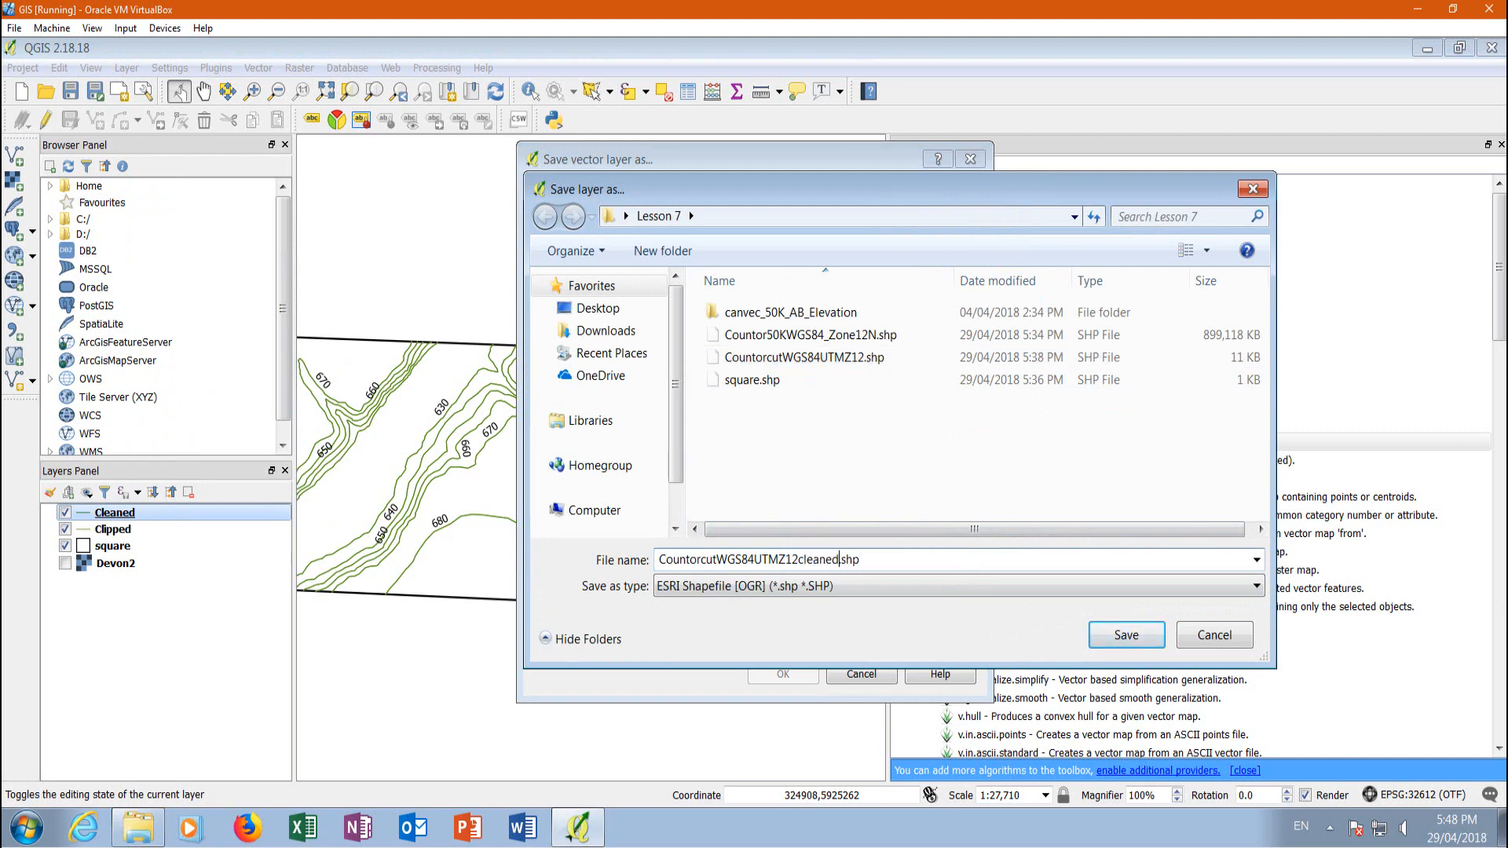
left_click(1146, 635)
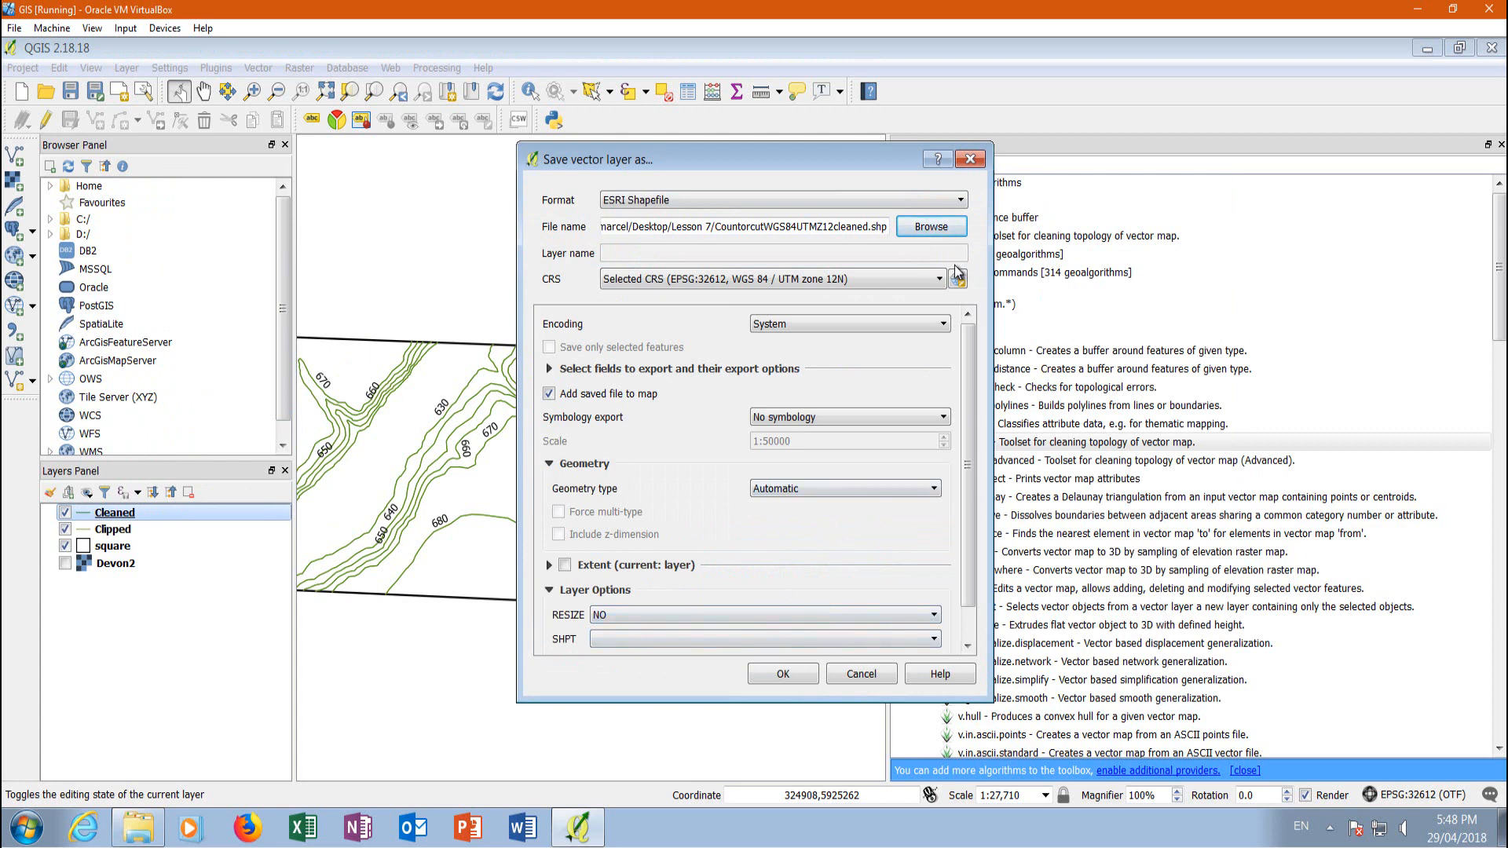
left_click(780, 677)
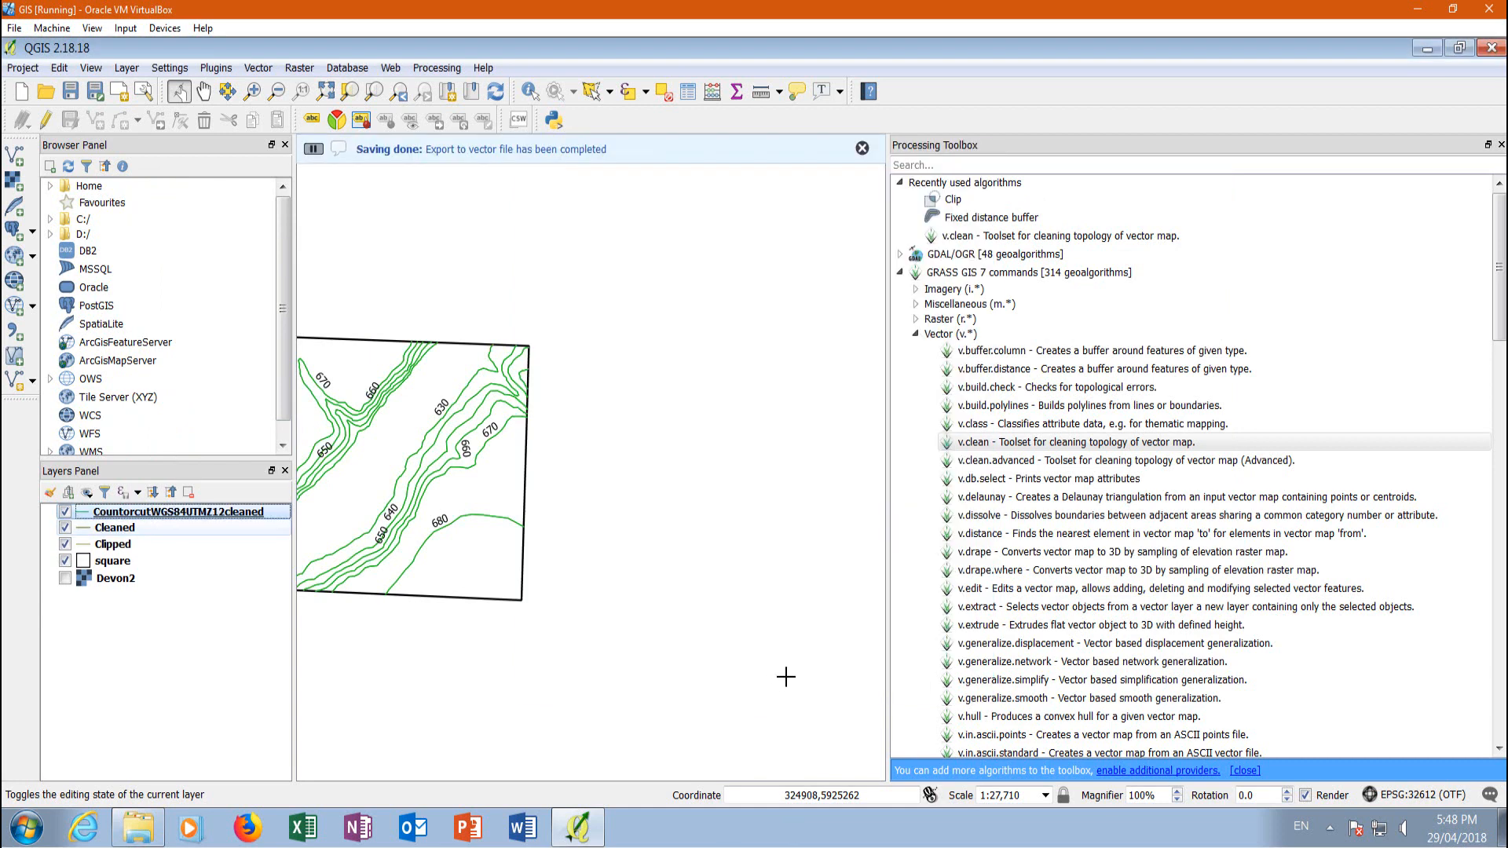
Remove the Cleaned and Clipped layers from the project and close the Processing Toolbox
right_click(123, 528)
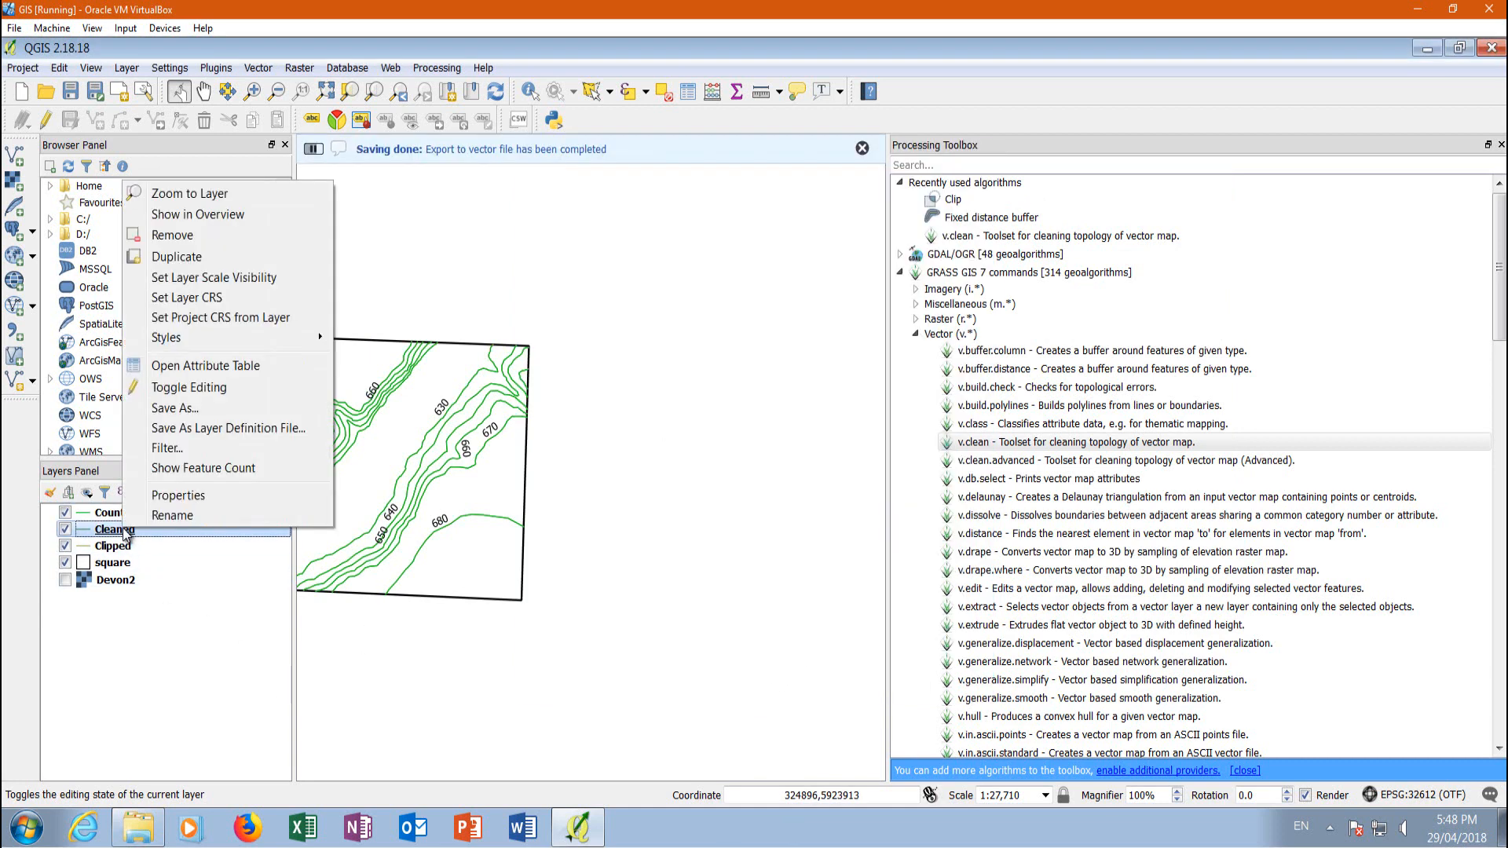
left_click(175, 233)
left_click(711, 451)
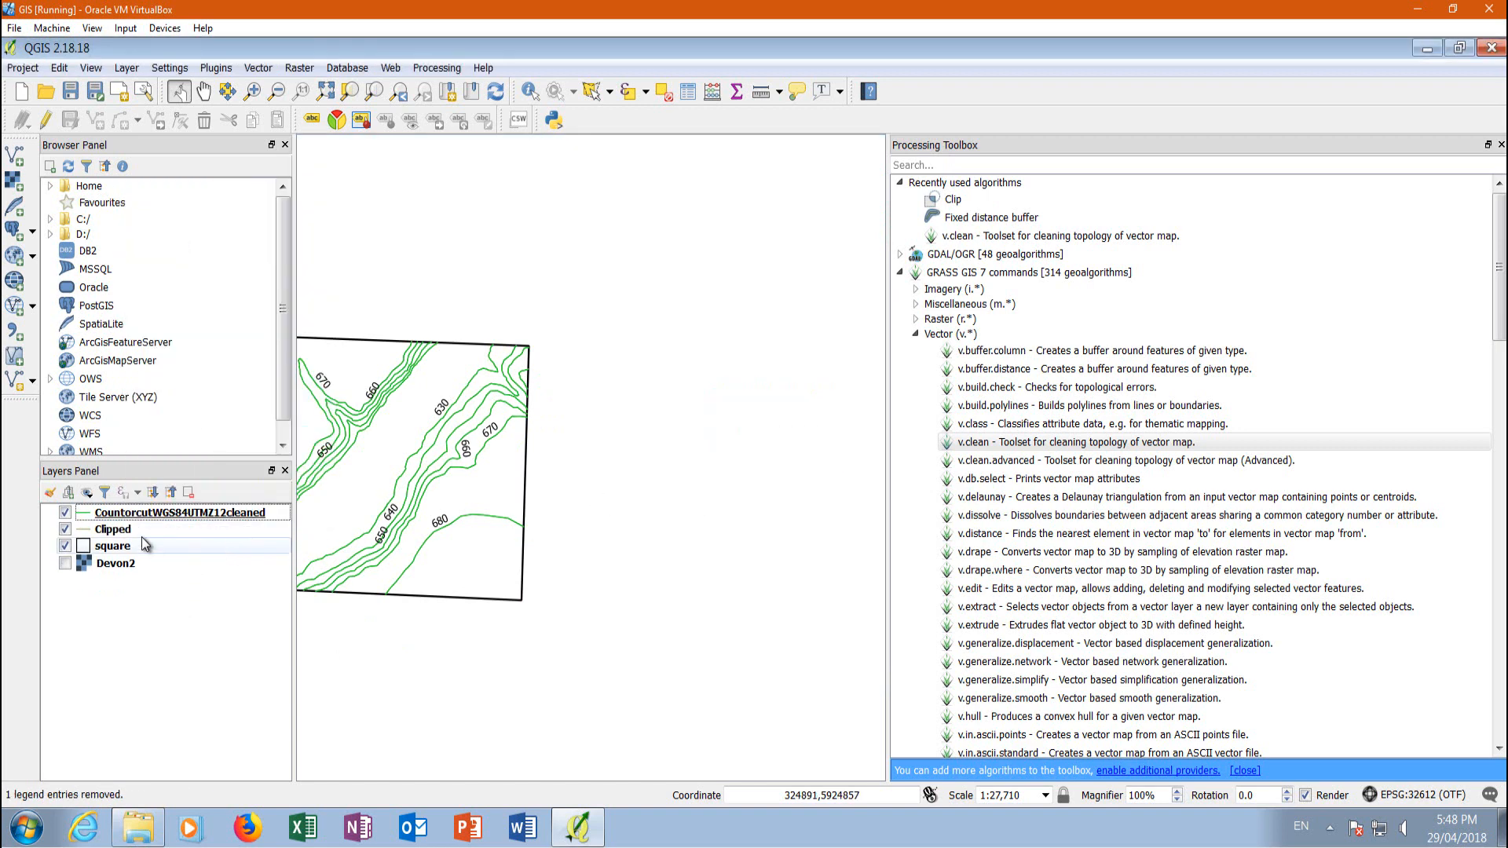
right_click(133, 530)
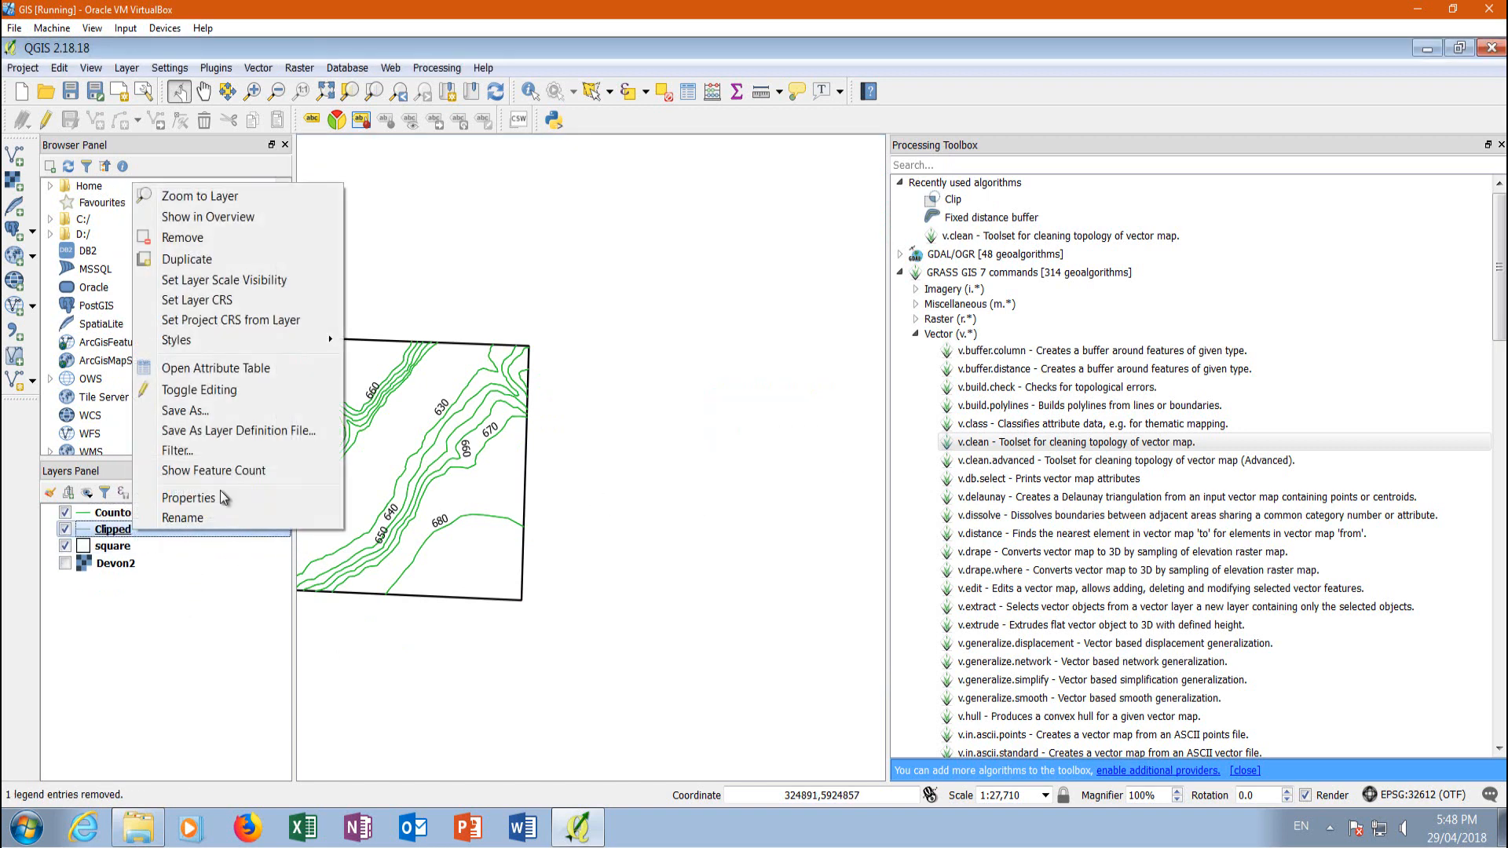
left_click(199, 235)
left_click(712, 448)
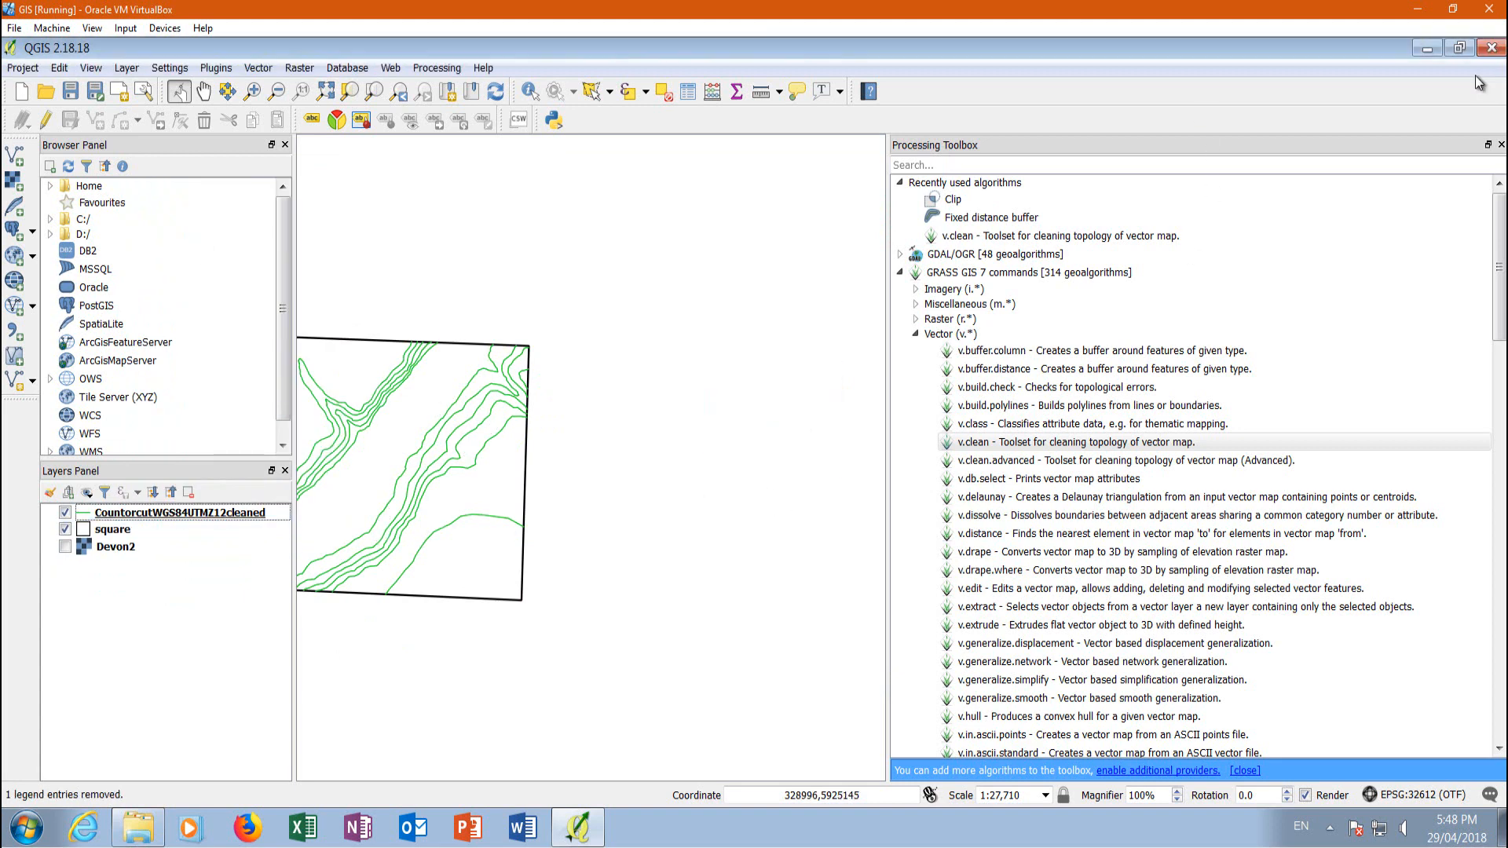
left_click(1500, 144)
Examine the elevation column e in the attribute table of CountorcutWGS84UTMZ12cleaned and close the table
scroll(564, 452, "up", 3)
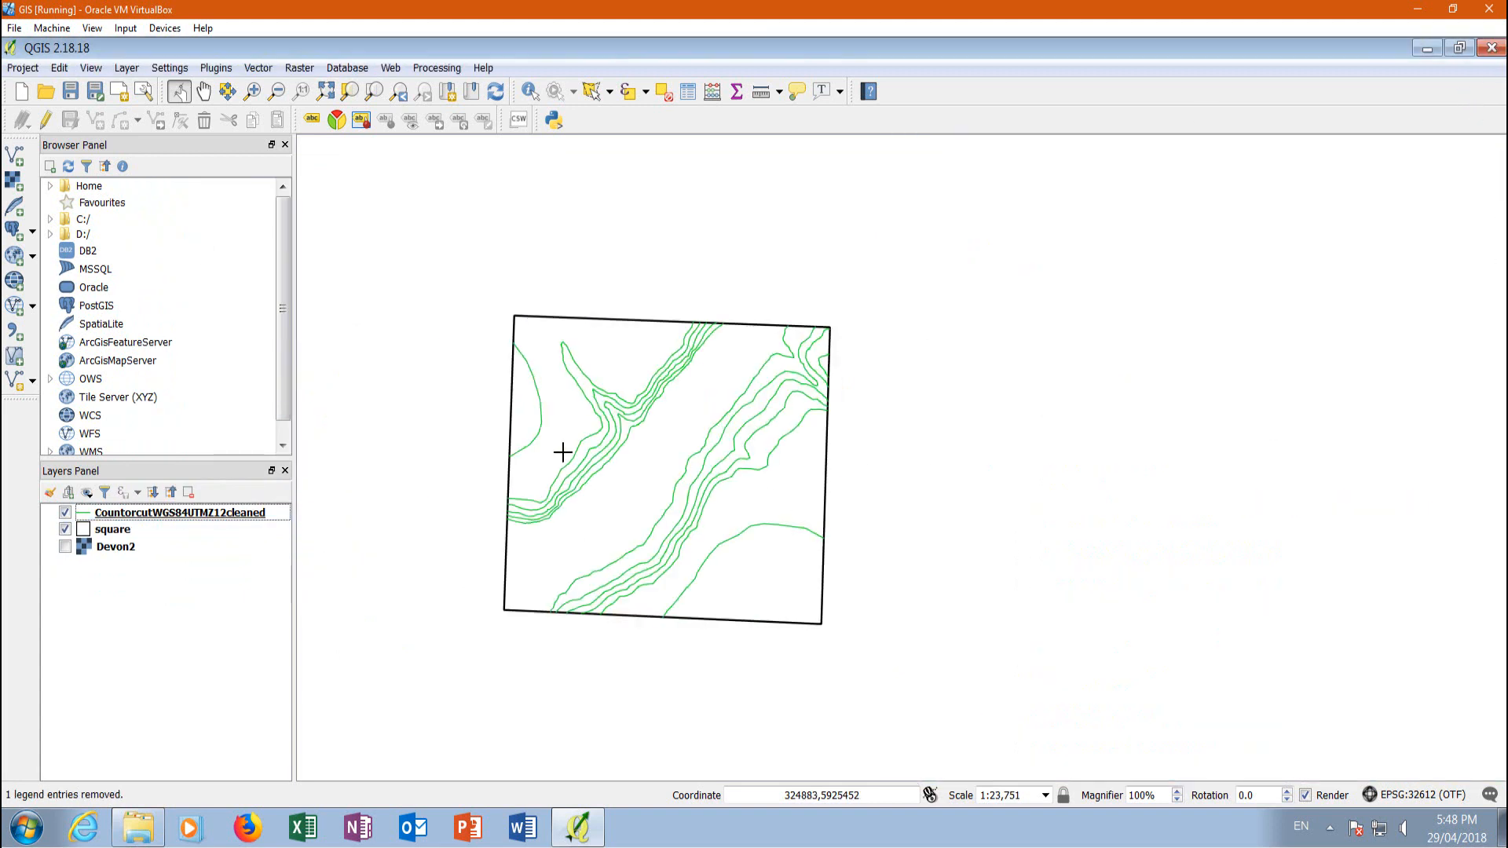
right_click(173, 512)
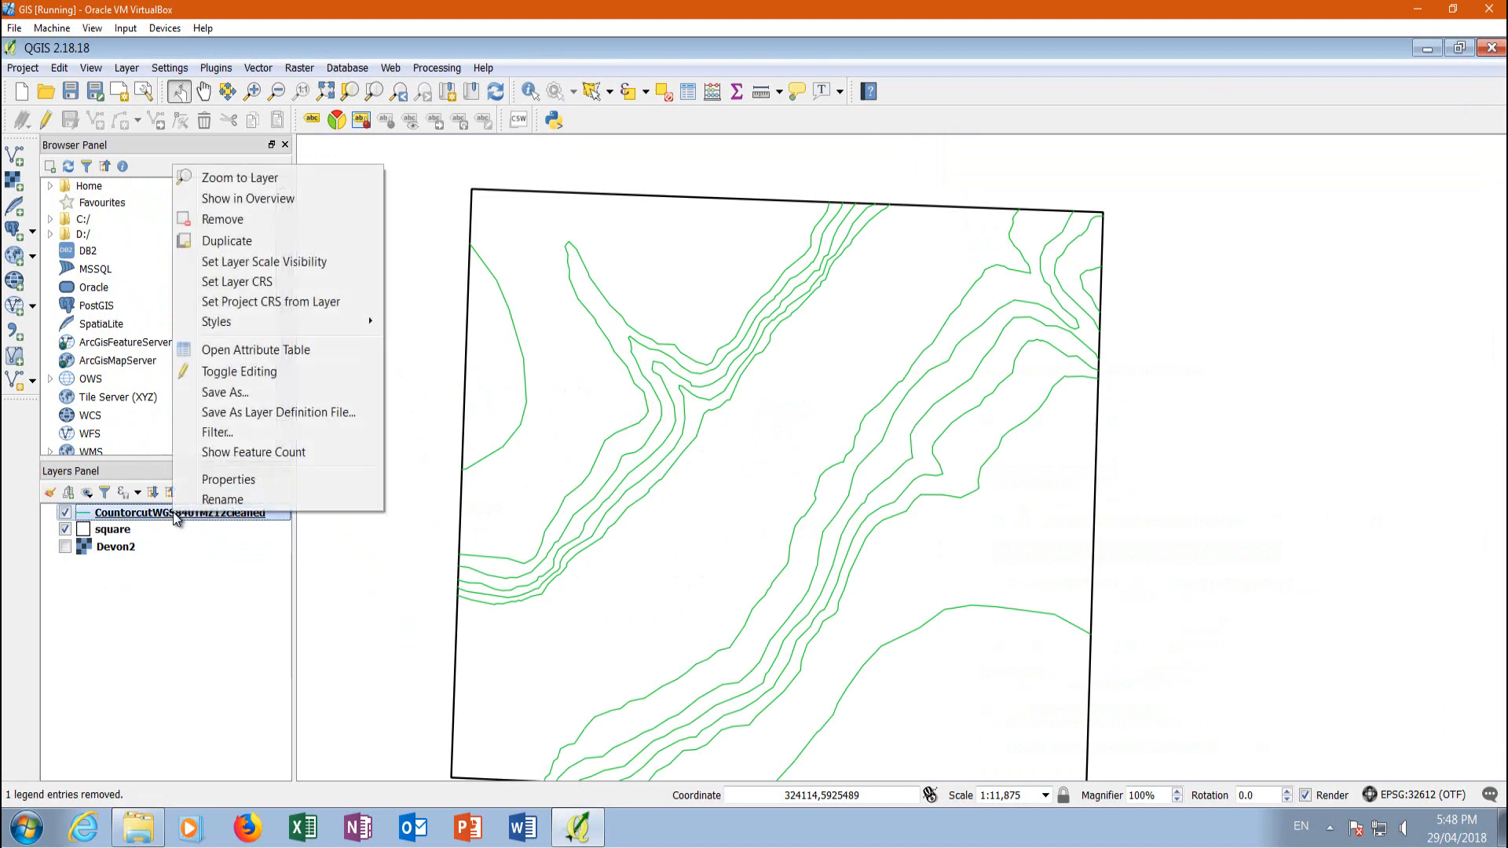
left_click(237, 348)
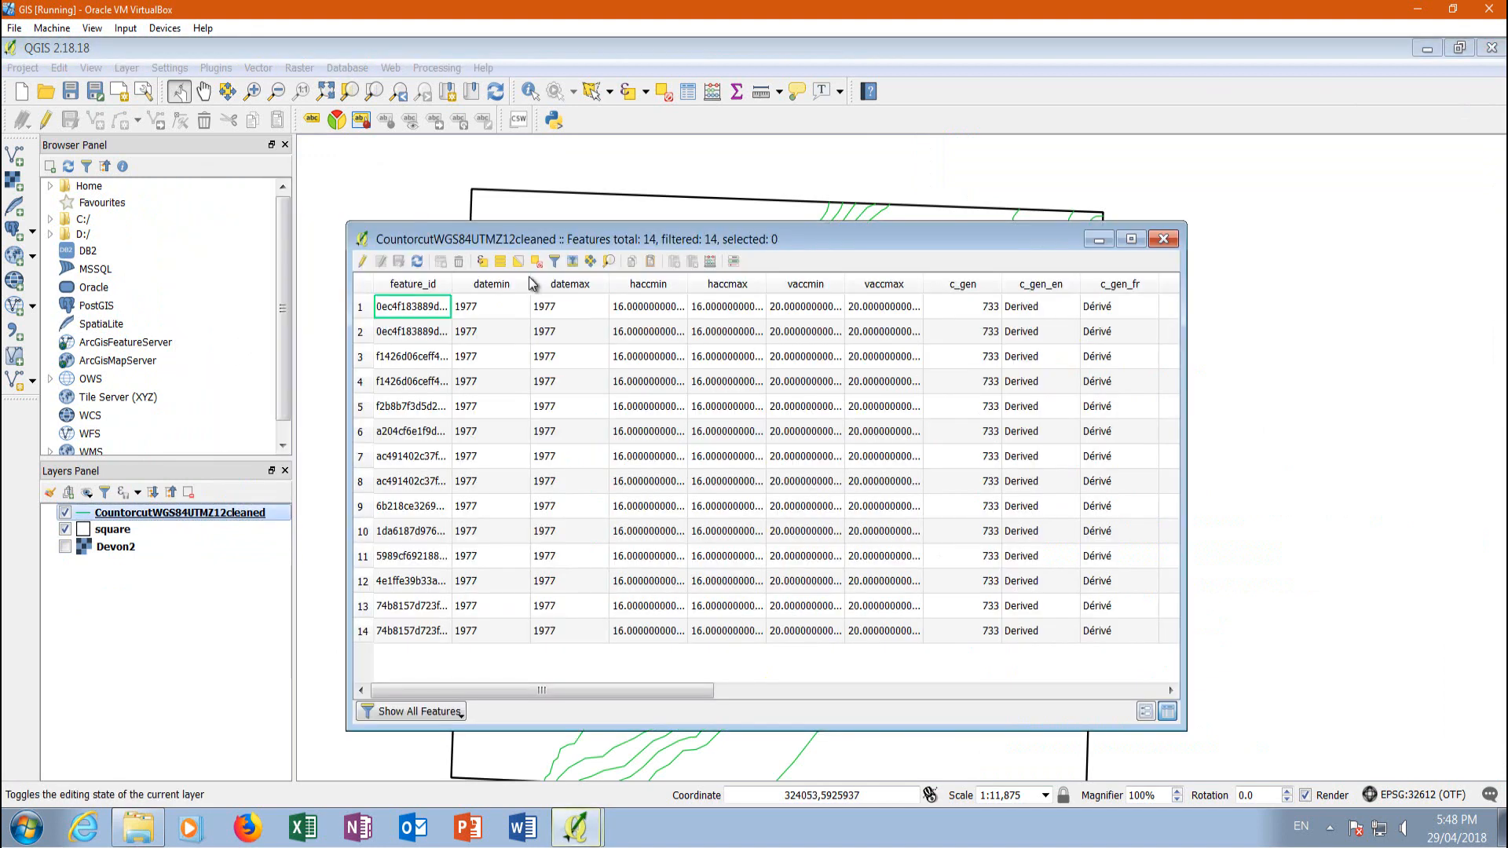
left_click_drag(709, 693, 1080, 699)
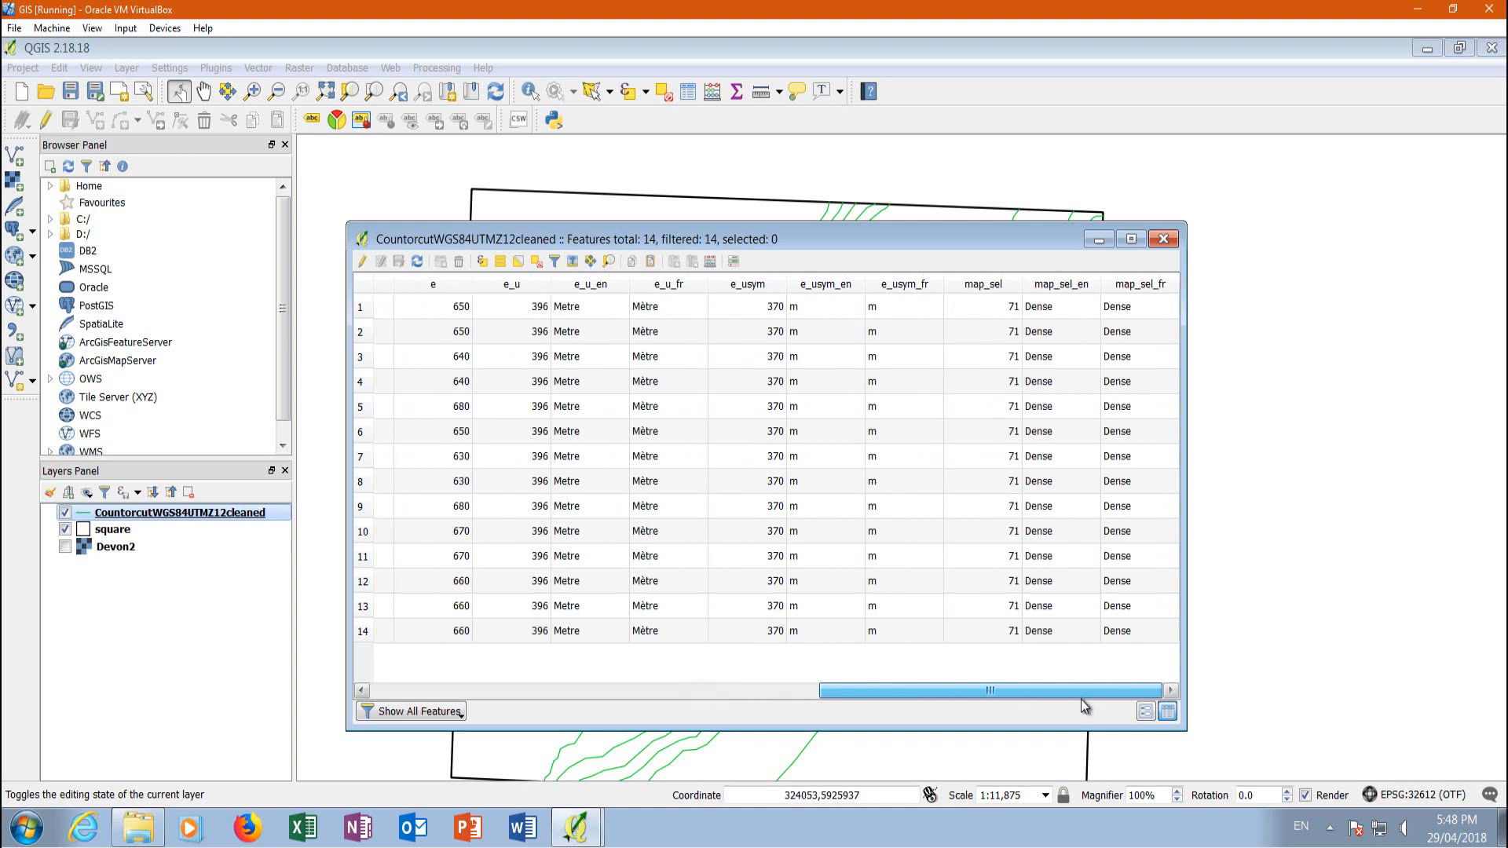
left_click(1163, 238)
scroll(1045, 340, "down", 1)
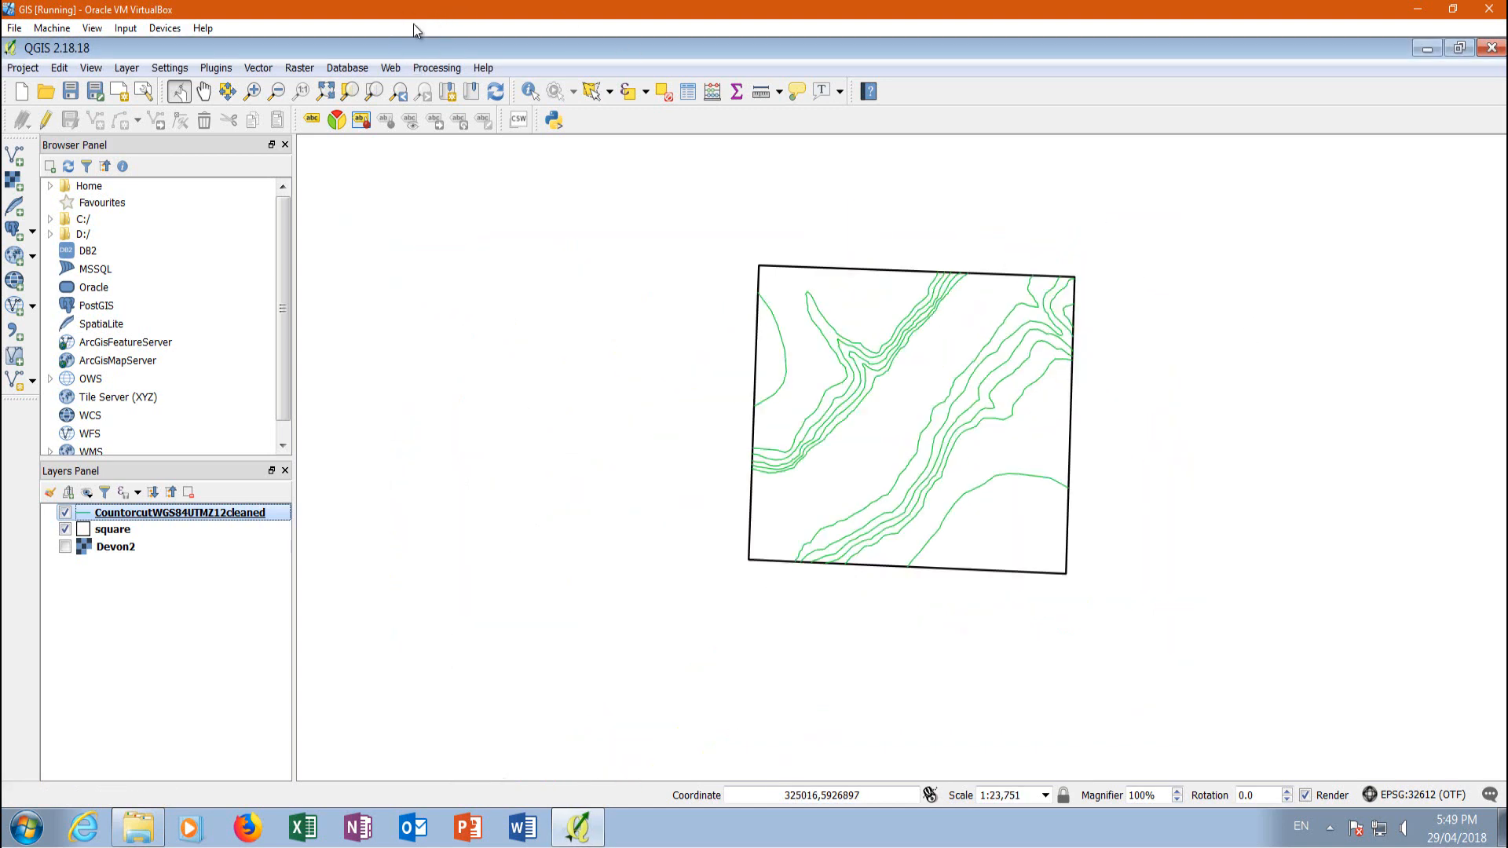
Start the raster Interpolation plugin and add CountorcutWGS84UTMZ12cleaned as input with attribute e and type Points
left_click(301, 68)
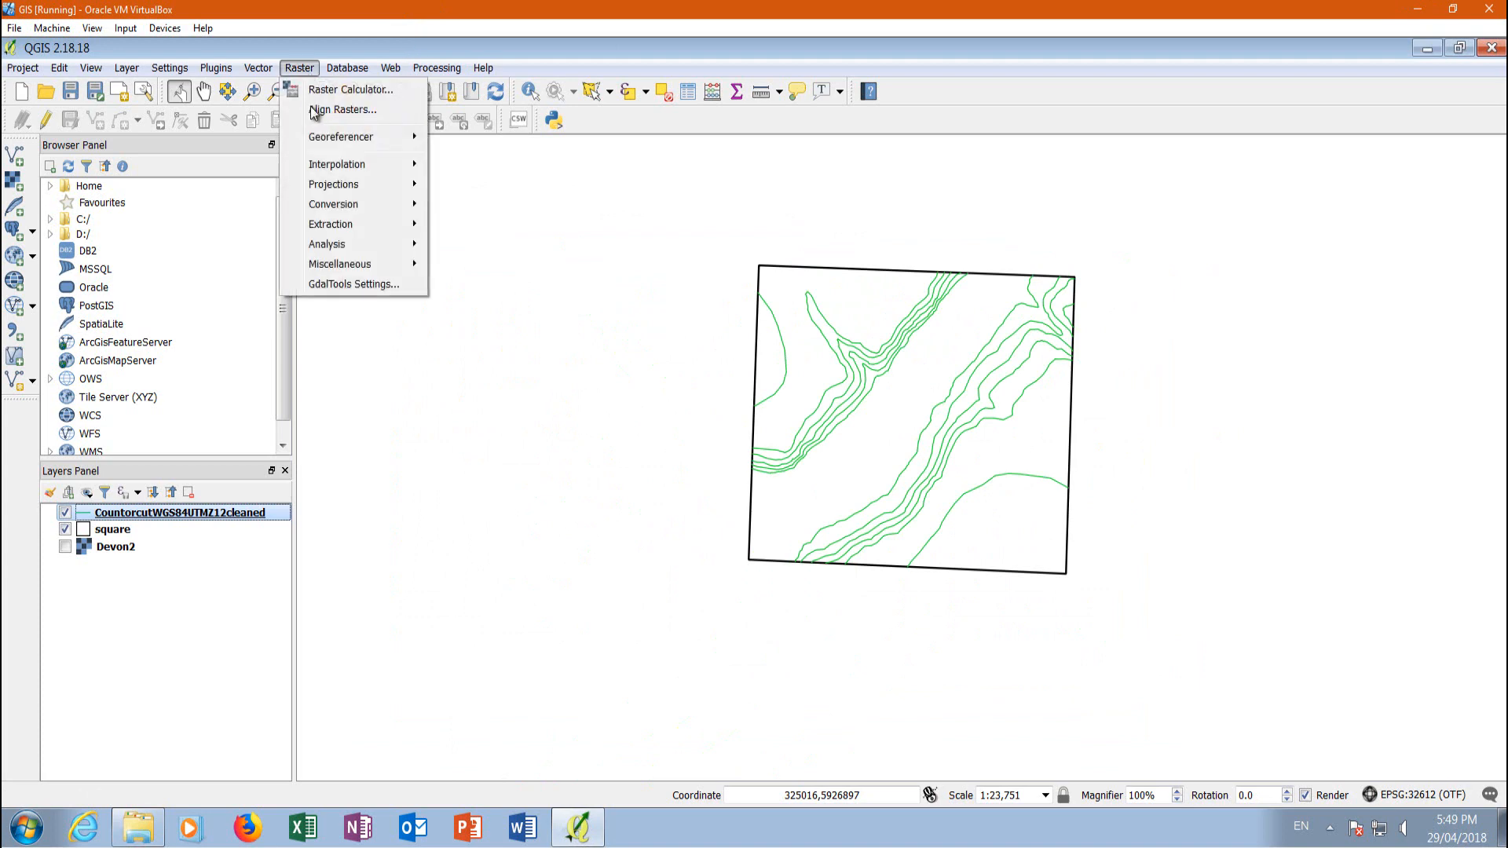
mouse_move(358, 171)
left_click(485, 168)
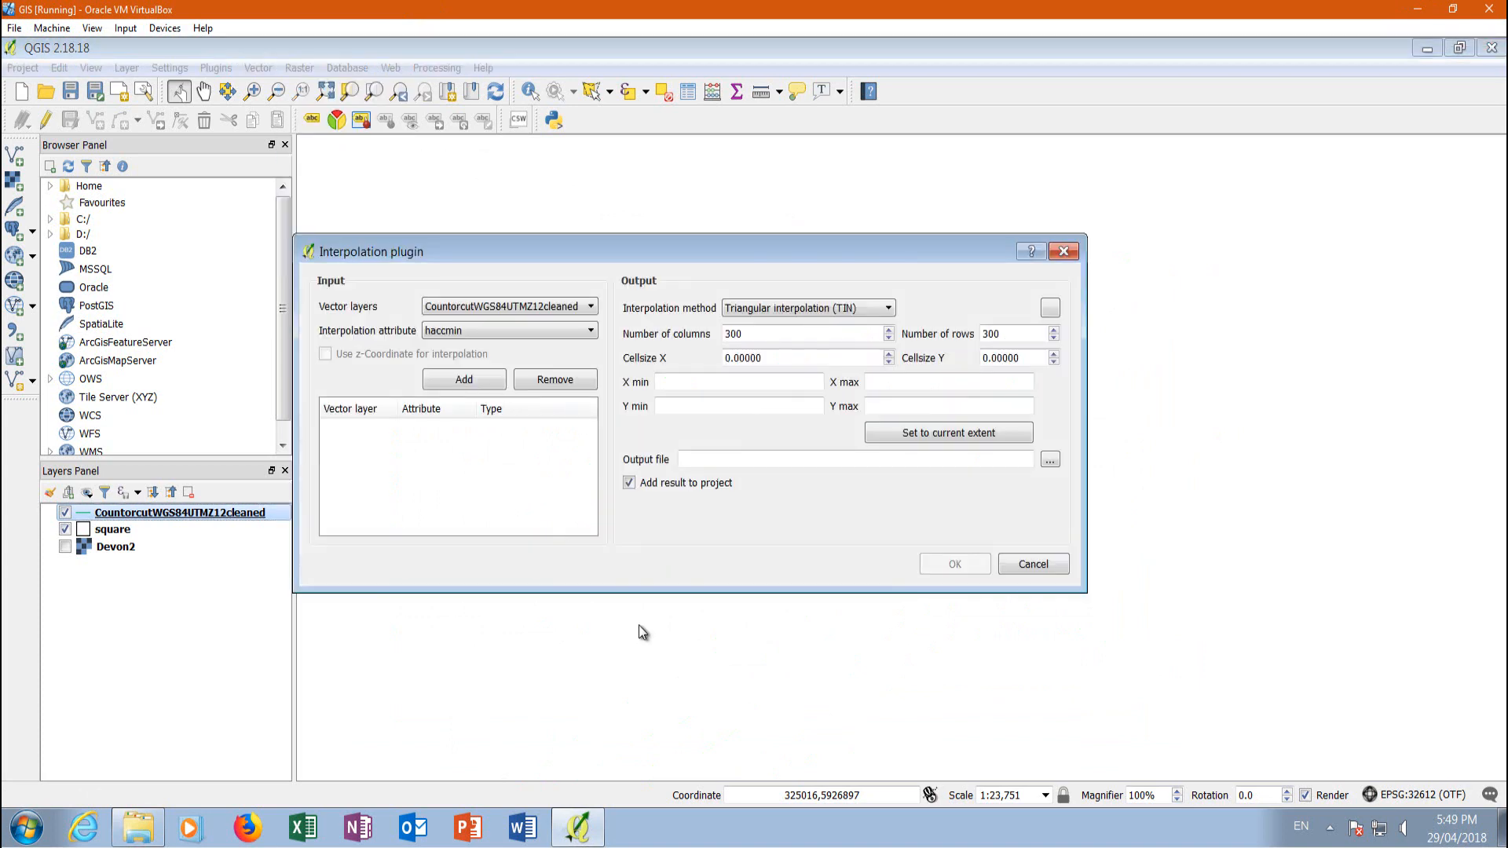
left_click(453, 335)
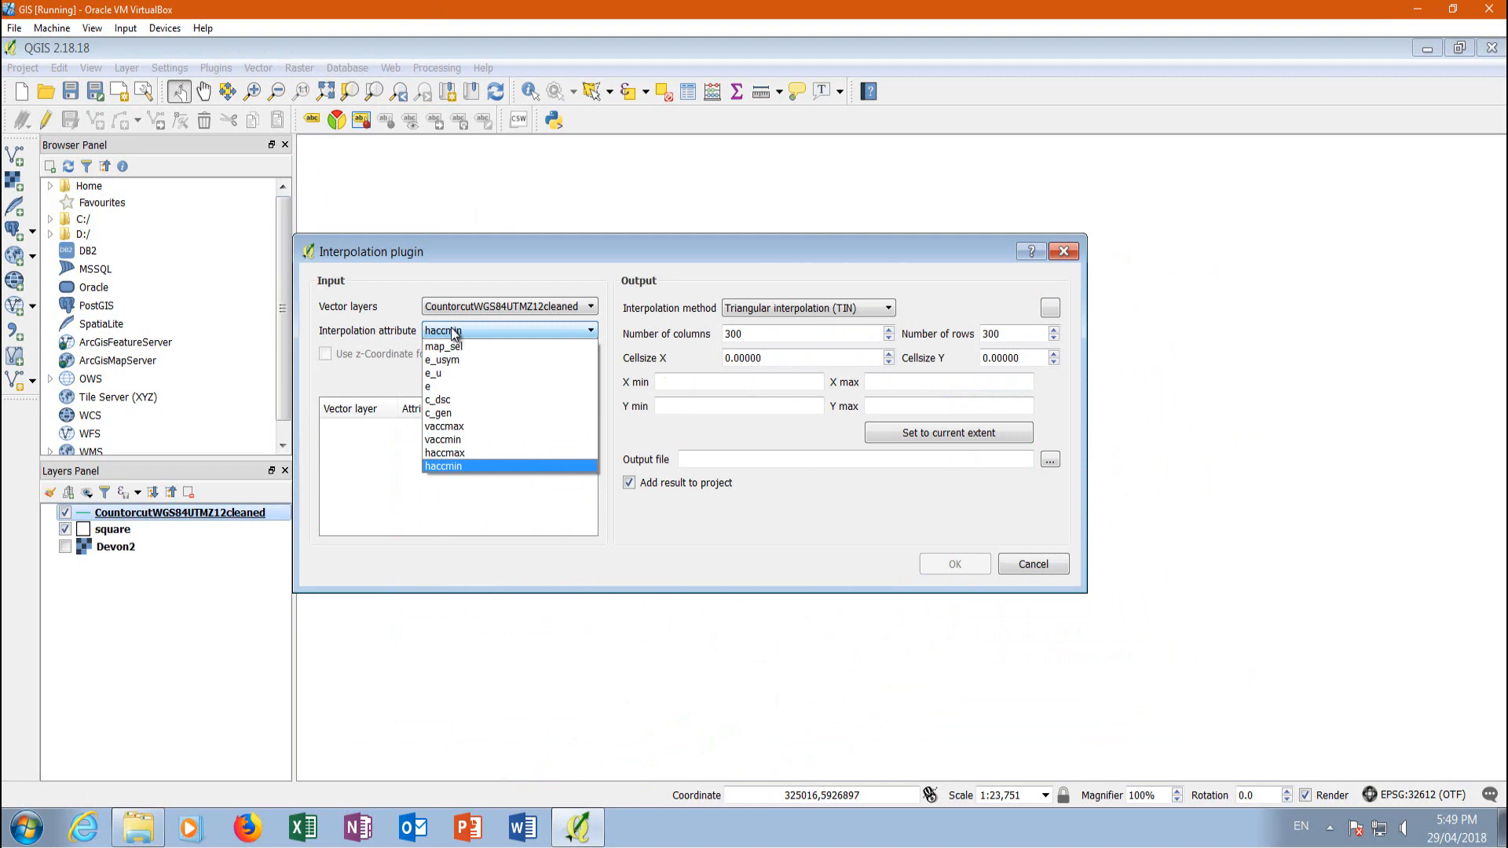
left_click(429, 386)
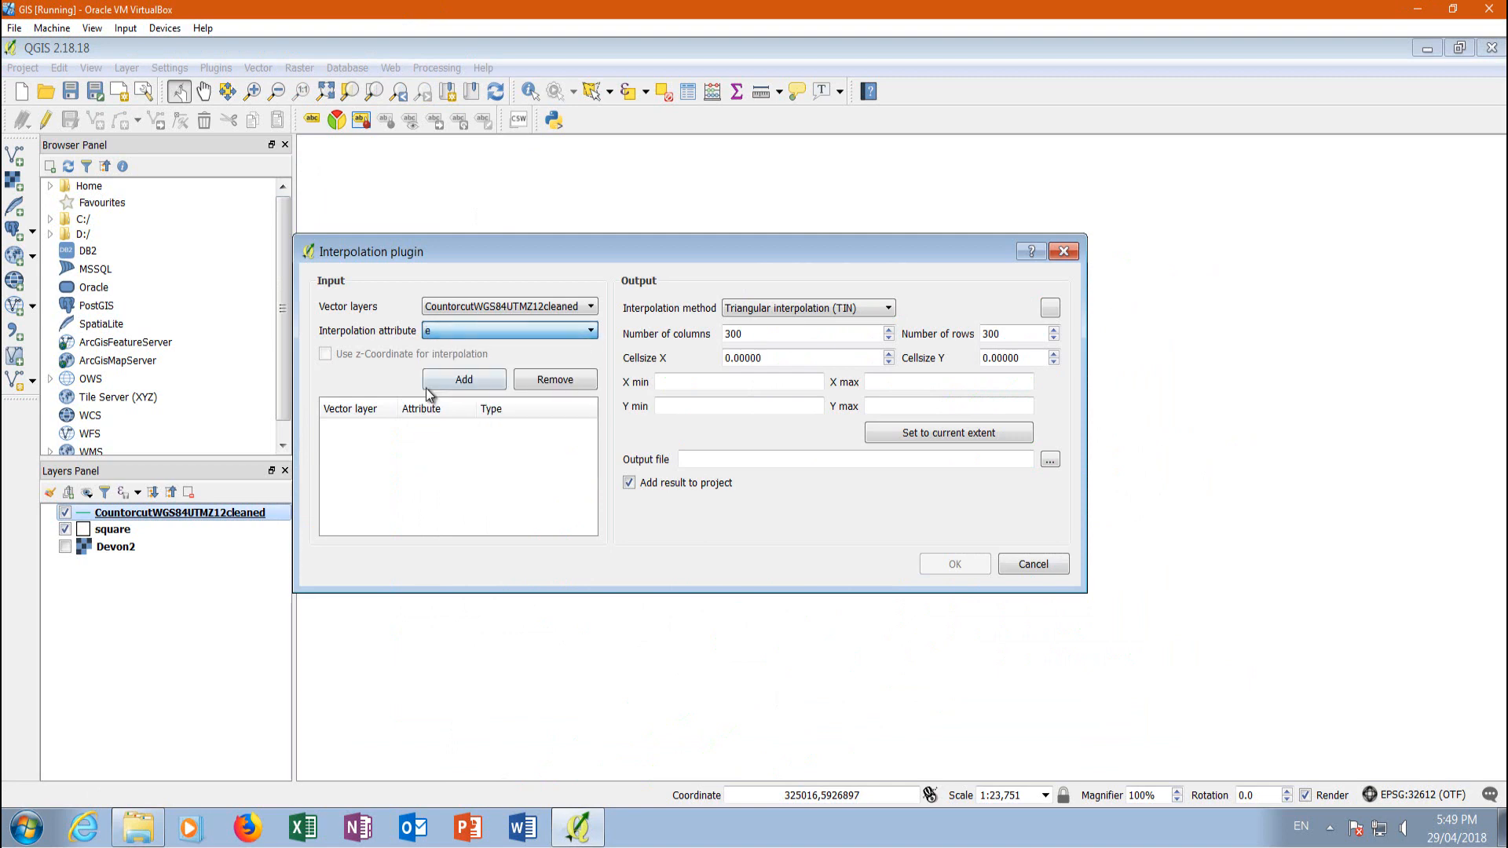
left_click(471, 382)
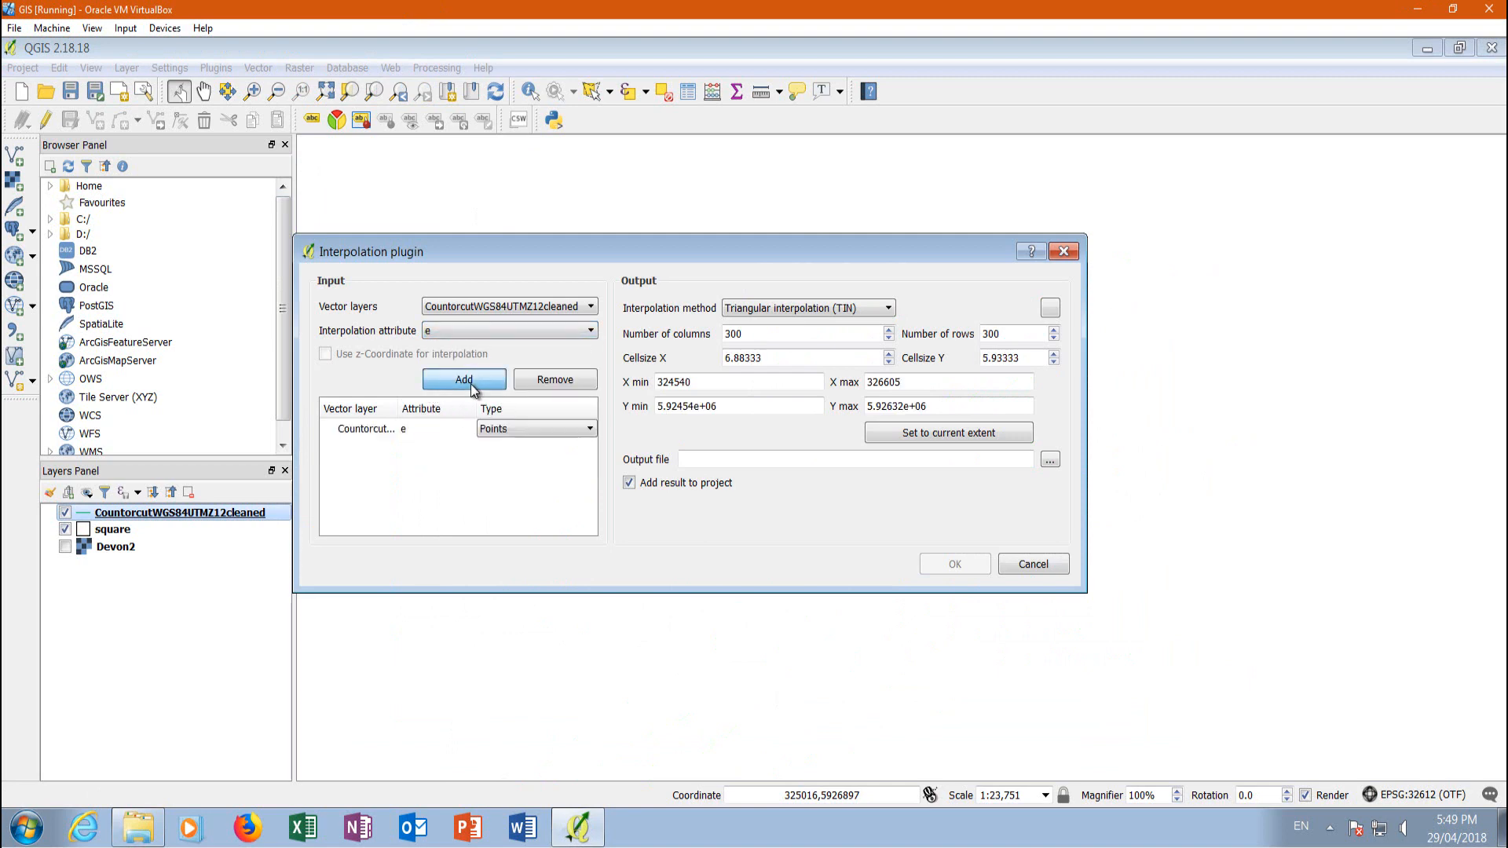
left_click(500, 431)
left_click(503, 439)
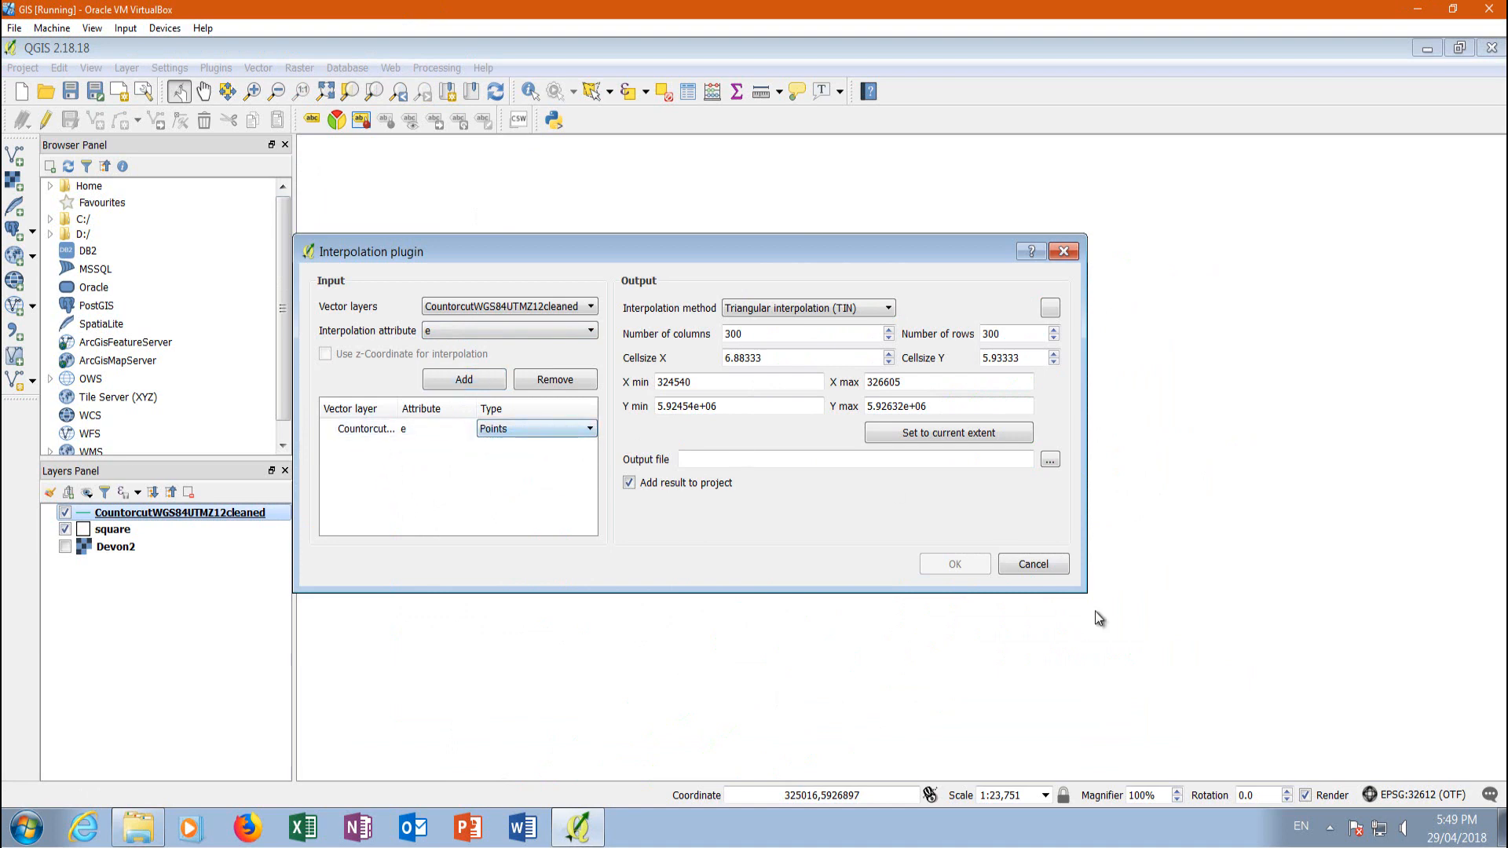
Choose Triangular interpolation (TIN) as the interpolation method, with Linear as its triangle-based method
left_click(888, 307)
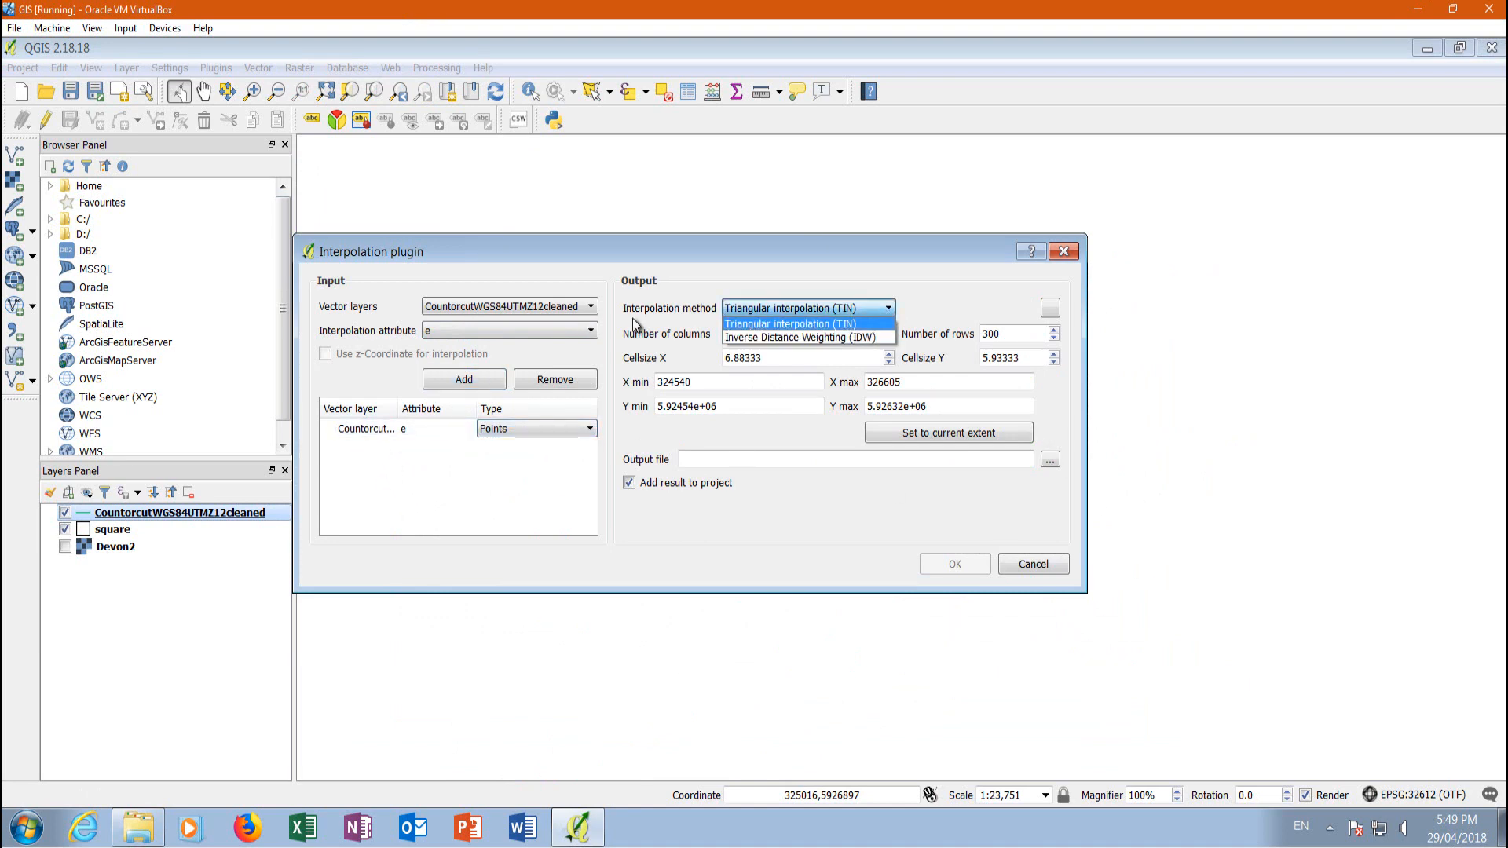
left_click(838, 325)
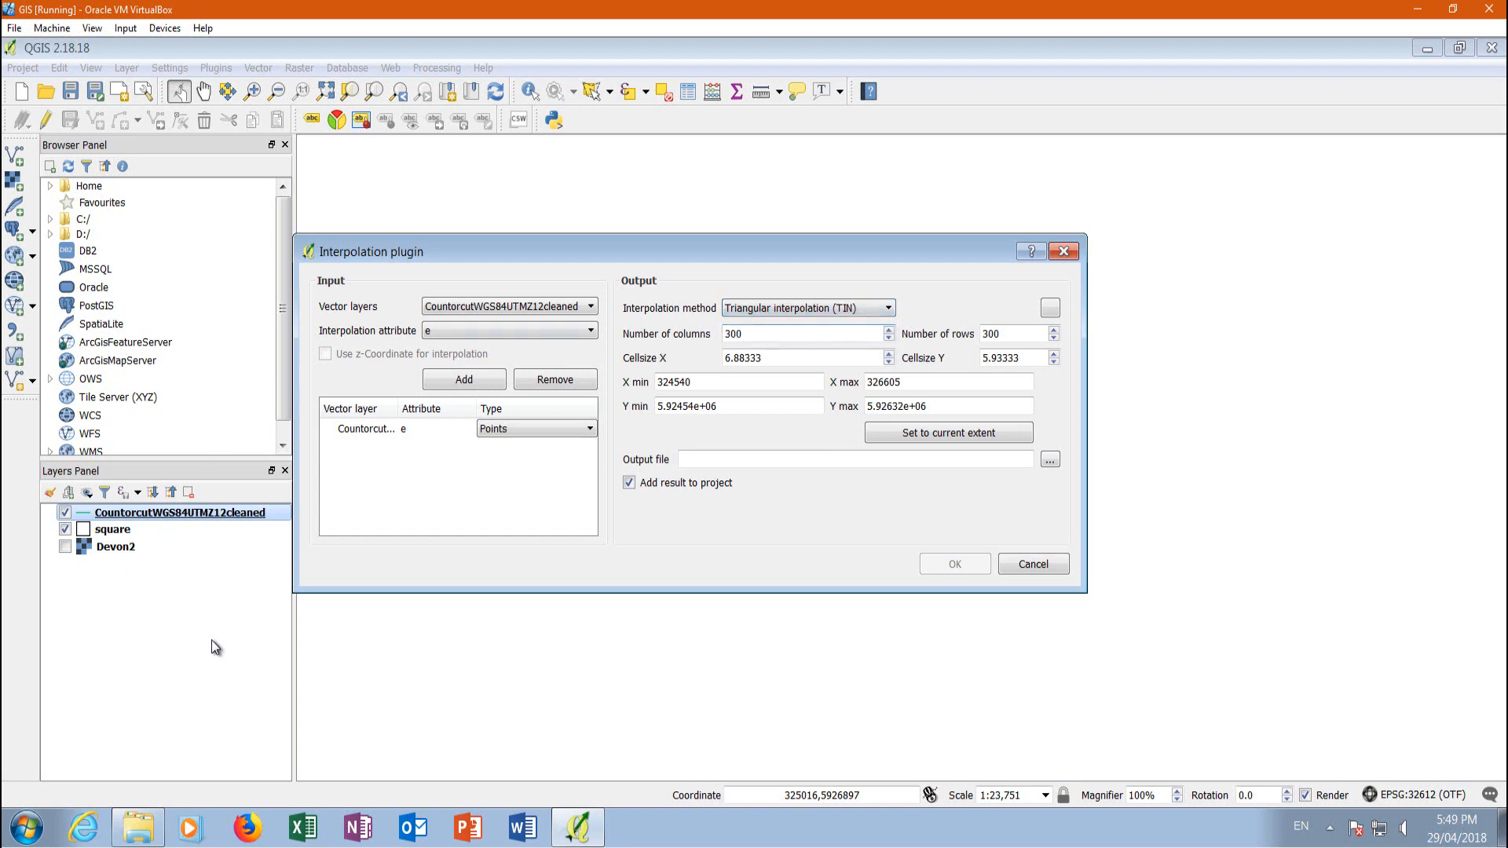
left_click(1049, 311)
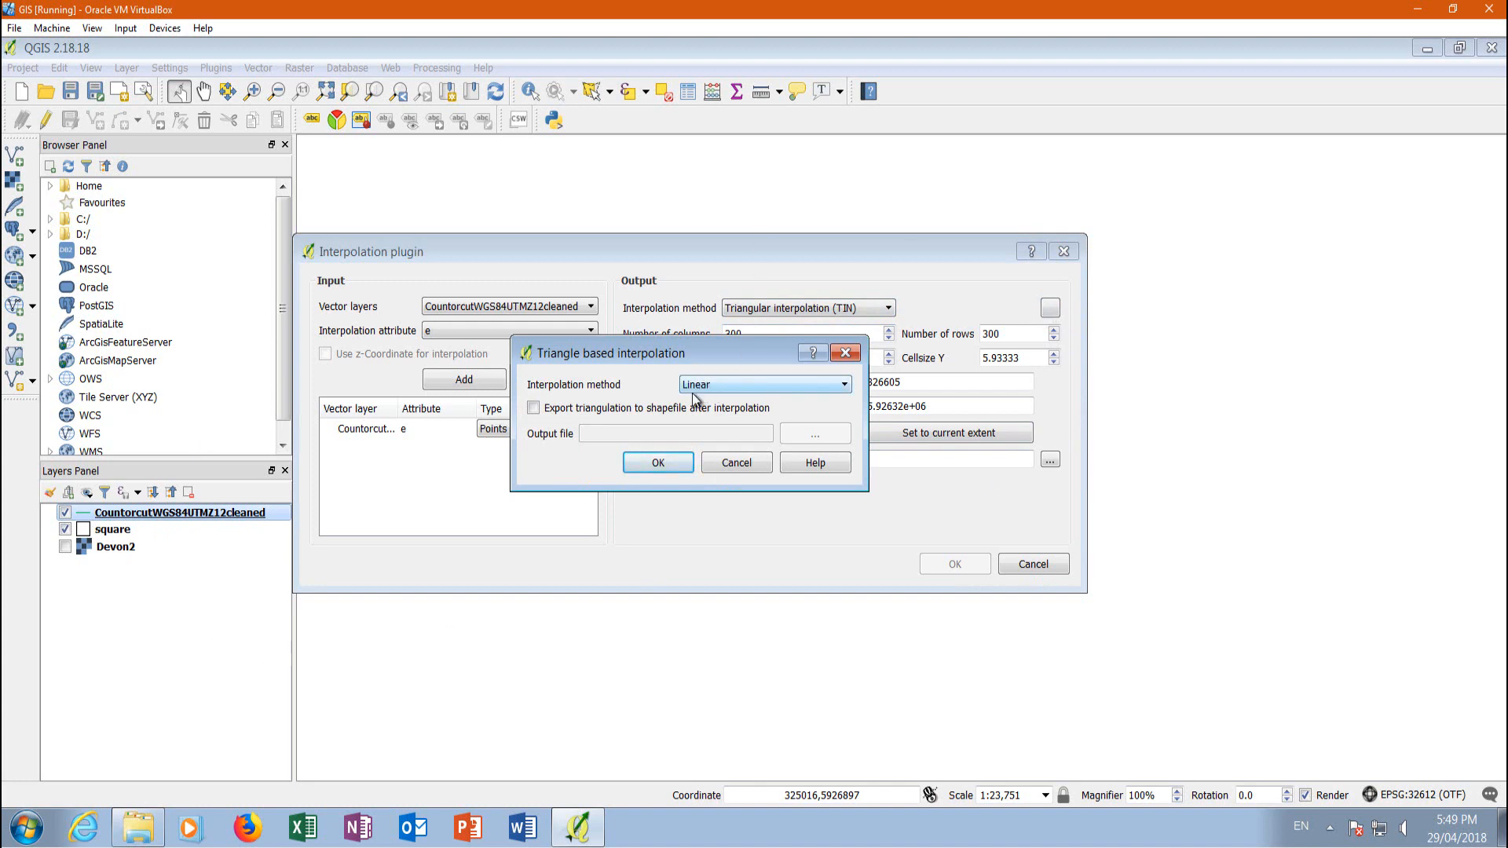
left_click(658, 463)
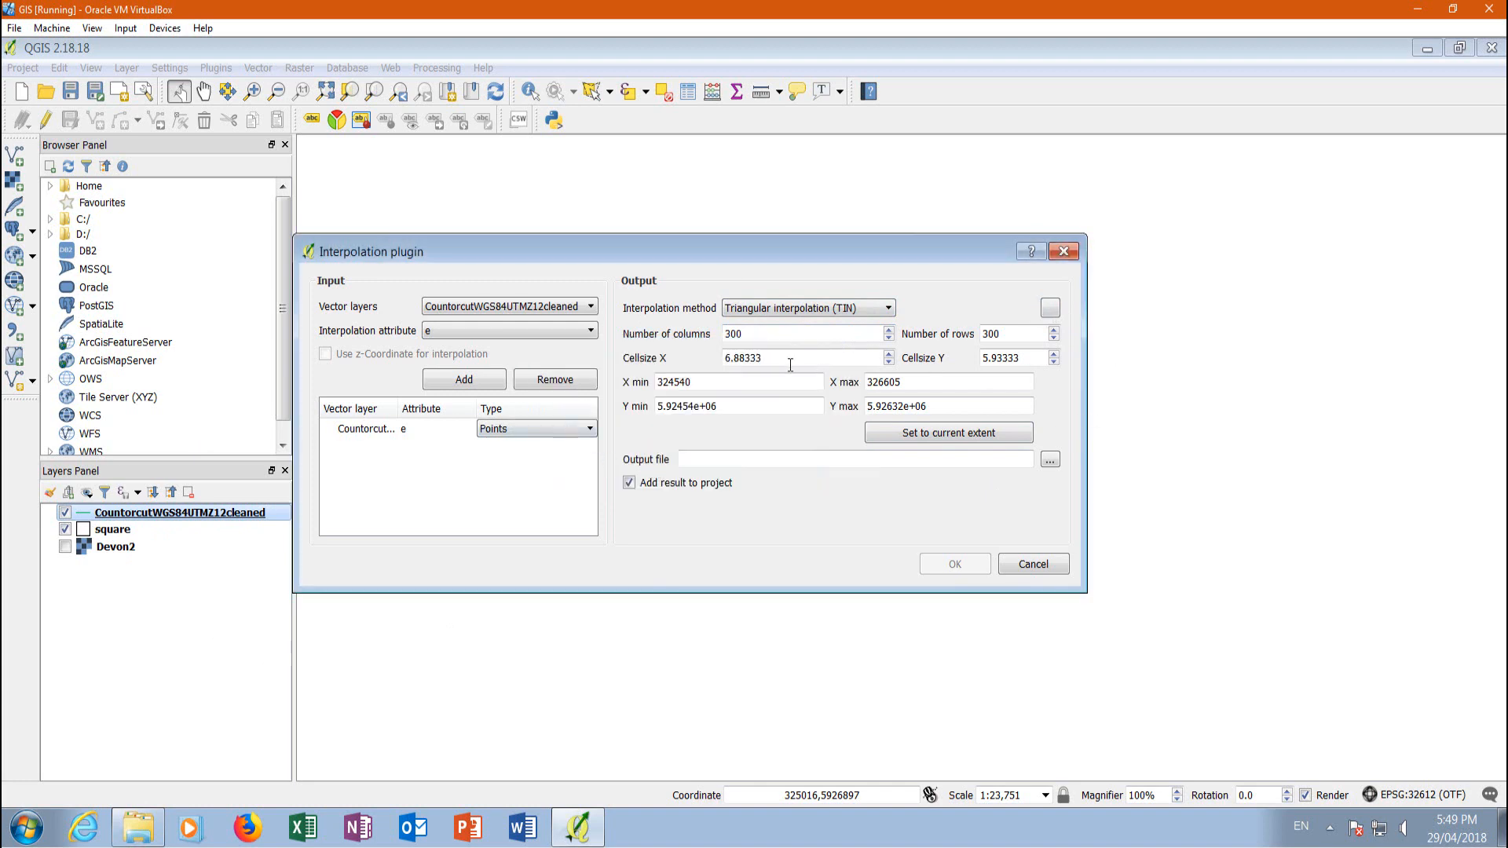
Set both the X and Y cell sizes of the interpolated raster to 1
key("ctrl+a")
type("11")
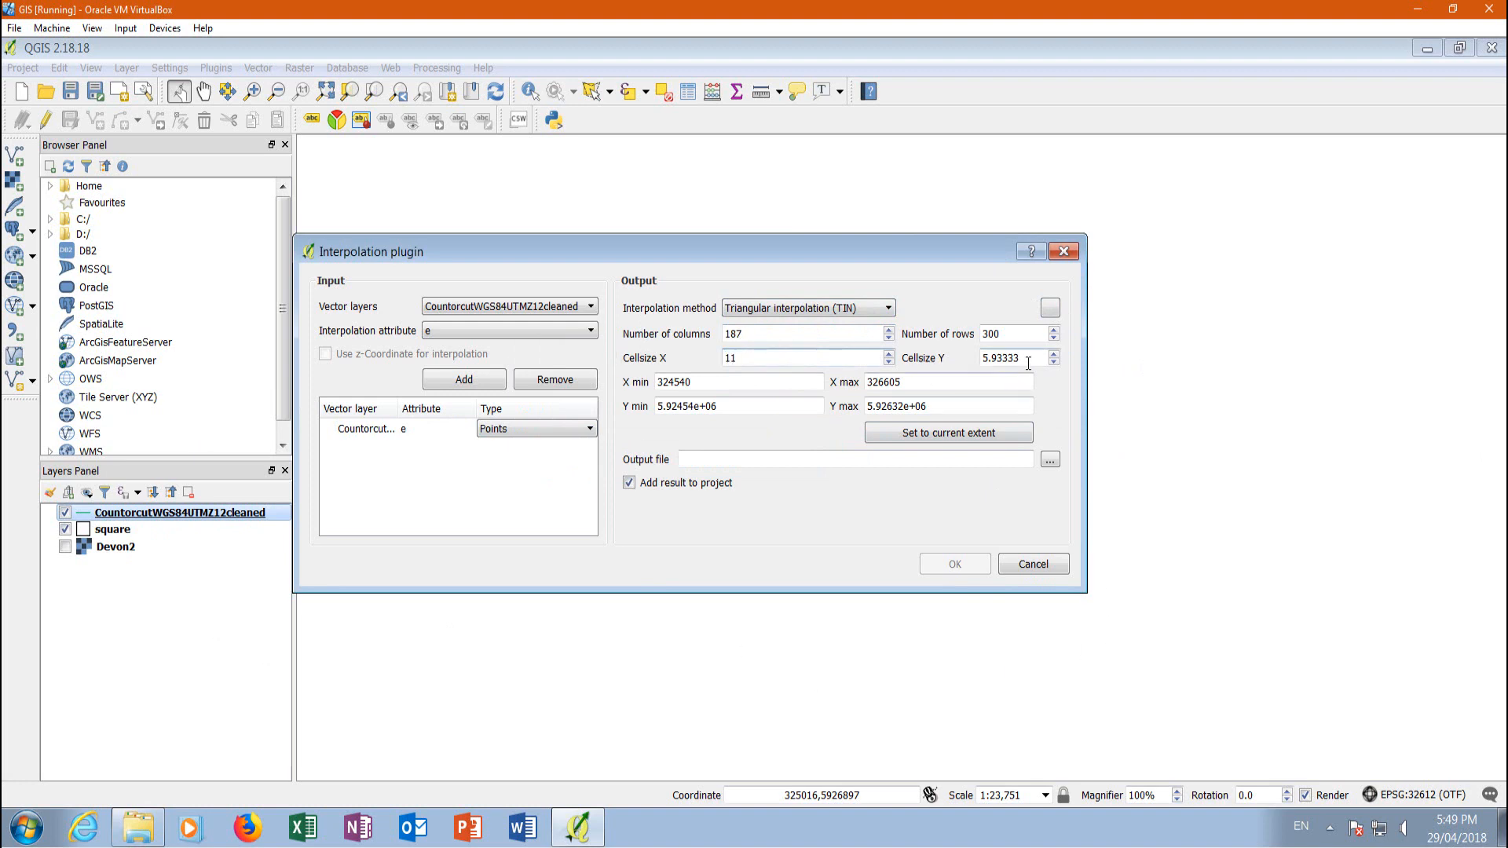
key("Tab")
type("1")
left_click(768, 358)
key("ctrl+a")
type("1")
left_click(1020, 357)
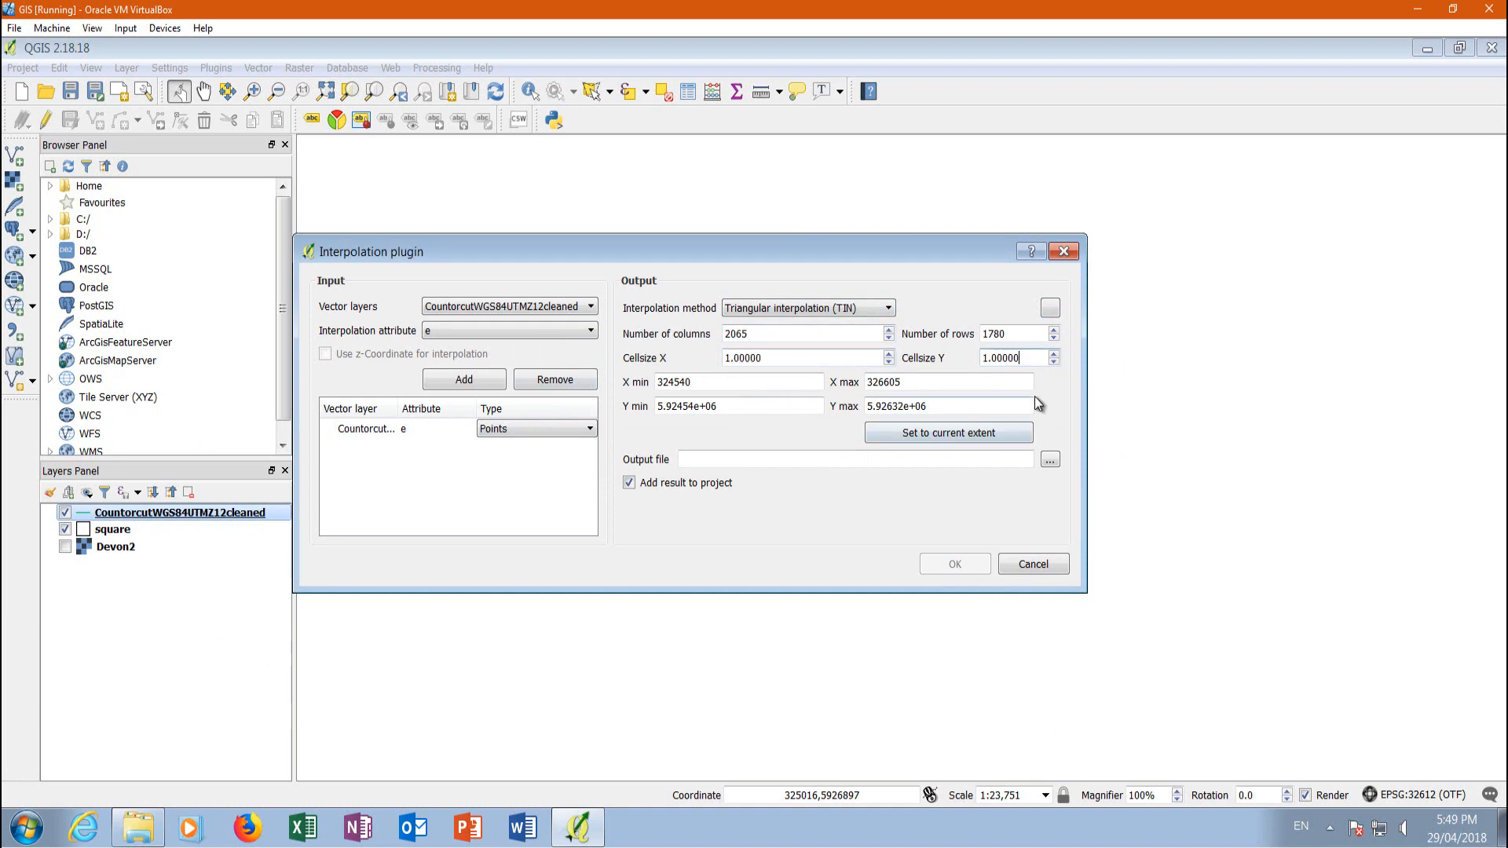
Set the output file to TIN in the Lesson 7 folder on the desktop and run the interpolation
left_click(1051, 460)
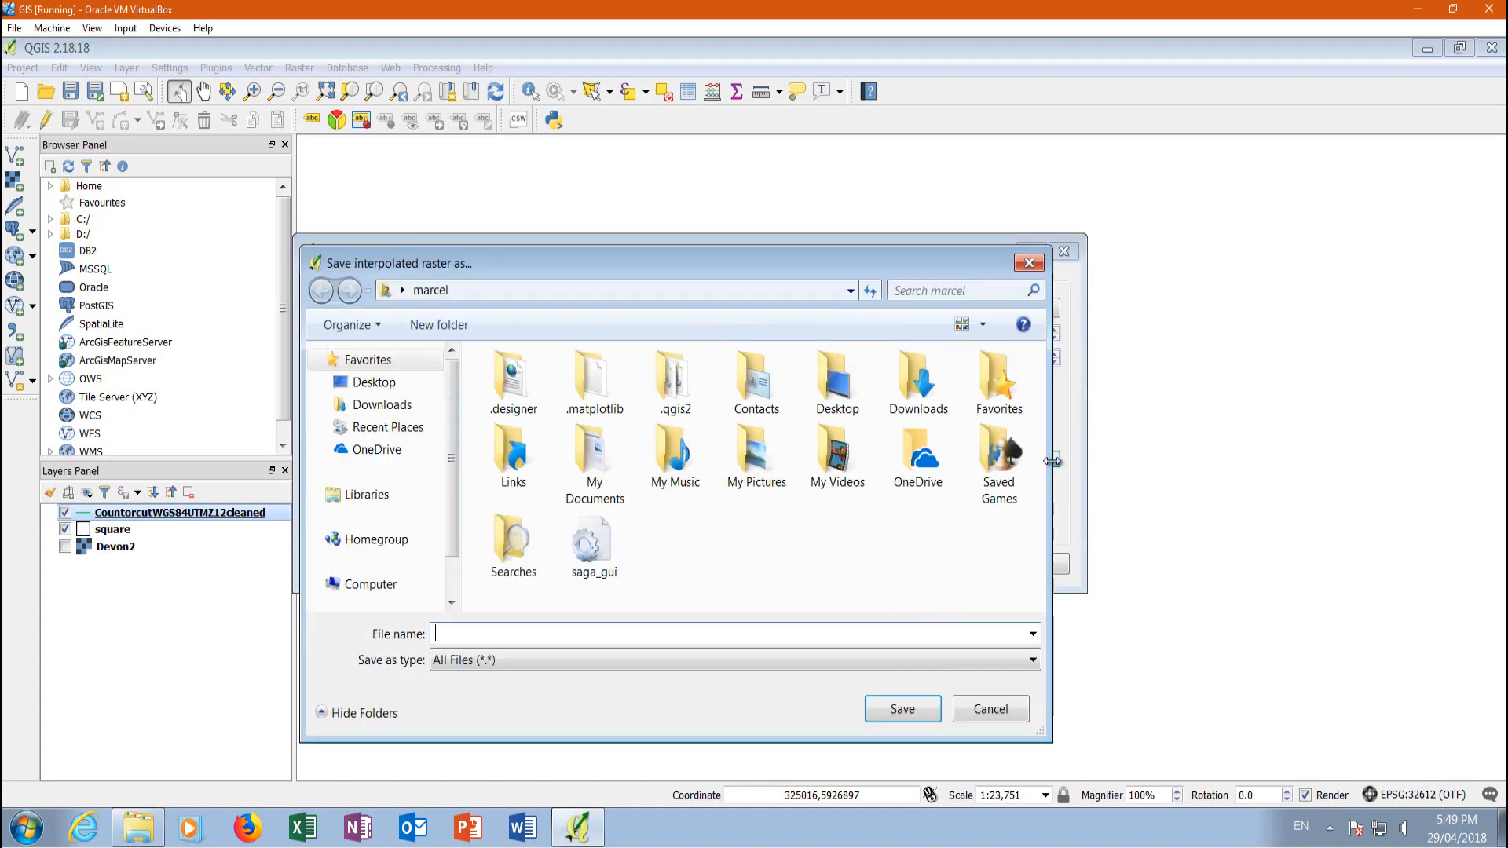
left_click(375, 382)
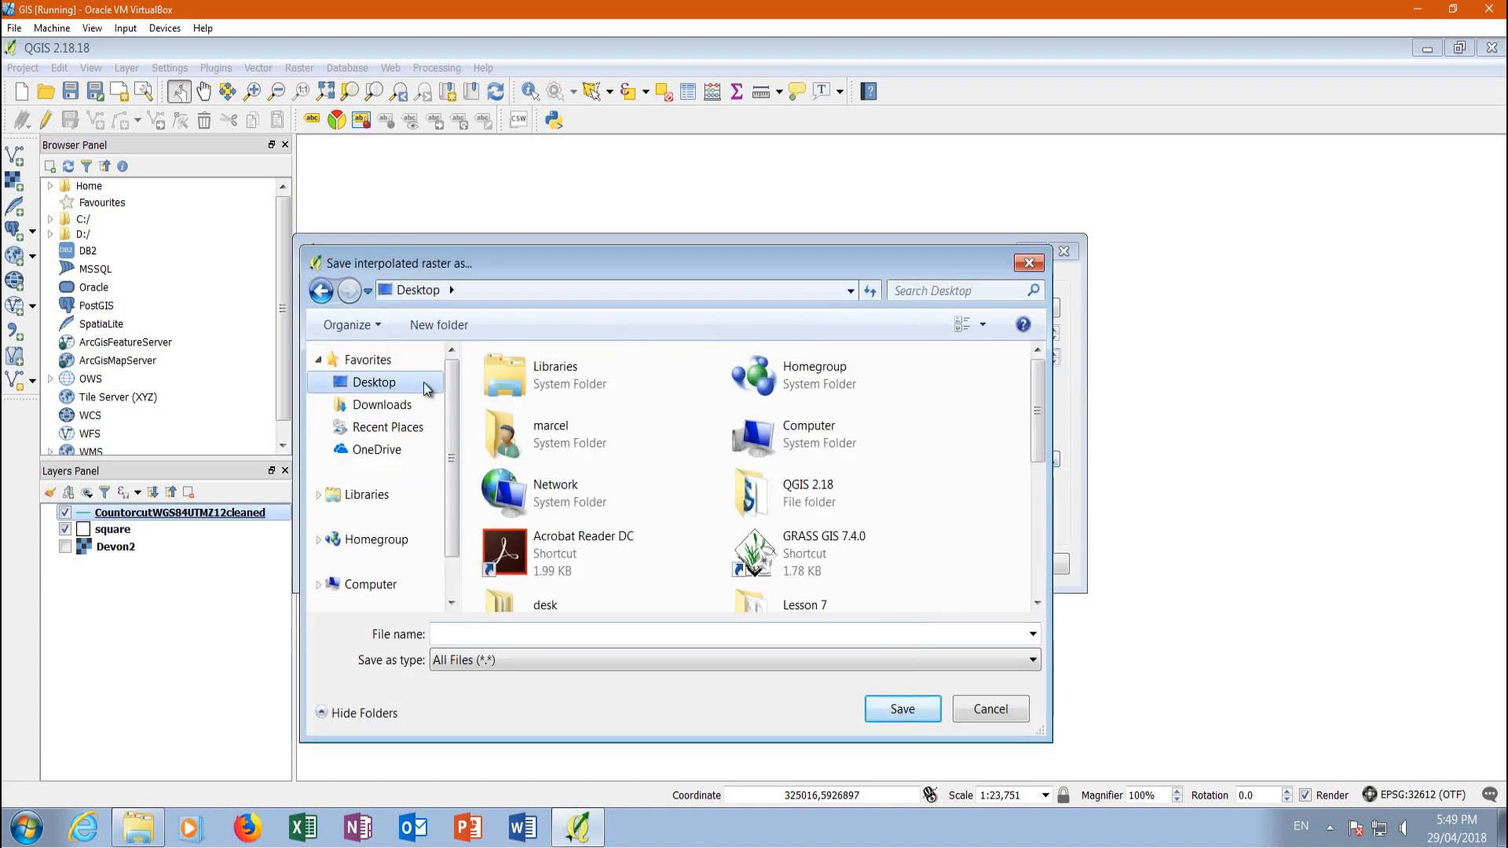
double_click(822, 602)
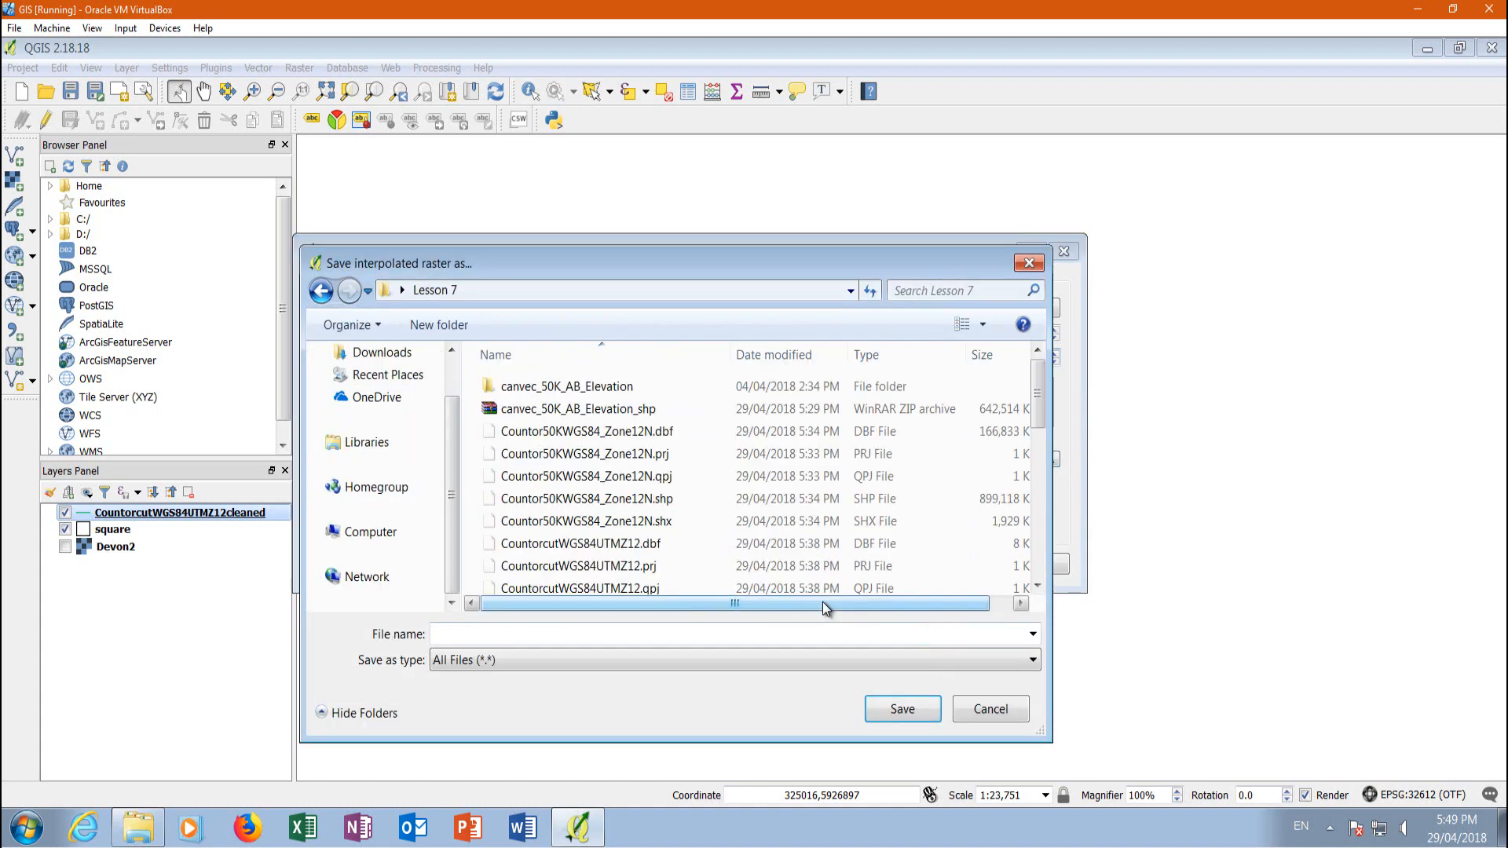
left_click(439, 633)
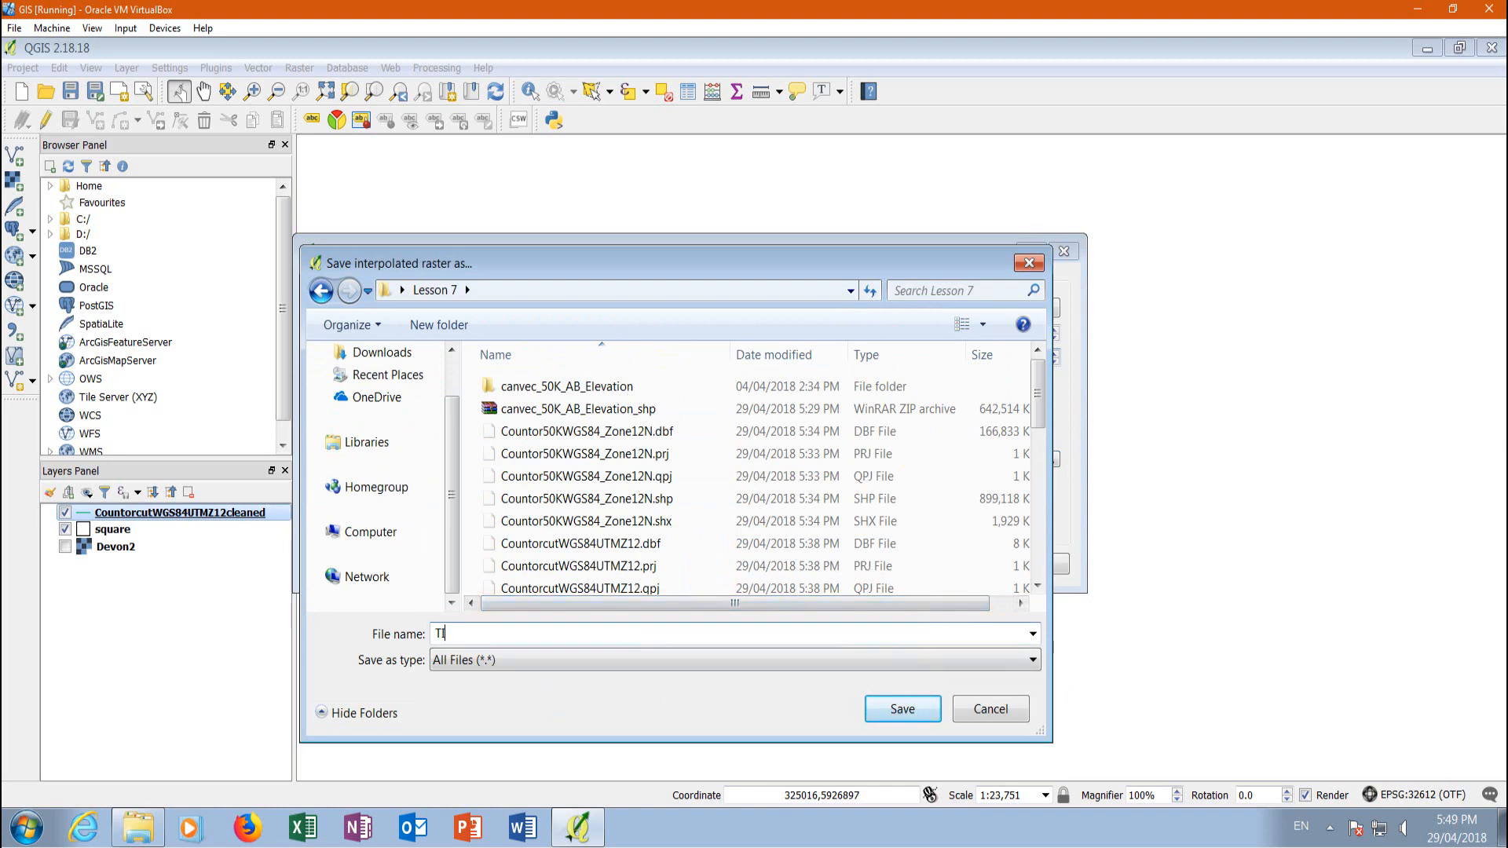
left_click(903, 710)
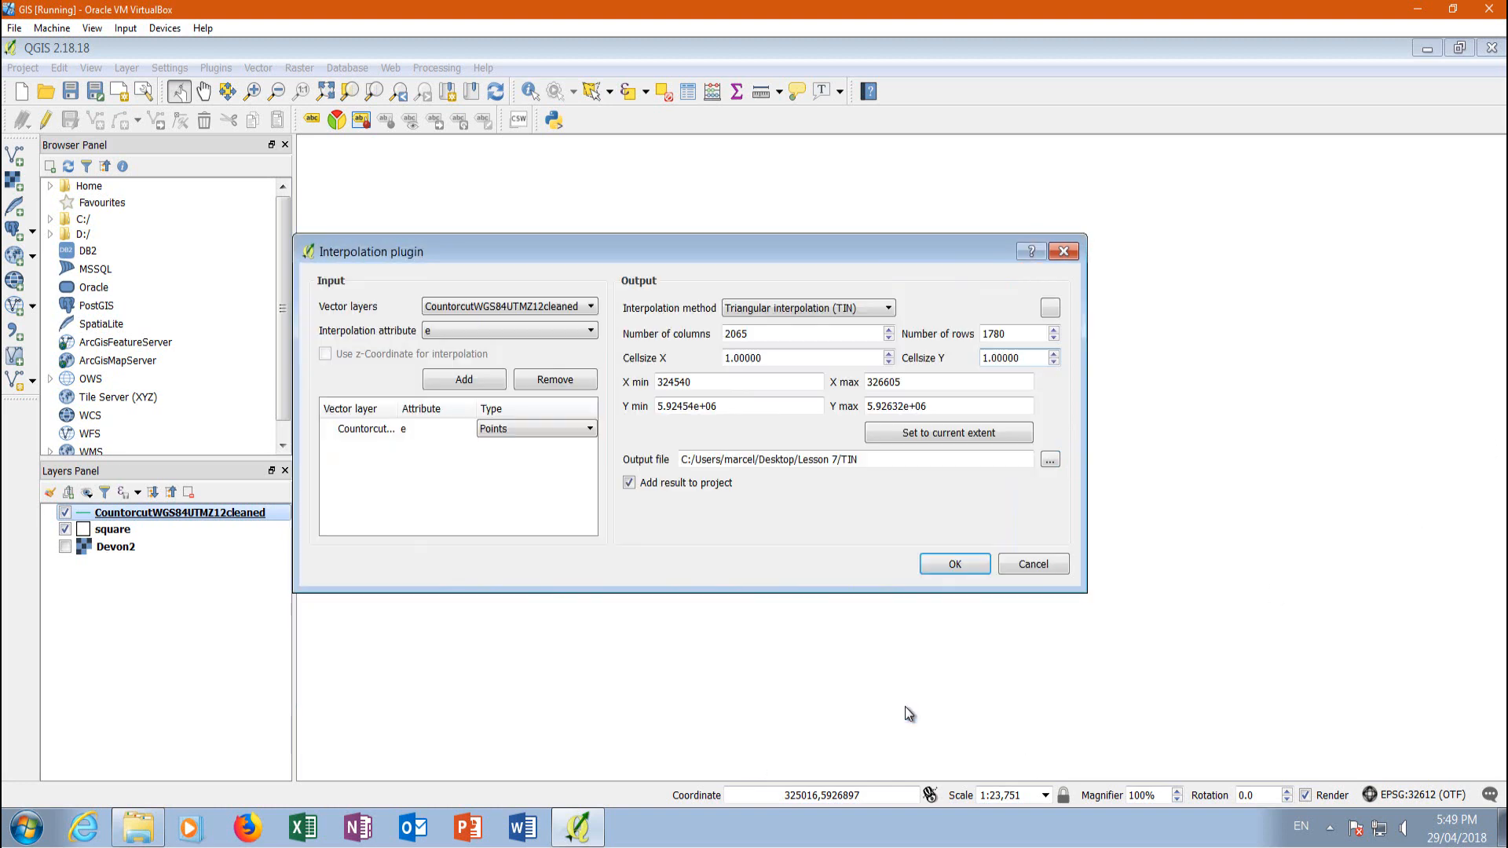
left_click(952, 565)
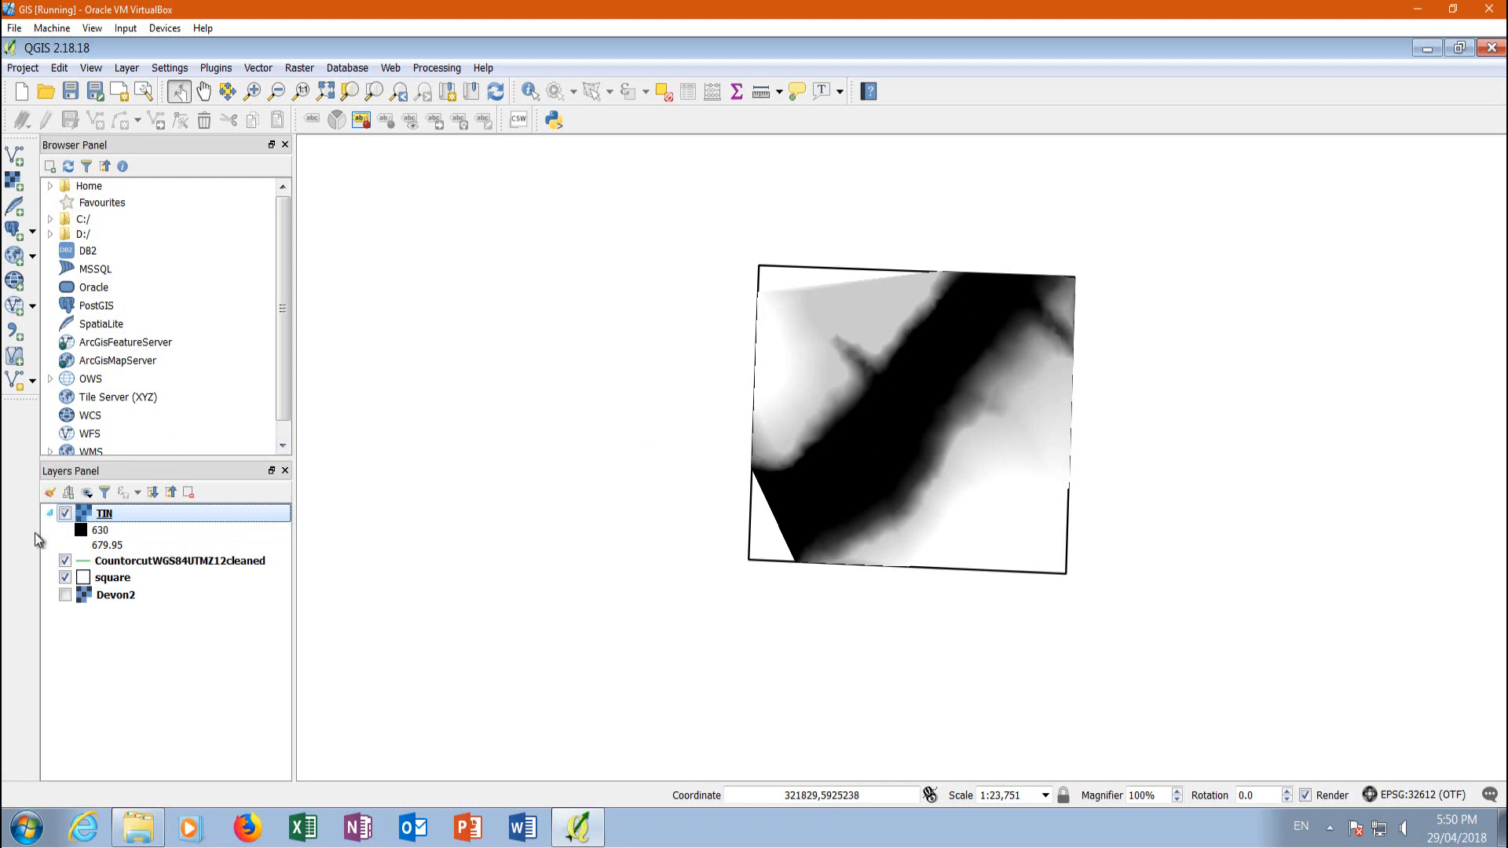
Open the TIN layer's style properties and set the render type to Singleband pseudocolor
right_click(109, 515)
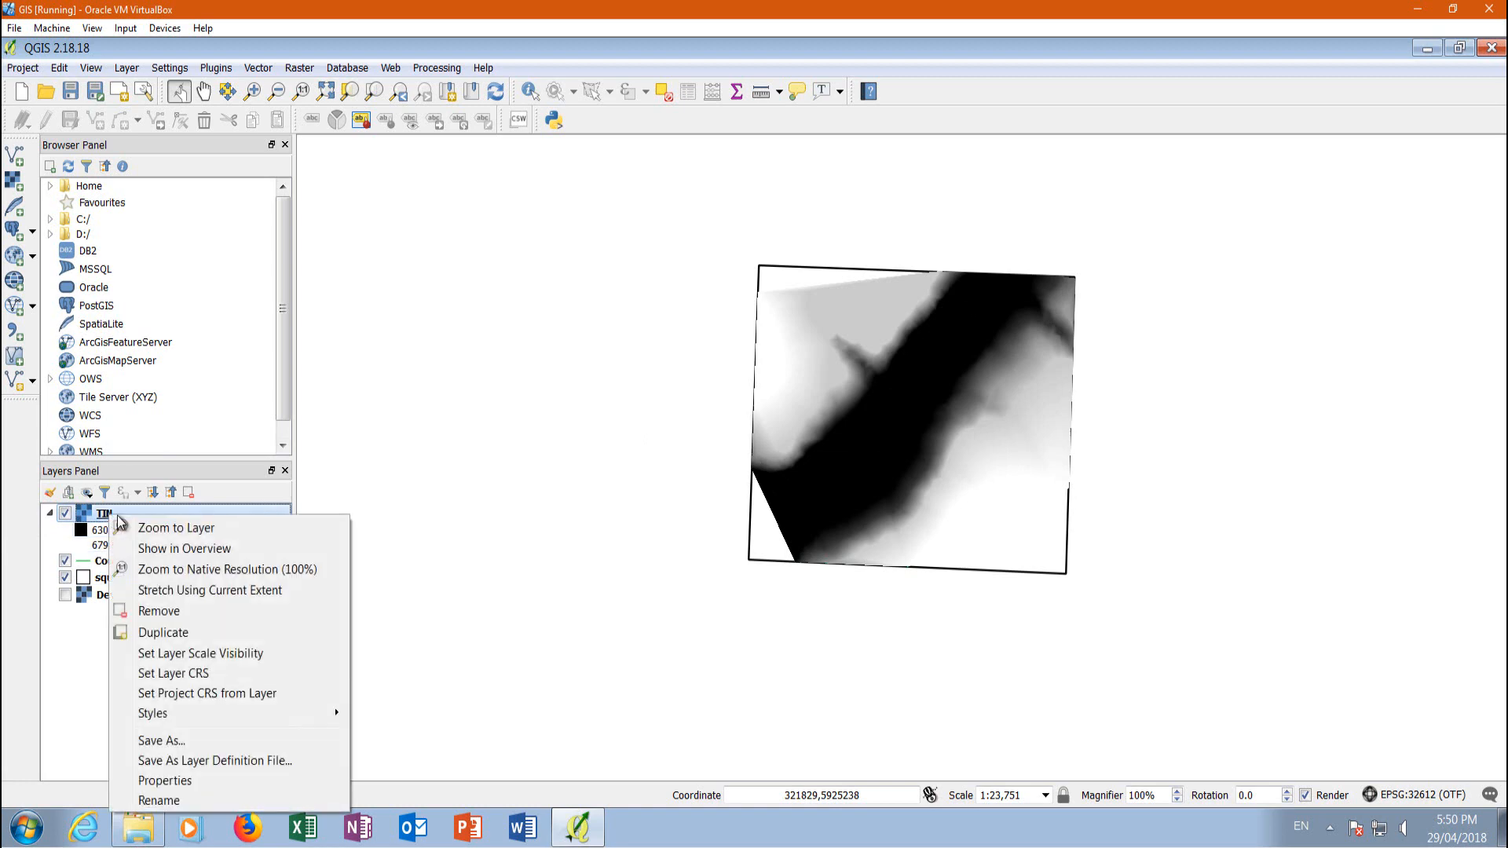
left_click(190, 781)
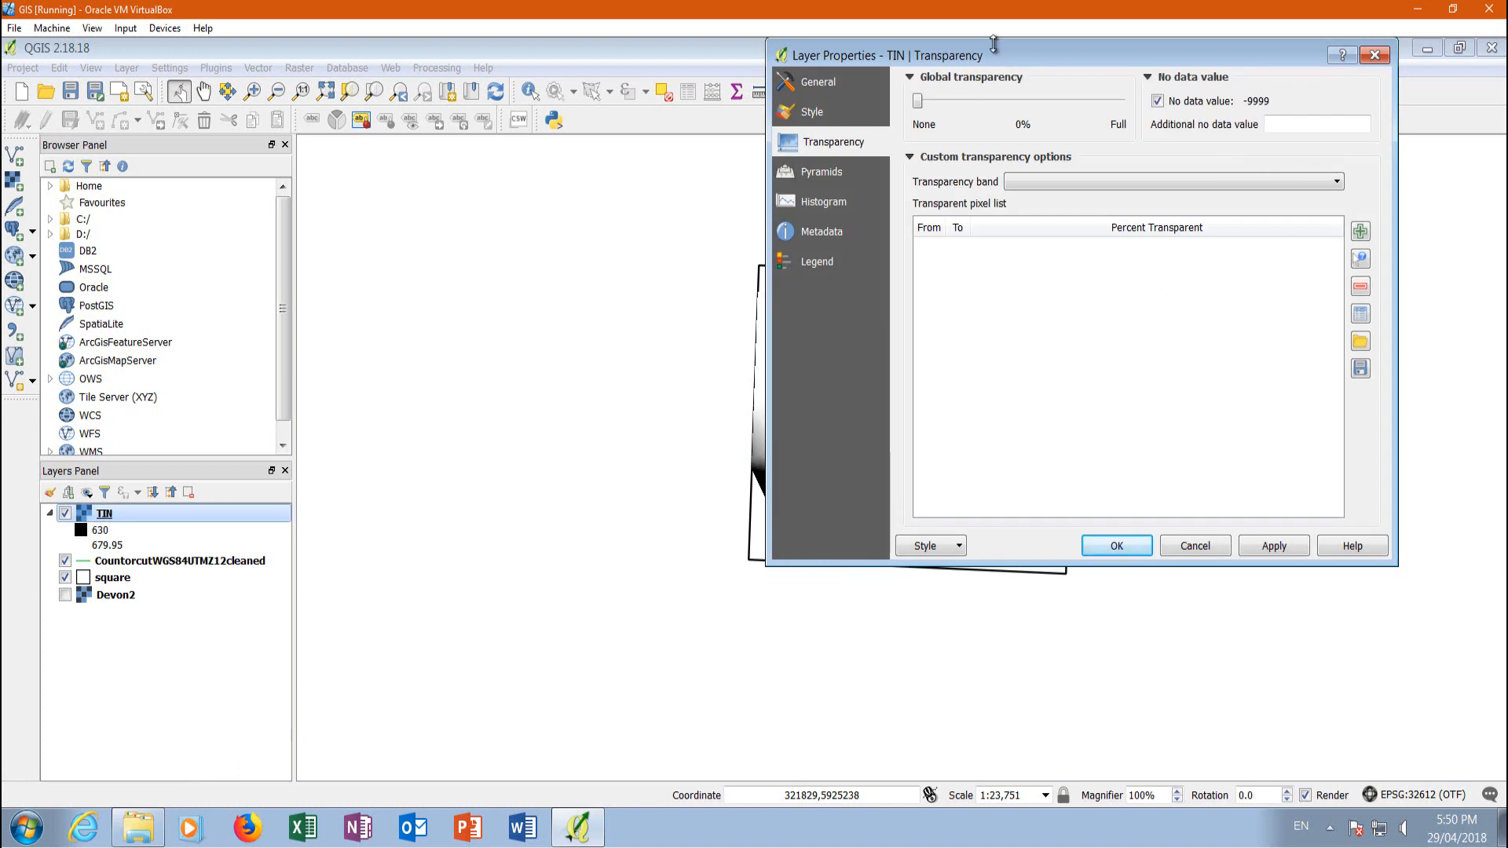
left_click_drag(997, 54, 643, 280)
left_click(460, 339)
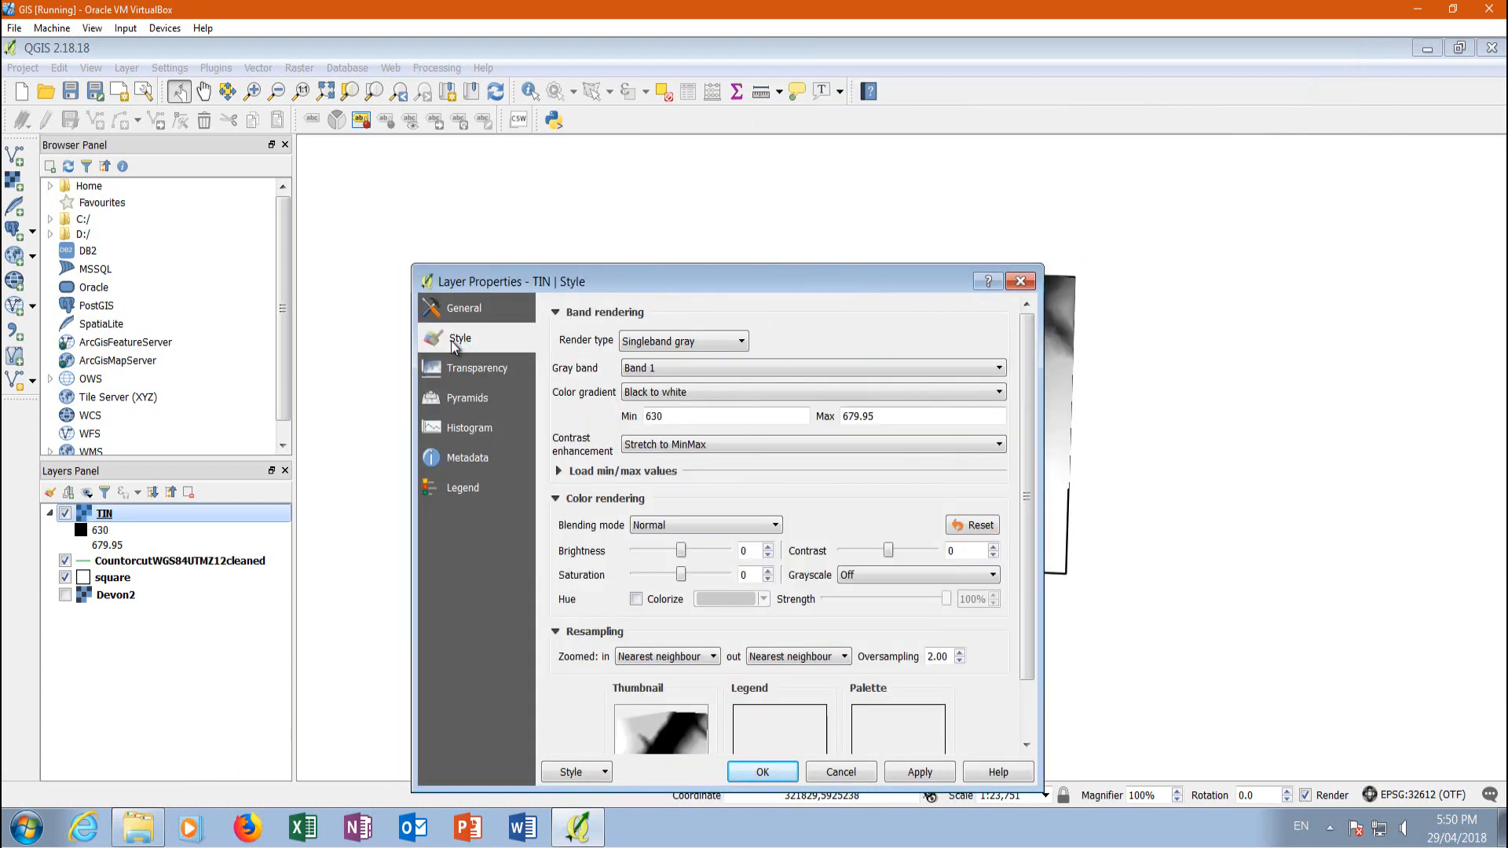
left_click(666, 344)
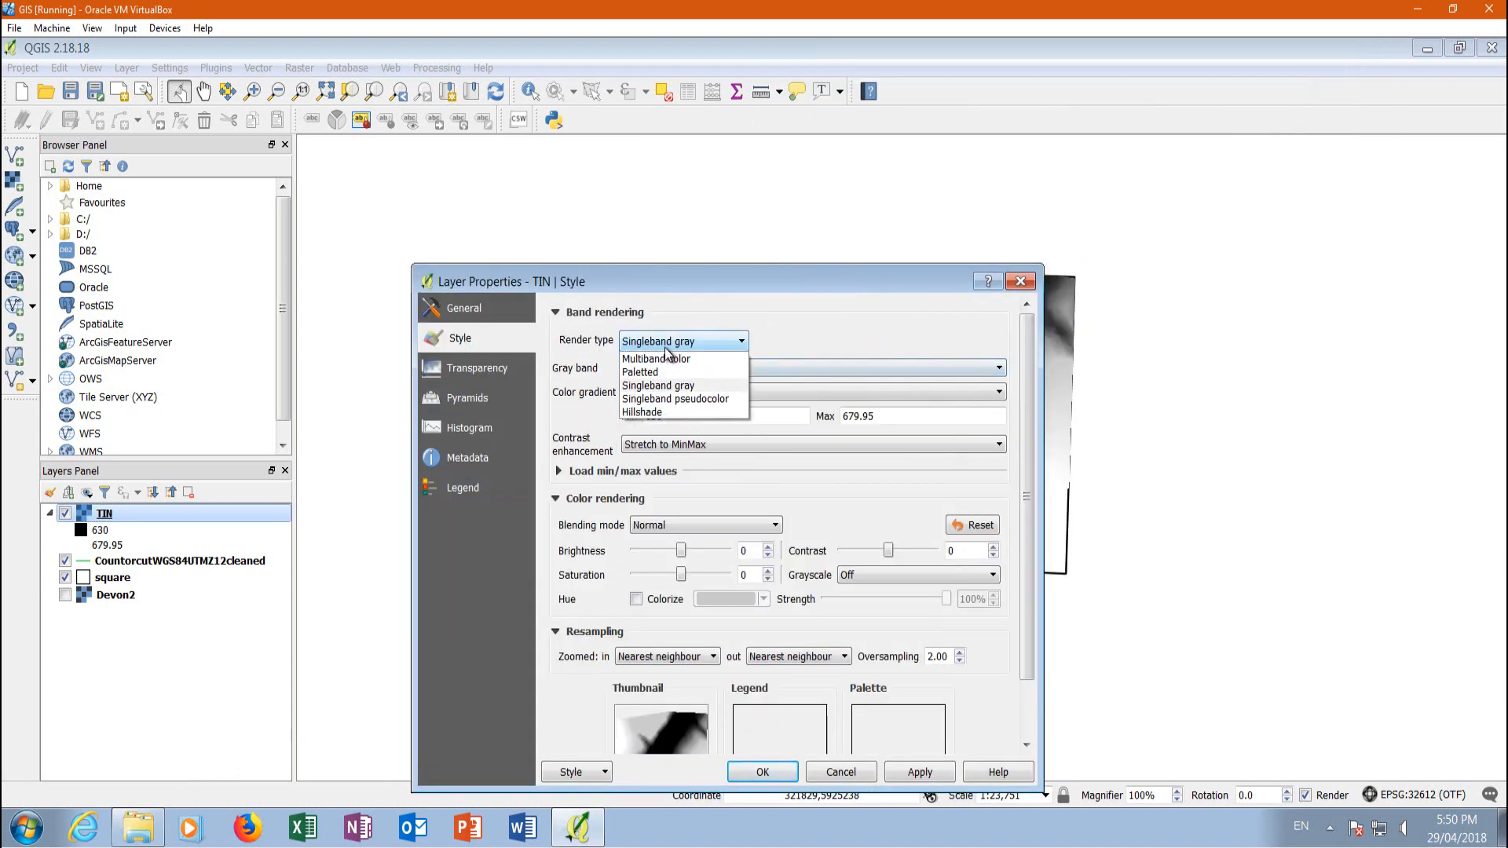
left_click(690, 400)
Look through the color ramps, keep Spectral for the TIN layer and apply the style
left_click_drag(774, 288, 1286, 124)
left_click(1213, 323)
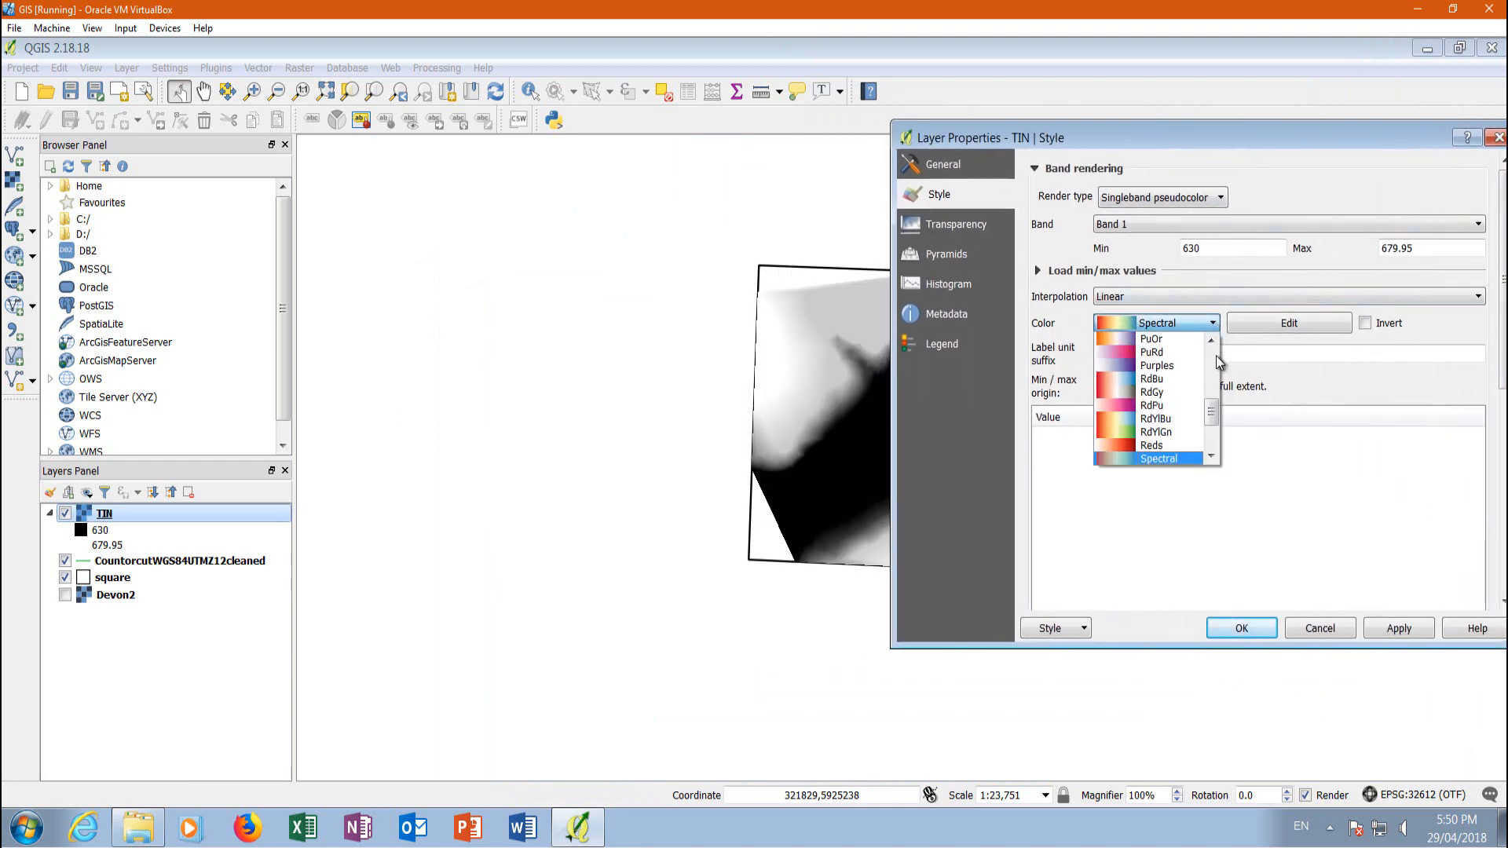
left_click_drag(1214, 411, 1215, 421)
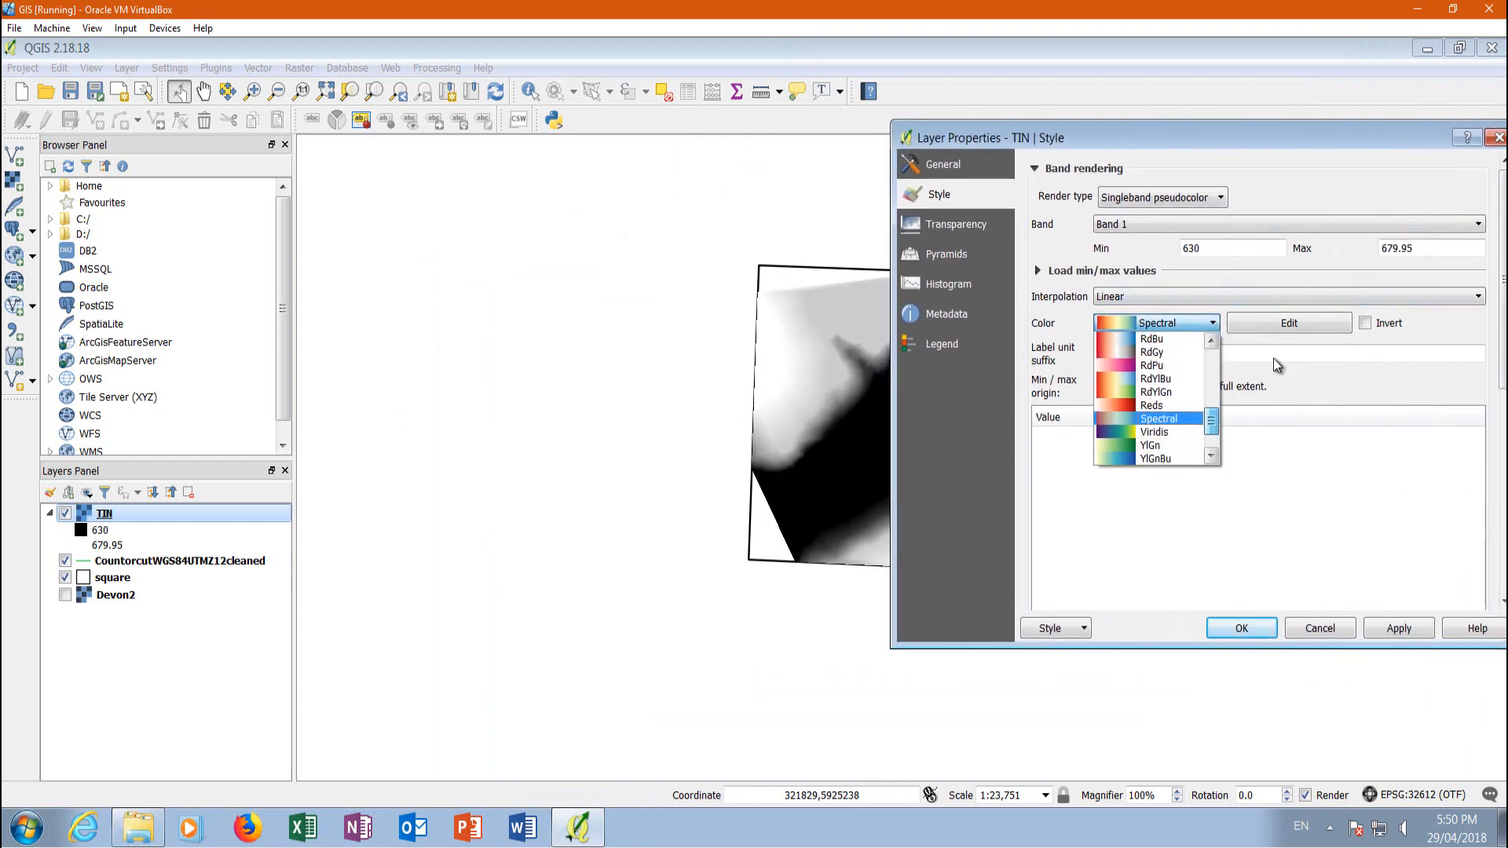
left_click(1213, 141)
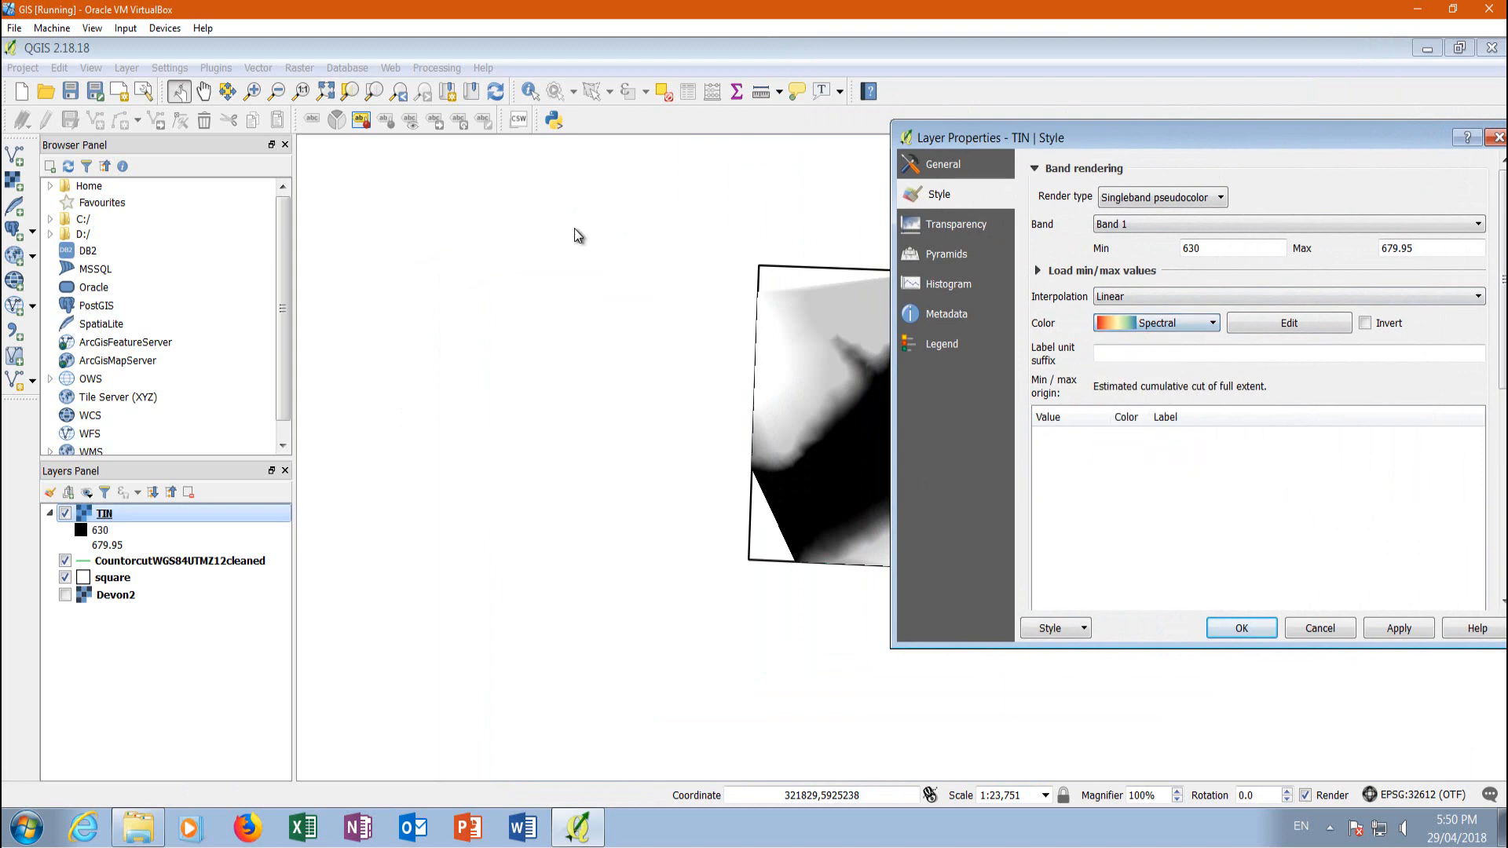
left_click(1398, 628)
Classify the TIN elevation values in Continuous mode and apply the classes to the layer
left_click_drag(1226, 144, 845, 105)
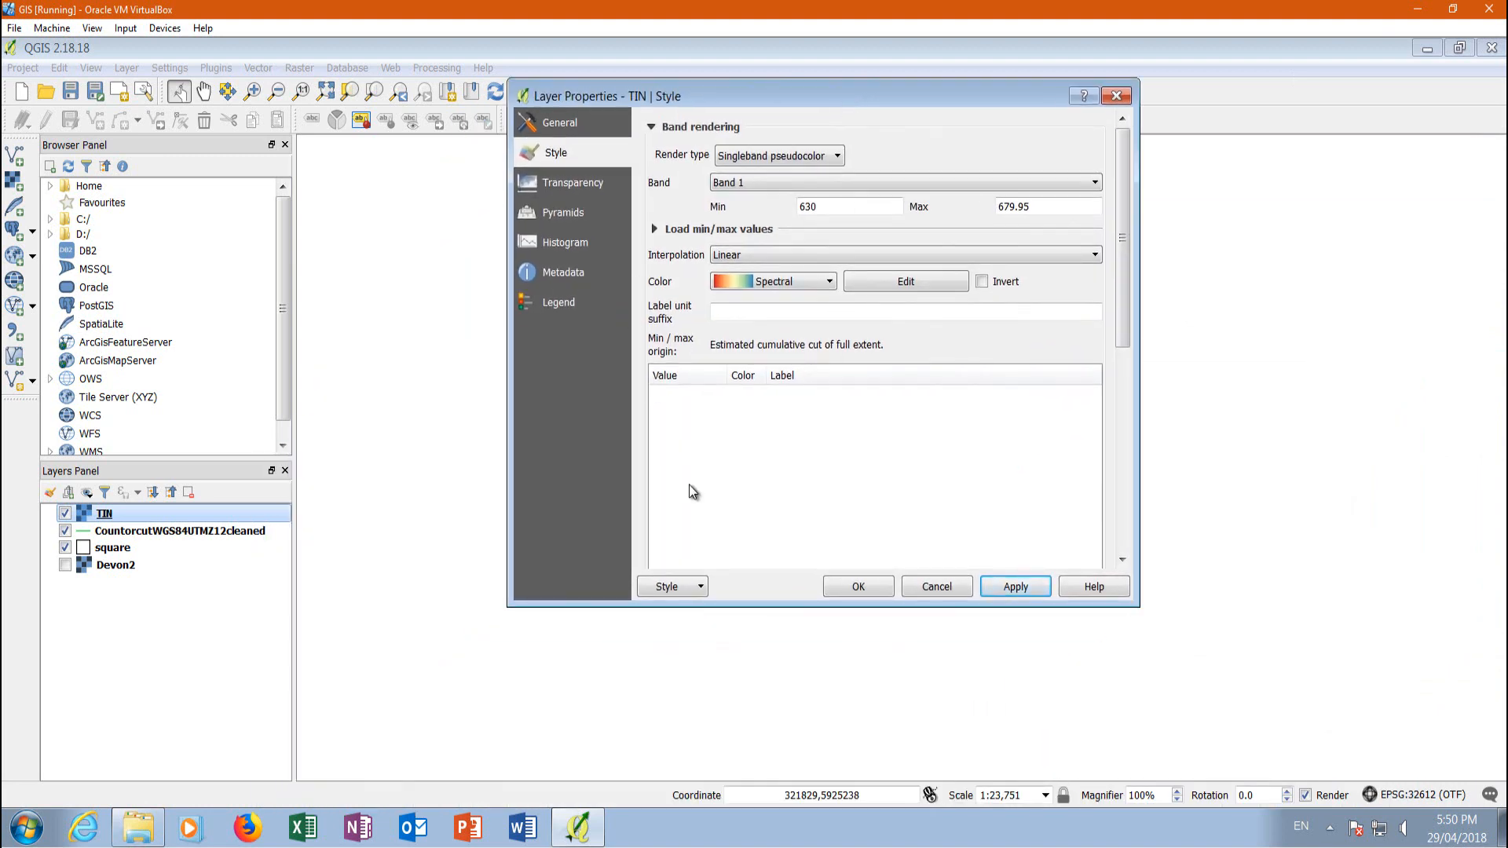
left_click_drag(758, 604, 795, 753)
left_click(676, 616)
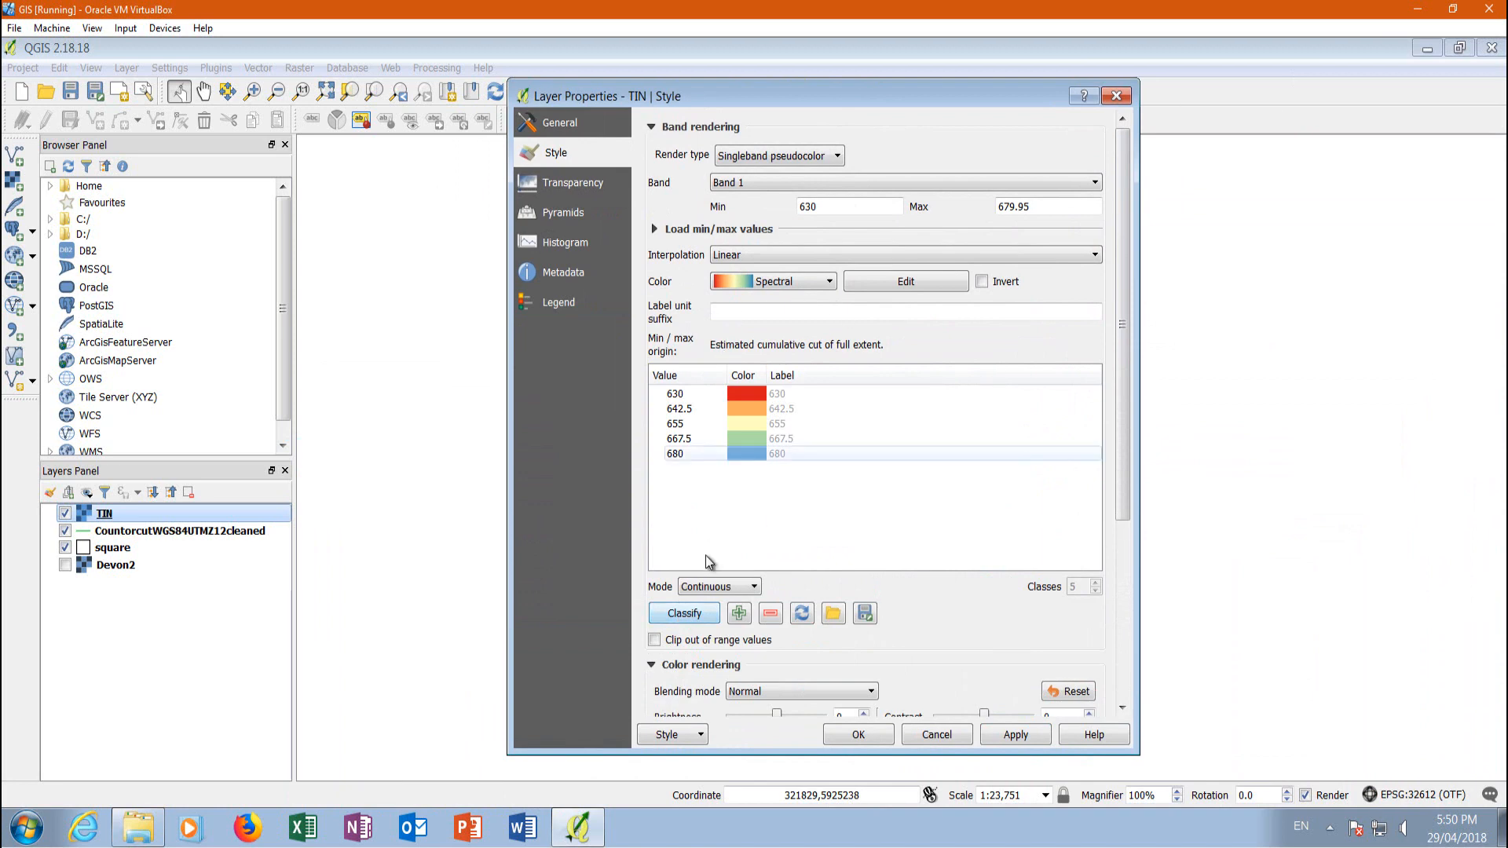
left_click(1011, 736)
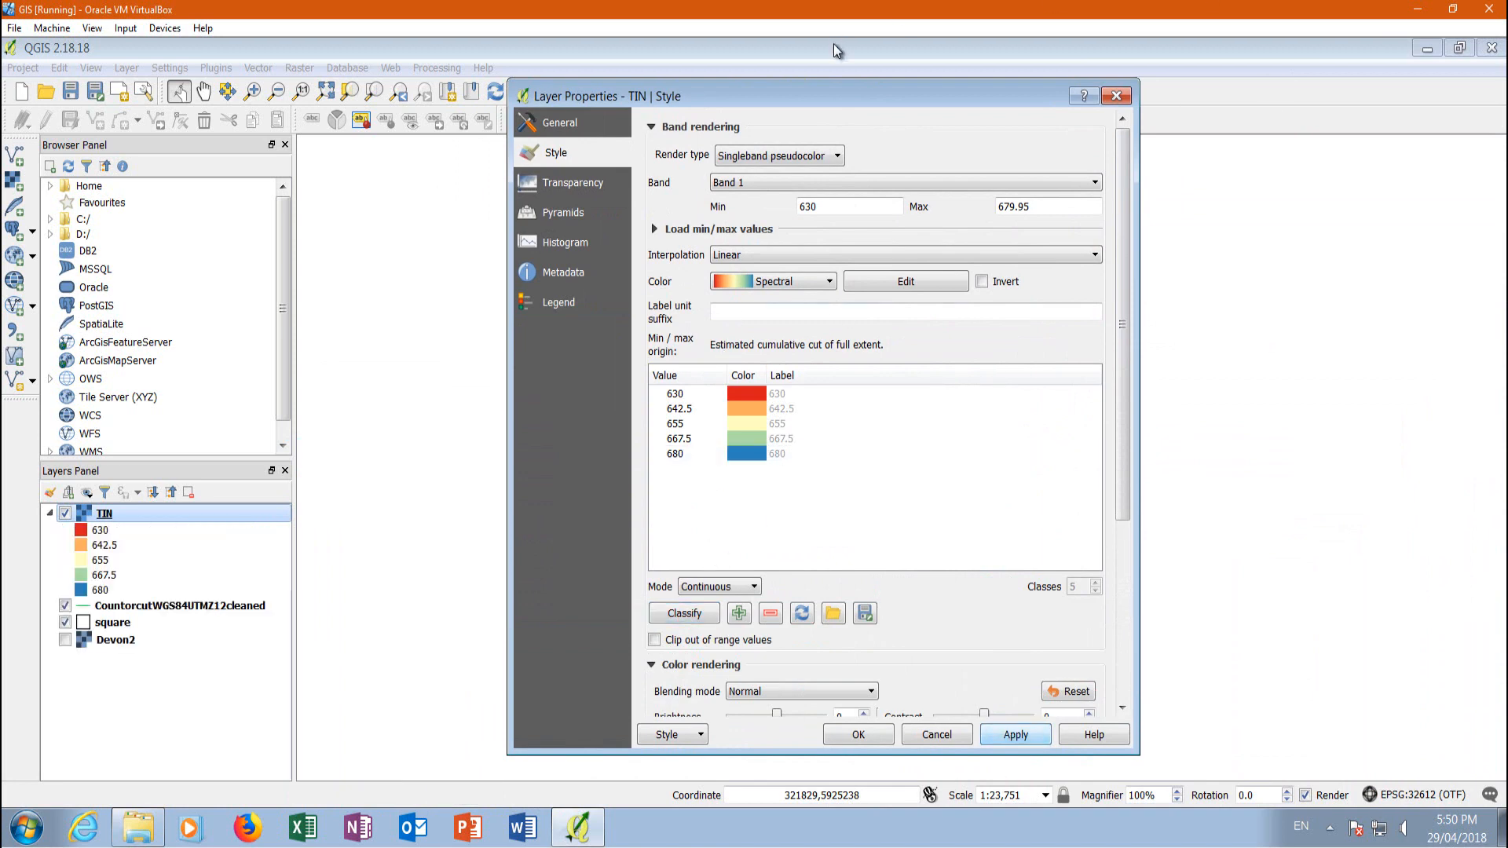
Invert the TIN layer's Spectral color ramp and apply the change
left_click_drag(852, 94, 397, 66)
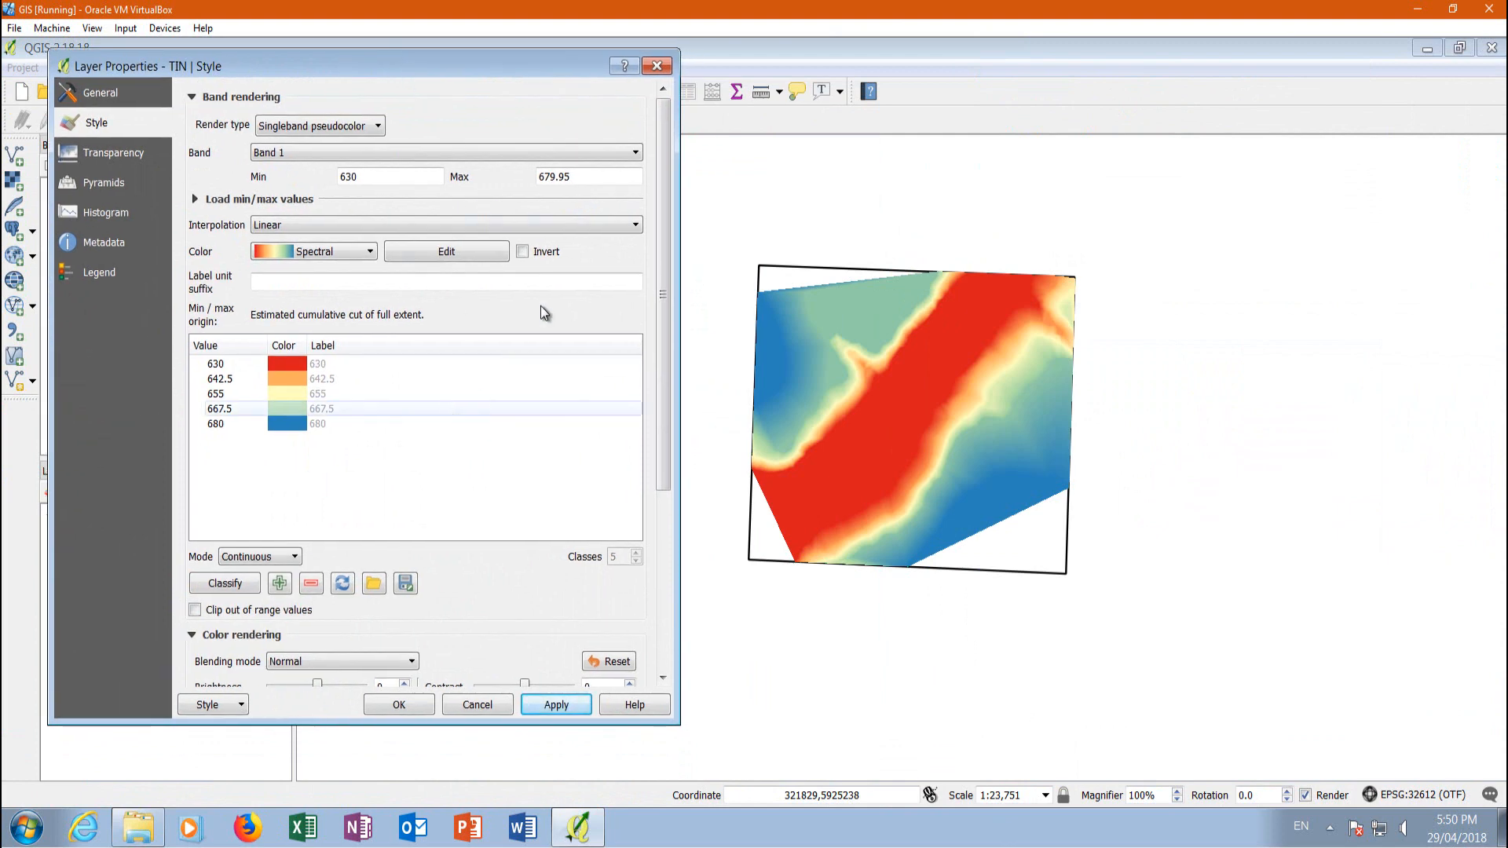
left_click(523, 252)
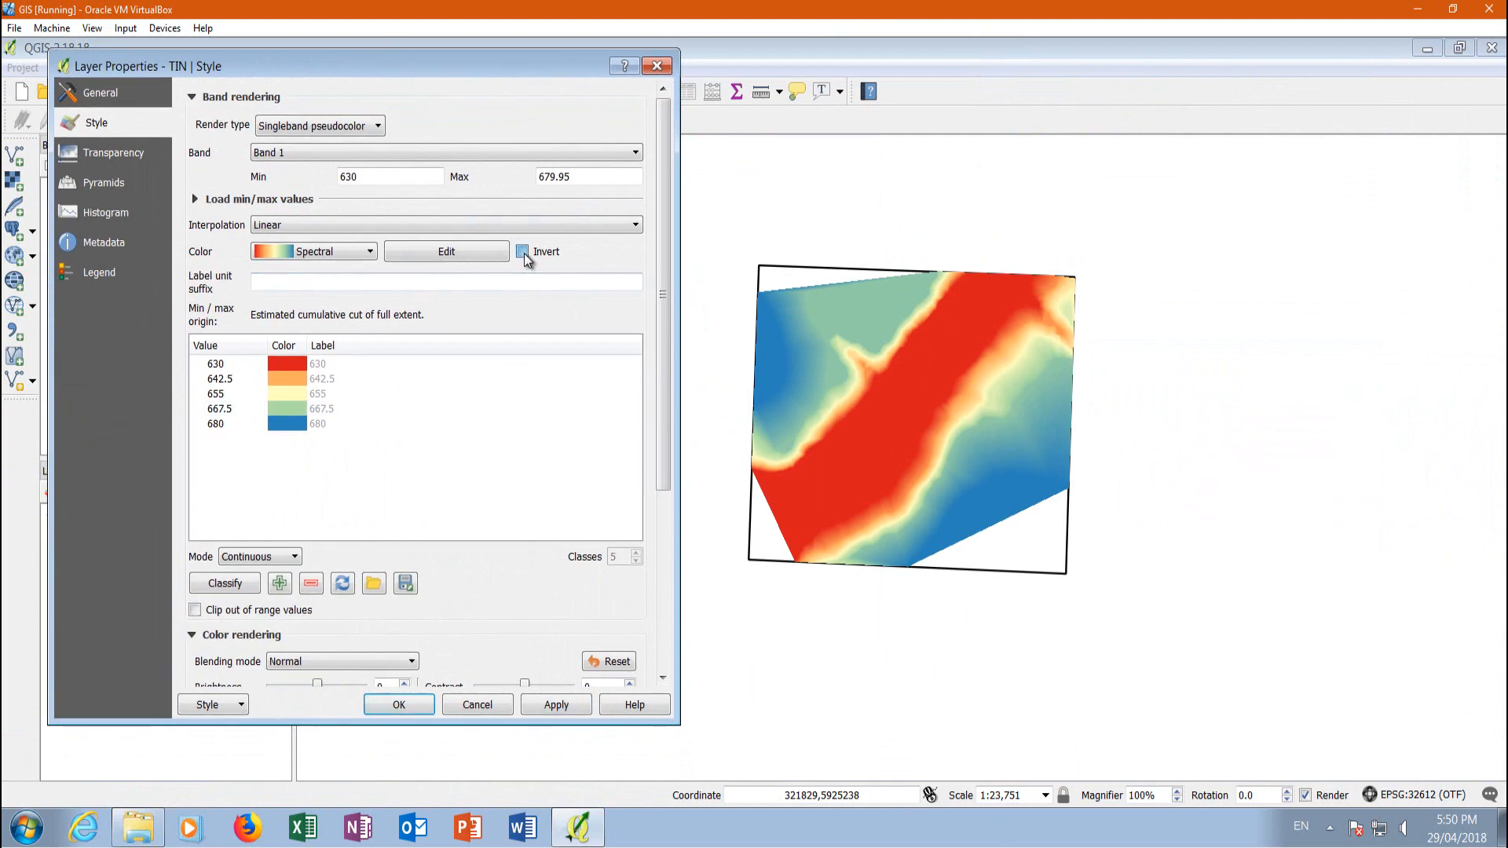
left_click(522, 251)
left_click(523, 251)
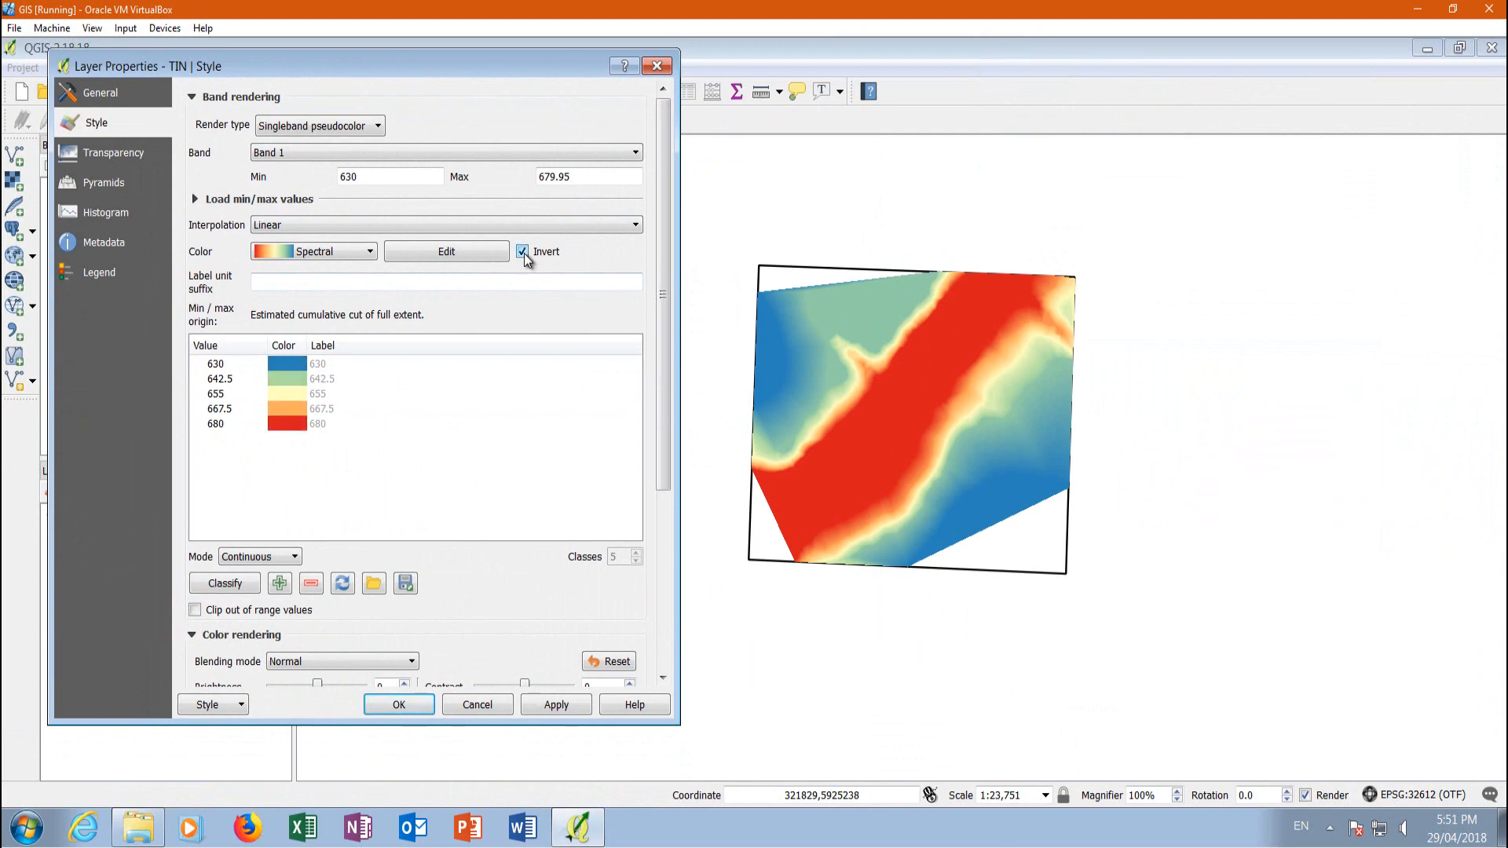
left_click(576, 706)
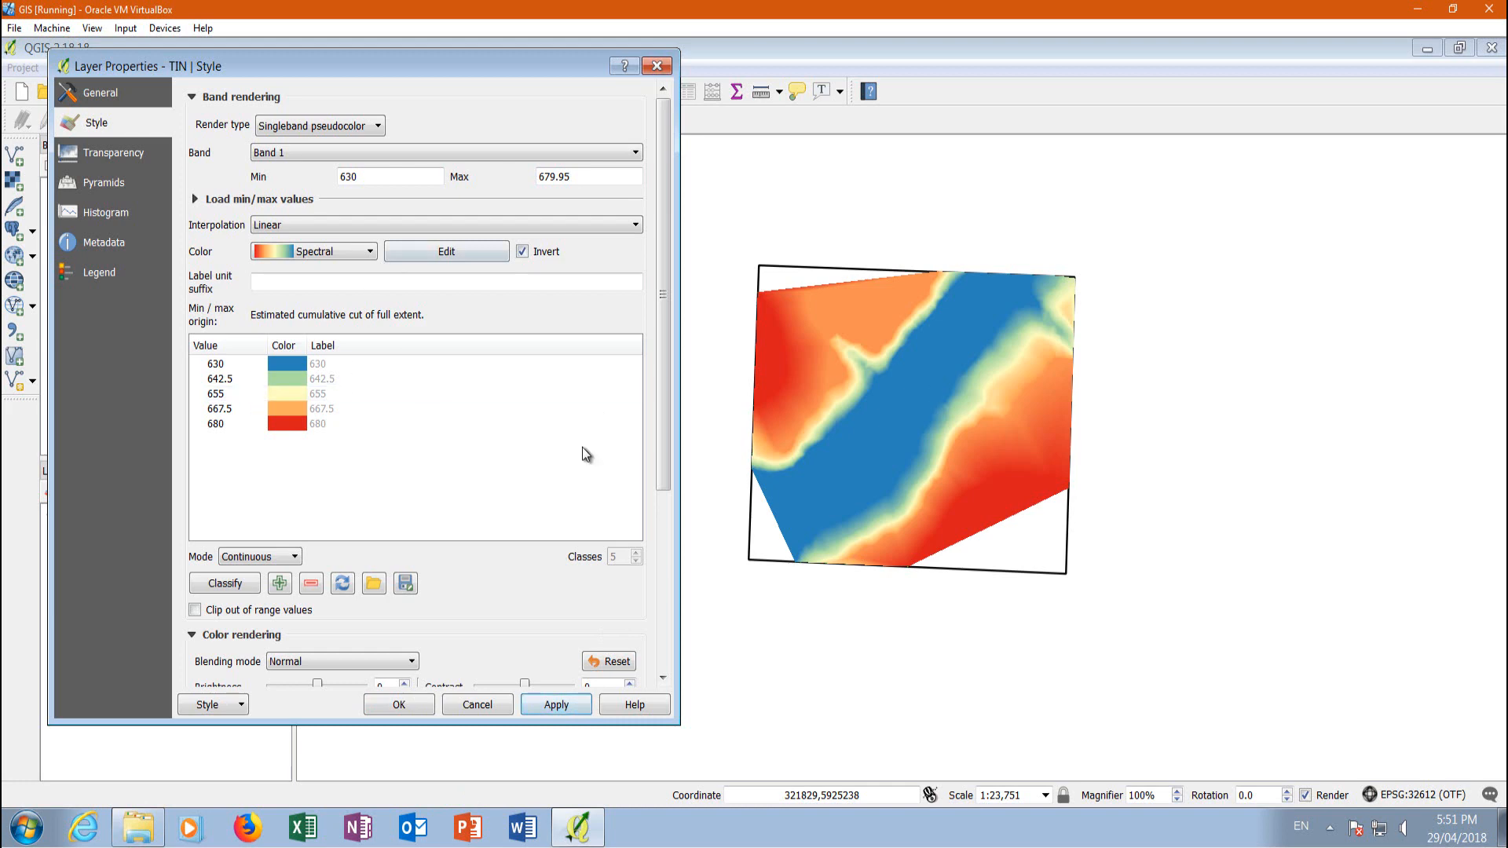
Change the color of the 680 class to green #38d710 and apply it to the TIN layer
double_click(292, 423)
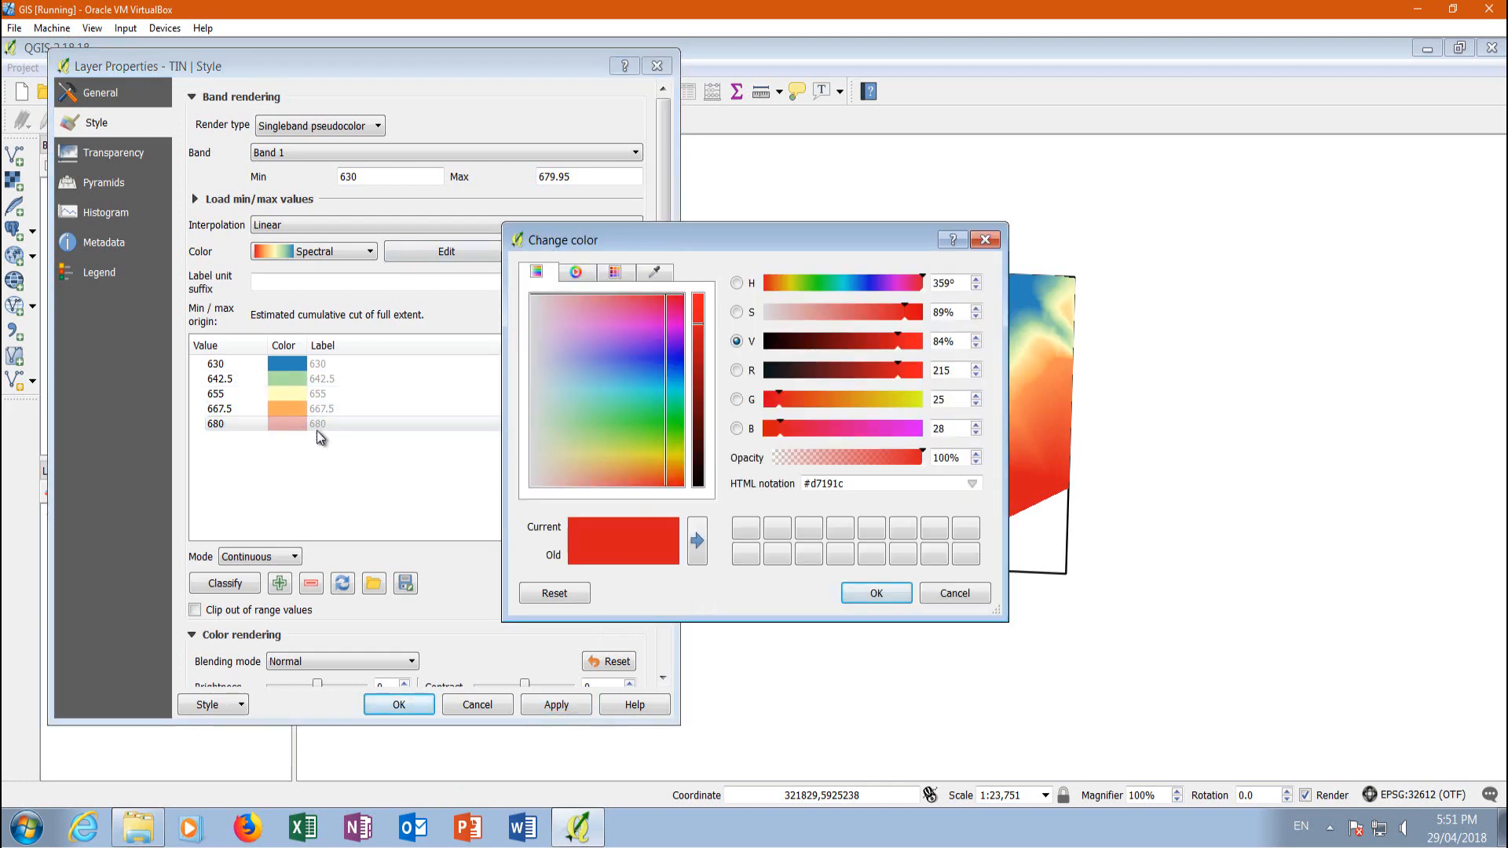
left_click(673, 428)
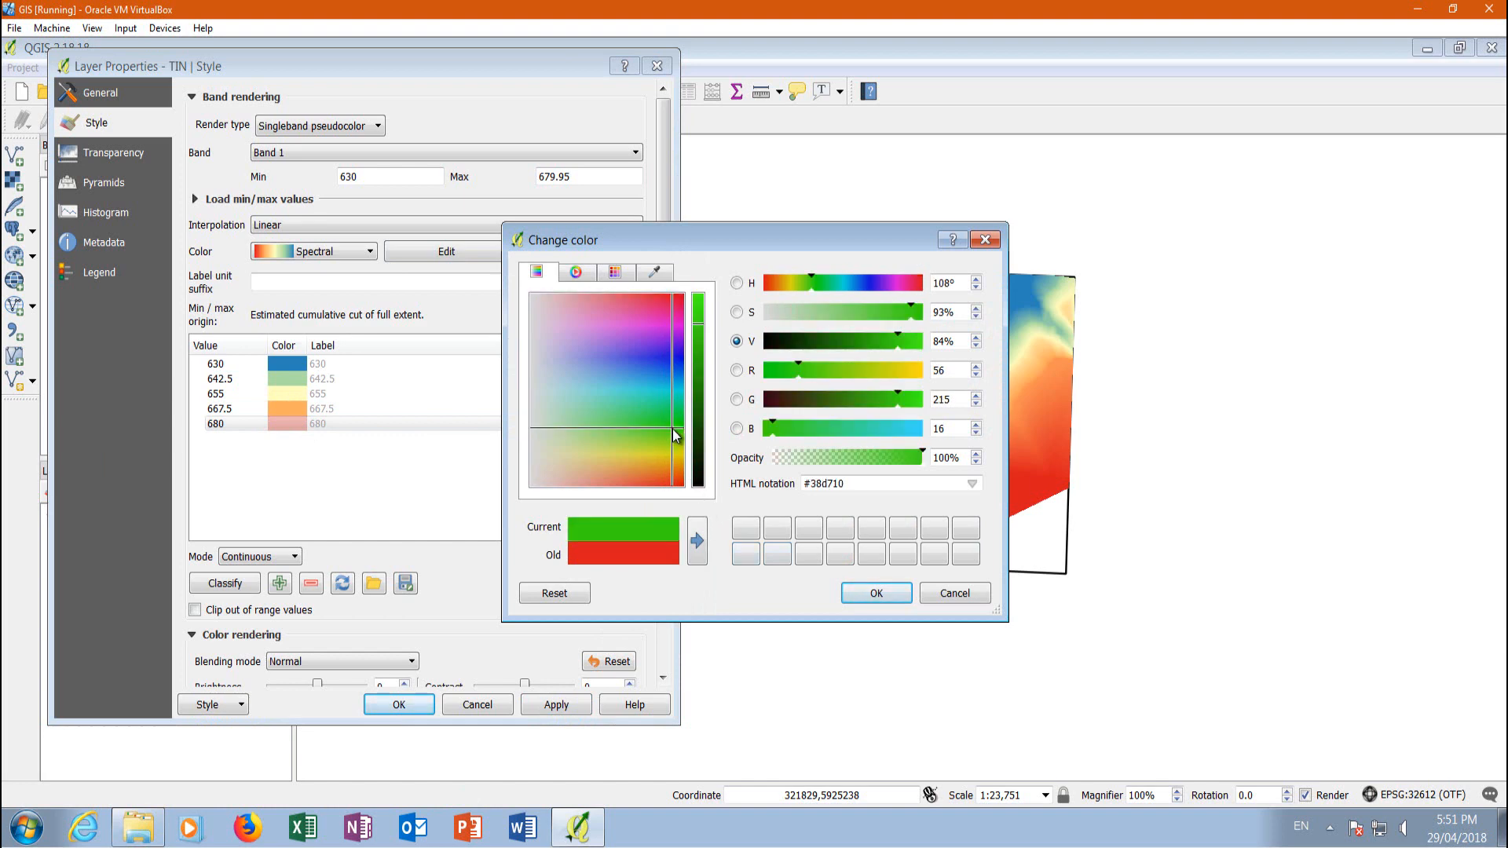
left_click(875, 594)
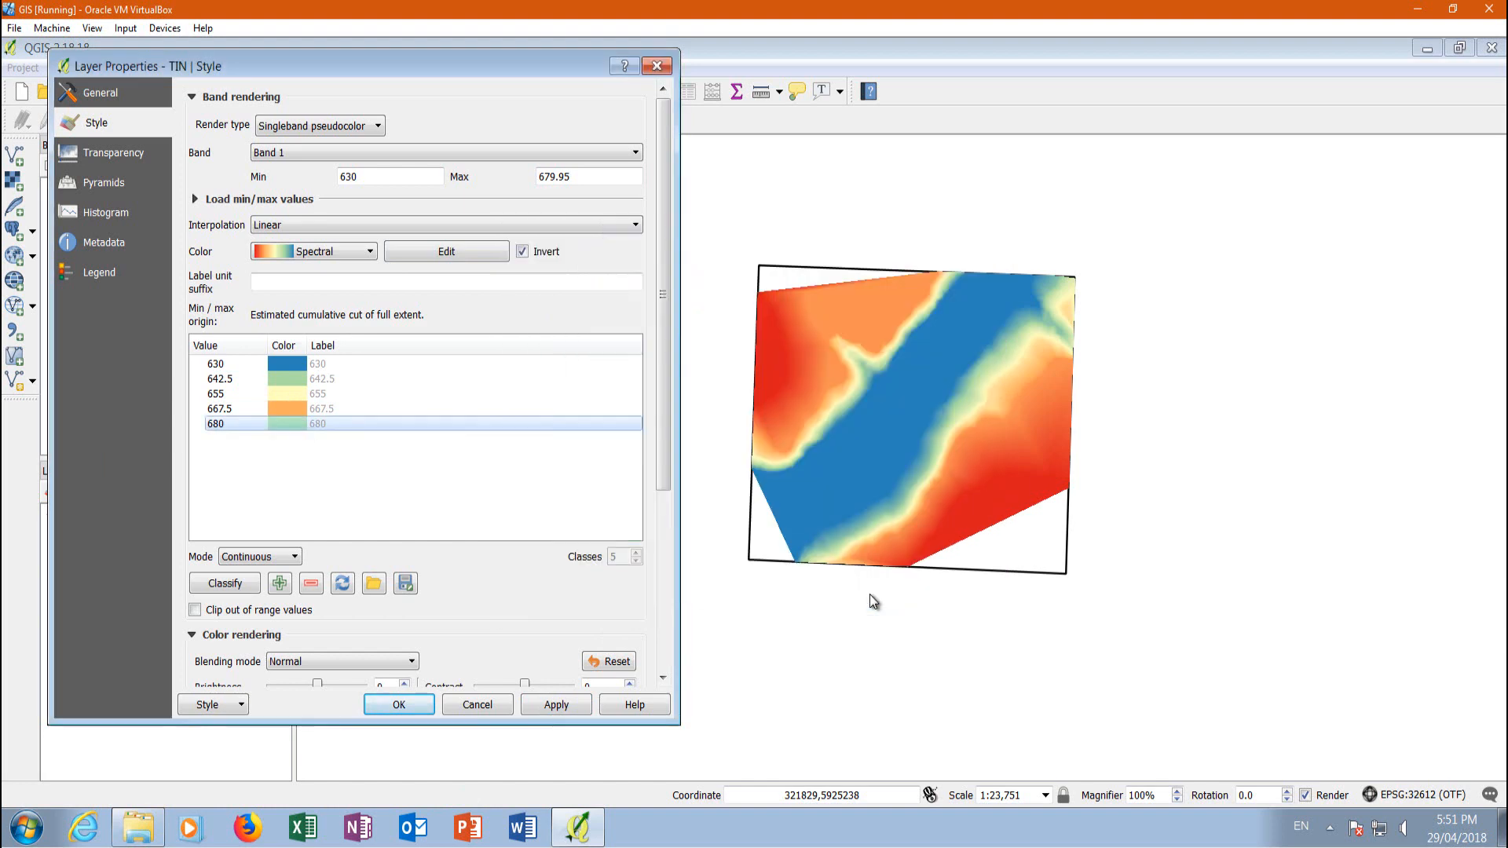
left_click(580, 716)
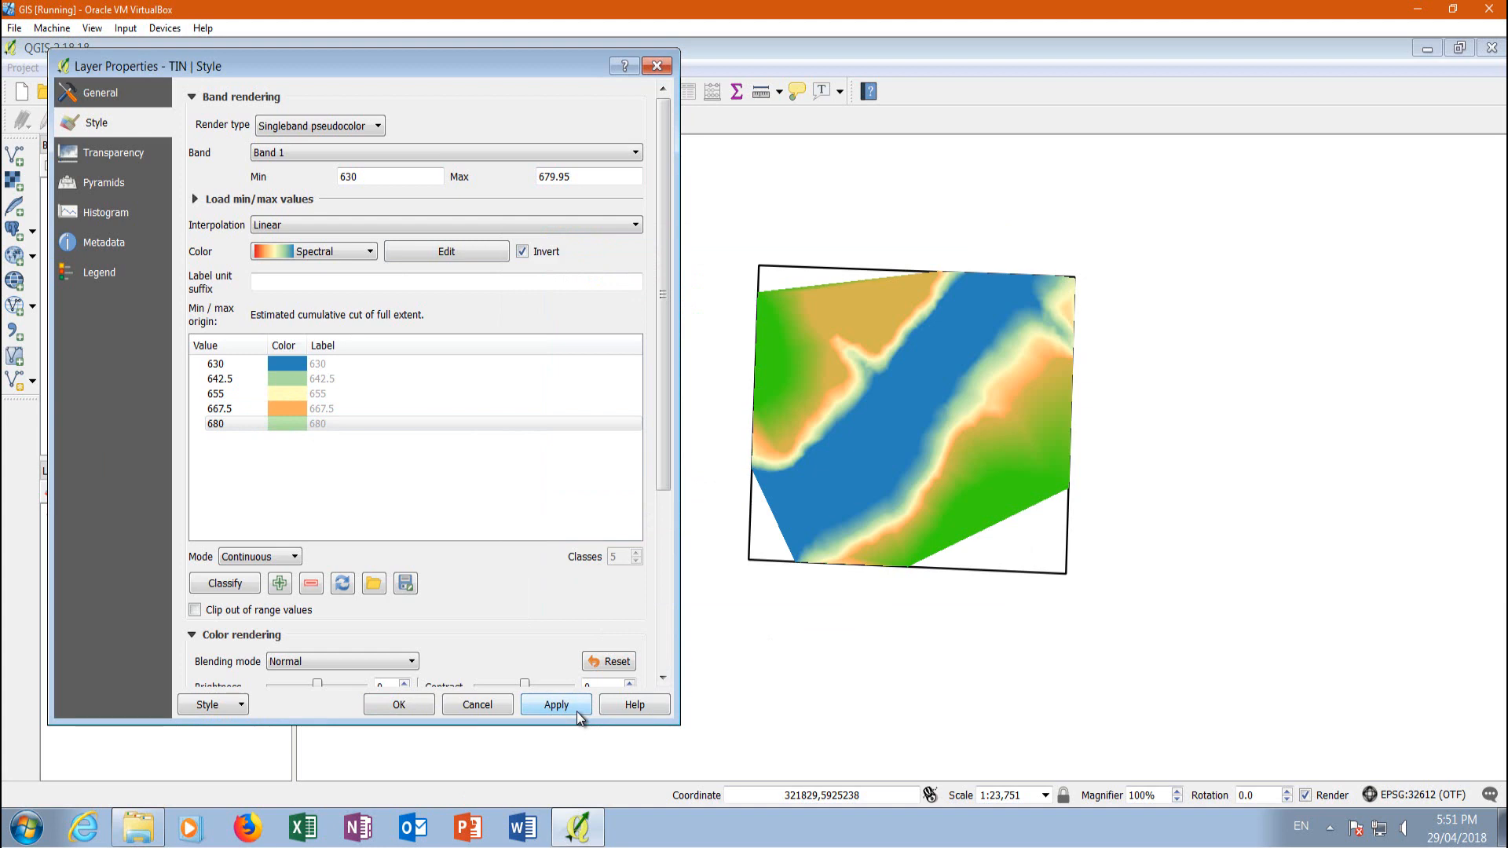
Look over the color classes from 642.5 to 667.5 and accept the TIN layer's style settings
left_click(297, 392)
left_click(297, 405)
left_click(298, 393)
left_click(300, 408)
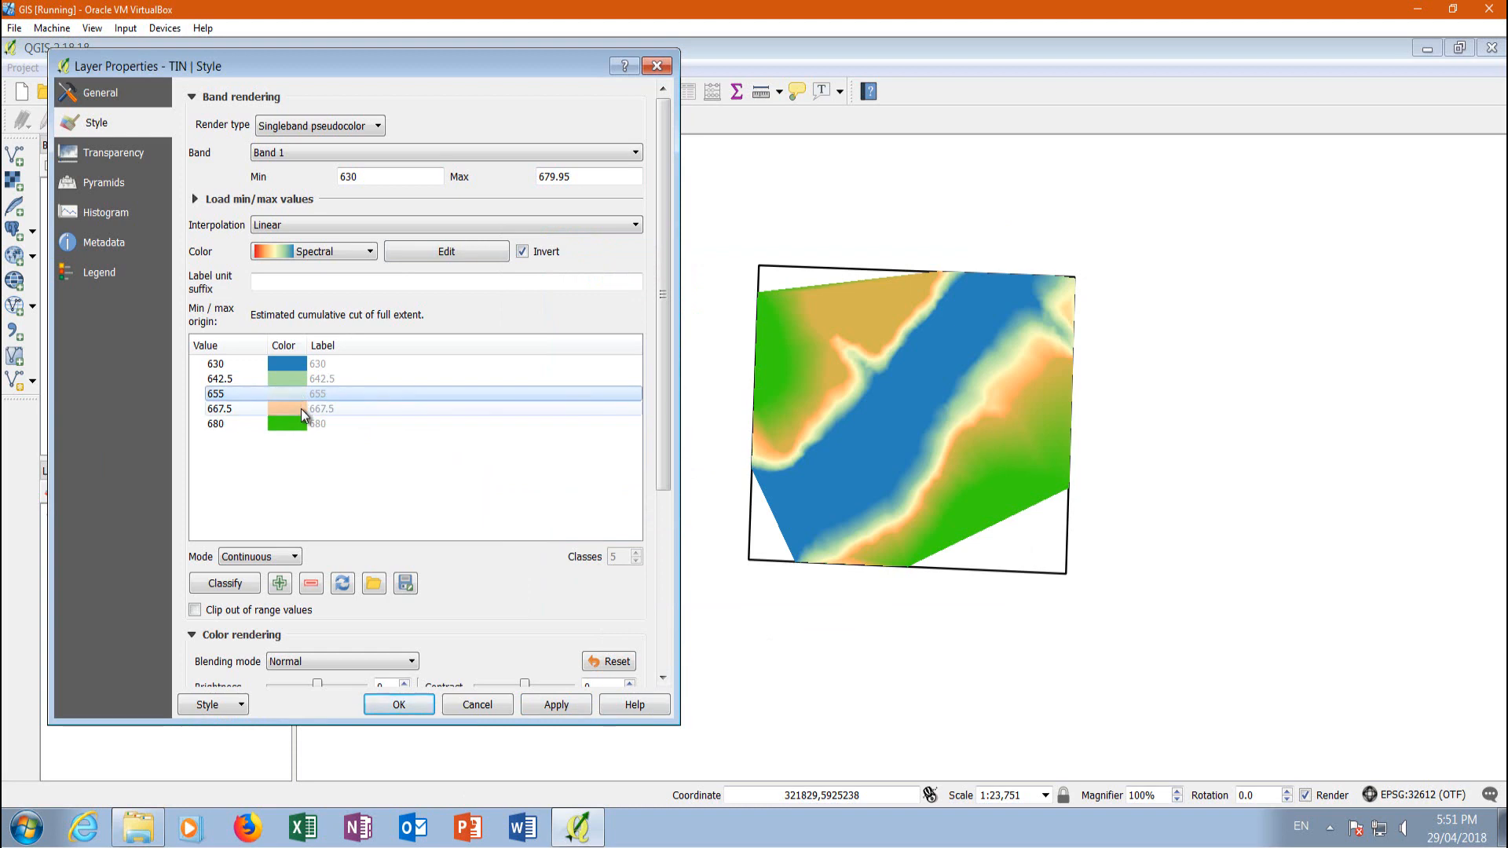
left_click(297, 393)
left_click(295, 377)
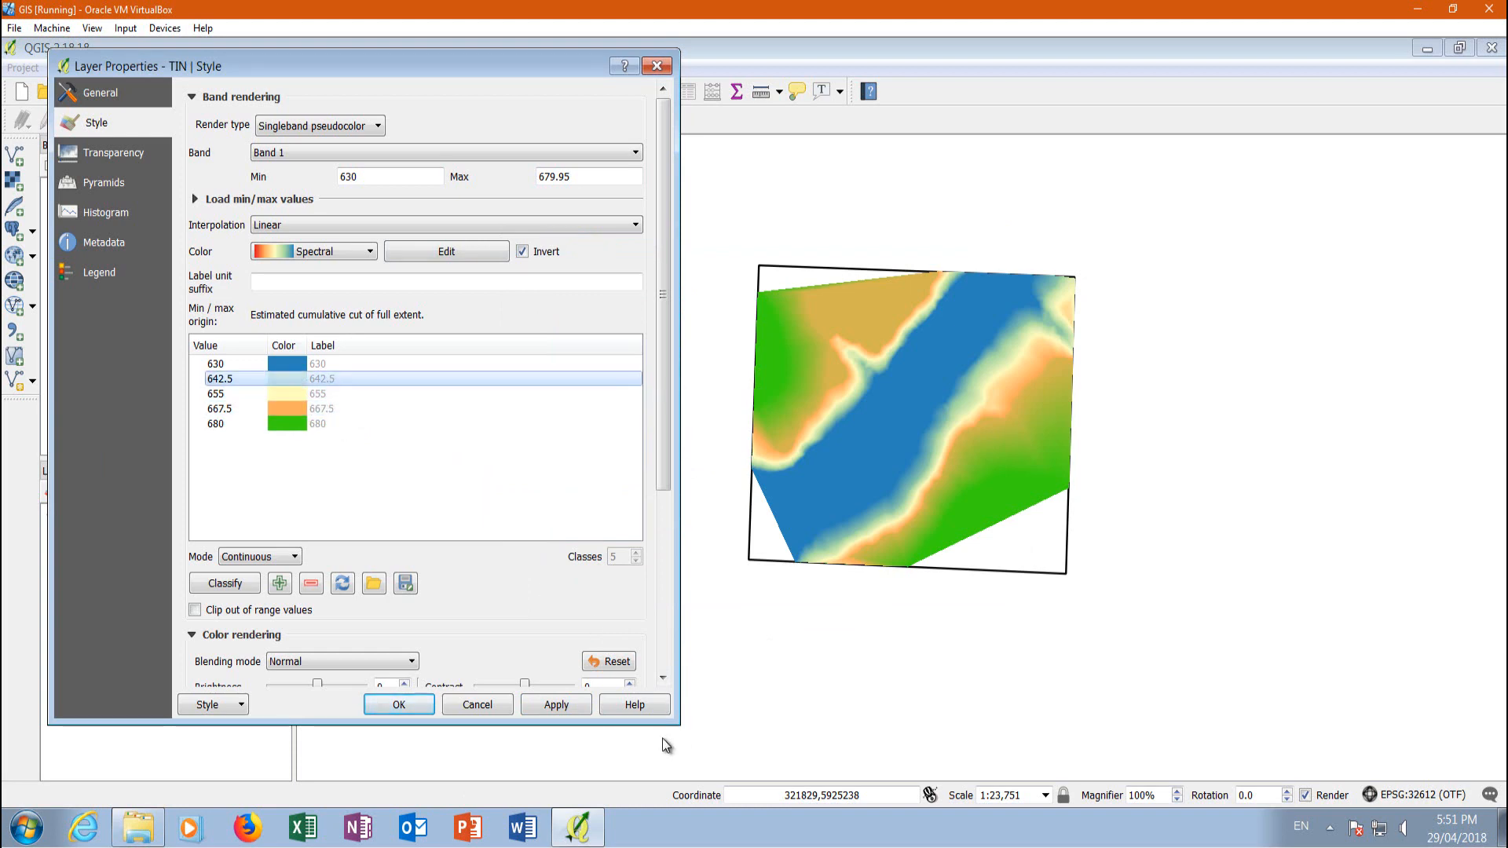
left_click(399, 705)
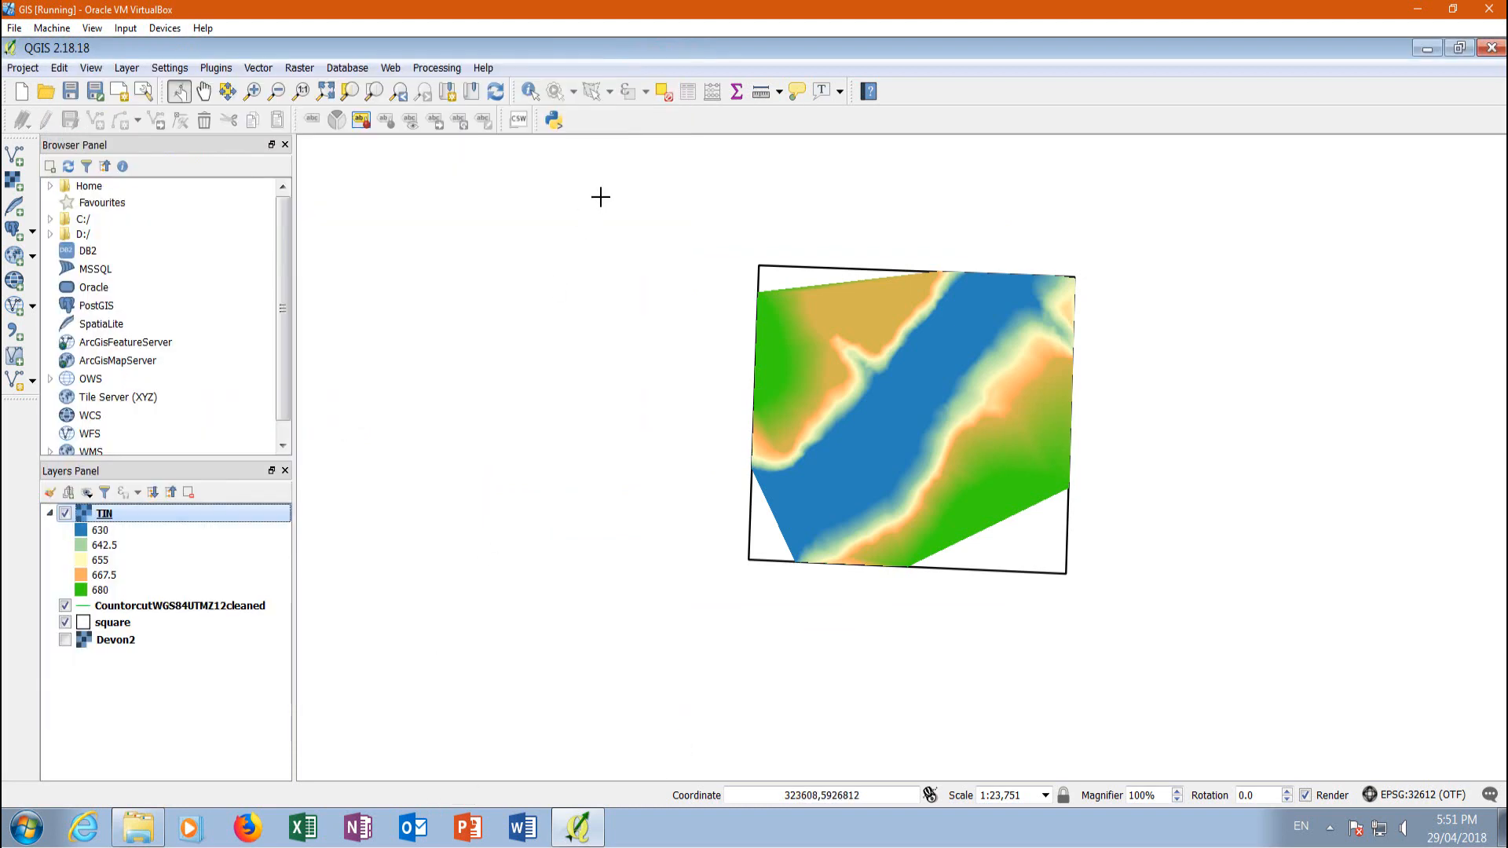
Hide the square layer and inspect the styled TIN raster on its own
left_click(66, 626)
scroll(695, 462, "down", 1)
scroll(840, 408, "up", 1)
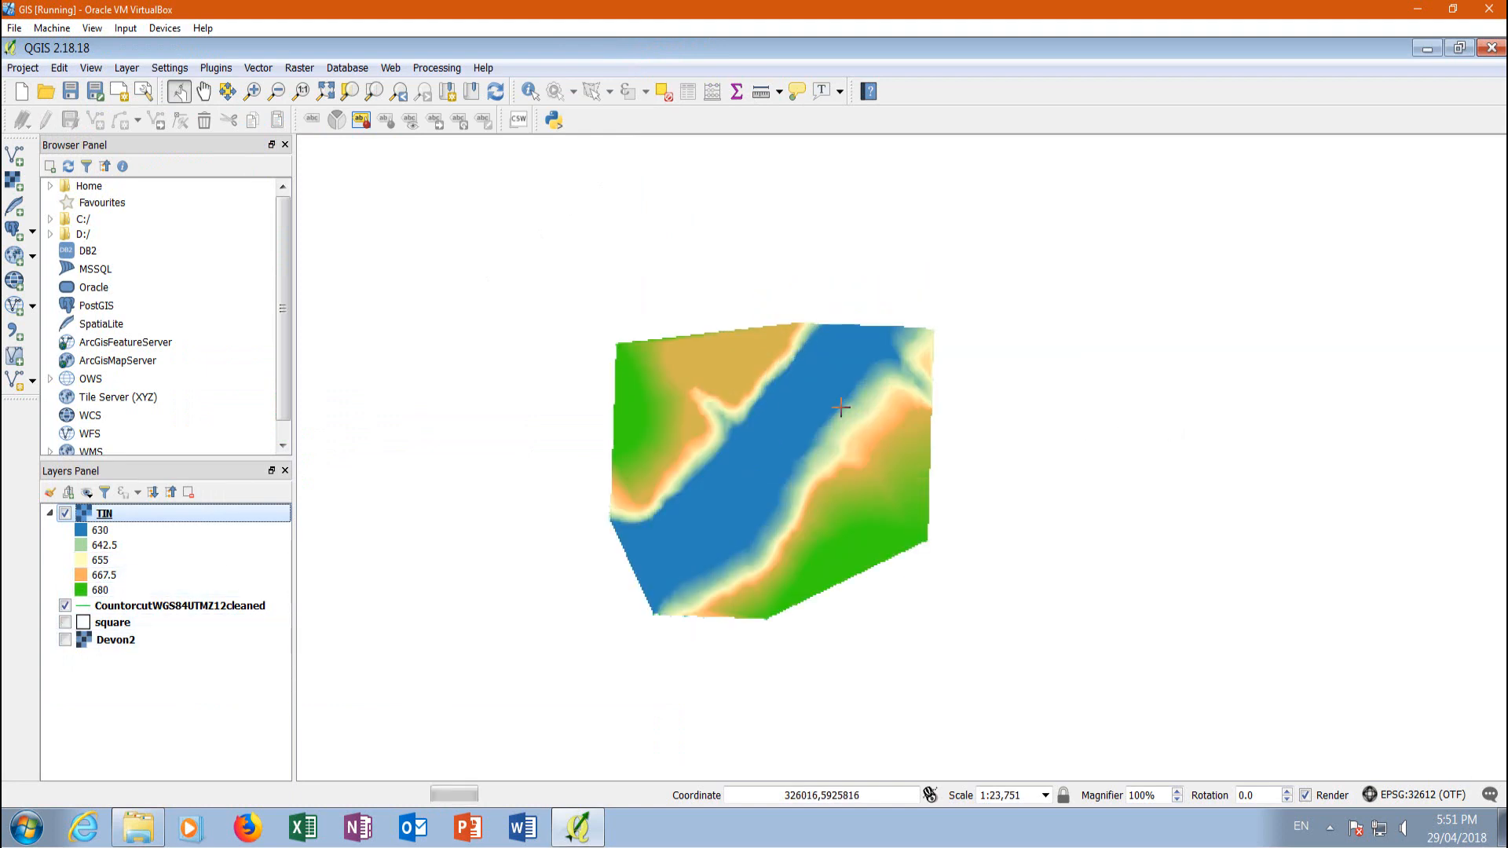
scroll(825, 390, "up", 1)
scroll(811, 358, "down", 1)
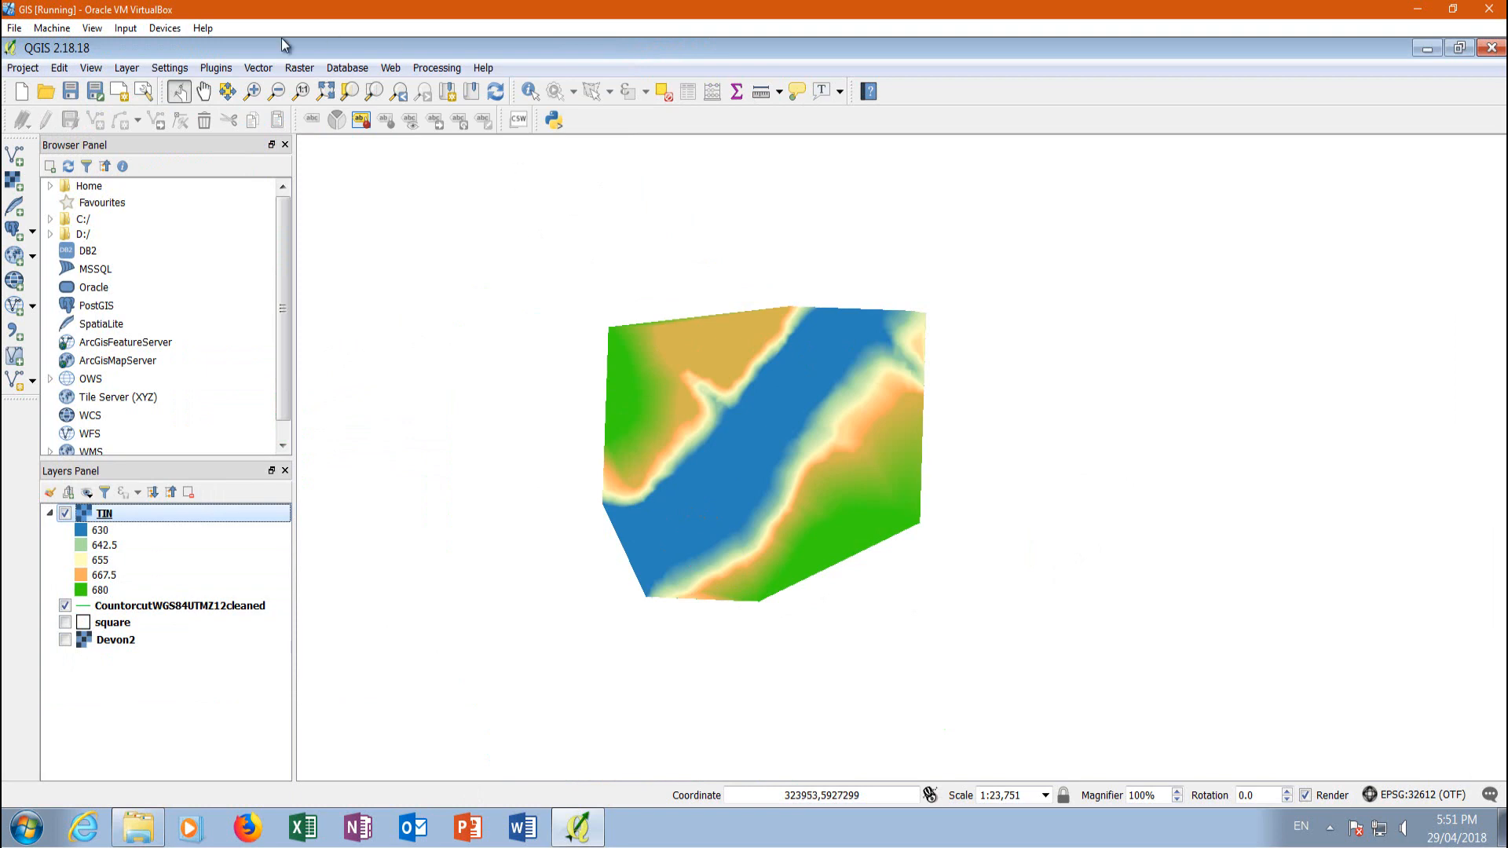
Open the plugin manager and search all plugins for QGIS2
left_click(209, 68)
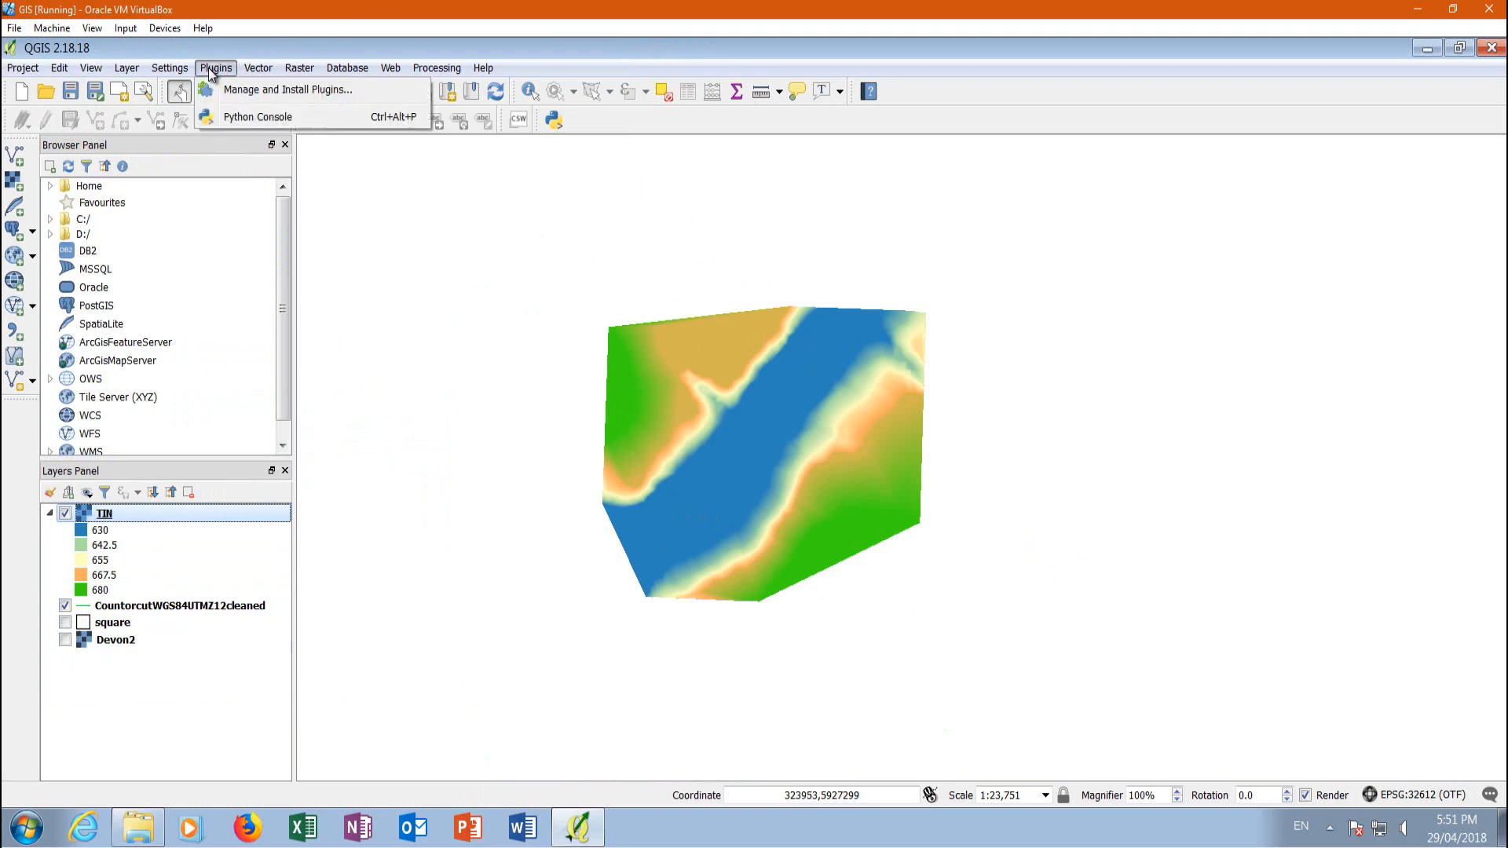
left_click(232, 91)
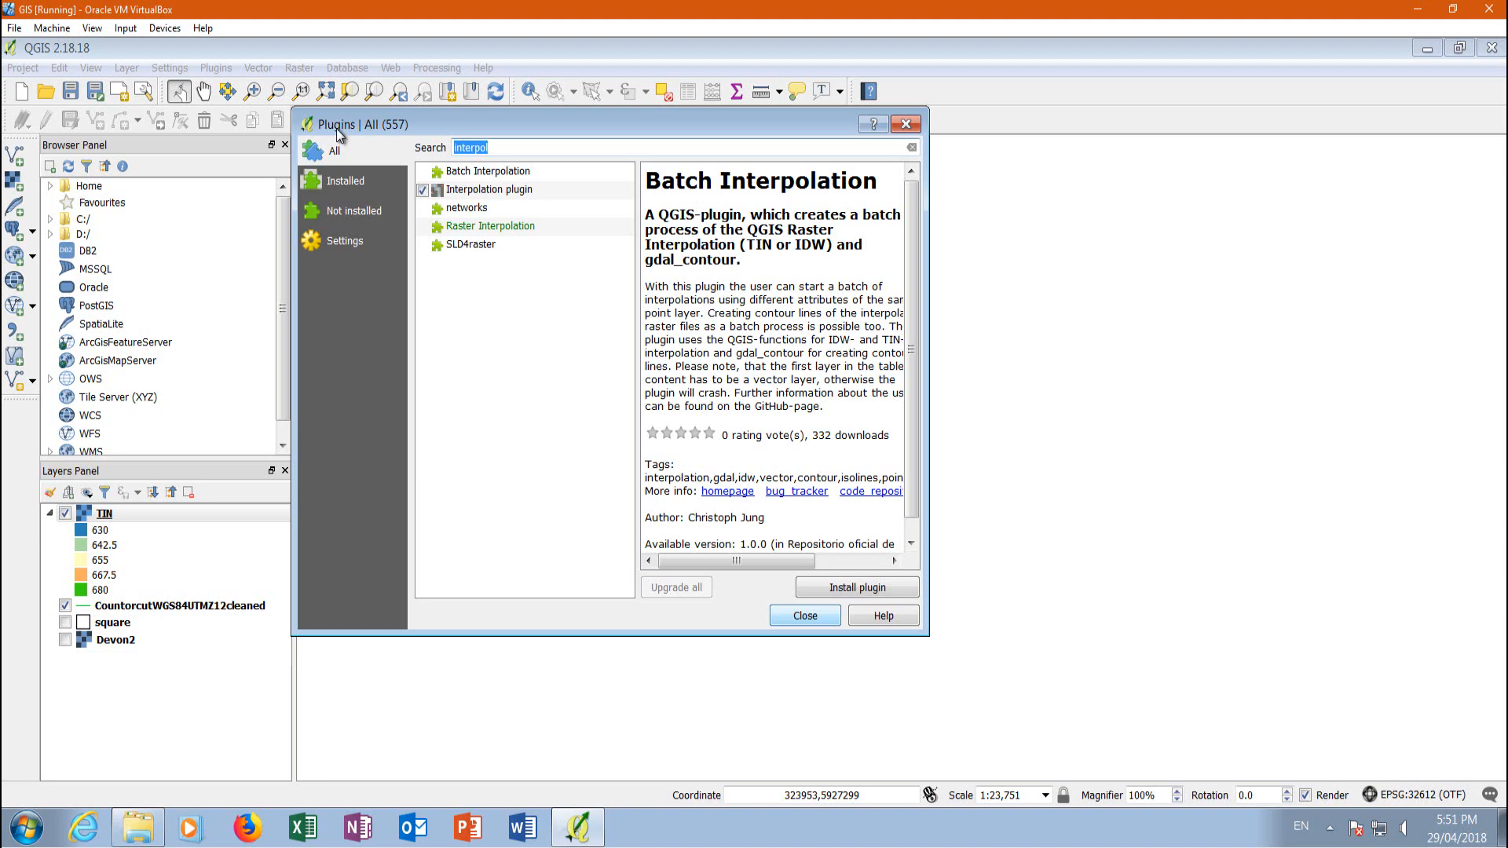
type("Q")
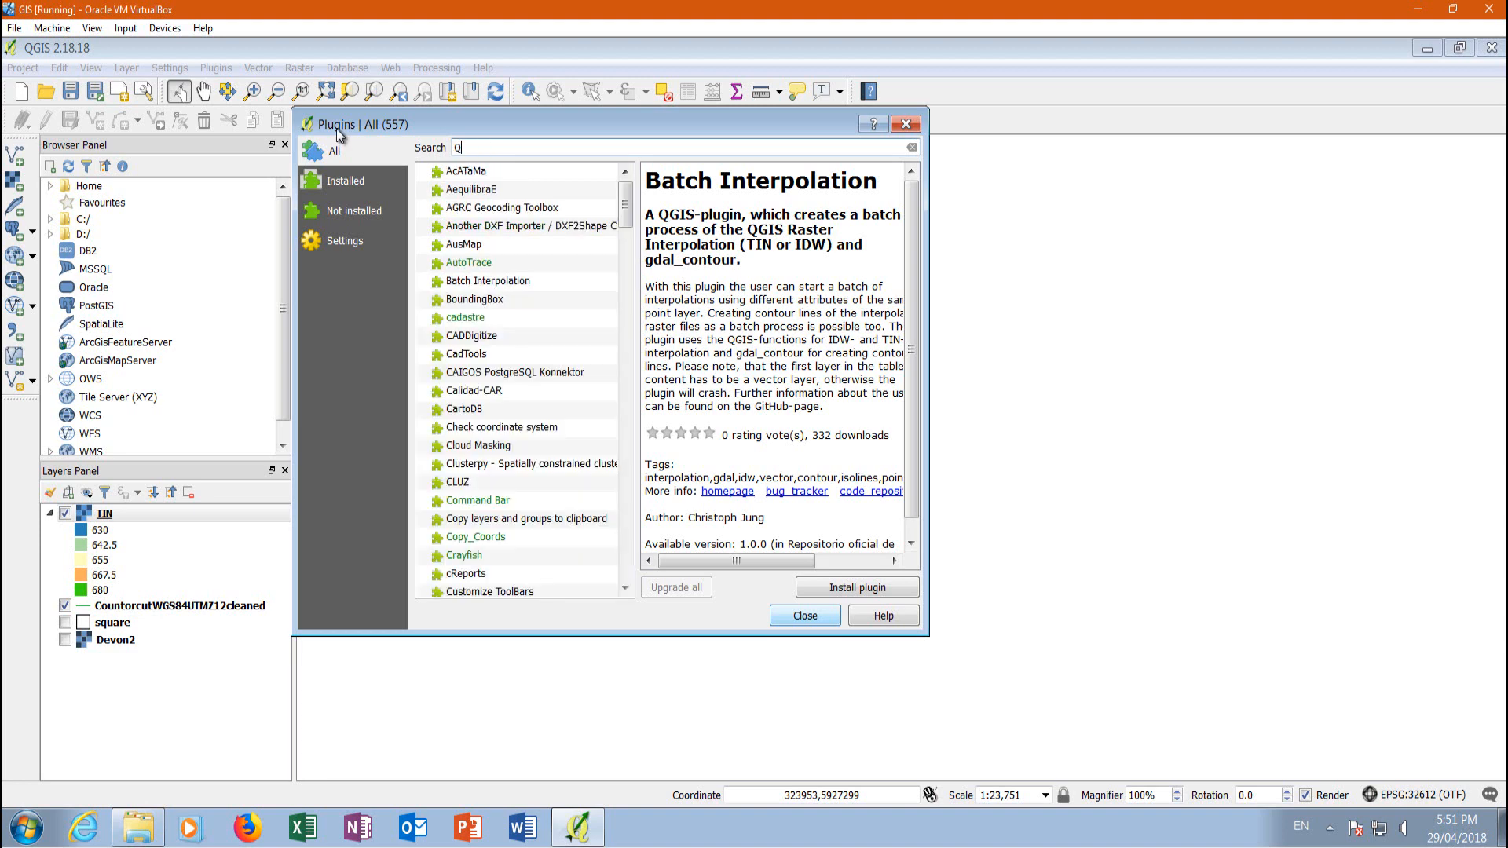
type("GIS")
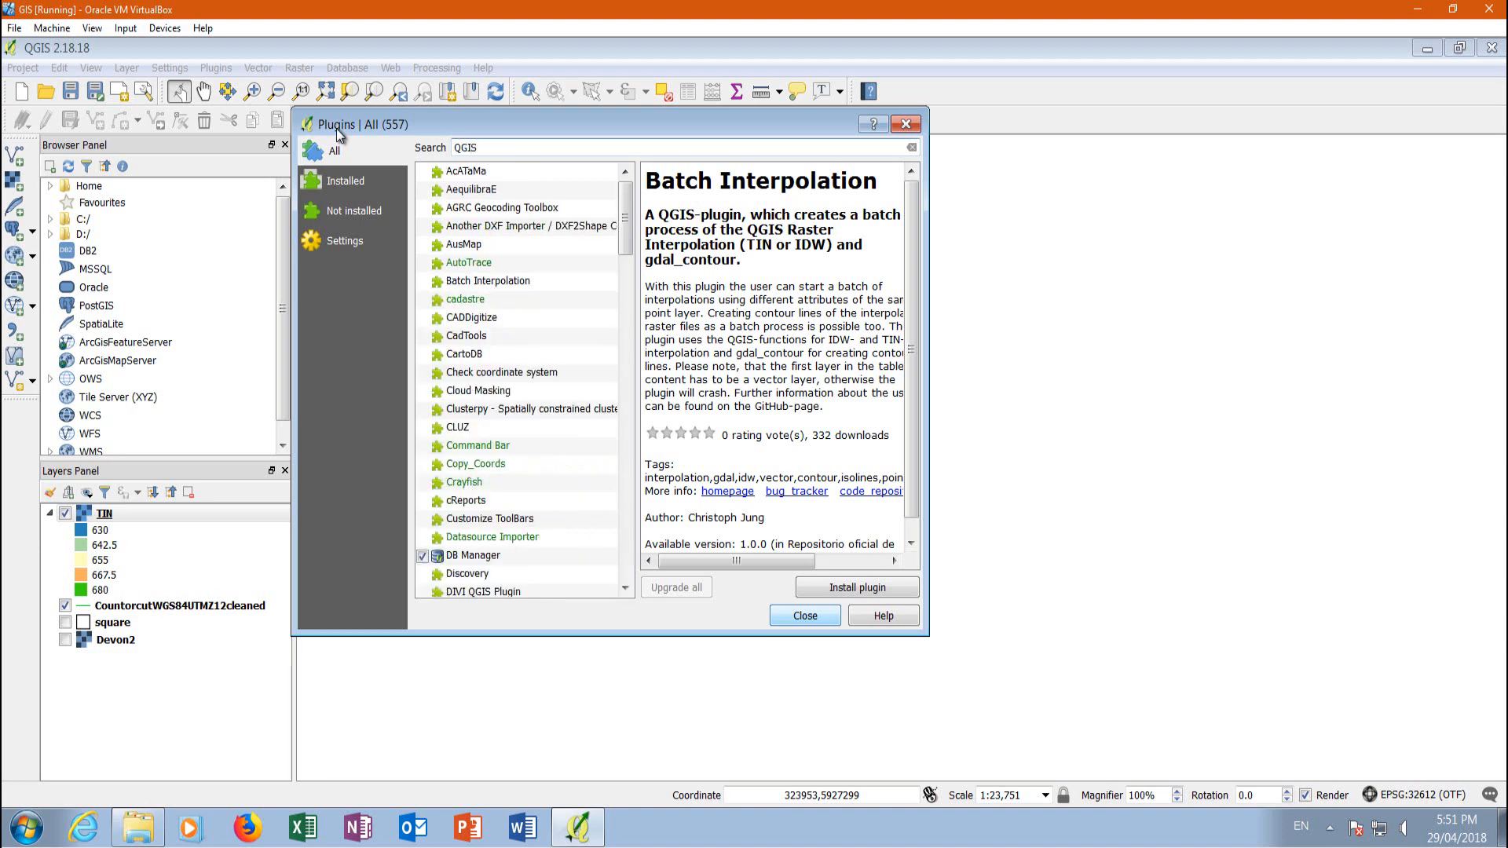
type("2")
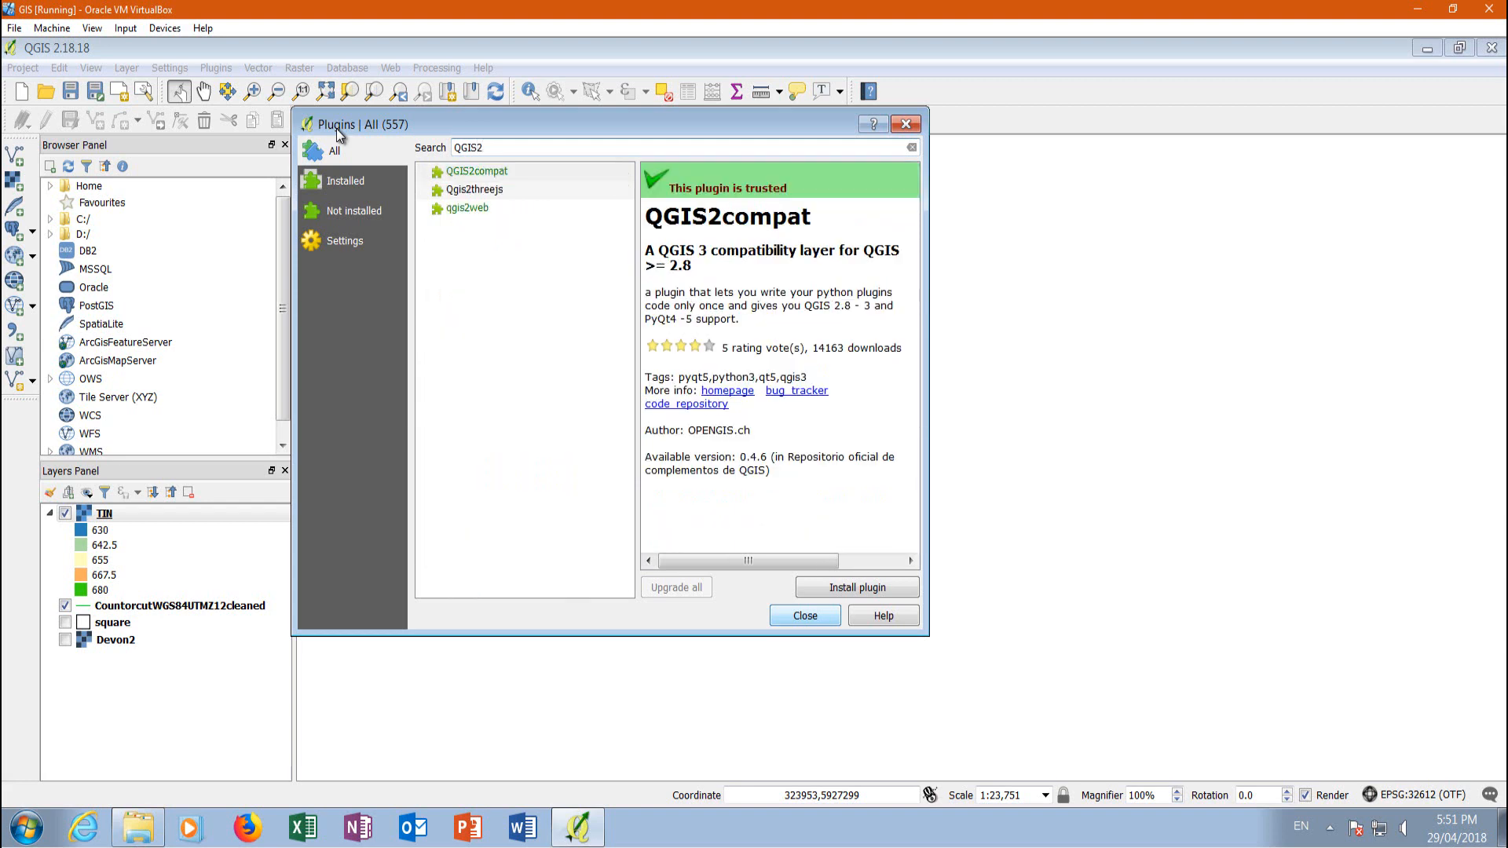
Install the Qgis2threejs plugin and close the plugin manager
left_click(488, 192)
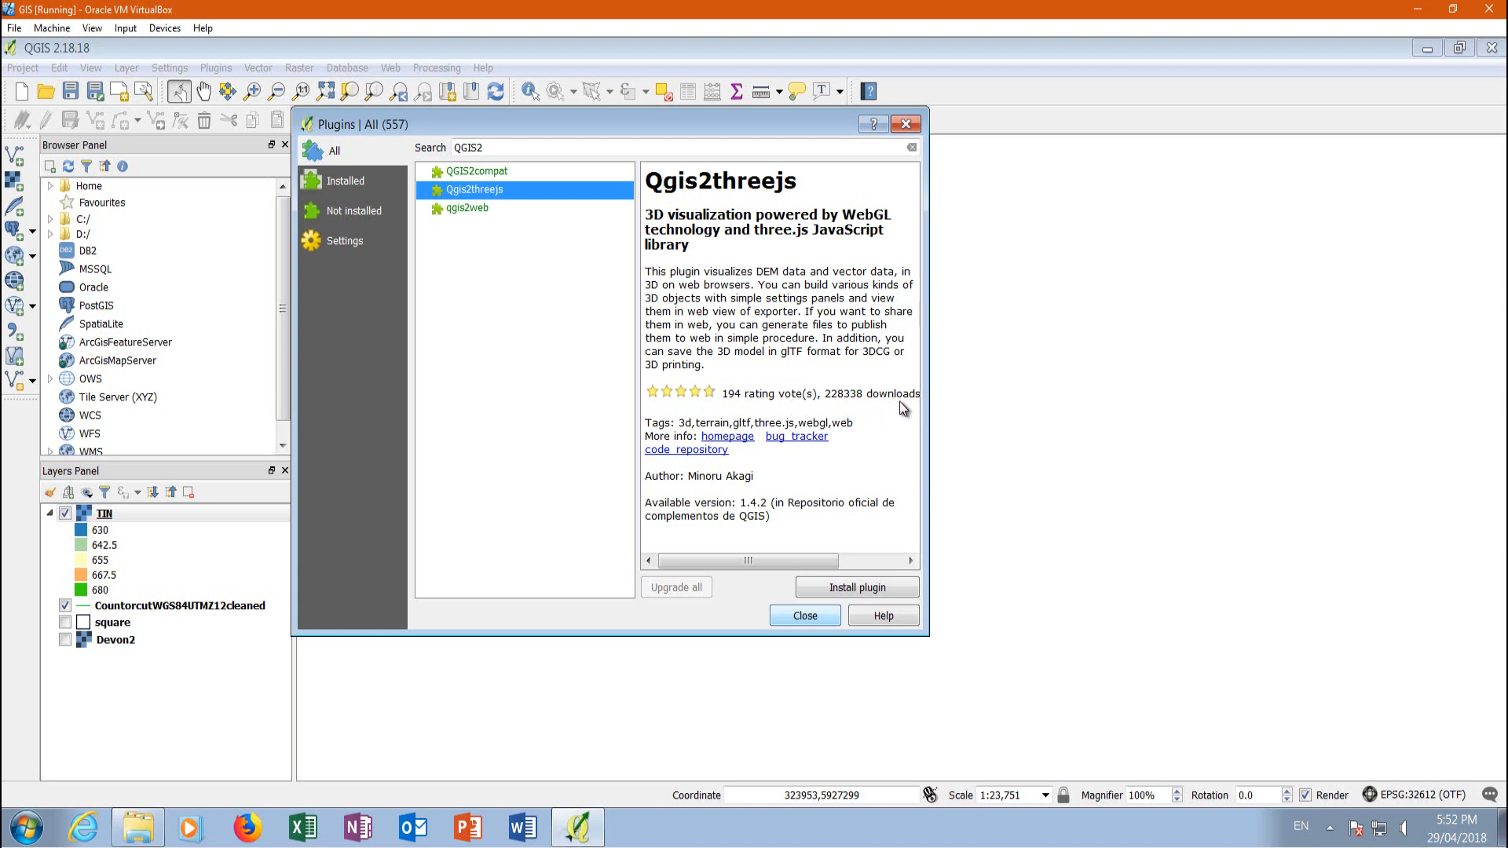
left_click(847, 590)
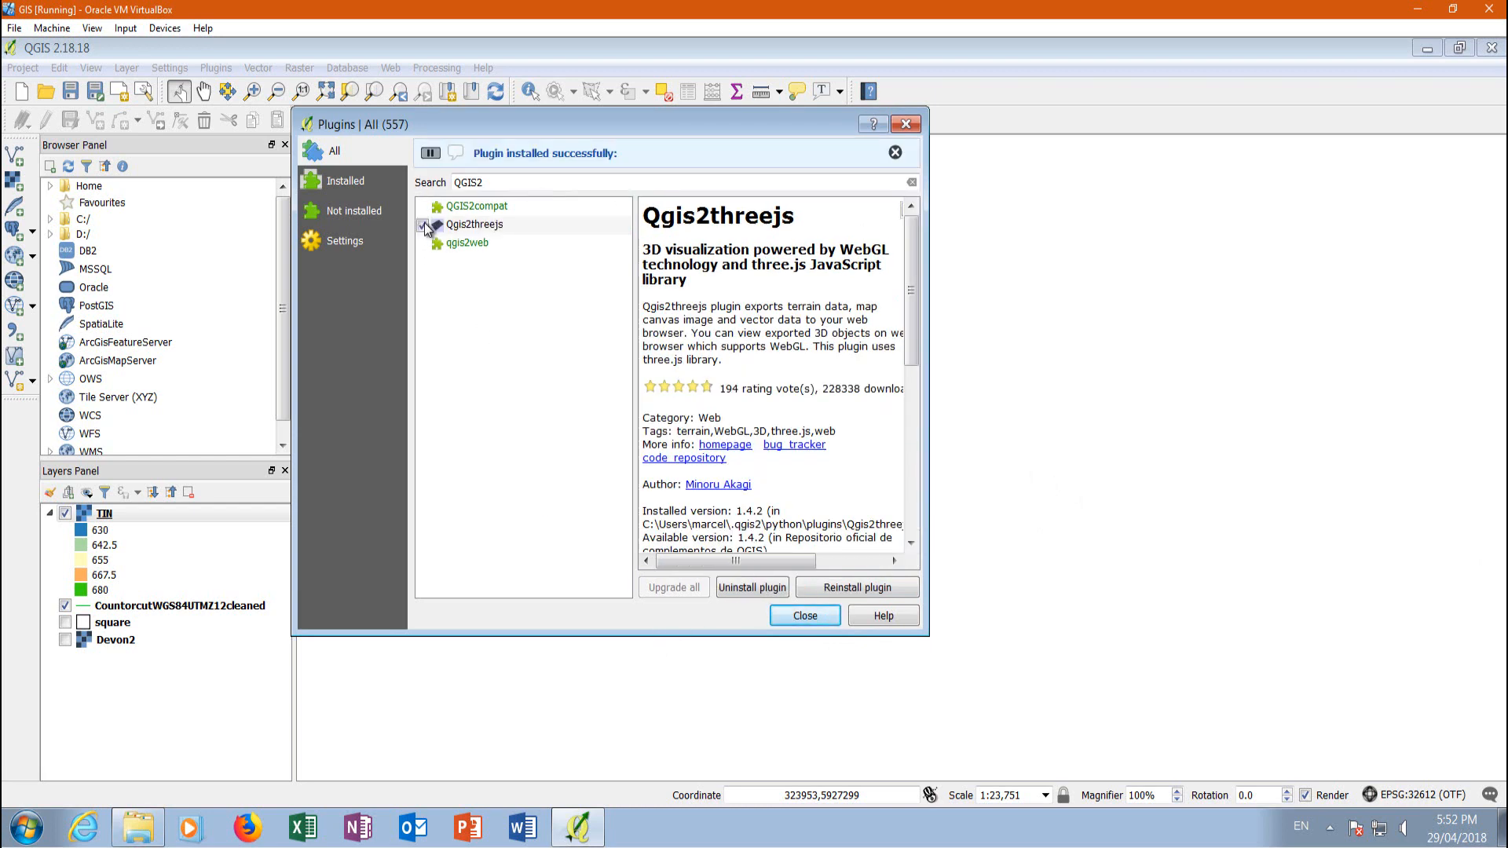
left_click(815, 621)
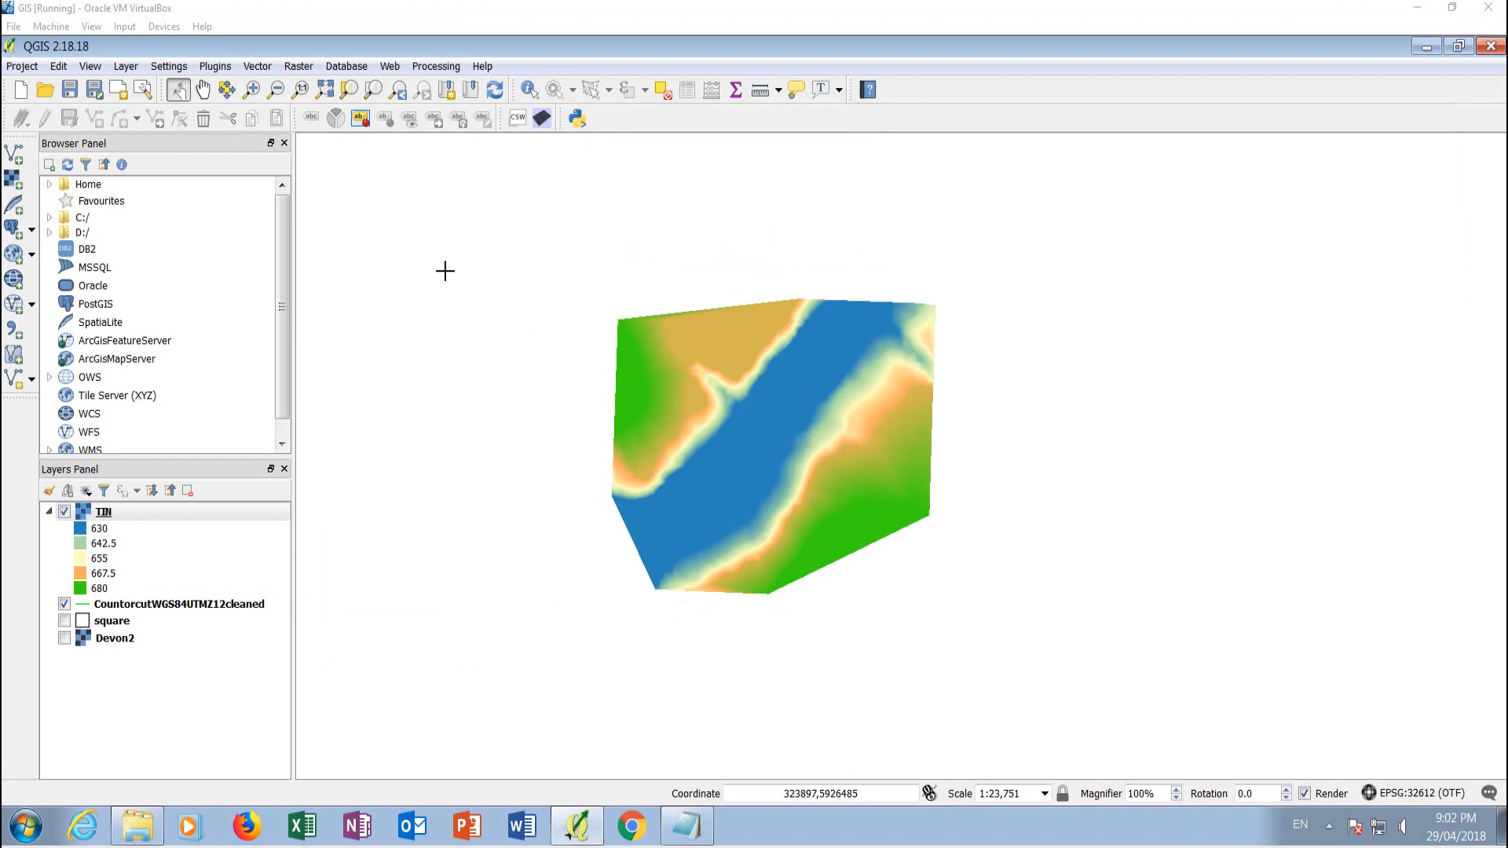
Show the square layer and place the TIN layer beneath the CountorcutWGS84UTMZ12cleaned contours in the layer order
left_click(64, 622)
left_click(64, 622)
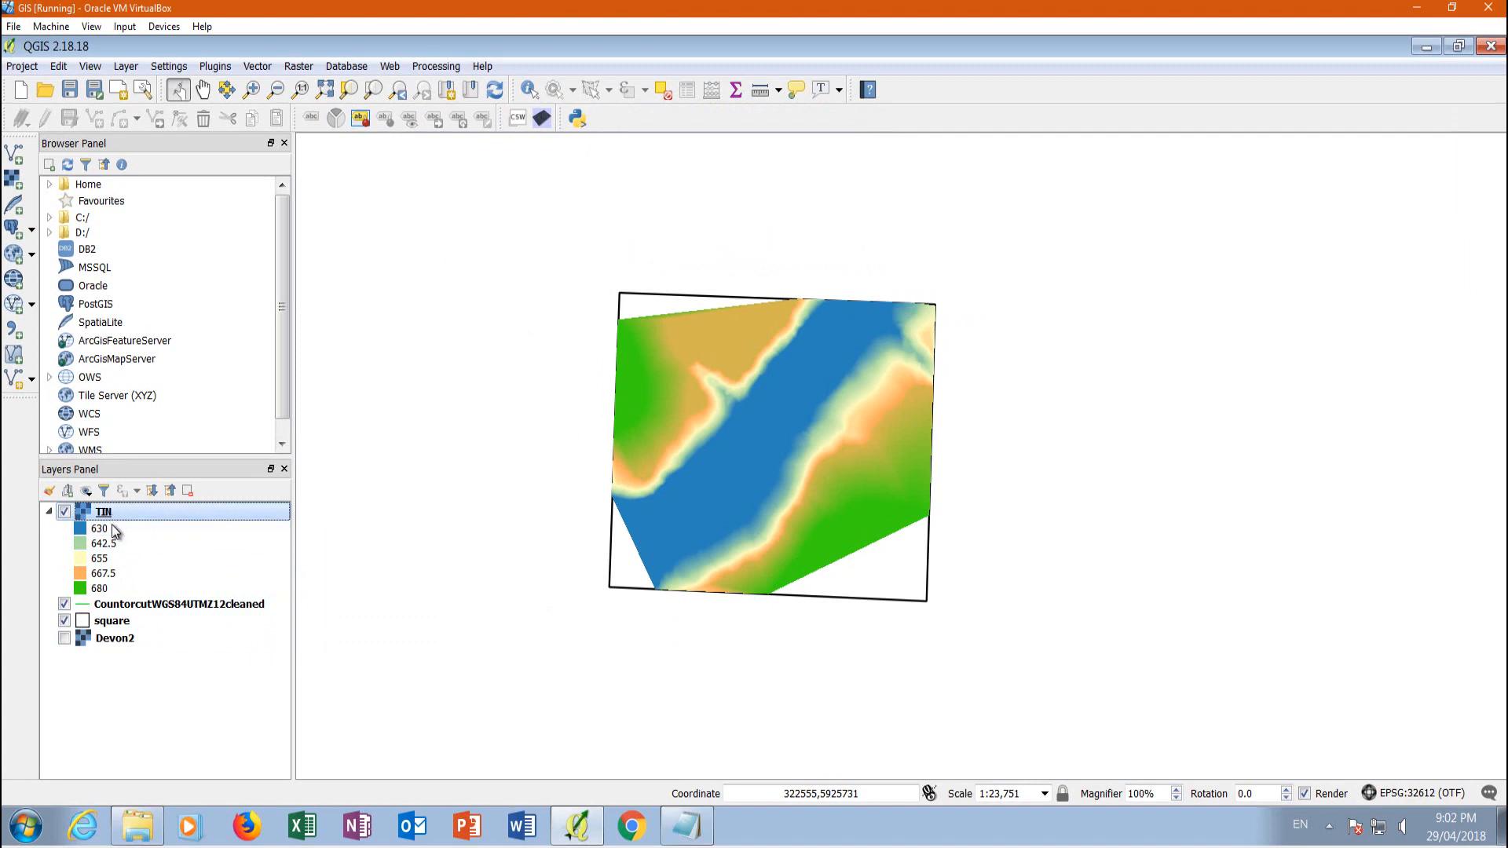
left_click_drag(110, 512, 114, 623)
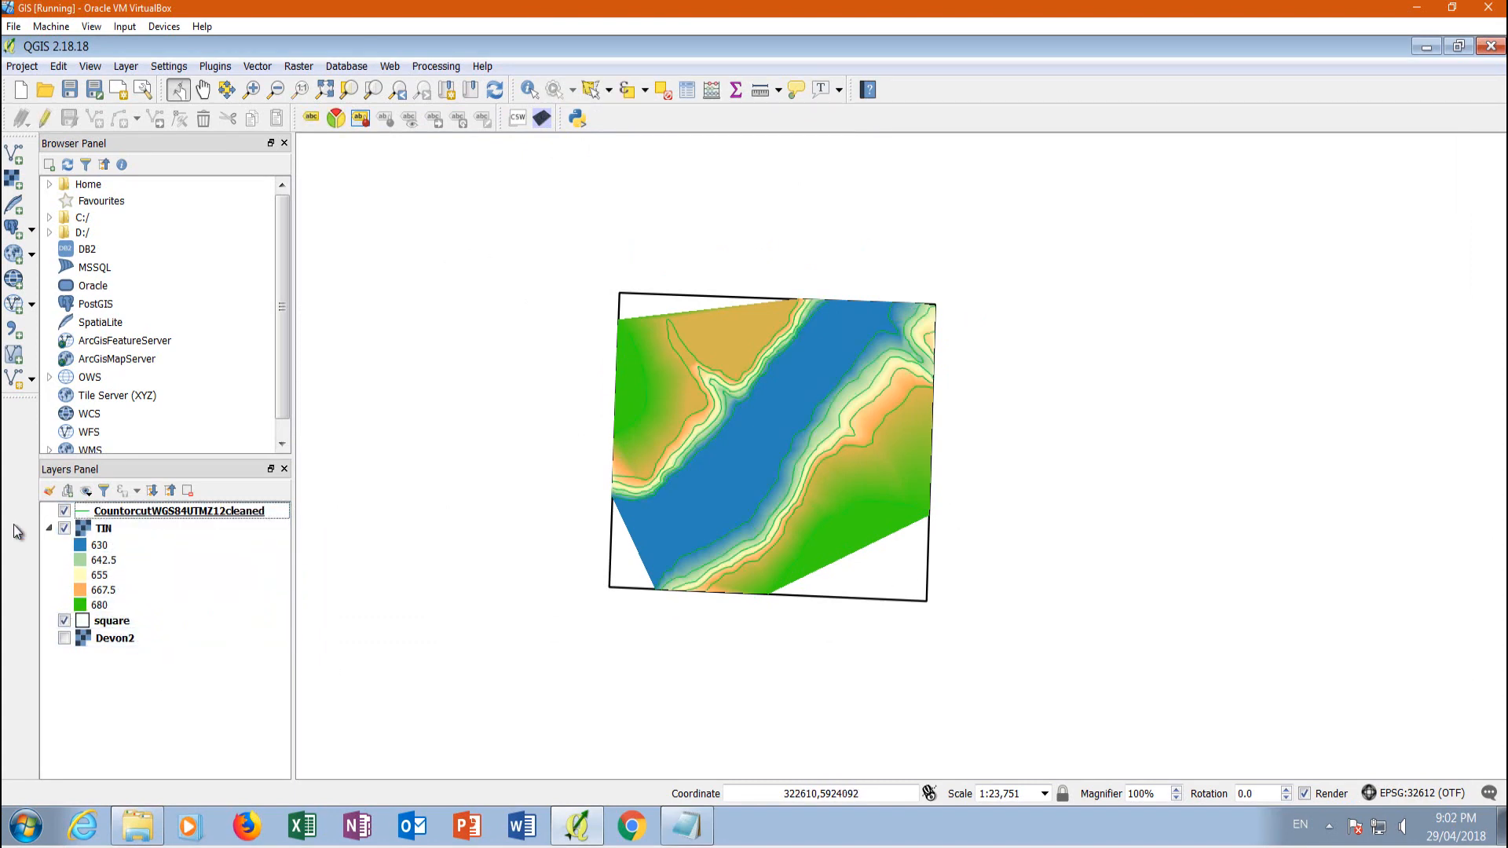
Hide, show and again hide the TIN layer to compare its coverage with the contour lines and the square
left_click(65, 528)
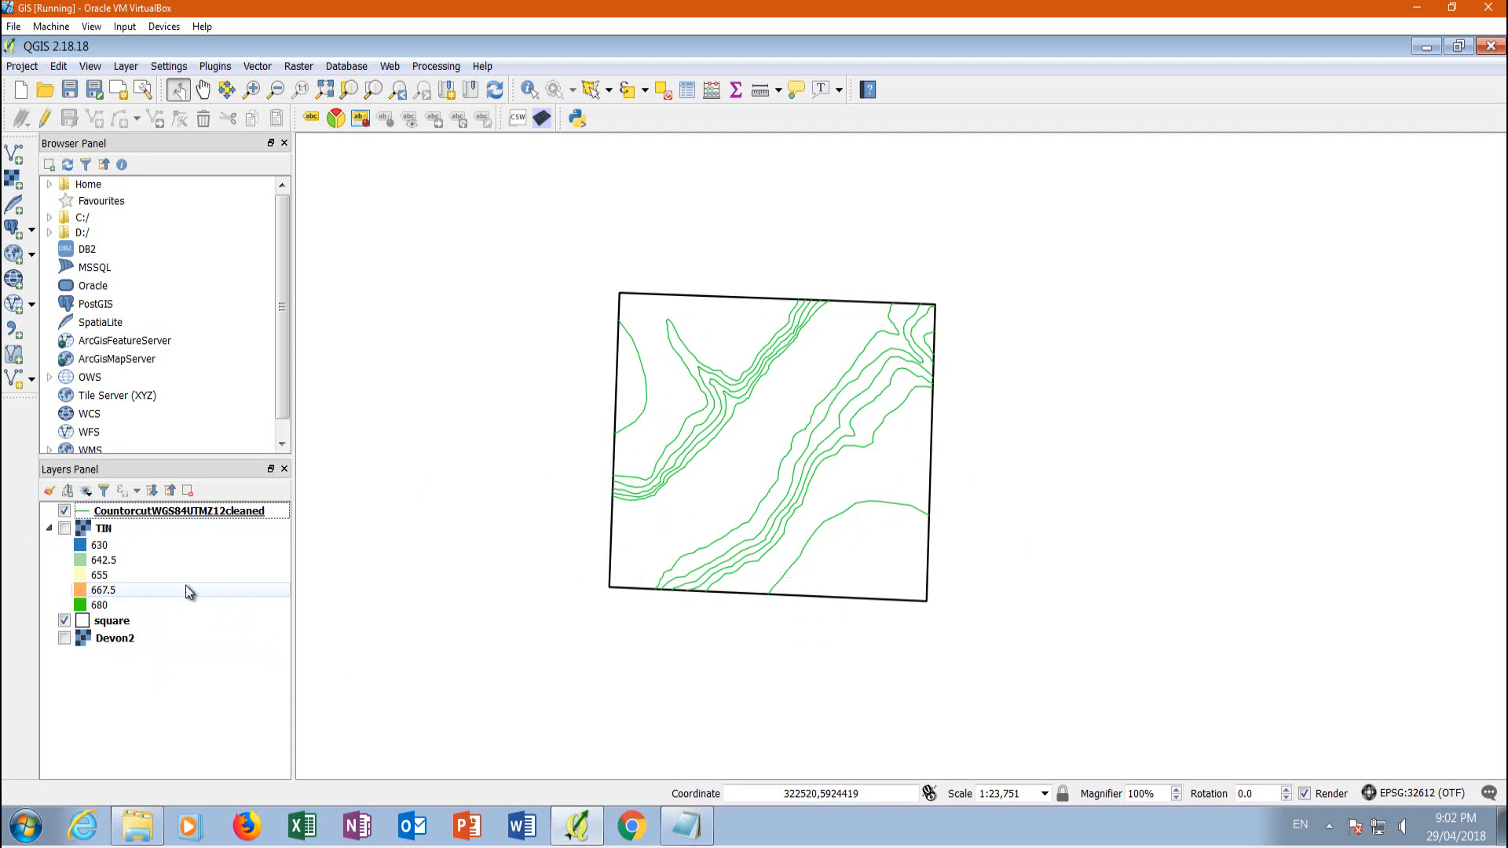
left_click(65, 529)
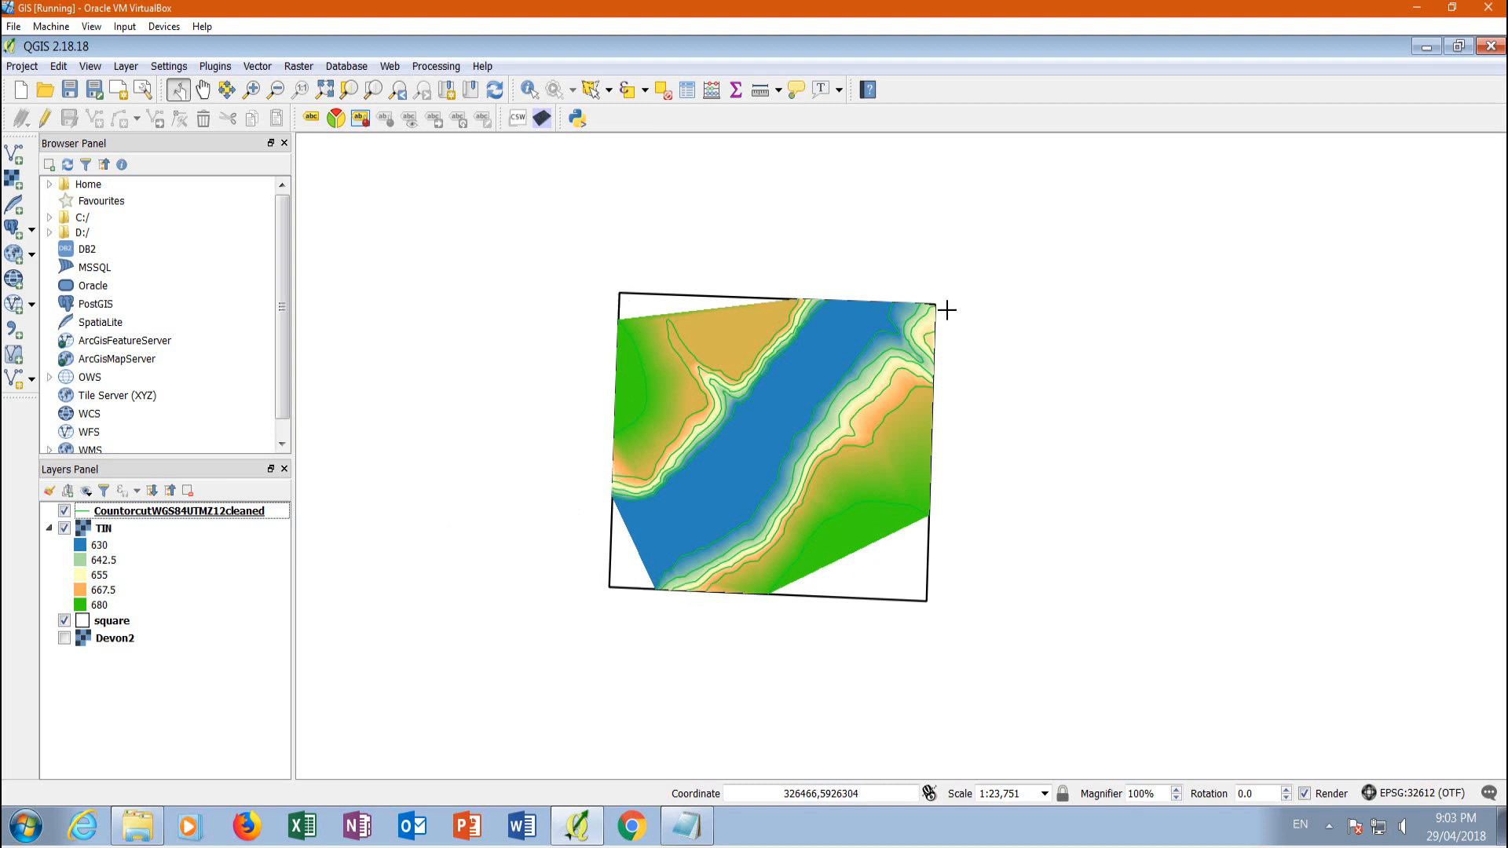
left_click(65, 529)
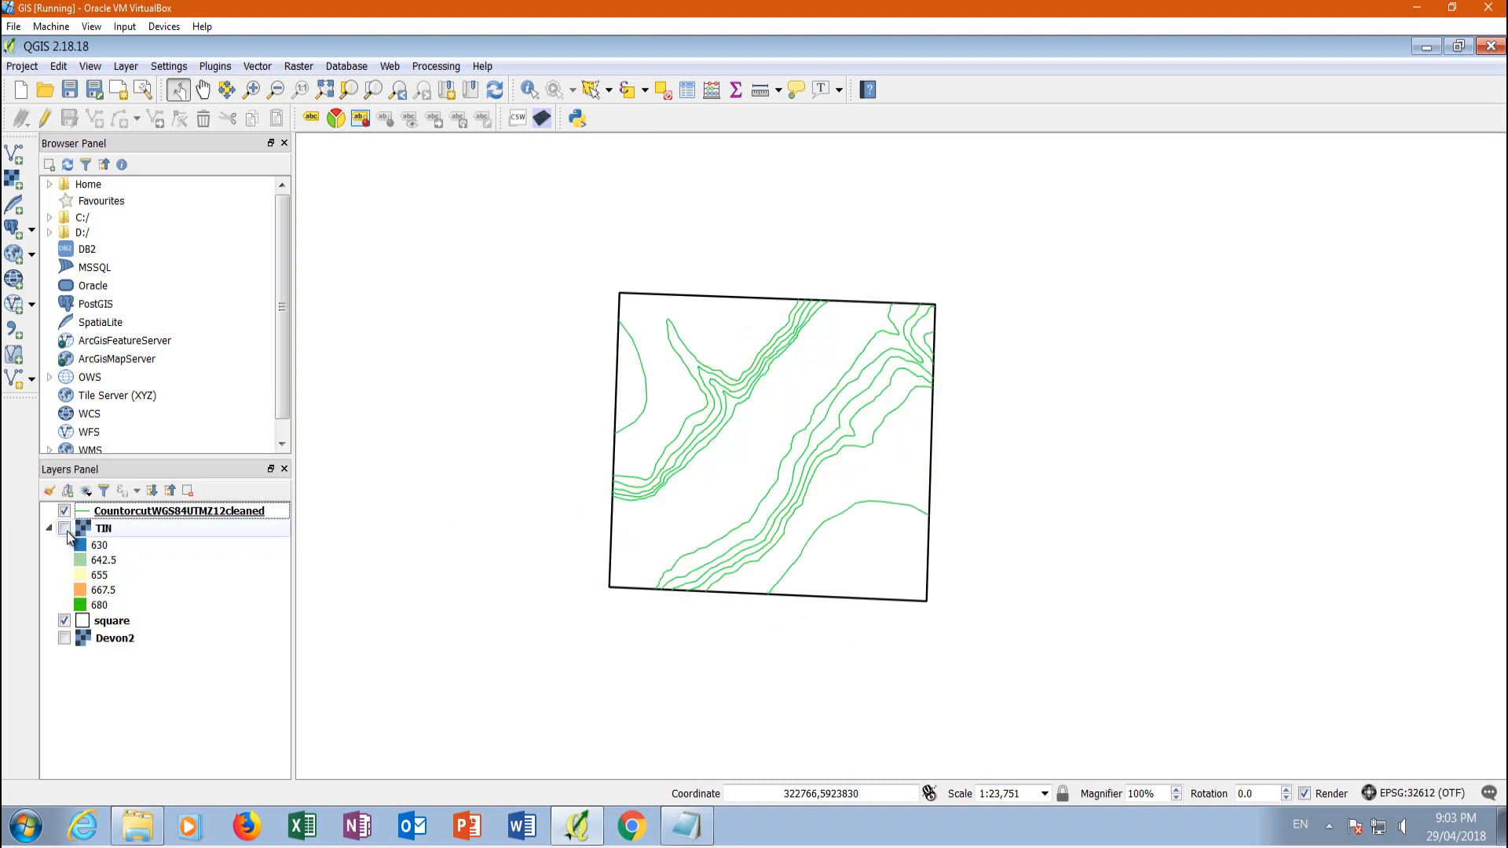
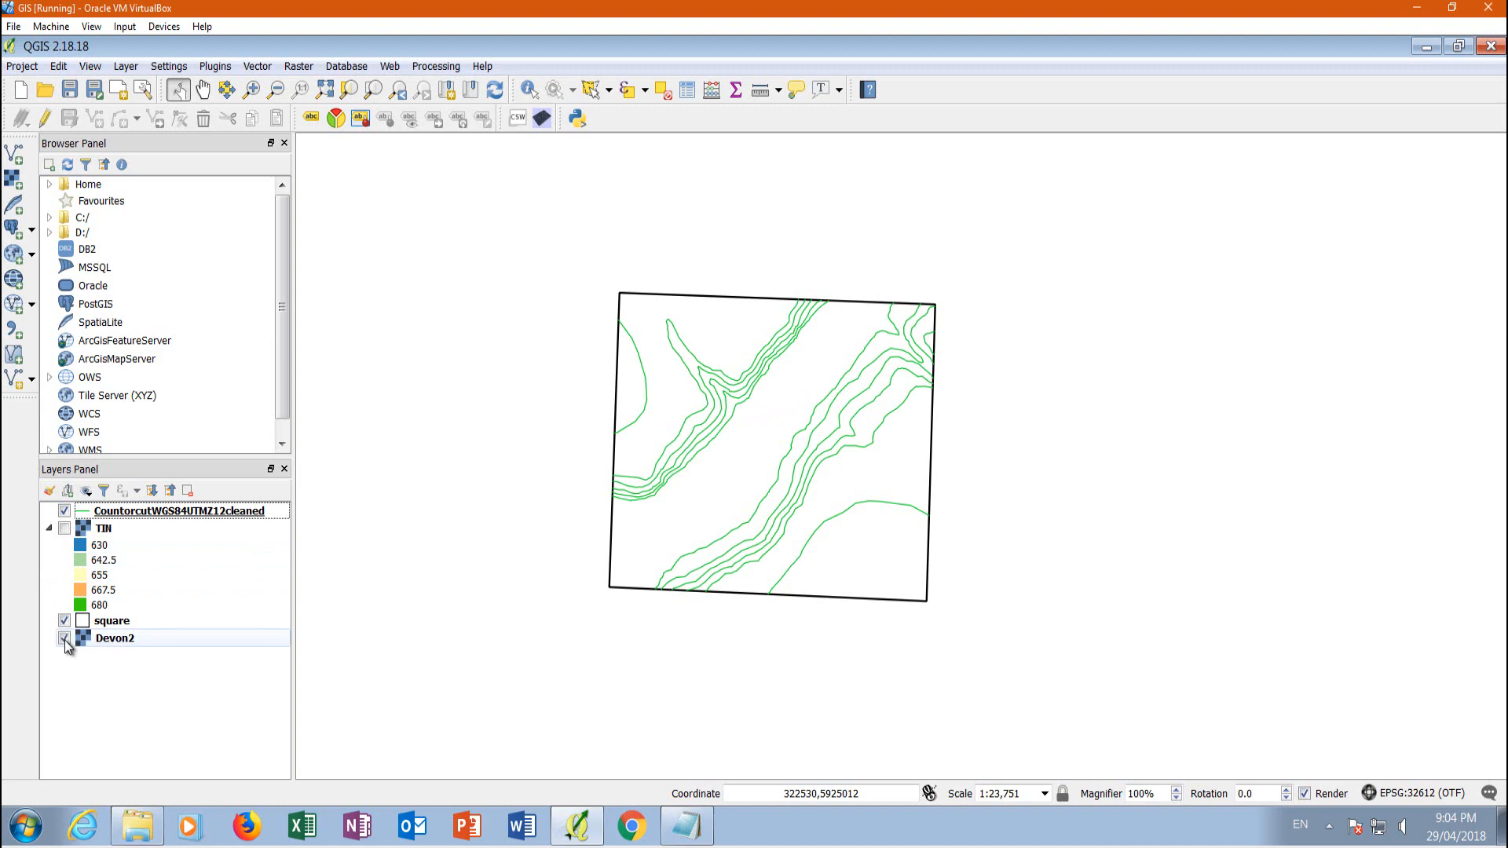
Show the Devon2 imagery to compare the contour lines with the terrain, and hide it again
left_click(64, 638)
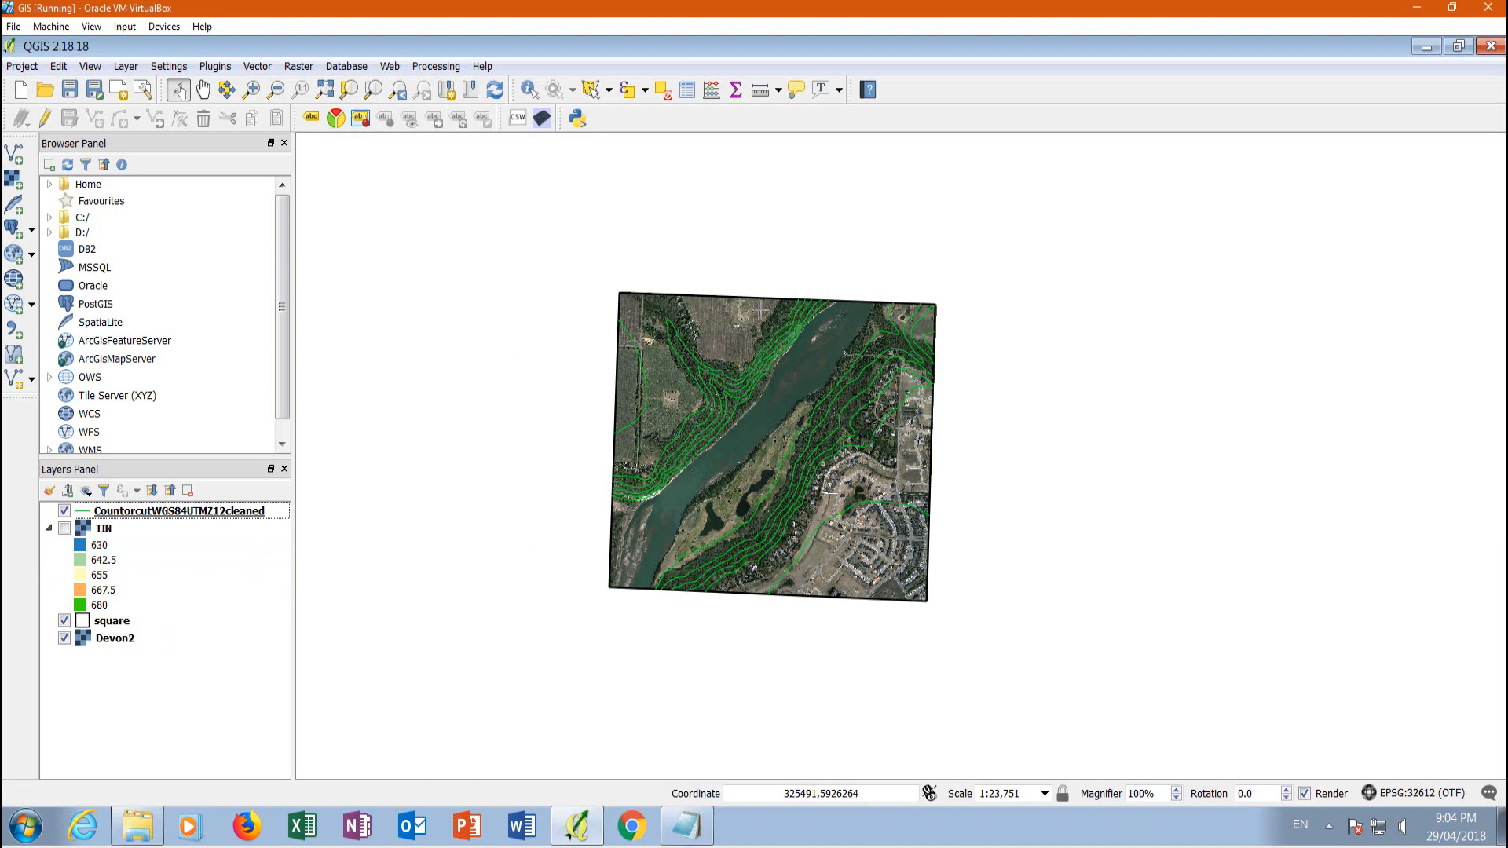
scroll(757, 333, "up", 1)
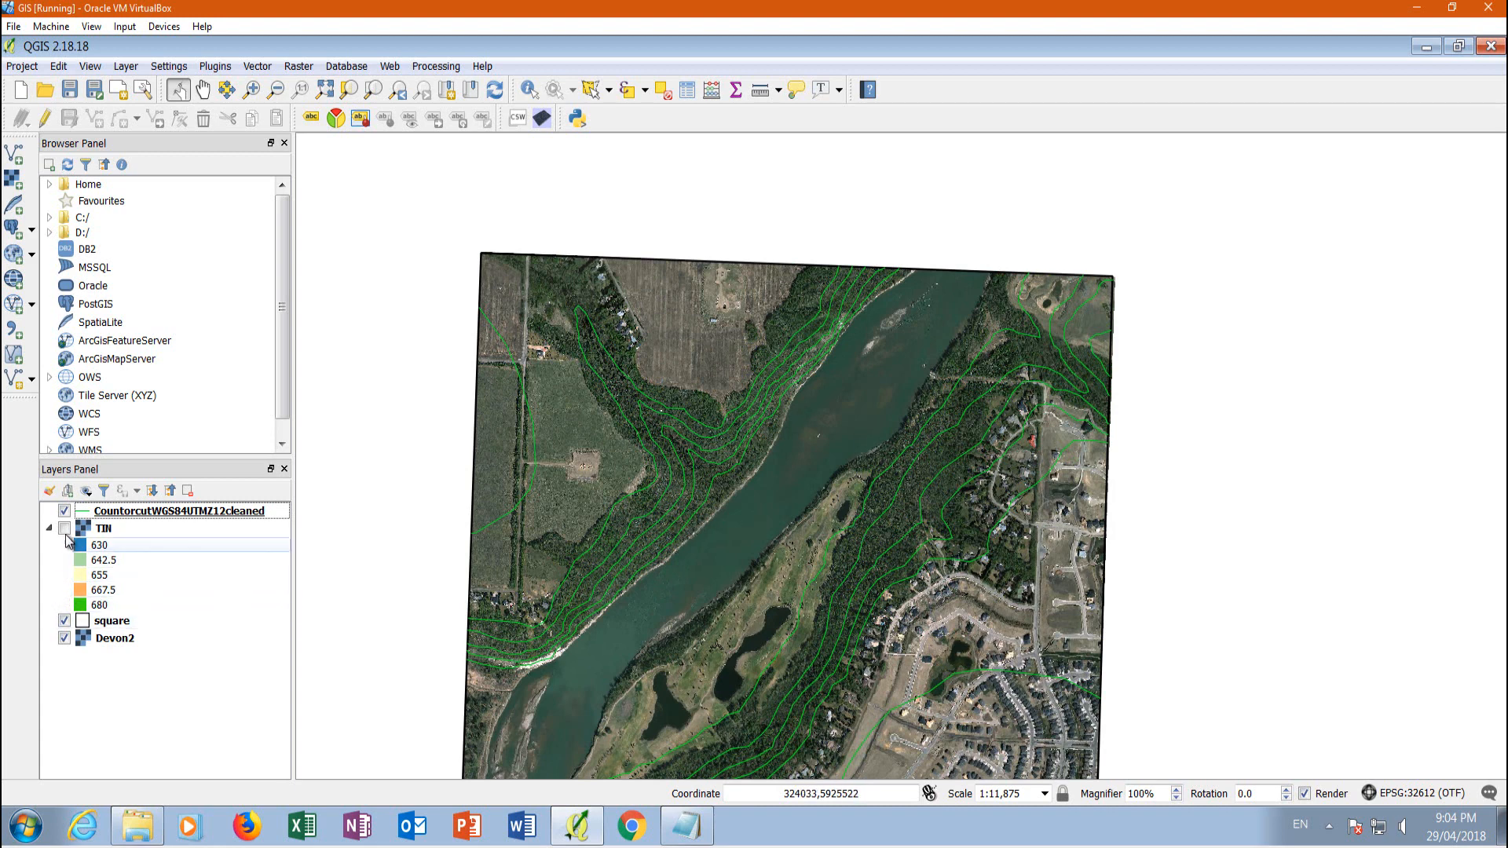
left_click(64, 639)
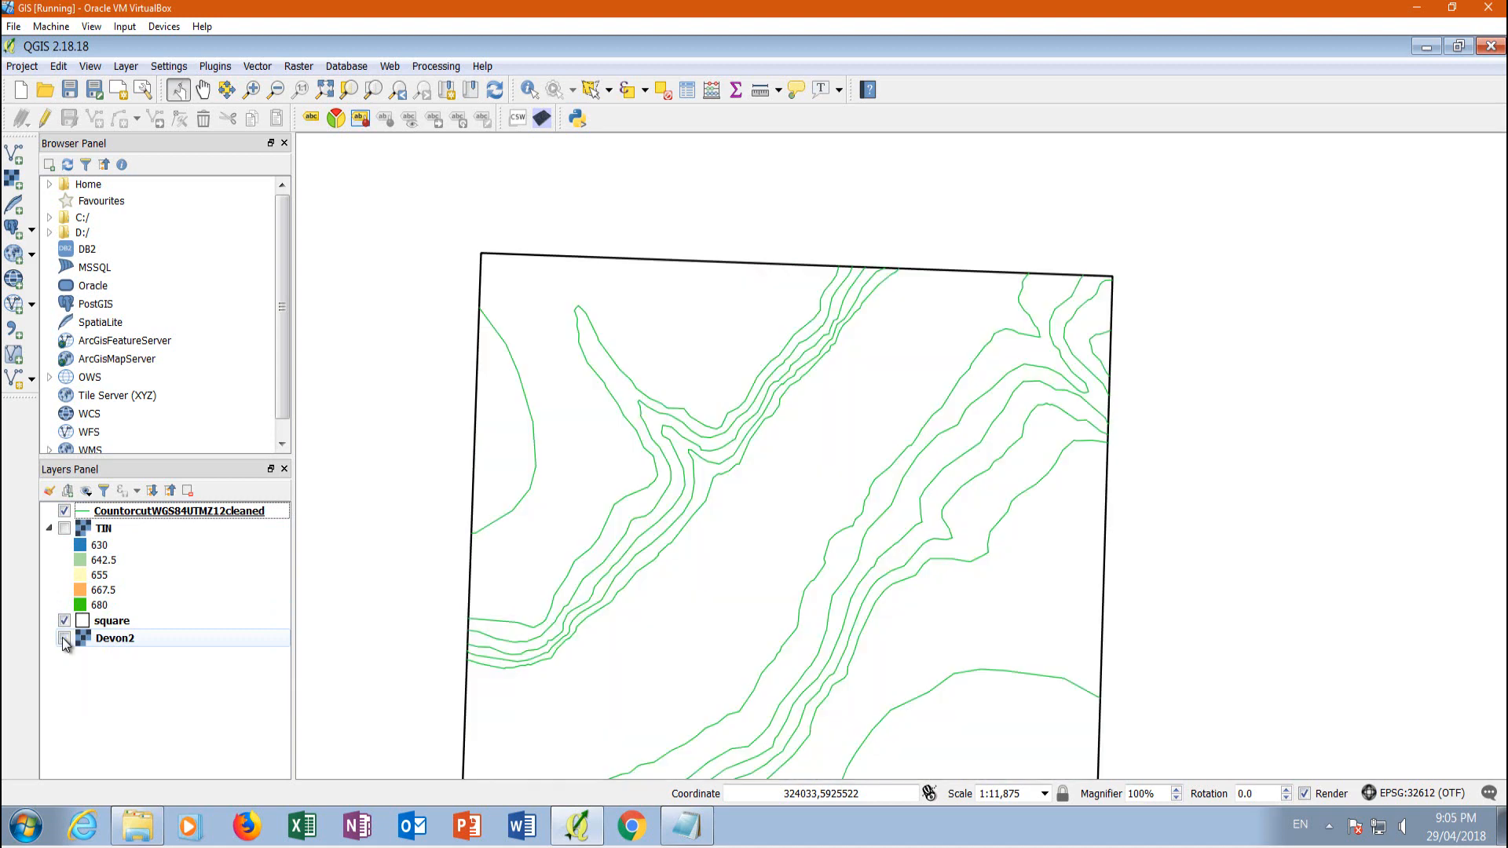
Hide the square and CountorcutWGS84UTMZ12cleaned layers and show the TIN layer on its own
left_click(64, 620)
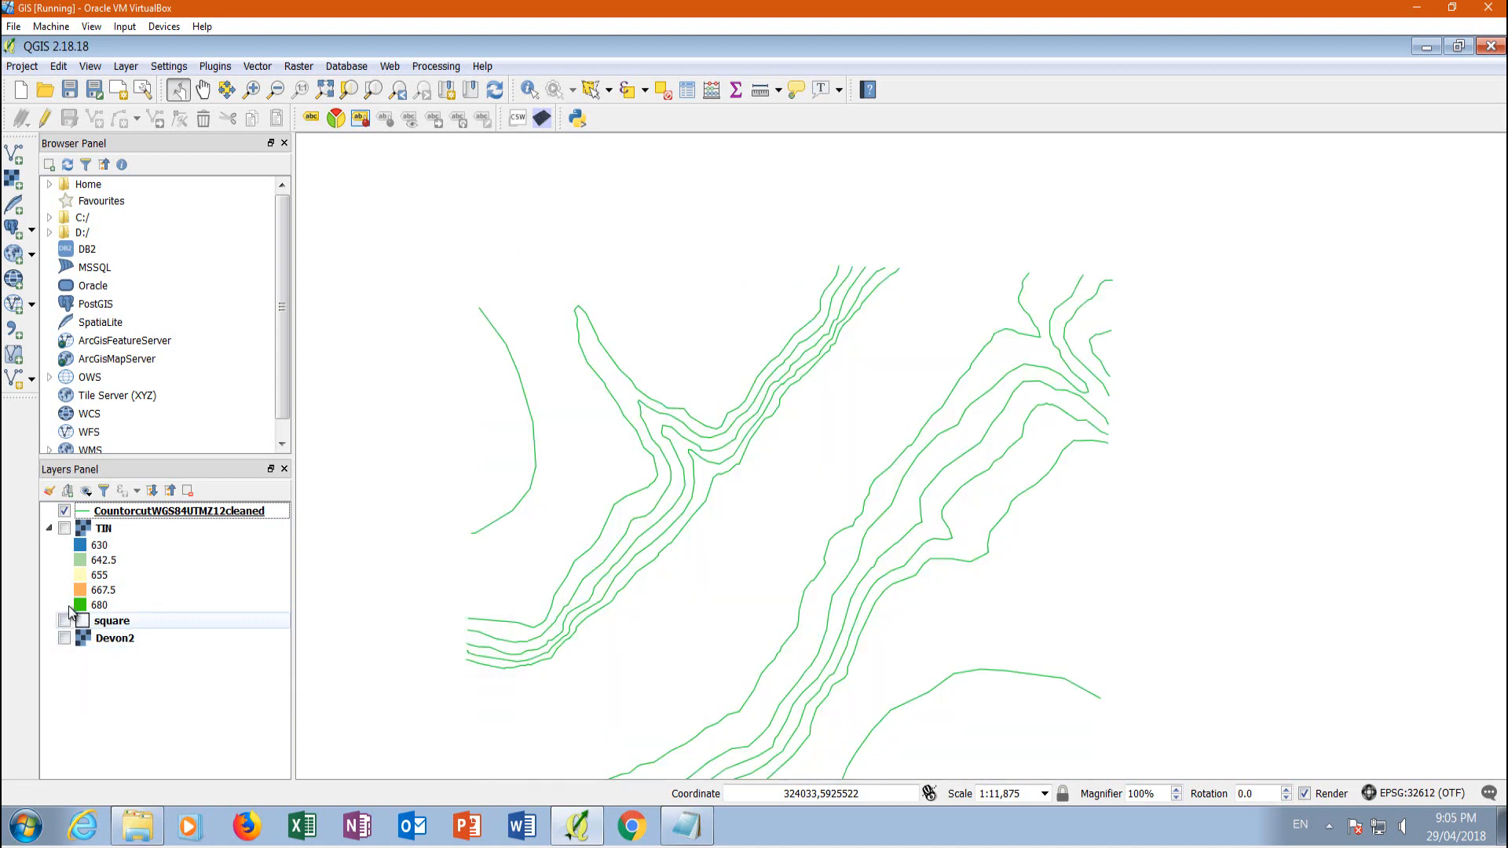
left_click(65, 528)
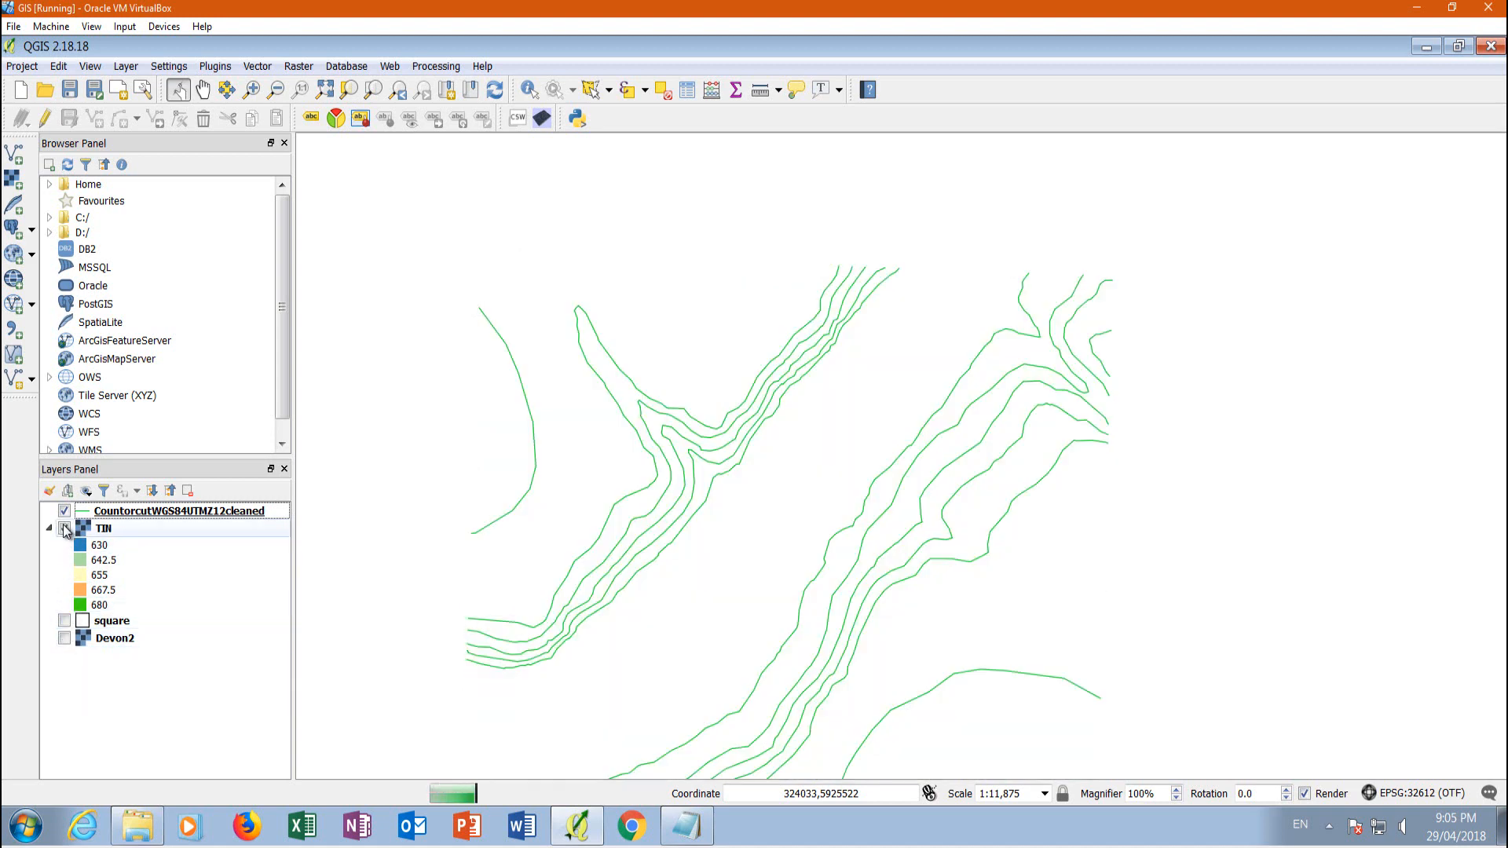
scroll(842, 249, "down", 1)
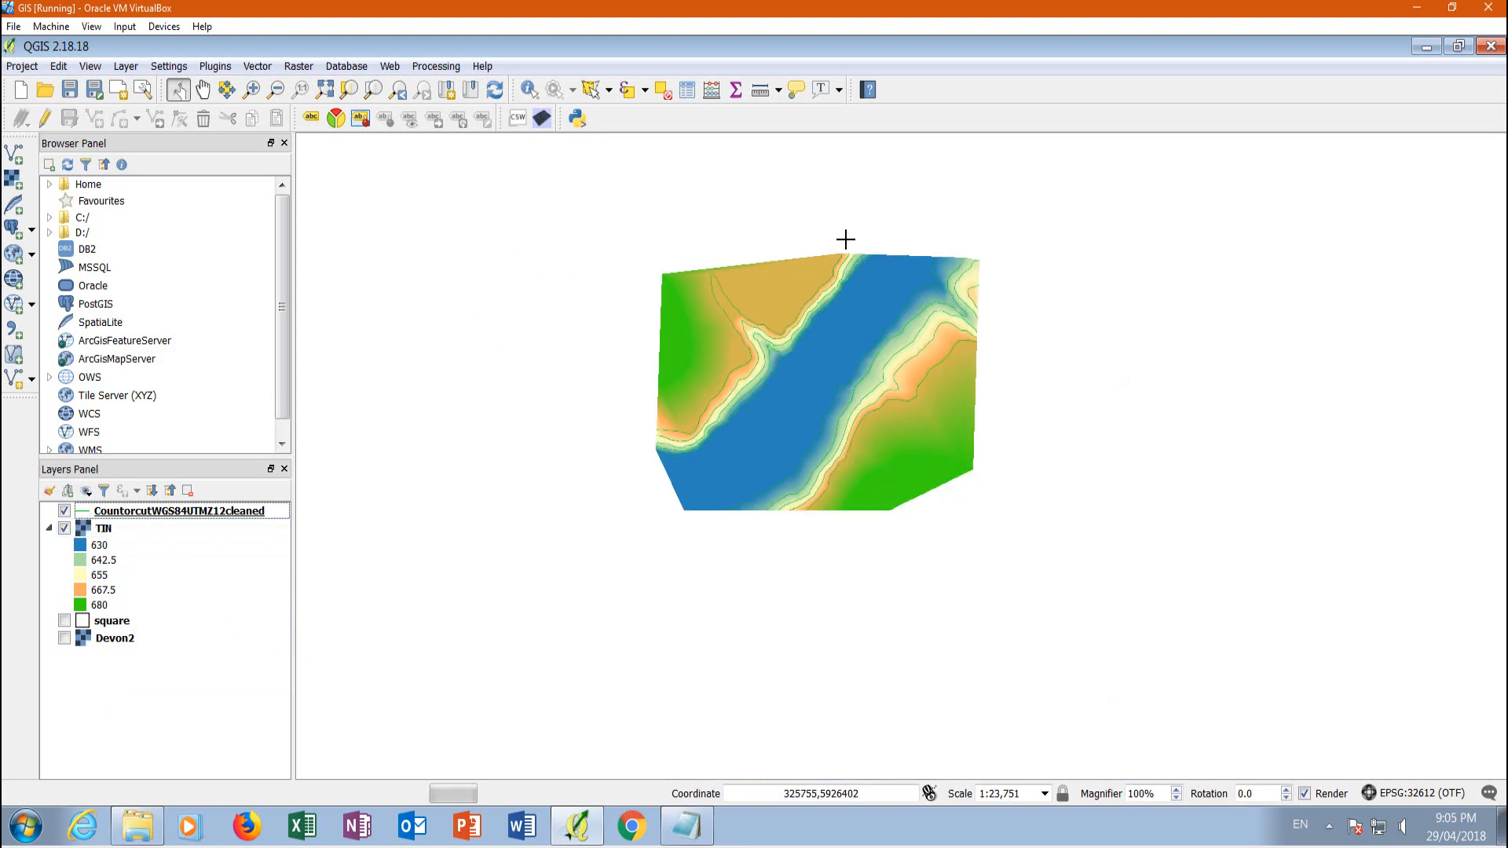
left_click(64, 528)
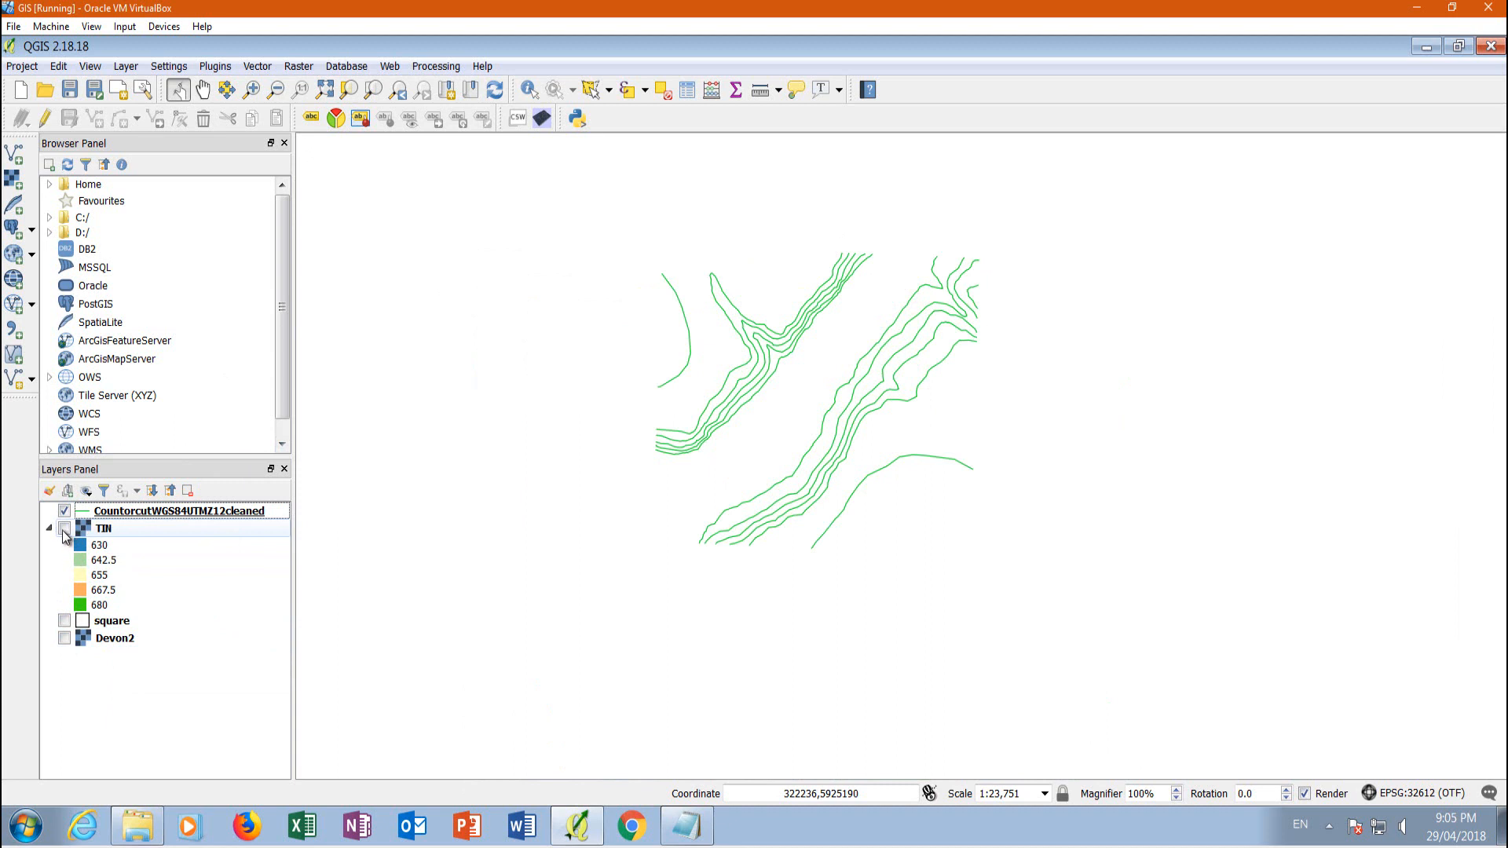
left_click(64, 529)
left_click(64, 511)
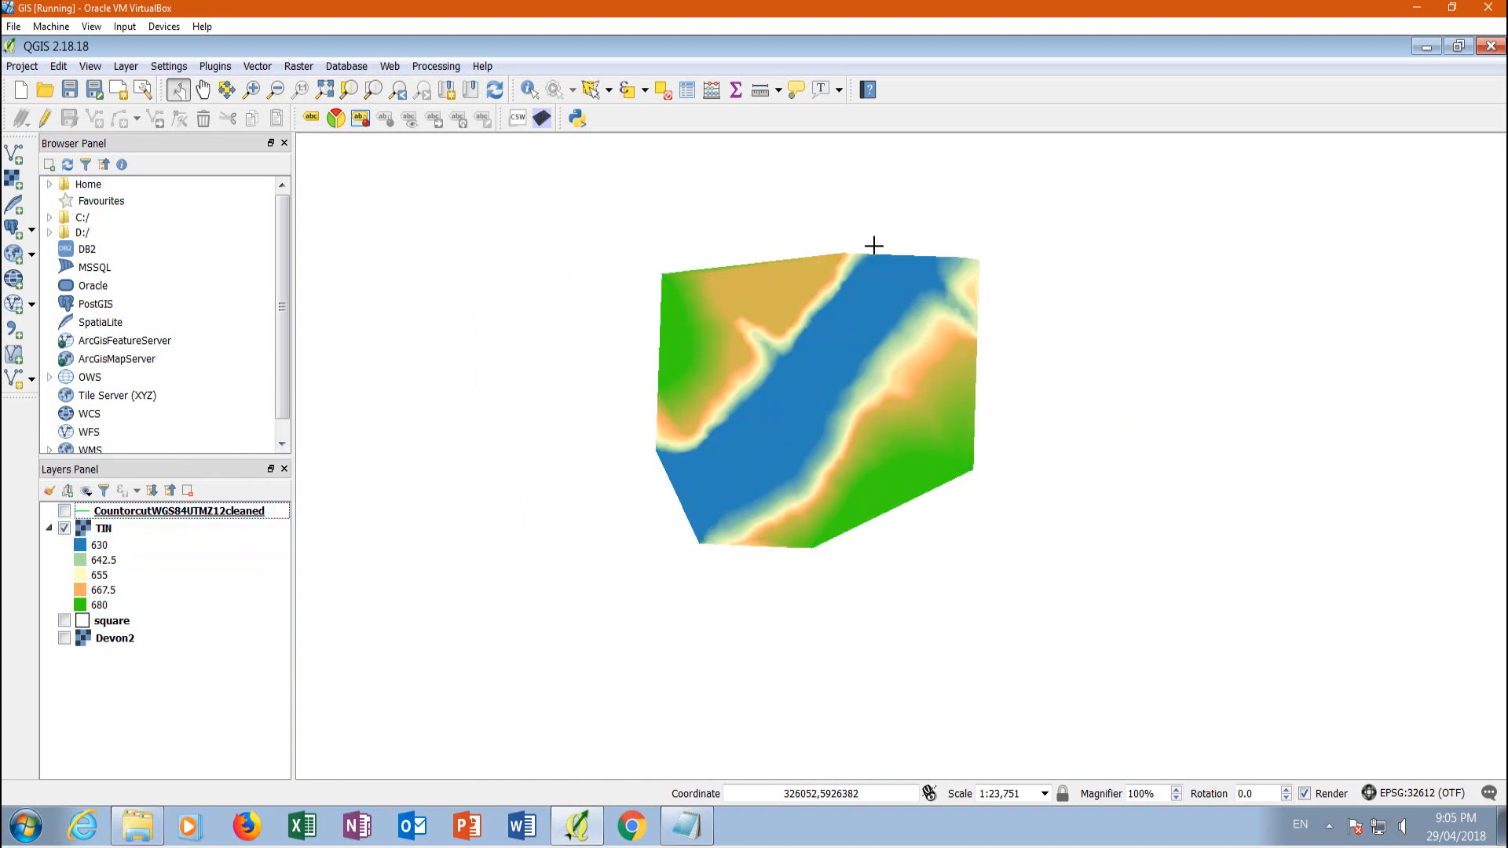
scroll(840, 271, "up", 1)
scroll(746, 328, "down", 1)
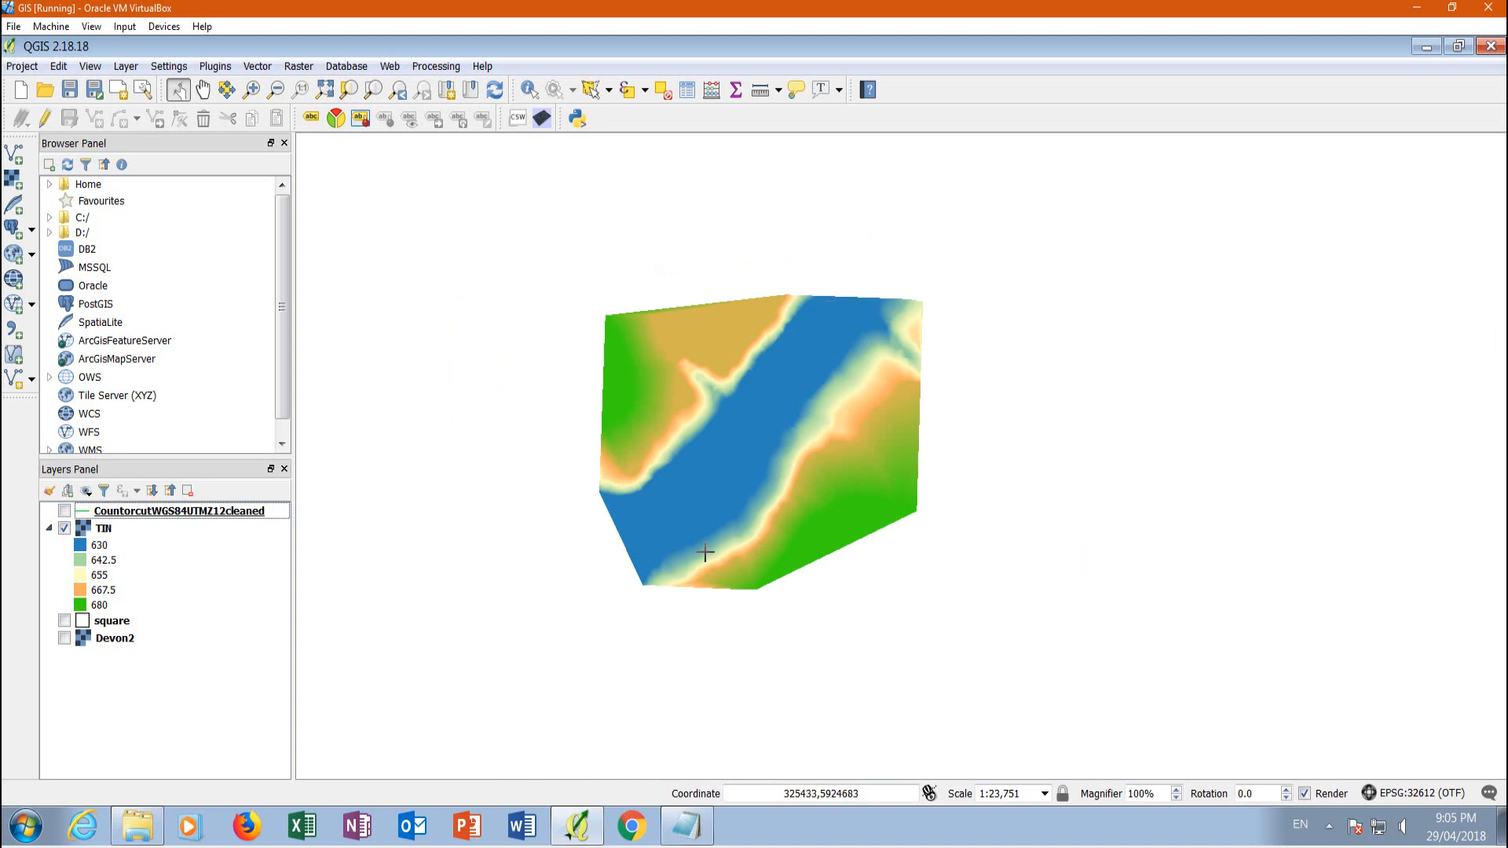
Create a polygon shapefile layer in WGS 84 / UTM zone 12N (EPSG:32612) and save it as masc in the Lesson 7 folder
left_click(126, 68)
mouse_move(154, 91)
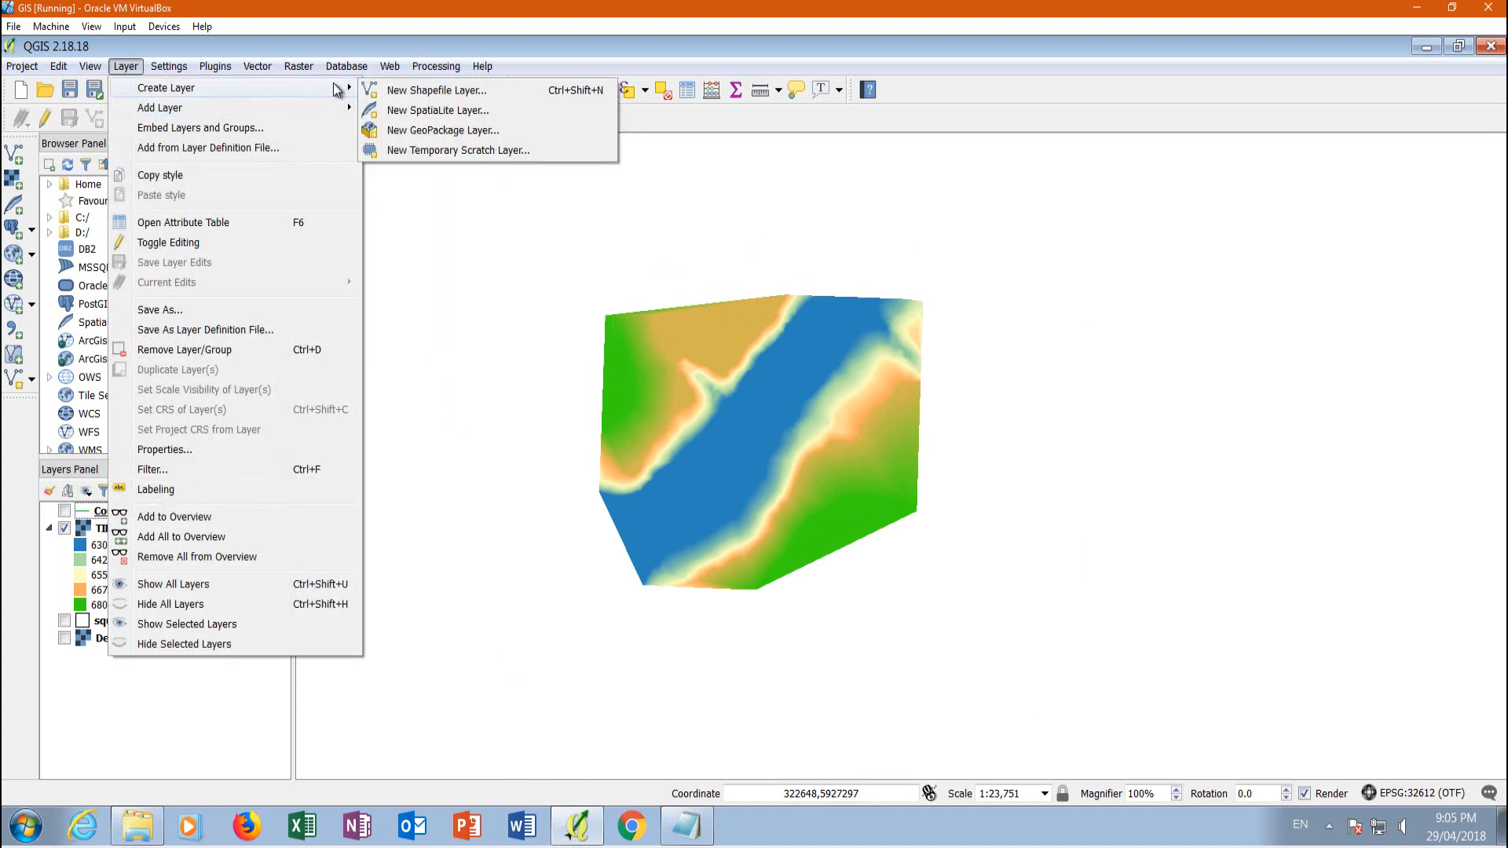
left_click(462, 91)
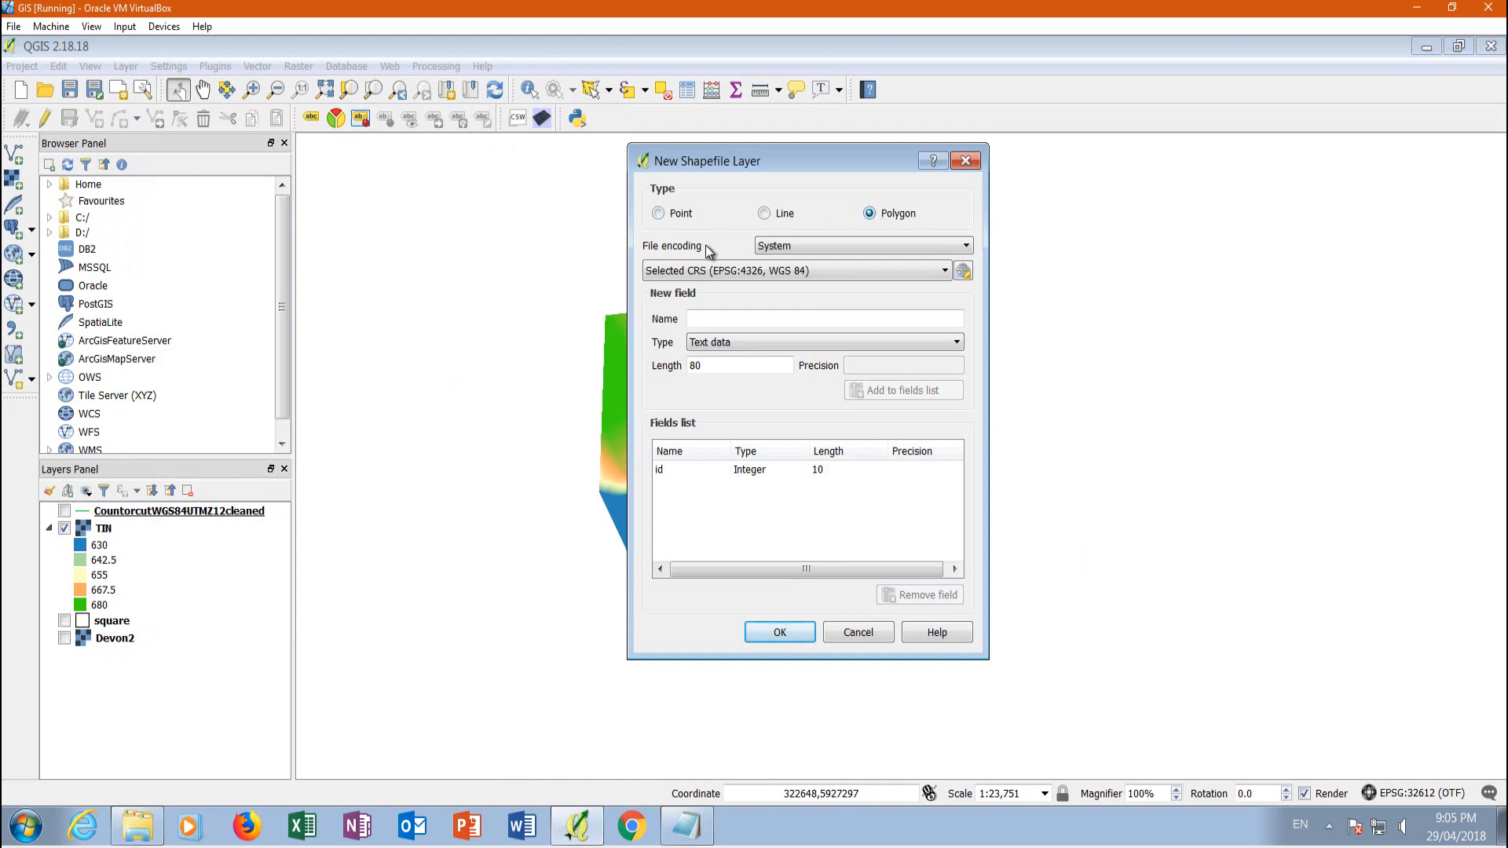
left_click(898, 271)
left_click(961, 271)
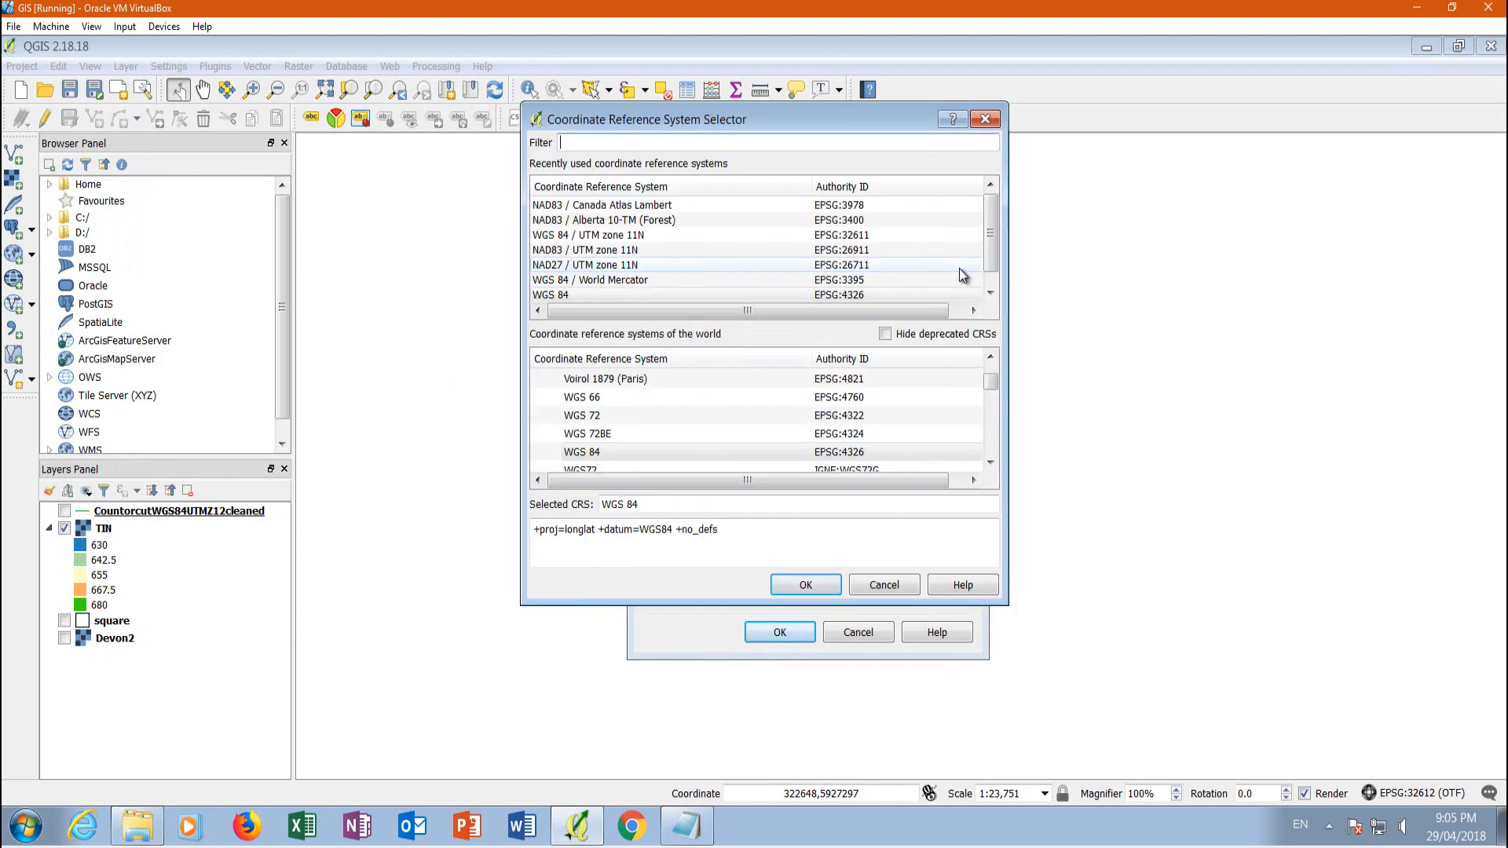
left_click(628, 293)
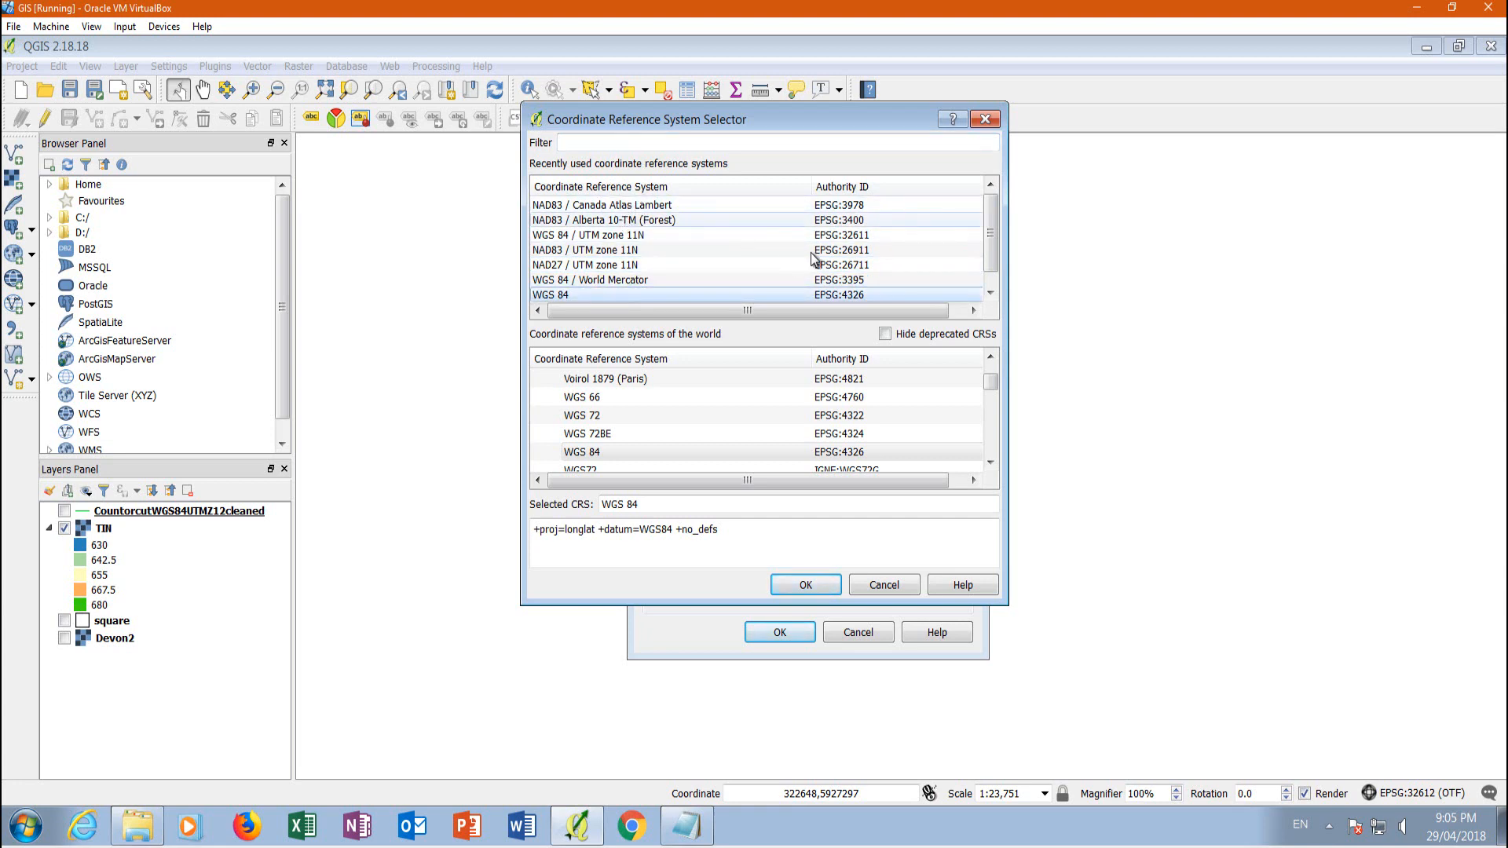
scroll(990, 274, "down", 1)
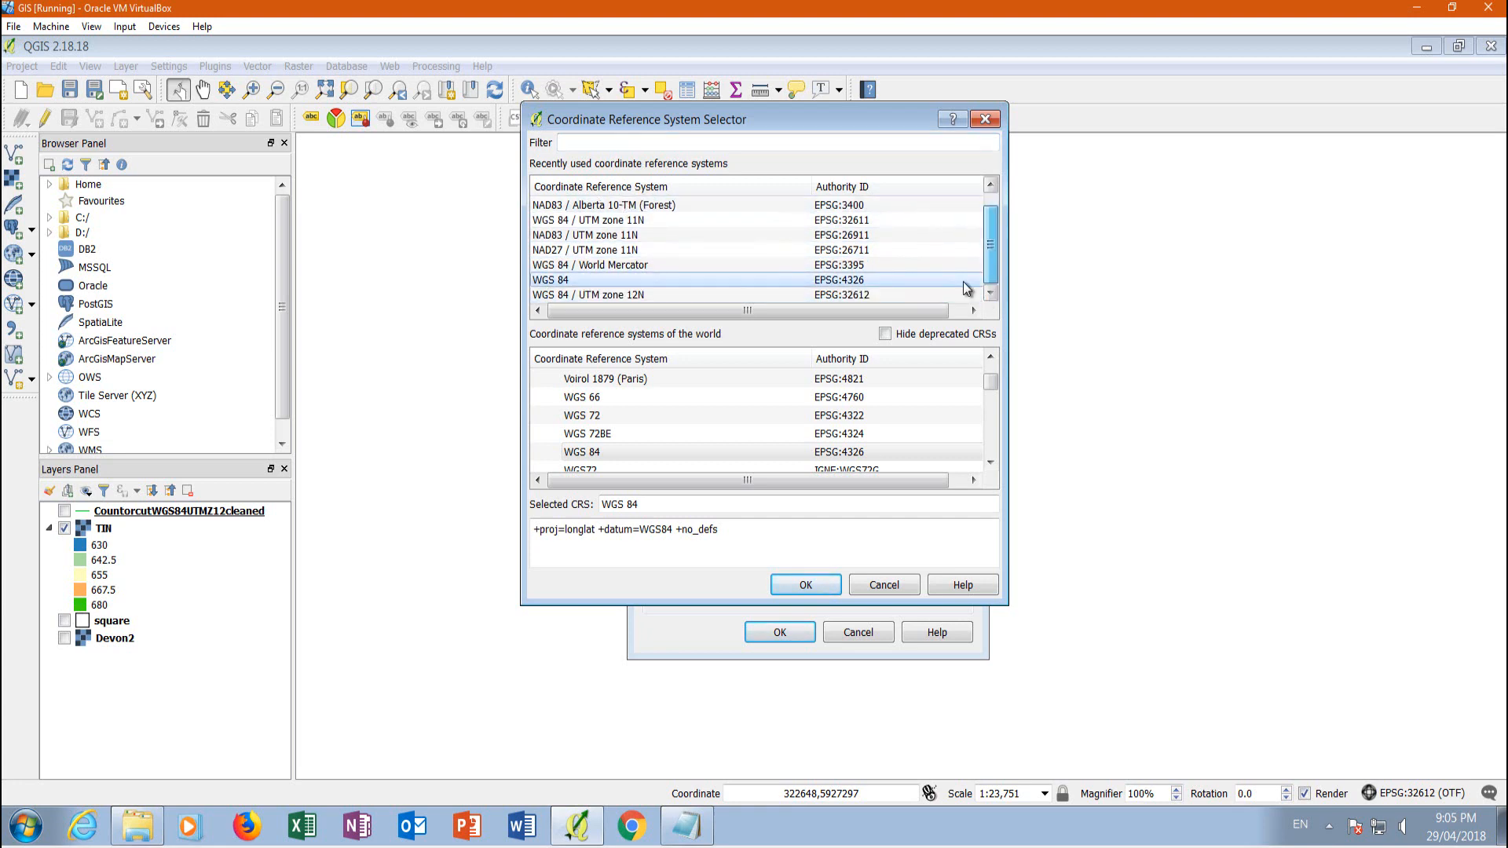
left_click(555, 296)
left_click(797, 589)
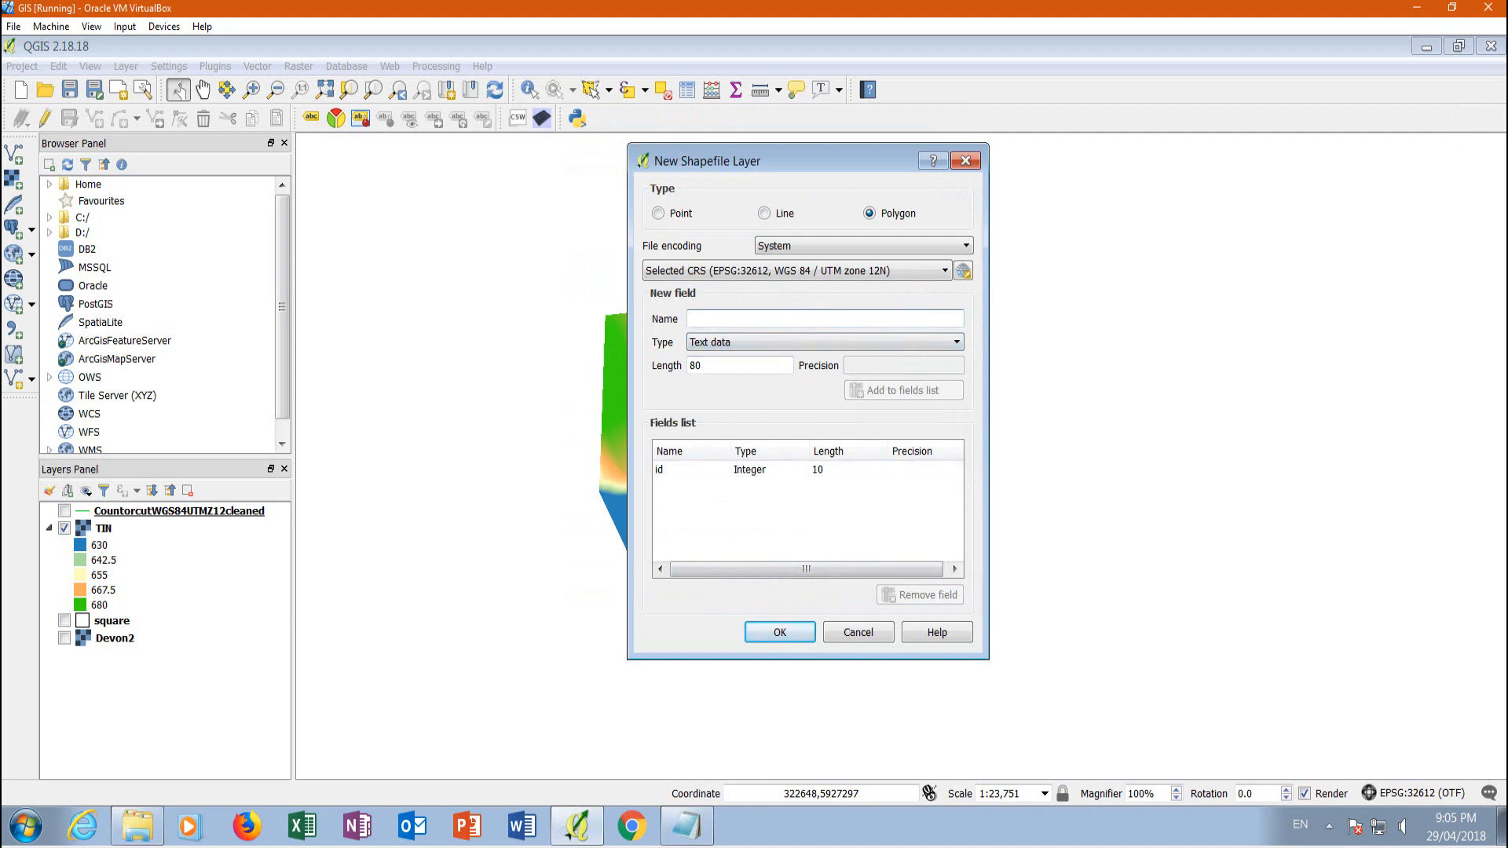
left_click(777, 634)
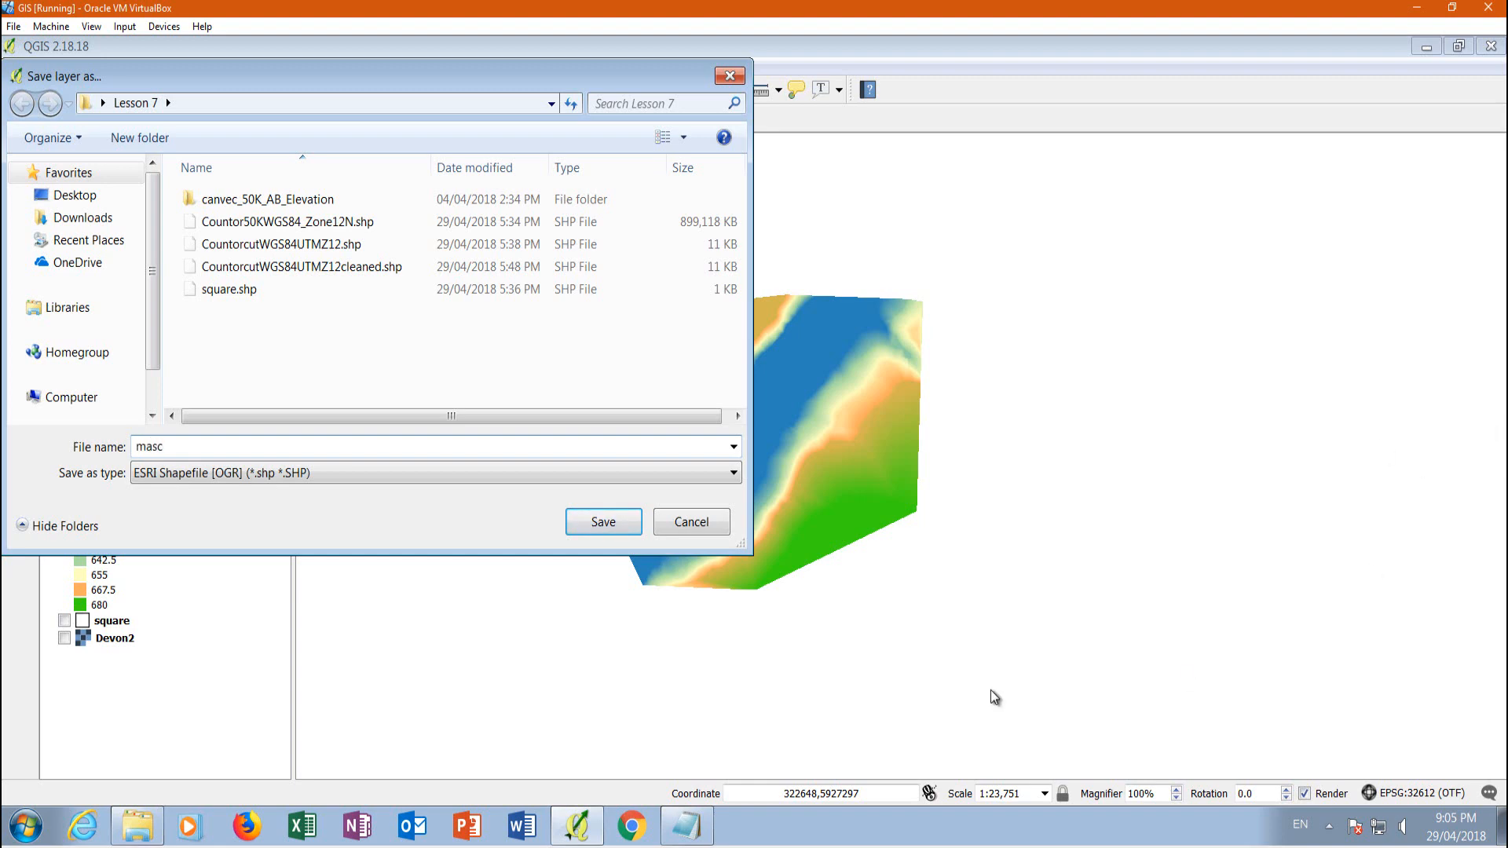
left_click(600, 522)
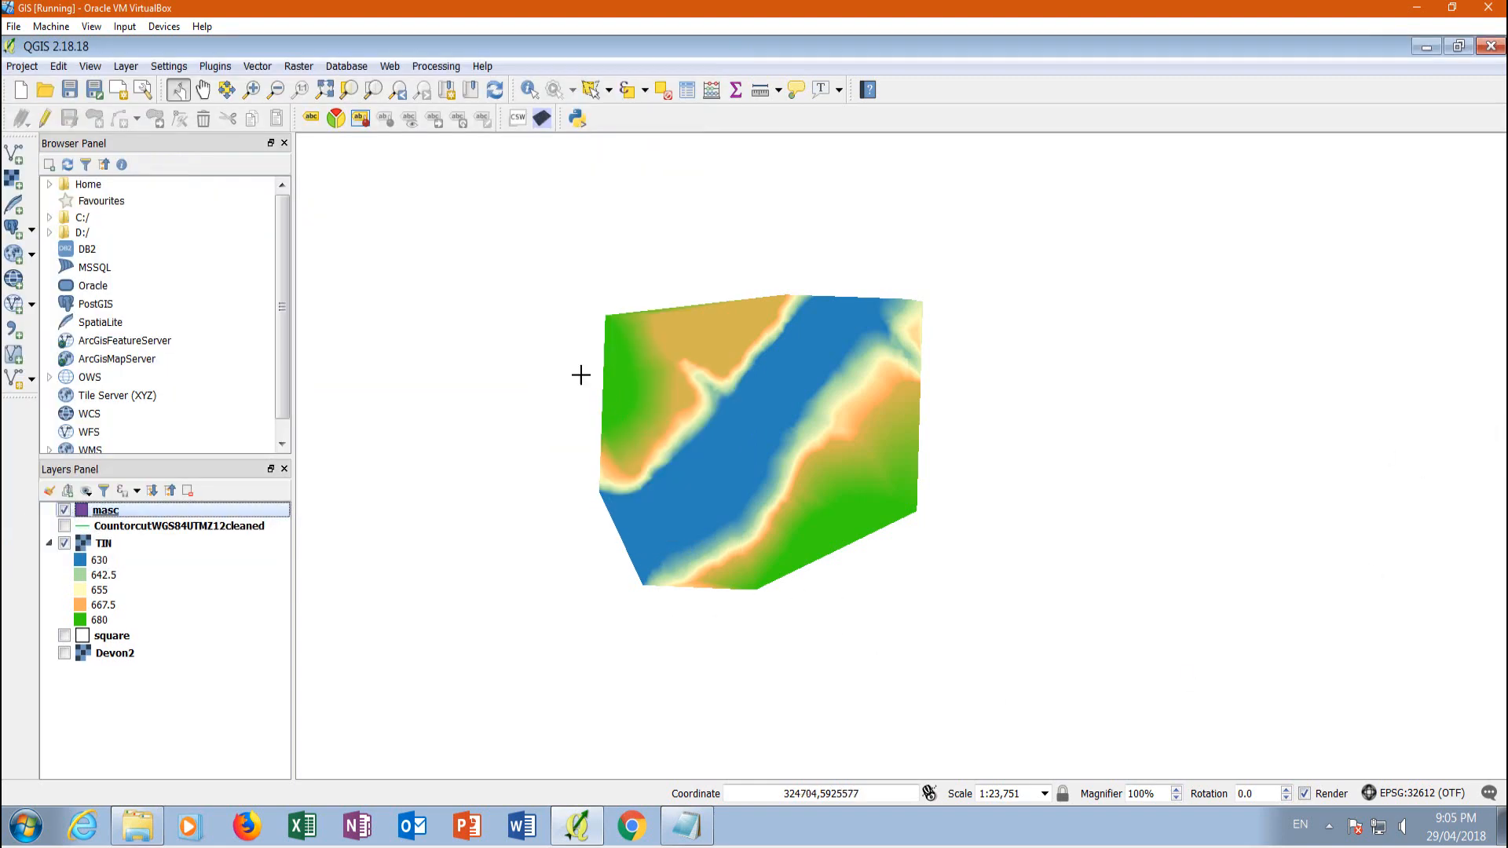
Enable editing on the masc layer and trace a seven-corner polygon just inside the outer edge of the TIN raster
left_click(38, 125)
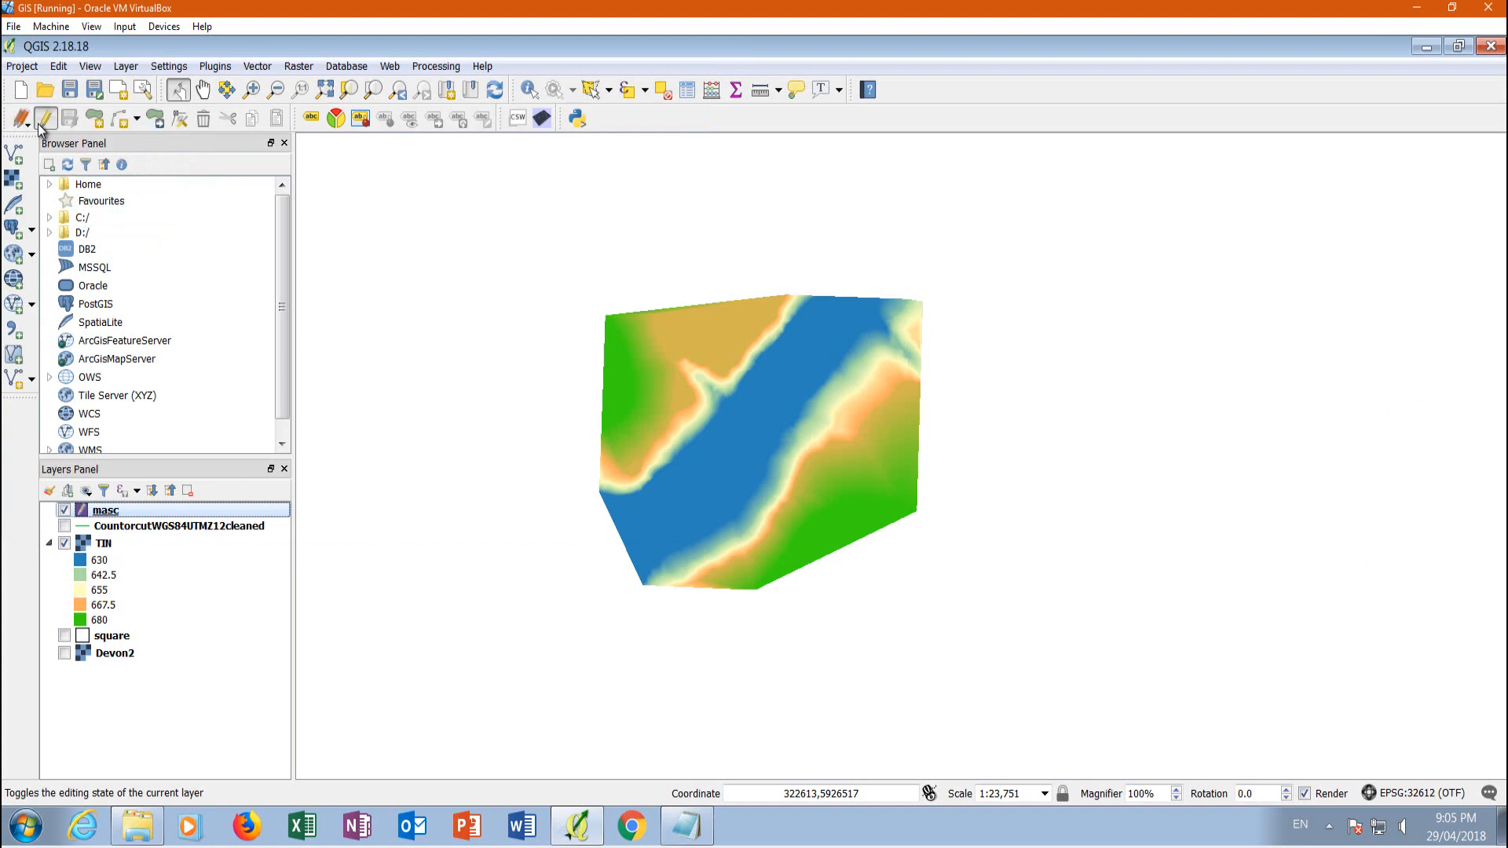
left_click(95, 121)
scroll(692, 309, "up", 1)
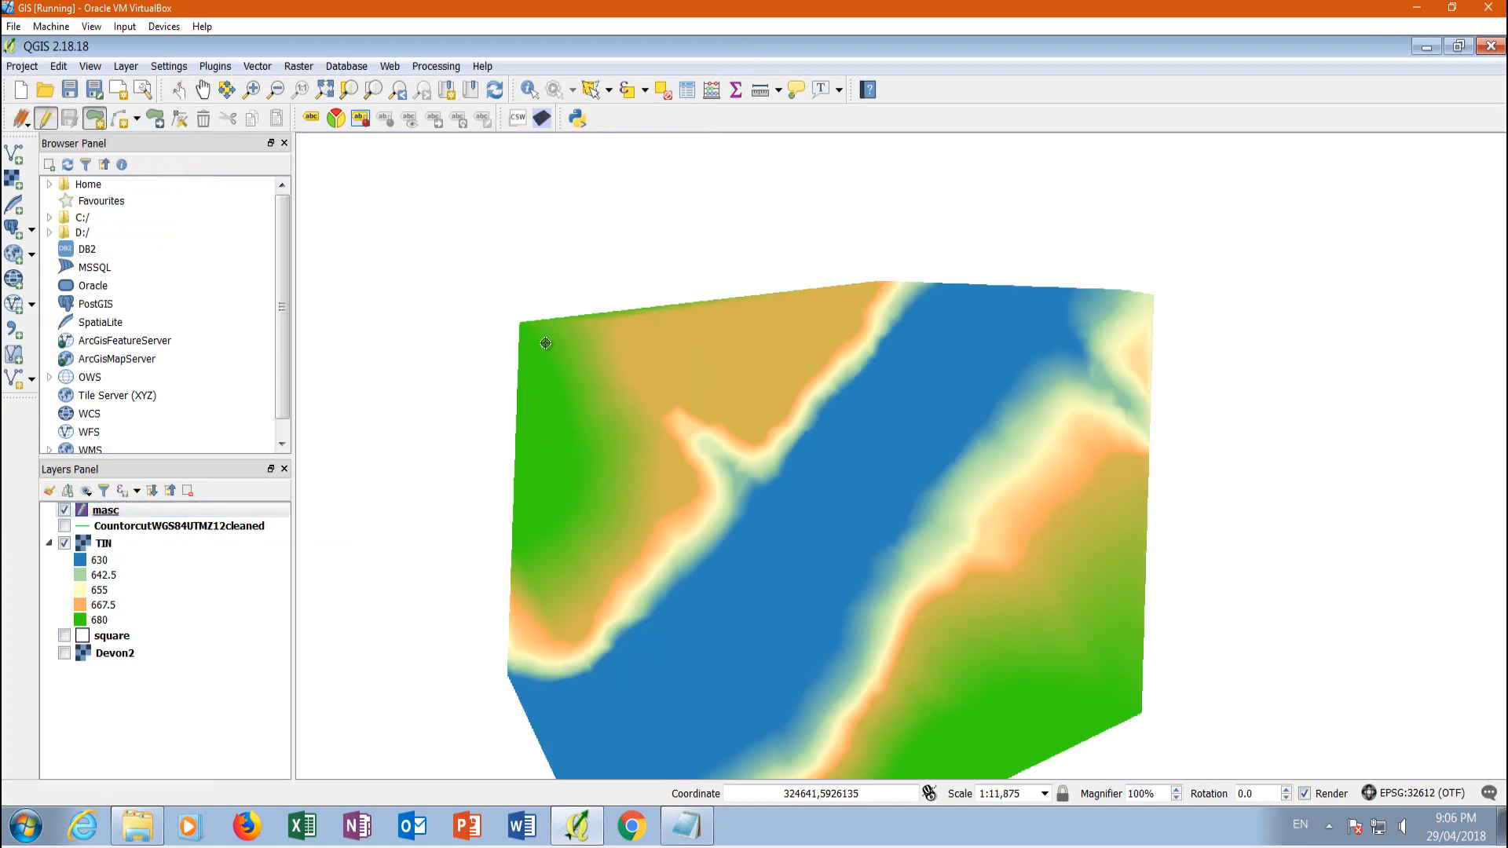
left_click(541, 341)
left_click(868, 297)
left_click(1143, 304)
left_click(1135, 706)
left_click_drag(1135, 707, 1231, 459)
left_click(916, 615)
left_click(696, 607)
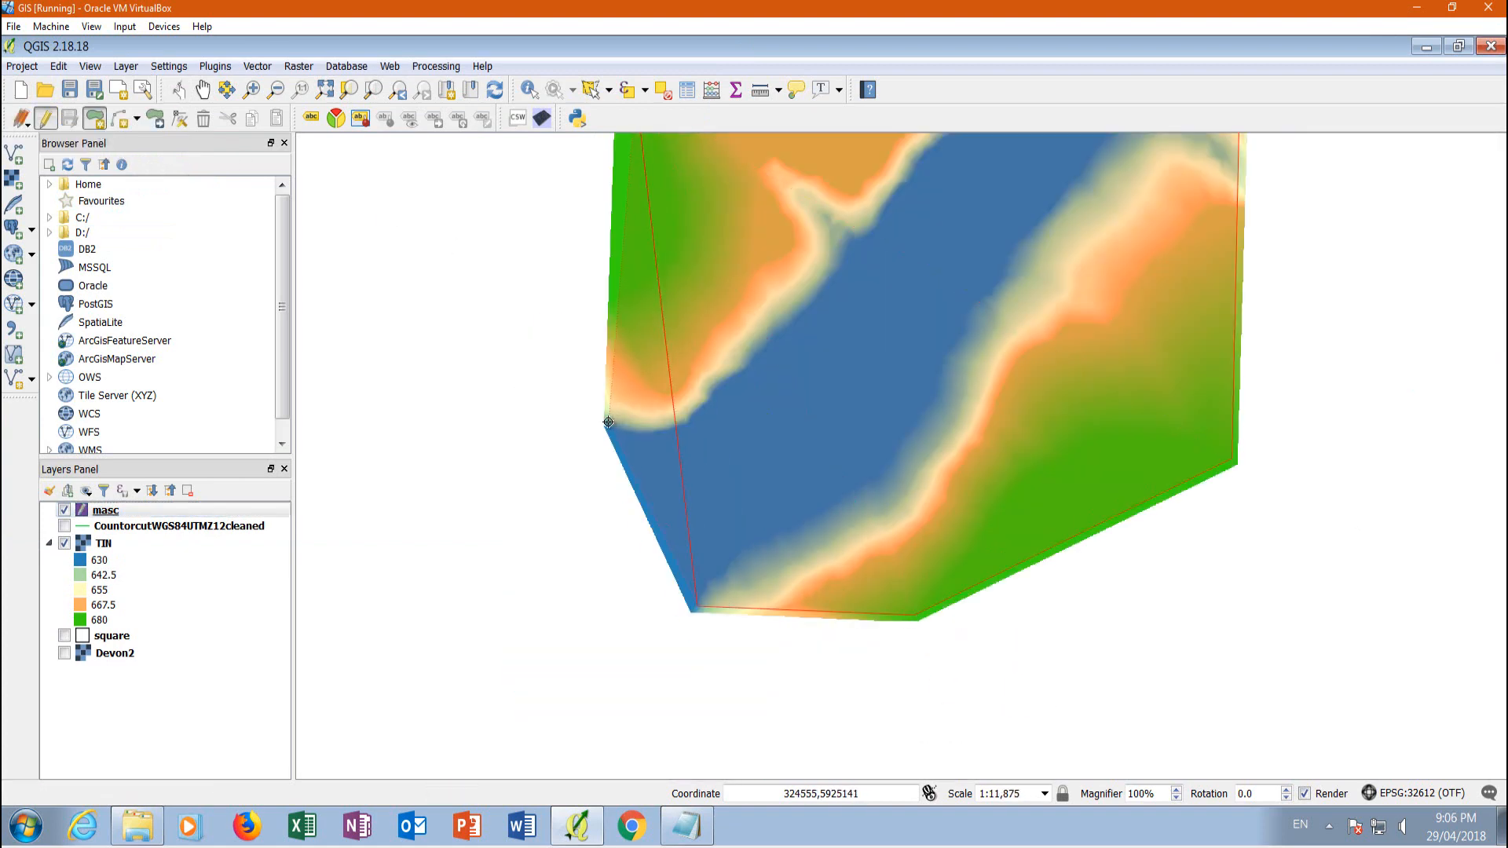
left_click(610, 423)
scroll(612, 425, "down", 1)
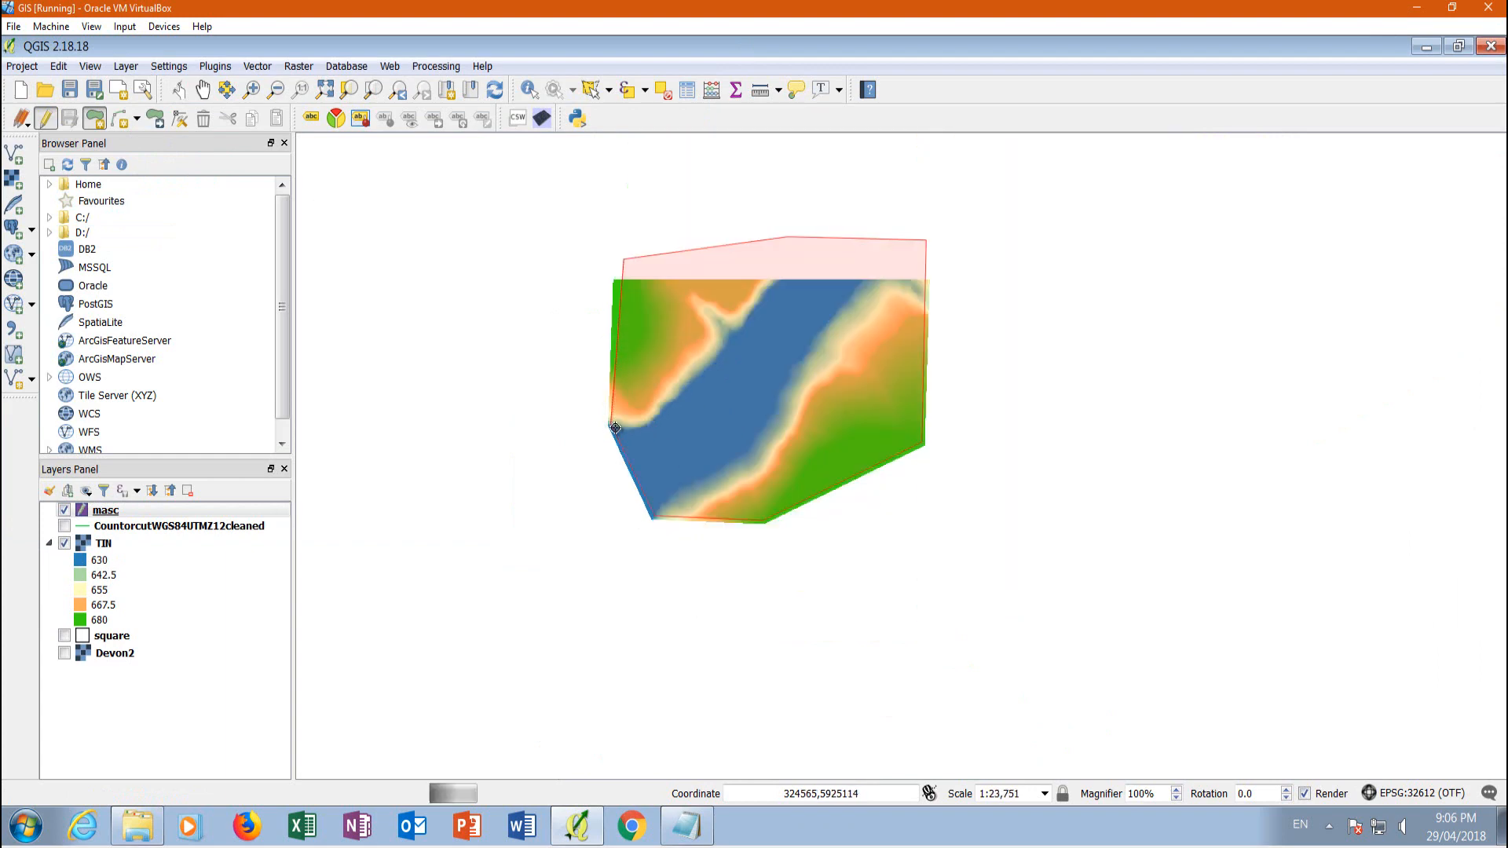
Finish the traced masc polygon and give it id 1
right_click(622, 289)
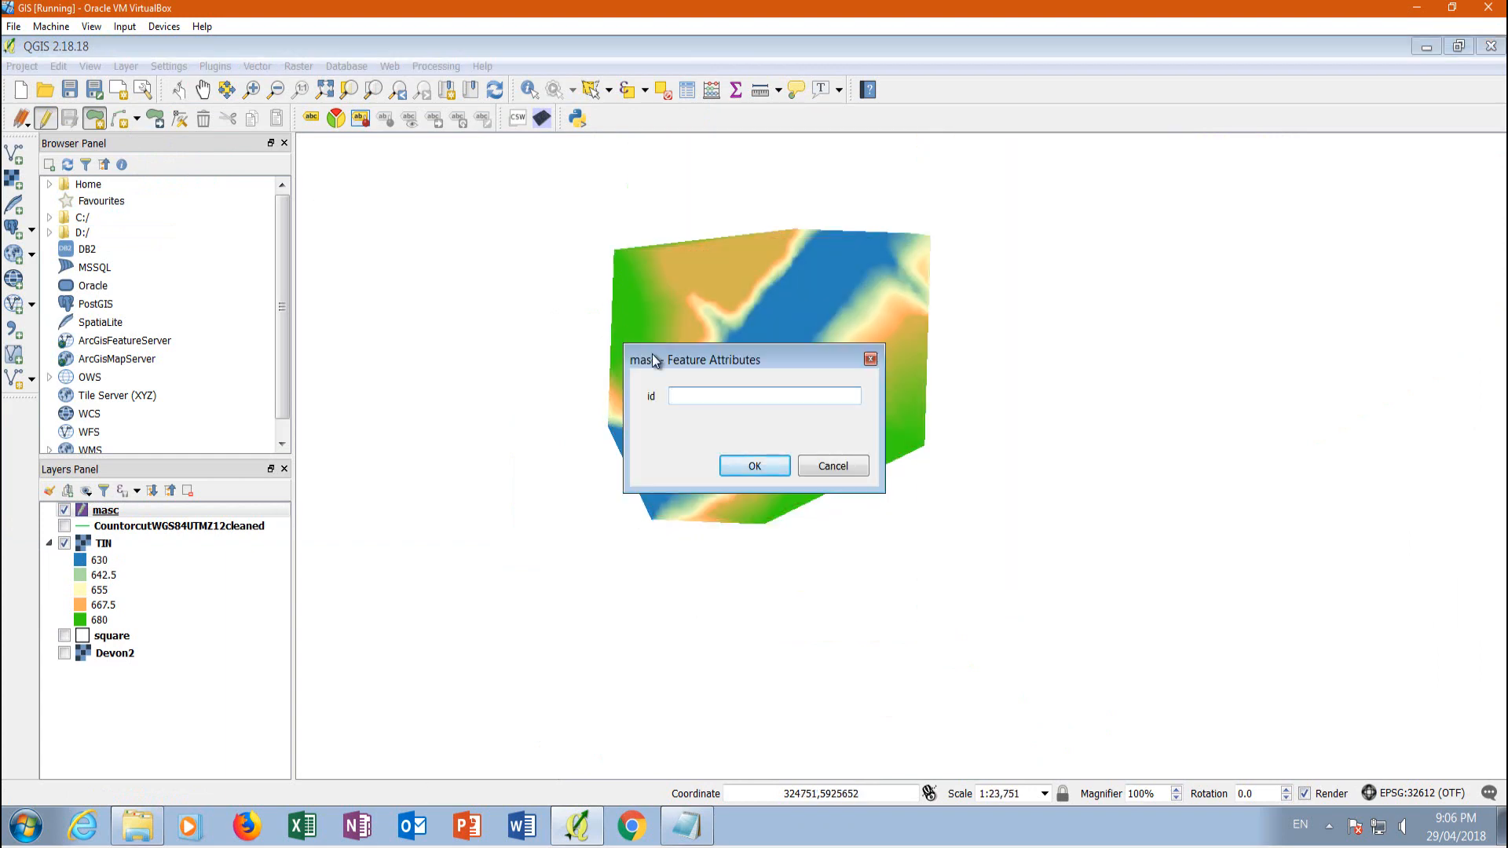
type("1")
left_click(752, 468)
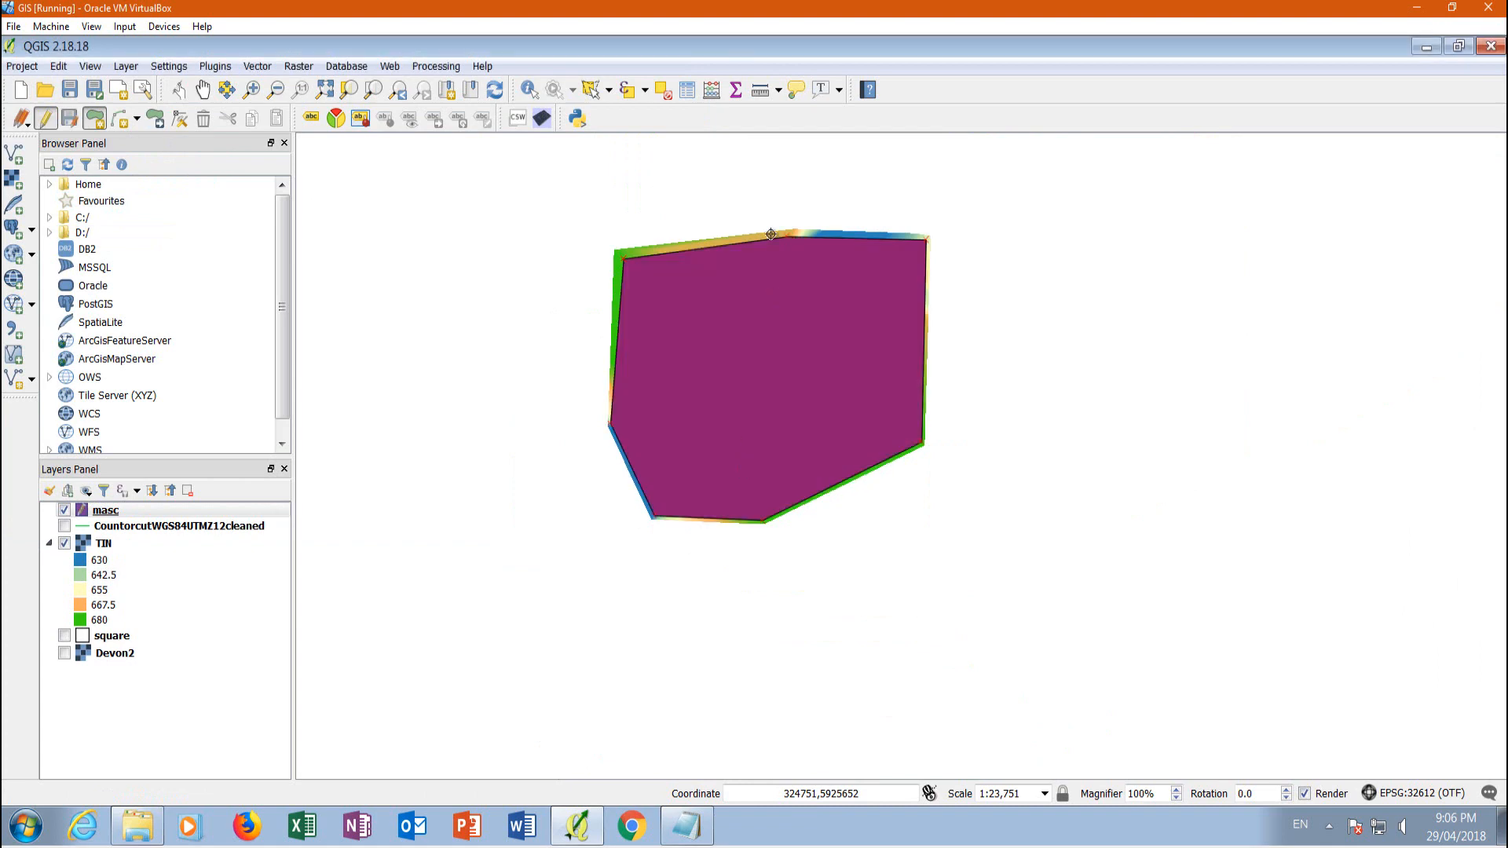
Inspect the masc polygon's edges against the TIN border along the upper and lower sides
scroll(658, 237, "up", 1)
scroll(656, 237, "up", 1)
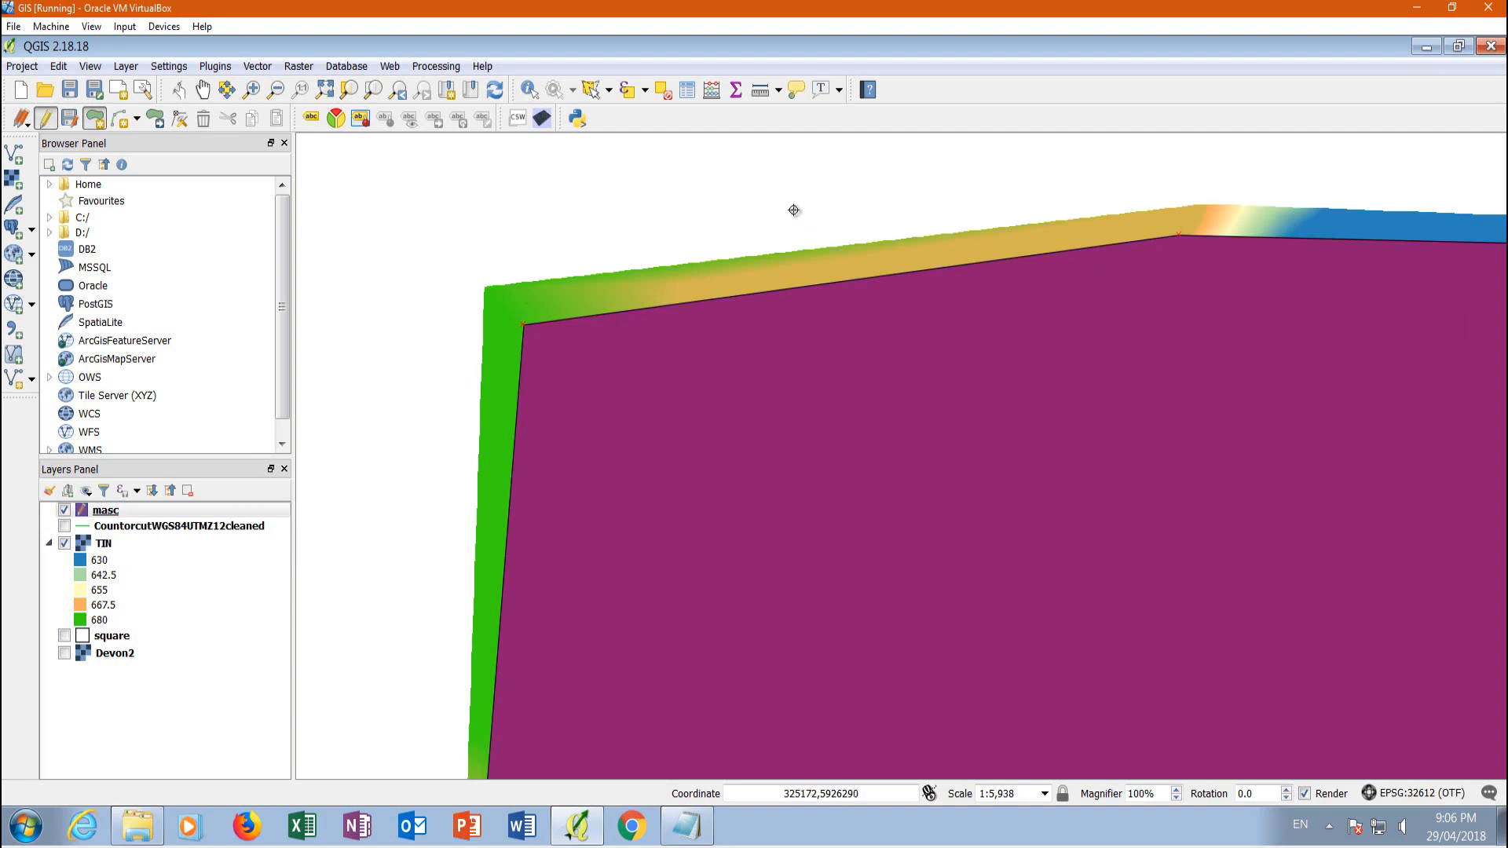
scroll(793, 210, "down", 2)
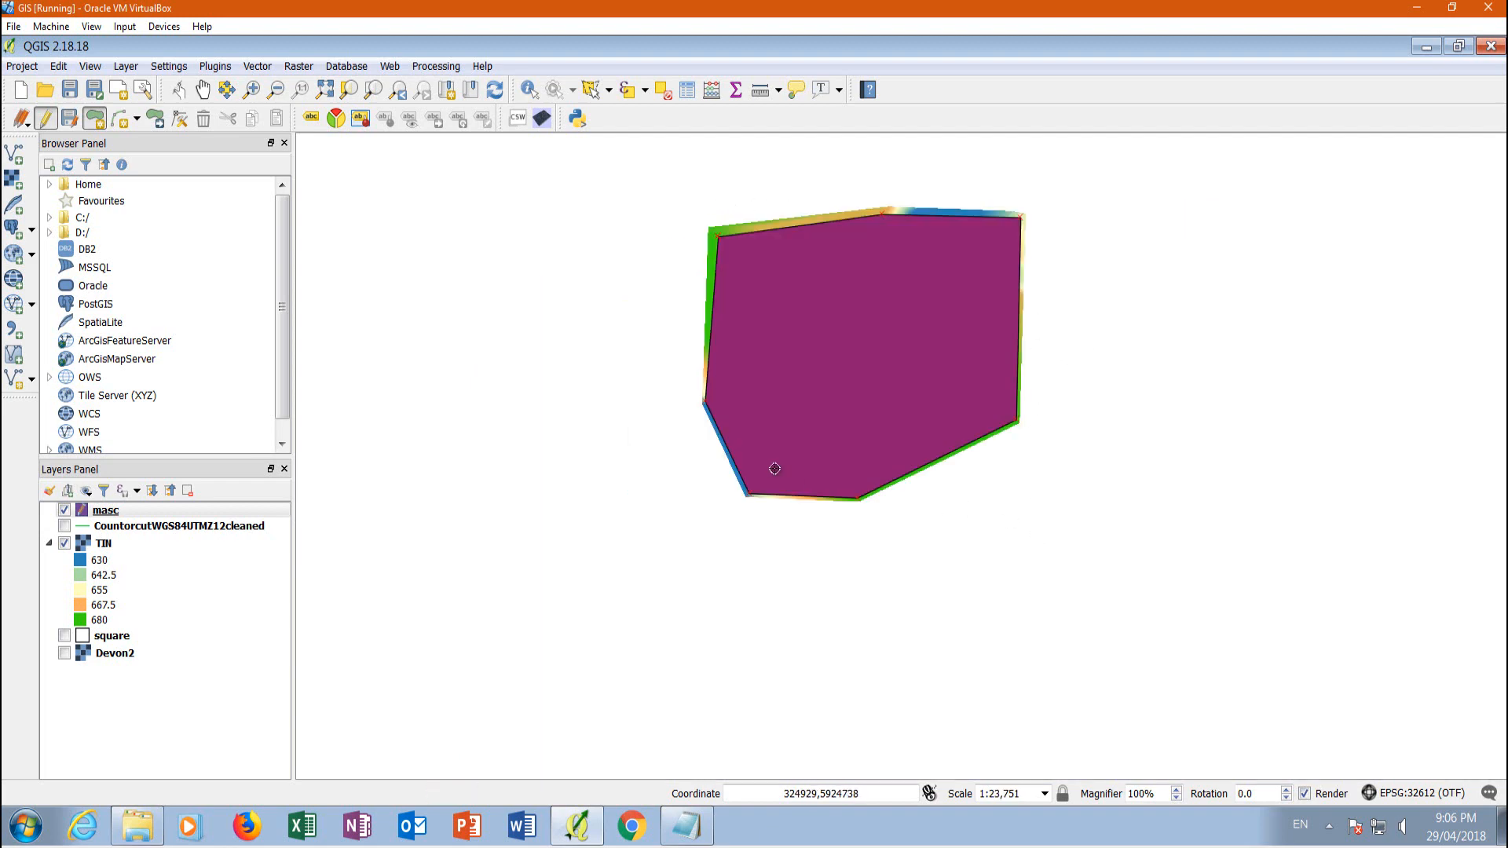
scroll(774, 469, "up", 2)
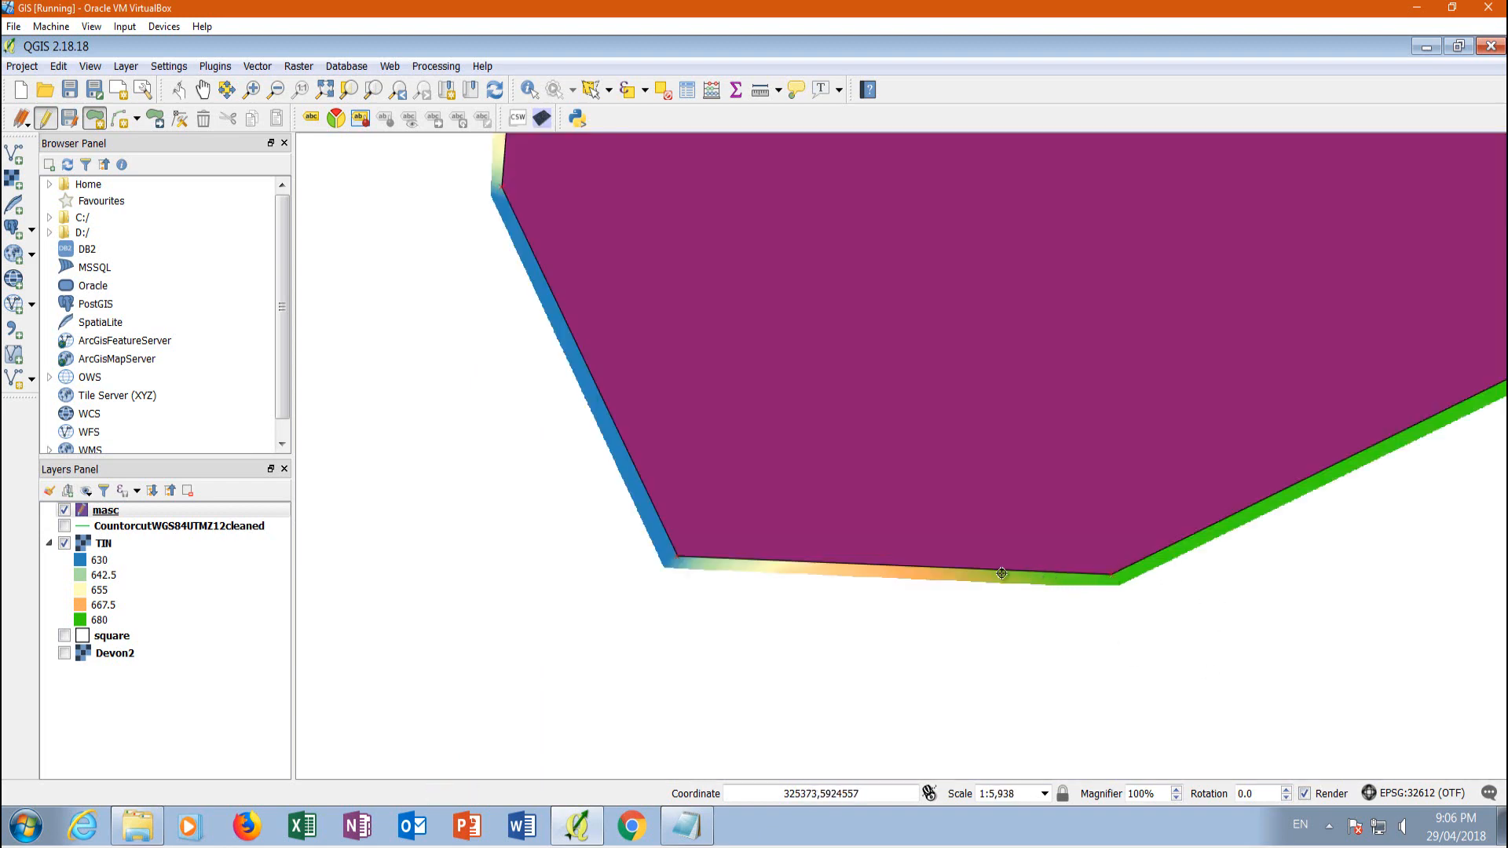
scroll(572, 575, "down", 2)
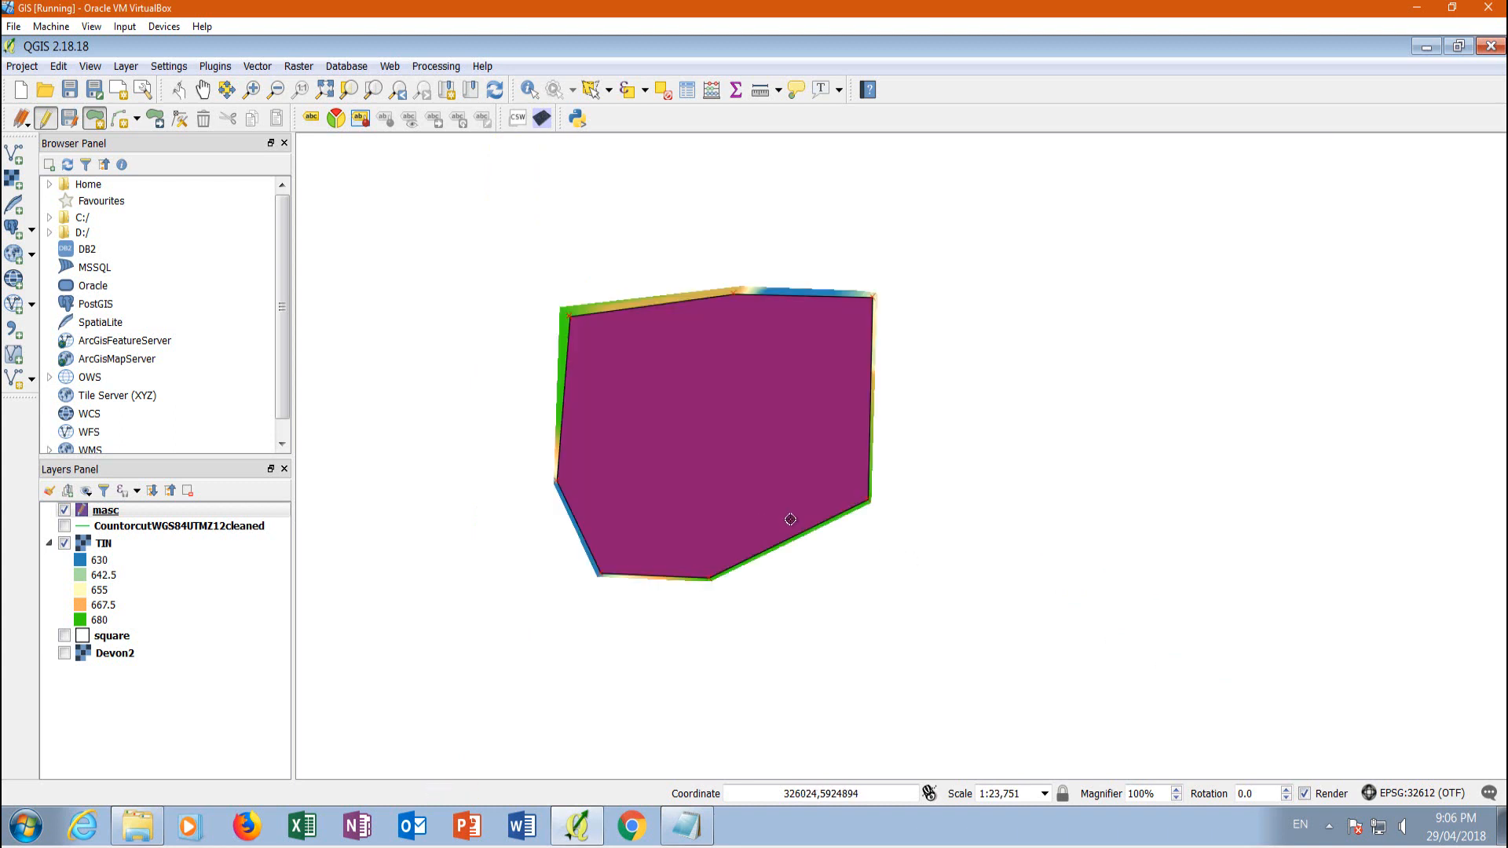
scroll(789, 519, "up", 2)
scroll(759, 600, "down", 2)
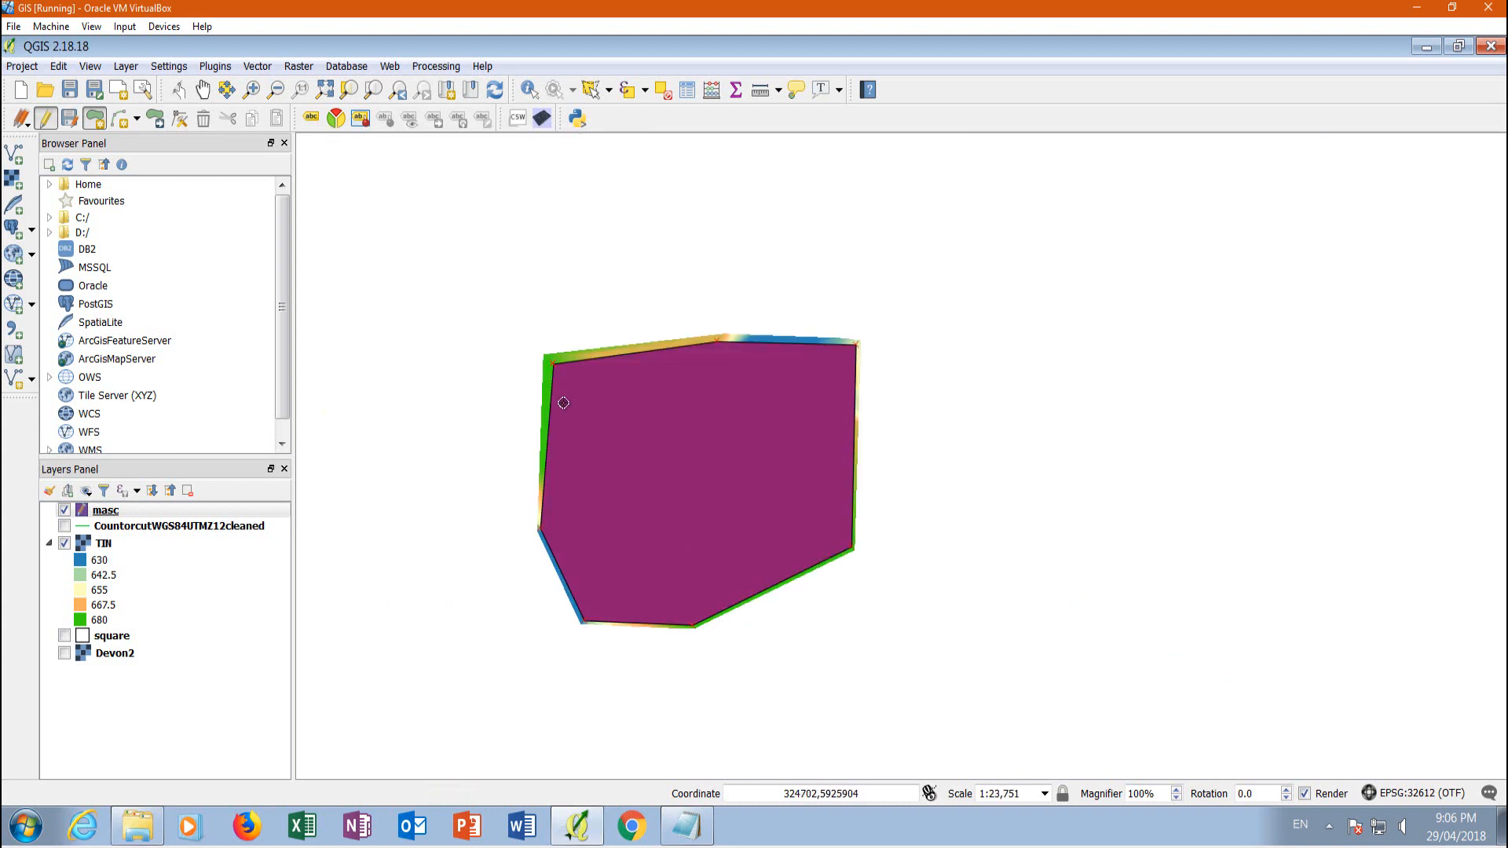
Open Qgis2threejs and review its World settings for scale, background and coordinate display
left_click(541, 117)
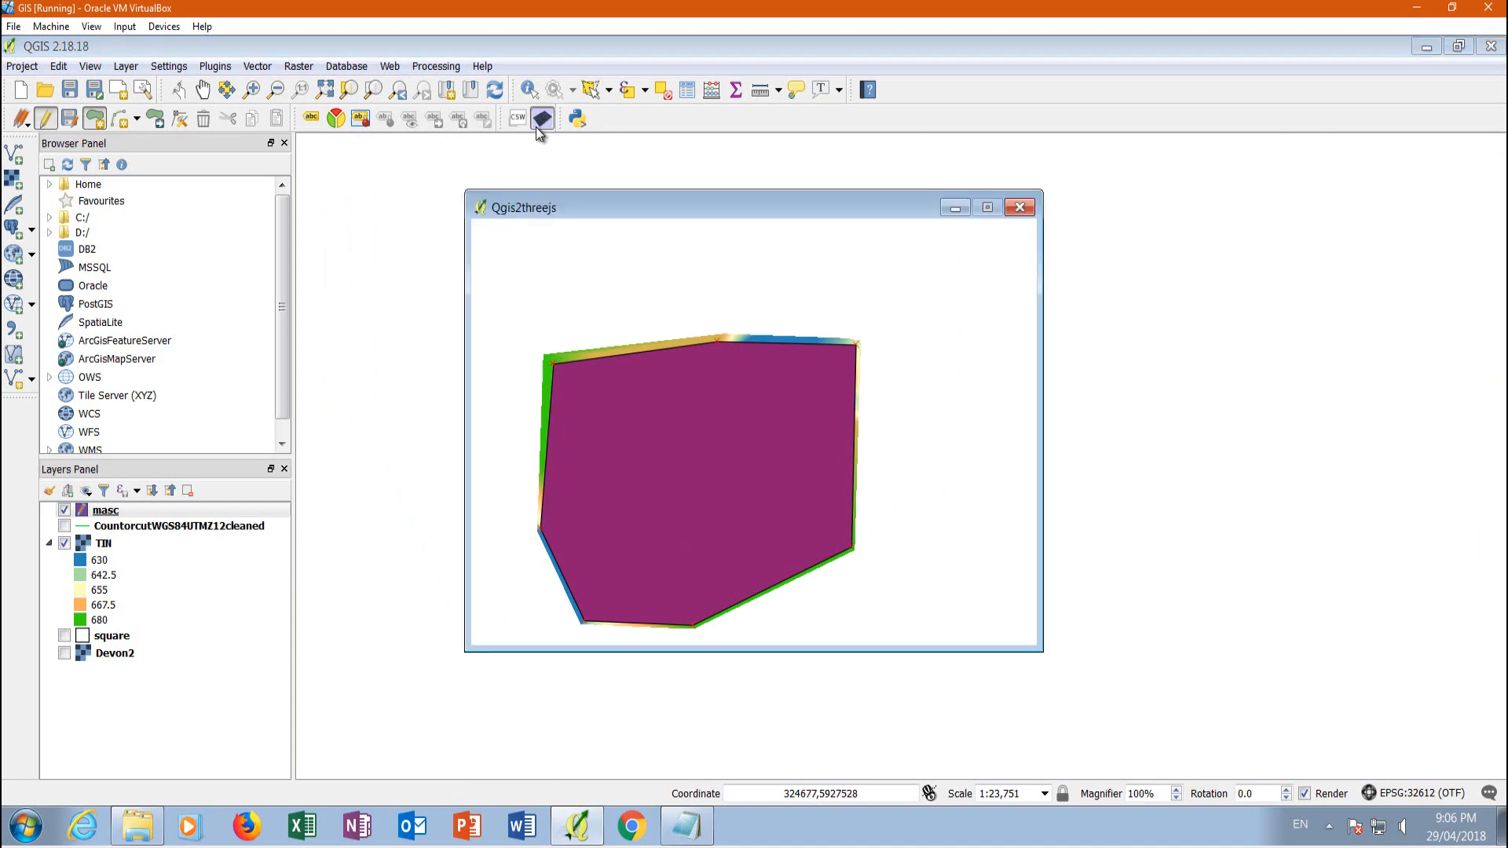
left_click(530, 260)
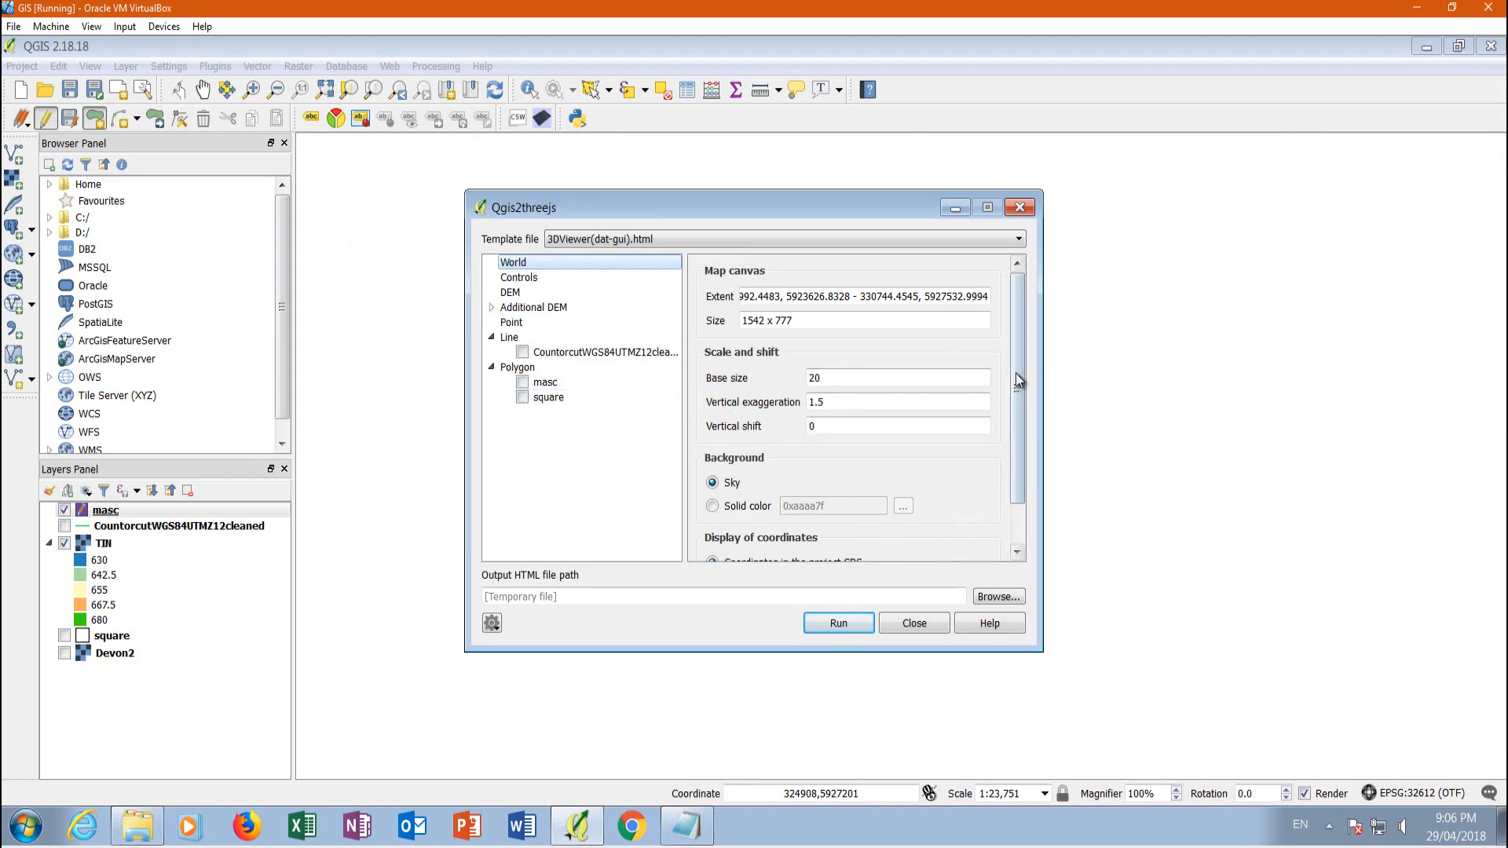
scroll(1018, 391, "down", 1)
scroll(1018, 391, "down", 2)
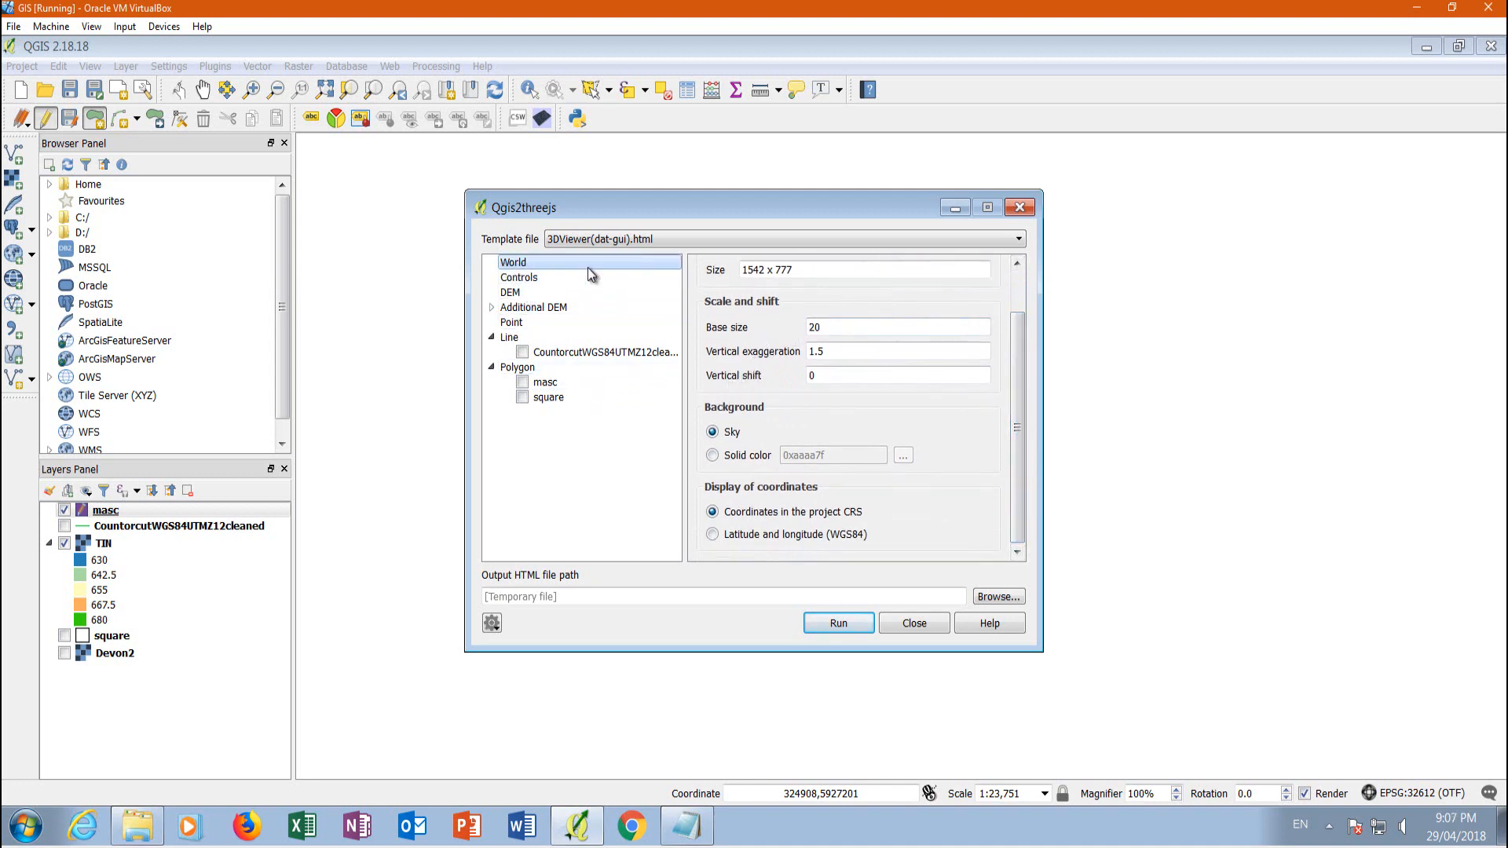
Review the 3D viewer's control options and choose OrbitControls.js
left_click(534, 278)
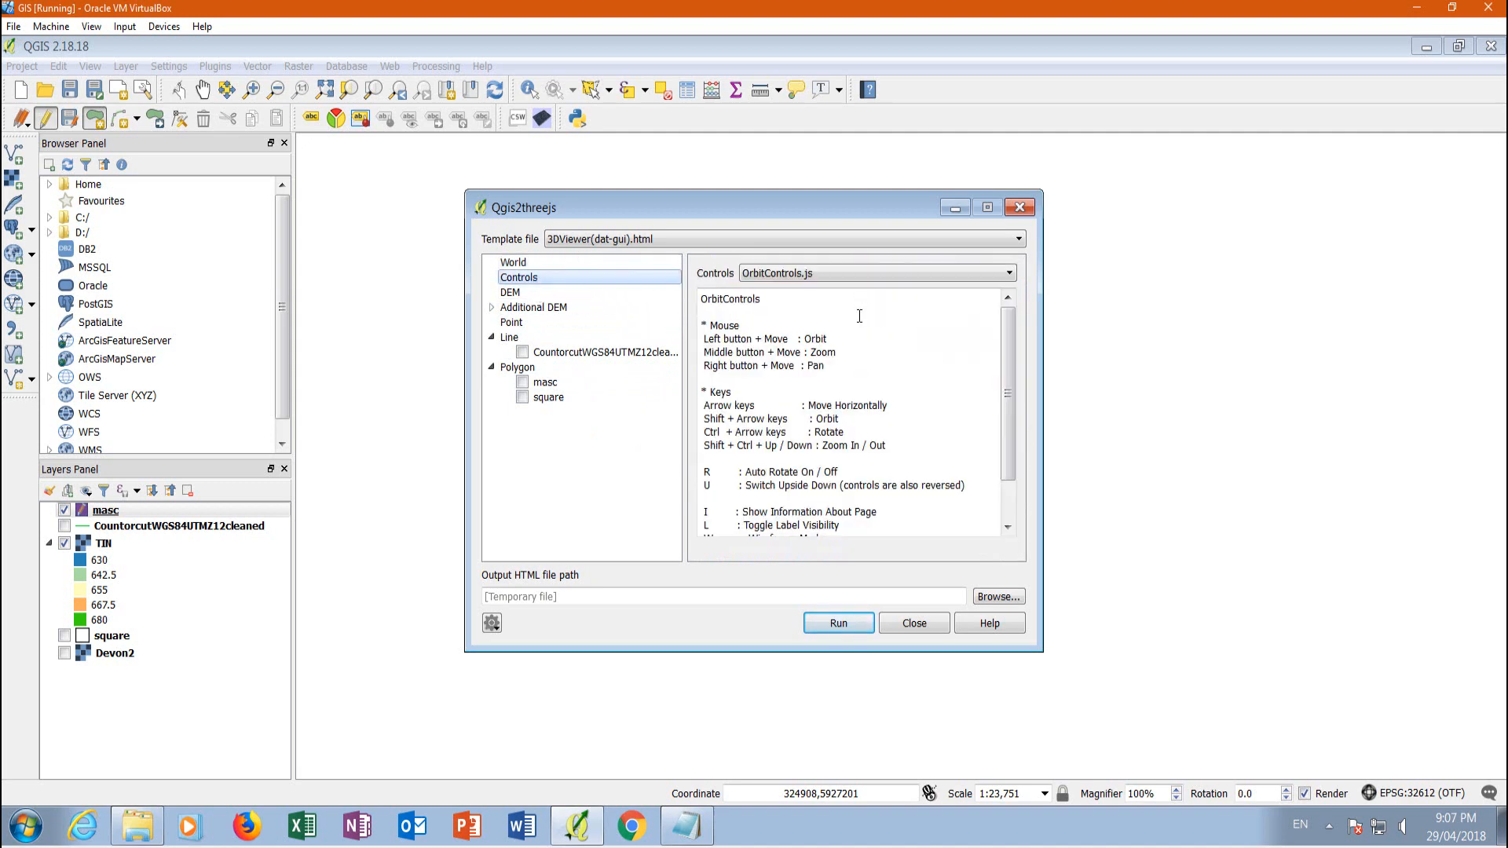
mouse_move(1015, 331)
left_mouse_down()
mouse_move(1014, 402)
mouse_move(1014, 306)
left_mouse_up()
left_click(1009, 273)
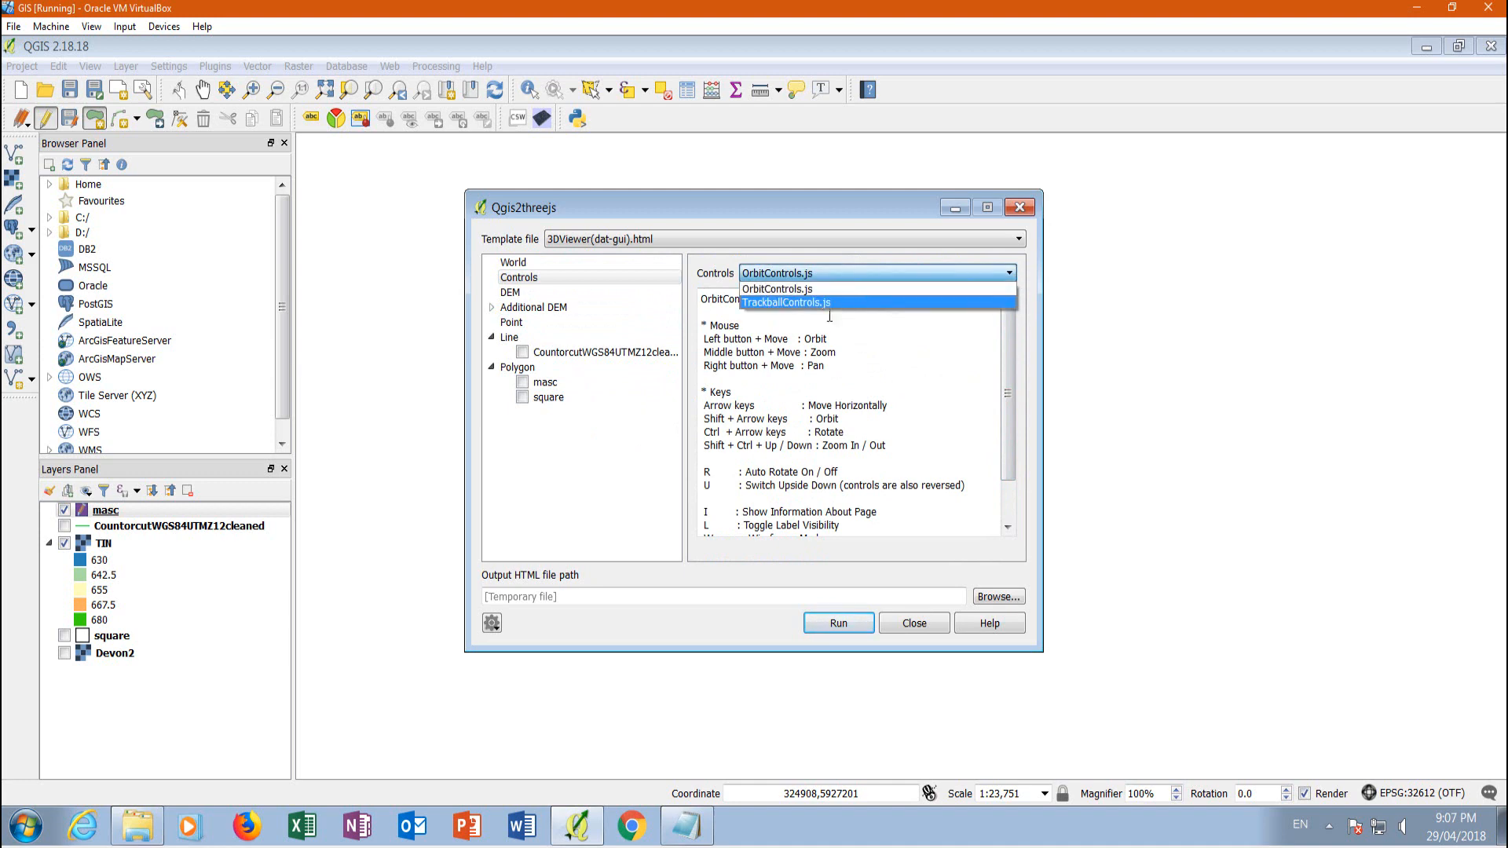
left_click(777, 289)
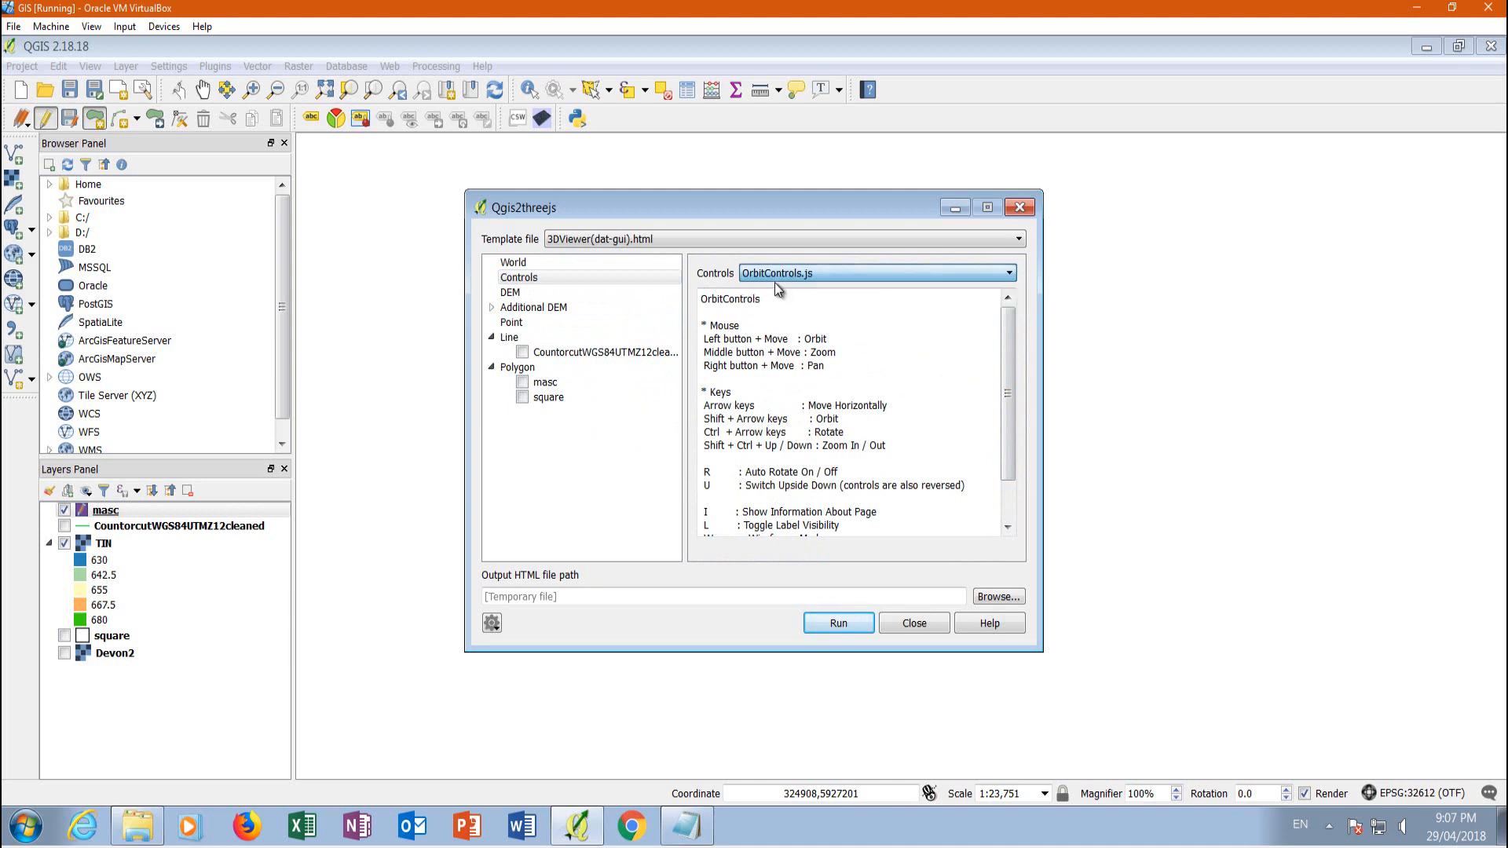
Close the Qgis2threejs dialog, end the editing session on the masc layer and save its changes
left_click(511, 292)
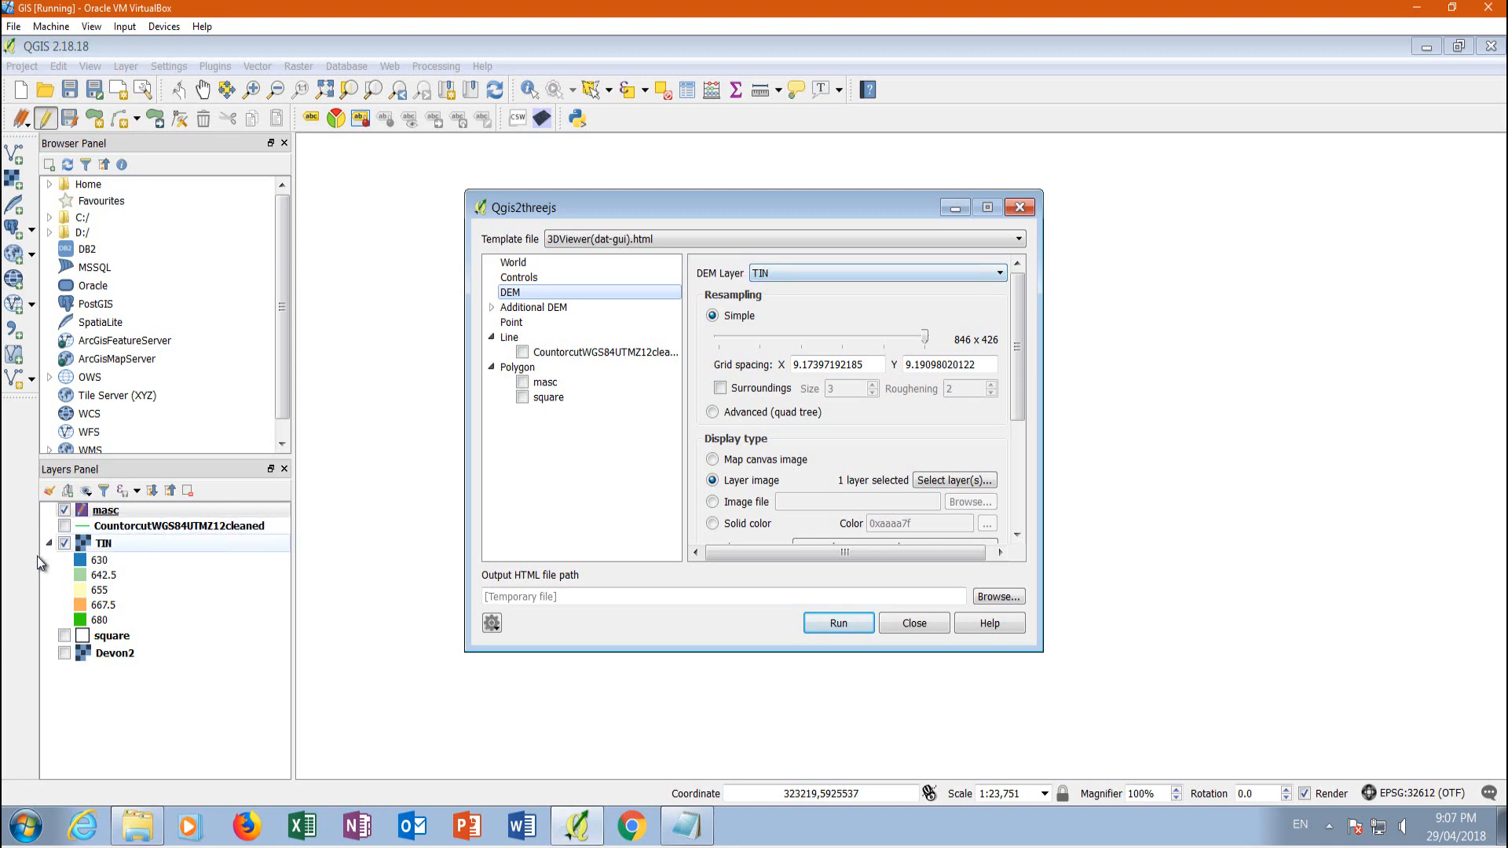
left_click(89, 512)
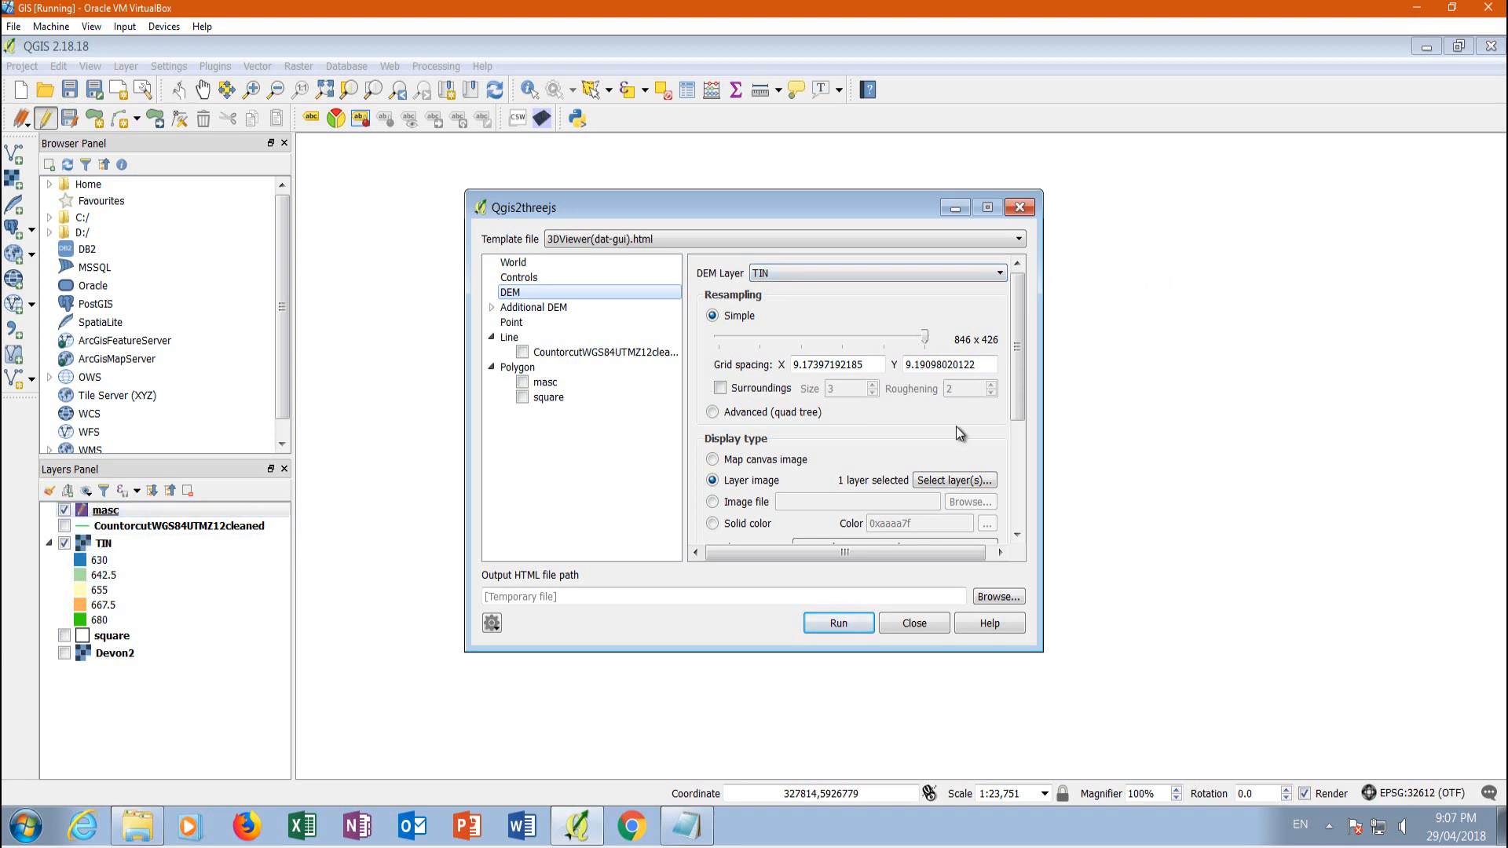
left_click(912, 622)
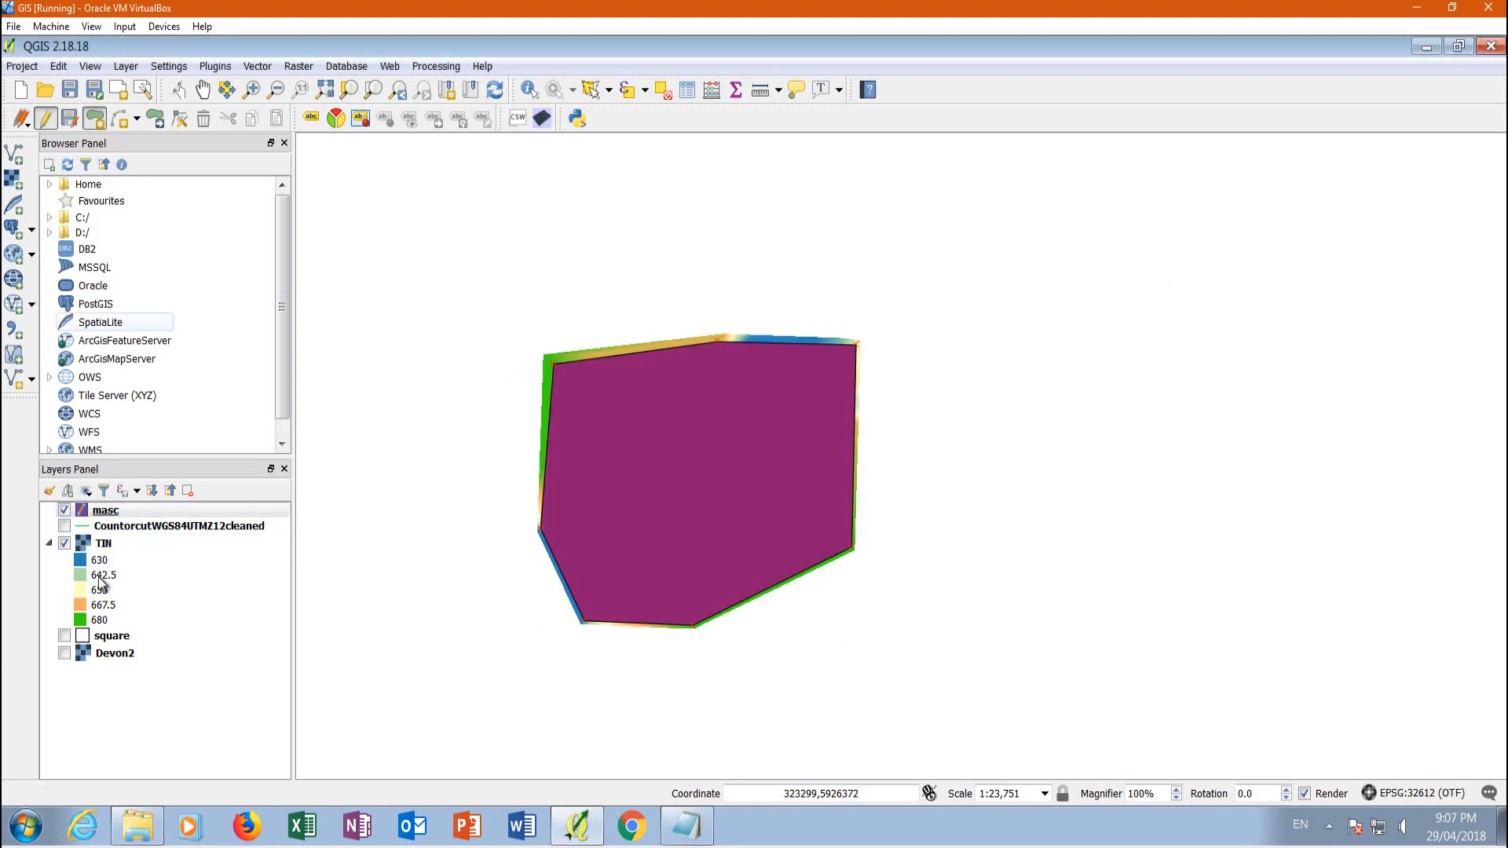
left_click(43, 119)
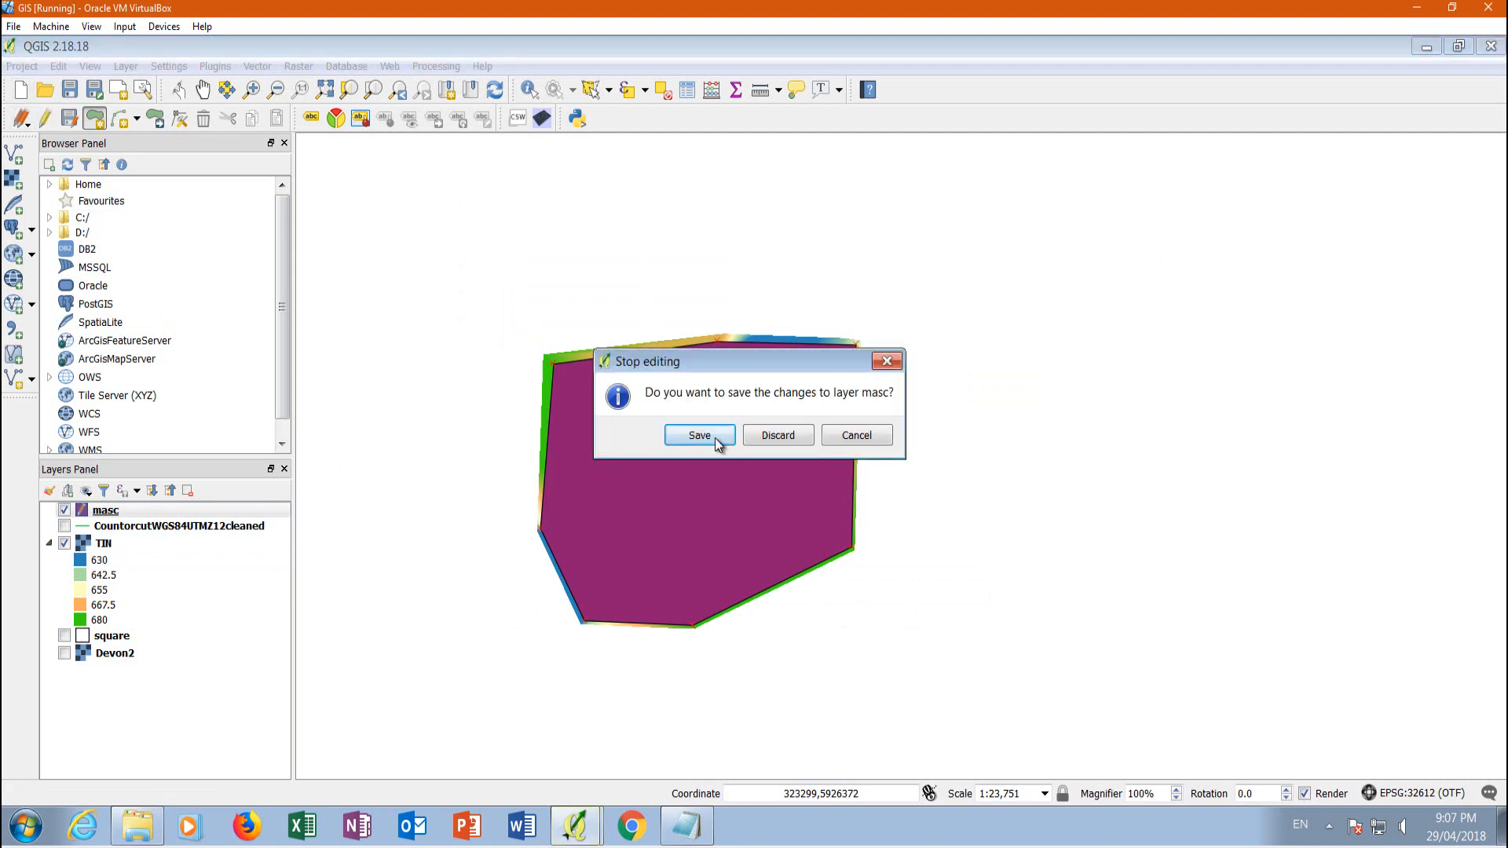
left_click(700, 435)
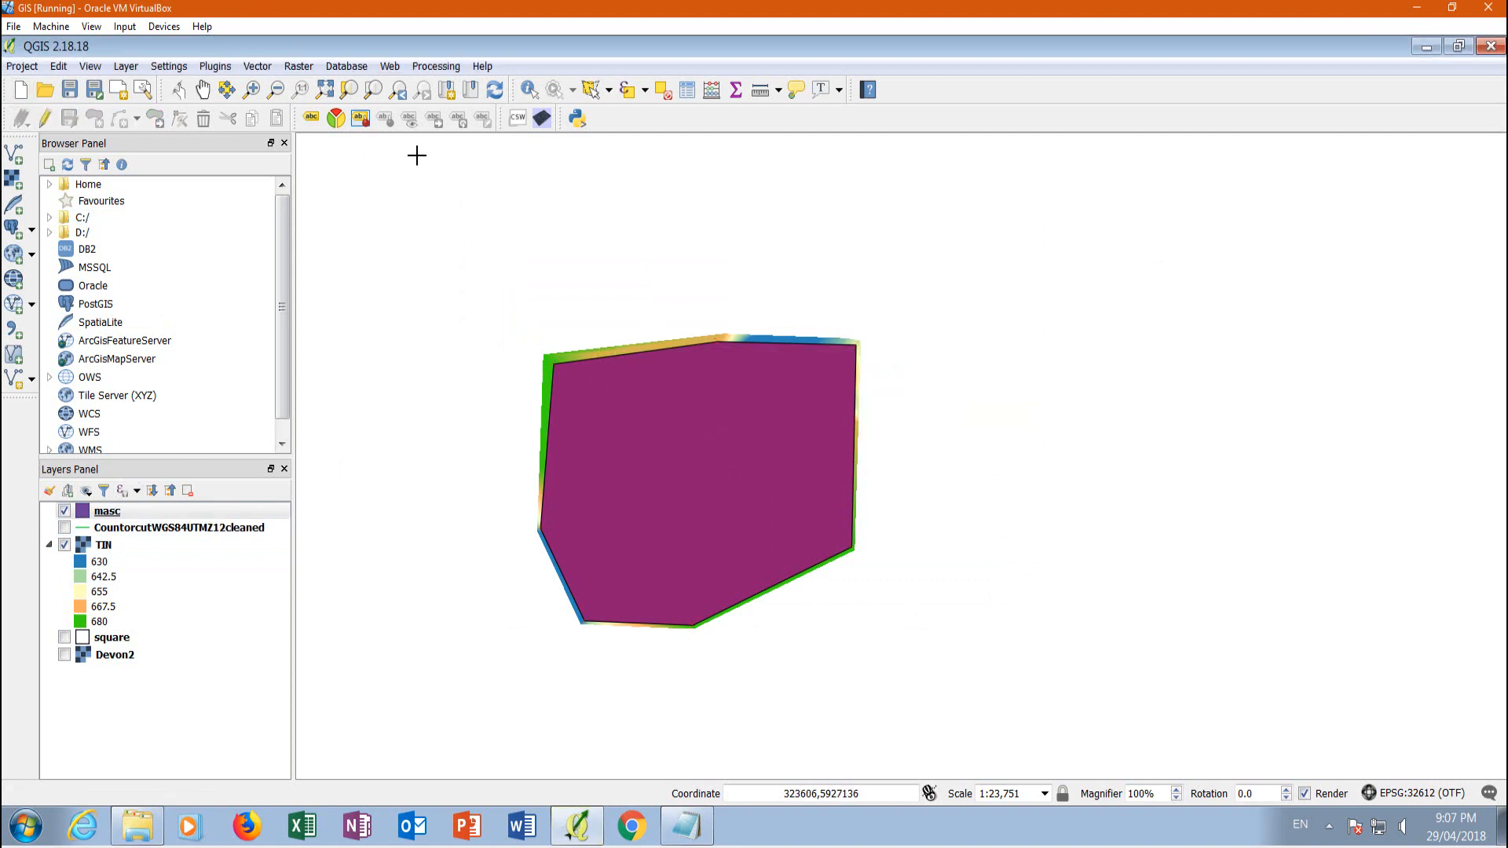
Reopen Qgis2threejs and use the Devon2 layer image as the display type for the TIN DEM
left_click(544, 120)
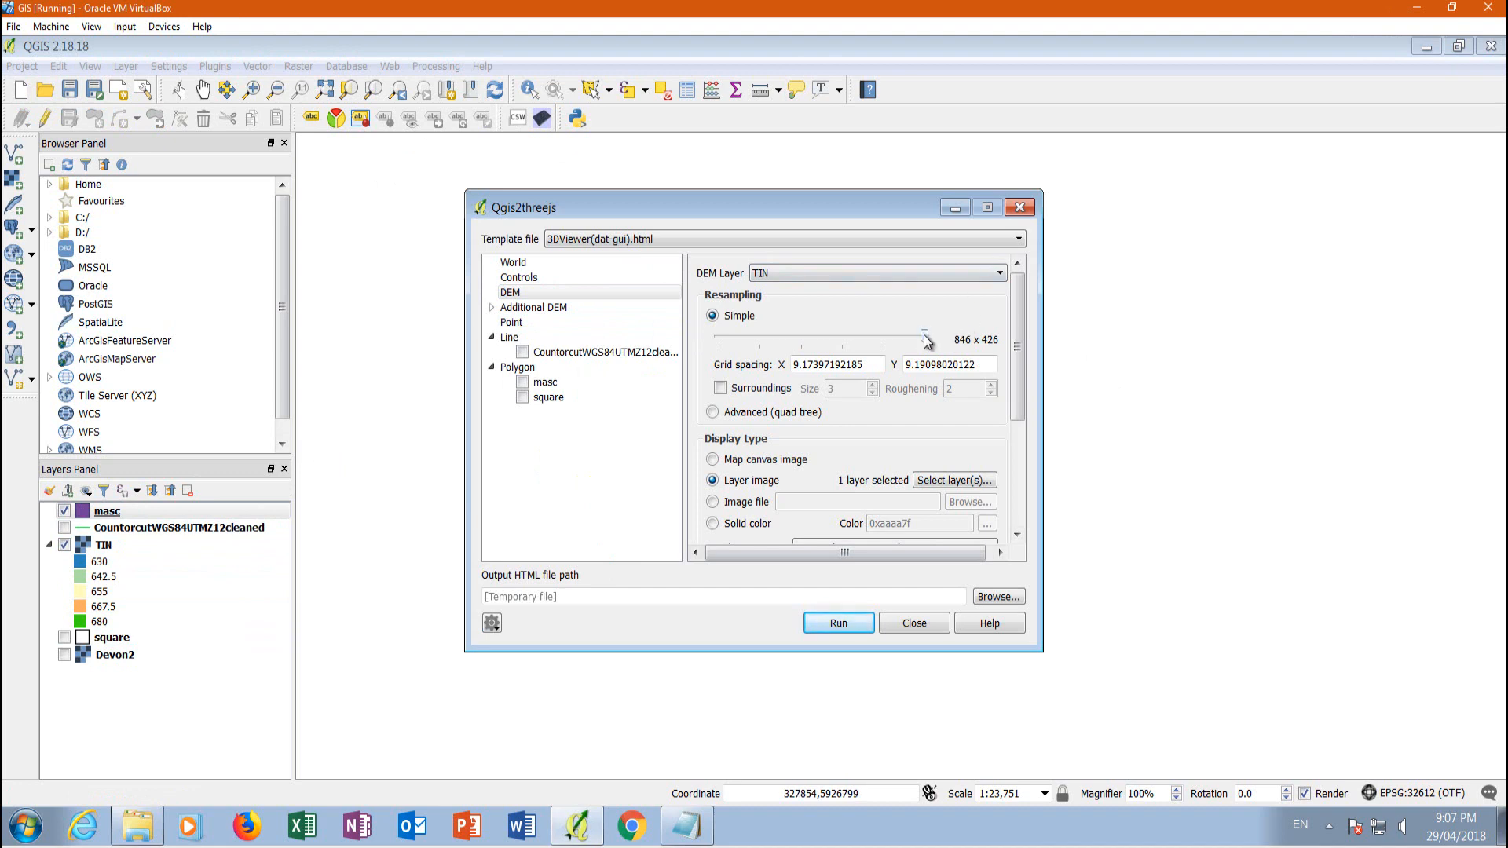
left_click_drag(927, 340, 1021, 344)
scroll(1018, 348, "down", 1)
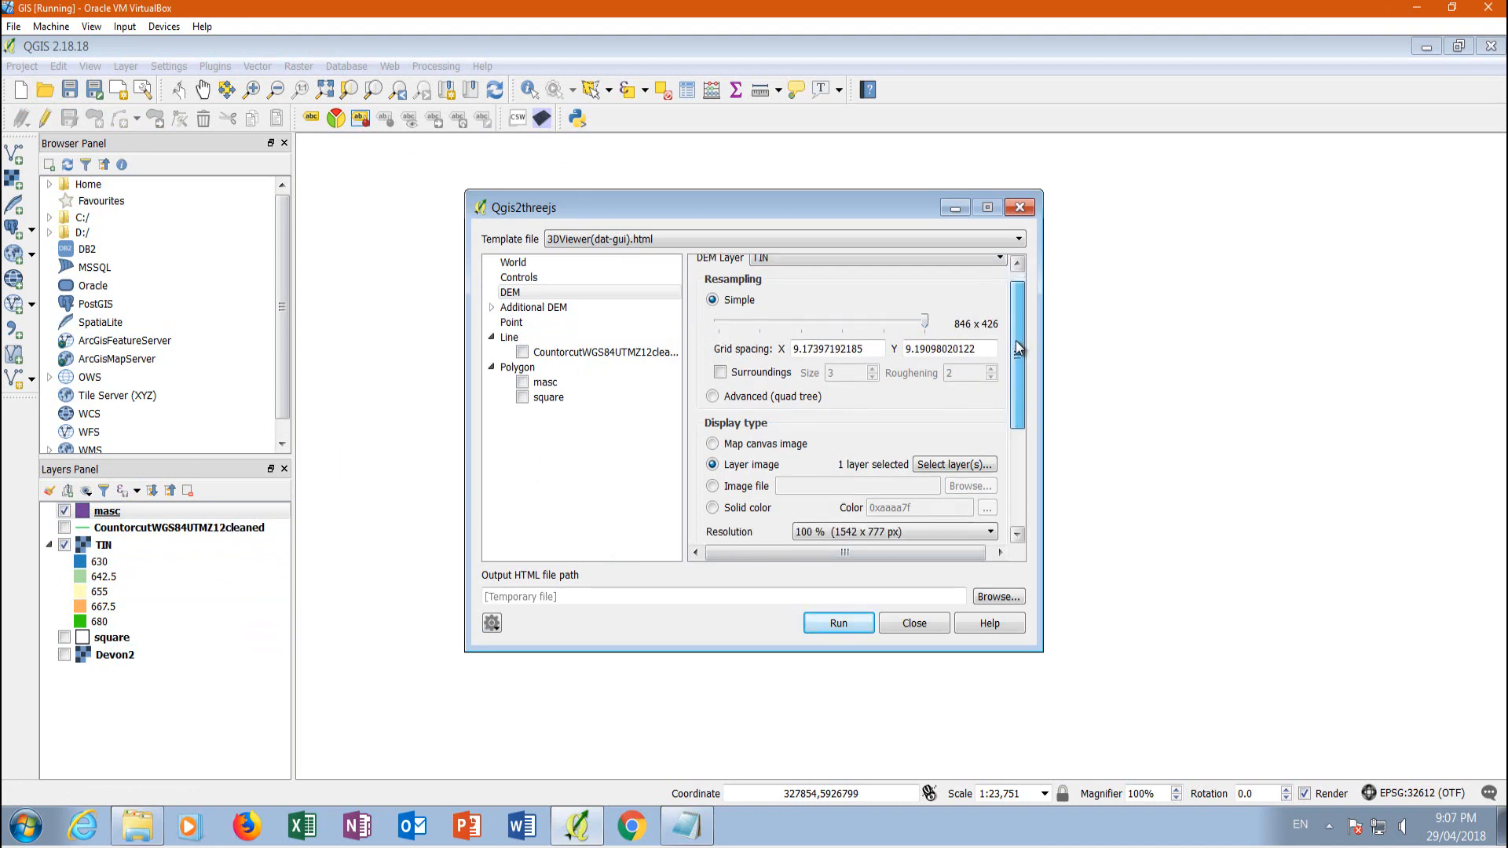
scroll(1018, 348, "down", 3)
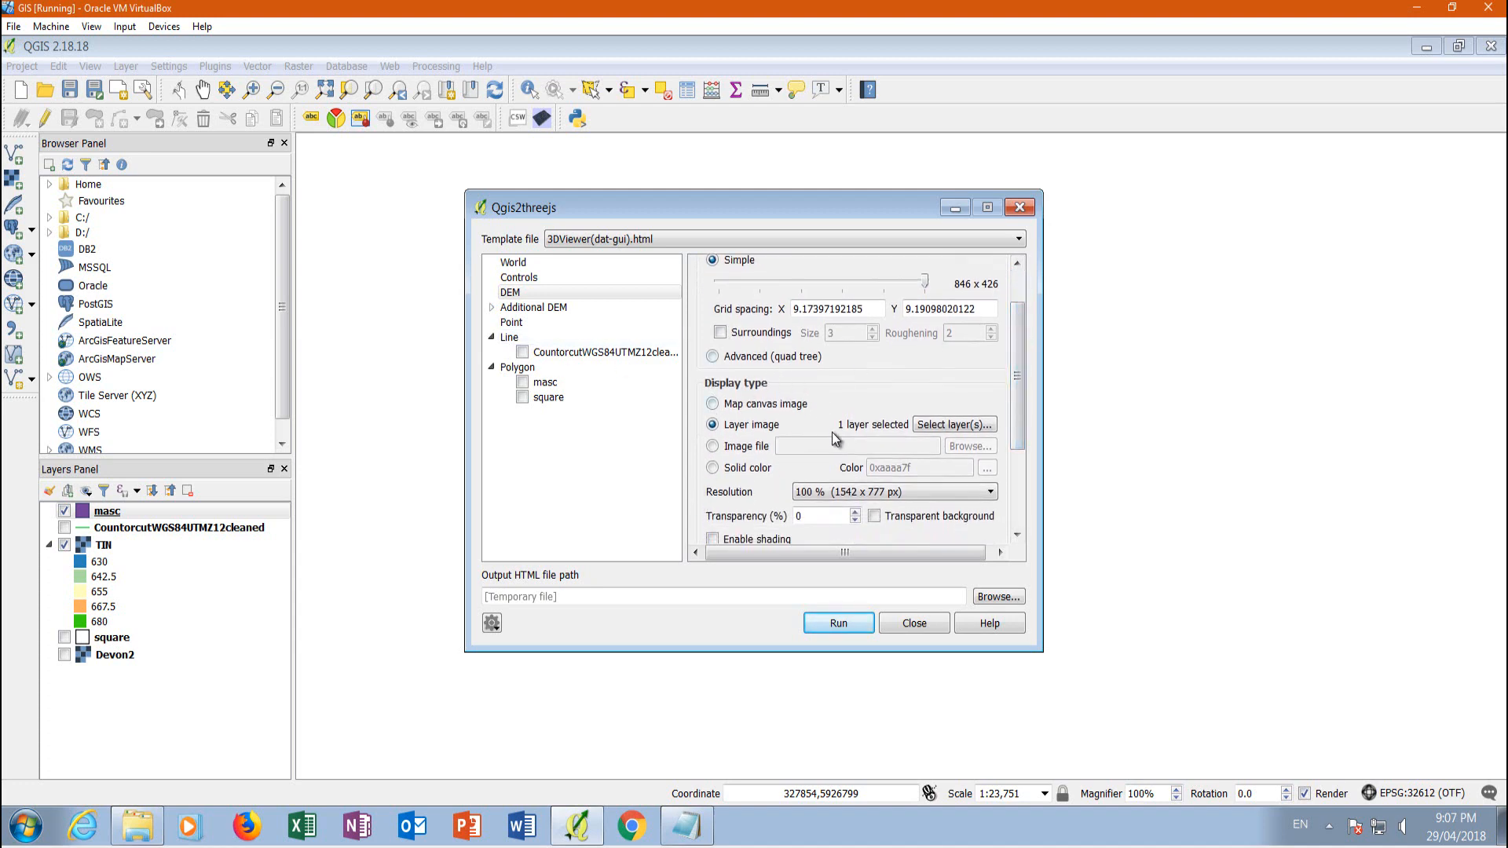
left_click(718, 405)
left_click(713, 423)
left_click(957, 426)
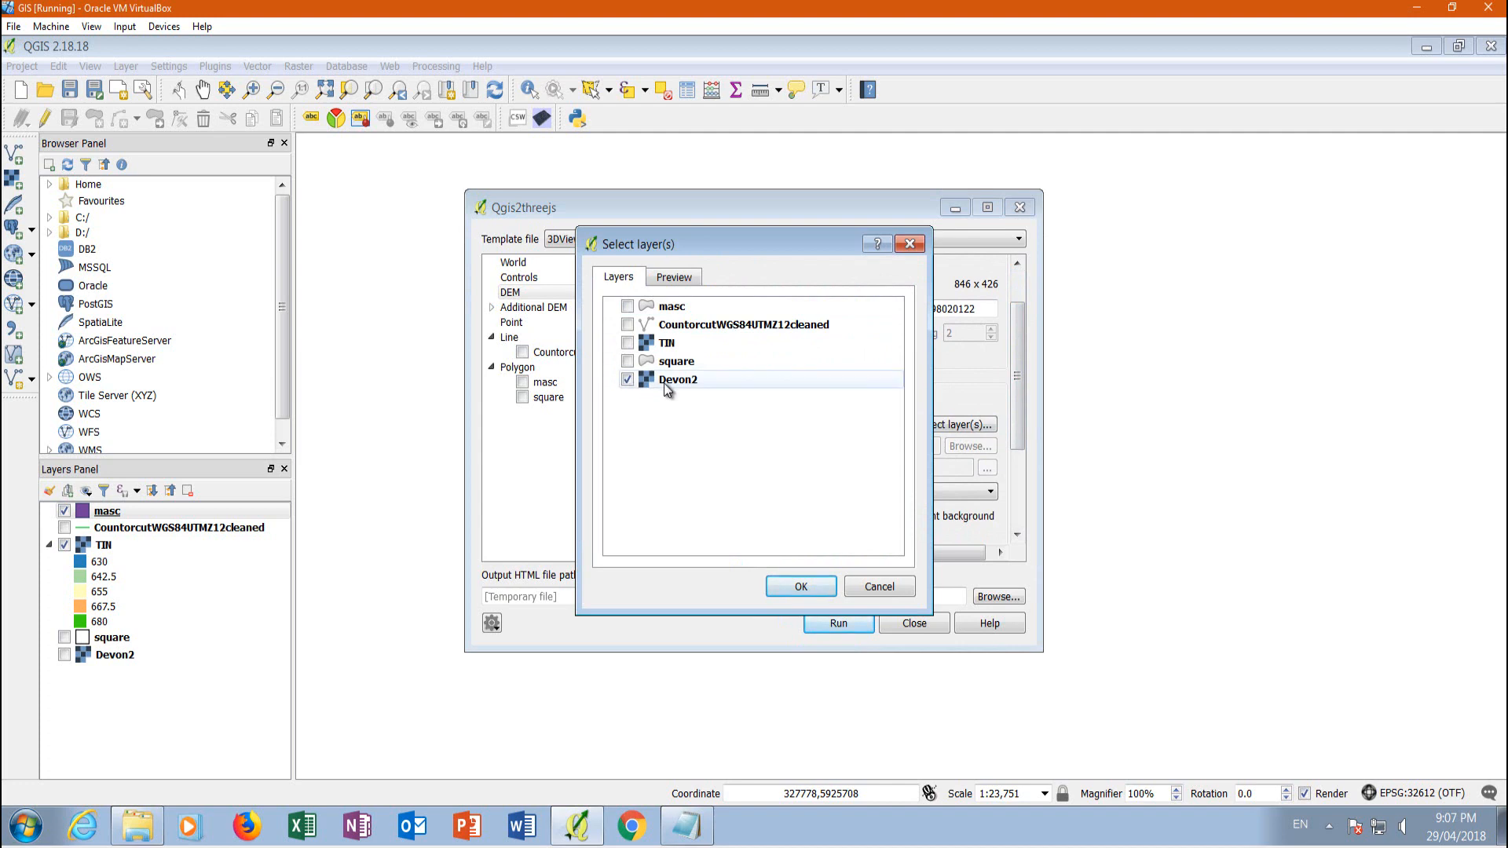
left_click(791, 586)
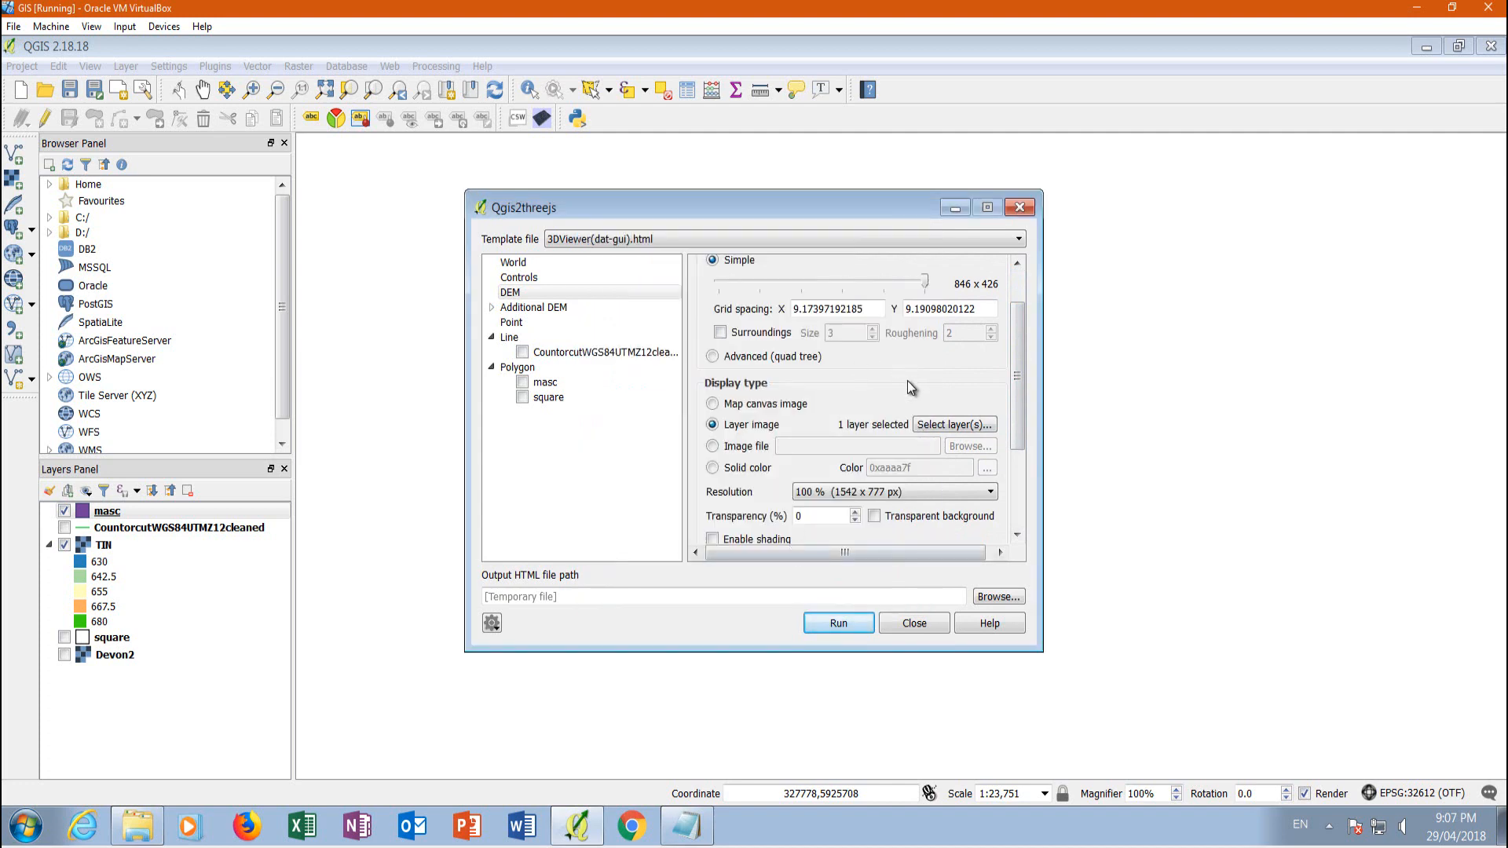
Set the resolution of the DEM's layer image to 400 % (6168 x 3108 px)
left_click_drag(1019, 402, 1021, 430)
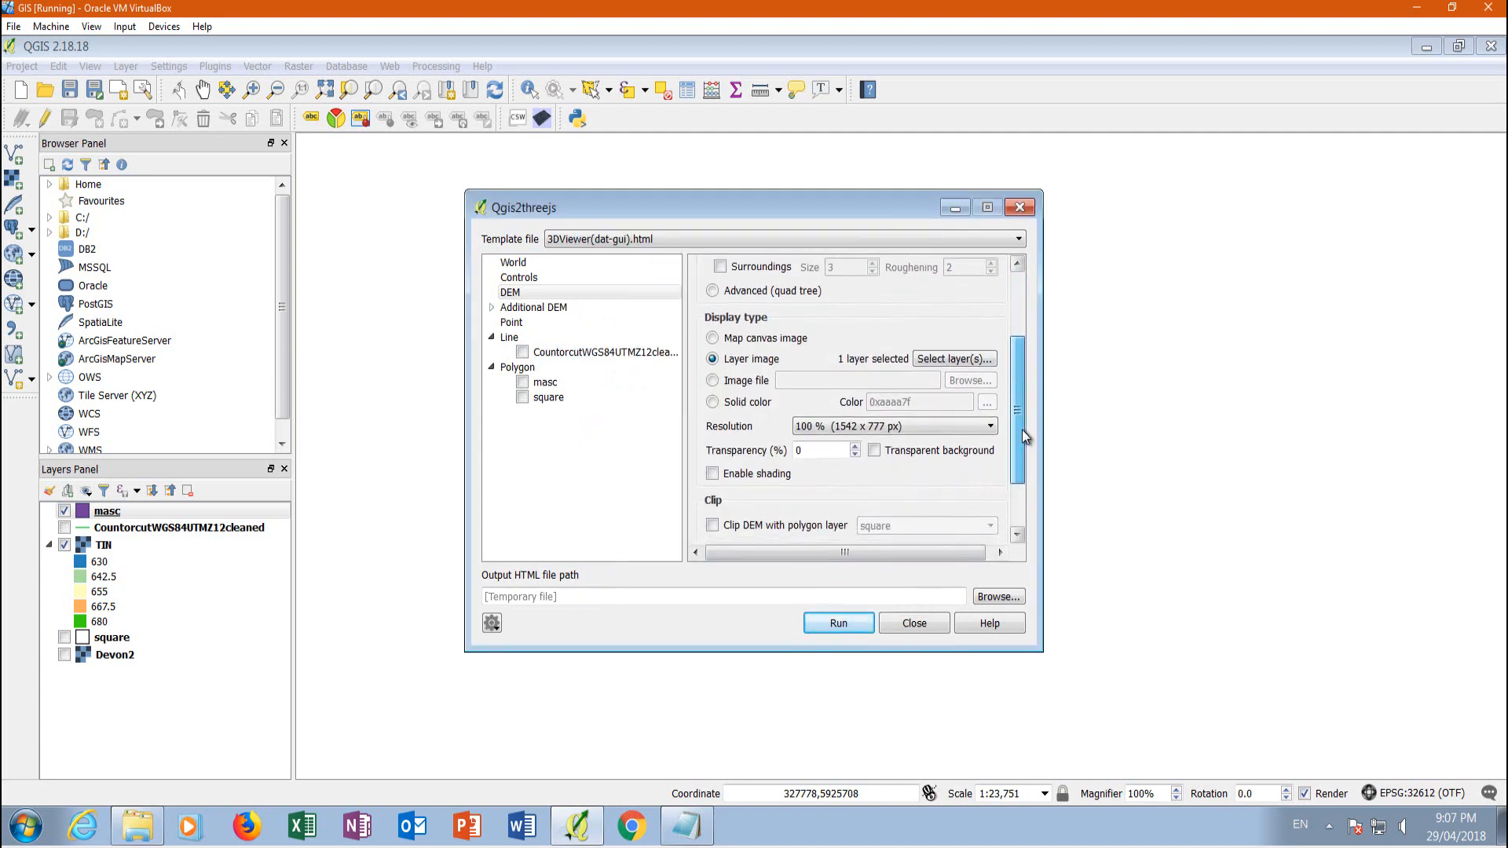
left_click(991, 428)
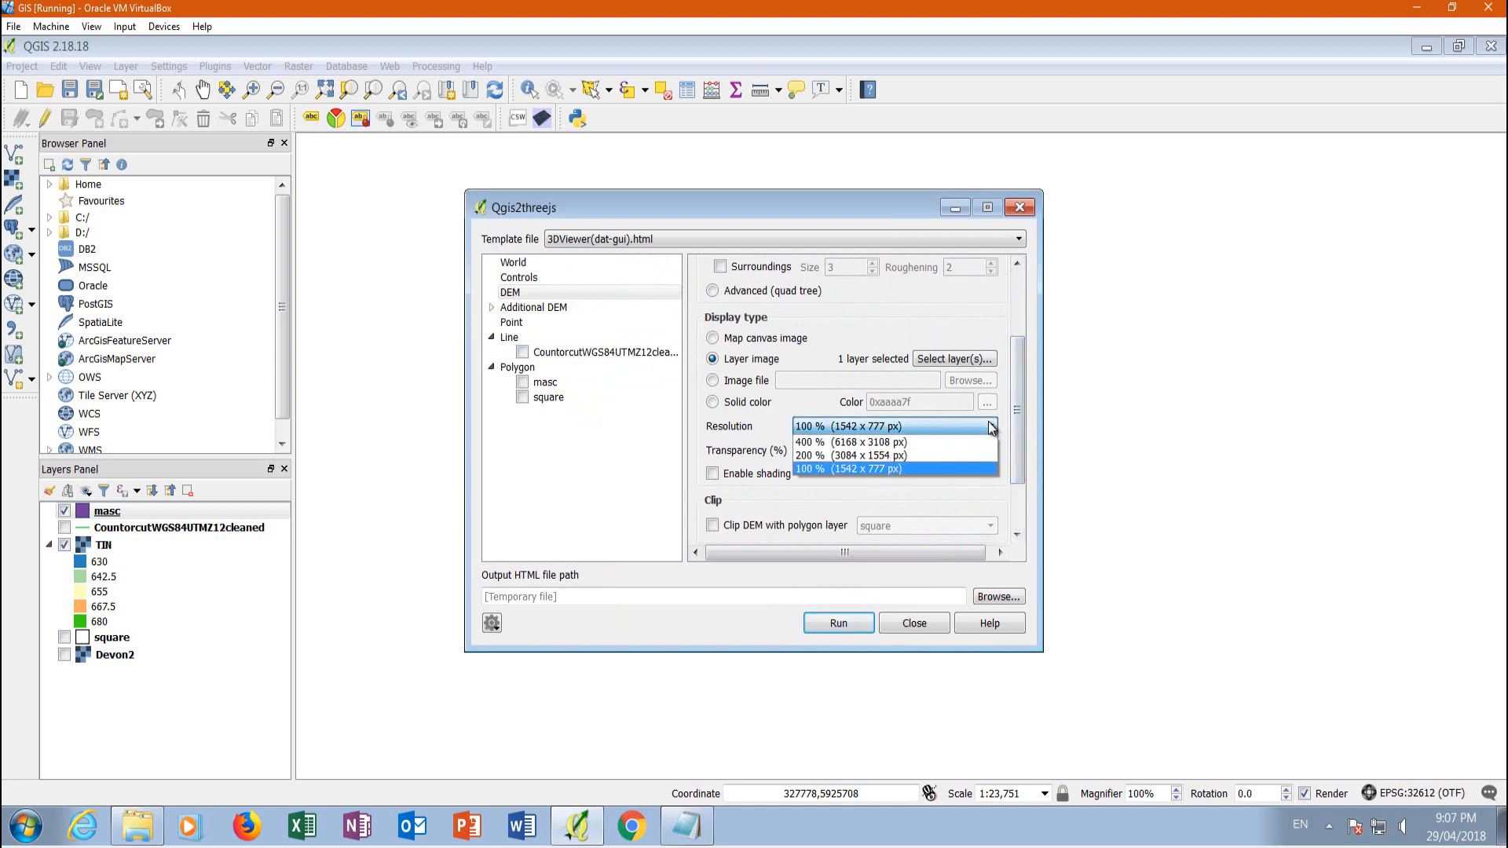
left_click(807, 445)
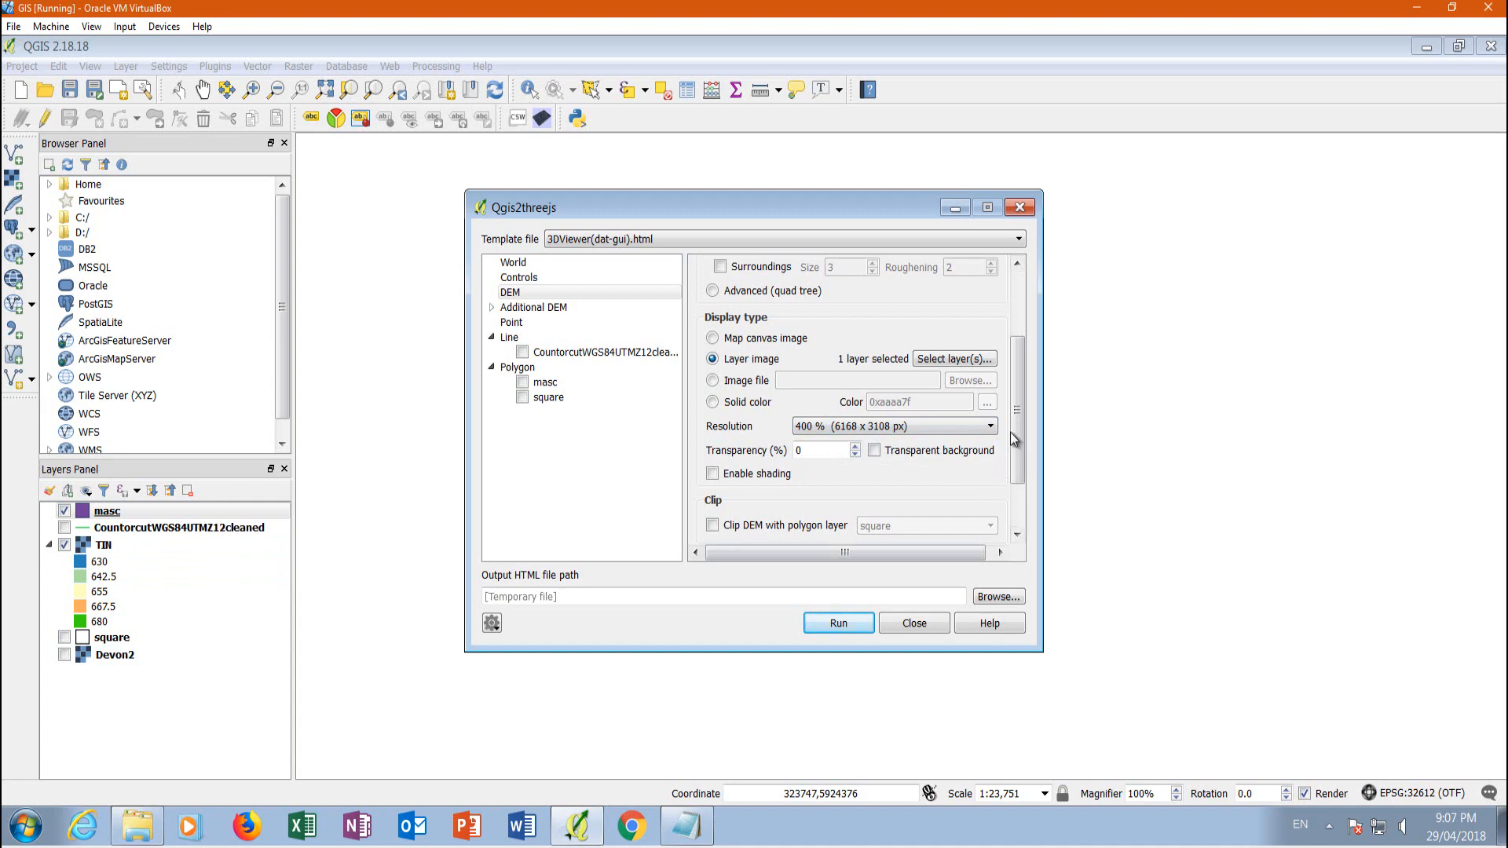
Clip the DEM with the masc polygon layer and turn off Build sides
scroll(1015, 437, "down", 4)
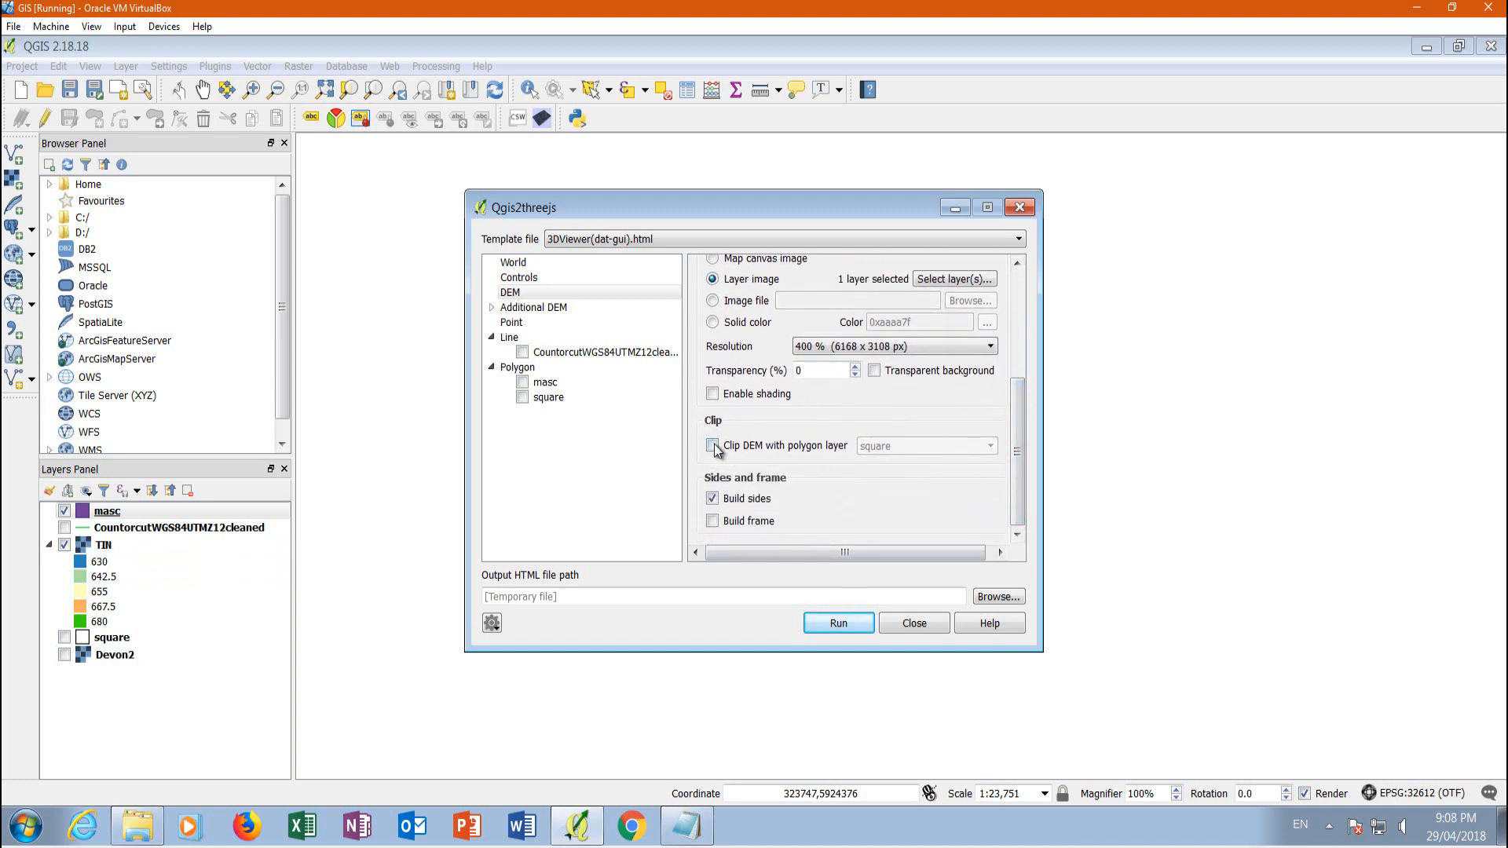
left_click(713, 446)
left_click(987, 447)
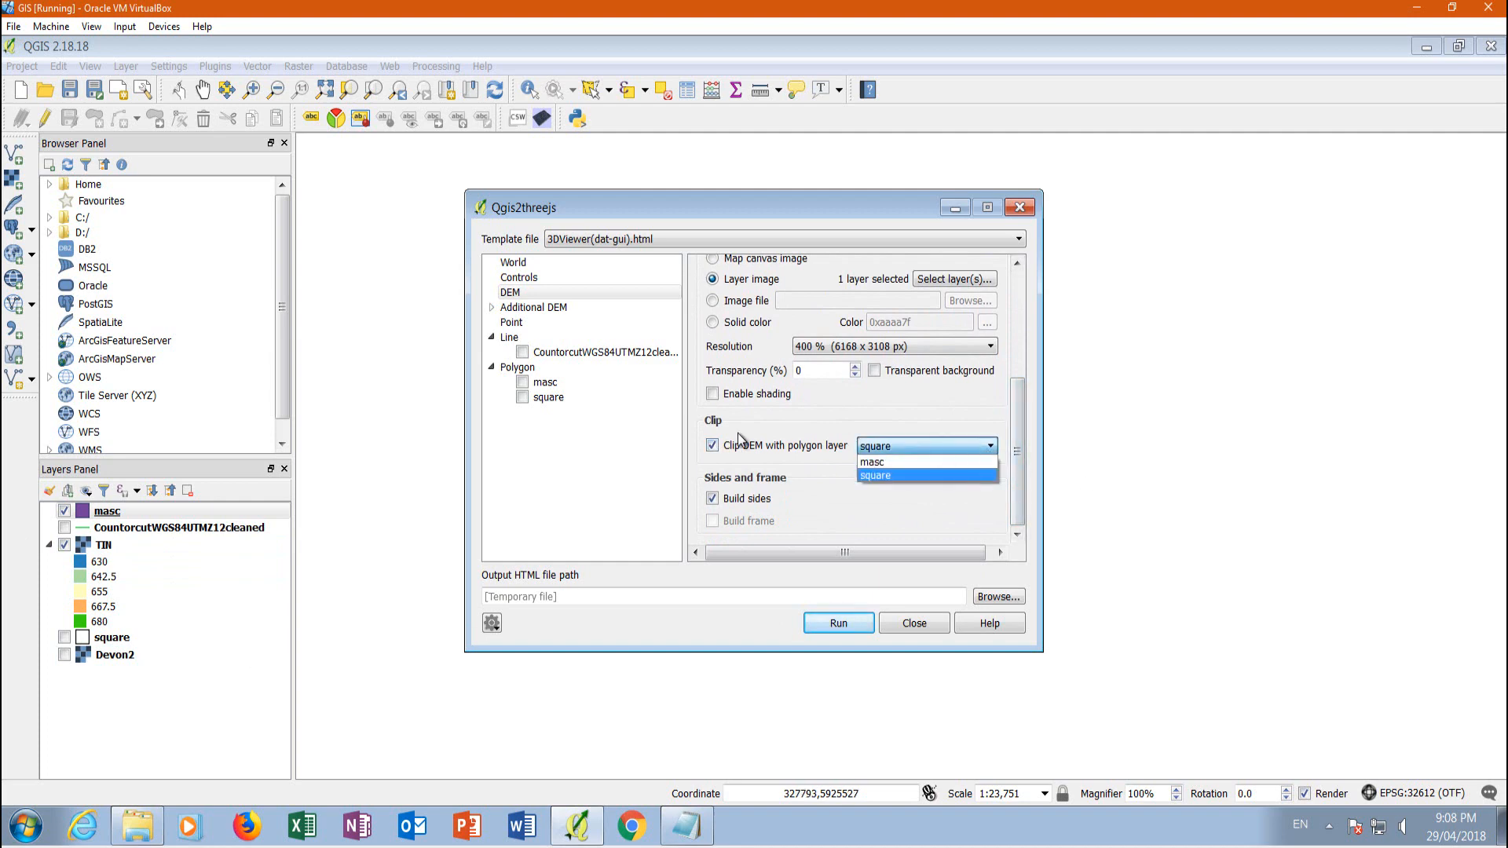
left_click(882, 464)
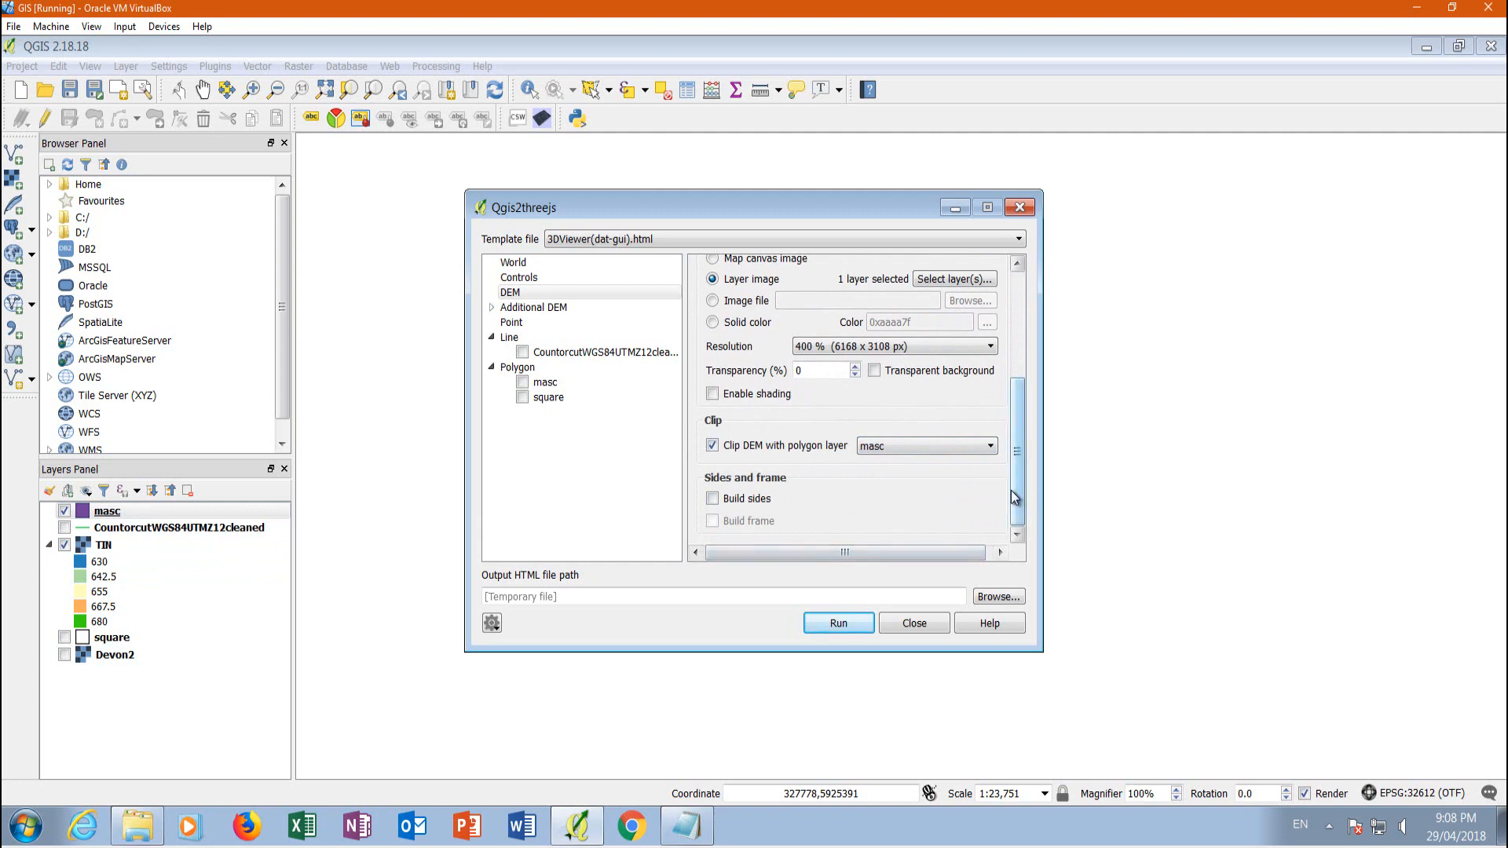
Run the Qgis2threejs export and bring up the resulting 3D scene in the web browser
left_click_drag(1013, 495, 1028, 333)
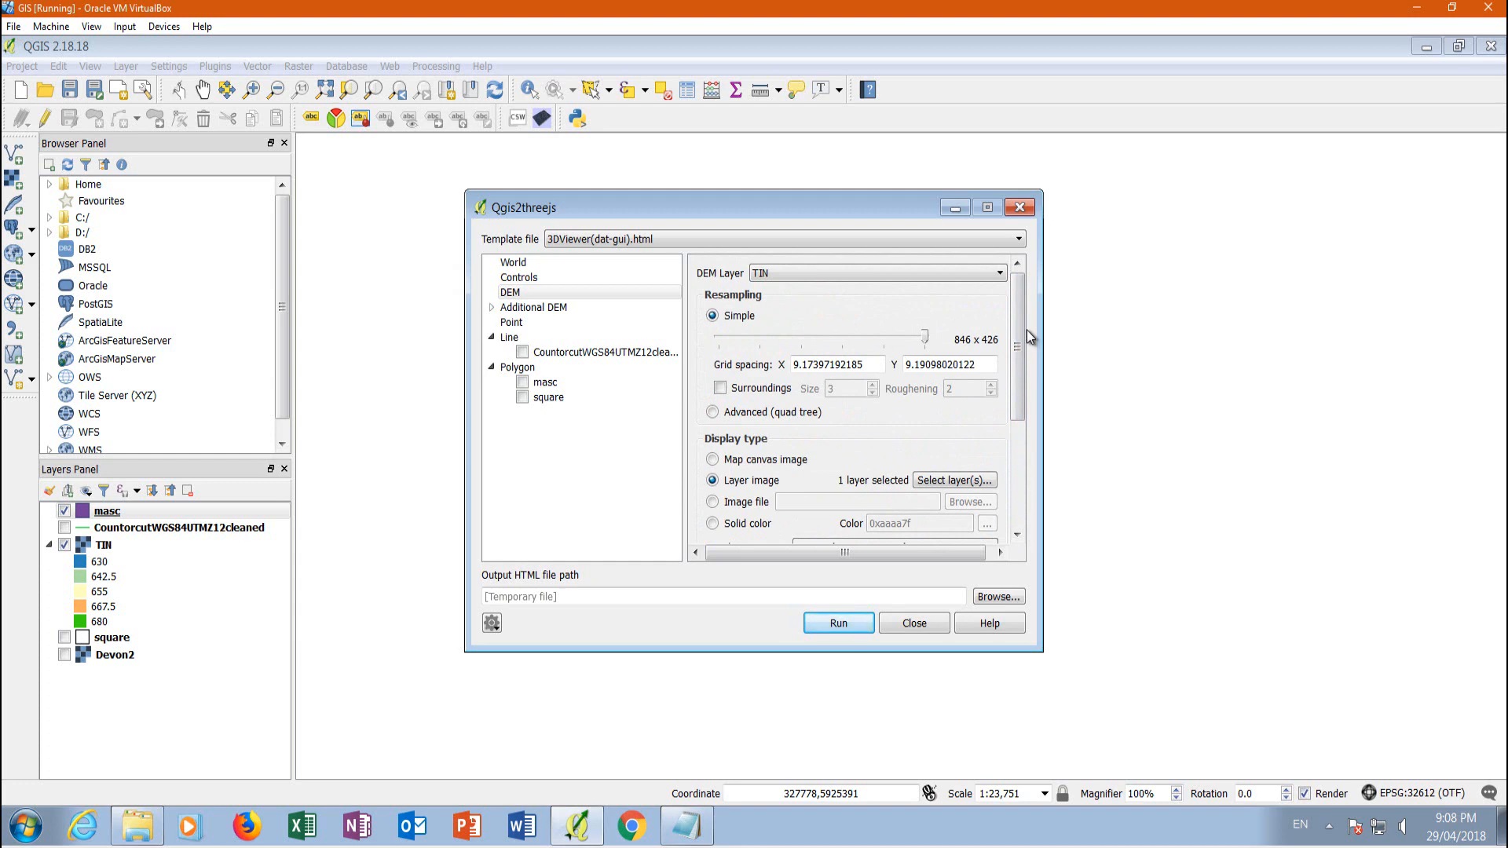
left_click(839, 623)
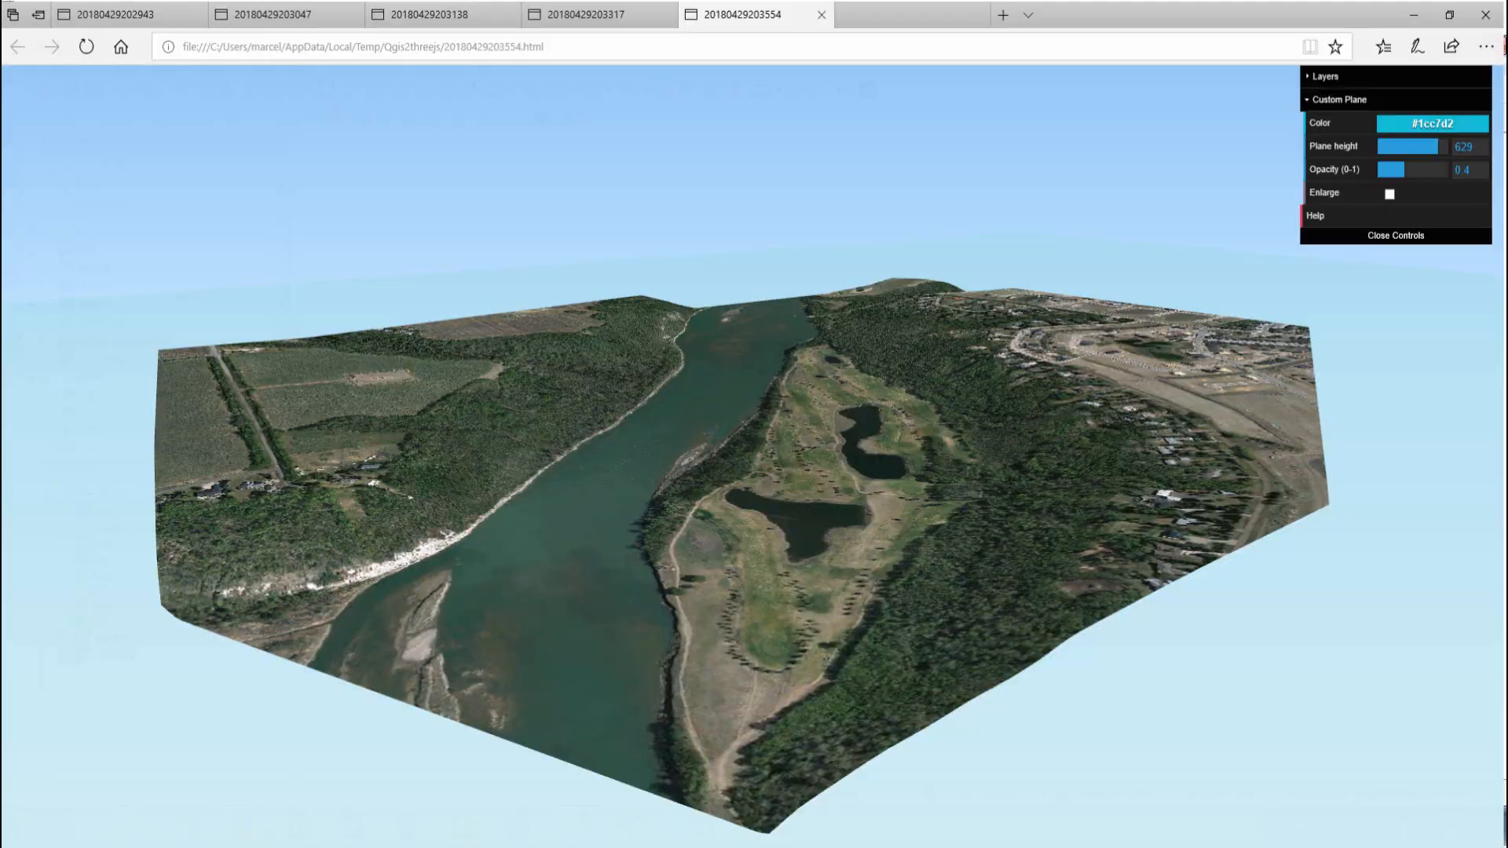
left_click(343, 19)
left_click(342, 19)
left_click(352, 12)
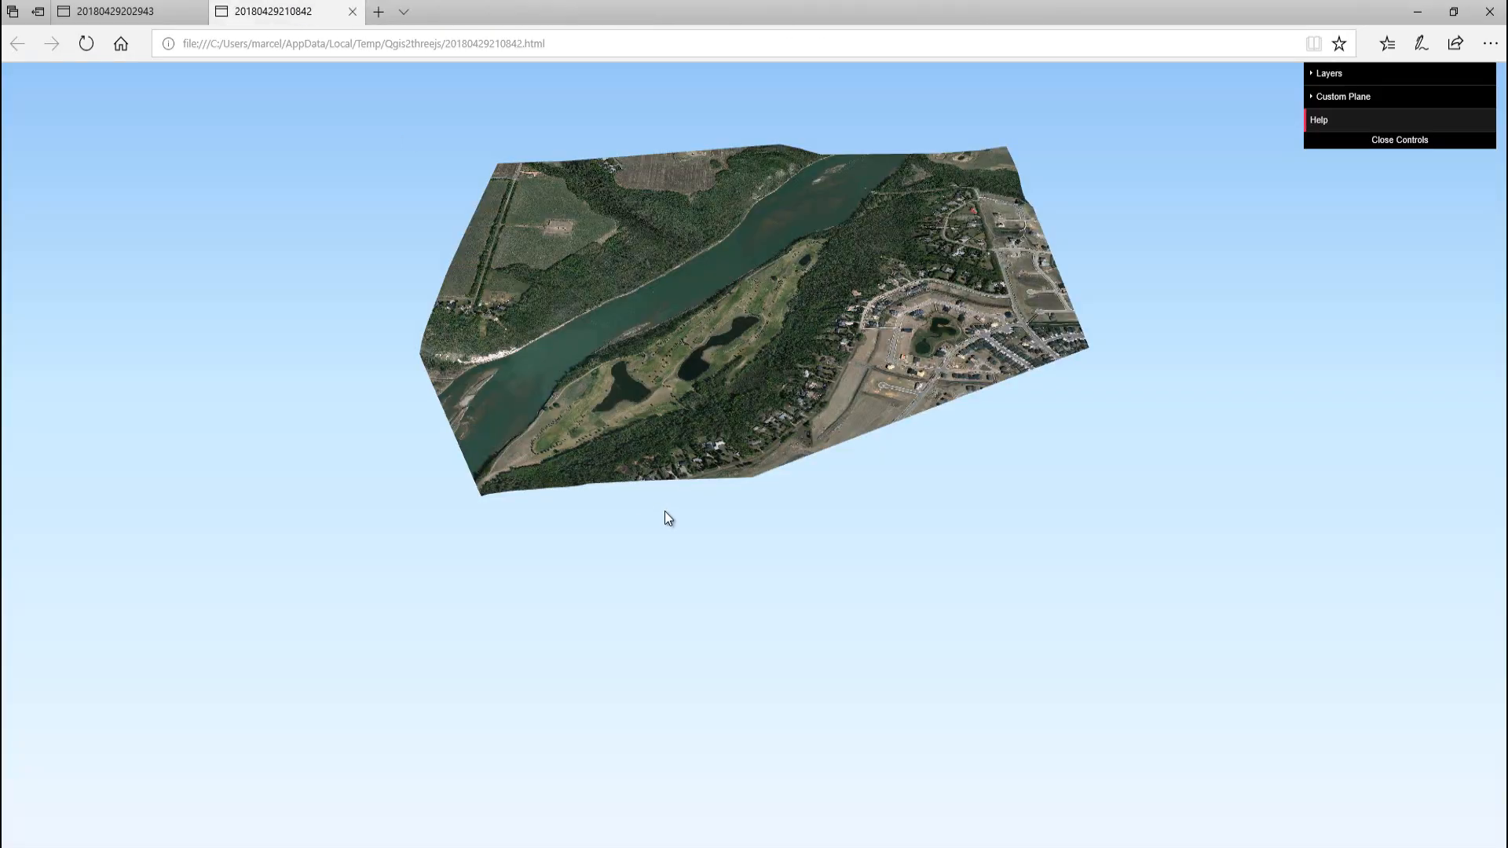
Examine the clipped 3D terrain from above and from low over the river valley beside the golf course
mouse_move(689, 360)
left_mouse_down()
mouse_move(683, 393)
mouse_move(689, 351)
left_mouse_up()
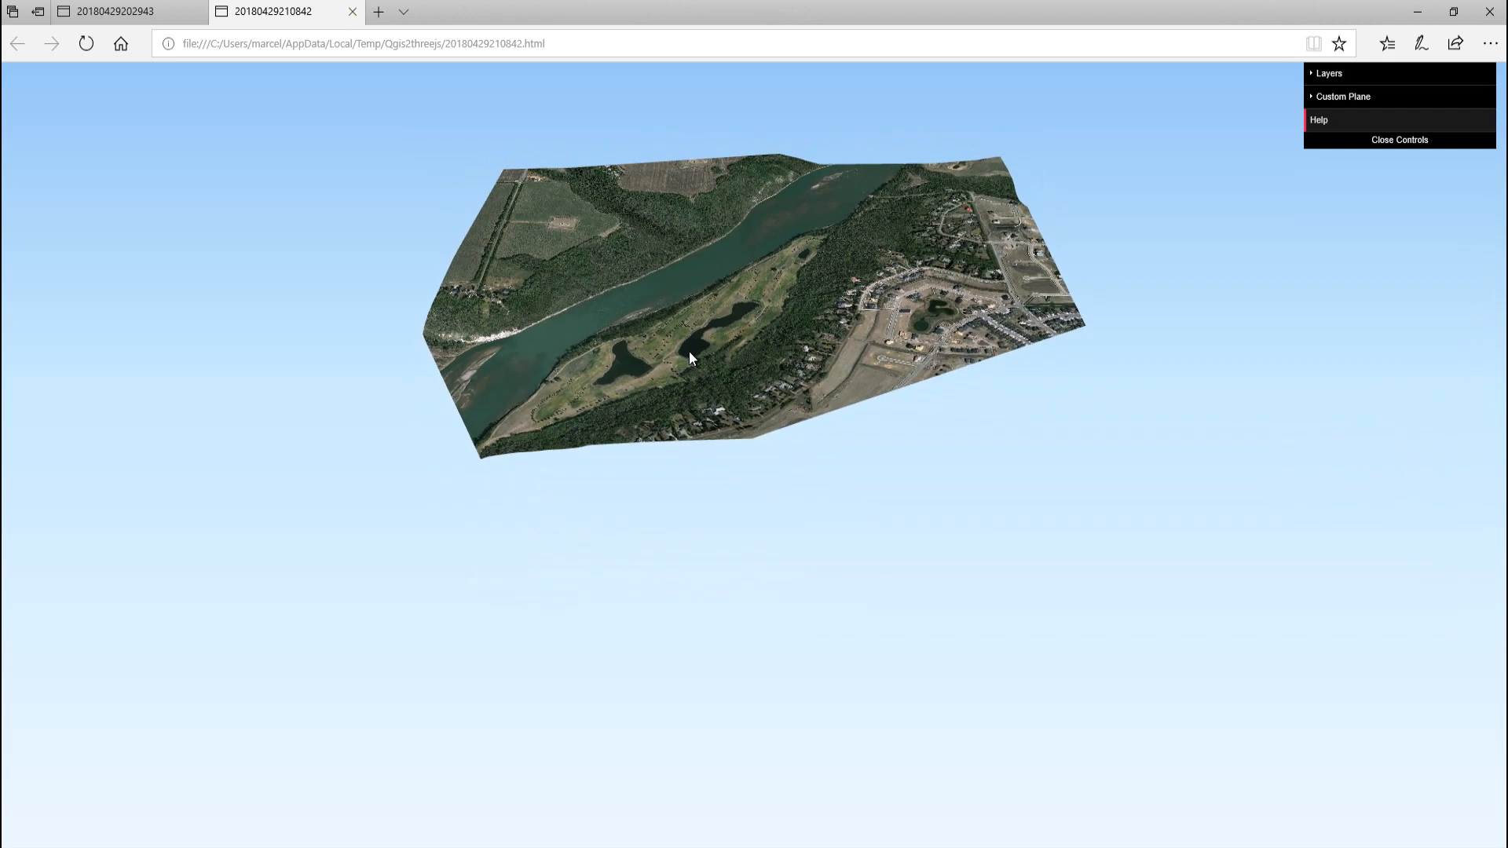
left_click_drag(744, 238, 972, 497)
key("Right")
key("Right")
key("Right")
key("Right")
key("Right")
key("Right")
key("Up")
key("Up")
key("Up")
key("Up")
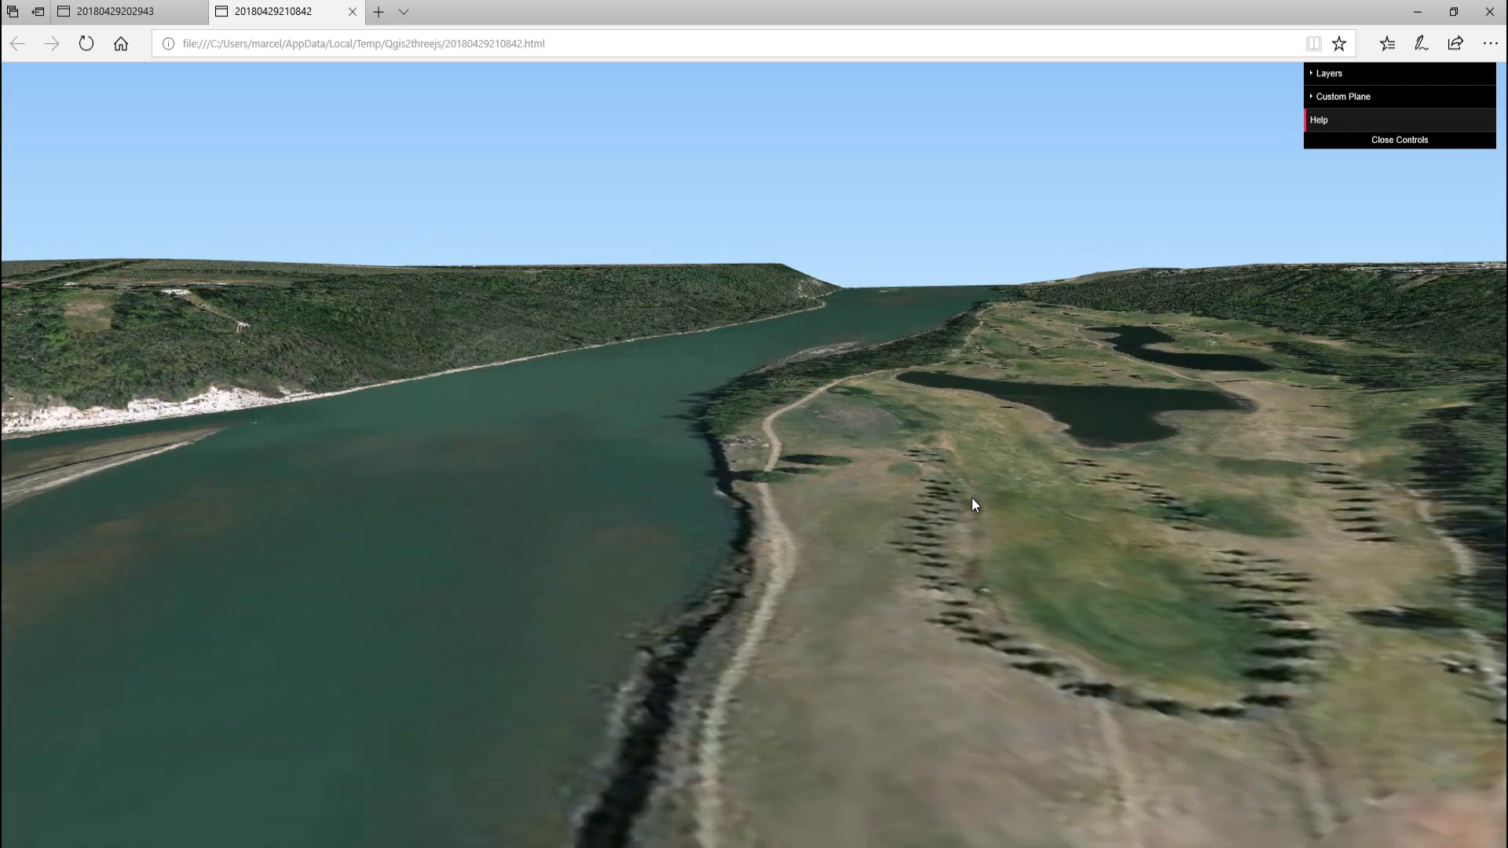
left_click_drag(762, 603, 948, 567)
scroll(950, 451, "down", 4)
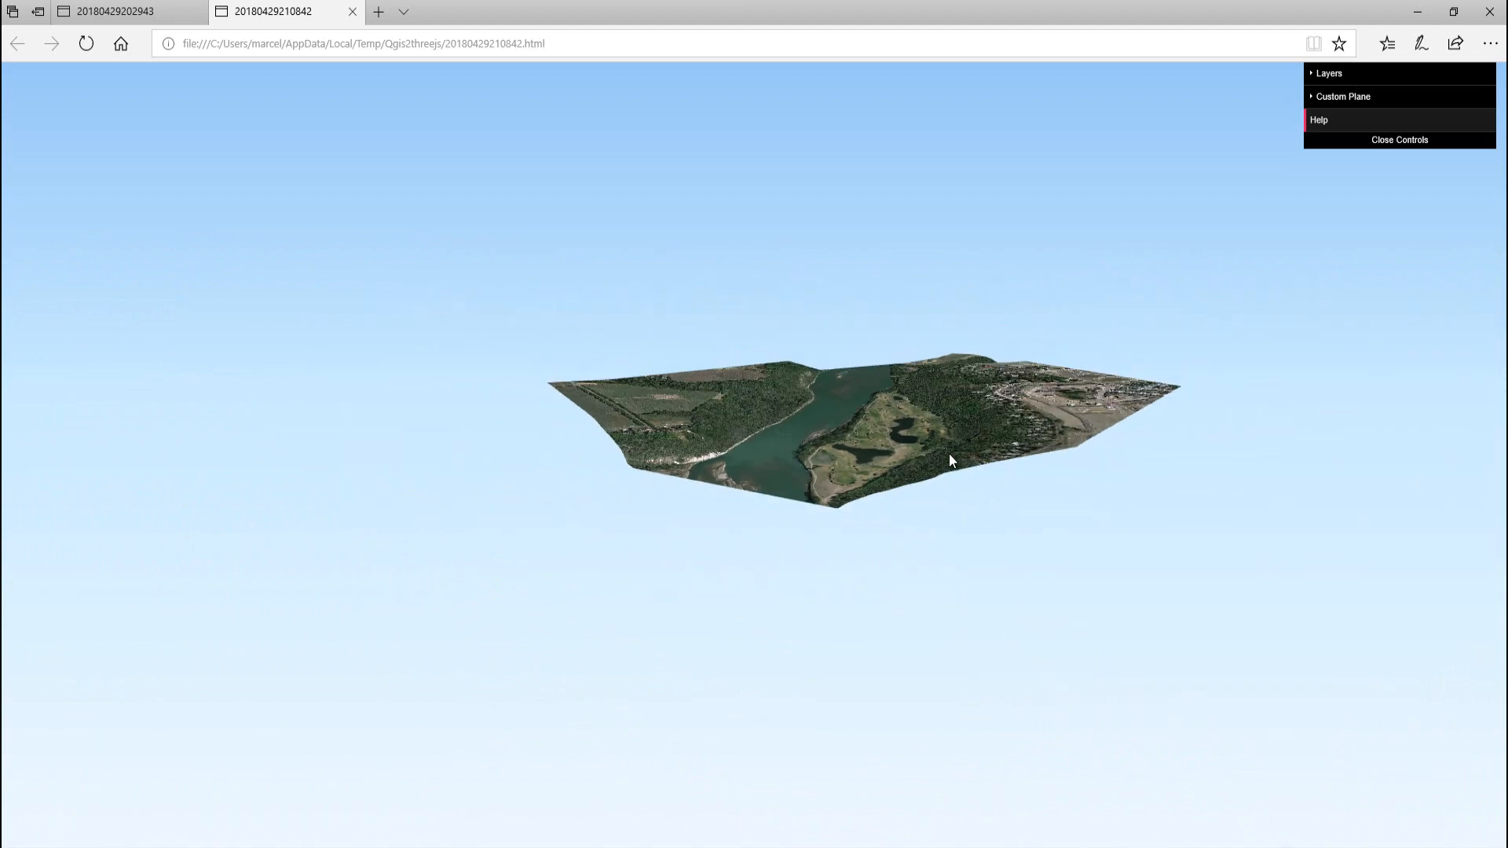
key("Up")
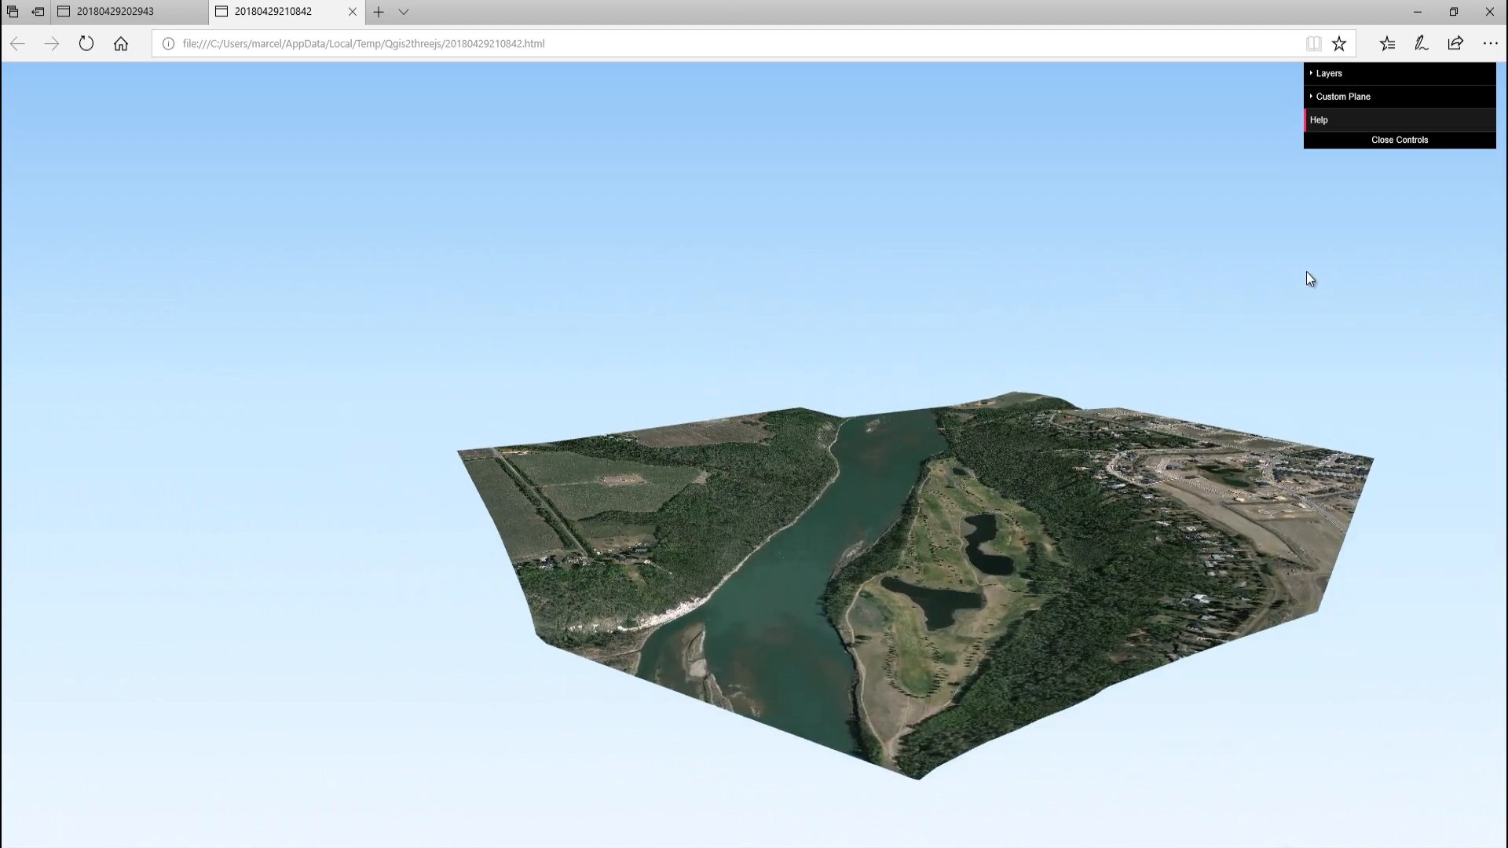
Add a custom plane to the 3D scene with the blue color #2795d2
left_click(1313, 96)
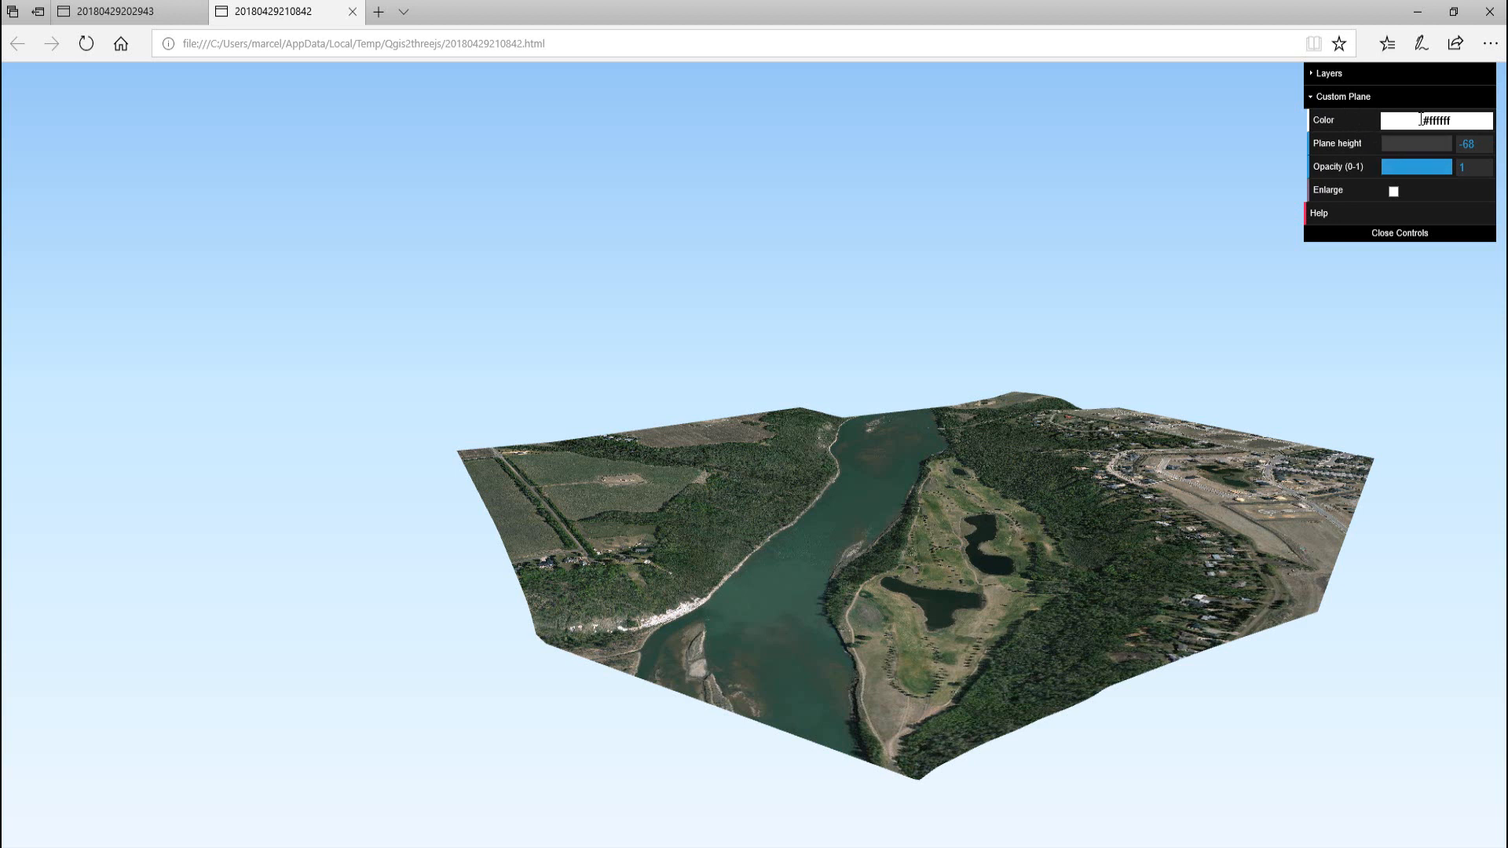
mouse_move(1407, 116)
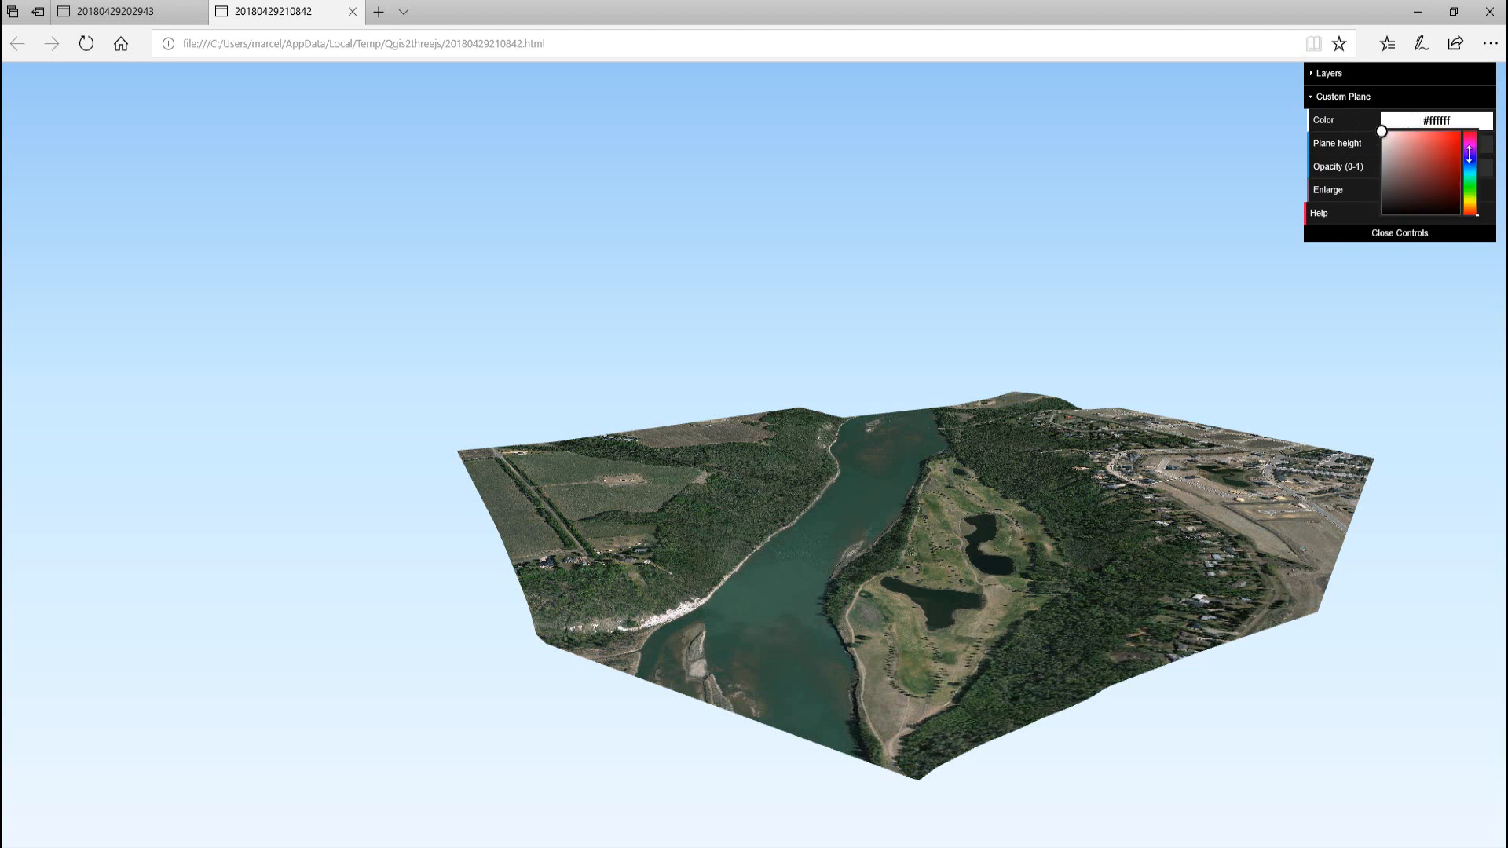
left_click(1471, 167)
left_click(1394, 132)
left_click(1449, 147)
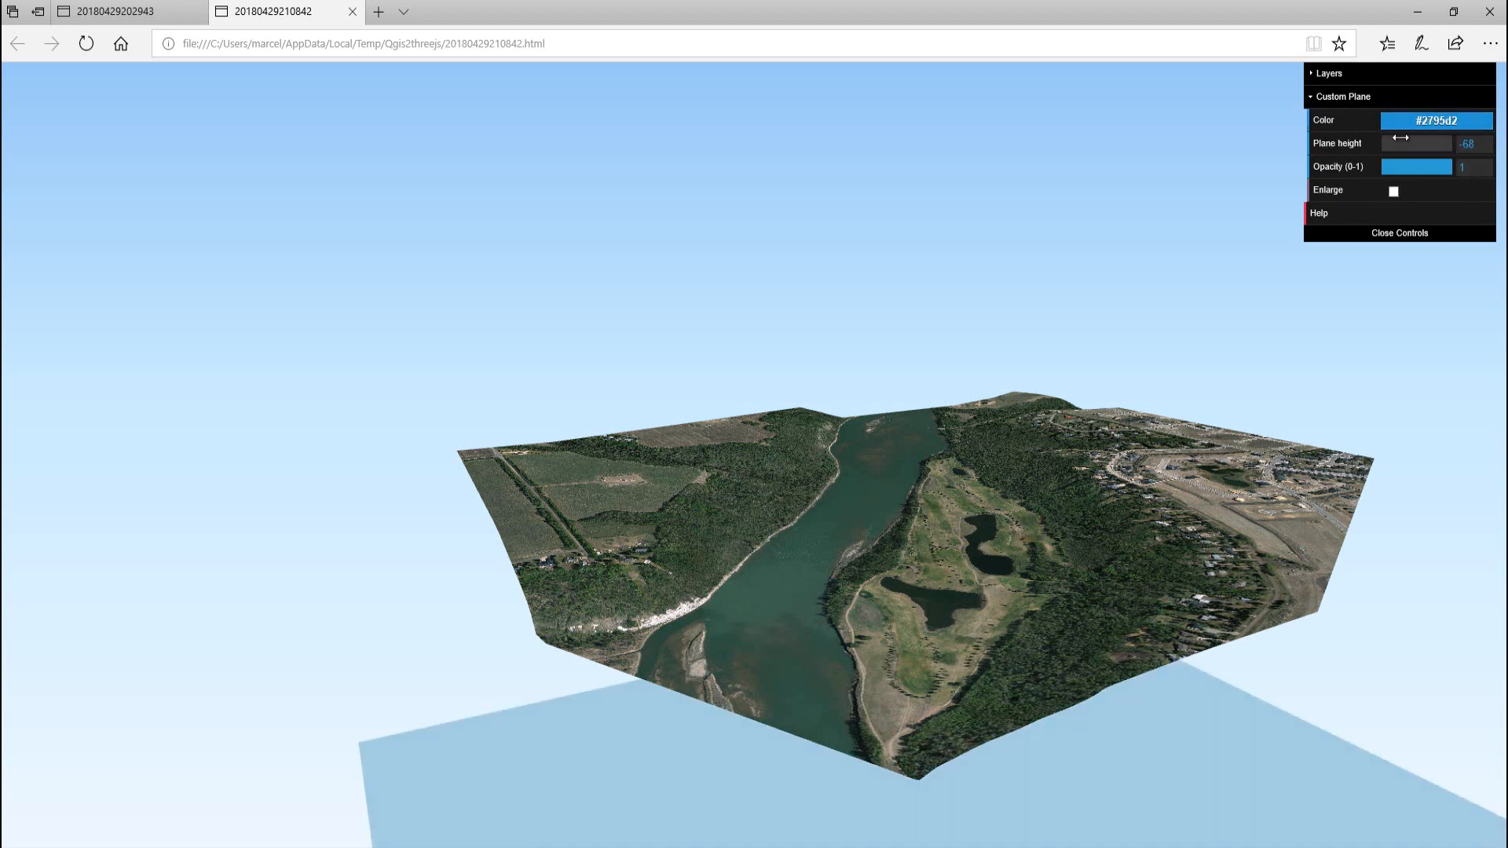
Set the custom plane's height to 360
left_click_drag(1482, 147, 1449, 145)
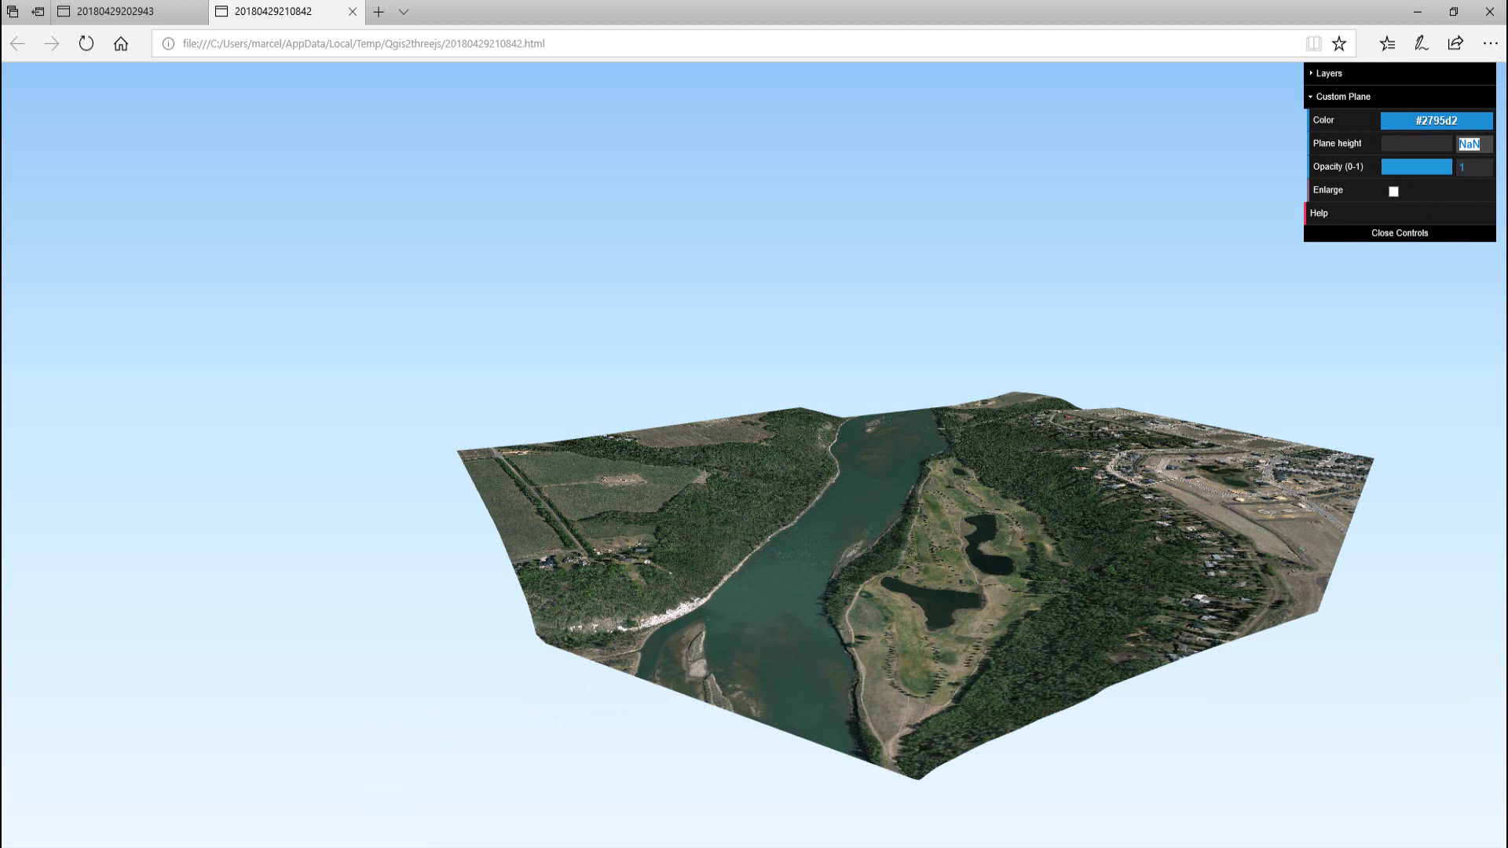
type("360")
key("Return")
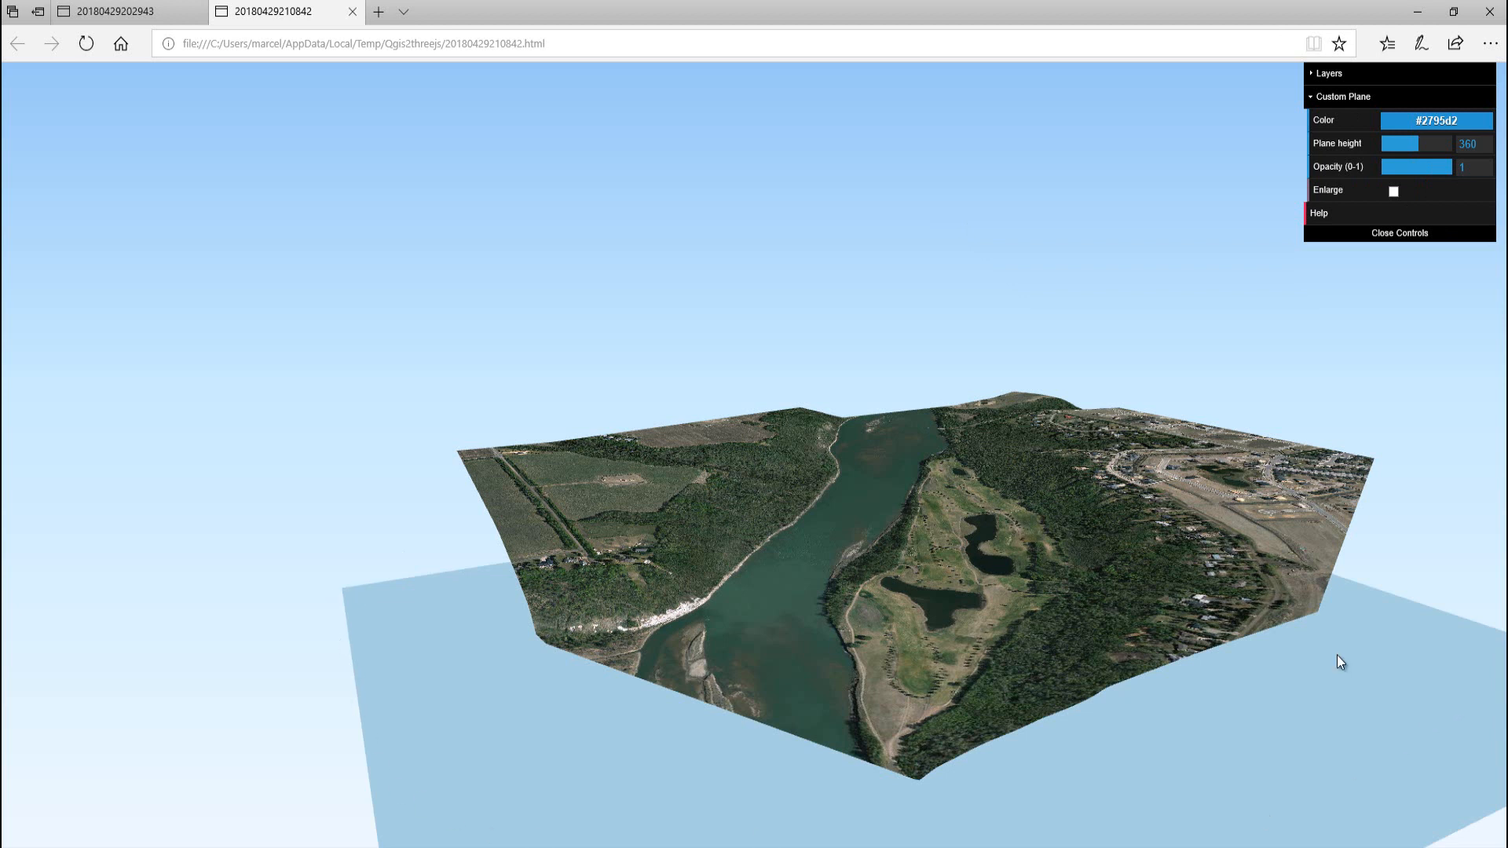
Lower the custom plane's height to 340
left_click(1482, 148)
left_click_drag(1482, 148, 1445, 145)
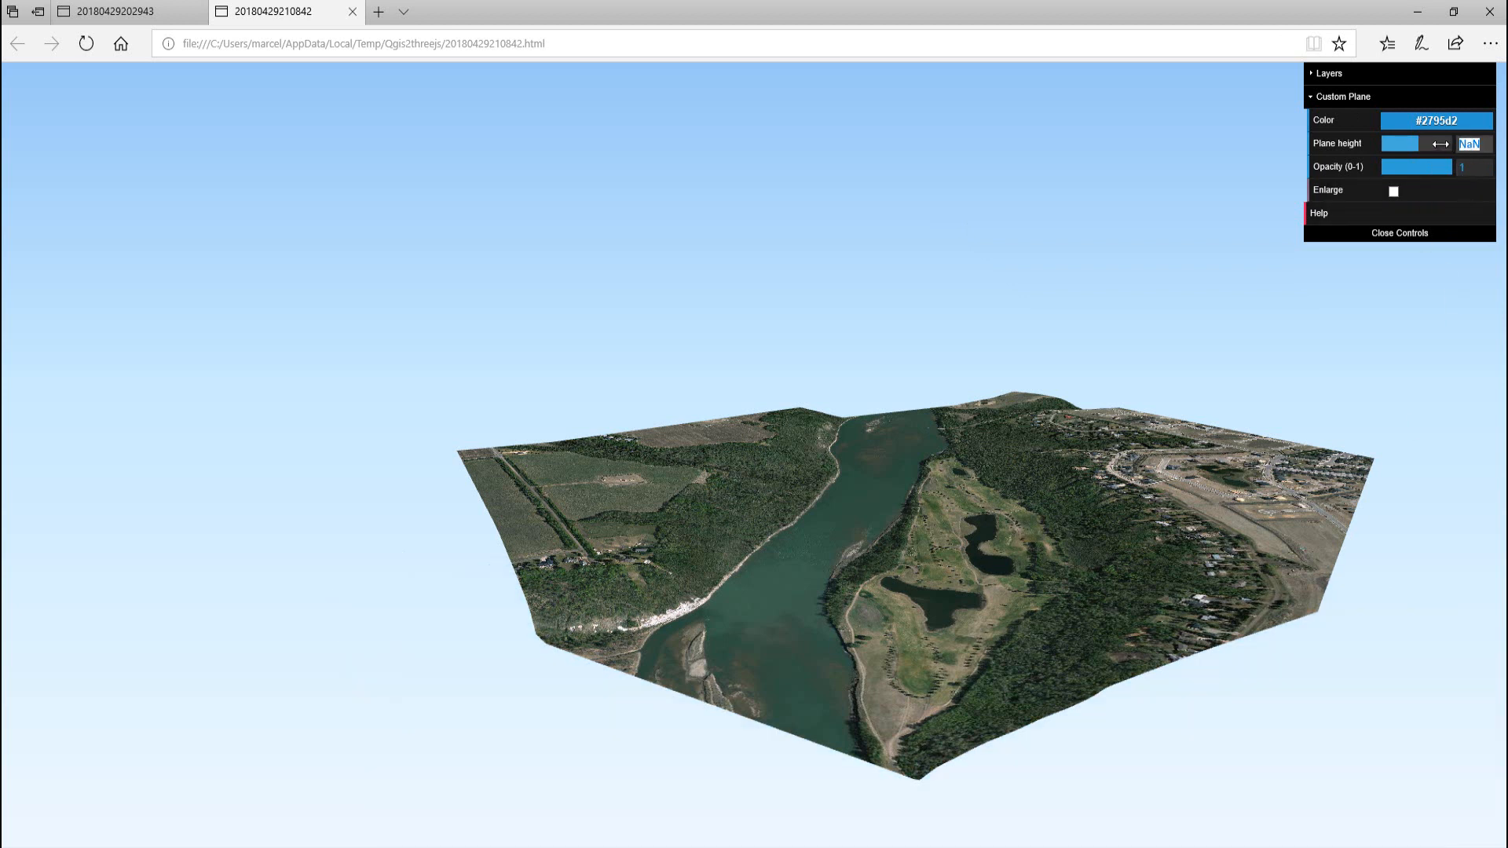
type("340")
key("Return")
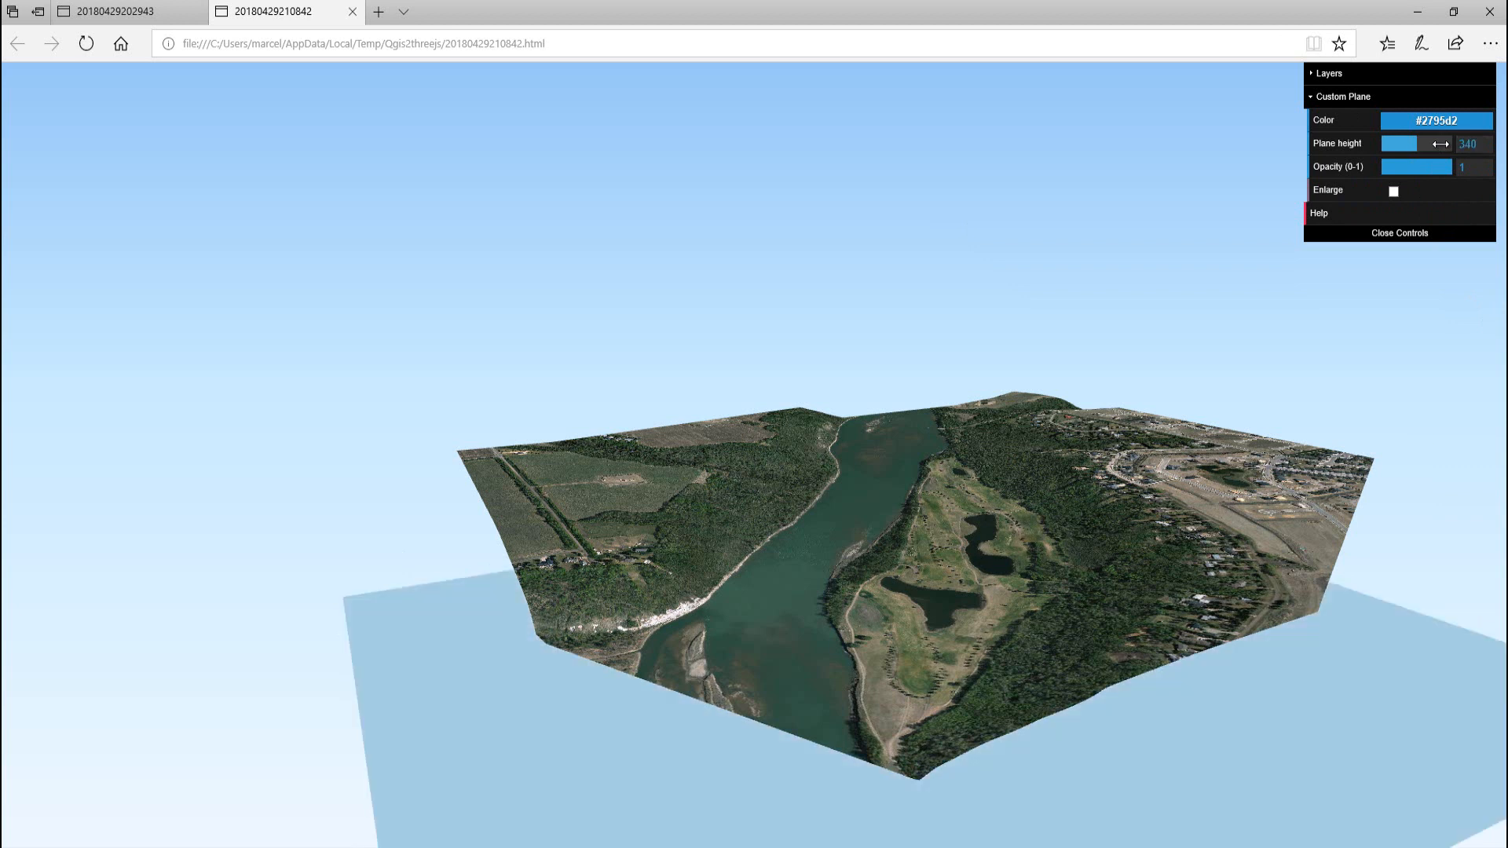
Raise the custom plane's height to 630 to flood the river valley
left_click_drag(1418, 144, 1451, 145)
type("630")
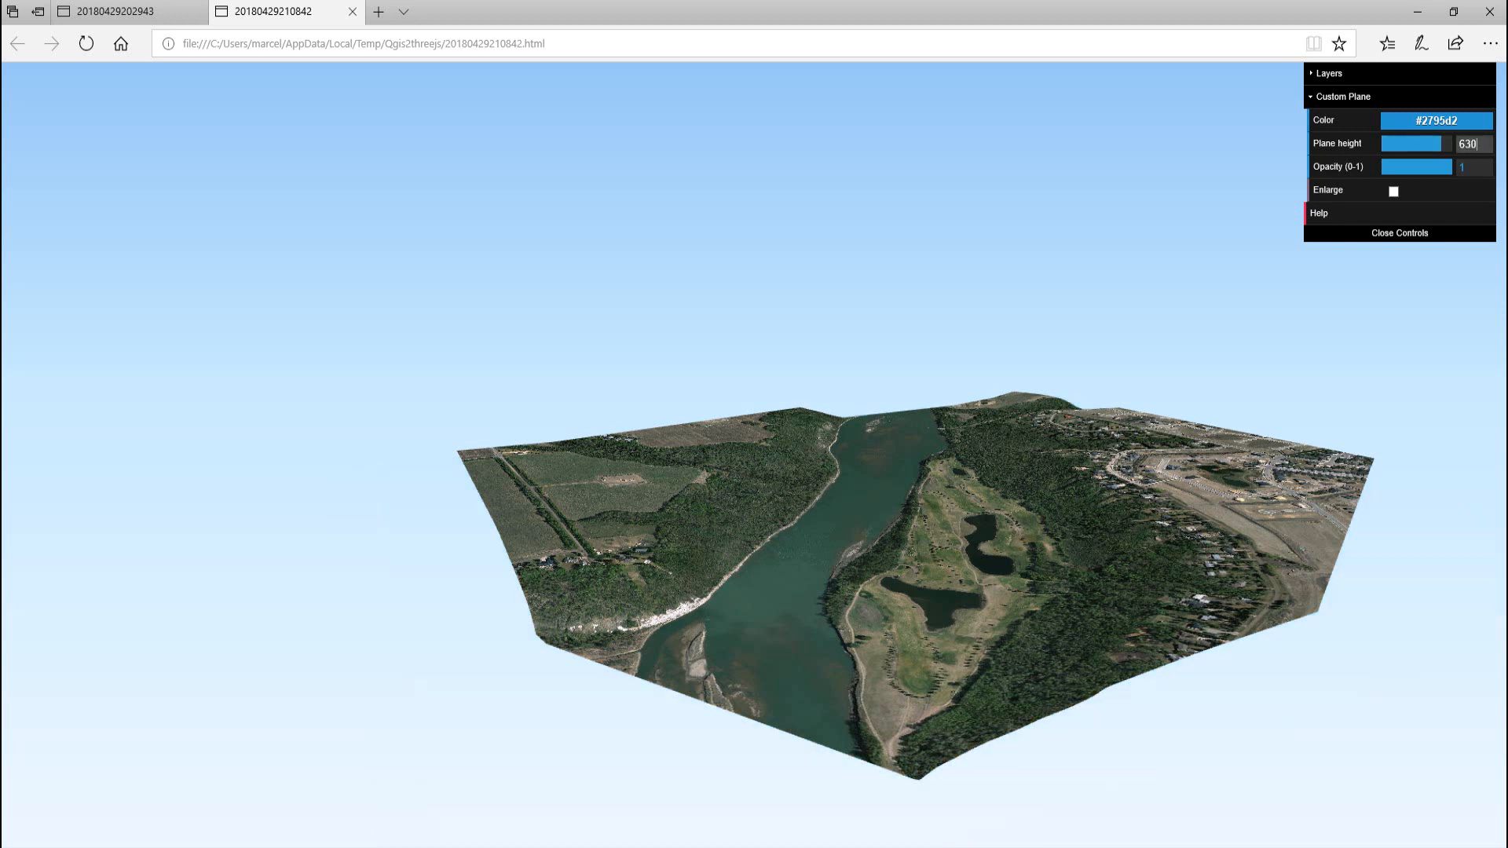
key("Return")
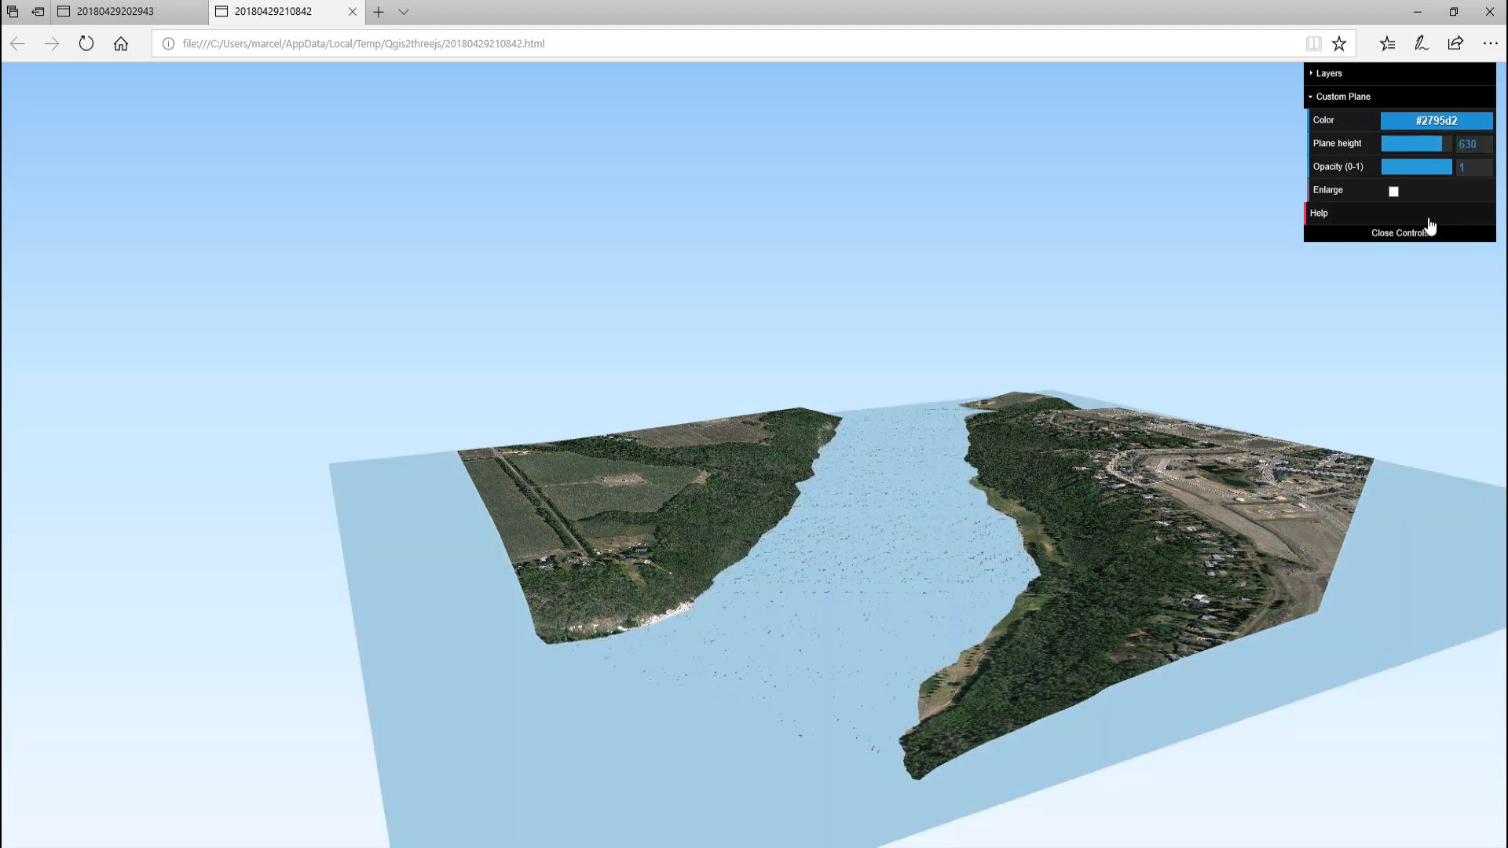
Set the custom plane's height to 629
left_click_drag(1483, 145, 1460, 146)
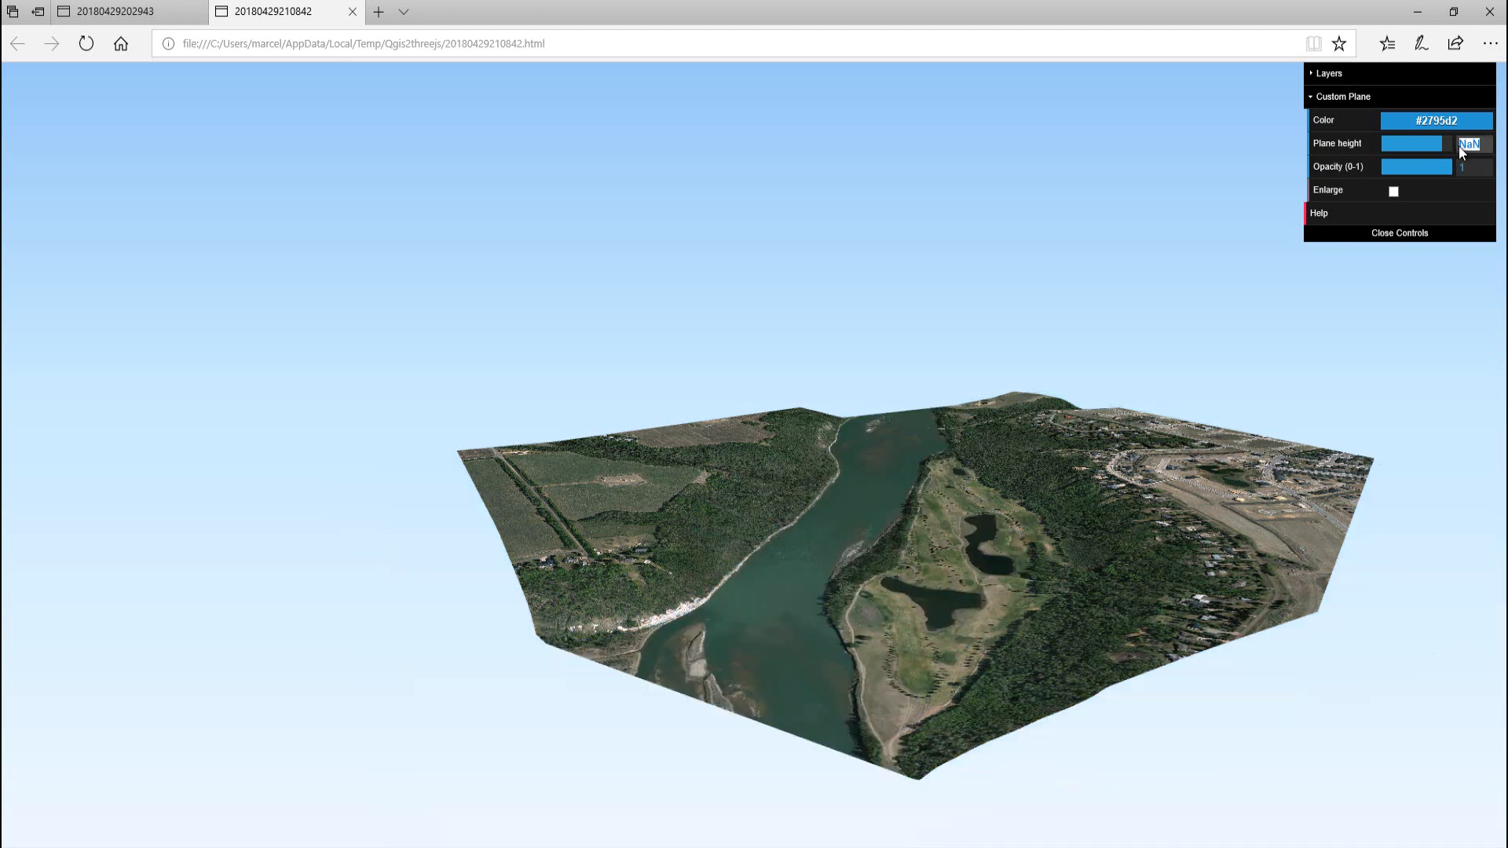
type("529")
key("Return")
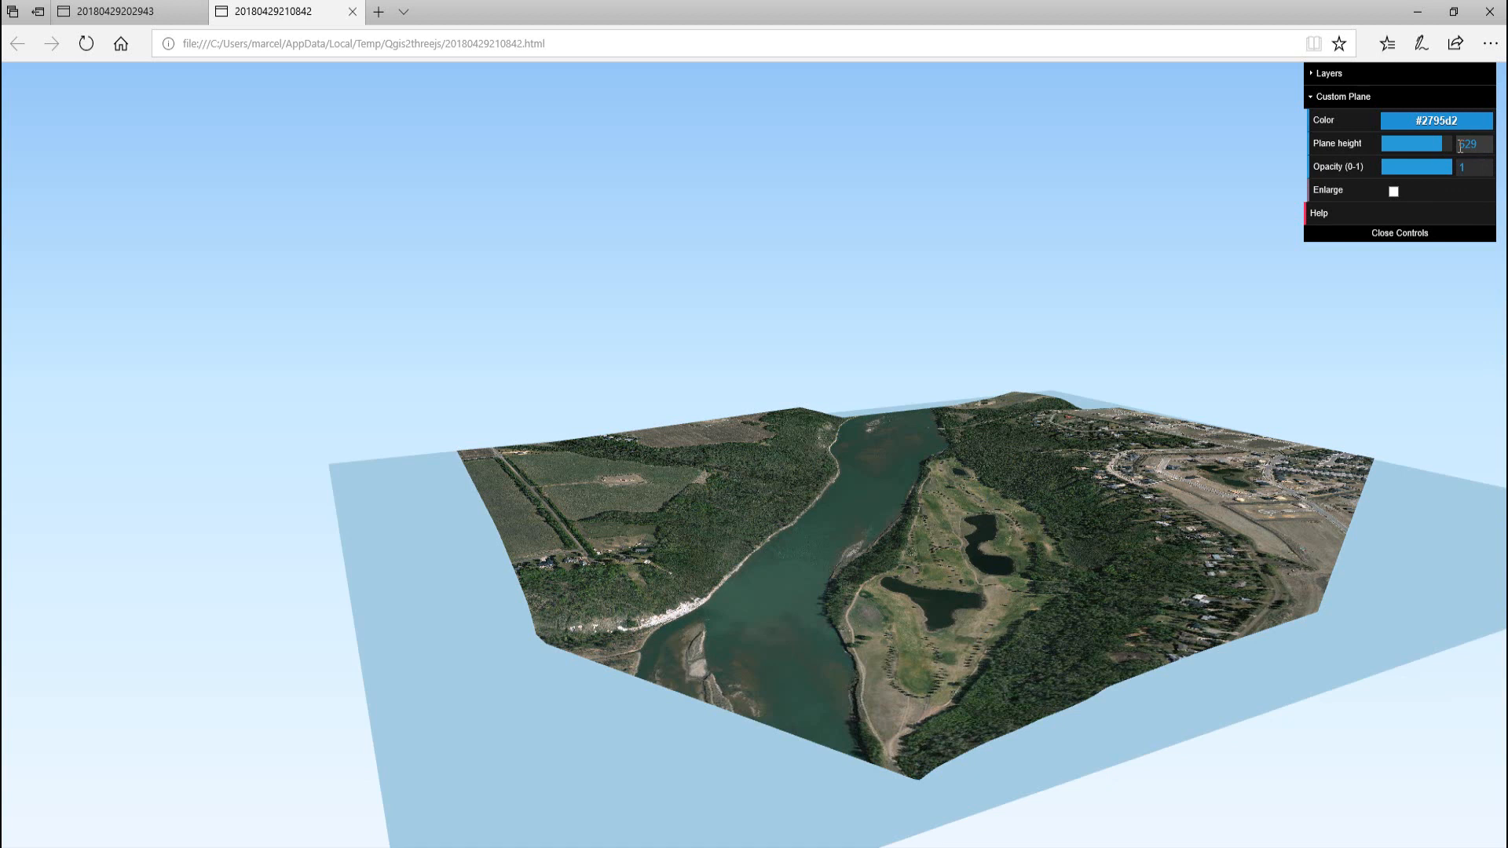
Set the custom plane's height to 630, and raise it further to 631
left_click_drag(1460, 146, 1466, 149)
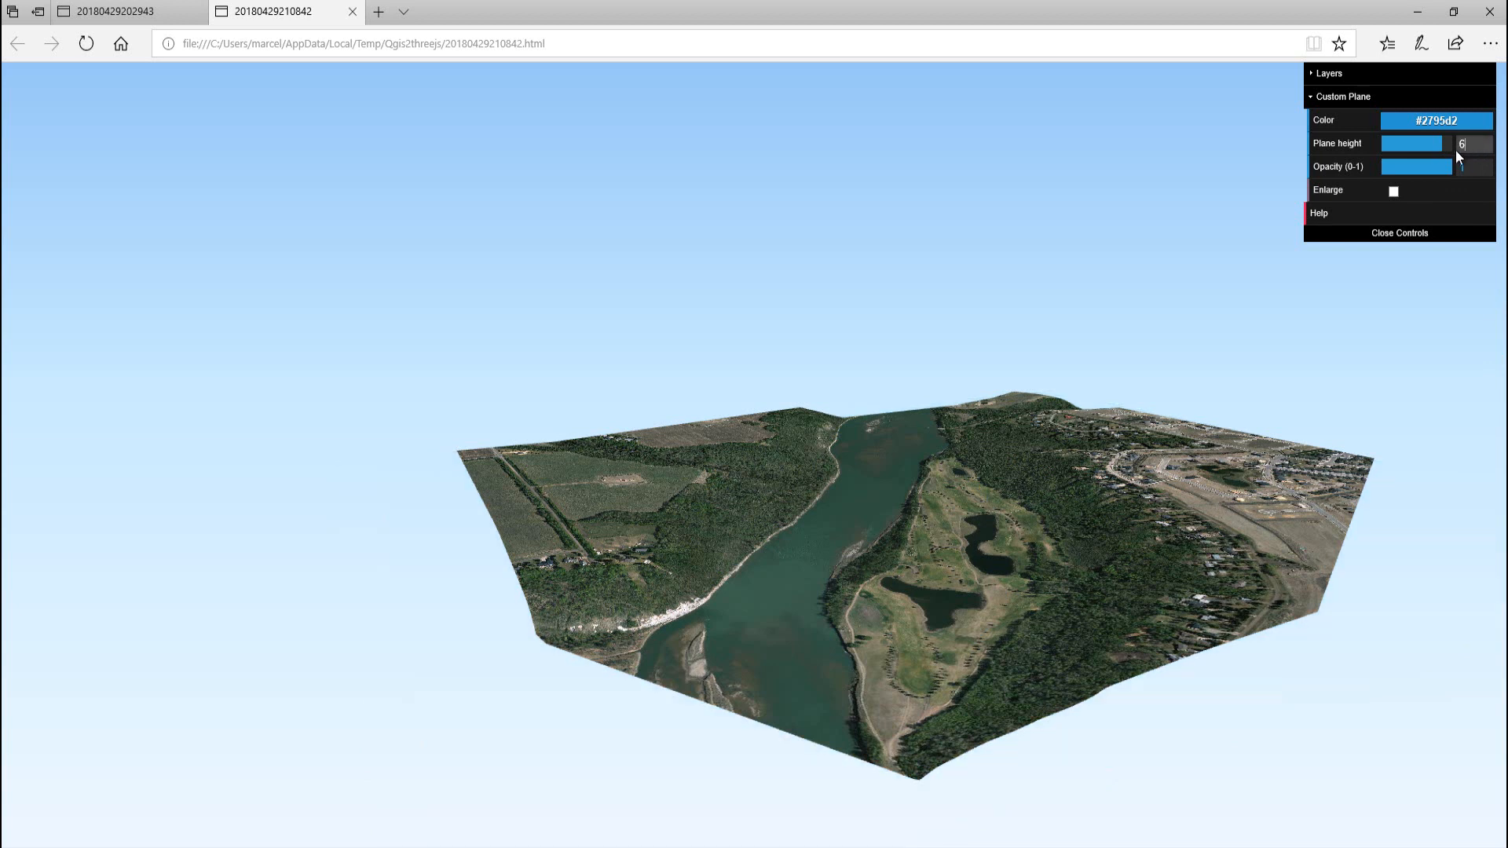
key("Return")
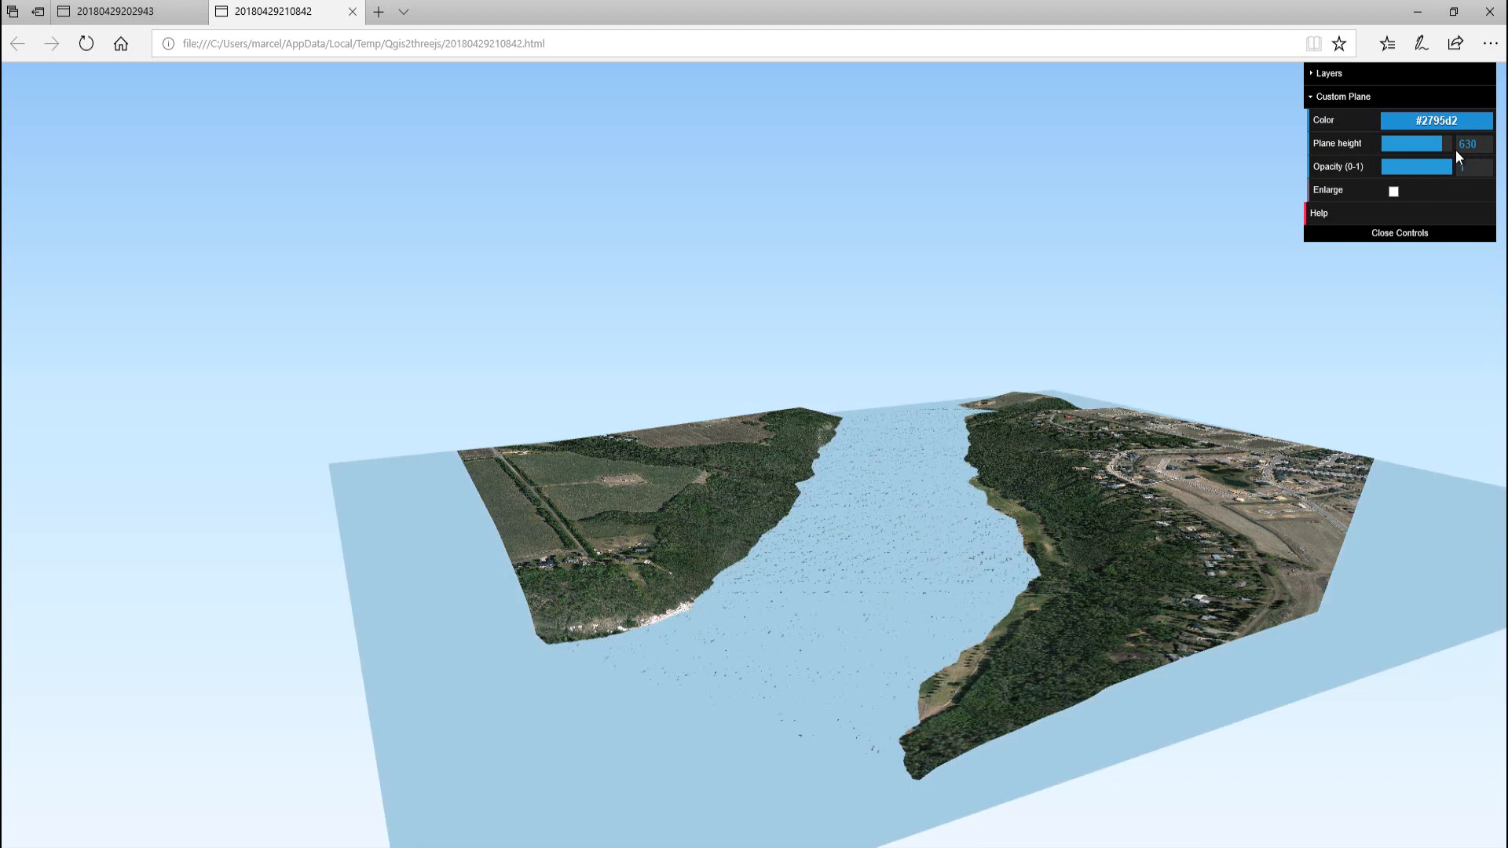
left_click(1477, 141)
left_click_drag(1478, 138, 1441, 142)
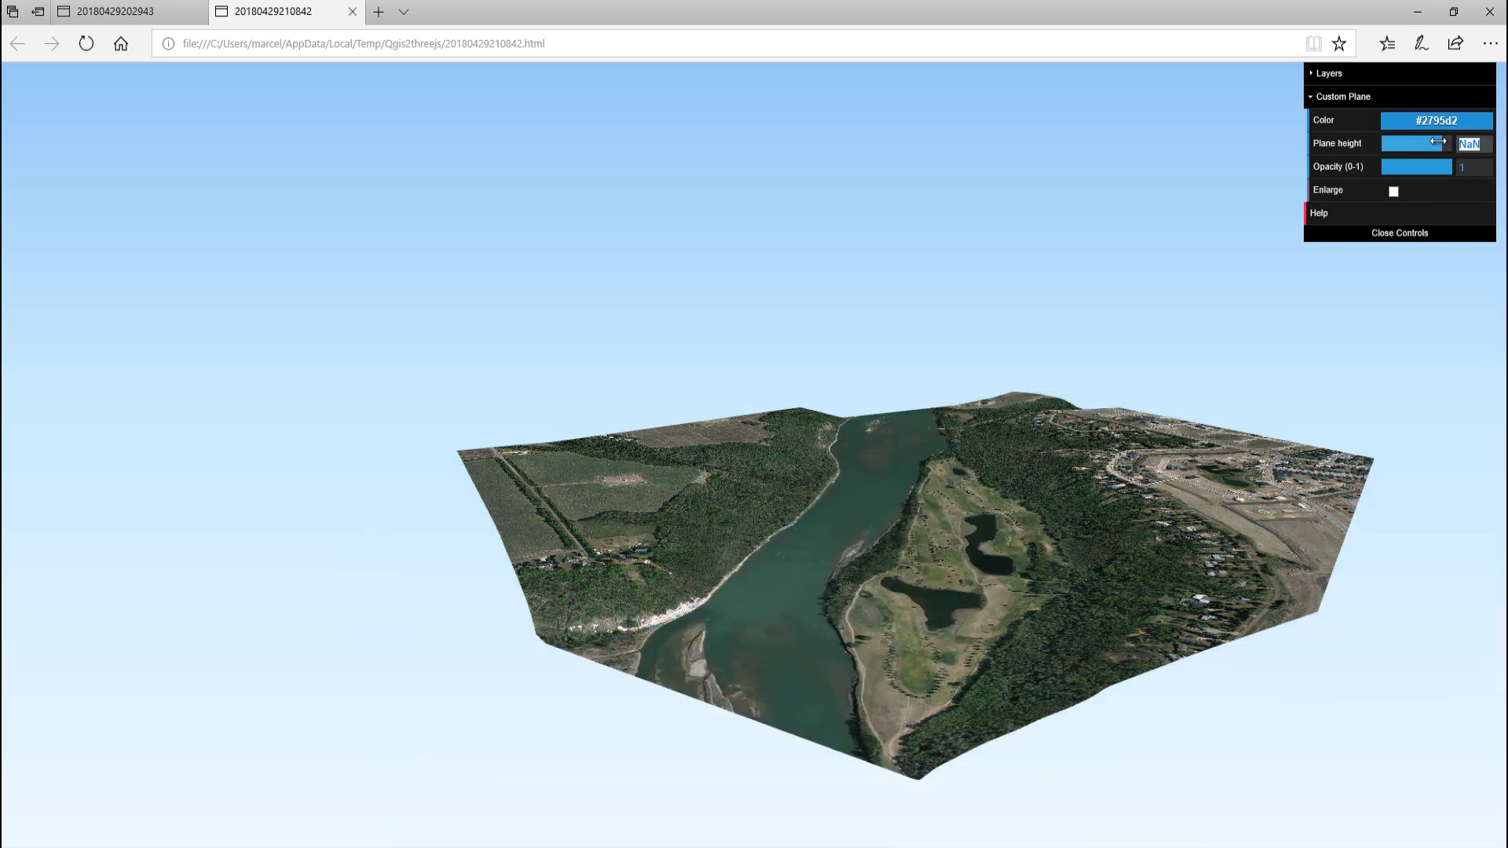
type("631")
key("Return")
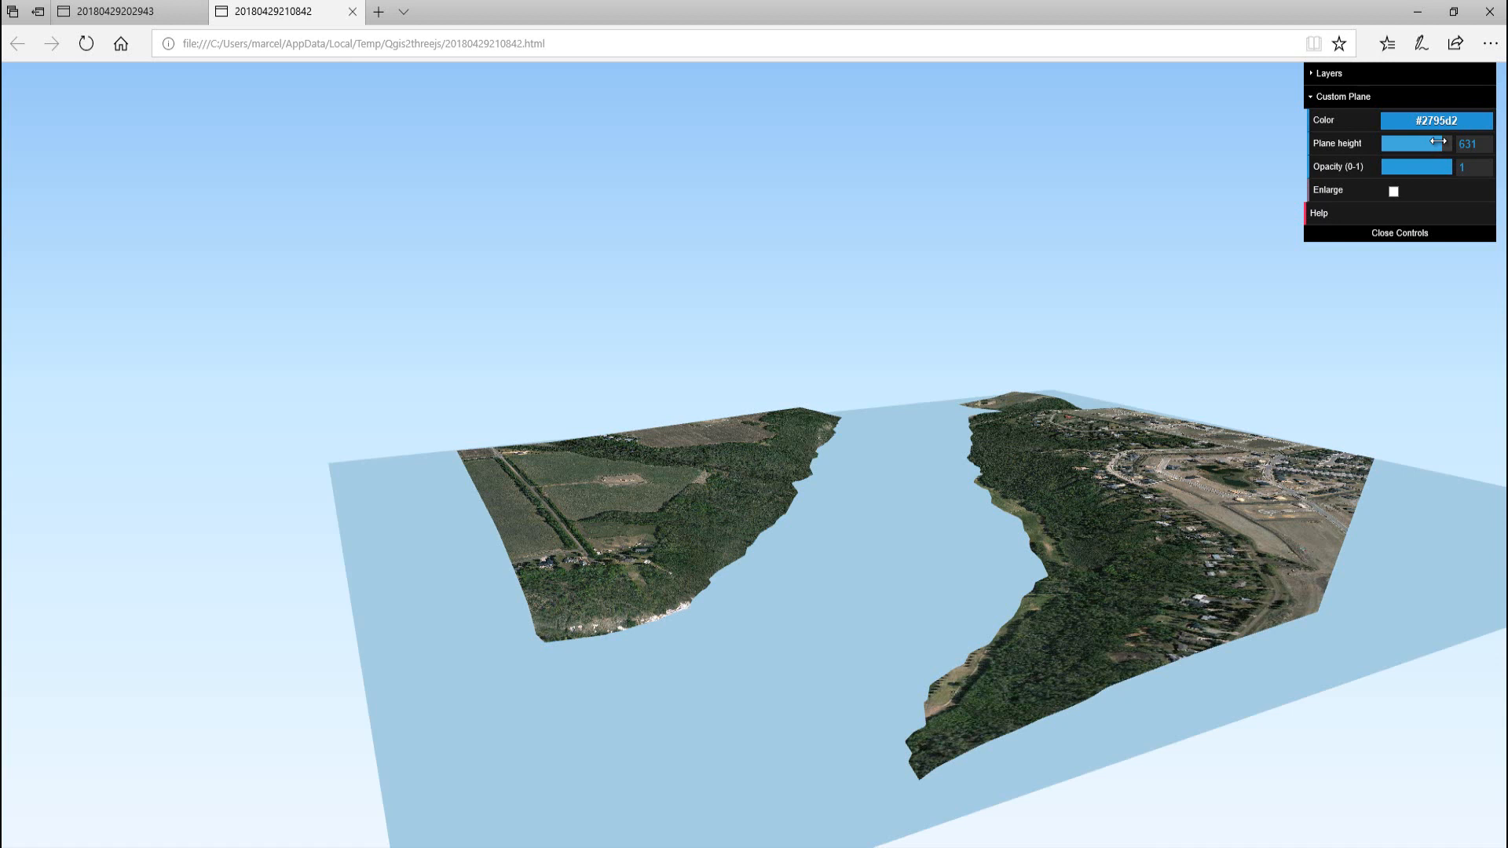
Reduce the custom plane's opacity to 0.7 and set its height to 632
left_click(1441, 167)
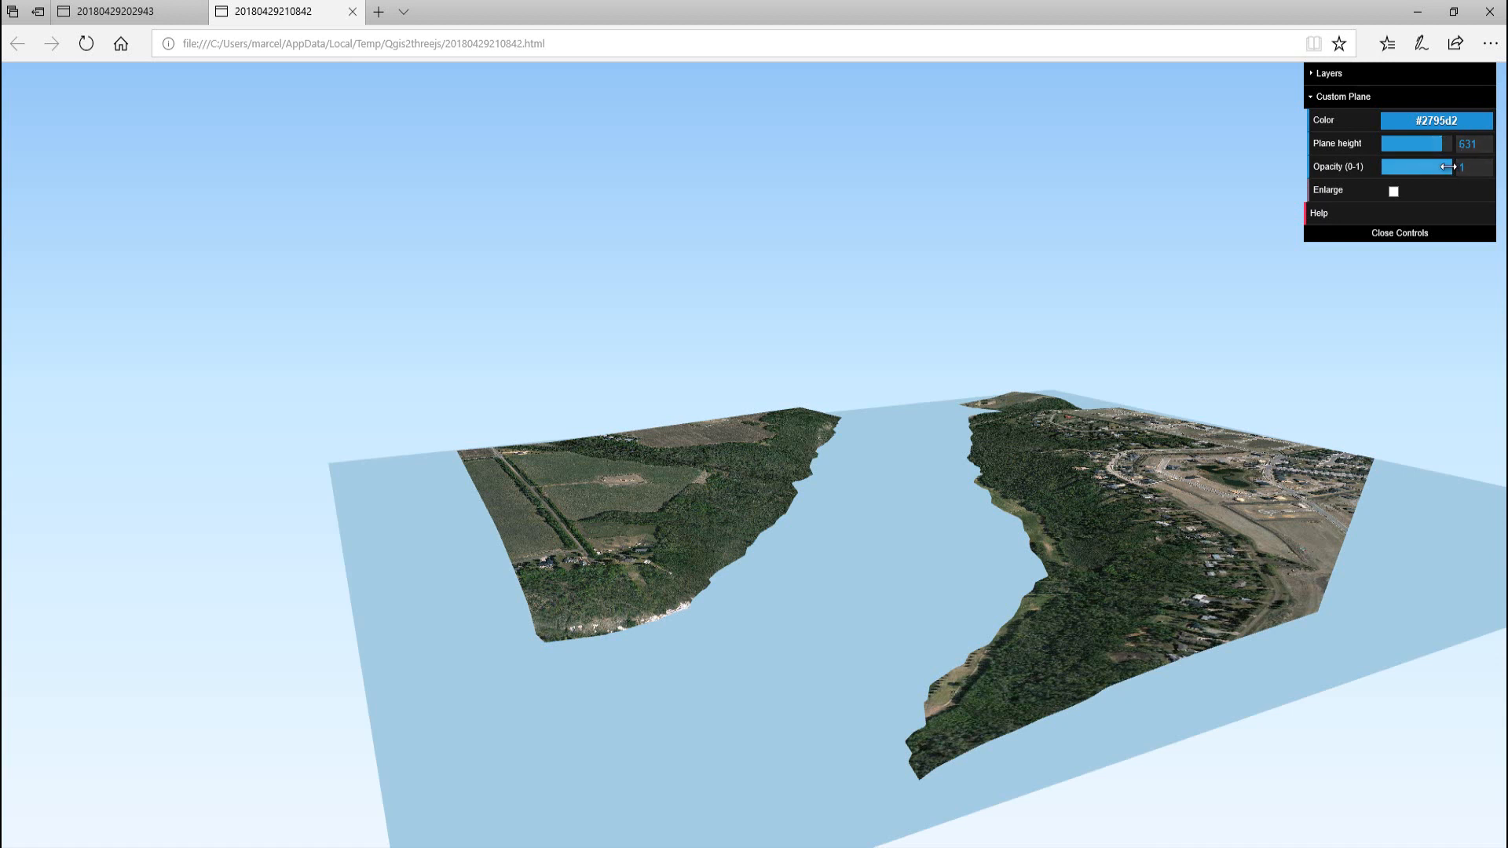
left_click_drag(1441, 168, 1431, 167)
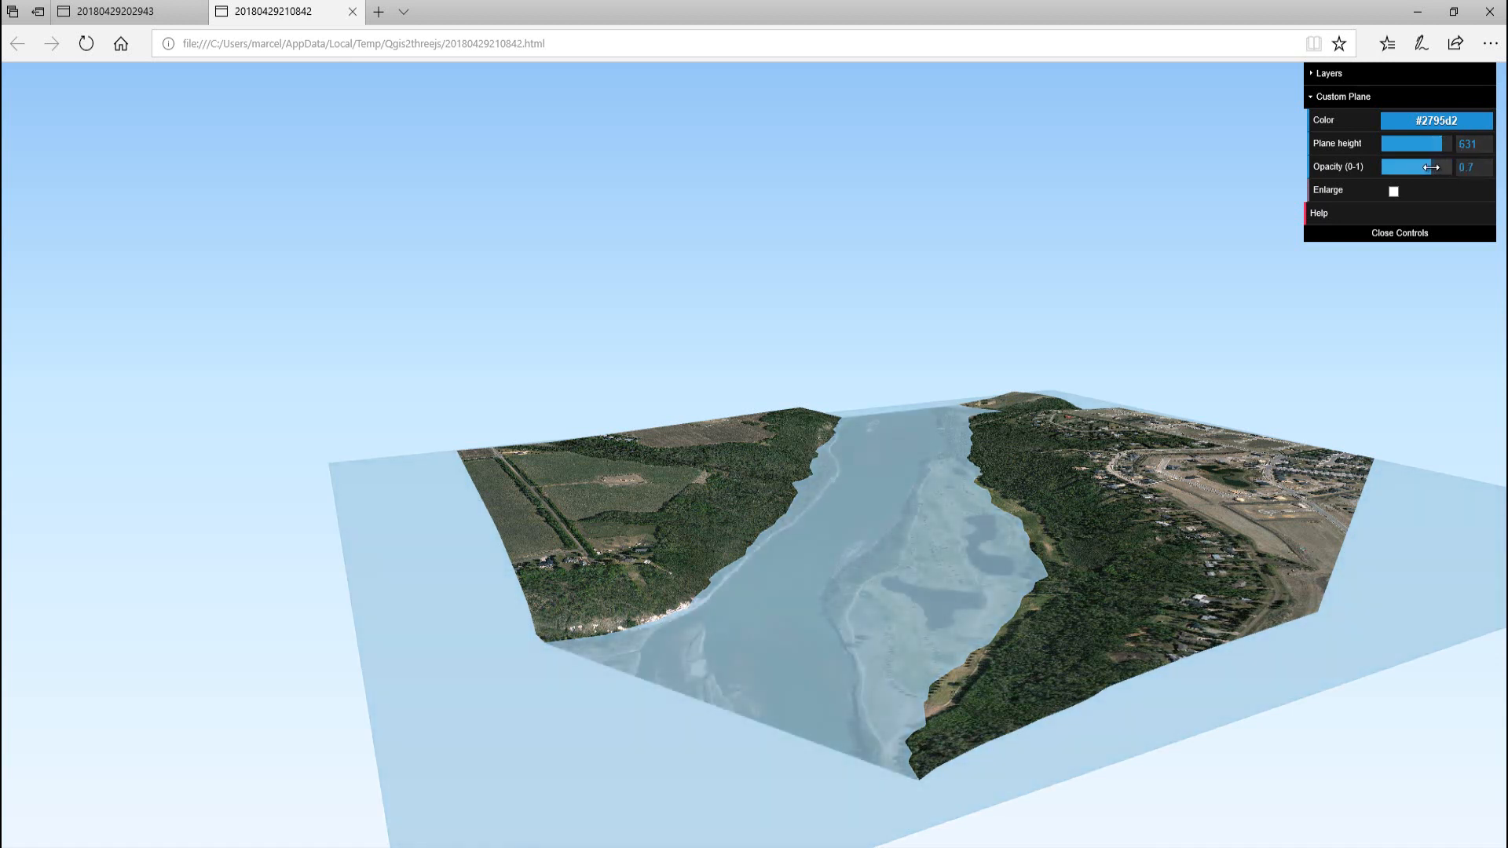
left_click(1476, 144)
double_click(1476, 143)
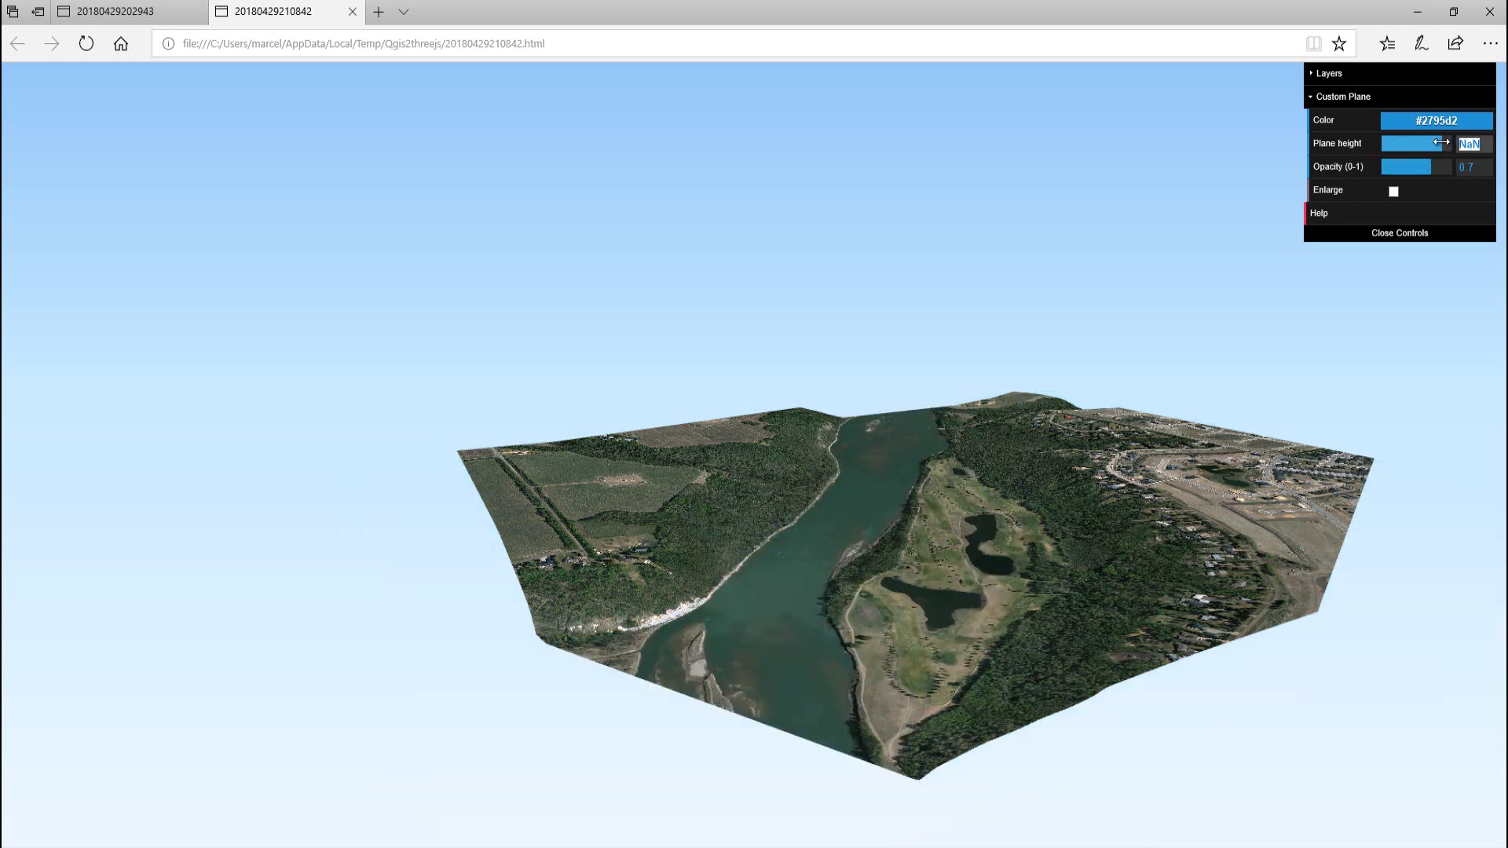
type("632")
key("Return")
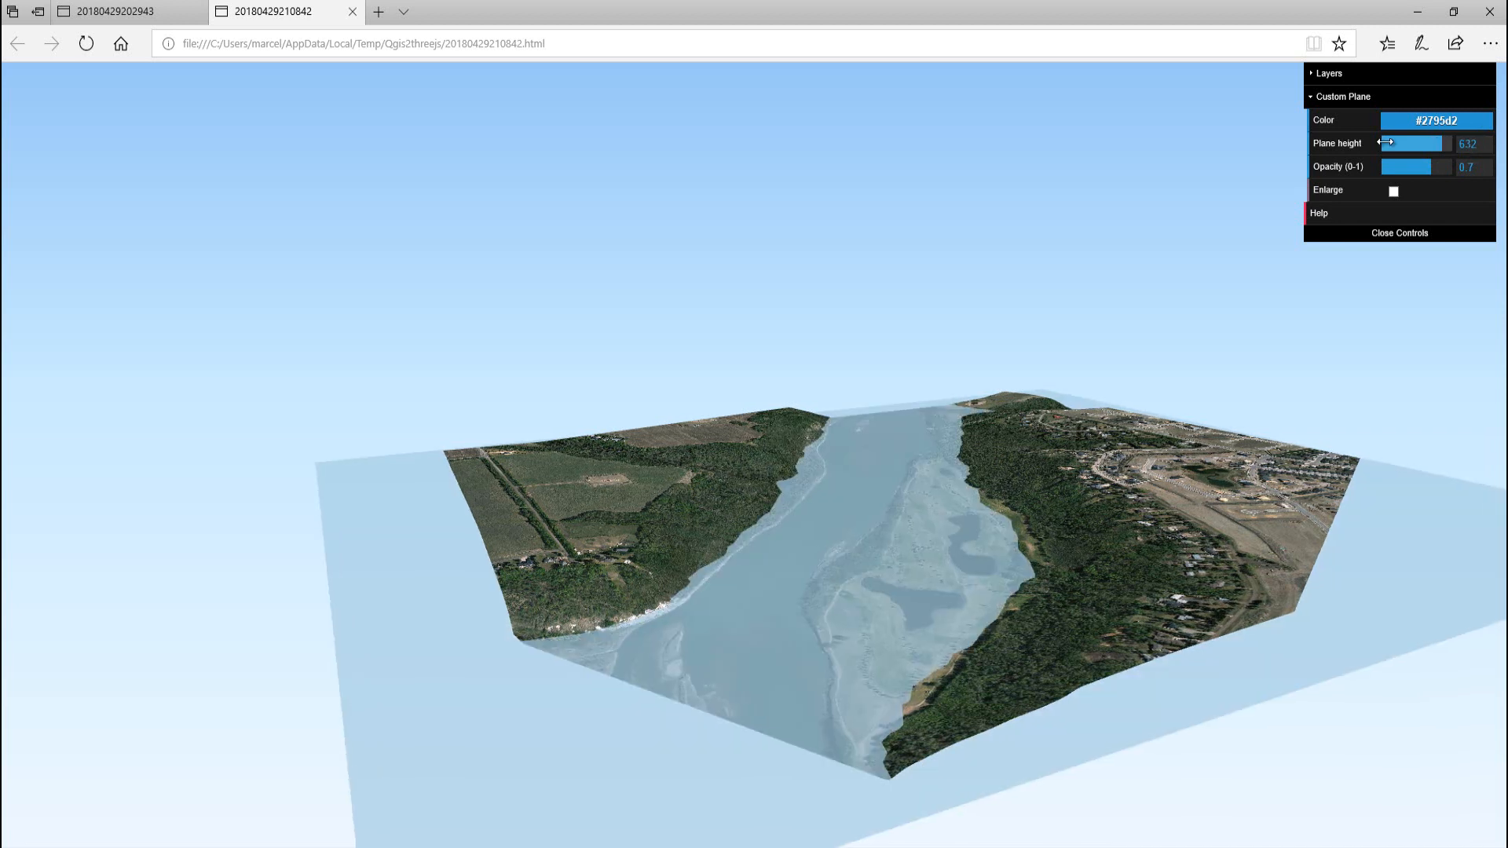
Raise the custom plane's height to 633, and continue one unit higher to 634
left_click(1476, 144)
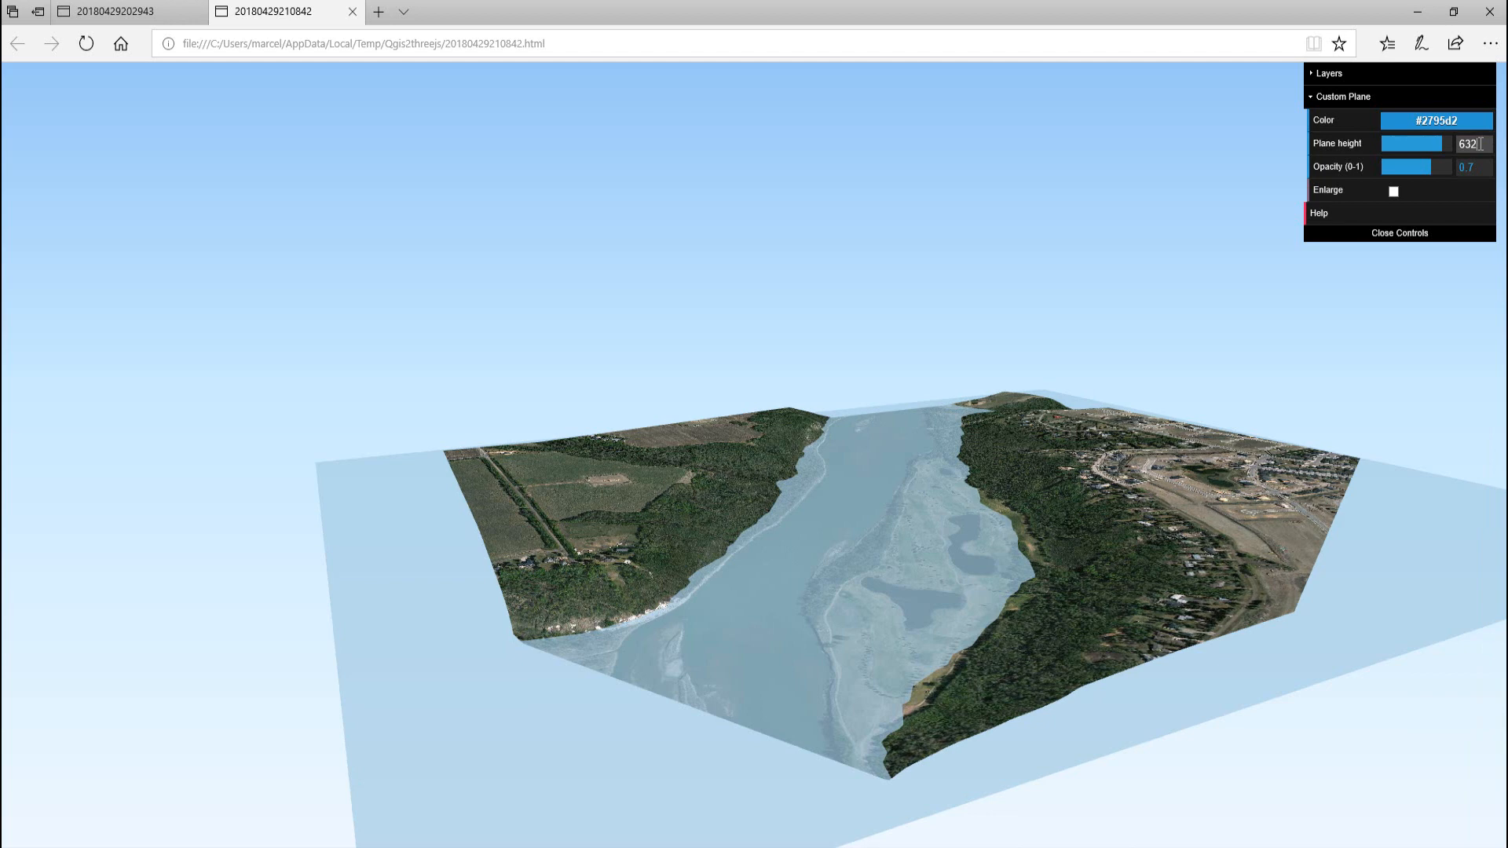
key("BackSpace")
key("Return")
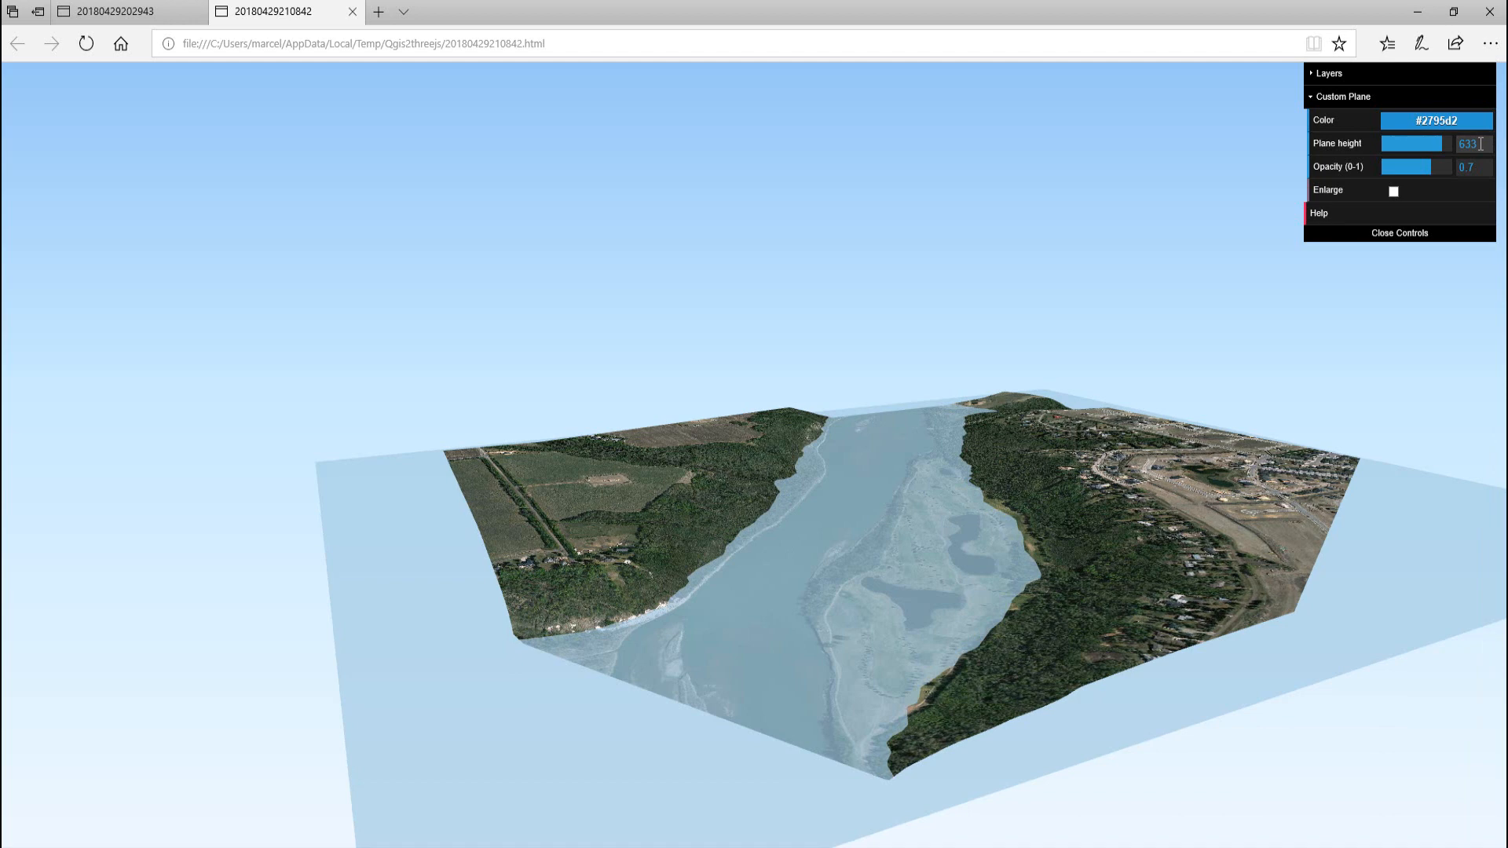
key("BackSpace")
left_click(1480, 143)
type("4")
key("Return")
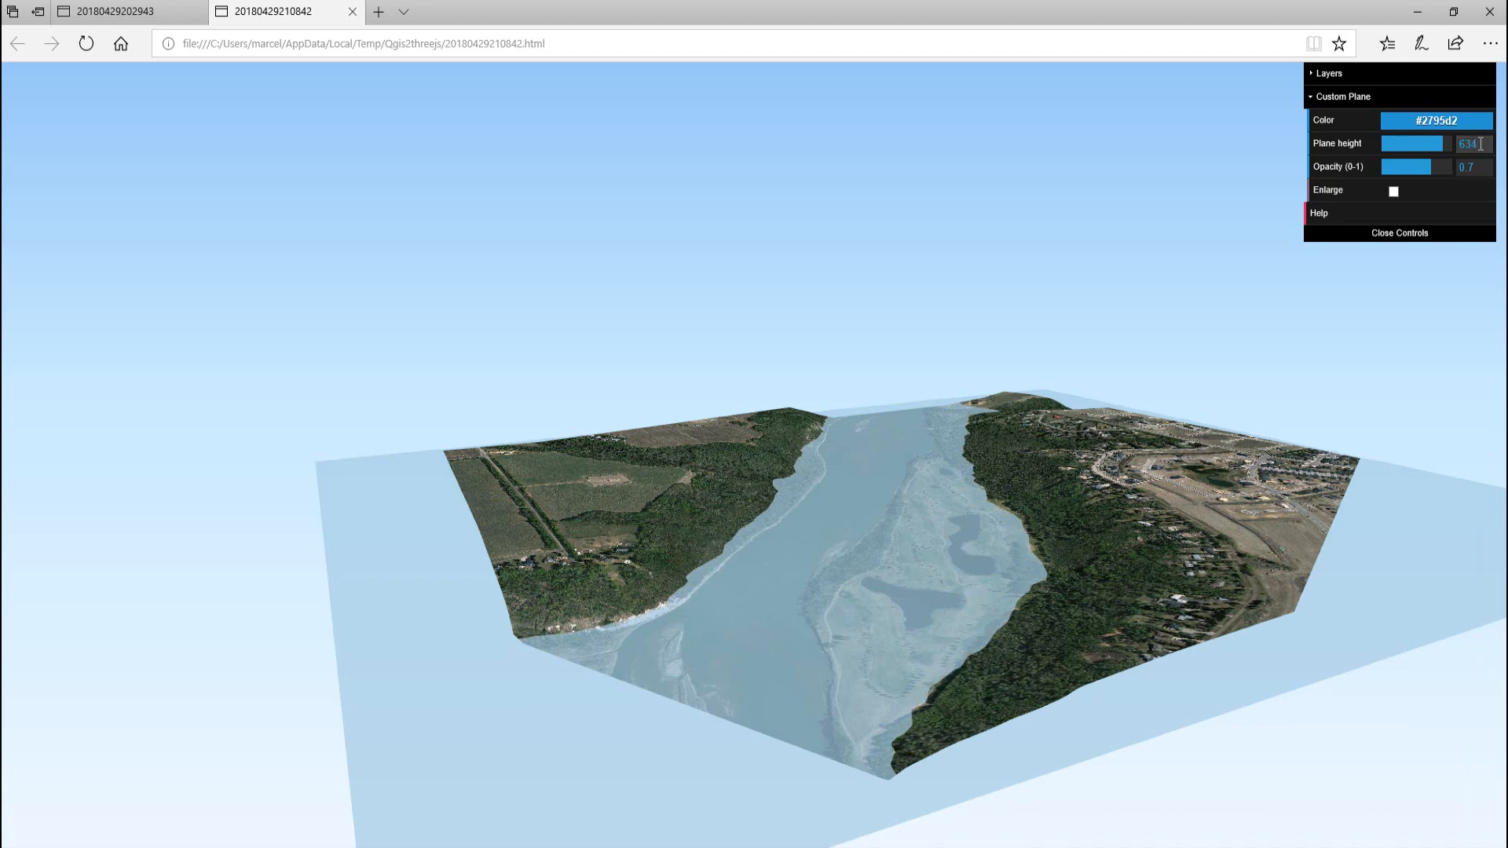
Raise the custom plane's height to 640 to simulate a higher river level
left_click(1480, 144)
key("BackSpace")
key("BackSpace")
type("40")
key("Return")
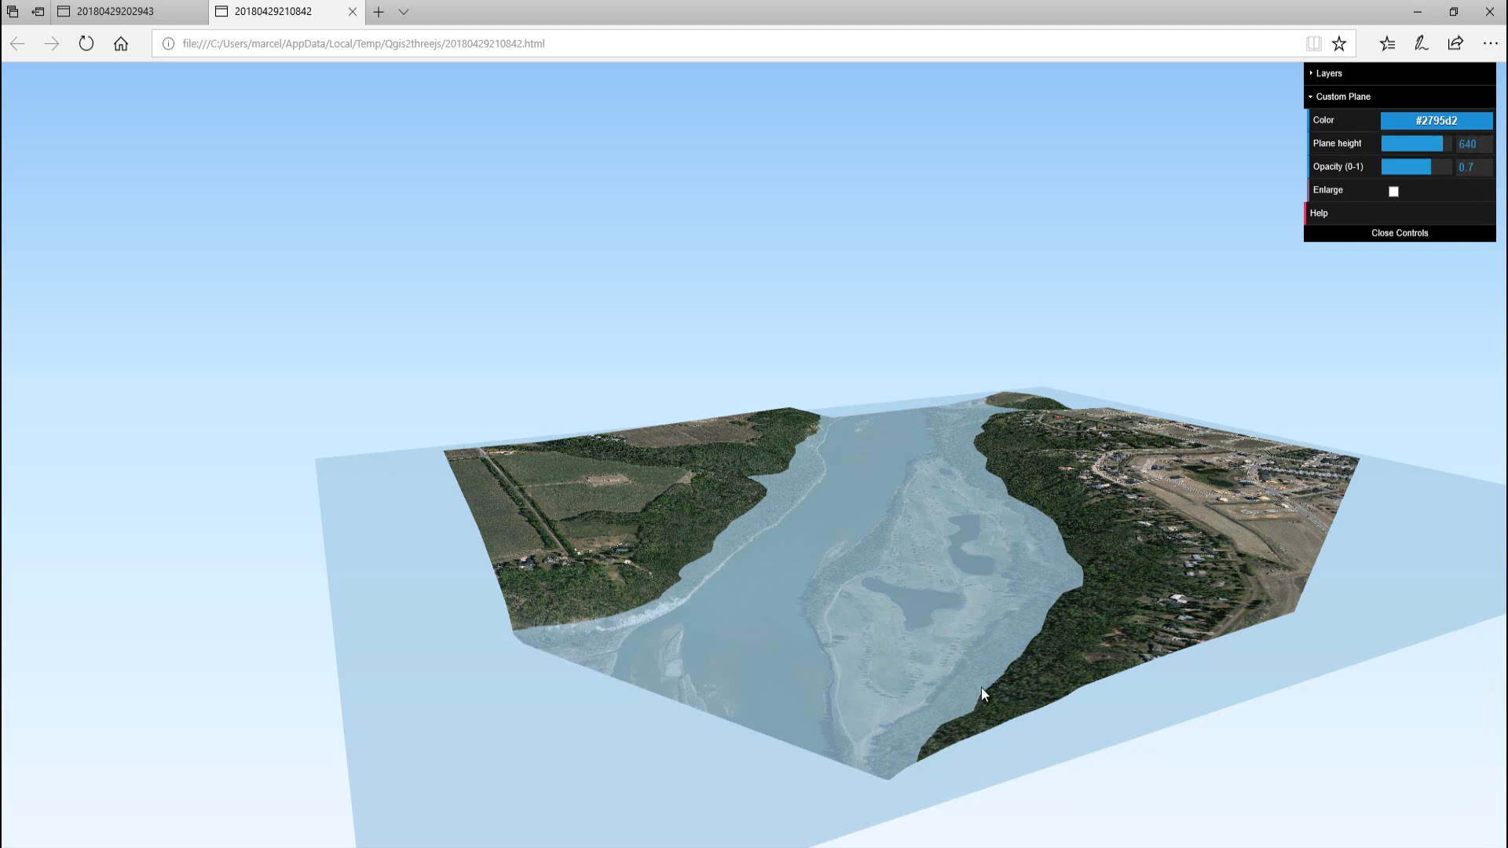
mouse_move(865, 647)
left_mouse_down()
mouse_move(874, 624)
mouse_move(831, 647)
mouse_move(841, 663)
mouse_move(860, 647)
left_mouse_up()
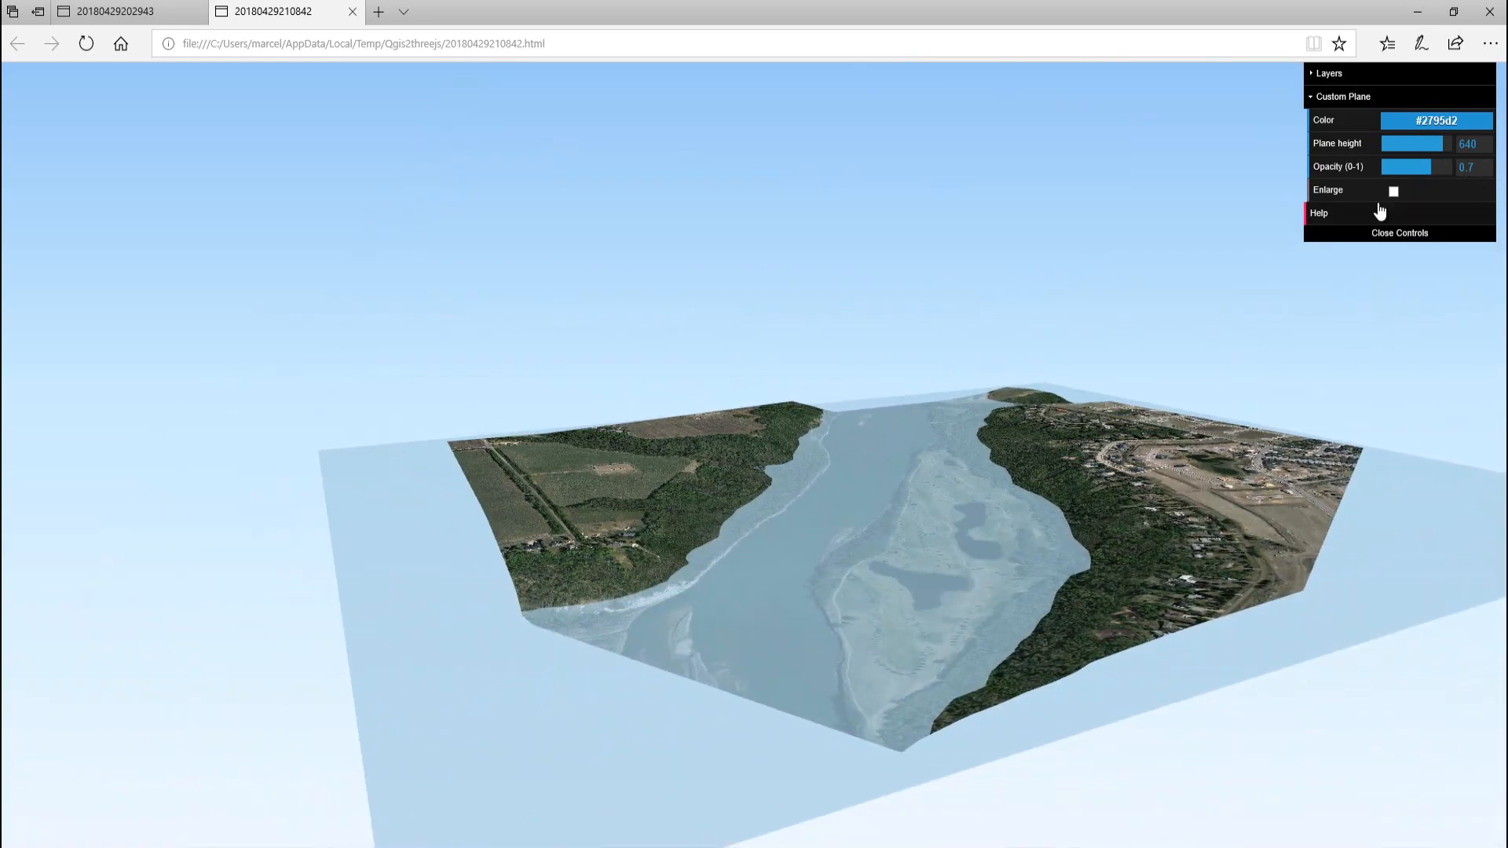
left_click(1444, 148)
left_click_drag(1444, 150, 1440, 162)
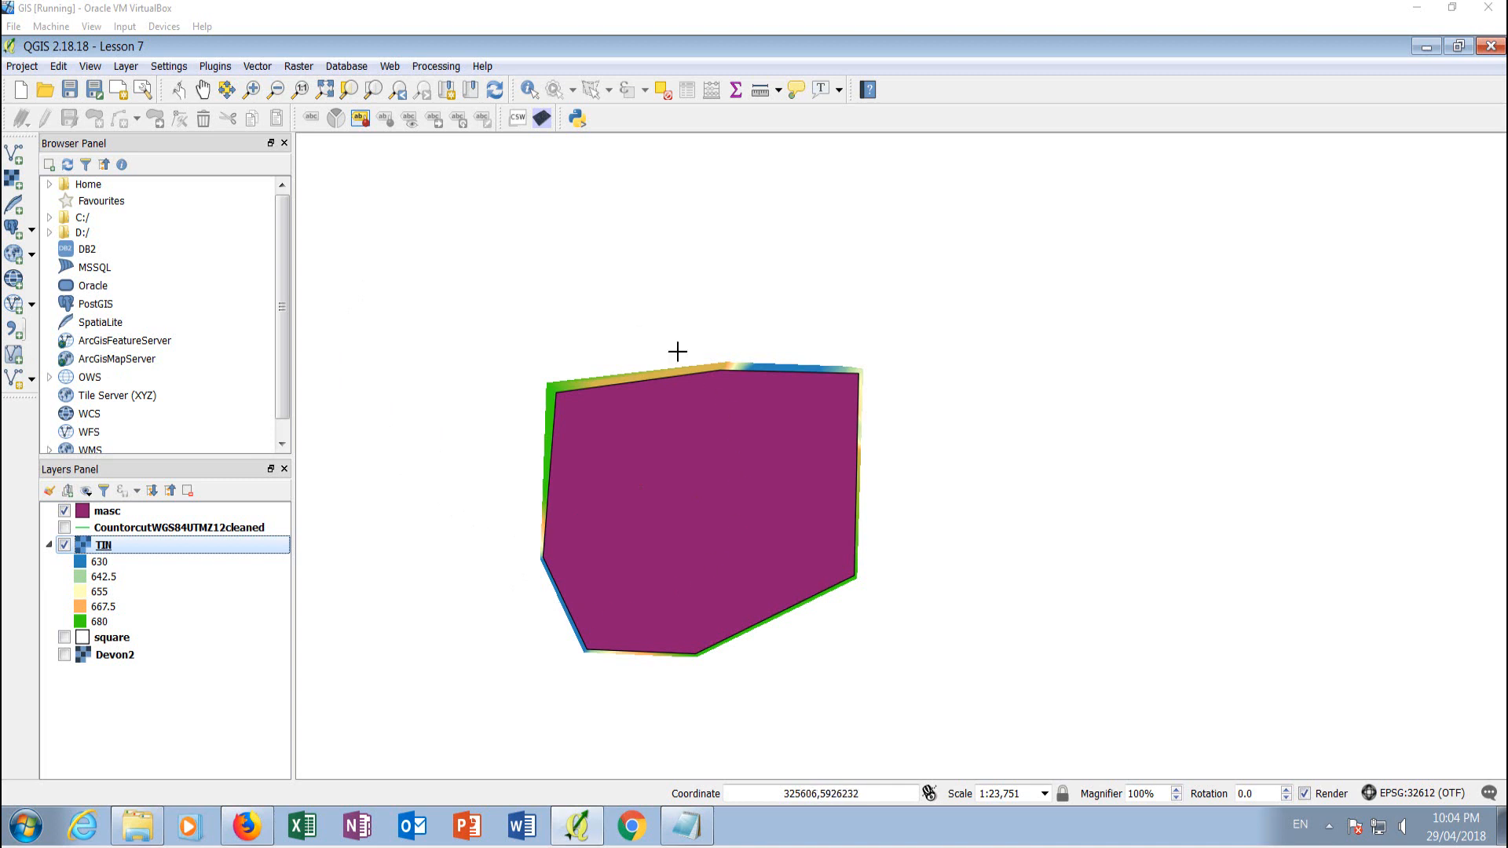
Hide the masc polygon layer in the QGIS project, leaving the TIN raster displayed
left_click(65, 512)
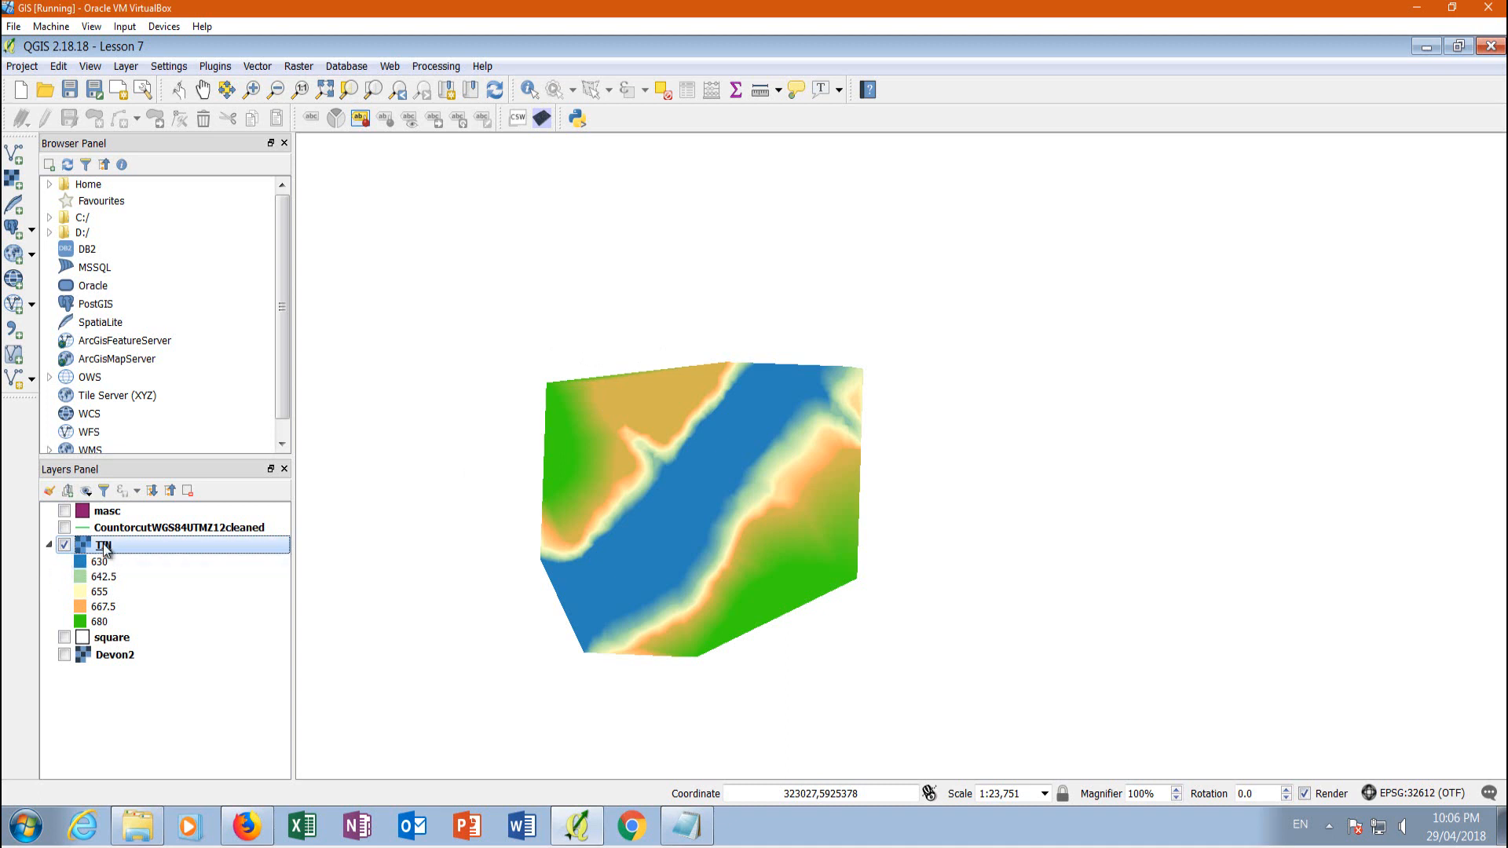
mouse_move(106, 548)
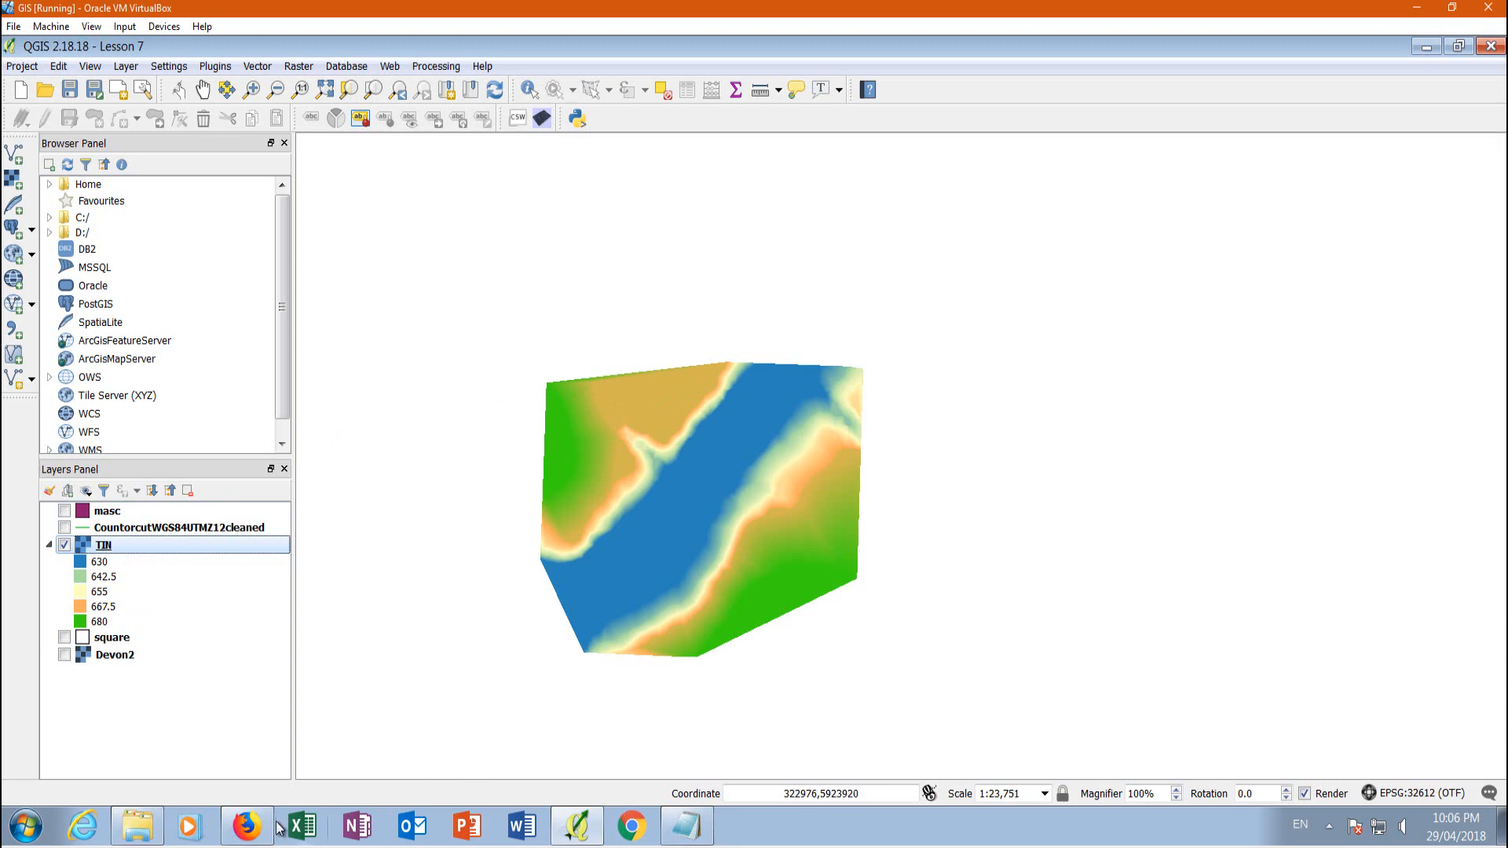
Switch to the Alberta Water Wells map in Firefox and open the drilling report of the wooded well just northwest of the river
left_click(246, 834)
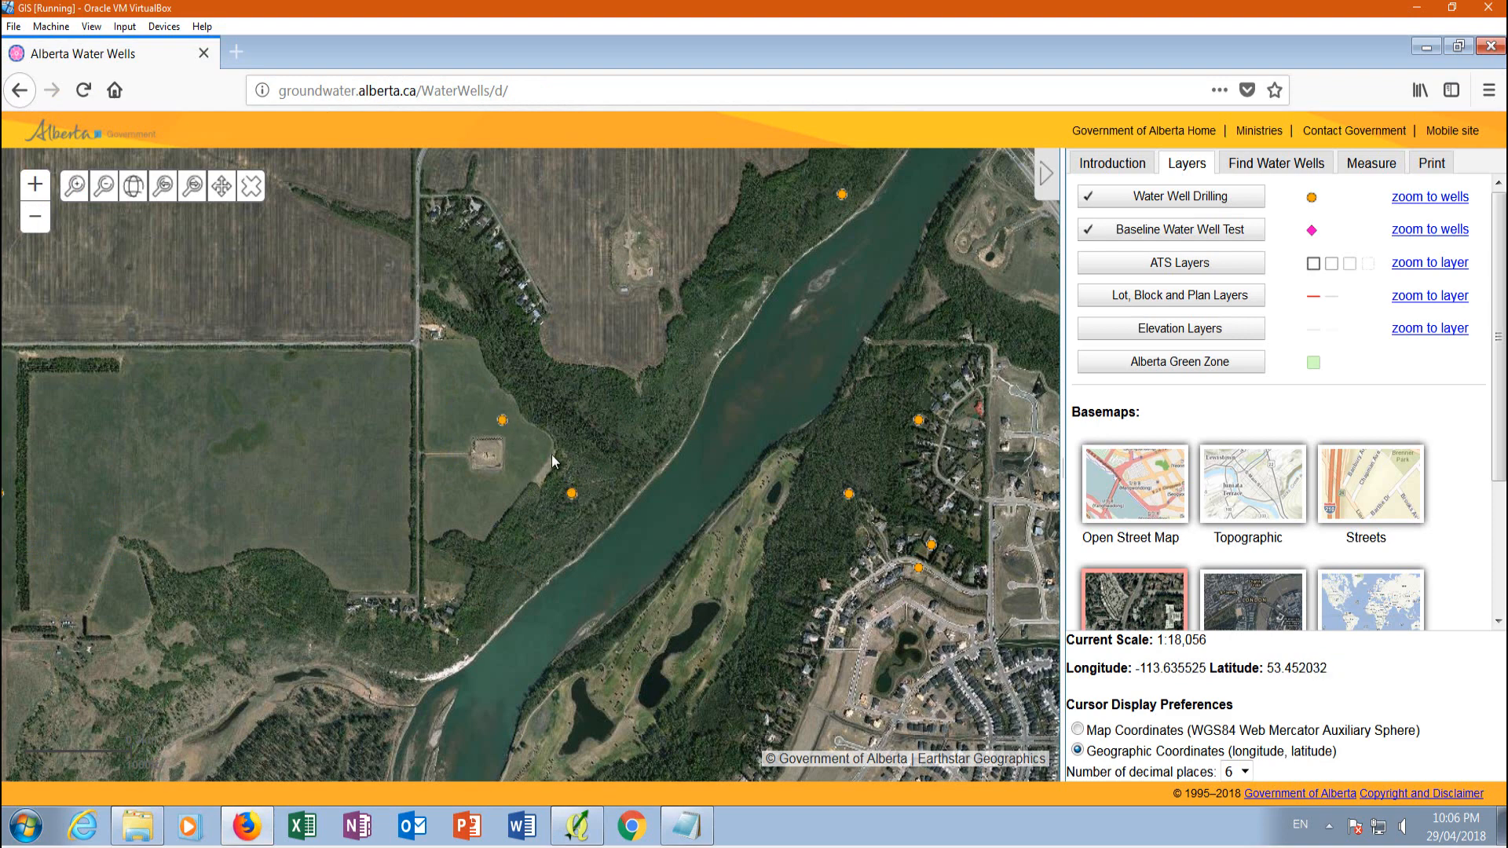
scroll(571, 497, "up", 3)
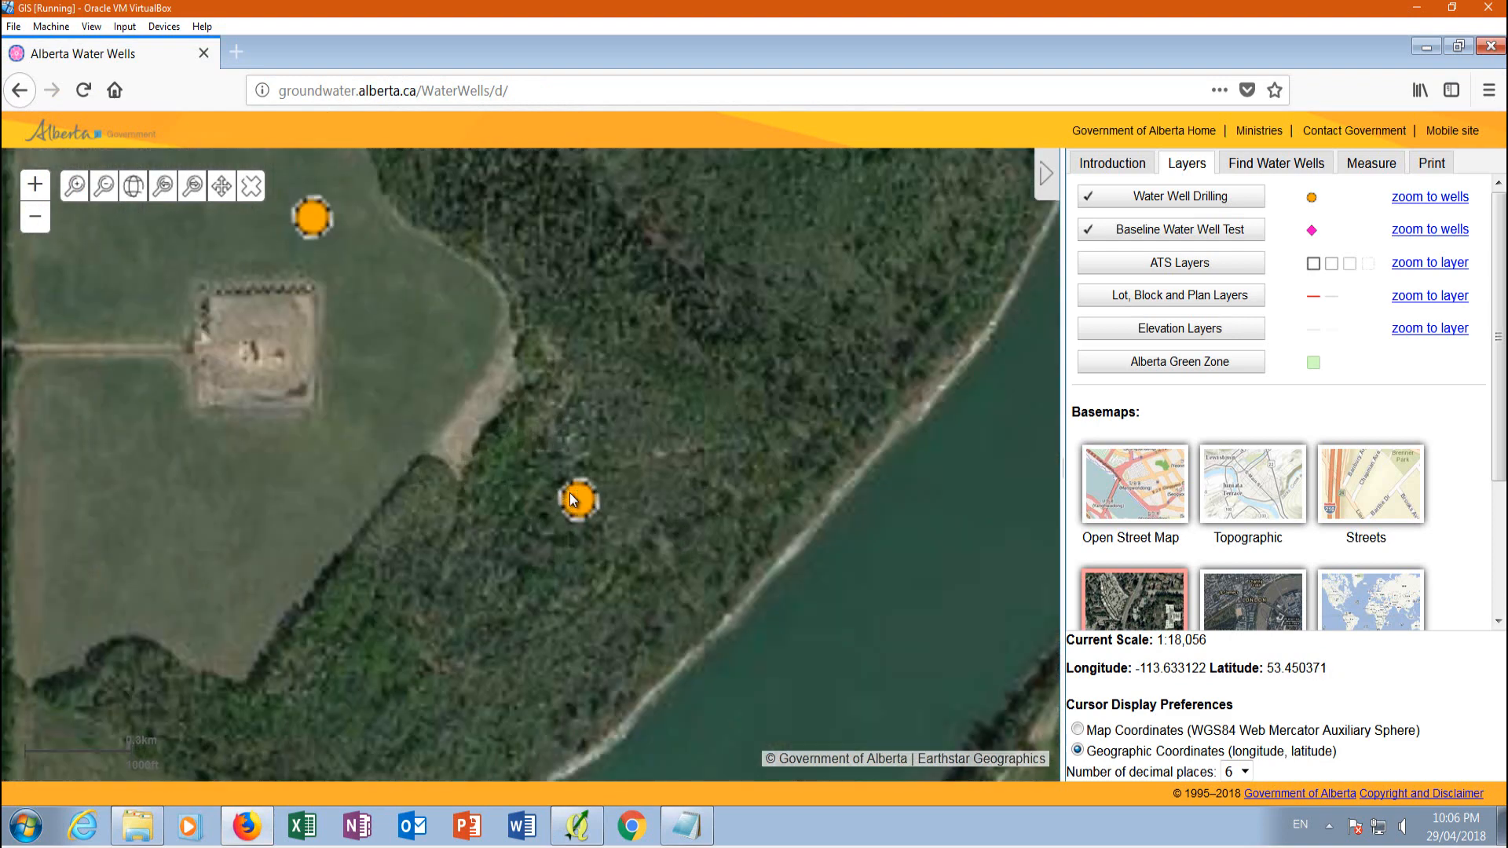
scroll(580, 509, "up", 2)
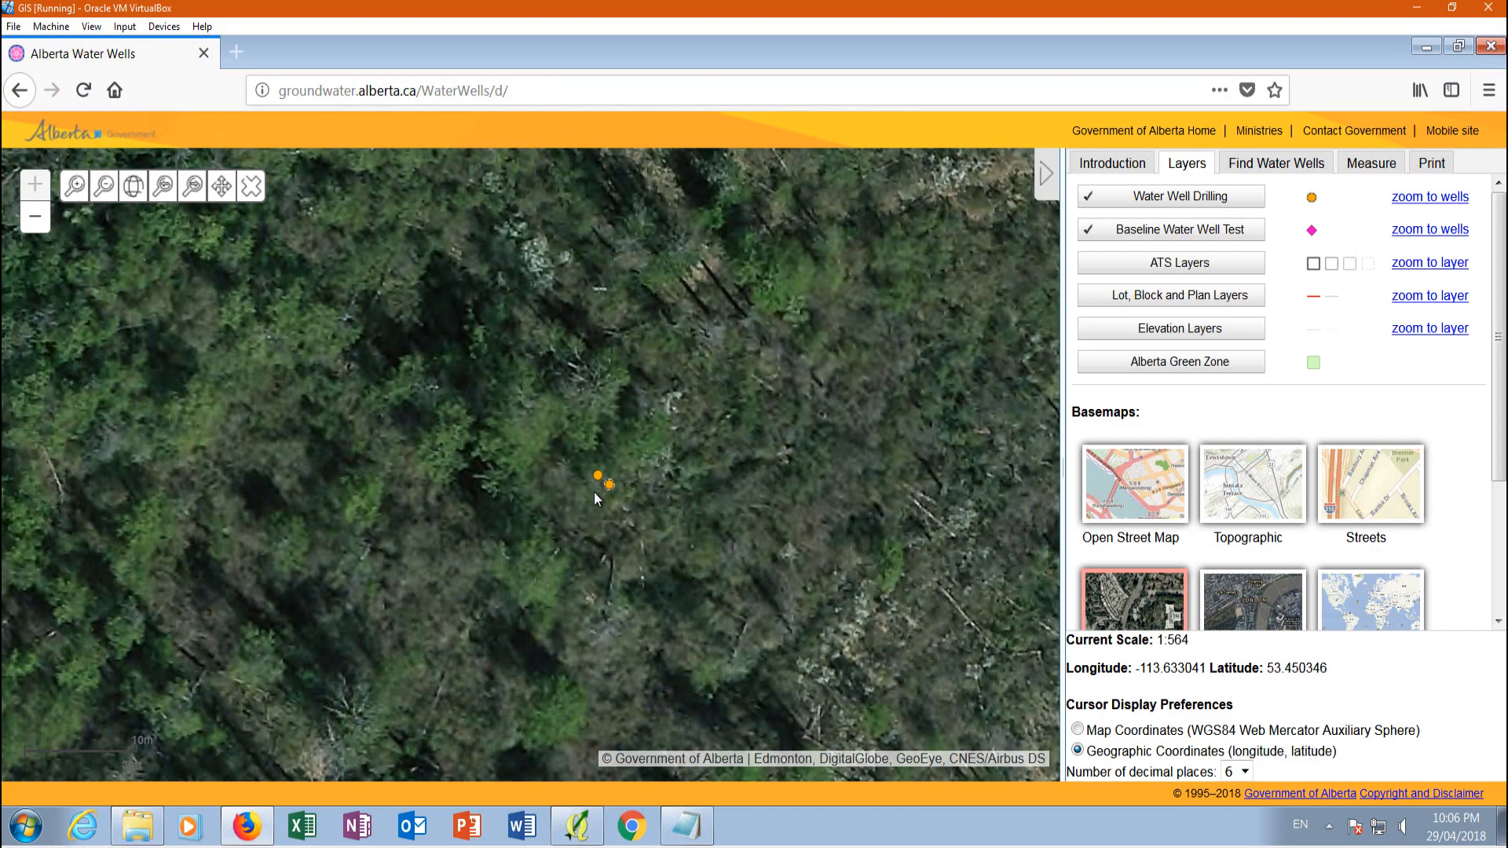
left_click(594, 491)
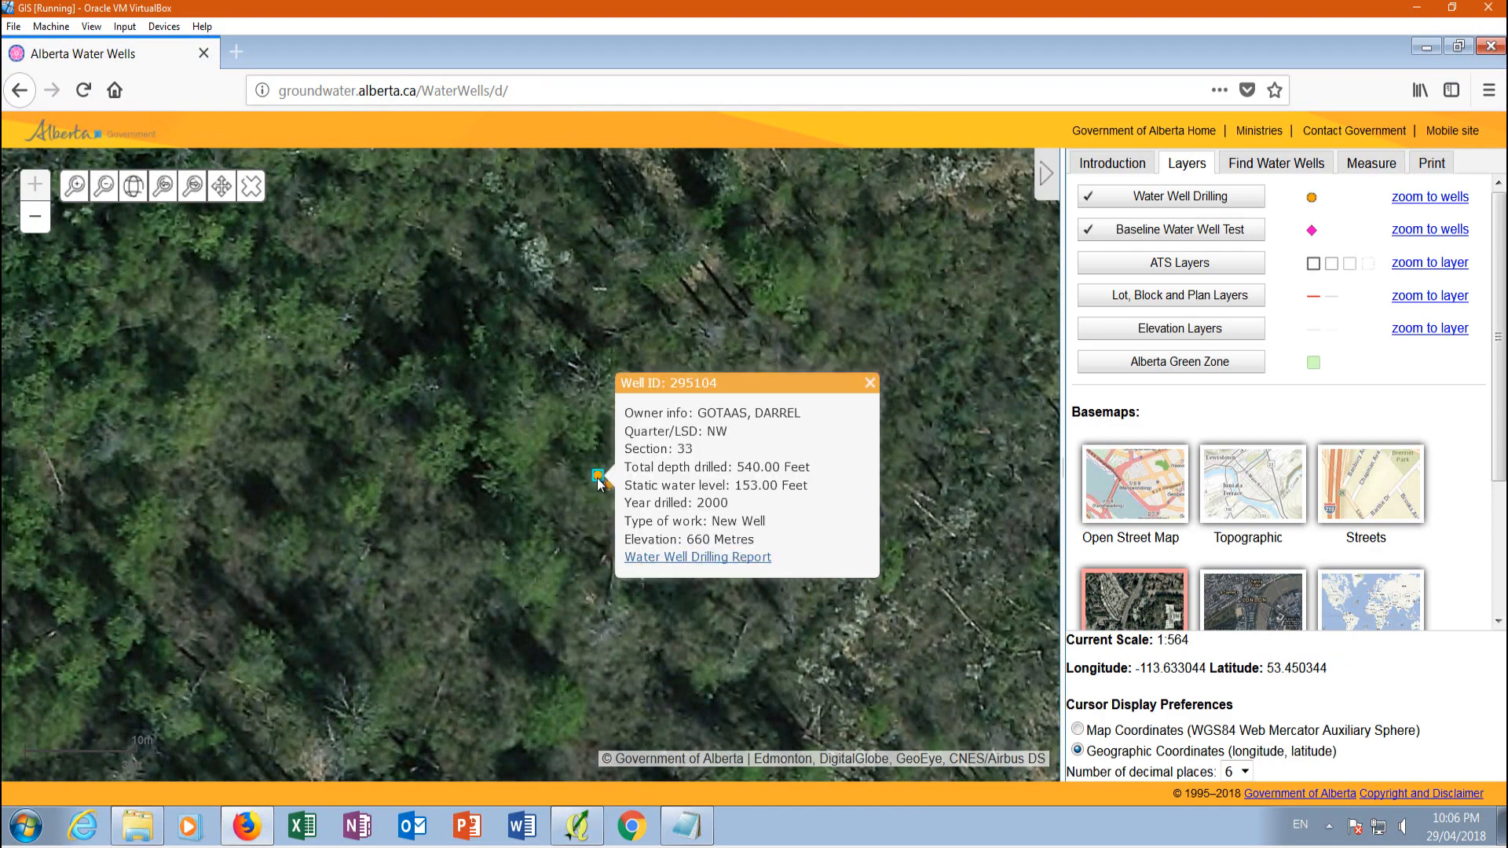
left_click(687, 558)
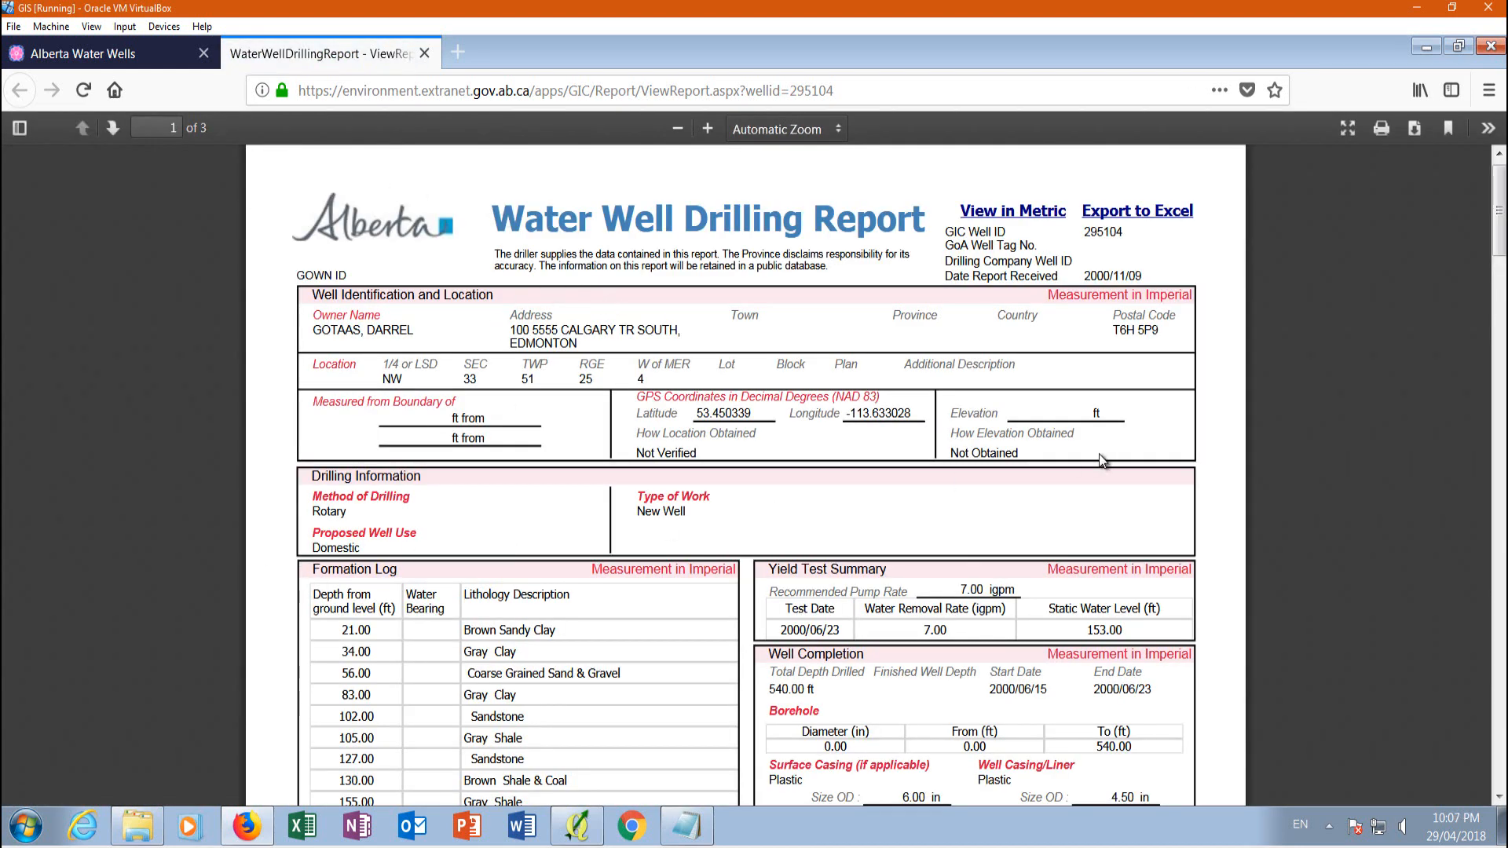
scroll(1125, 440, "down", 5)
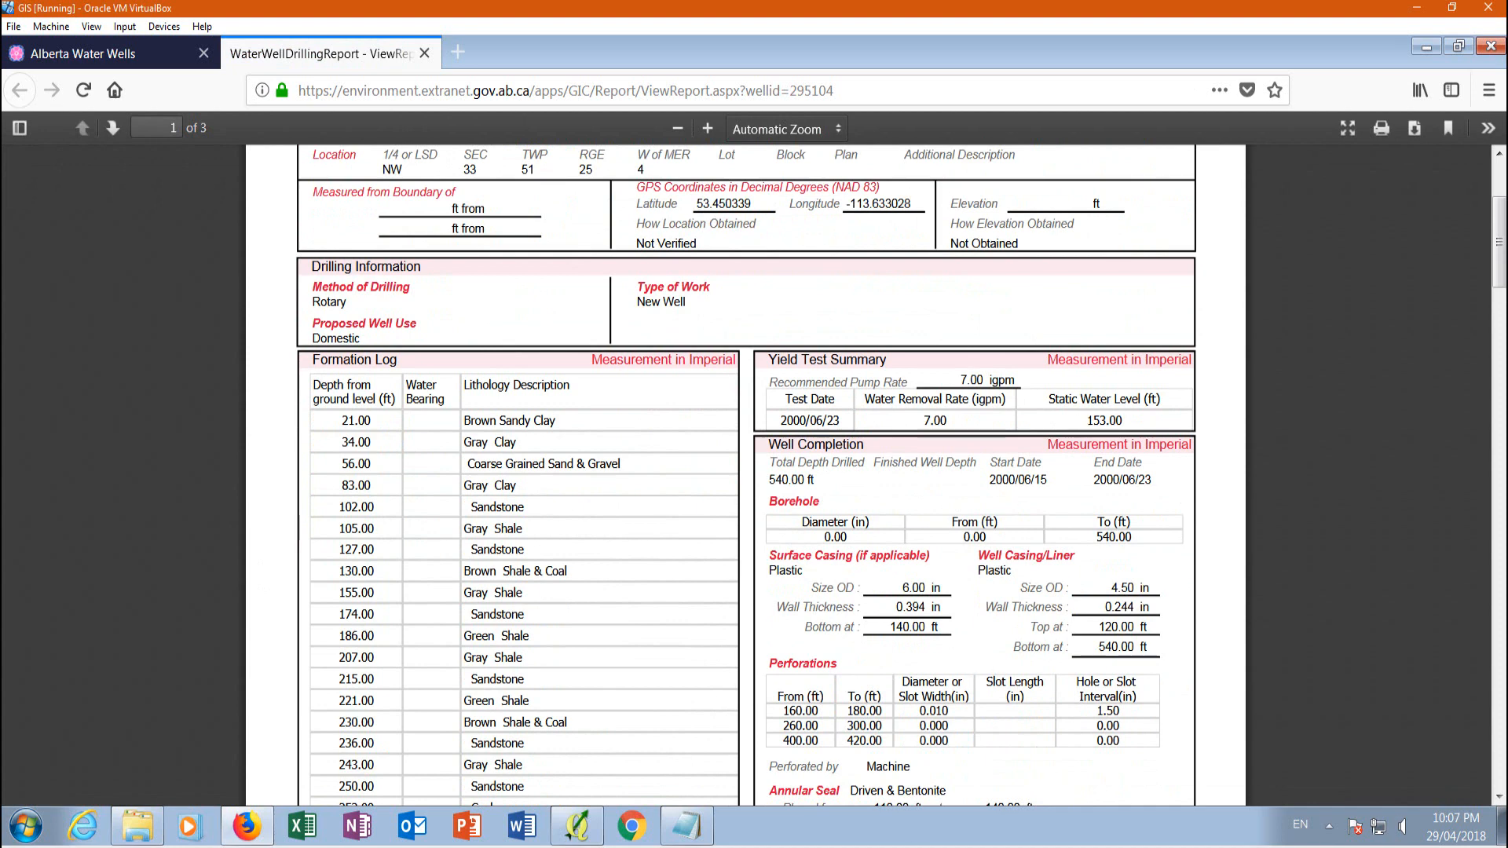
Check the TIN raster in QGIS, and return to the Alberta Water Wells map to locate the reported well beside the river
left_click(577, 826)
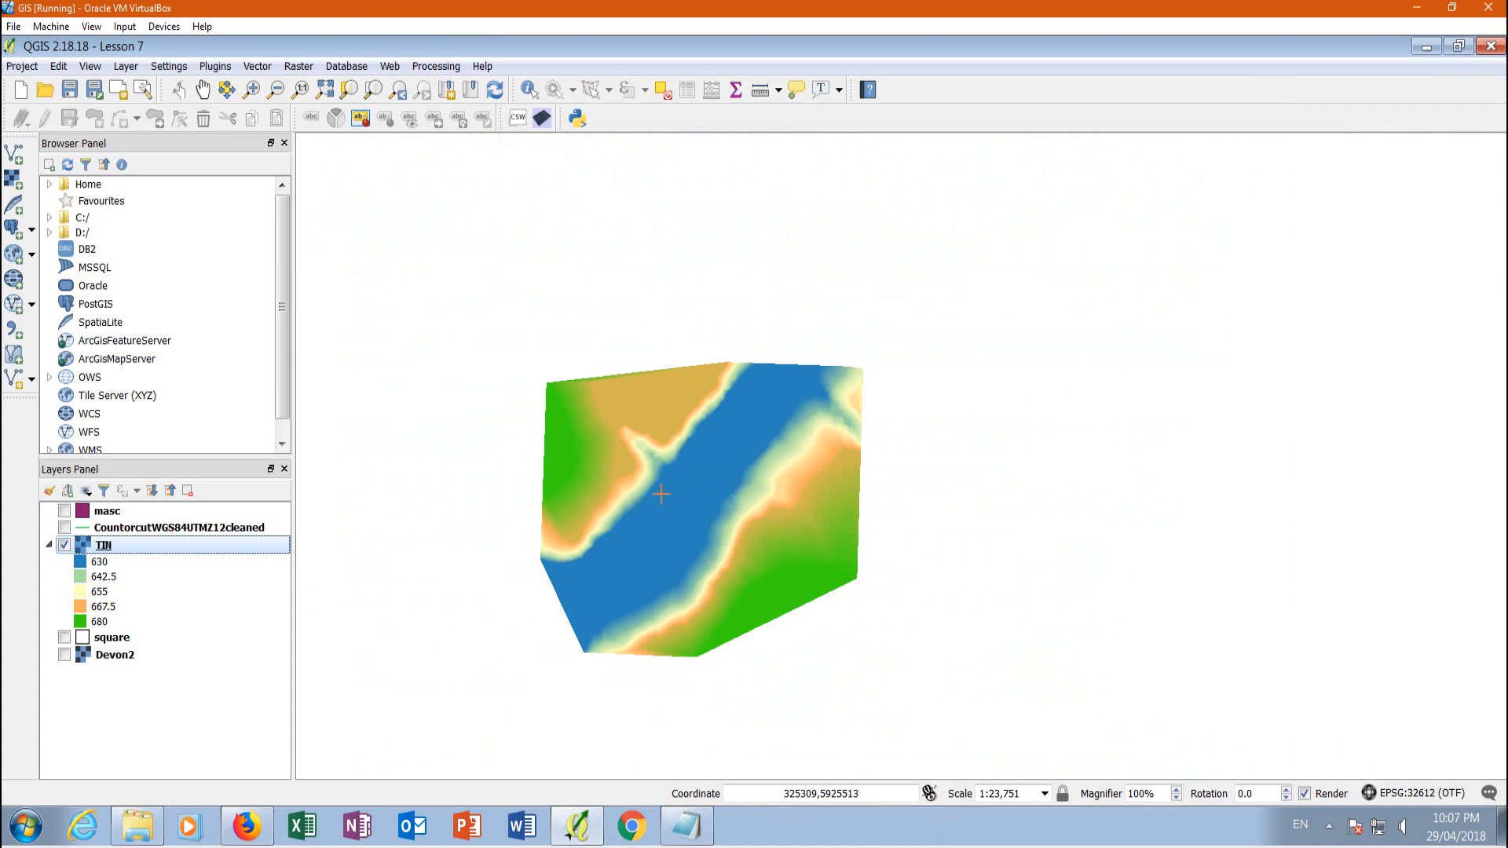
left_click(246, 827)
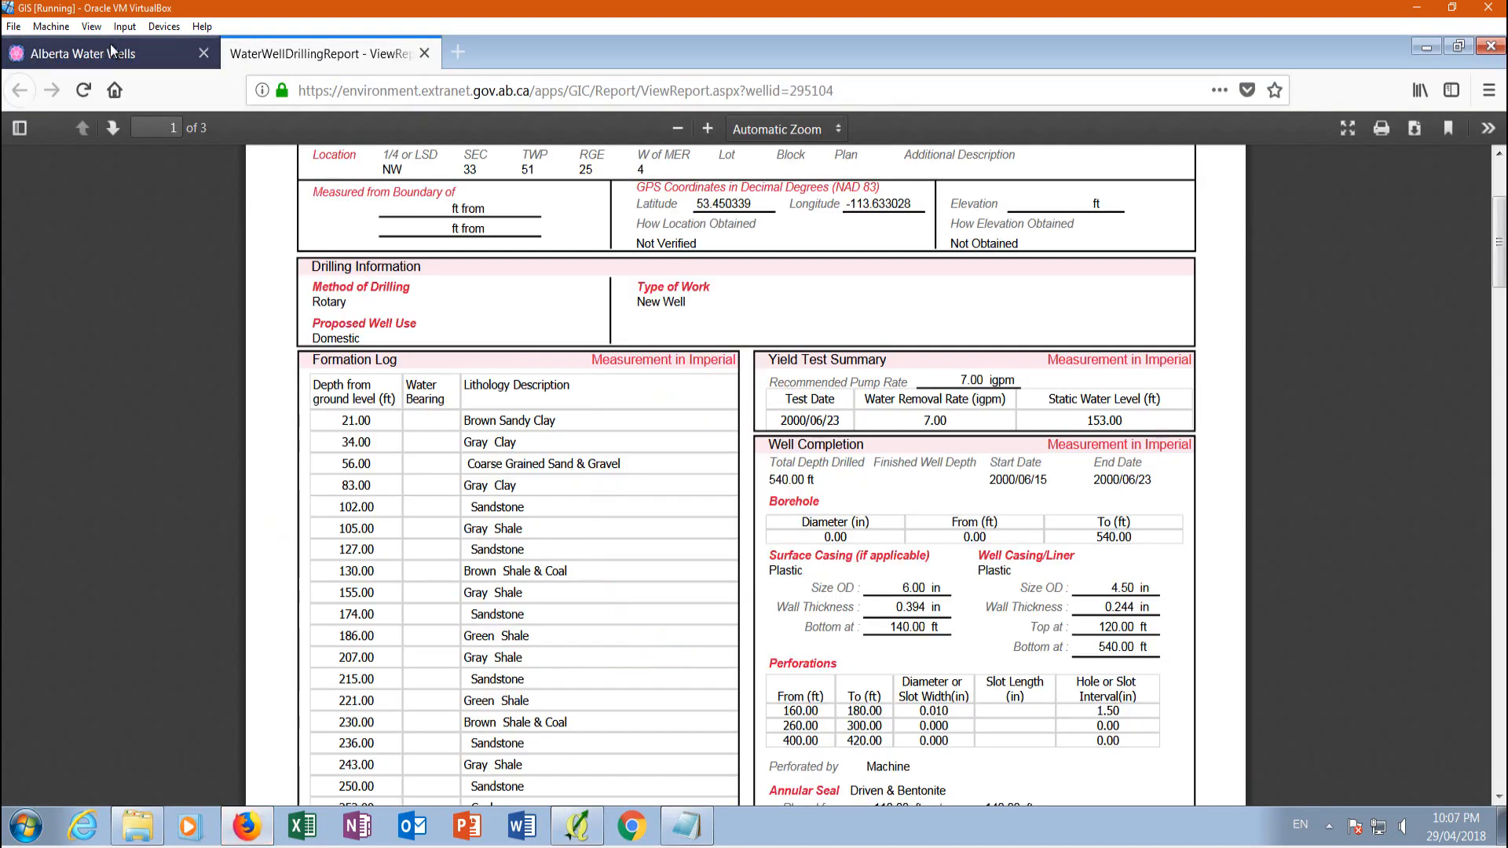
left_click(136, 53)
left_click(568, 310)
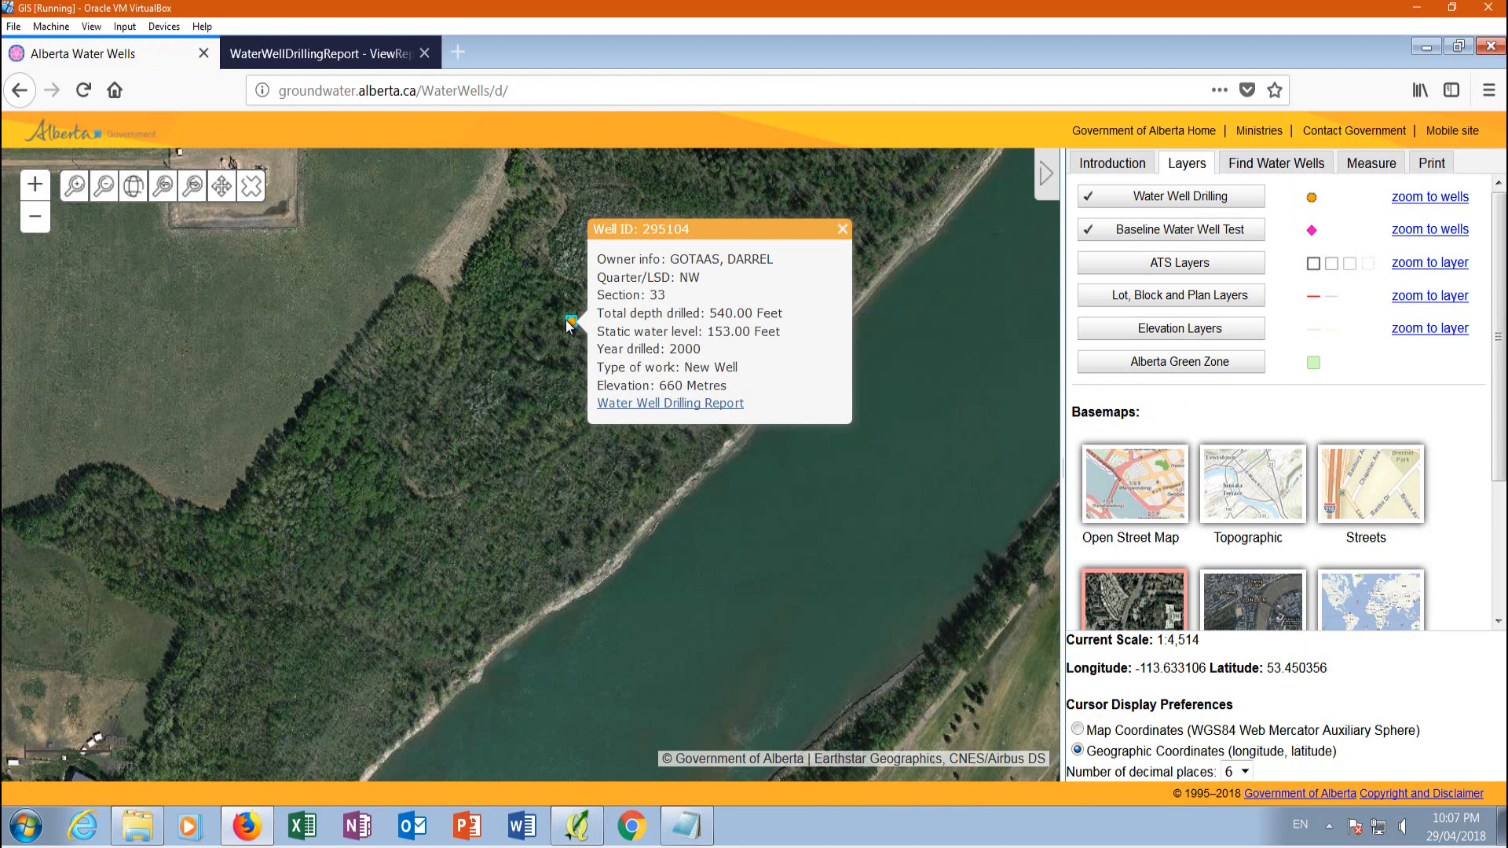
Examine all three pages of the Water Well Drilling Report, including the lithology log, well completion and yield test
left_click(364, 53)
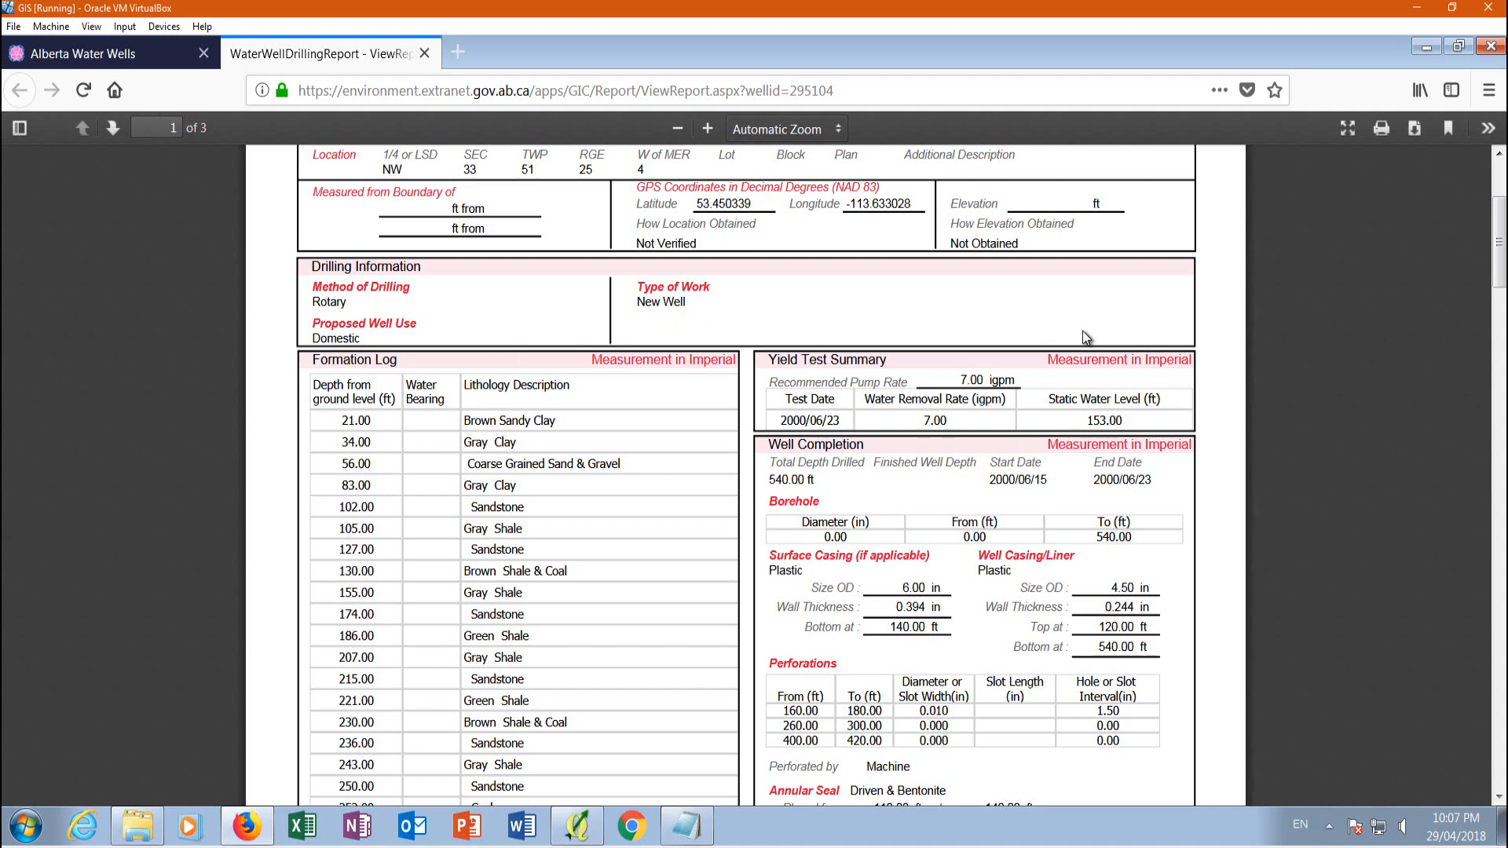
scroll(1082, 333, "down", 3)
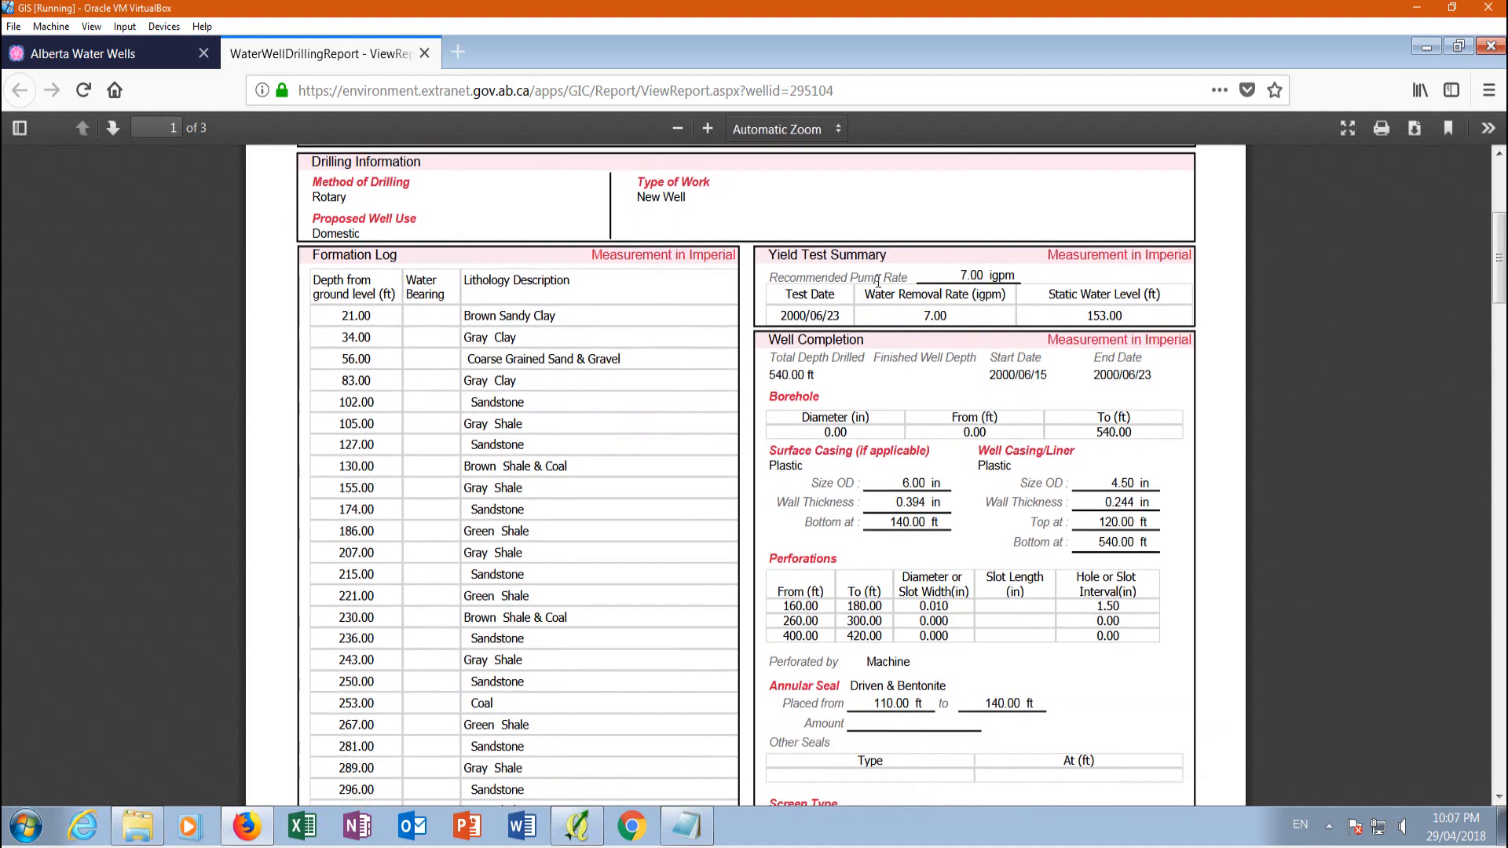
scroll(873, 259, "down", 15)
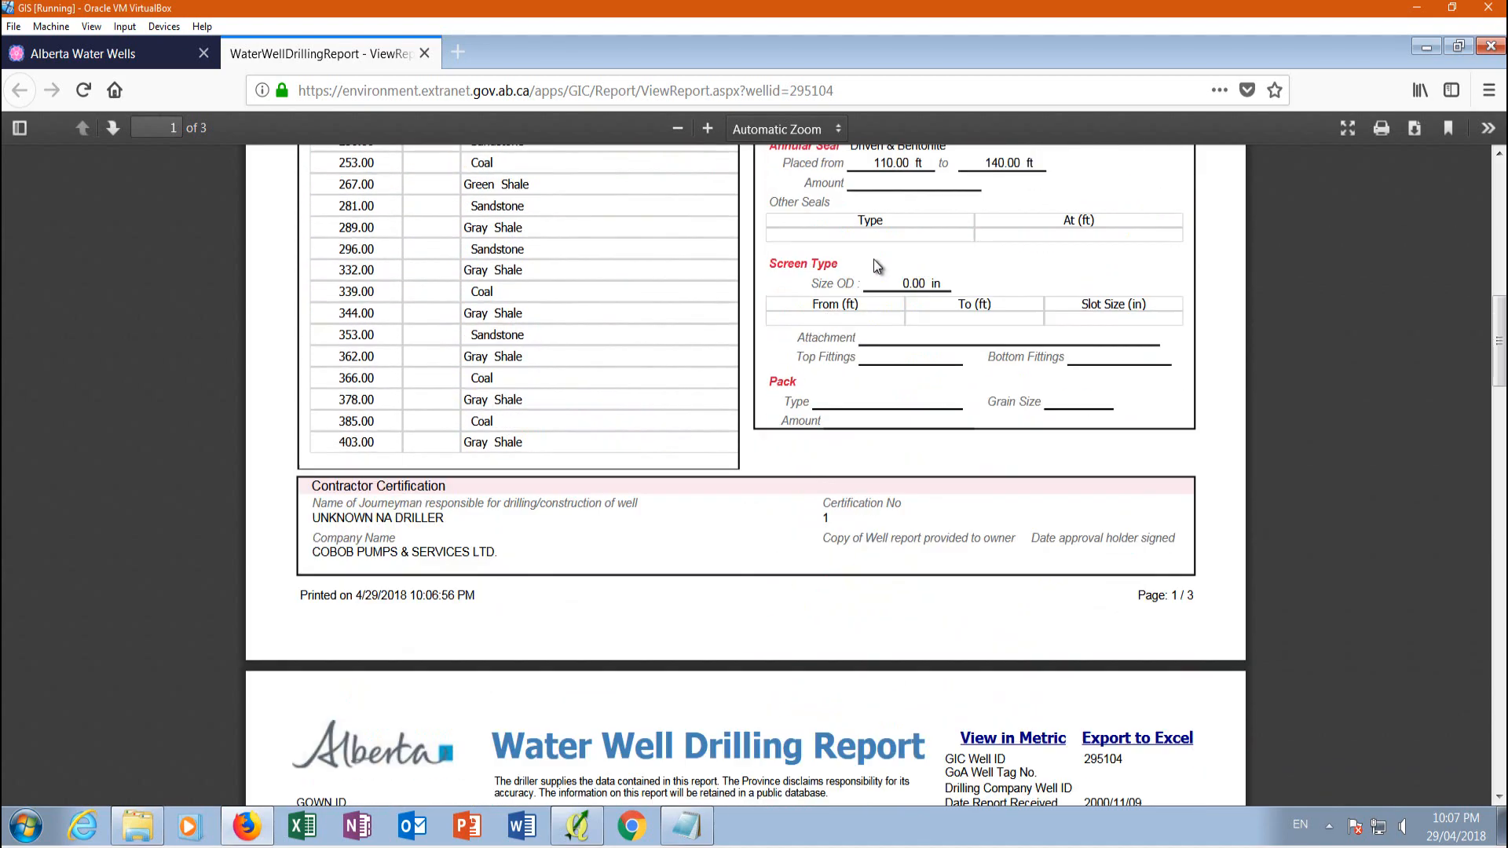
scroll(832, 306, "up", 17)
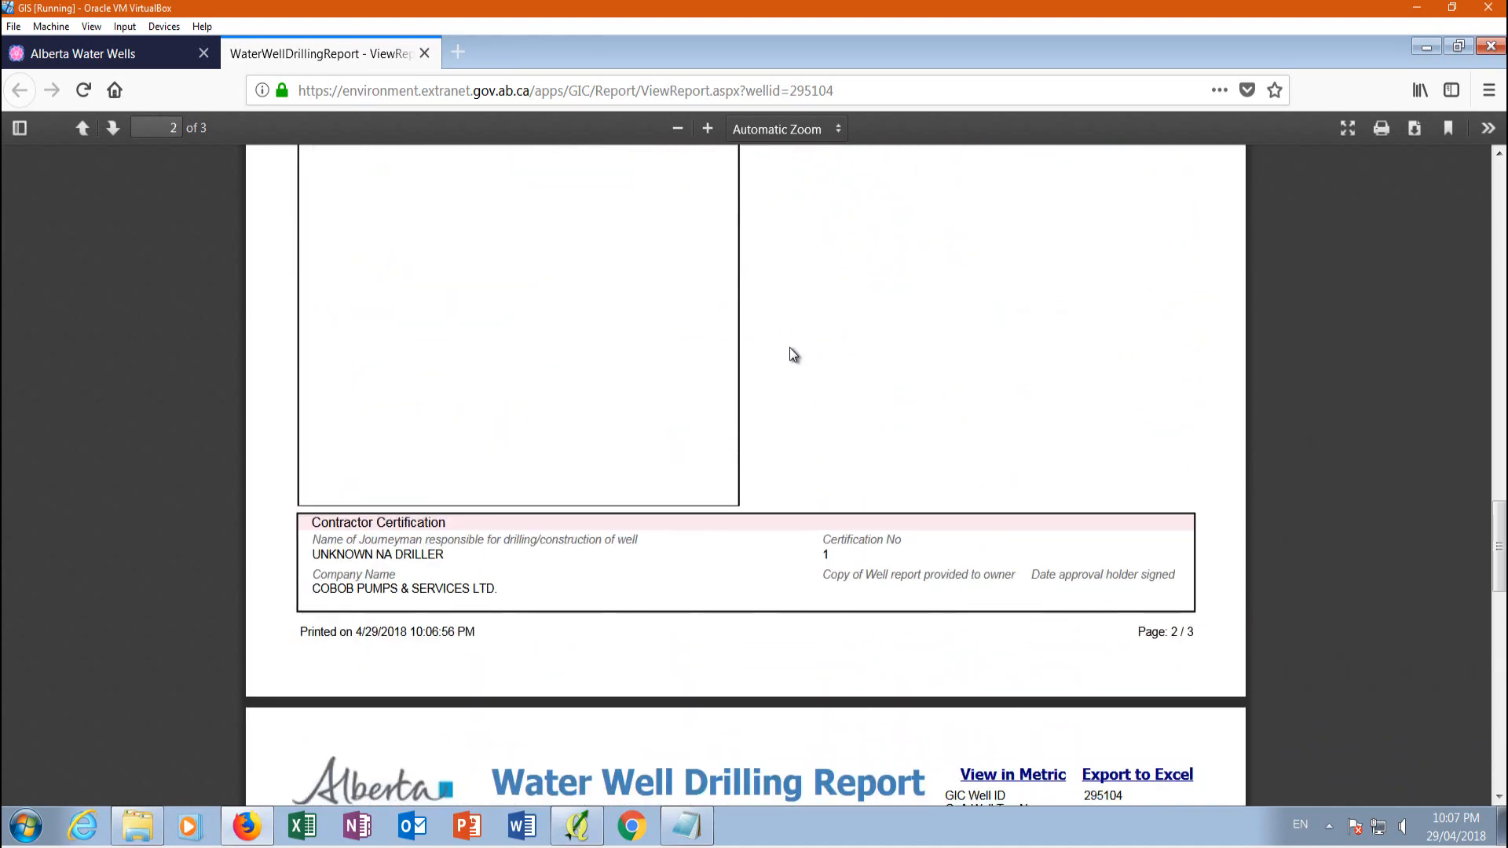
scroll(581, 330, "down", 17)
scroll(481, 282, "up", 12)
scroll(511, 275, "up", 6)
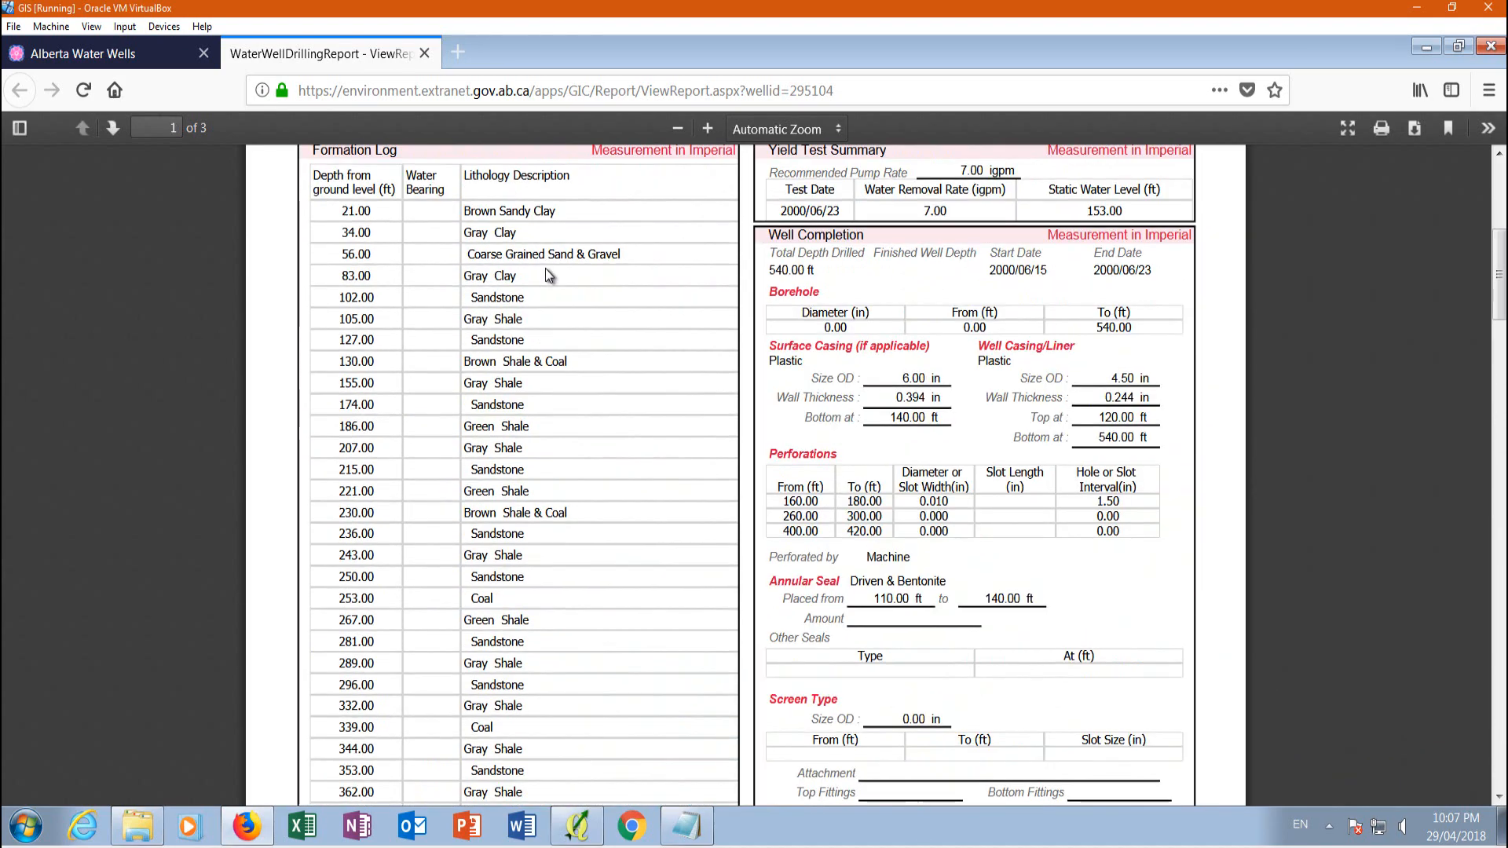
scroll(561, 471, "down", 10)
scroll(563, 369, "down", 20)
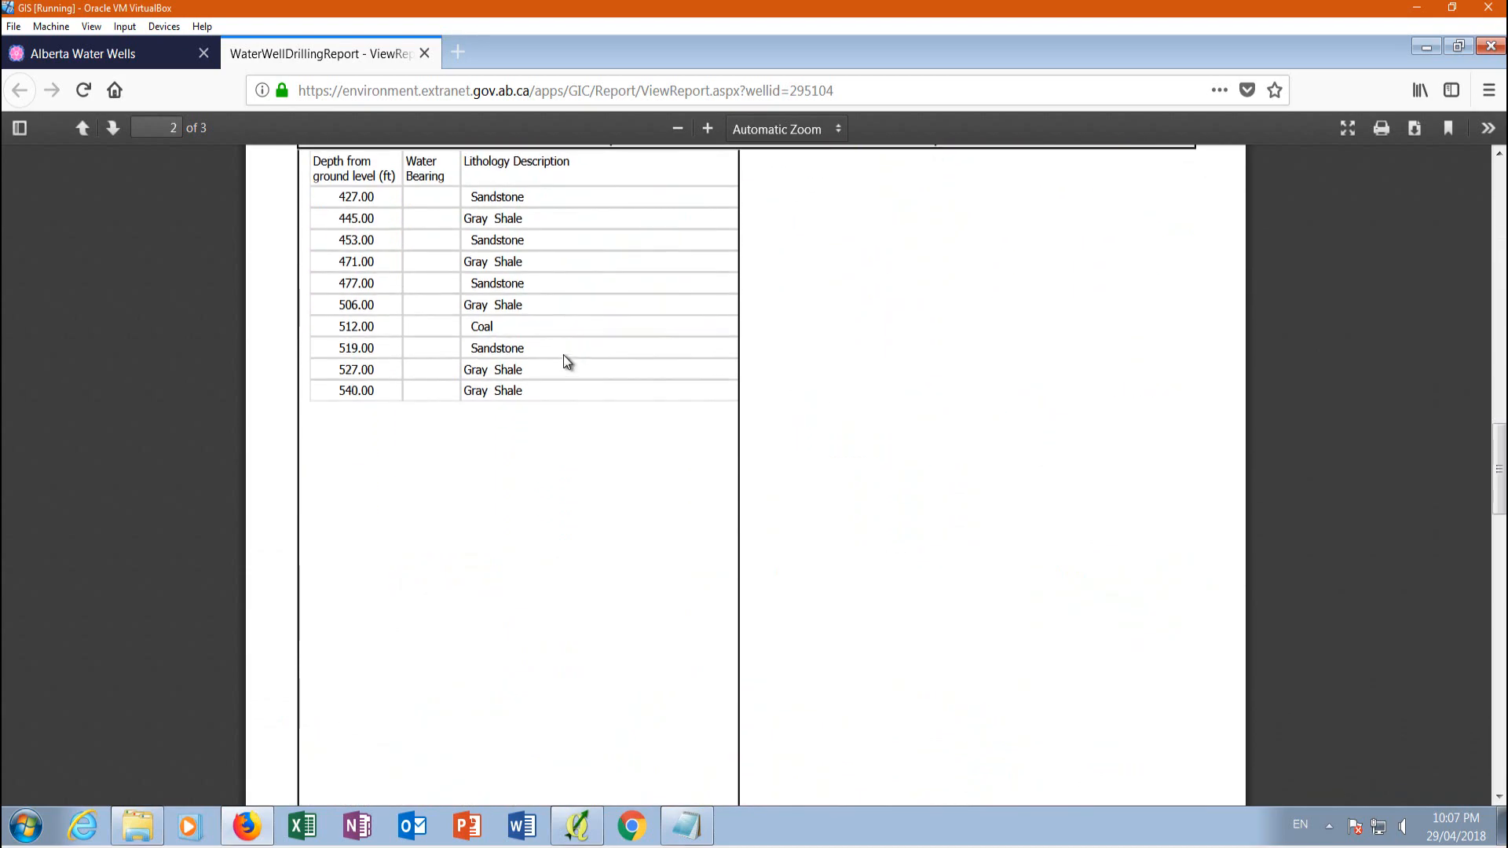
scroll(592, 345, "down", 7)
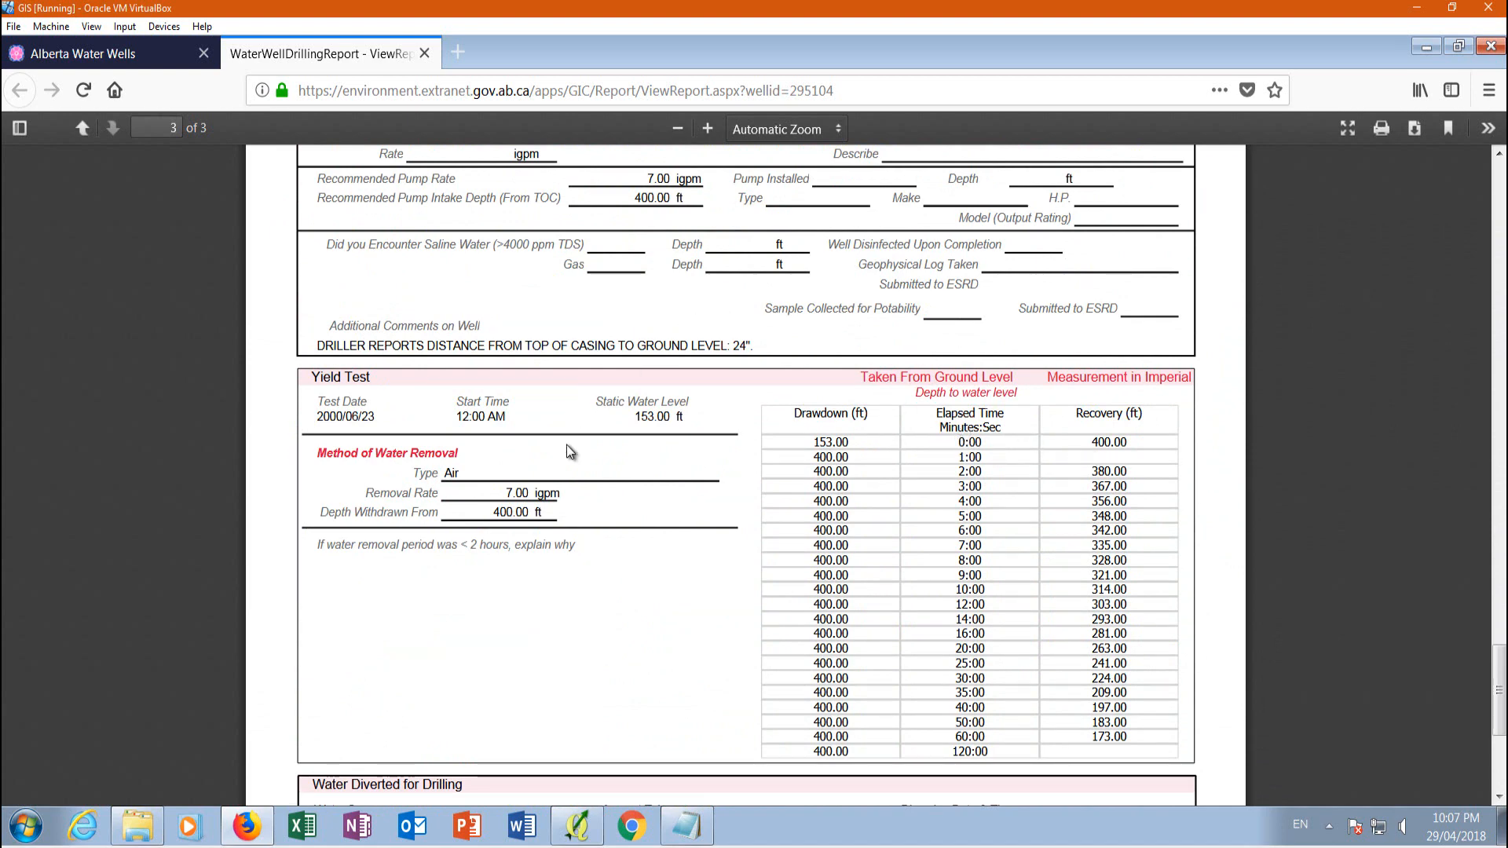
scroll(898, 503, "down", 7)
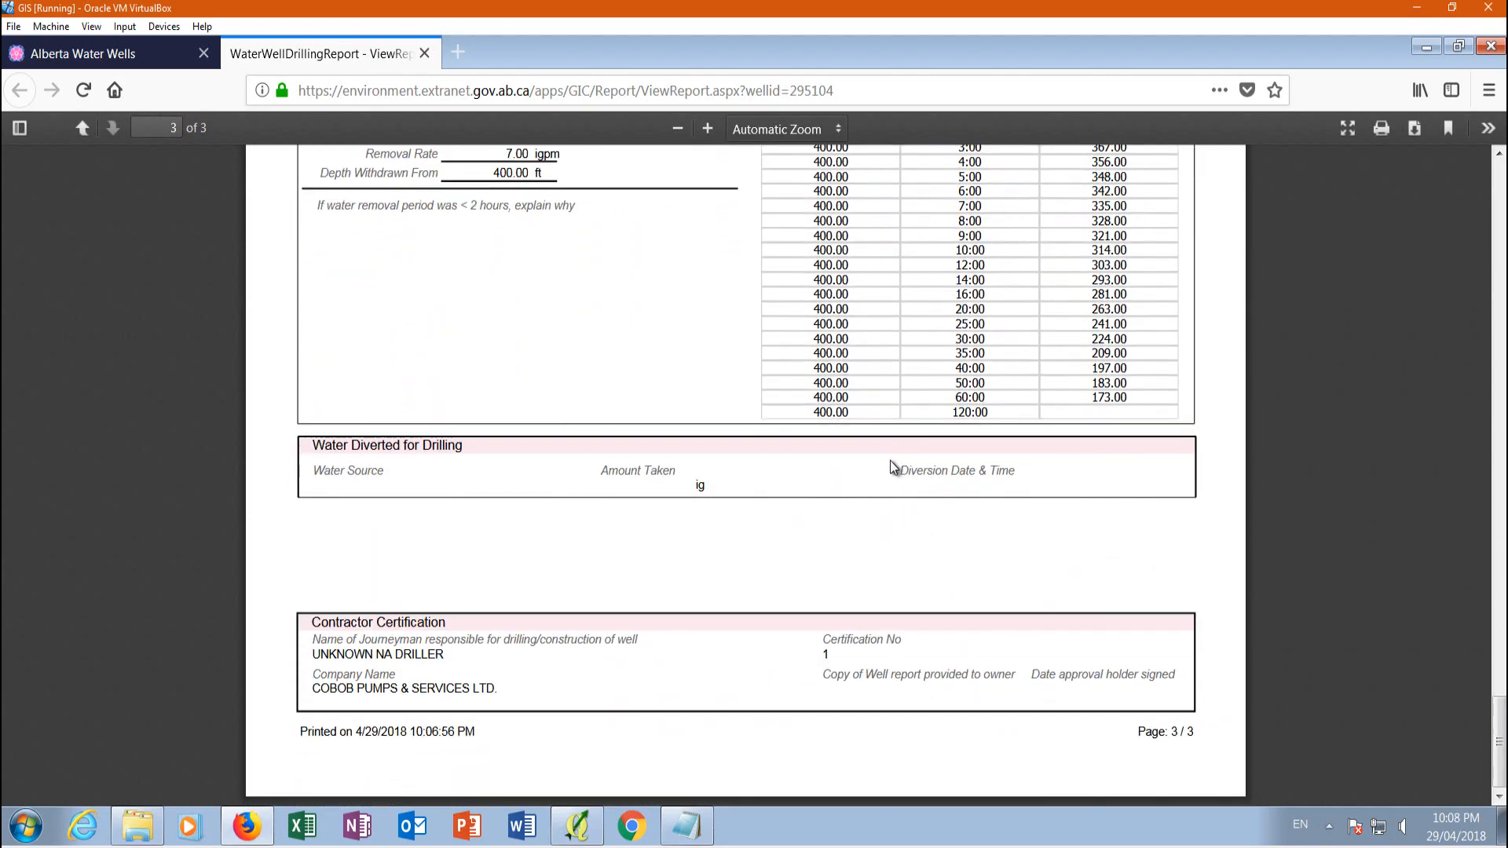
scroll(578, 433, "up", 20)
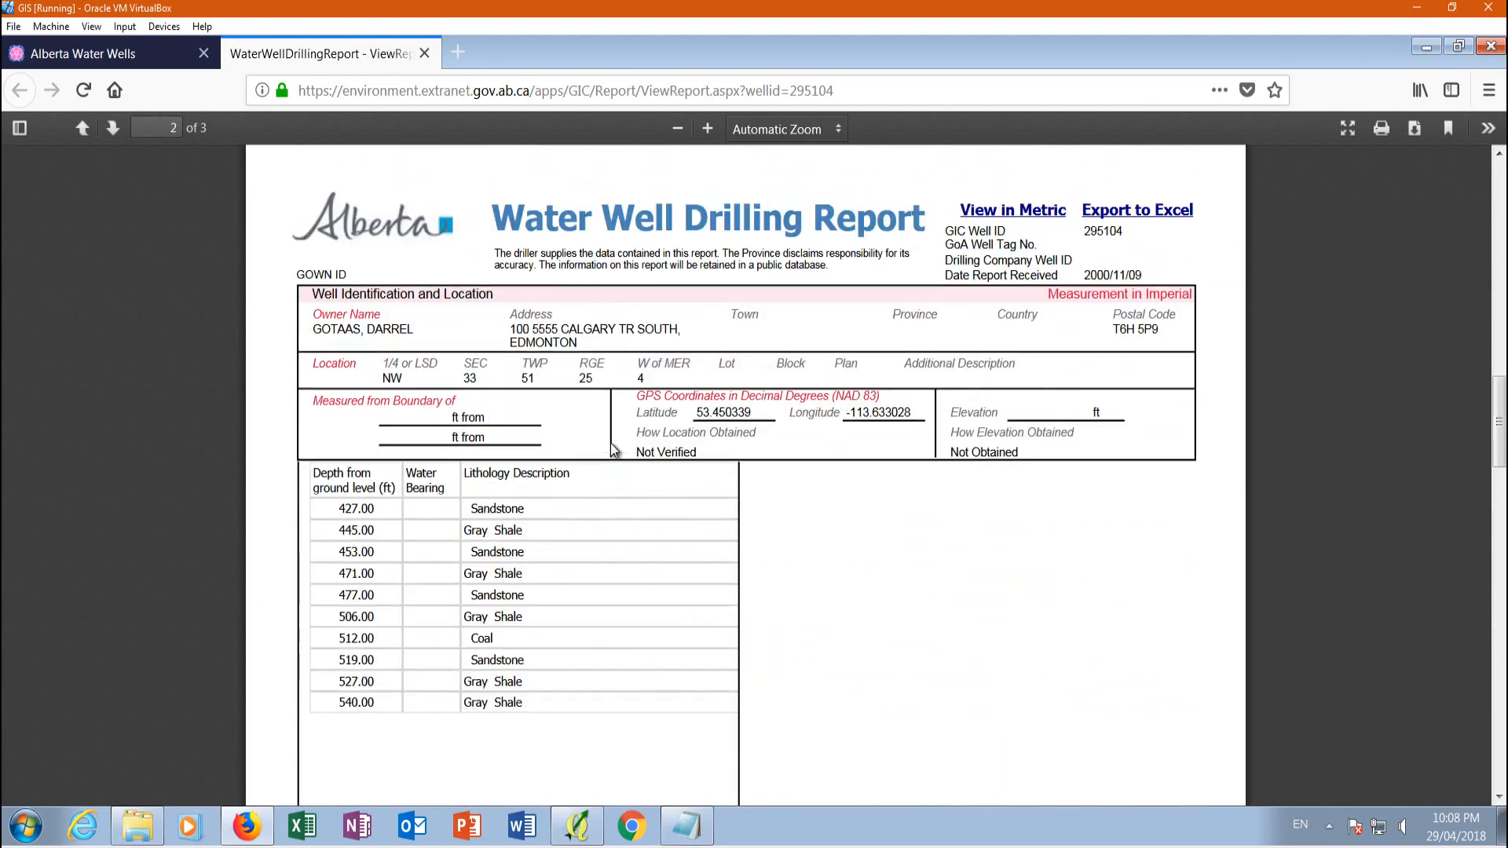
scroll(615, 436, "up", 10)
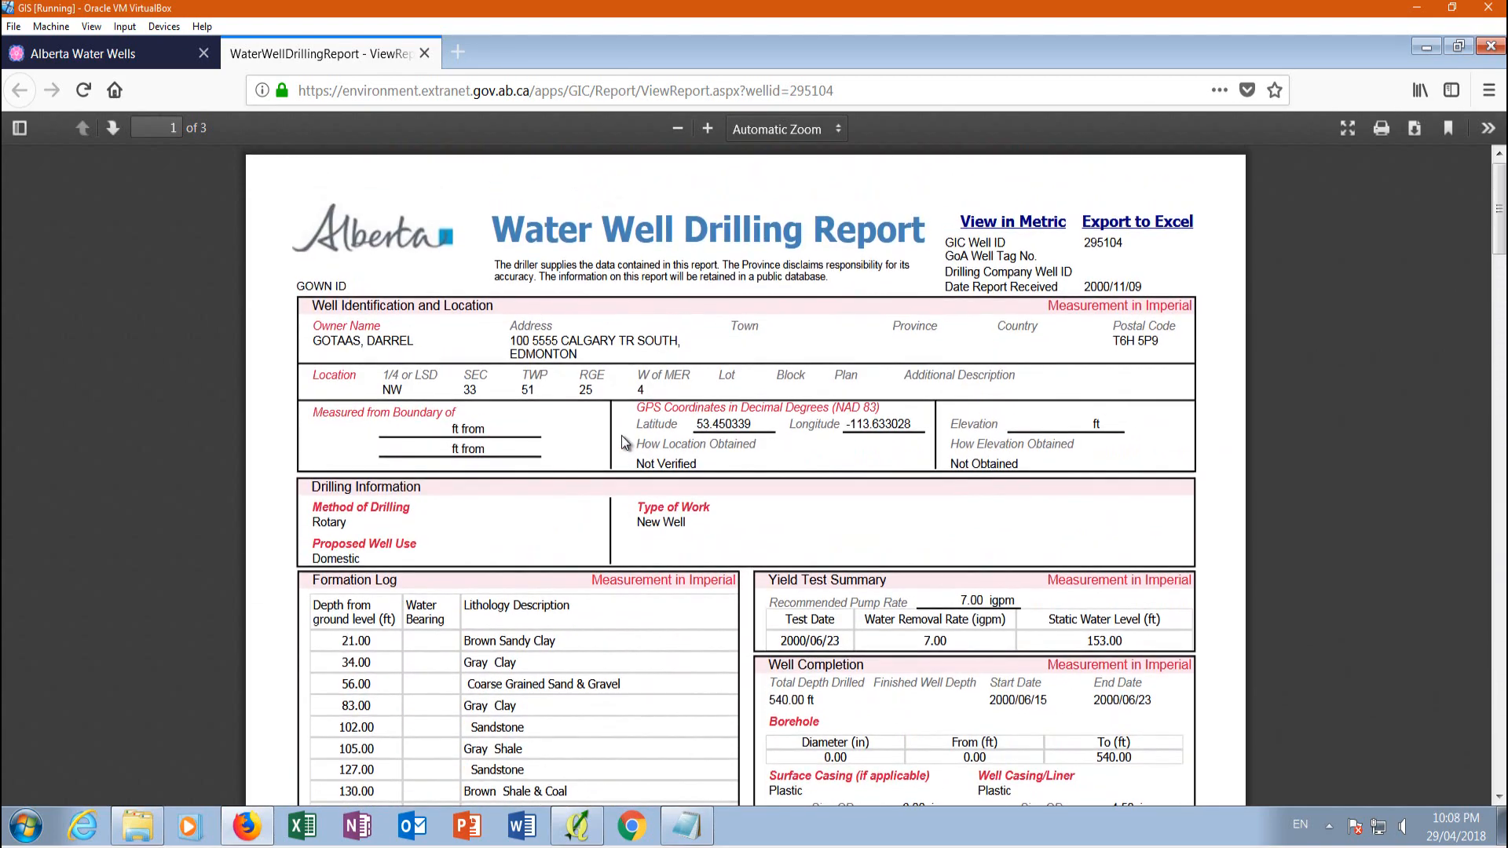
Return from the well report to QGIS, search the plugin repository for "profile" and install the Profile tool plugin
left_click(91, 54)
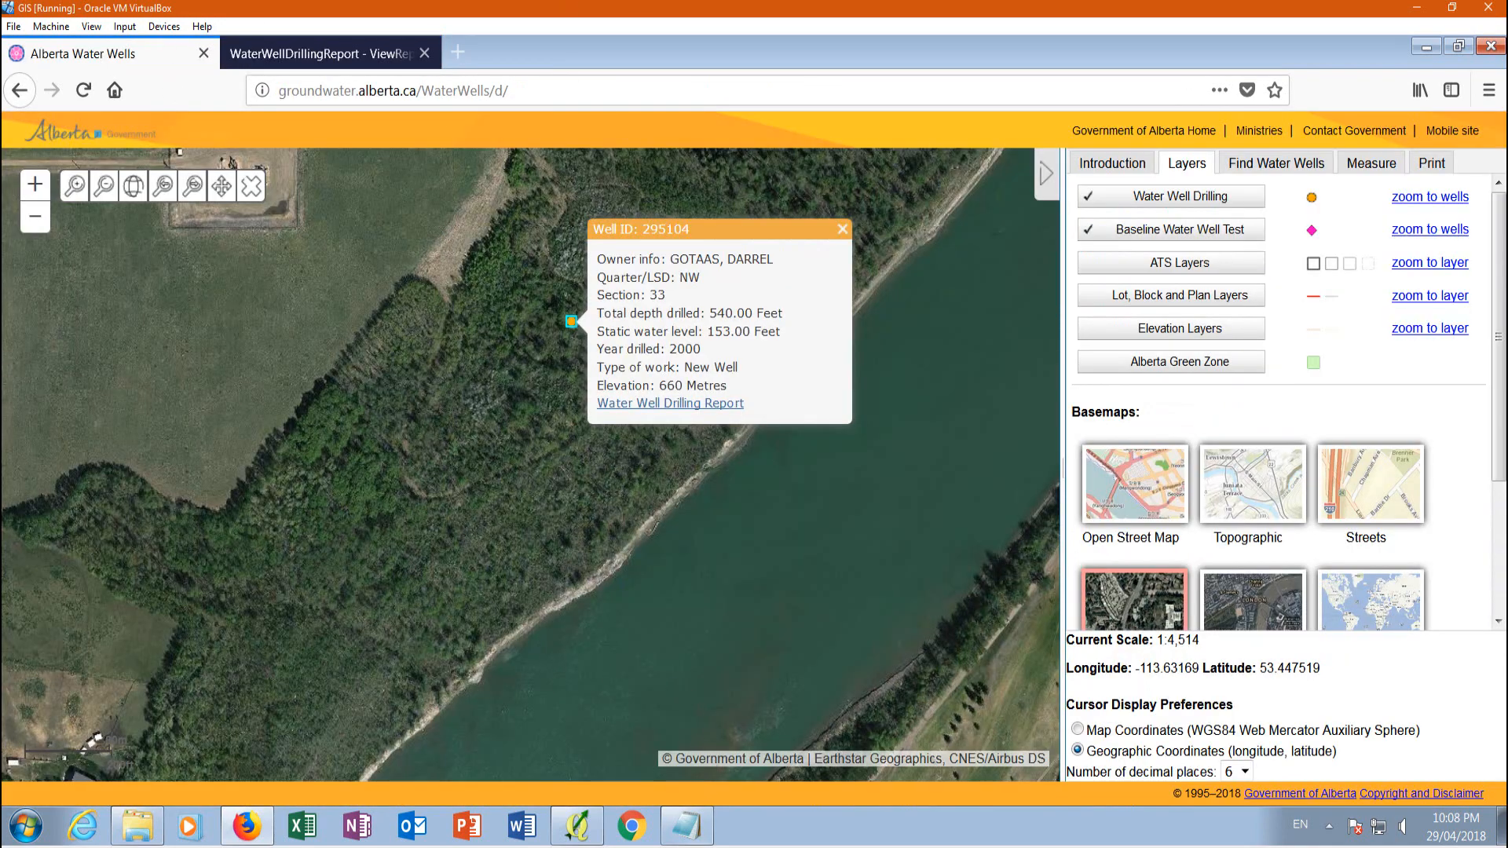
mouse_move(695, 831)
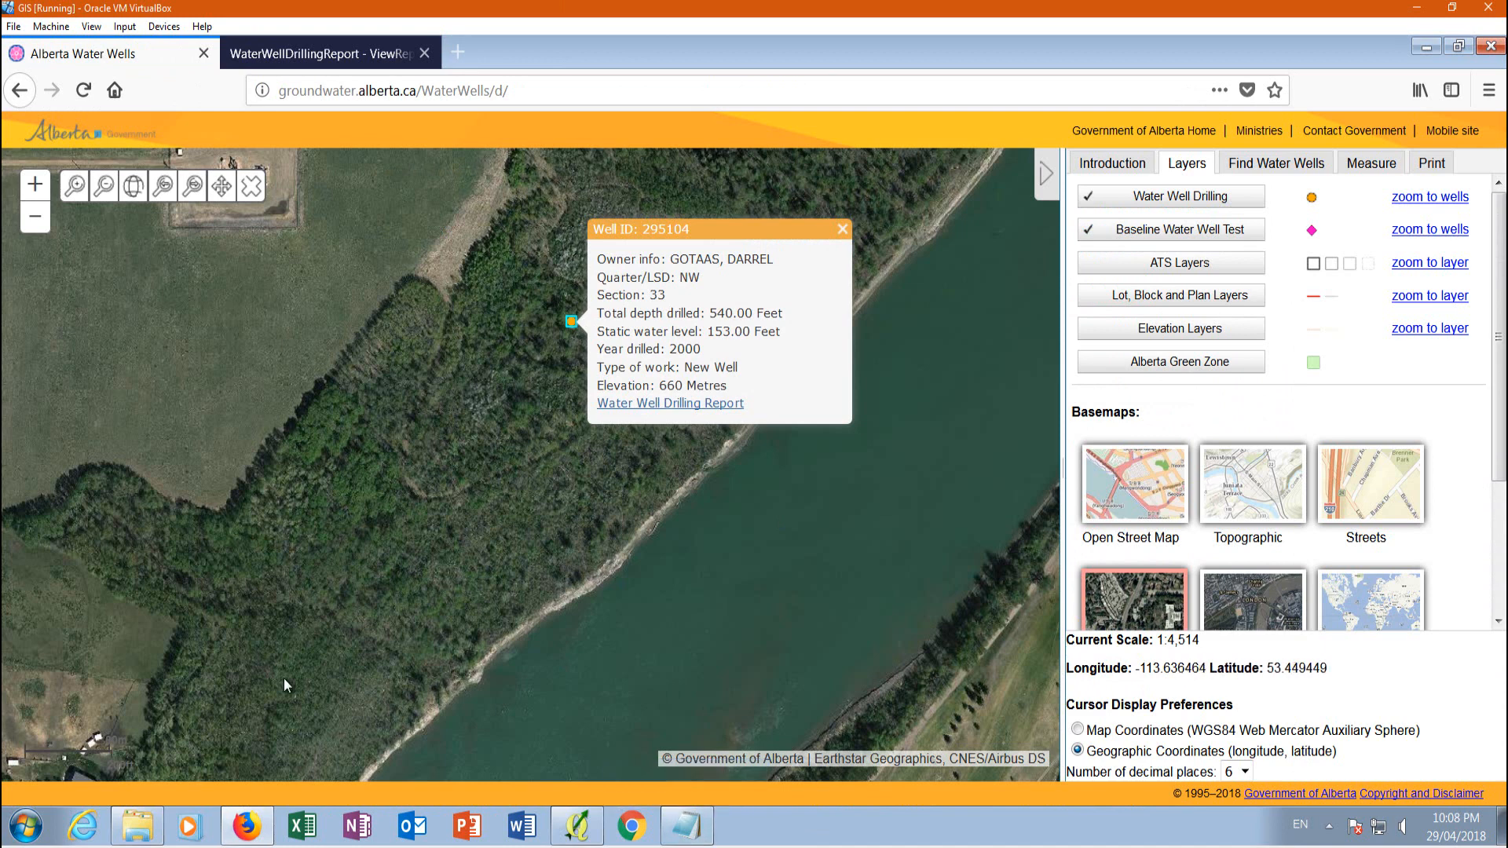
left_click(577, 824)
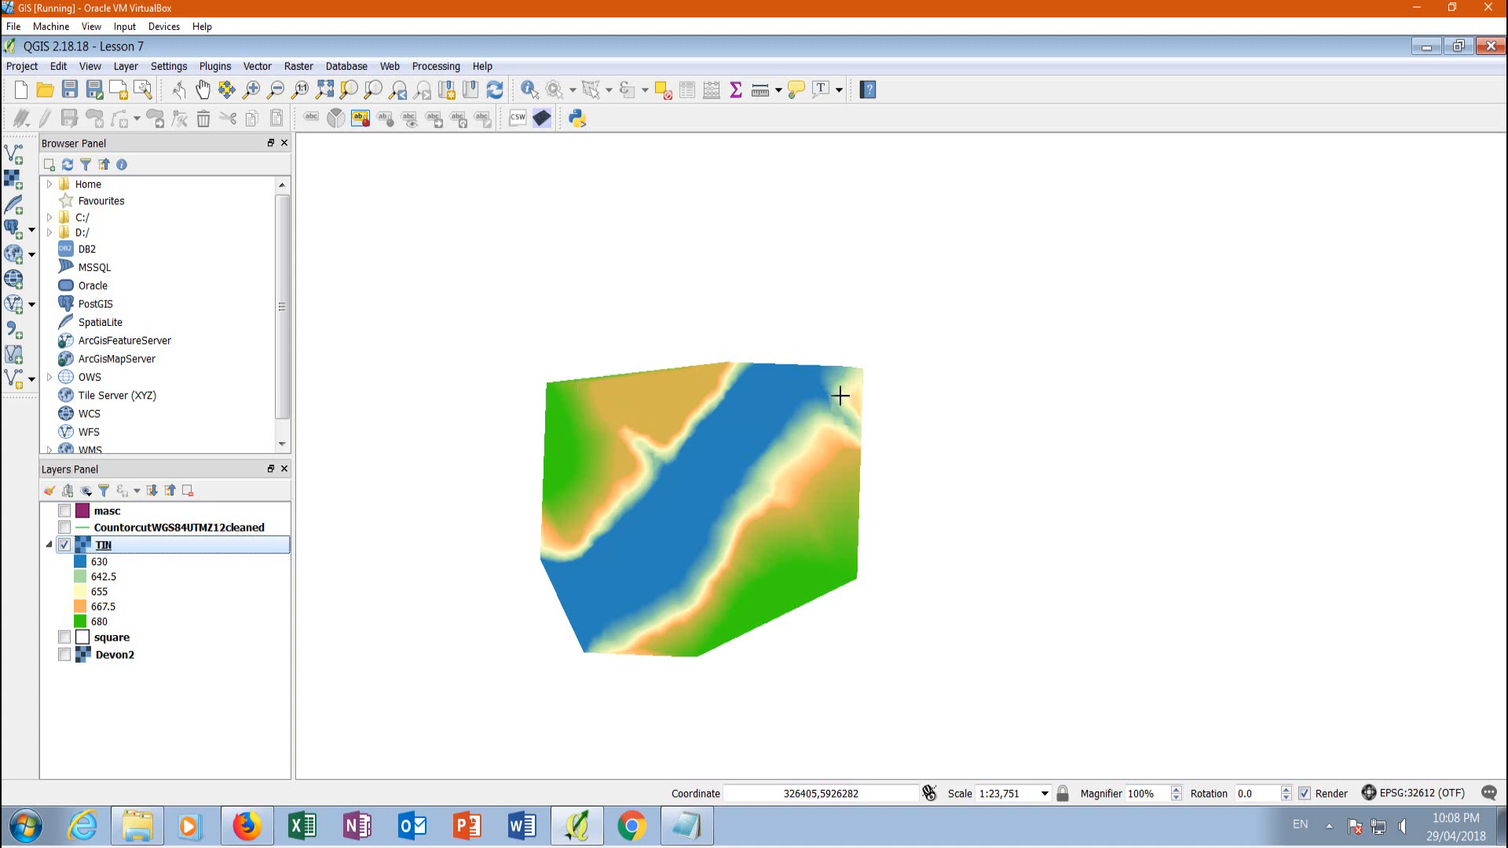
left_click(218, 68)
left_click(230, 85)
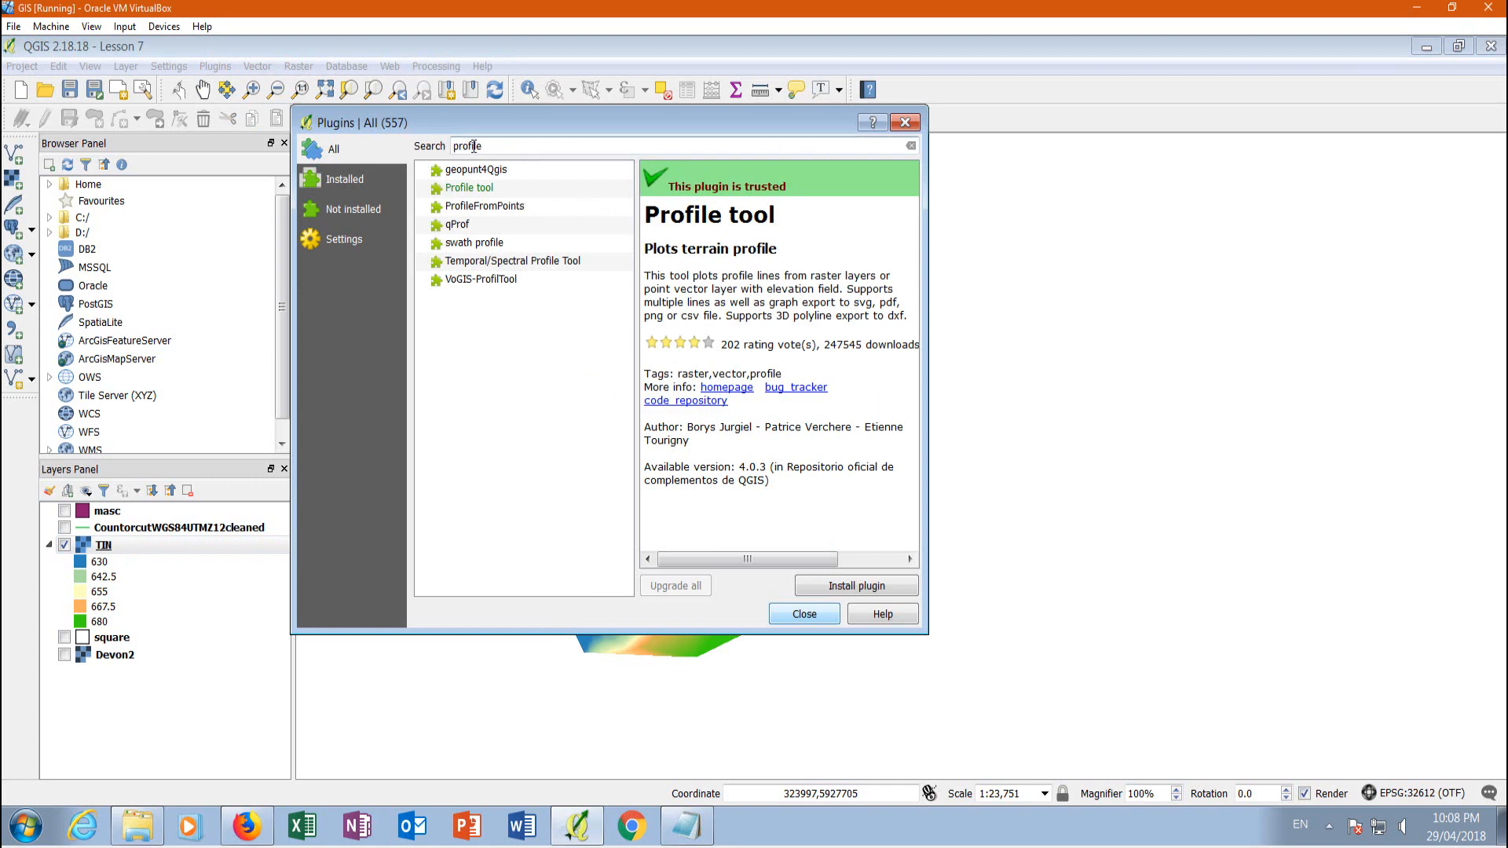
left_click(469, 191)
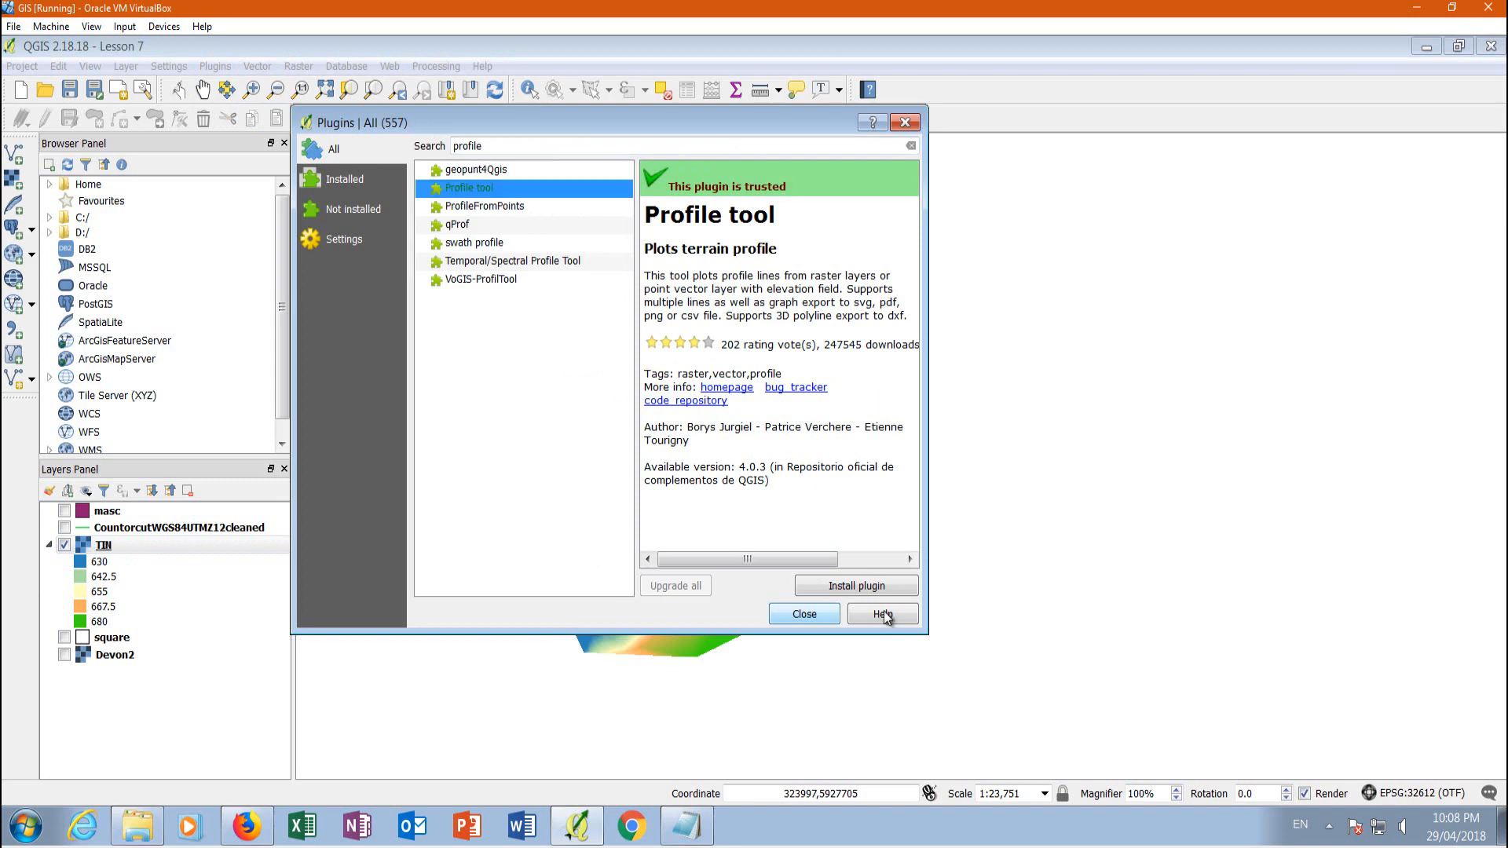
left_click(868, 585)
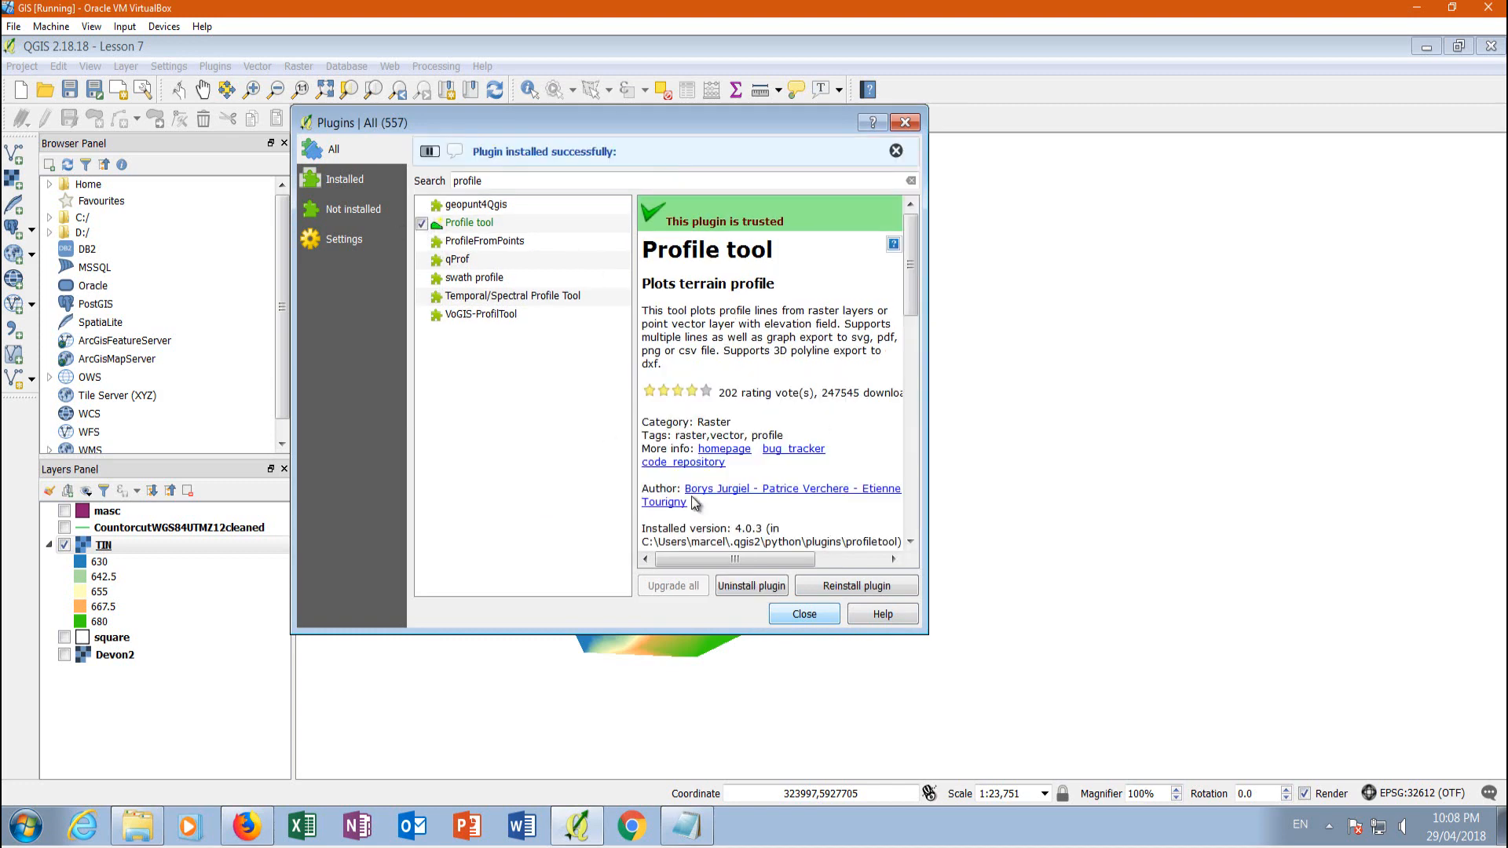
left_click(803, 615)
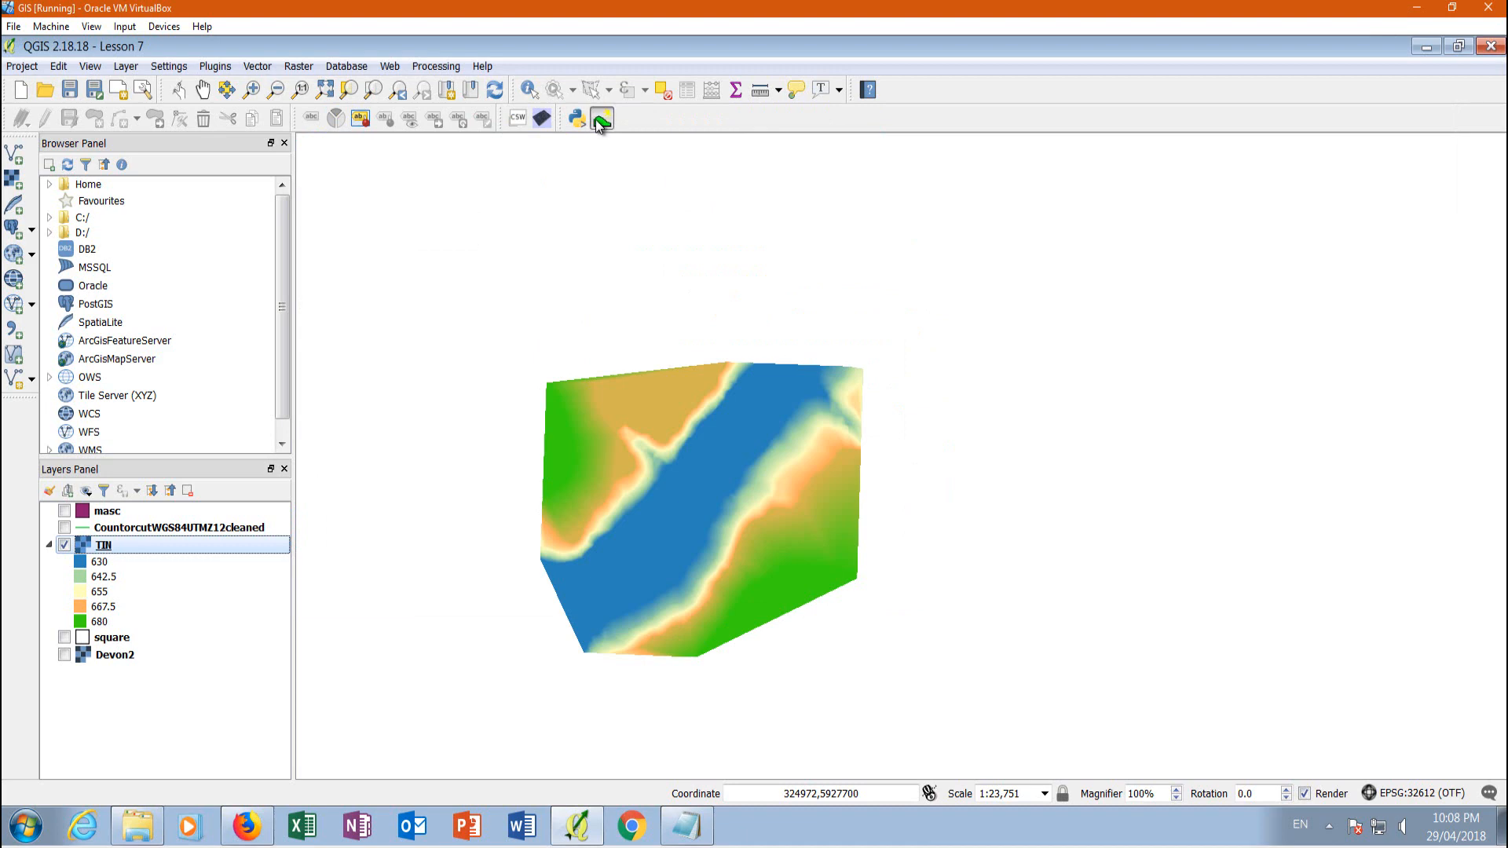
Add the TIN layer to the Profile Tool and draw a northwest-to-southeast profile line about 1640 m long across the river
left_click(596, 119)
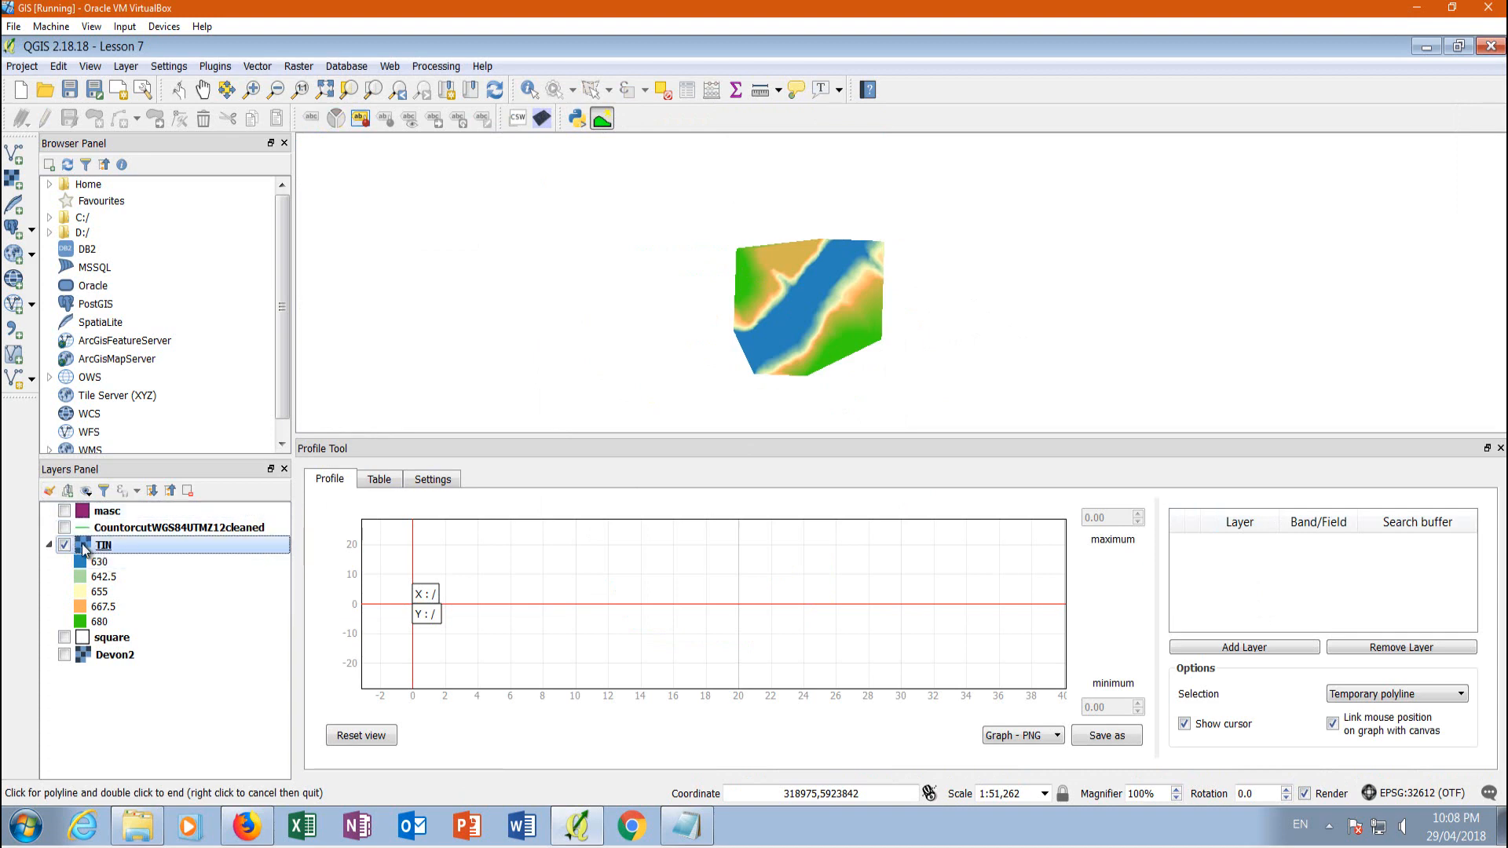
left_click(1255, 646)
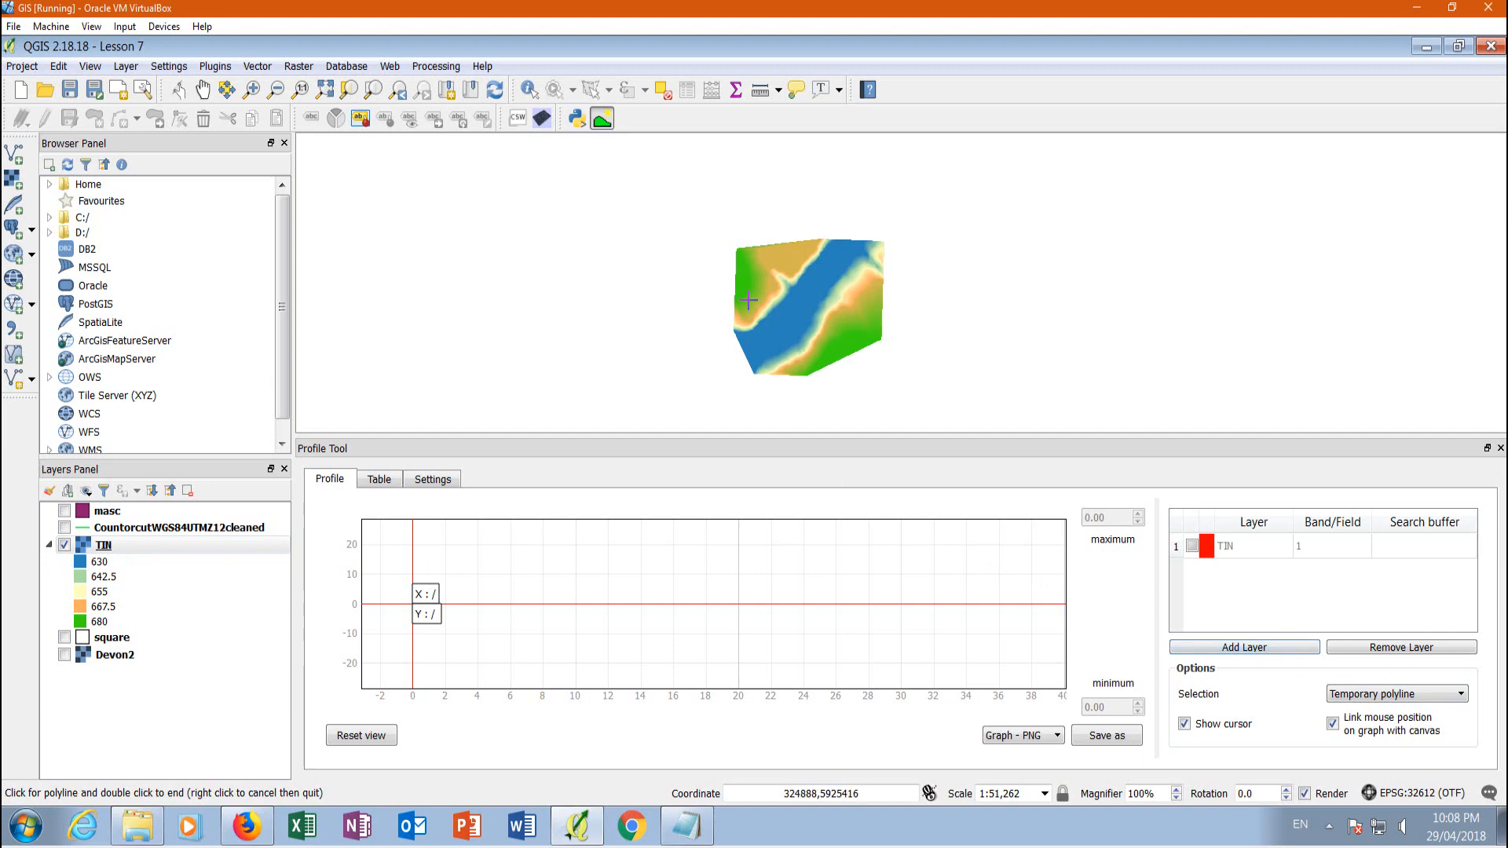
scroll(767, 258, "up", 1)
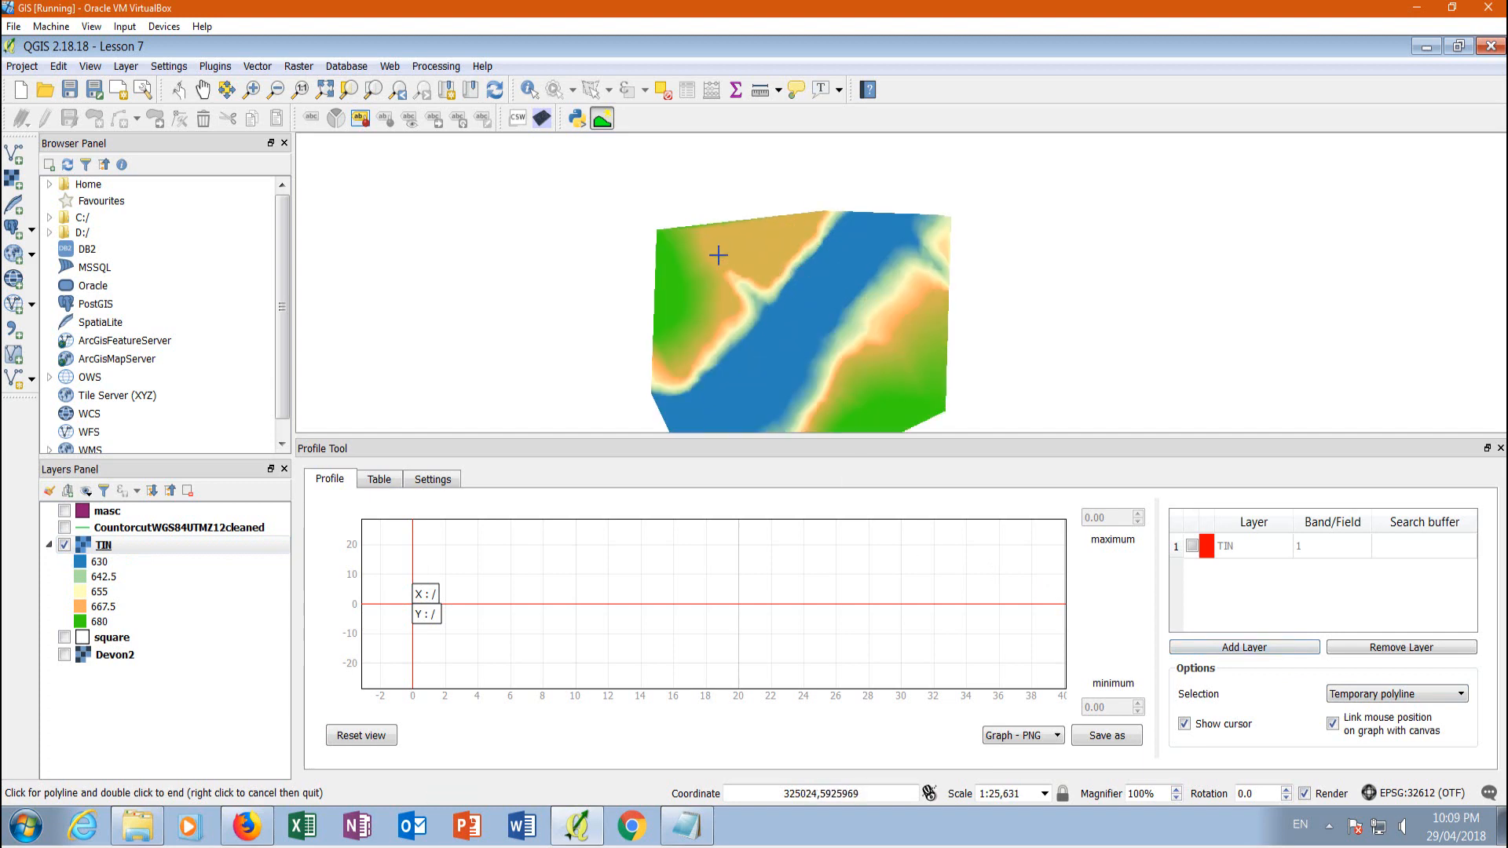
left_click(705, 239)
double_click(888, 398)
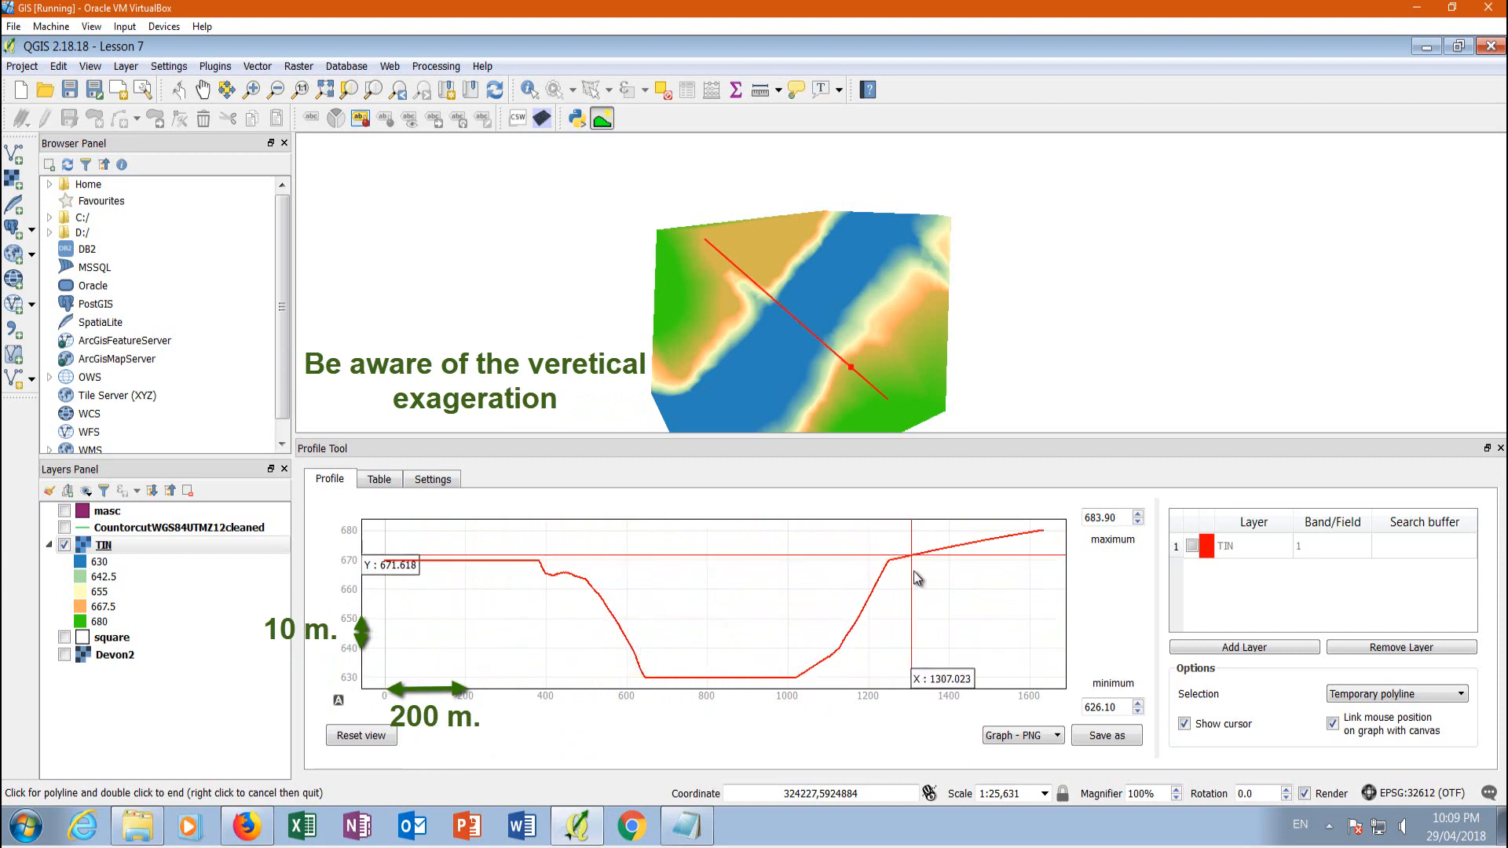
Plot a V-shaped profile about 715 m long on the northwest upland, then a straight one about 1470 m long along the northwest bank
left_click(684, 250)
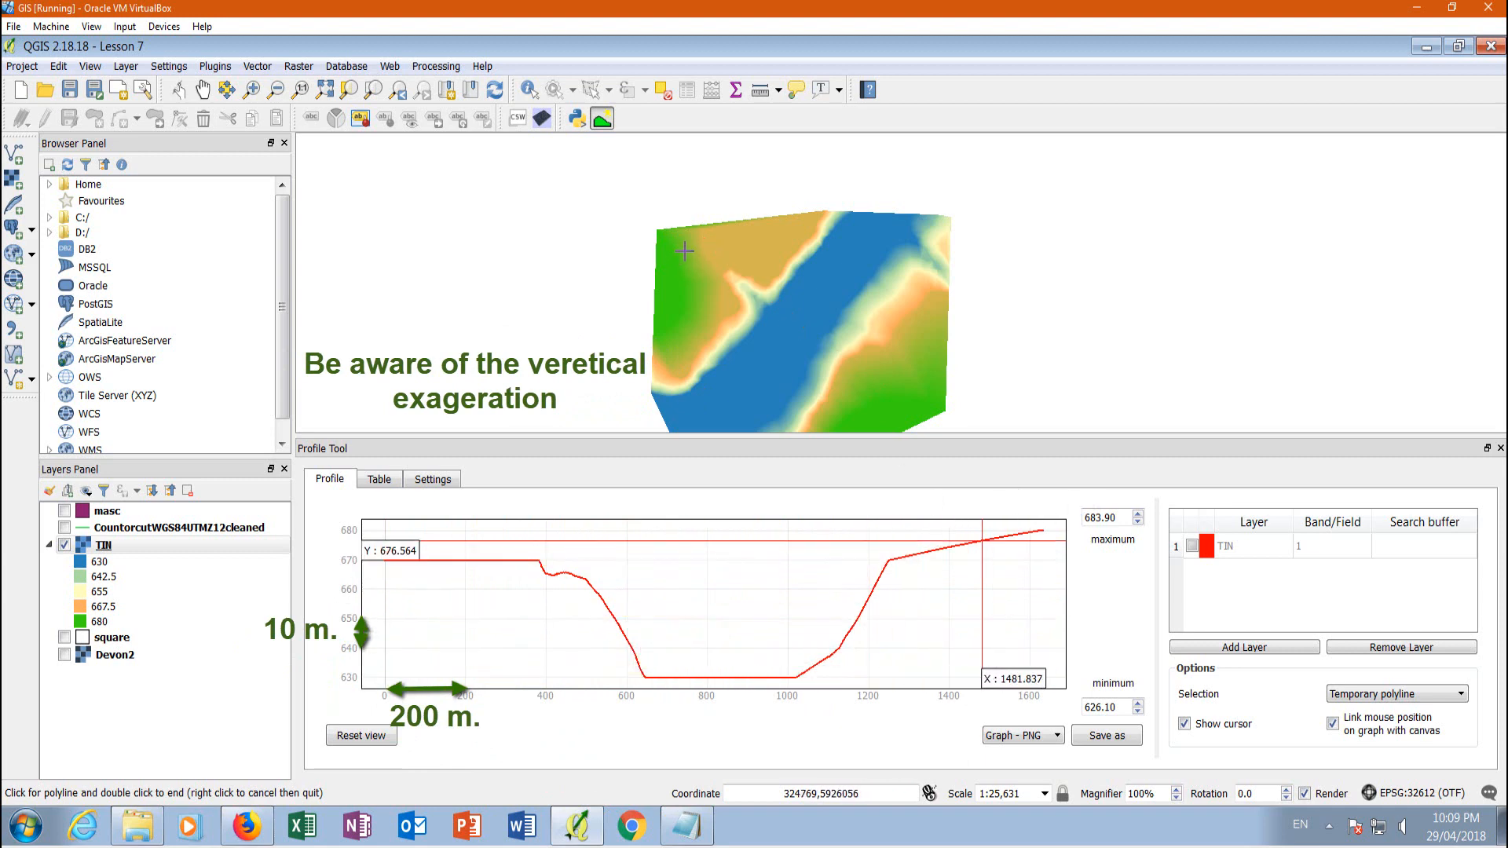
left_click(715, 299)
double_click(702, 252)
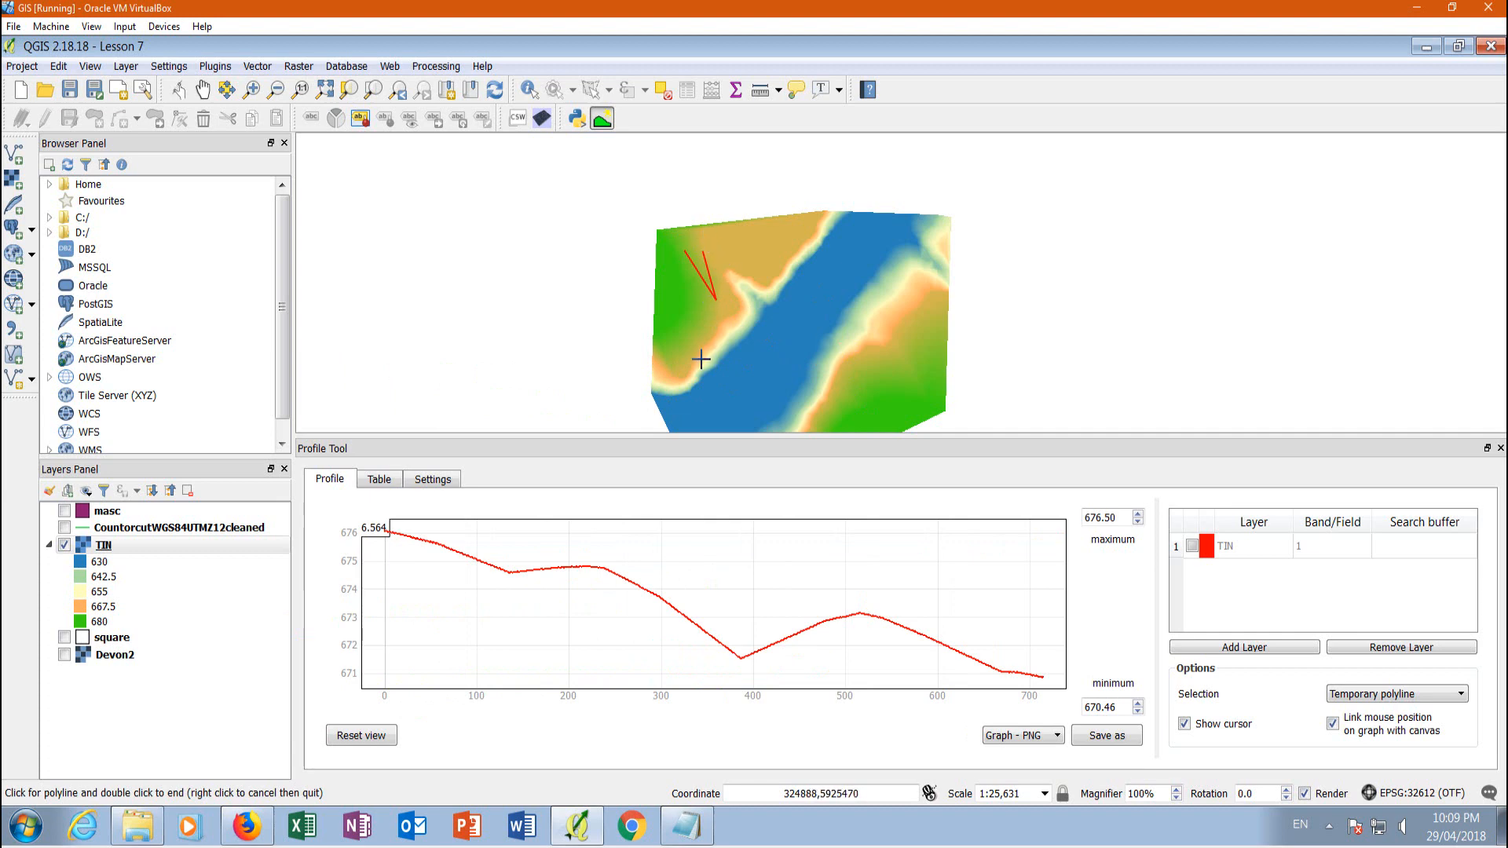
left_click(673, 385)
double_click(821, 227)
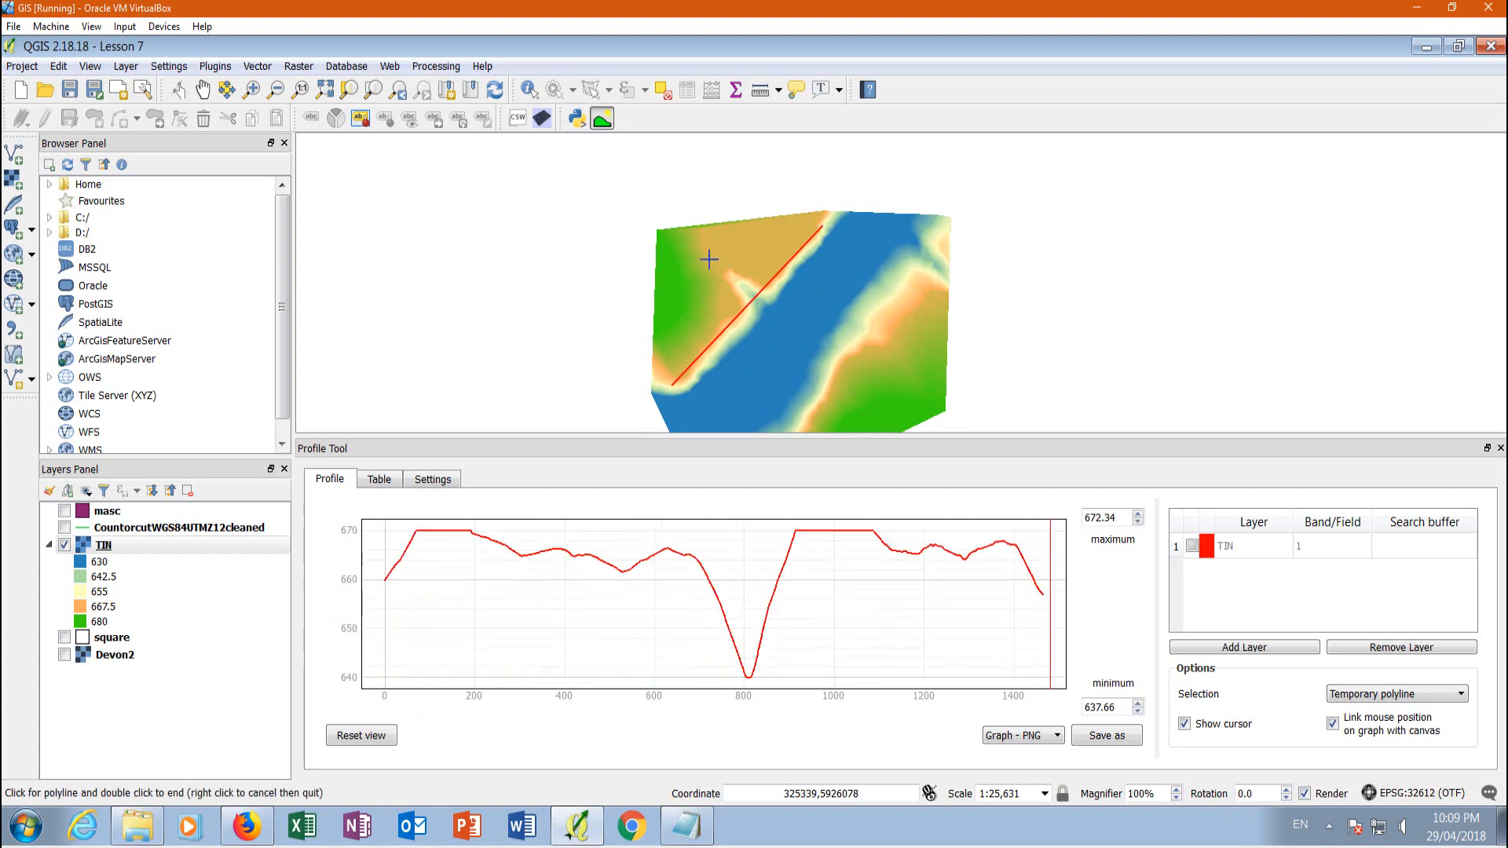
Draw a straight northwest-to-southeast profile about 1750 m long across the river and copy its table of values to the clipboard
left_click(705, 239)
double_click(883, 425)
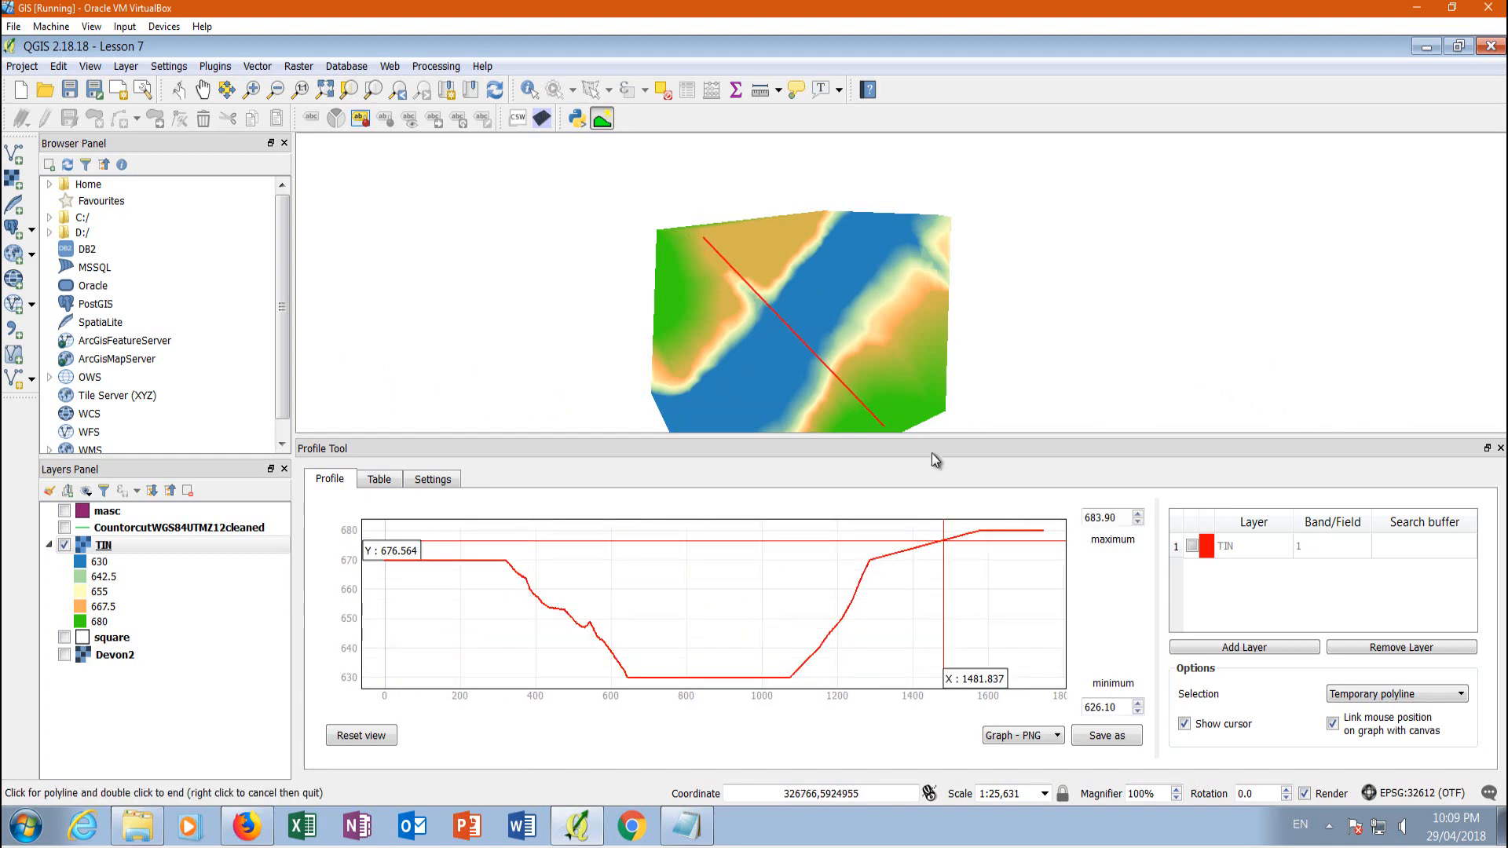
left_click(379, 482)
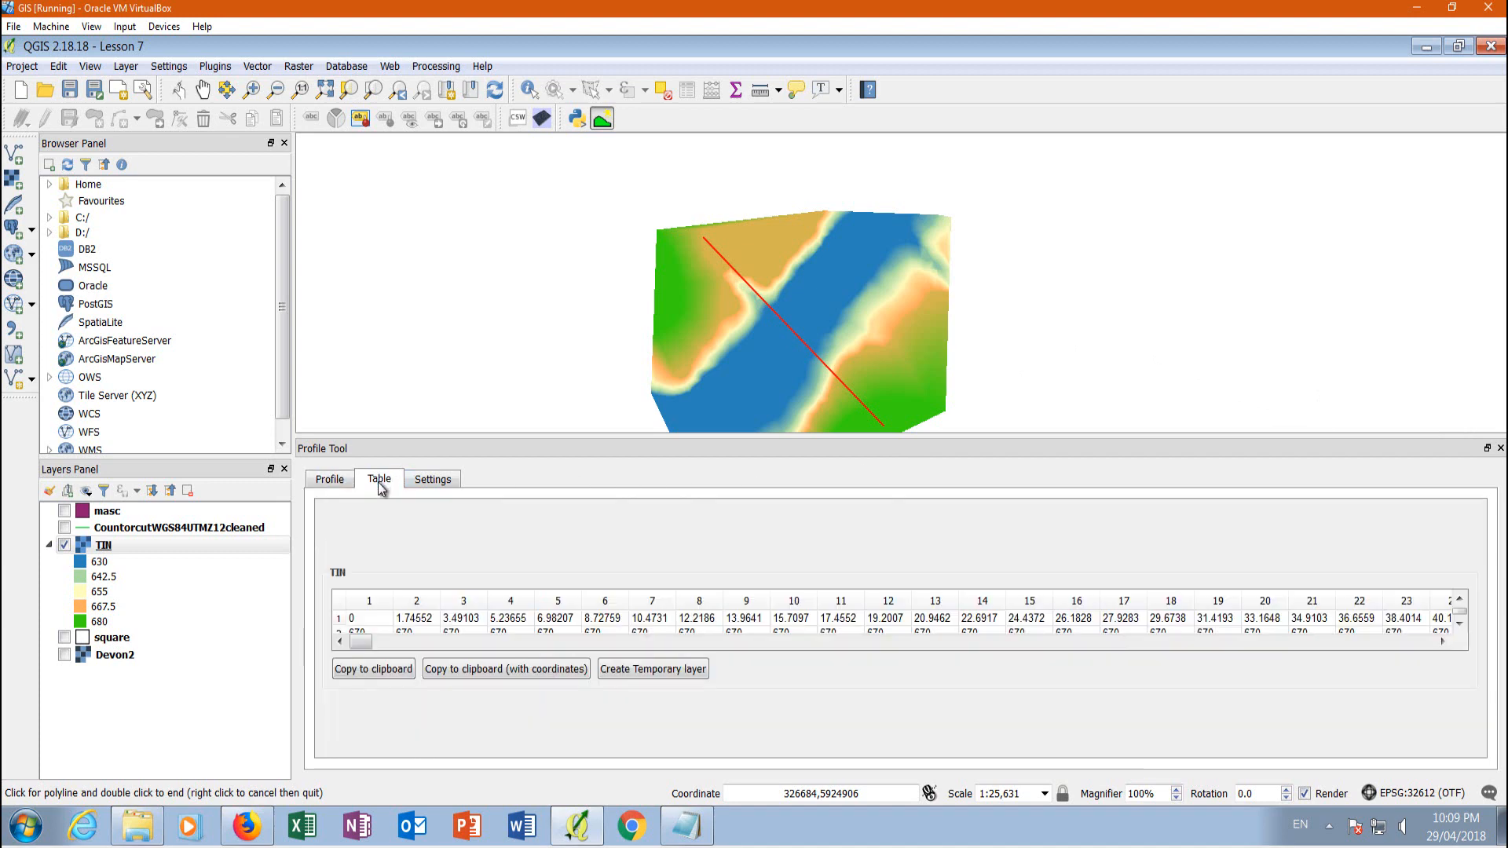
left_click(390, 670)
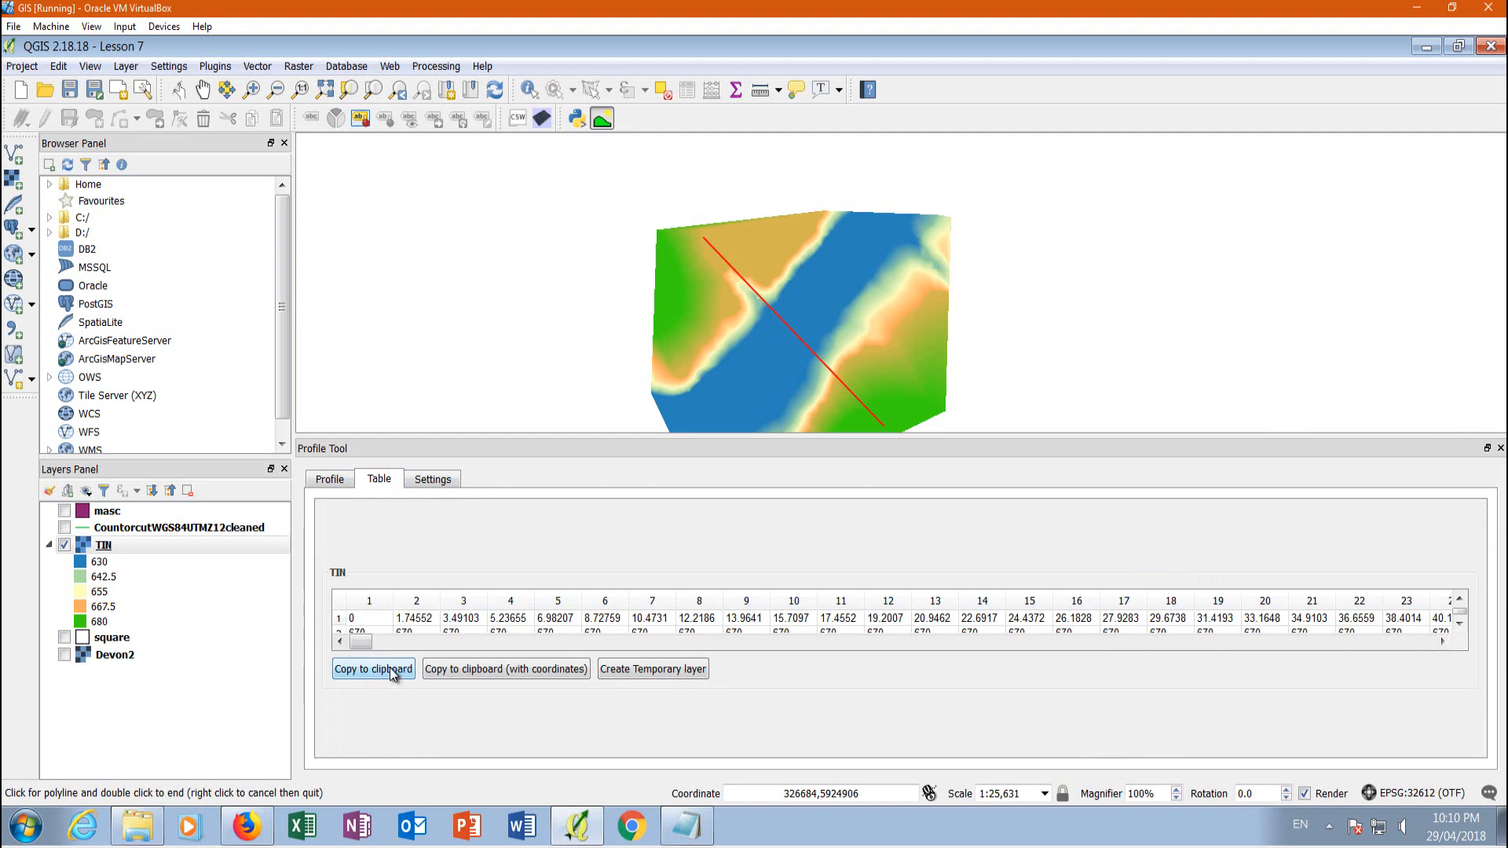
Return to the profile graph and open the list of export formats
left_click(330, 480)
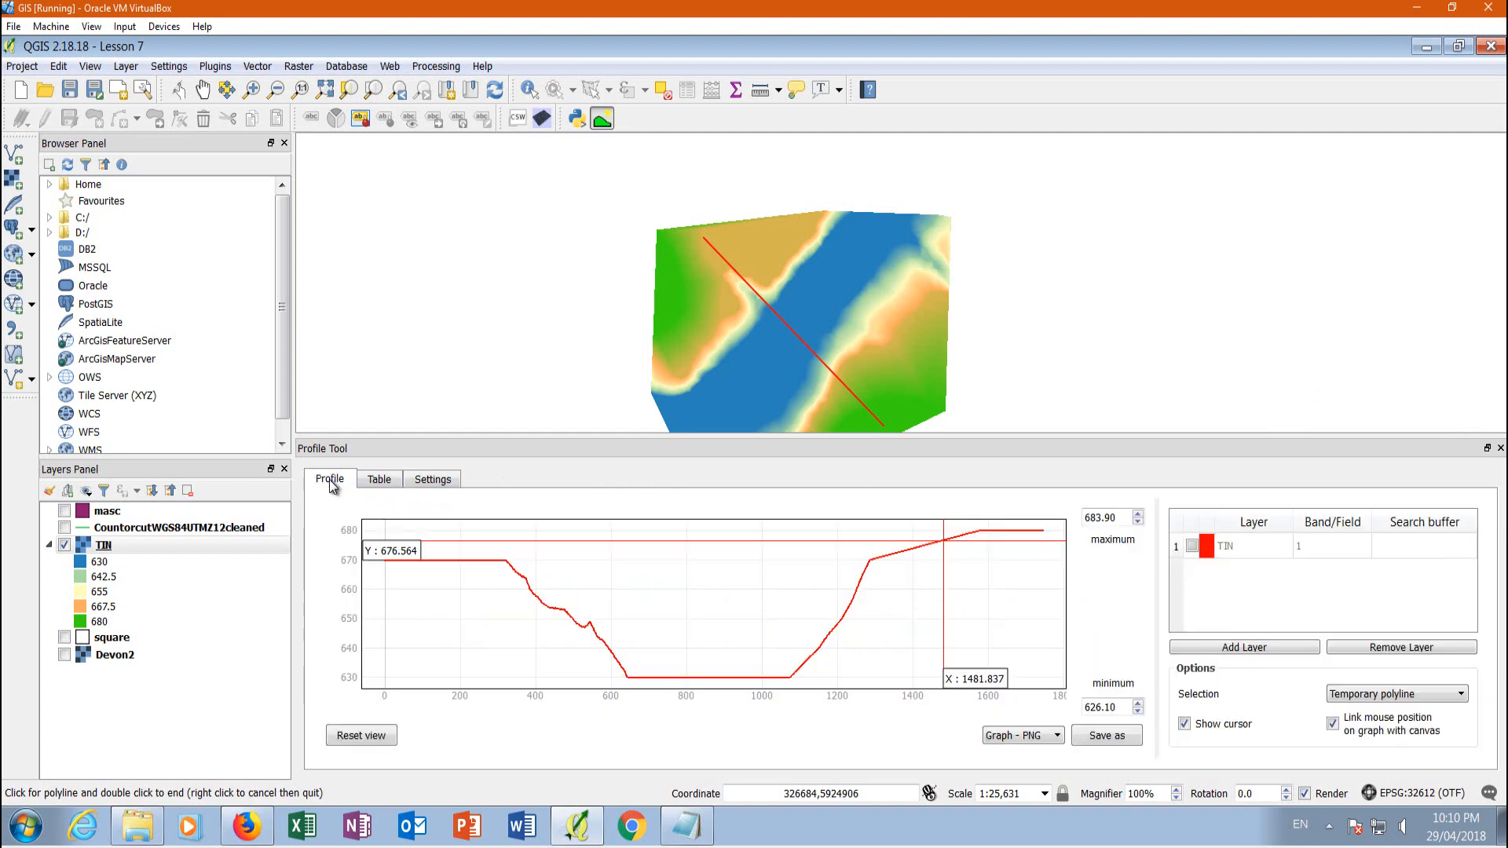
left_click(1058, 736)
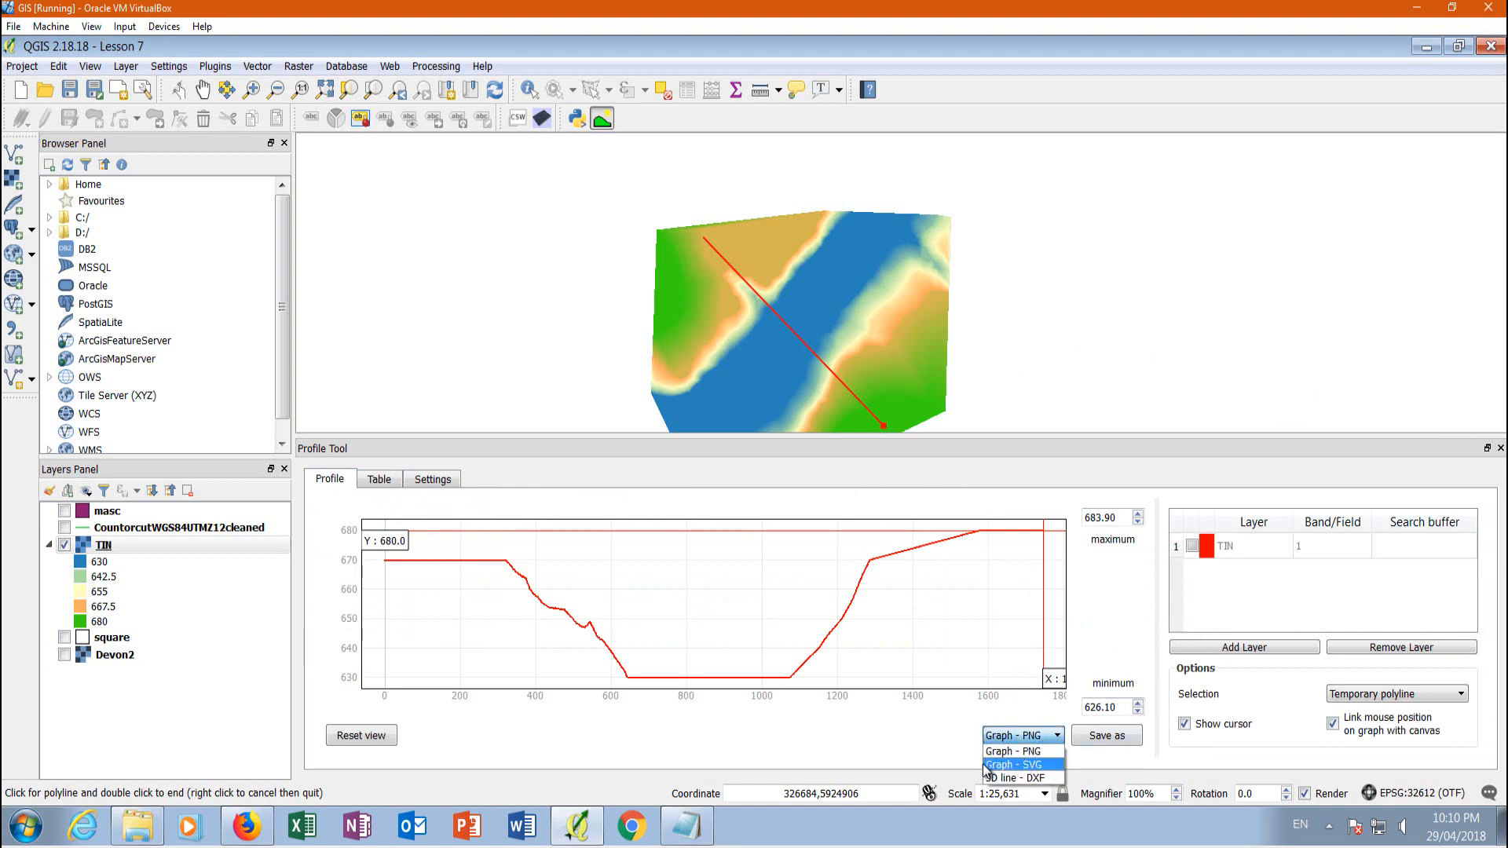